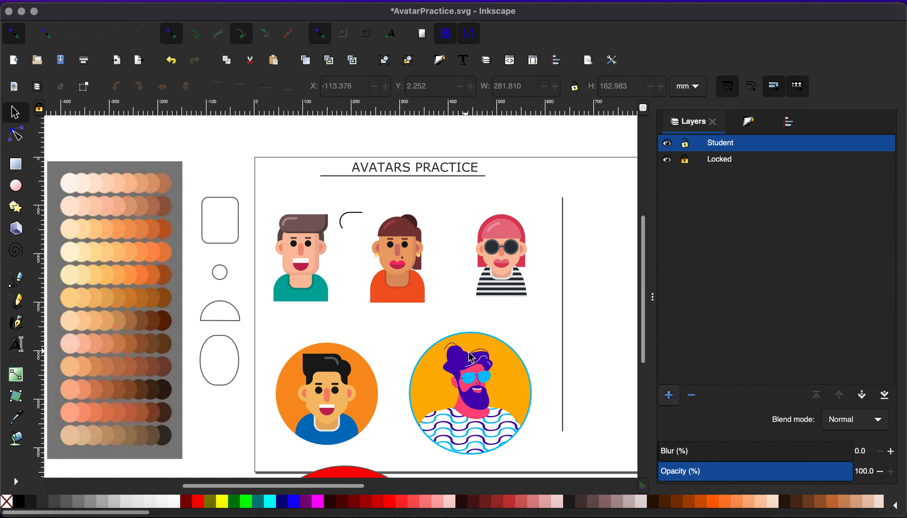
# Examine the five sample avatars on the Avatars Practice page and the guide shapes beside them.
pyautogui.scroll(-5, 475, 356)
pyautogui.hscroll(2, 475, 356)
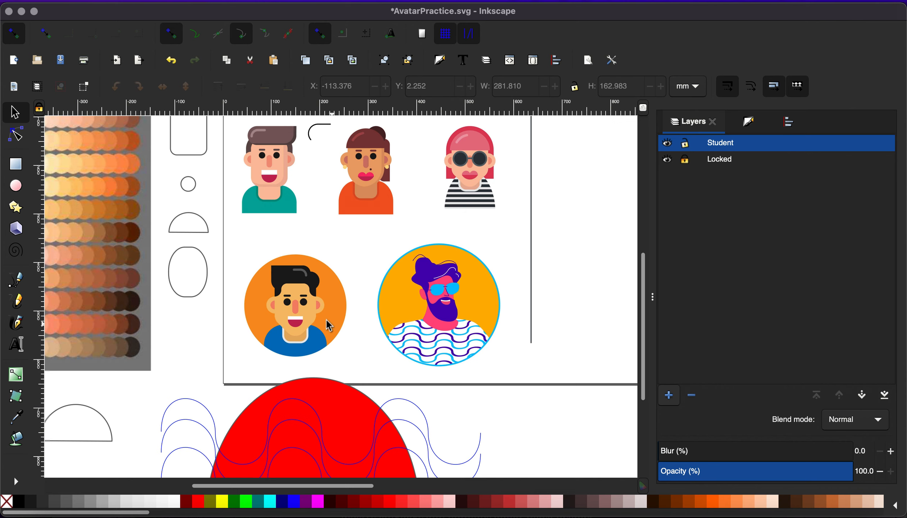
pyautogui.scroll(2, 280, 204)
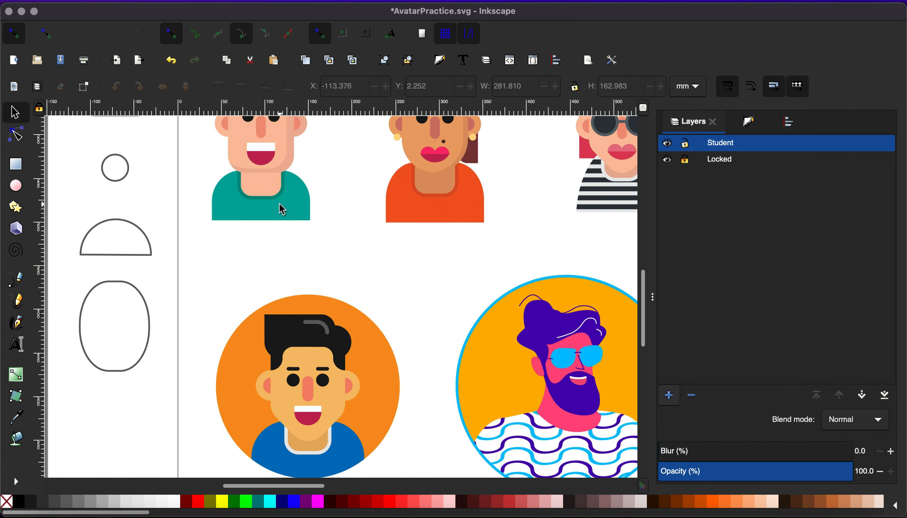
pyautogui.scroll(2, 288, 220)
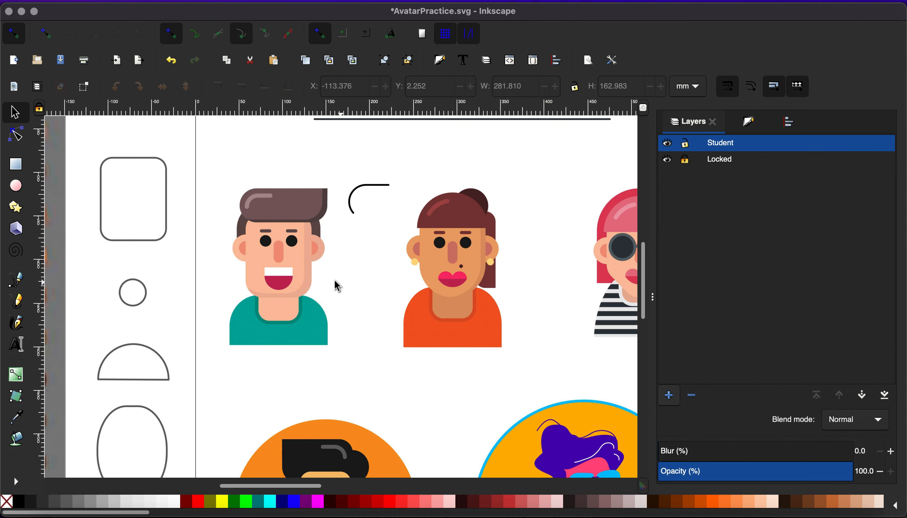
pyautogui.hscroll(5, 333, 285)
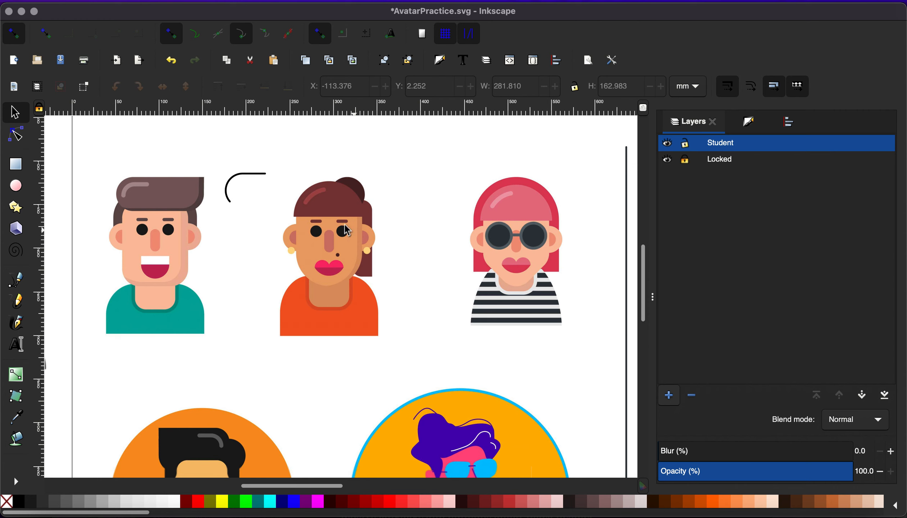
pyautogui.hscroll(-1, 296, 217)
pyautogui.scroll(-1, 296, 217)
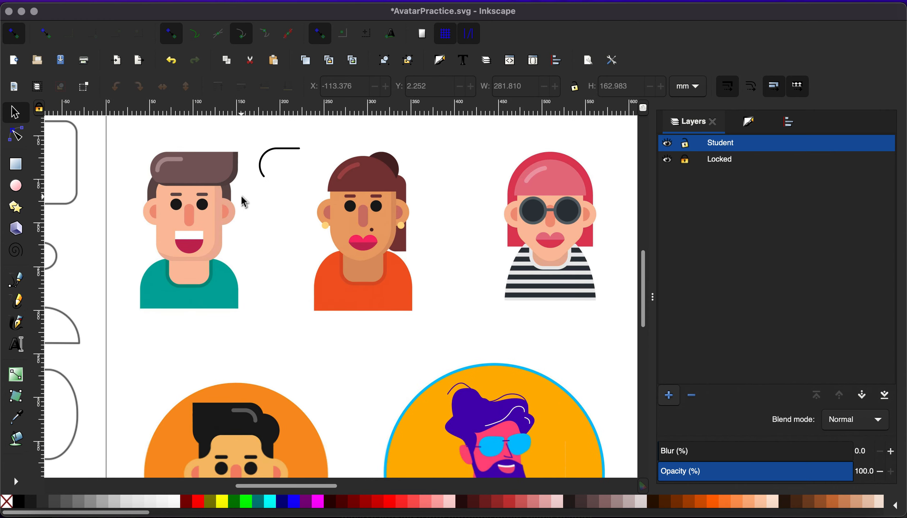
pyautogui.hscroll(-6, 242, 196)
pyautogui.scroll(-1, 241, 196)
pyautogui.scroll(-6, 241, 195)
pyautogui.hscroll(3, 241, 195)
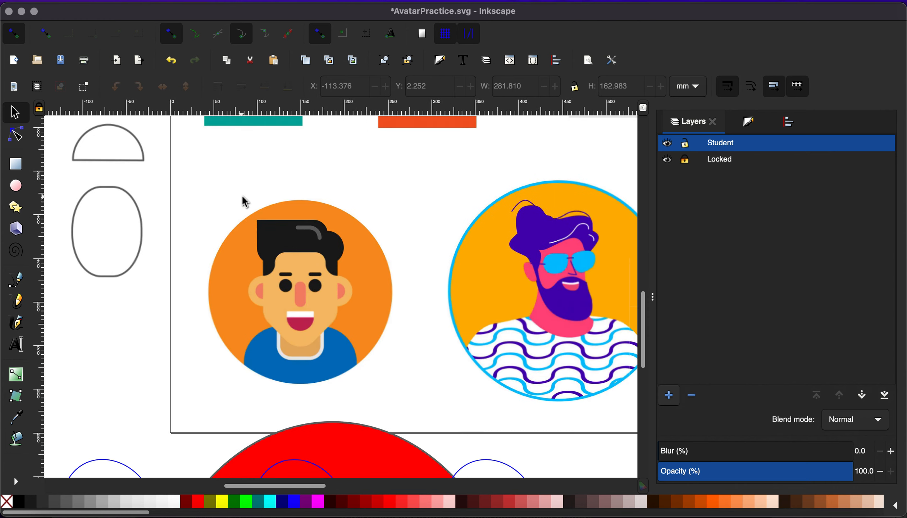
pyautogui.scroll(8, 227, 233)
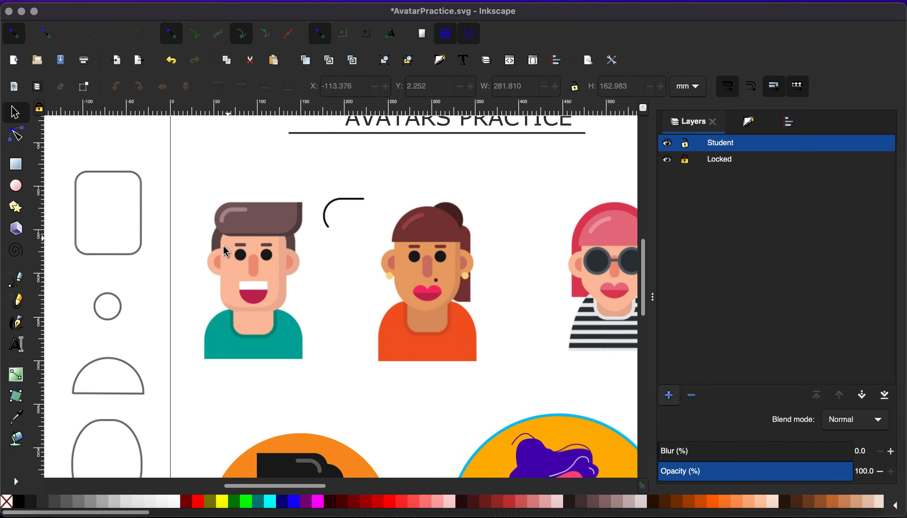
pyautogui.scroll(-1, 187, 221)
pyautogui.hscroll(1, 188, 222)
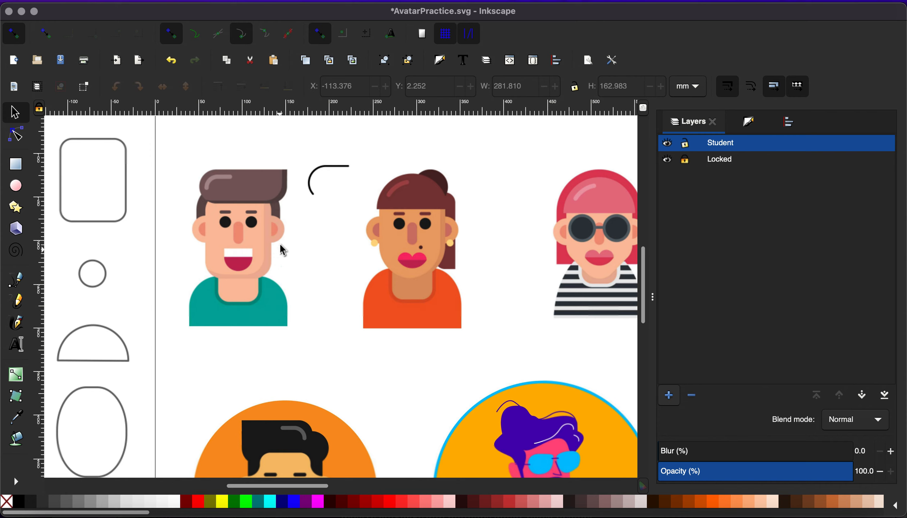
pyautogui.click(18, 167)
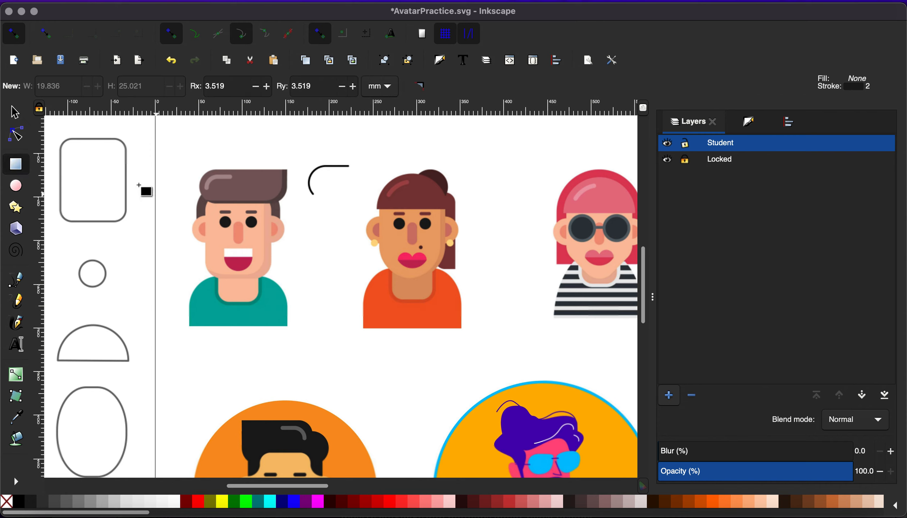
pyautogui.scroll(-1, 82, 150)
pyautogui.hscroll(-2, 81, 149)
pyautogui.scroll(1, 82, 150)
pyautogui.hscroll(-1, 82, 149)
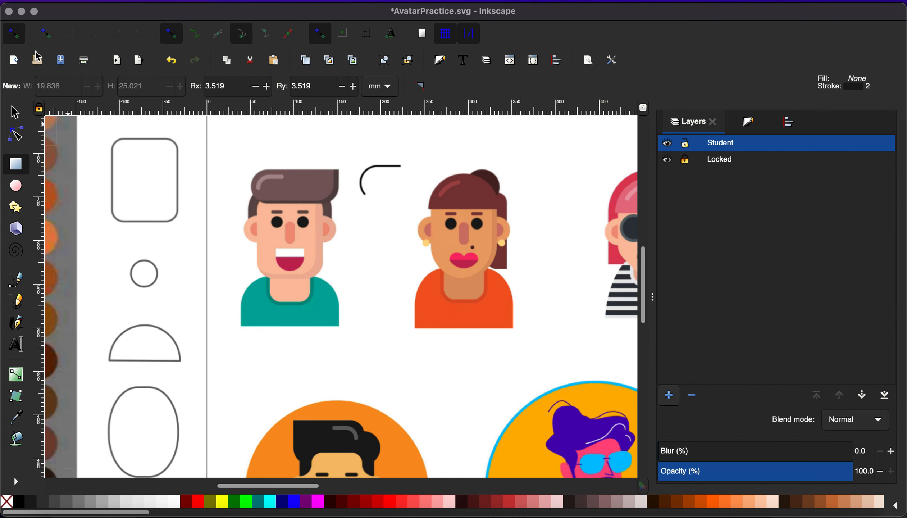
pyautogui.moveTo(113, 139); pyautogui.dragTo(178, 221)
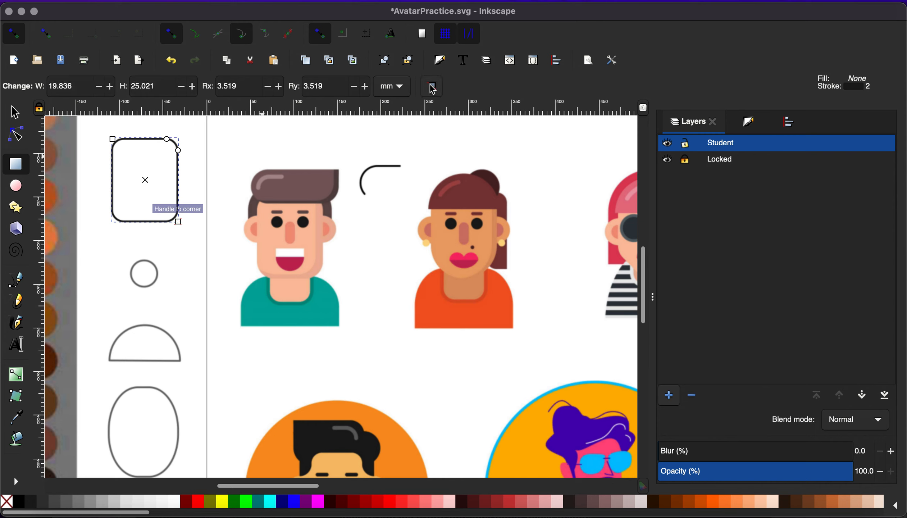
pyautogui.click(432, 87)
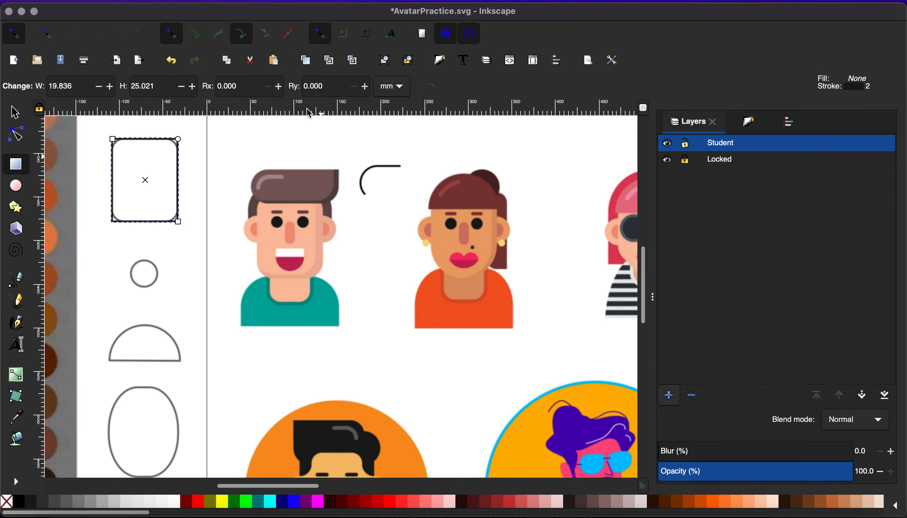
pyautogui.click(90, 177)
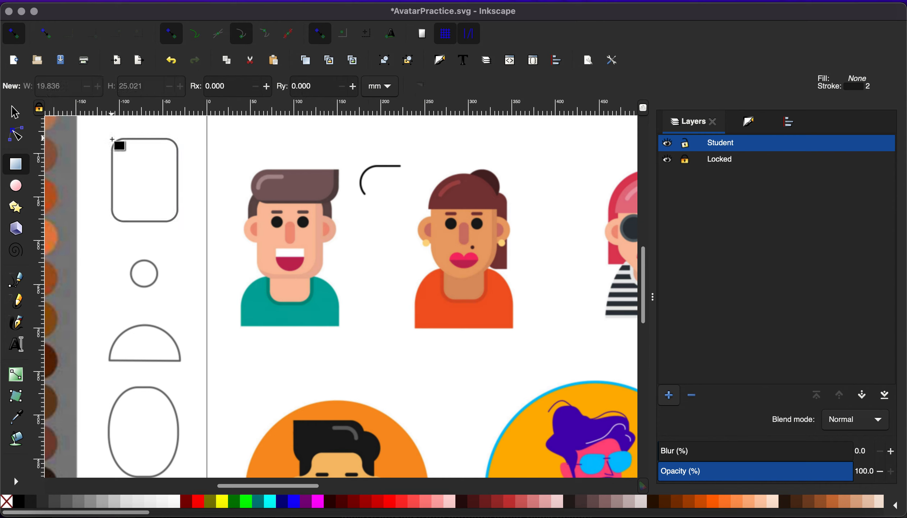
# Draw a rounded rectangle about 19.8 by 25 mm over the rounded-rectangle guide and place it on the first avatar's face.
pyautogui.moveTo(112, 139); pyautogui.dragTo(178, 219)
pyautogui.scroll(2, 157, 162)
pyautogui.hscroll(-3, 157, 162)
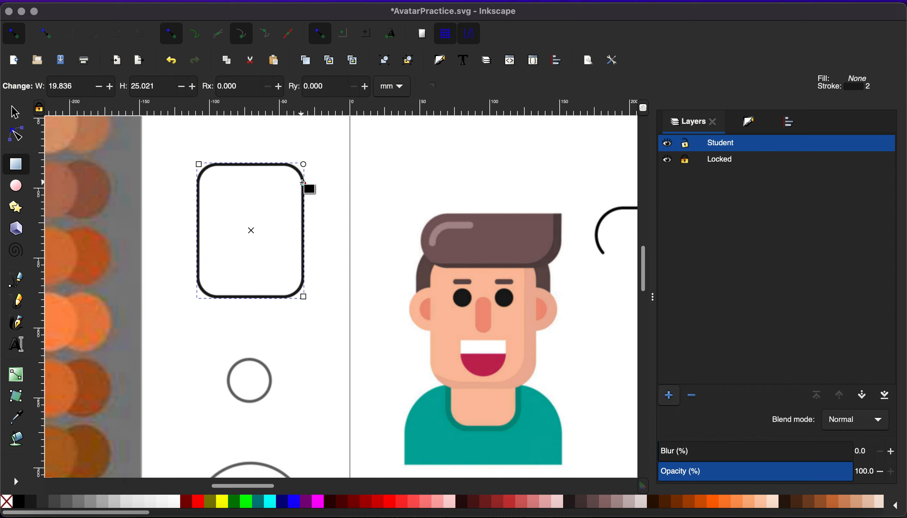
pyautogui.moveTo(303, 184); pyautogui.dragTo(303, 184)
pyautogui.press('s')
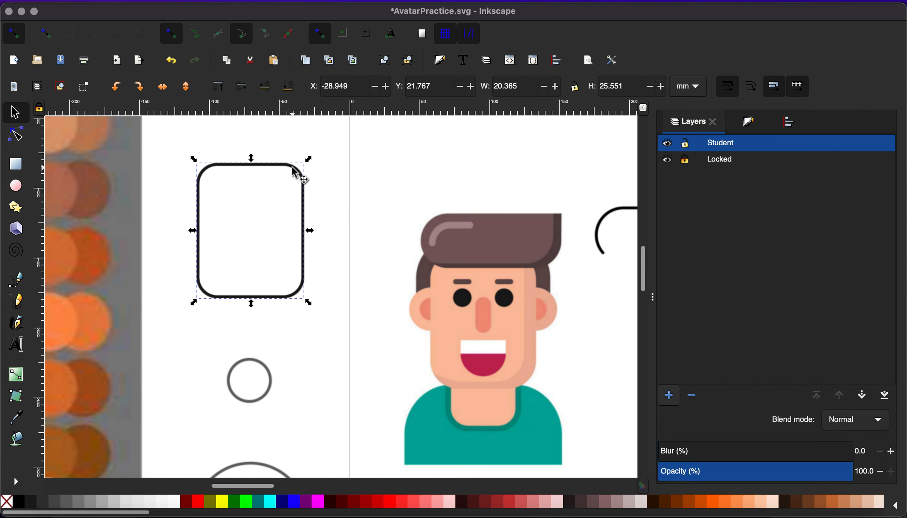
pyautogui.moveTo(293, 167); pyautogui.dragTo(534, 264)
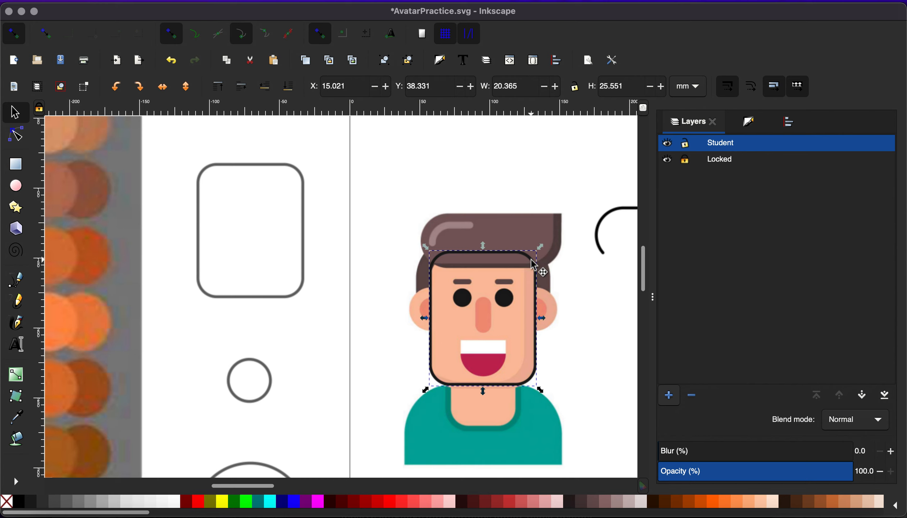
# Draw a trial ellipse on the small circle guide to reset the Ellipse tool from arcs to whole ellipses, and delete it.
pyautogui.scroll(-4, 398, 337)
pyautogui.hscroll(5, 397, 337)
pyautogui.scroll(-1, 395, 332)
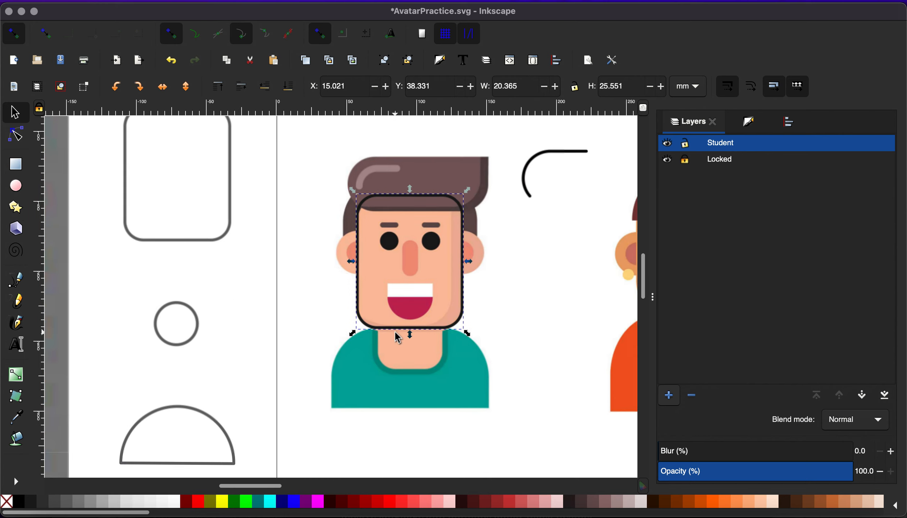
pyautogui.click(17, 187)
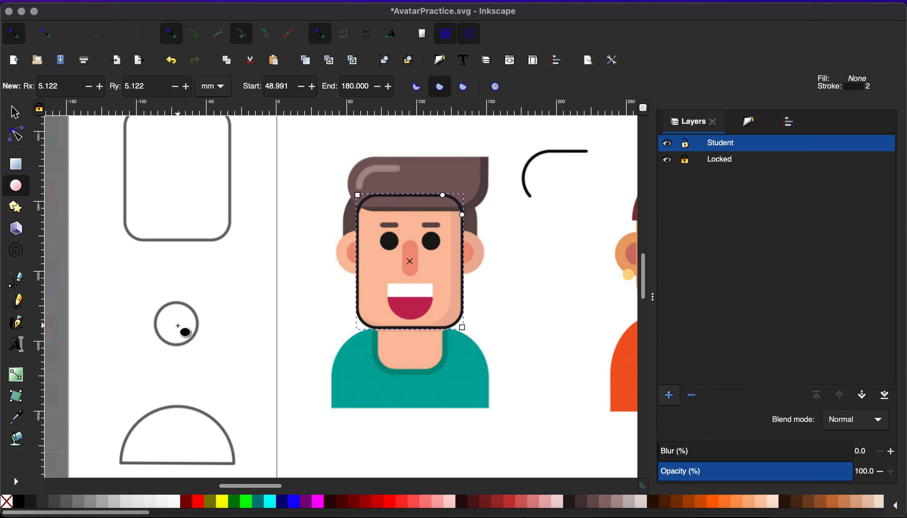
pyautogui.moveTo(176, 320); pyautogui.dragTo(162, 299)
pyautogui.click(510, 86)
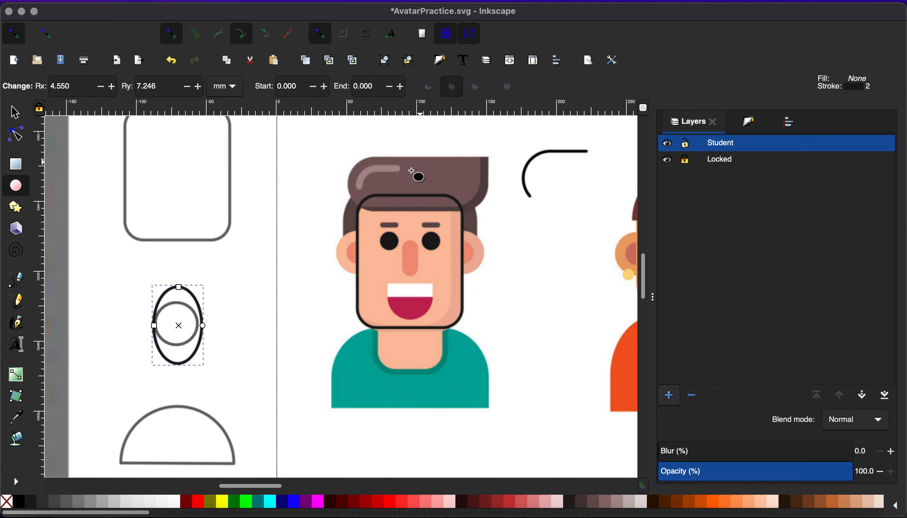
pyautogui.press('Delete')
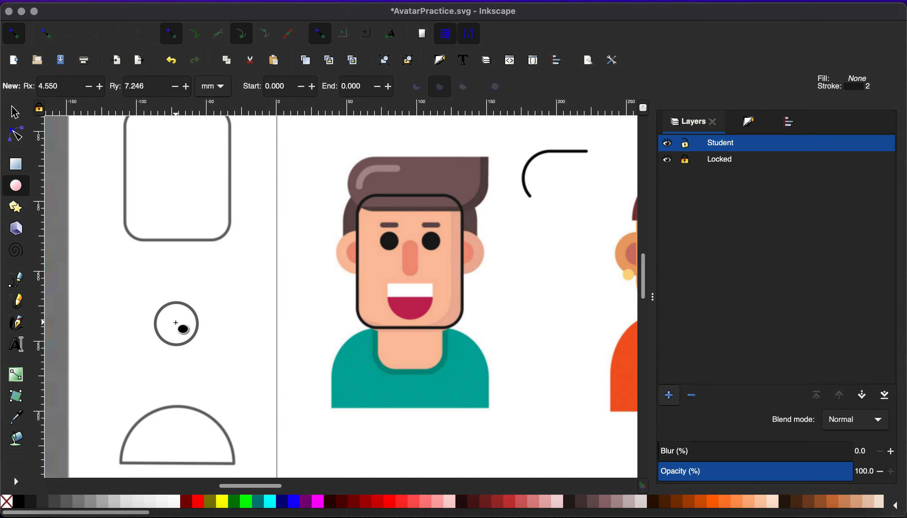
# Draw a circle about 3.9 mm in radius over the small circle guide and nudge it into line with the guide.
pyautogui.moveTo(176, 322); pyautogui.dragTo(155, 297)
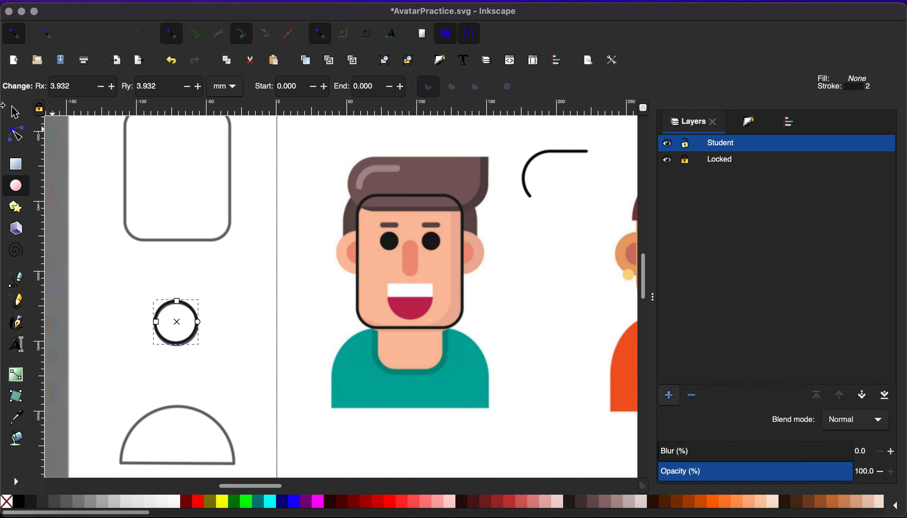
pyautogui.click(12, 107)
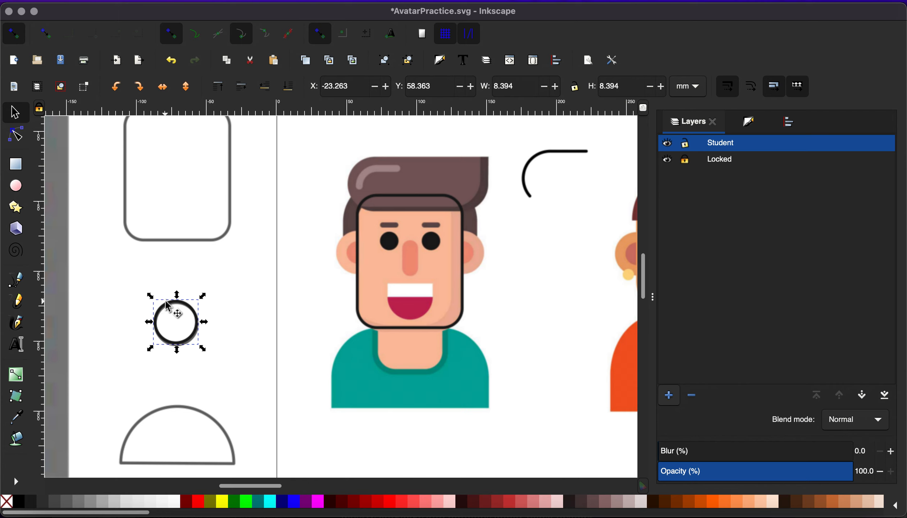
pyautogui.moveTo(168, 309); pyautogui.dragTo(169, 311)
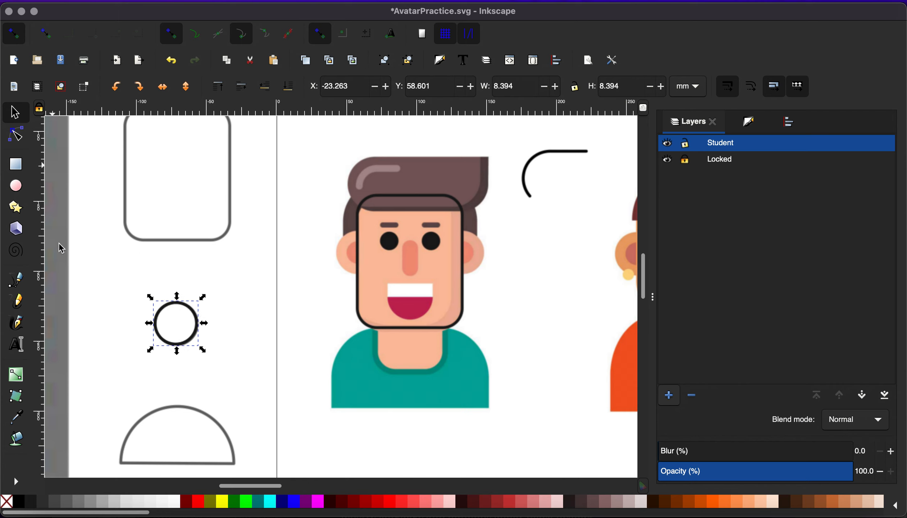
pyautogui.press('e')
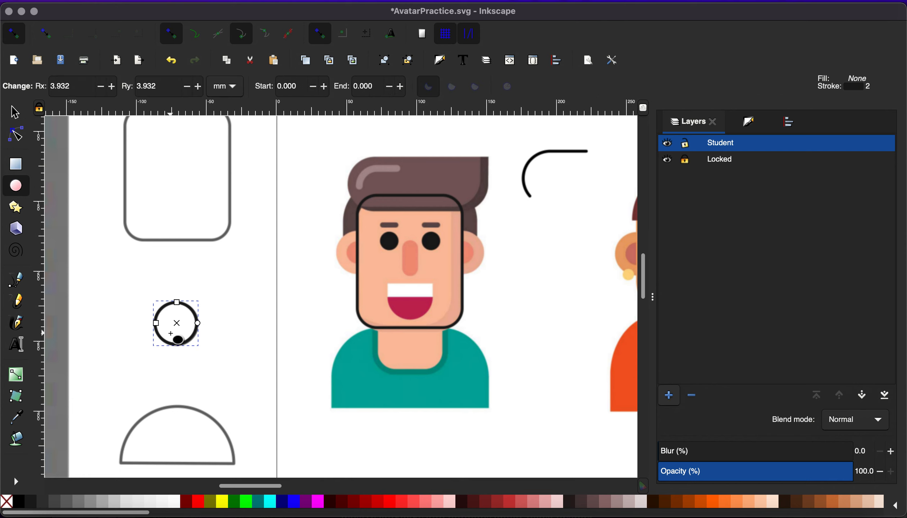
pyautogui.scroll(1, 171, 333)
pyautogui.scroll(3, 171, 333)
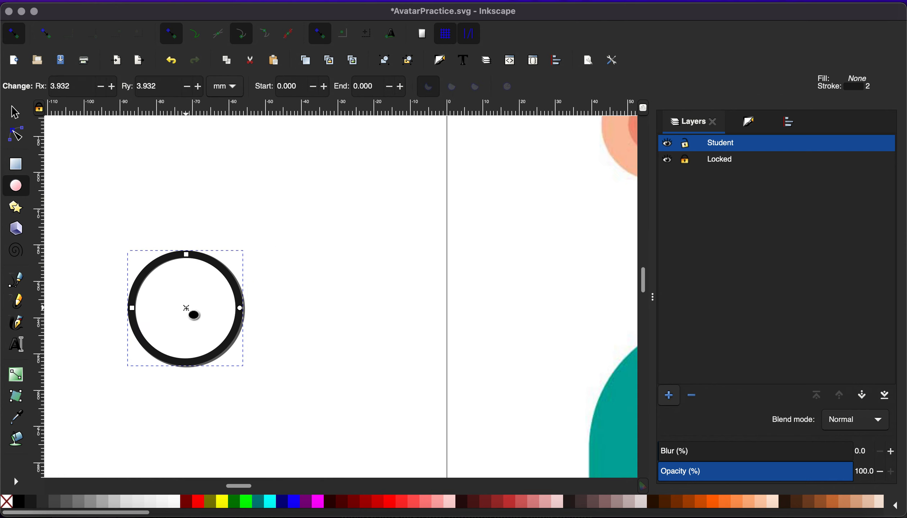
pyautogui.moveTo(195, 315)
pyautogui.mouseDown()
pyautogui.moveTo(172, 290)
pyautogui.moveTo(187, 308)
pyautogui.mouseUp()
pyautogui.press('Escape')
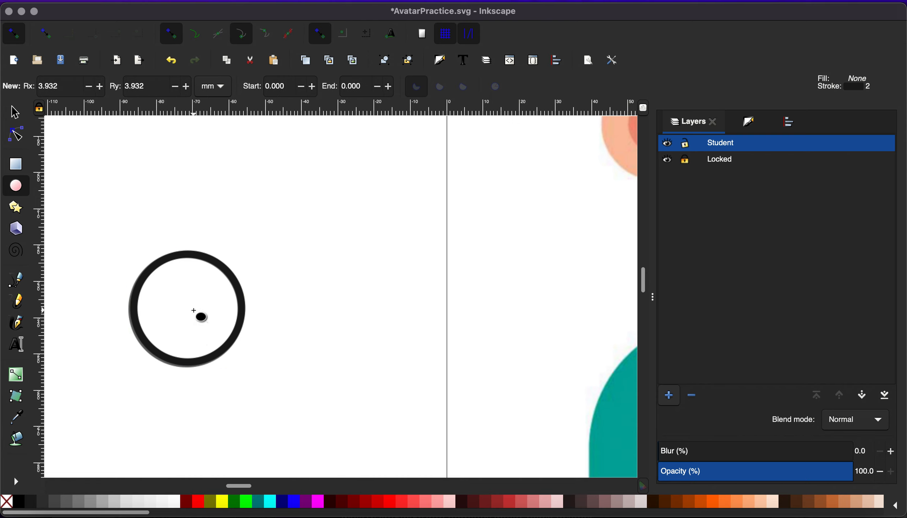
# Draw a circle about 1.9 mm in radius inside the first circle and center it on that circle horizontally and vertically.
pyautogui.moveTo(185, 307); pyautogui.dragTo(151, 271)
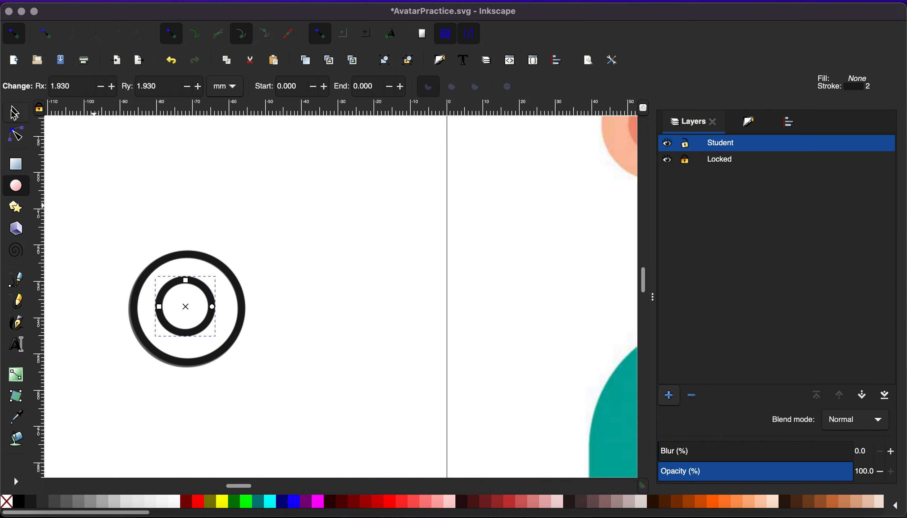
pyautogui.click(16, 113)
pyautogui.keyDown('shift'); pyautogui.click(212, 264); pyautogui.keyUp('shift')
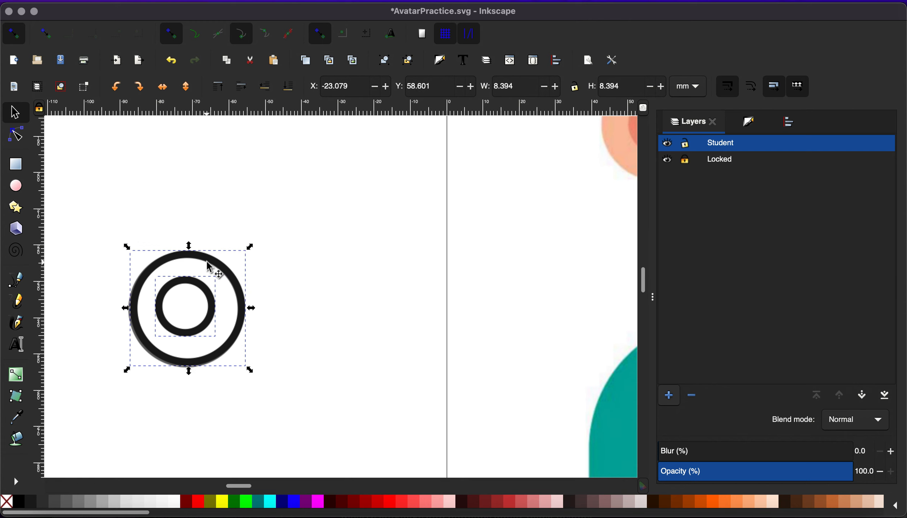
pyautogui.click(559, 66)
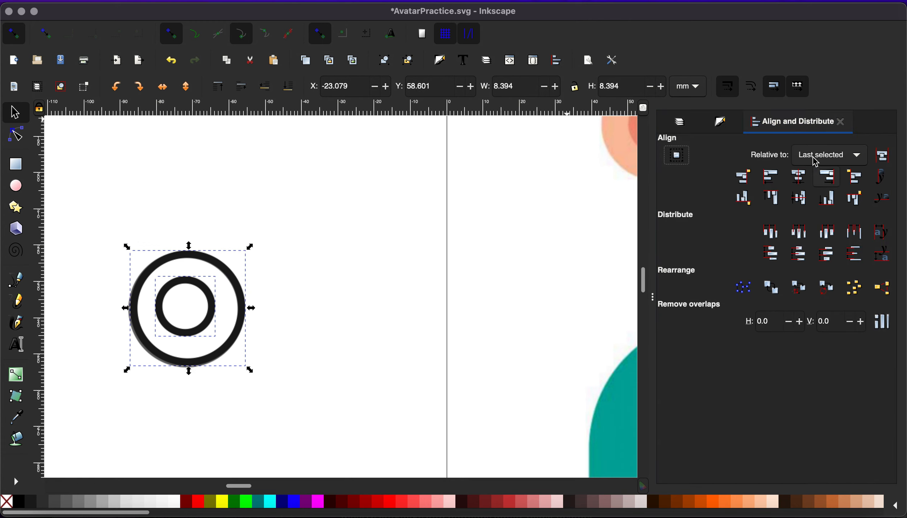
pyautogui.click(802, 177)
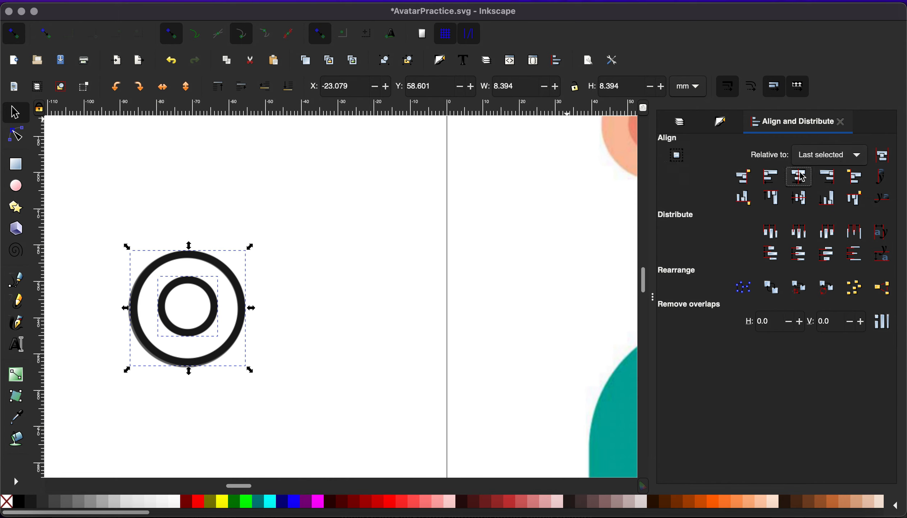
pyautogui.click(799, 198)
# Move the two concentric circles together onto the first avatar's left-hand ear.
pyautogui.scroll(-4, 430, 295)
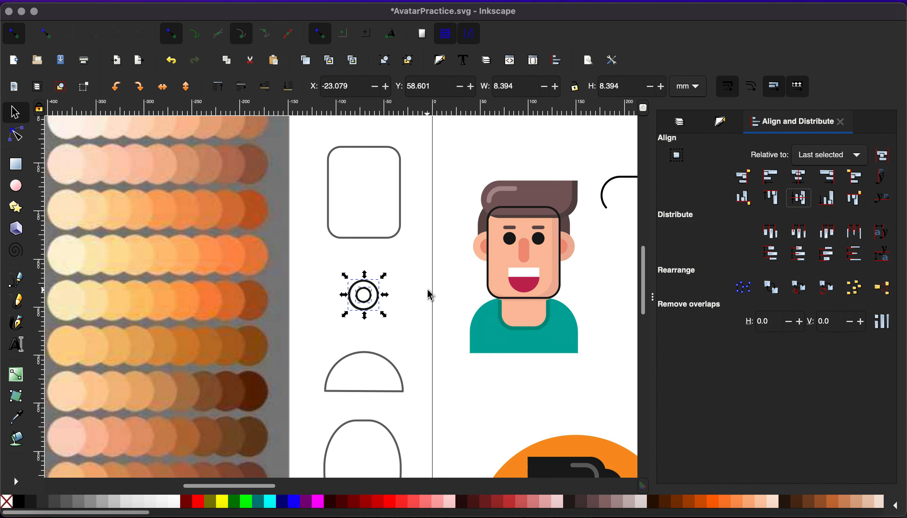
pyautogui.moveTo(374, 287); pyautogui.dragTo(503, 239)
pyautogui.scroll(3, 465, 267)
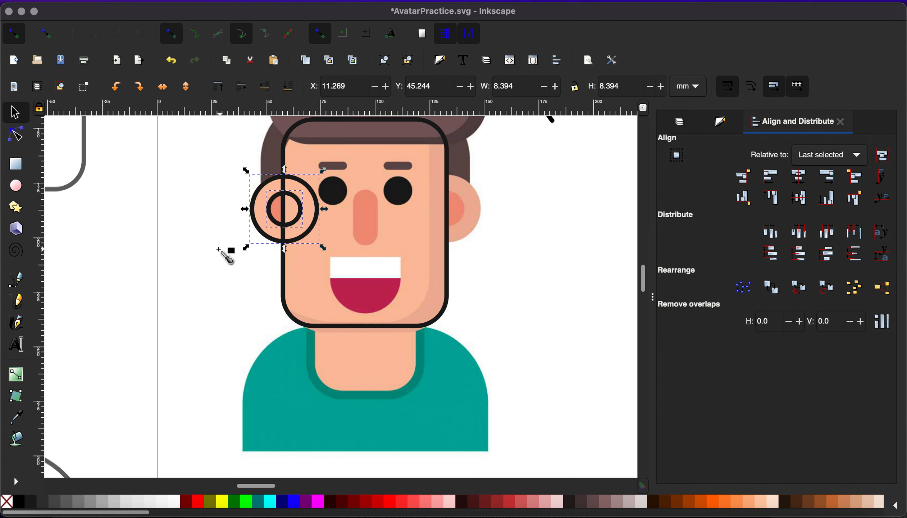
pyautogui.press('d')
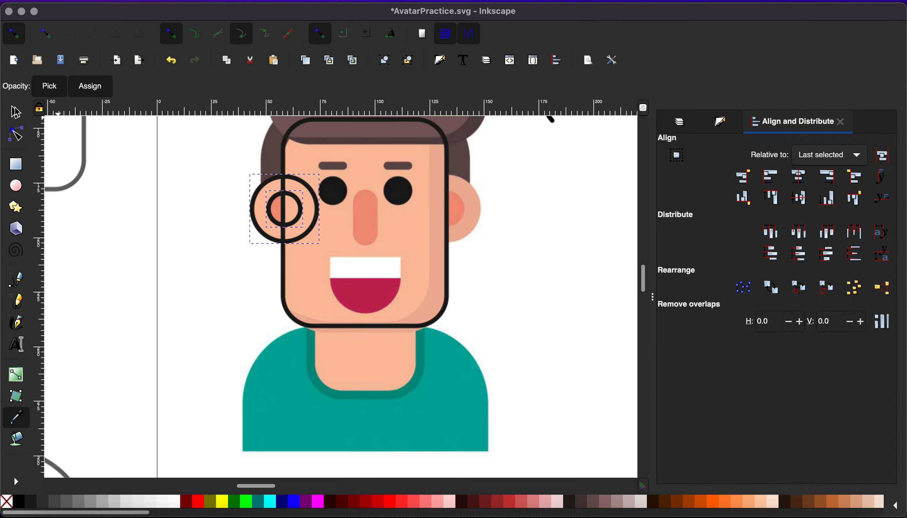
pyautogui.press('s')
pyautogui.scroll(-3, 203, 280)
pyautogui.hscroll(-10, 202, 280)
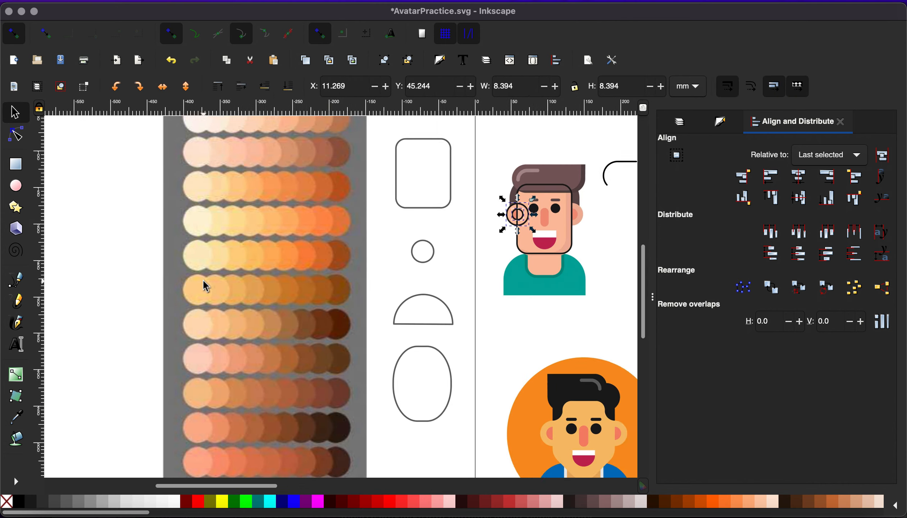
pyautogui.scroll(5, 297, 275)
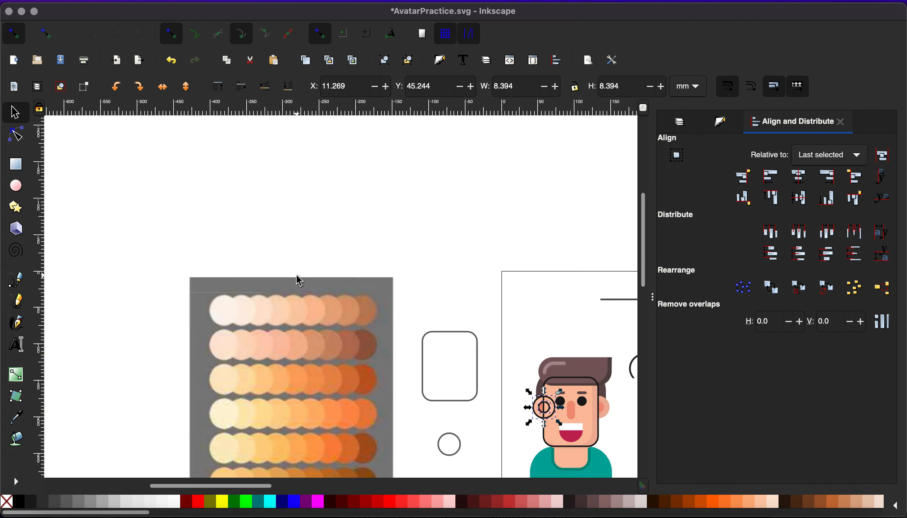
# Fill the inner ear circle with the darker pink sampled from the reference ear and remove its stroke.
pyautogui.scroll(-8, 297, 275)
pyautogui.scroll(10, 265, 362)
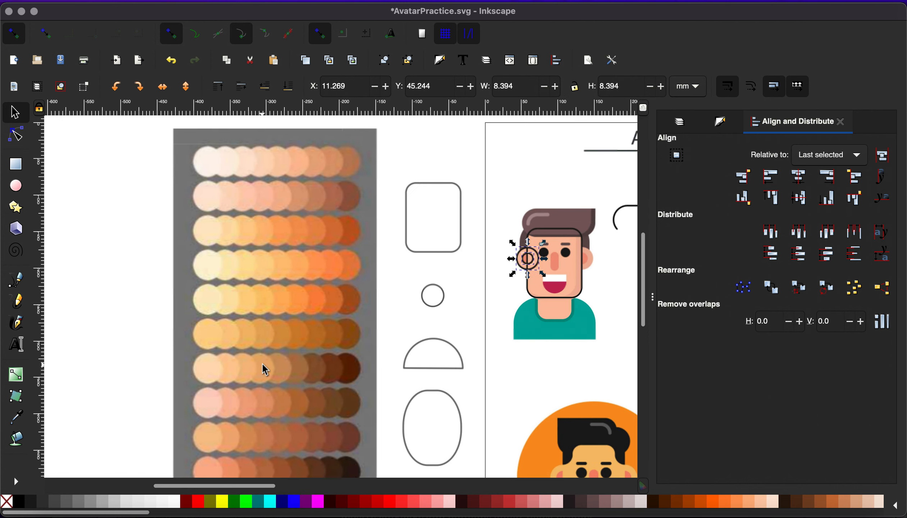
pyautogui.hscroll(15, 283, 253)
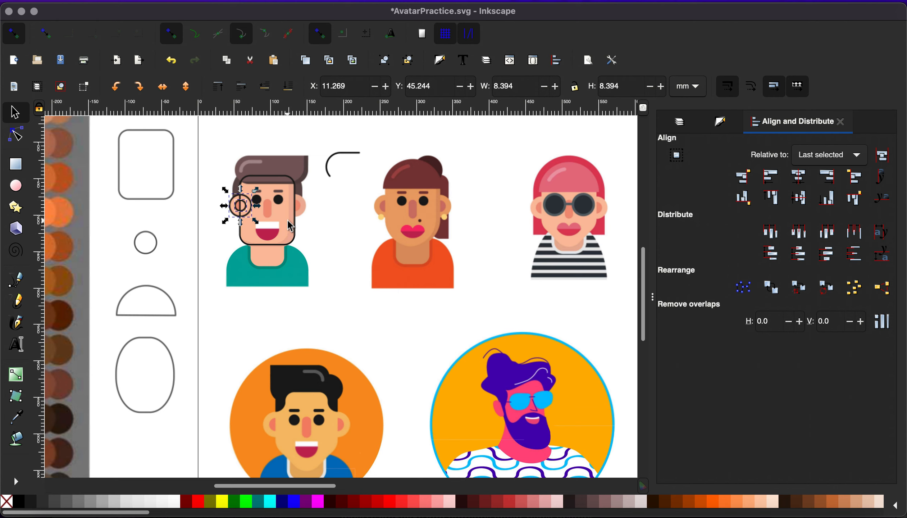
pyautogui.keyDown('ctrl'); pyautogui.scroll(3, 288, 220); pyautogui.keyUp('ctrl')
pyautogui.scroll(2, 288, 218)
pyautogui.hscroll(-12, 282, 212)
pyautogui.scroll(2, 282, 212)
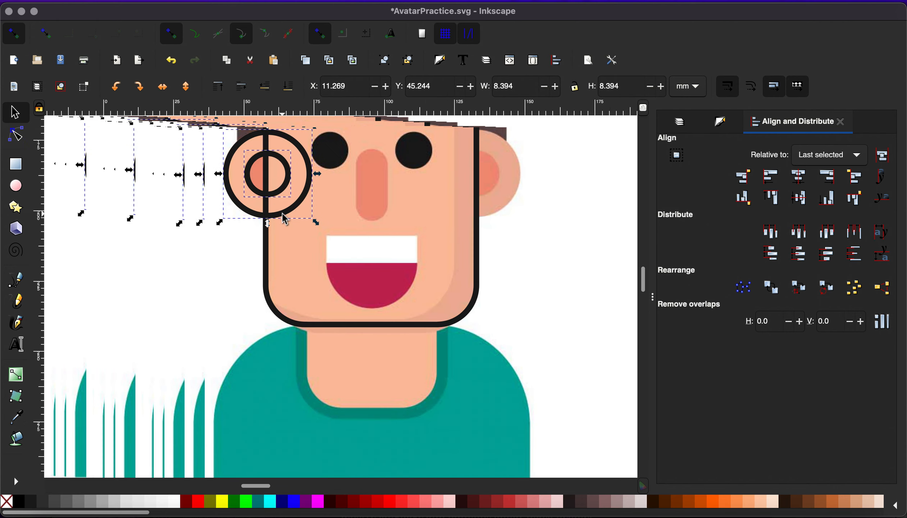
pyautogui.click(306, 199)
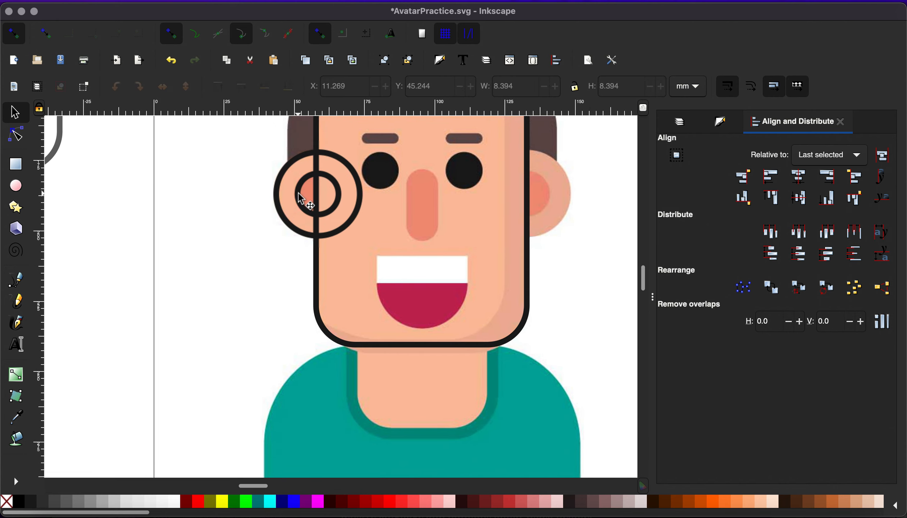
pyautogui.press('d')
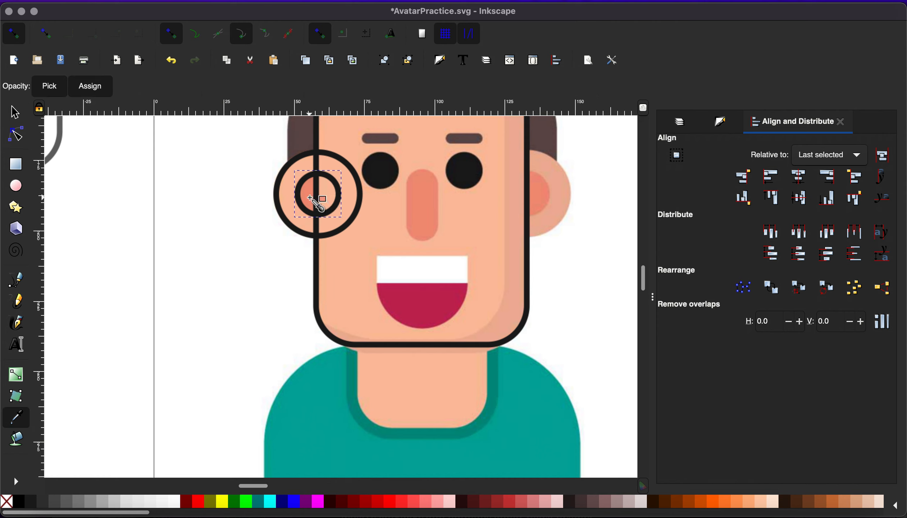
pyautogui.click(309, 198)
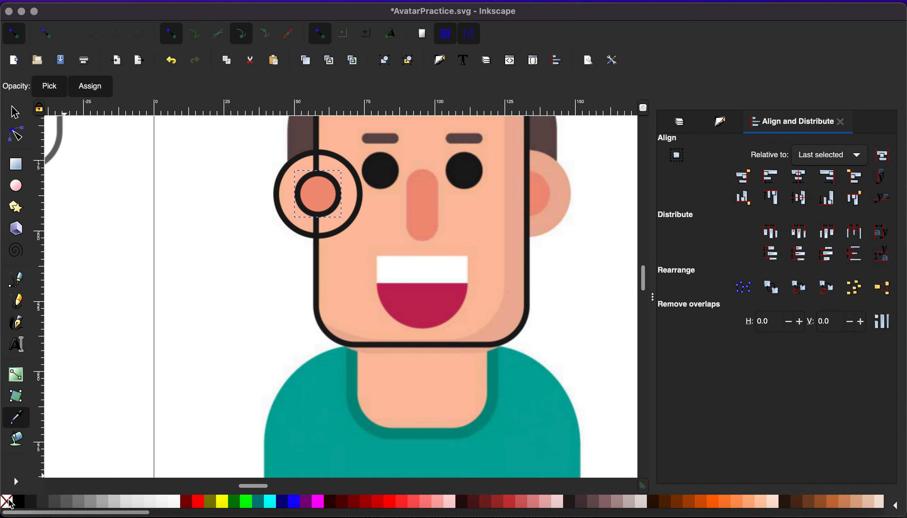
pyautogui.keyDown('shift'); pyautogui.click(9, 501); pyautogui.keyUp('shift')
pyautogui.click(15, 112)
# Fill the outer ear circle with the light skin color sampled from the reference ear and remove its stroke.
pyautogui.click(304, 182)
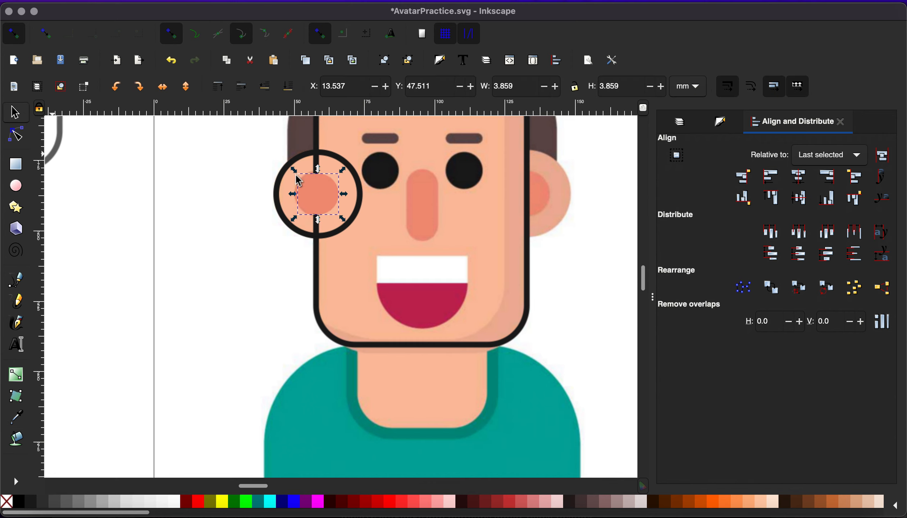
pyautogui.press('d')
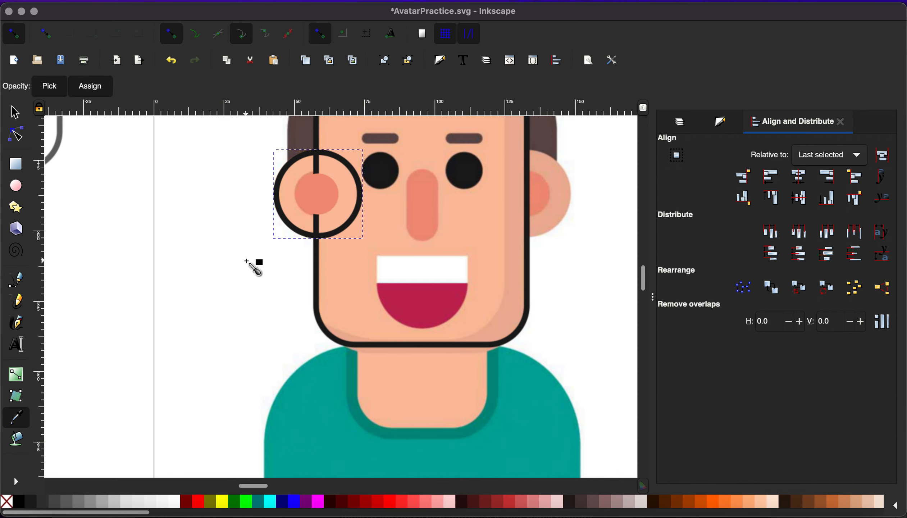
pyautogui.click(287, 196)
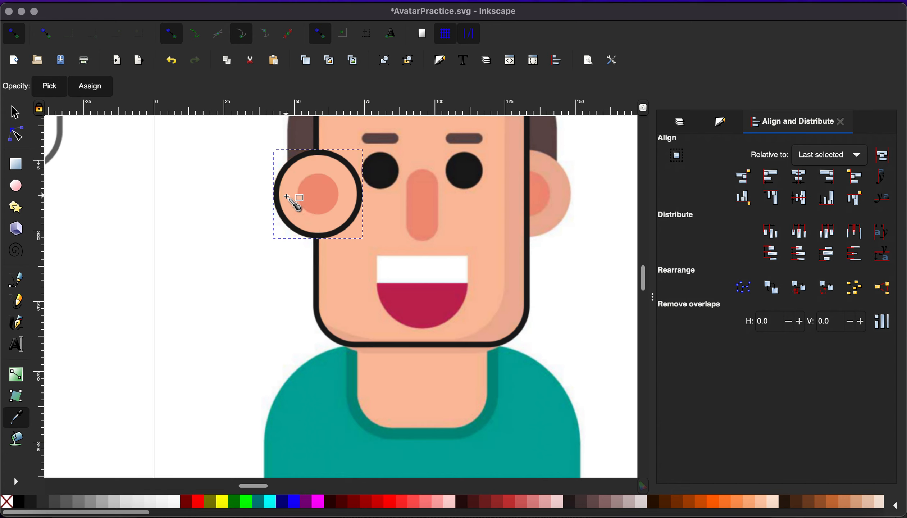
pyautogui.keyDown('shift'); pyautogui.click(6, 502); pyautogui.keyUp('shift')
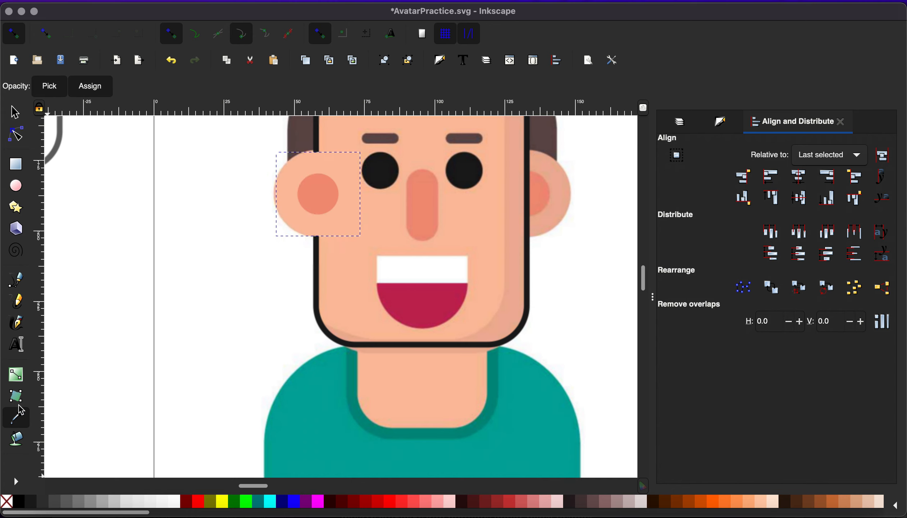
pyautogui.click(14, 113)
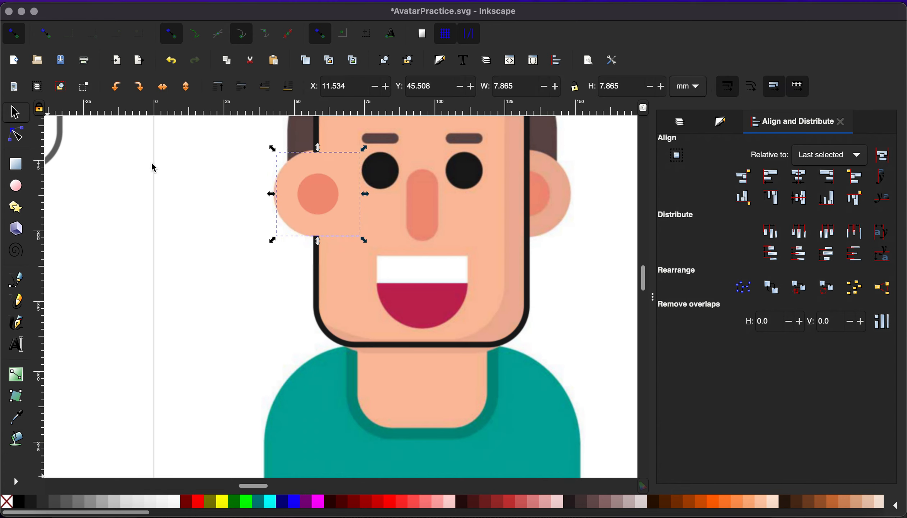
# Lower both ear circles to the bottom so that they sit behind the face outline.
pyautogui.click(319, 204)
pyautogui.keyDown('shift'); pyautogui.click(313, 163); pyautogui.keyUp('shift')
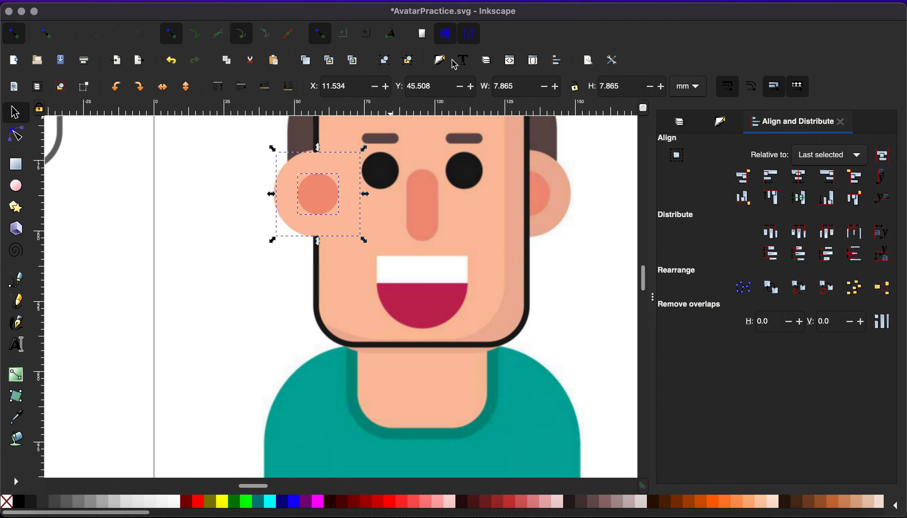
pyautogui.click(288, 88)
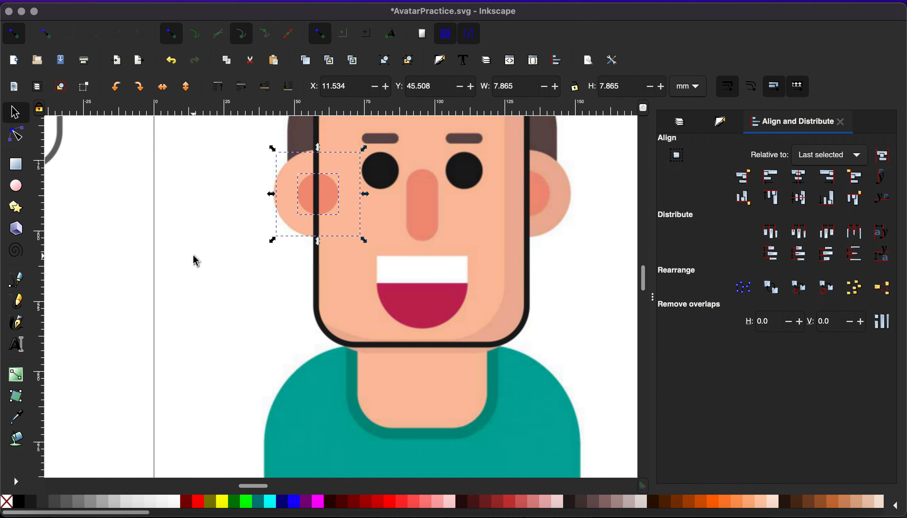
# Raise both ear circles to the top, above the face outline.
pyautogui.click(217, 246)
pyautogui.click(306, 196)
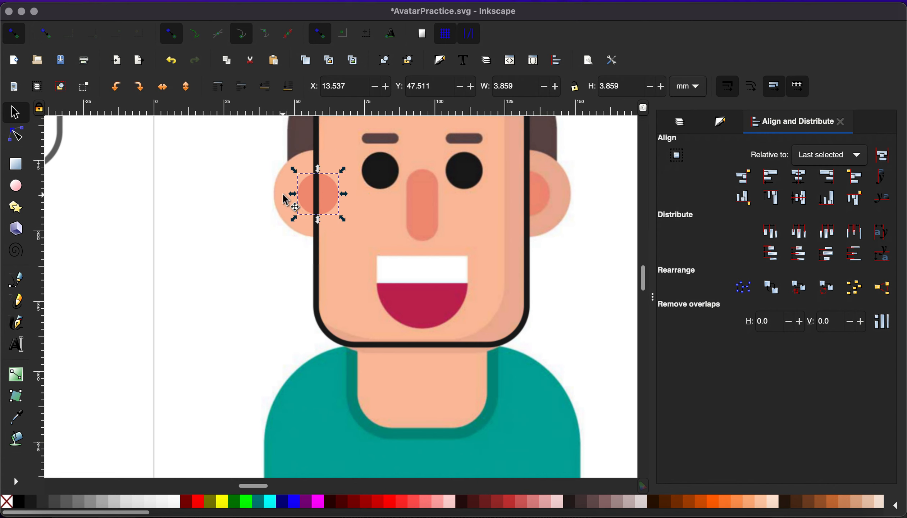
pyautogui.keyDown('shift'); pyautogui.click(283, 195); pyautogui.keyUp('shift')
pyautogui.press('e')
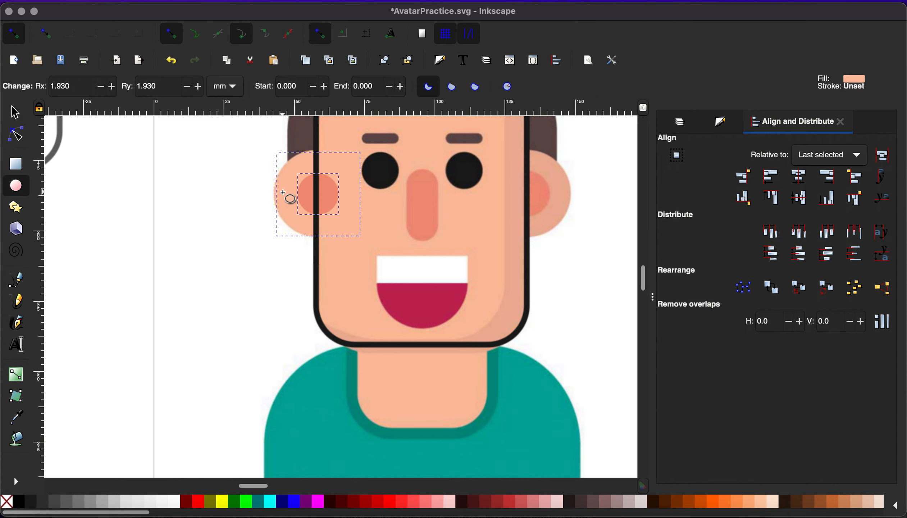
pyautogui.press('Home')
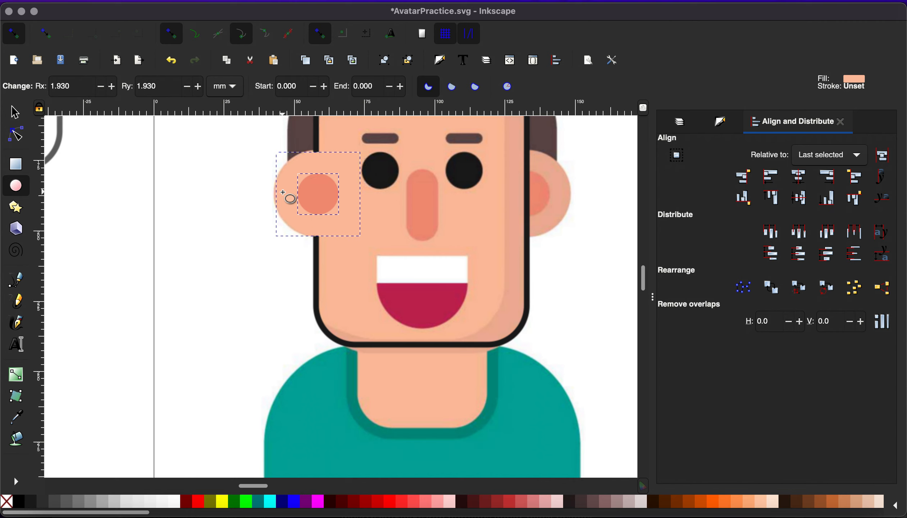
pyautogui.click(465, 198)
pyautogui.press('s')
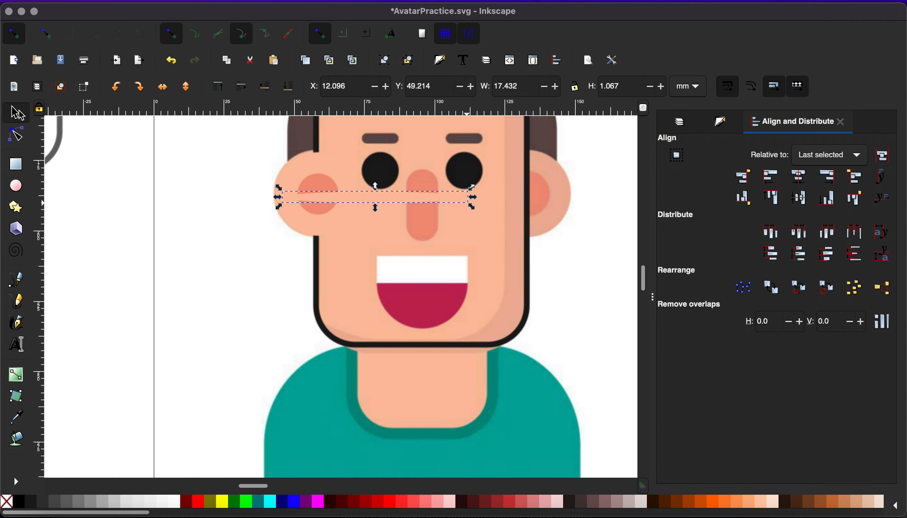
pyautogui.press('Delete')
# Duplicate both ear circles onto the first avatar's right-hand ear and lower the copies behind the face outline.
pyautogui.click(306, 201)
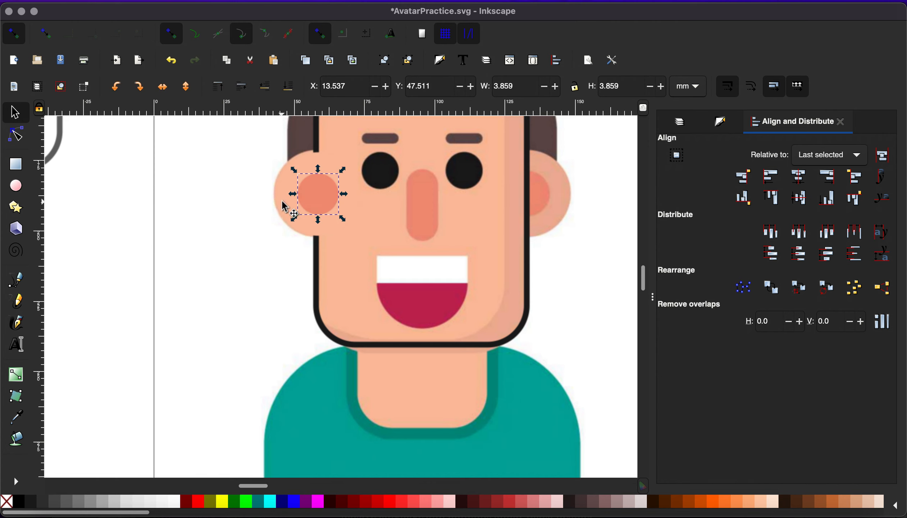
pyautogui.click(289, 209)
pyautogui.moveTo(290, 209); pyautogui.dragTo(498, 215)
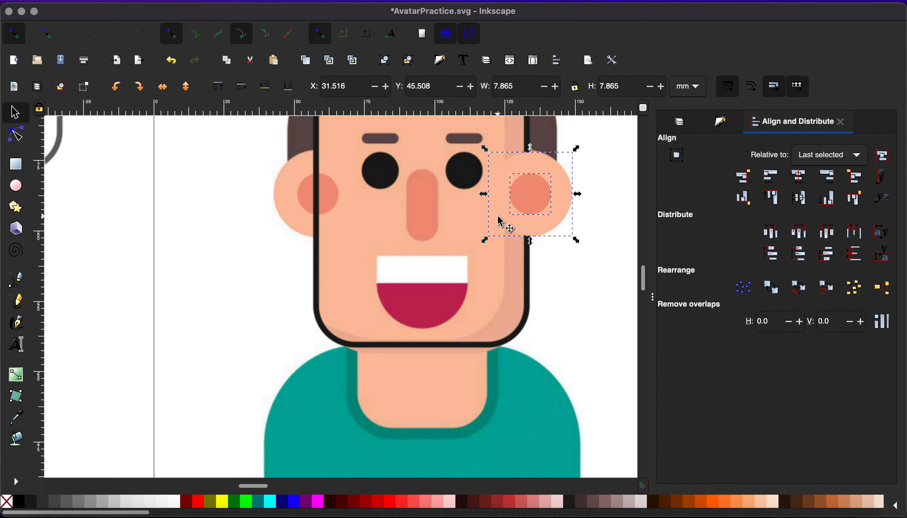
pyautogui.click(289, 88)
pyautogui.click(214, 179)
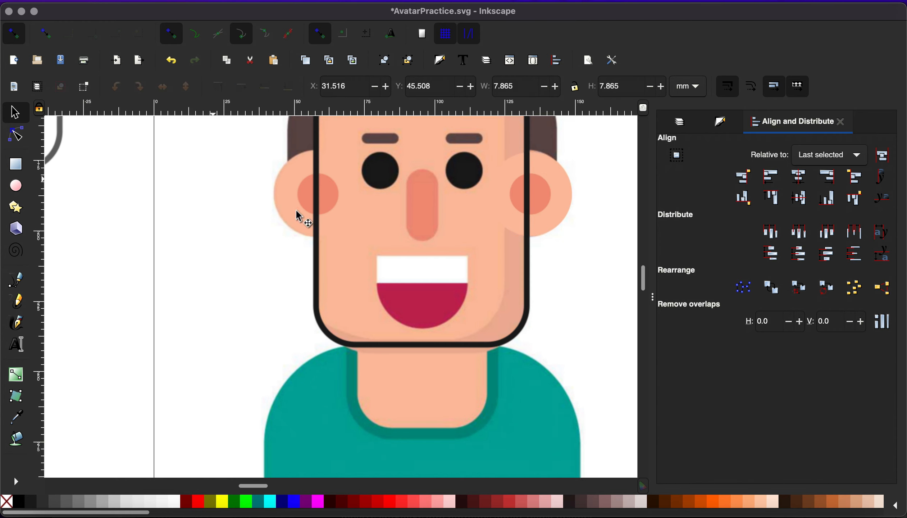
# Draw a rounded rectangle about 2.9 mm wide and 6.7 mm high over the nose and shift it into line with the reference.
pyautogui.hscroll(1, 303, 211)
pyautogui.scroll(2, 303, 211)
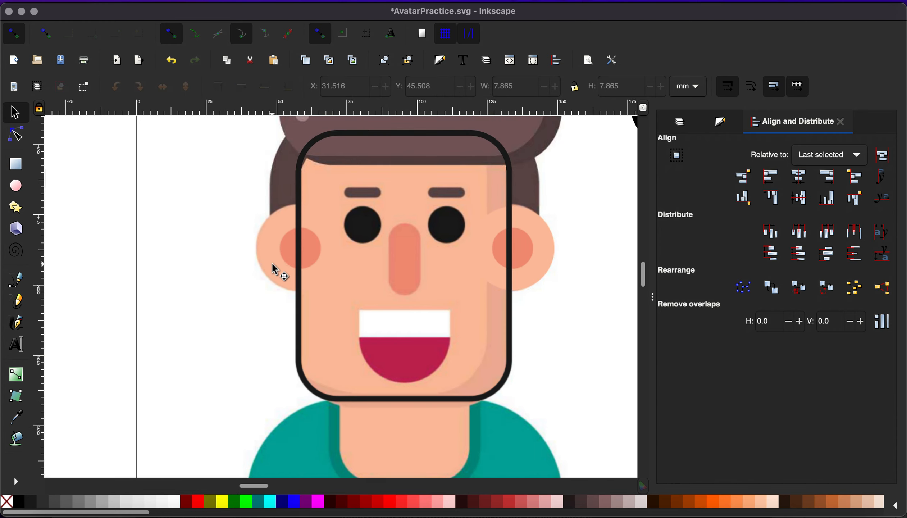
pyautogui.hscroll(-7, 273, 265)
pyautogui.scroll(-4, 272, 264)
pyautogui.hscroll(9, 272, 265)
pyautogui.scroll(3, 273, 265)
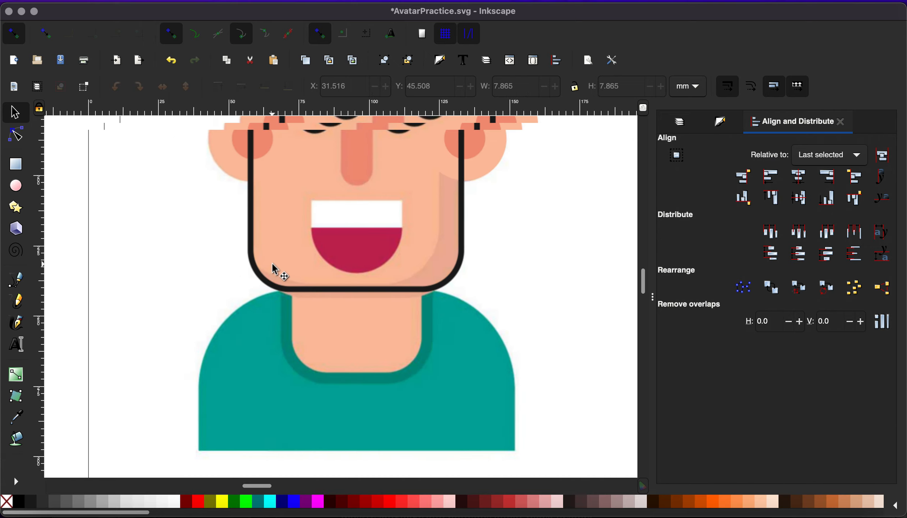
pyautogui.hscroll(8, 273, 267)
pyautogui.scroll(3, 273, 267)
pyautogui.hscroll(-7, 273, 266)
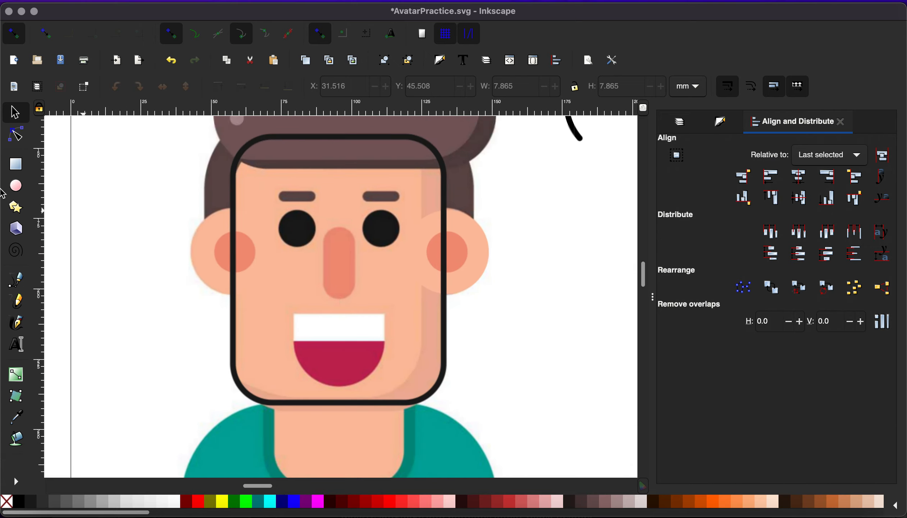
pyautogui.click(16, 165)
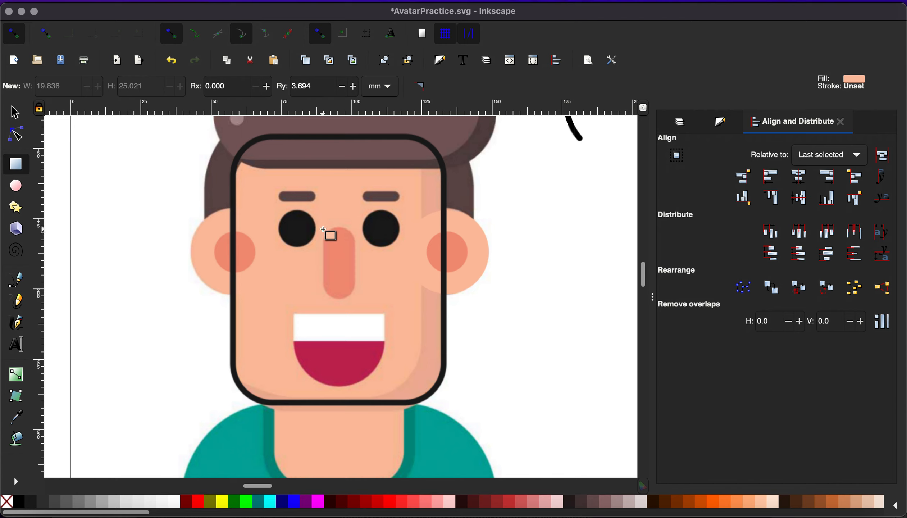
pyautogui.moveTo(325, 228); pyautogui.dragTo(356, 299)
pyautogui.press('s')
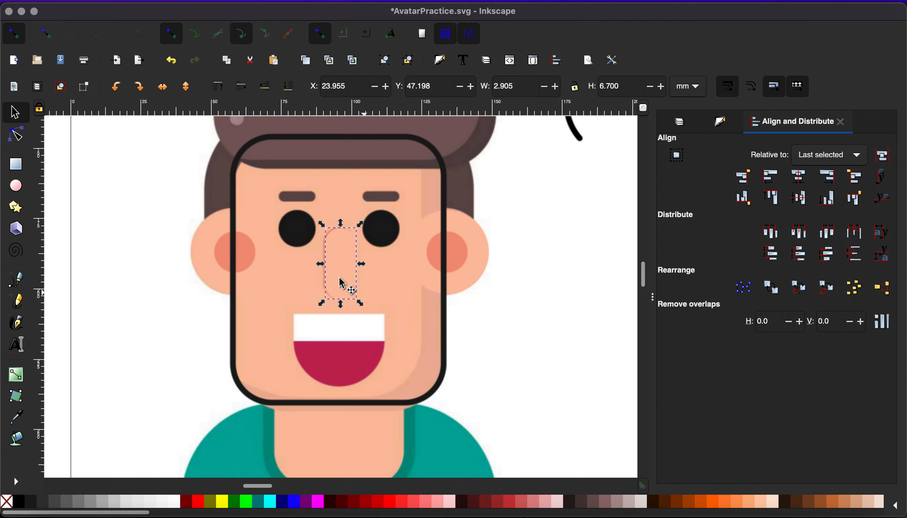
pyautogui.moveTo(332, 269); pyautogui.dragTo(328, 266)
# Fill the nose rectangle with the darker pink sampled from the inner ear circle.
pyautogui.press('d')
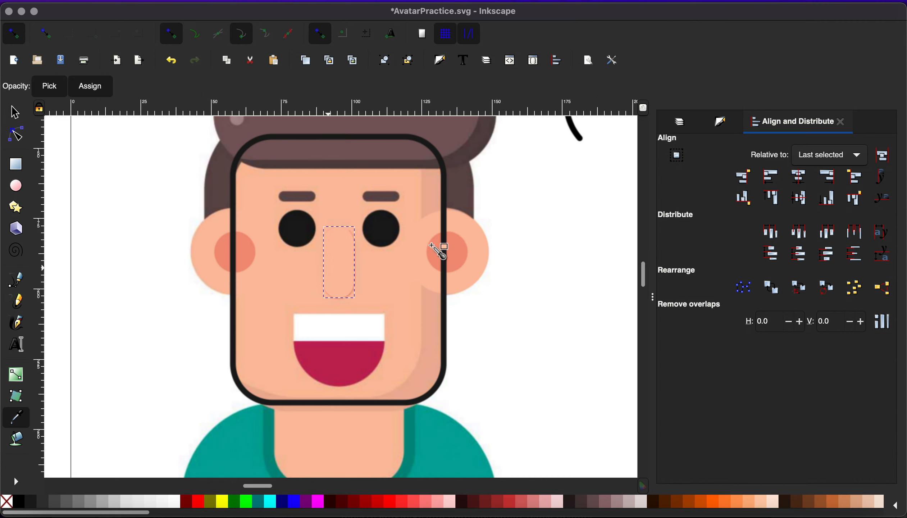
pyautogui.click(456, 250)
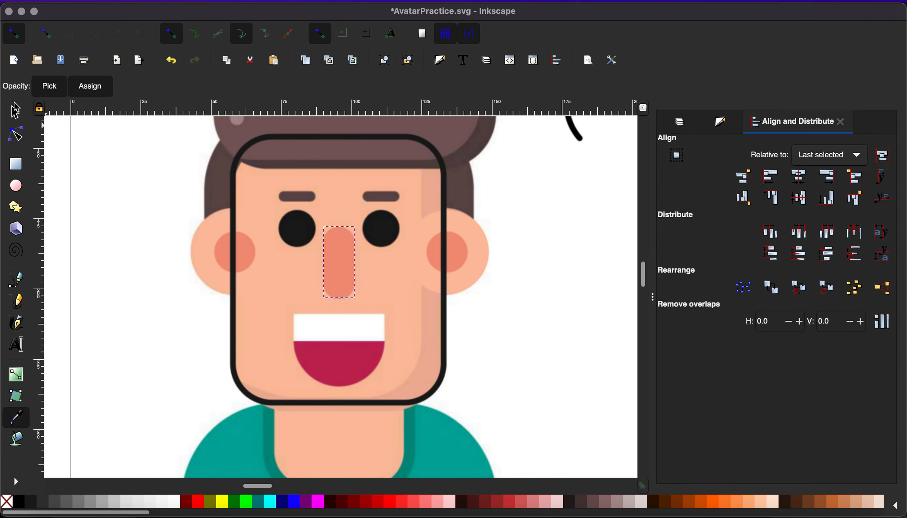
pyautogui.click(15, 110)
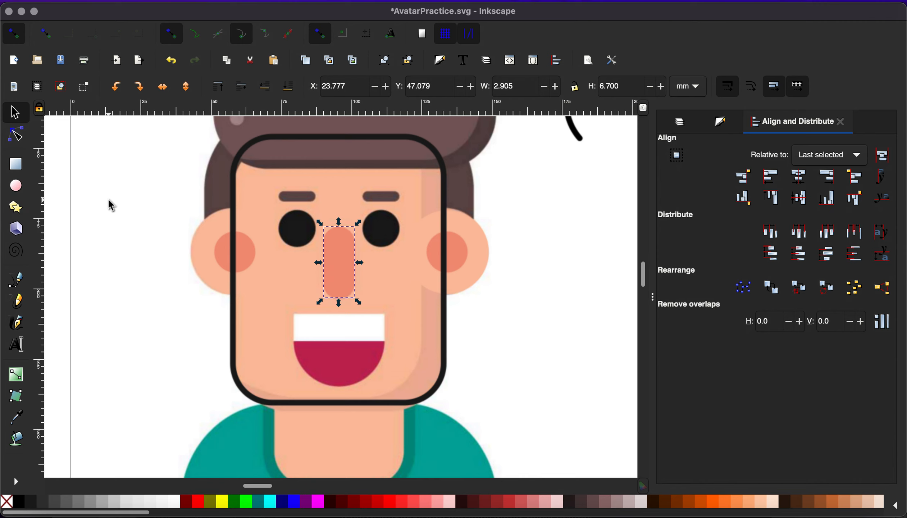
# Draw a circle about 1.7 mm in radius over the first avatar's left-hand eye.
pyautogui.click(15, 186)
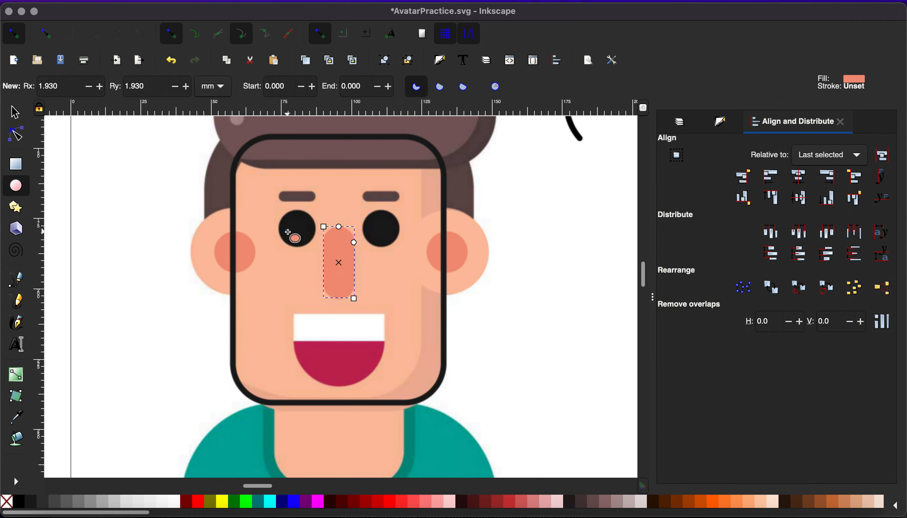
pyautogui.moveTo(299, 231); pyautogui.dragTo(280, 212)
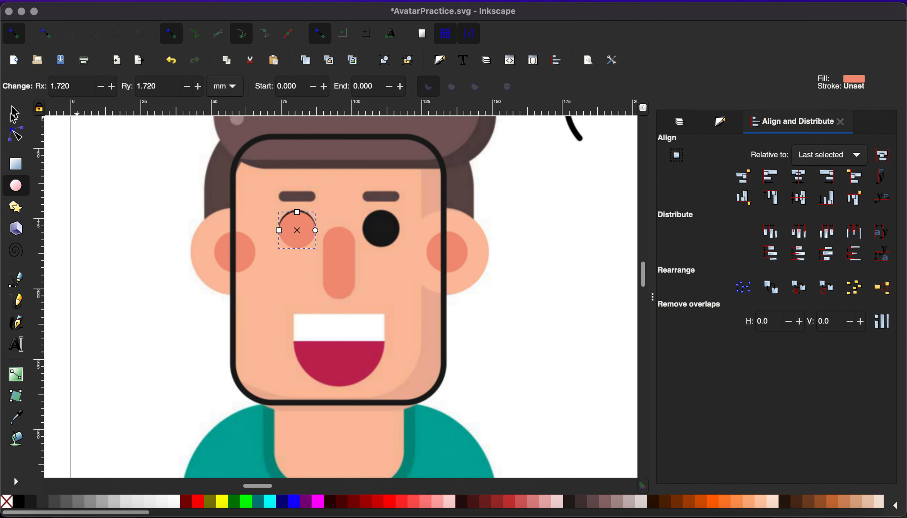
pyautogui.press('s')
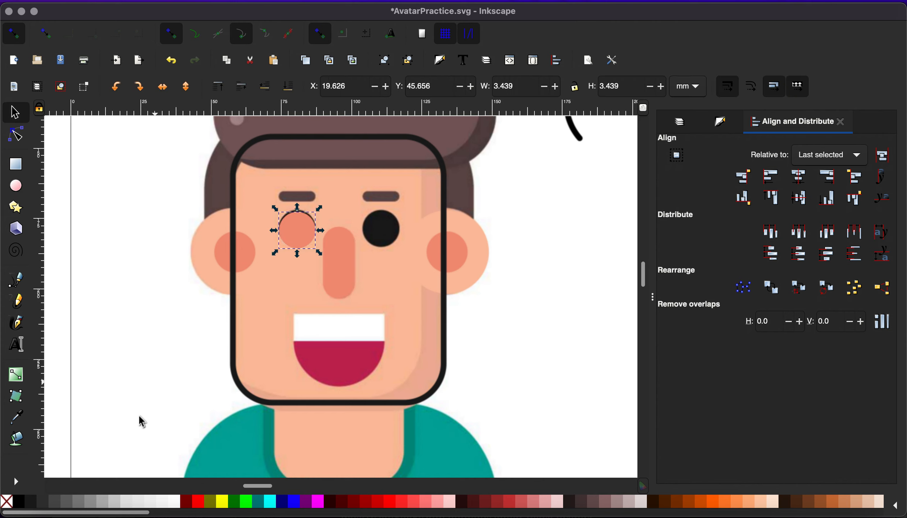
# Fill the eye circle with black and shift it into line with the reference eye.
pyautogui.click(20, 502)
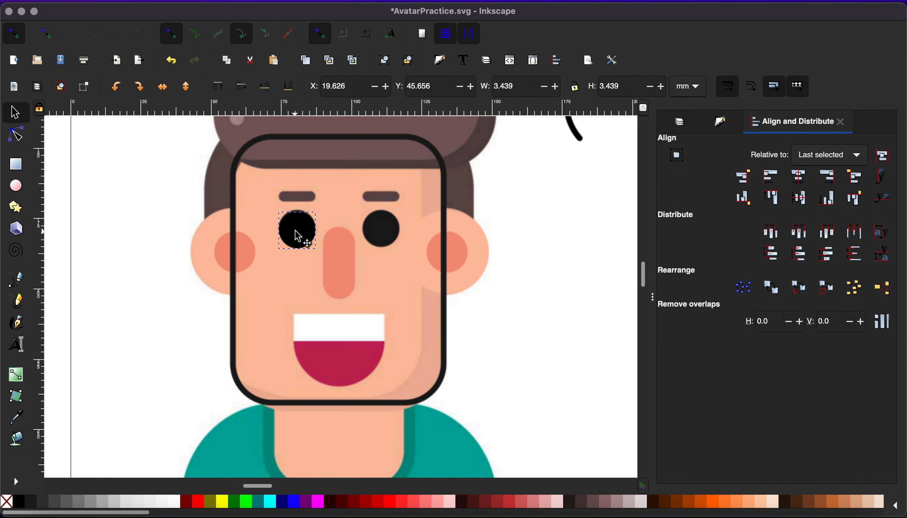
pyautogui.moveTo(294, 231); pyautogui.dragTo(294, 231)
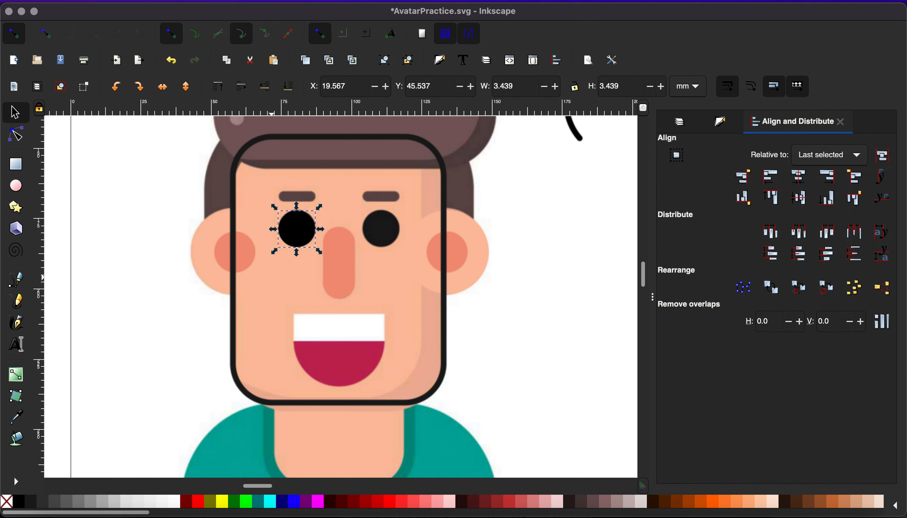
pyautogui.click(294, 502)
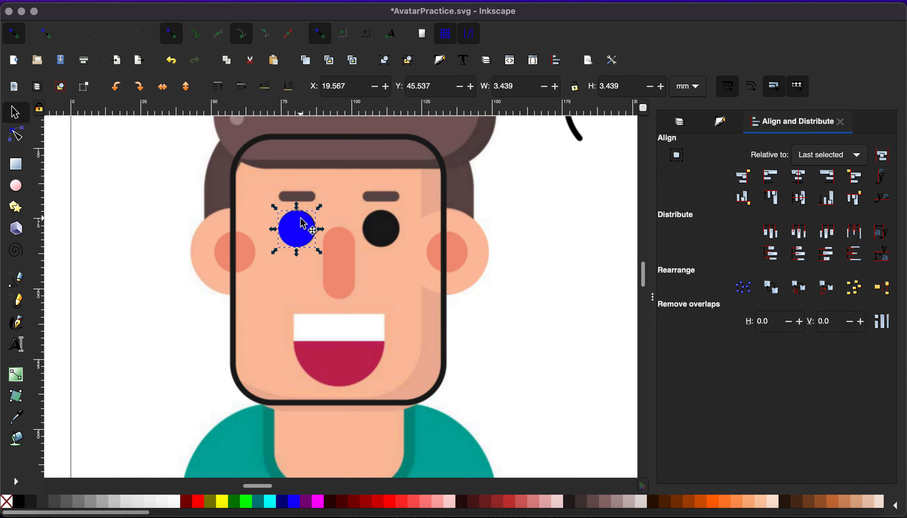
pyautogui.press('super+z')
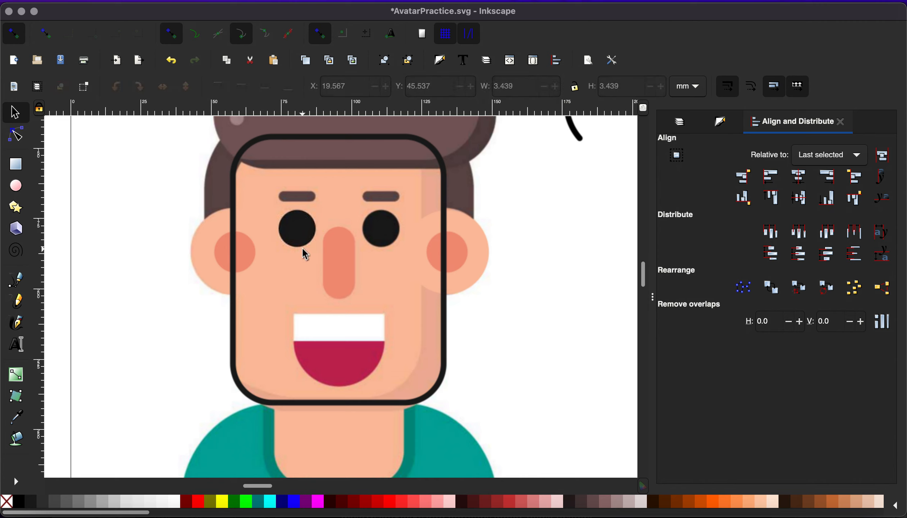
# Undo the black fill on the eye circle and place a duplicate of the circle over the other eye.
pyautogui.press('super+shift+z')
pyautogui.click(301, 237)
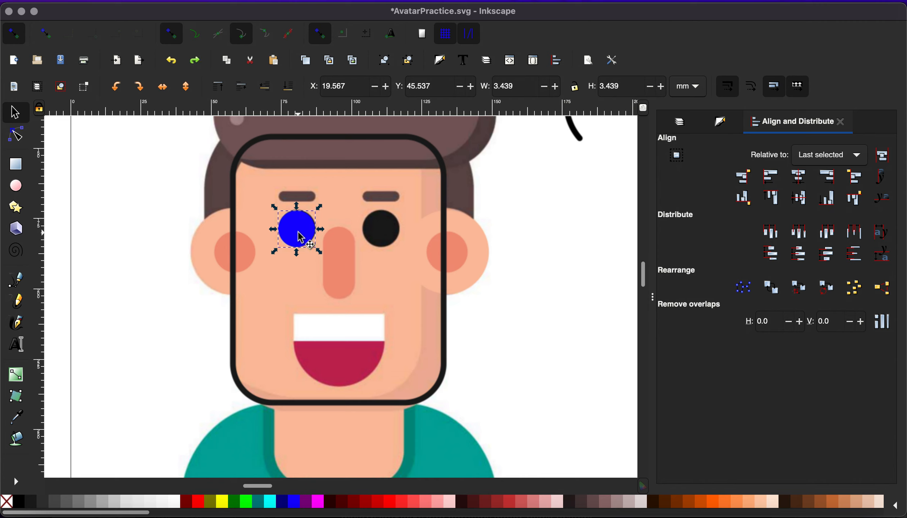
pyautogui.press('super+d')
pyautogui.moveTo(304, 237); pyautogui.dragTo(393, 236)
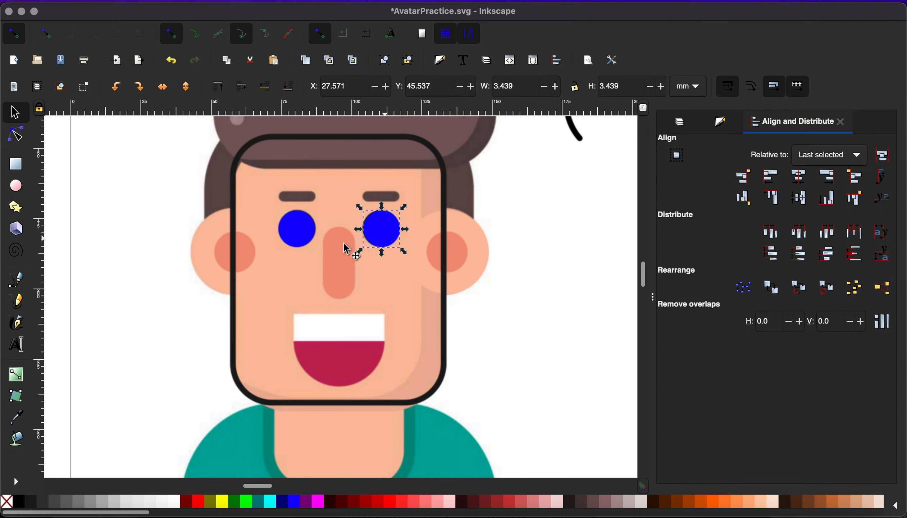
# Draw a rounded rectangle about 3.4 mm wide and 1.05 mm high over the first avatar's left-hand eyebrow.
pyautogui.scroll(1, 300, 203)
pyautogui.scroll(2, 301, 203)
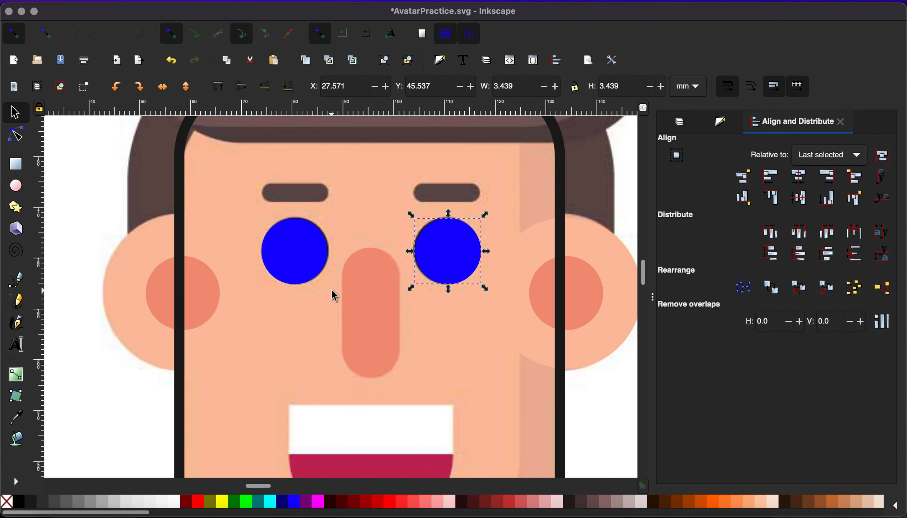
pyautogui.click(28, 170)
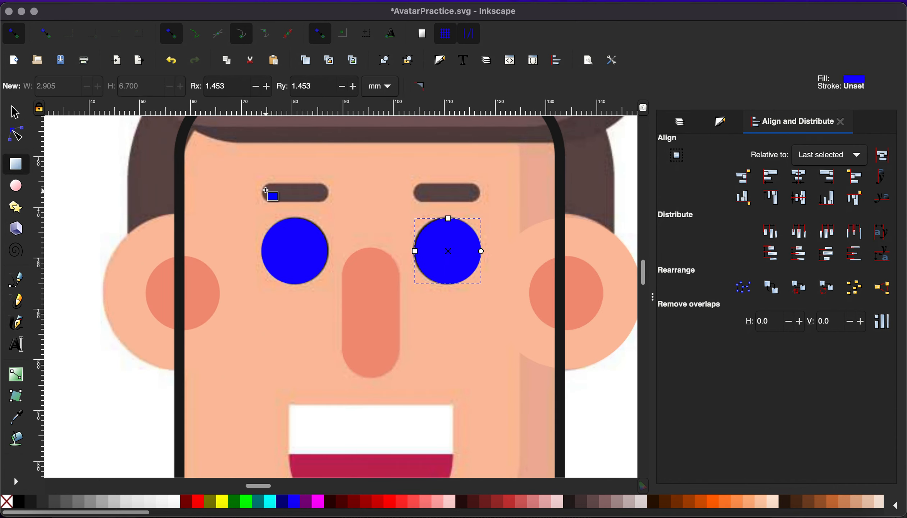
pyautogui.moveTo(266, 184); pyautogui.dragTo(327, 204)
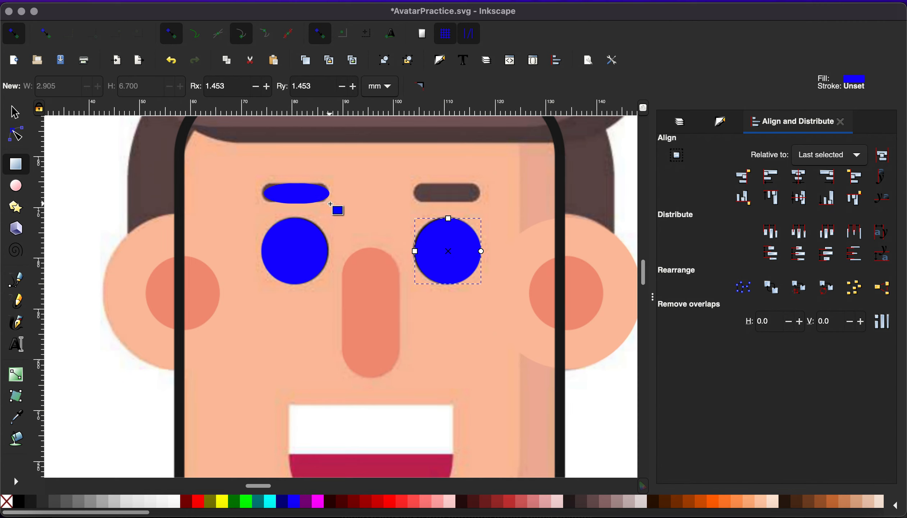
pyautogui.moveTo(331, 204); pyautogui.dragTo(331, 204)
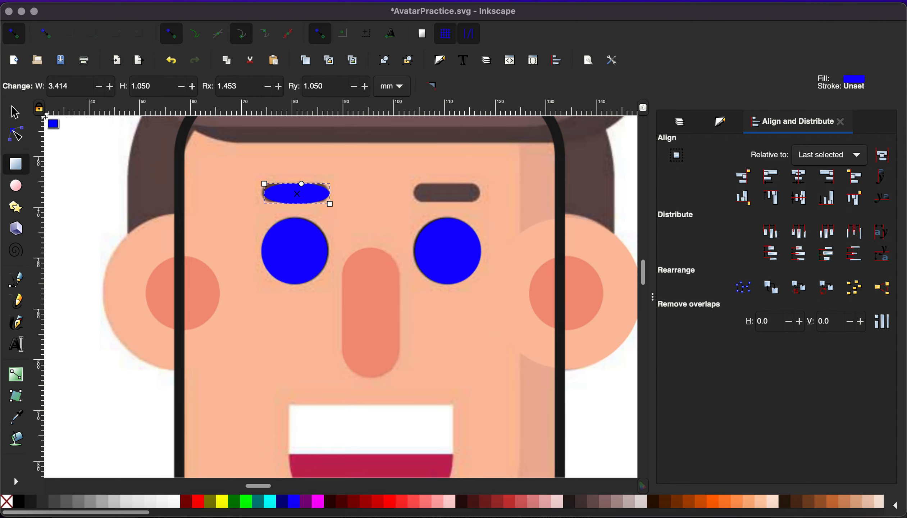
# Reduce the eyebrow rectangle's horizontal corner radius to about 0.49 mm and shift it into line with the reference eyebrow.
pyautogui.scroll(2, 372, 198)
pyautogui.scroll(2, 372, 198)
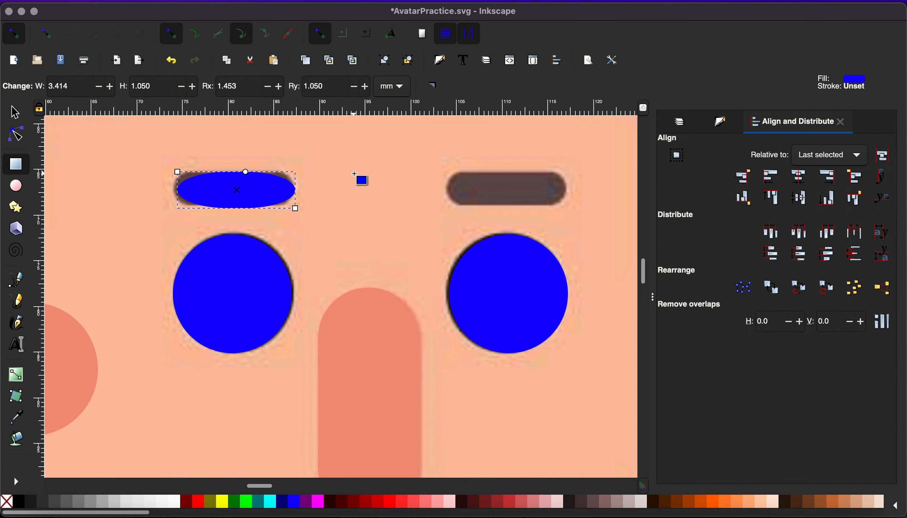
pyautogui.hscroll(-5, 355, 174)
pyautogui.scroll(-1, 355, 174)
pyautogui.moveTo(339, 148); pyautogui.dragTo(373, 148)
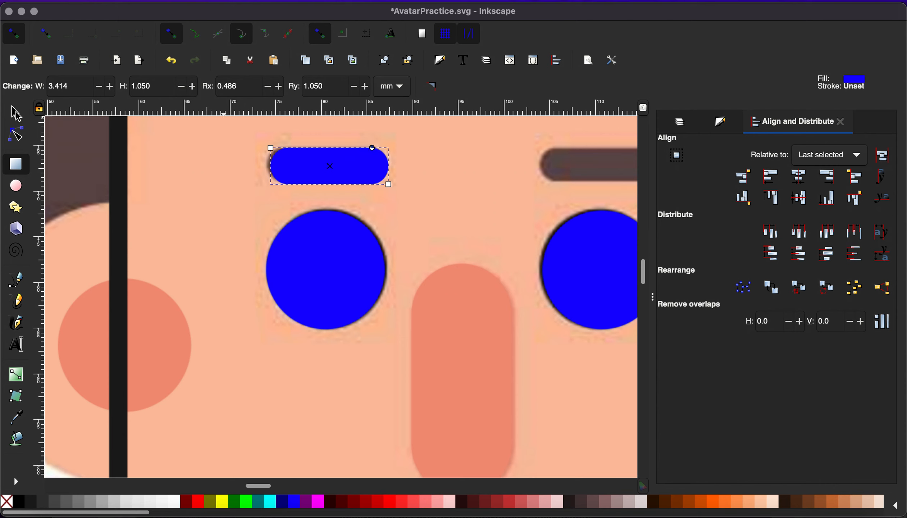
pyautogui.press('s')
pyautogui.moveTo(306, 178); pyautogui.dragTo(302, 171)
# Fill the eyebrow with the dark brown sampled from the other reference eyebrow and place a duplicate over that eyebrow.
pyautogui.press('d')
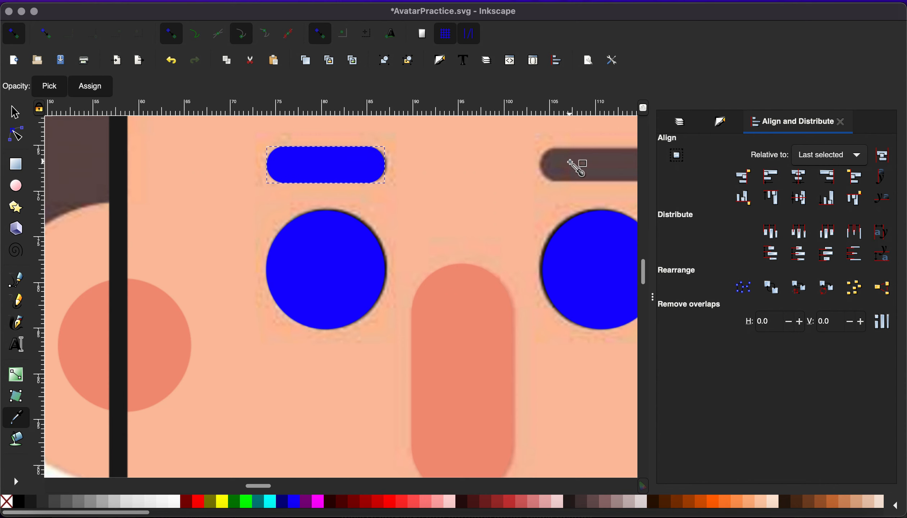
pyautogui.click(567, 174)
pyautogui.click(16, 112)
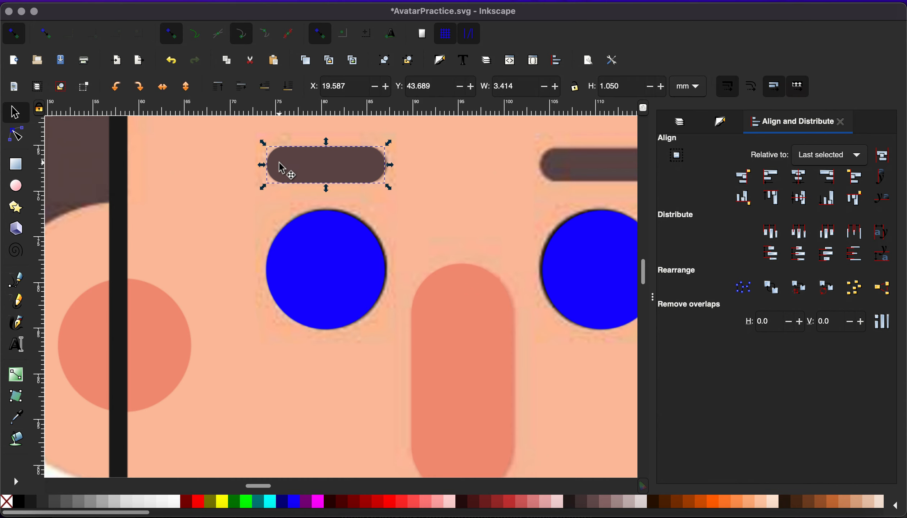
pyautogui.hscroll(5, 279, 161)
pyautogui.hotkey('ctrl', 'd')
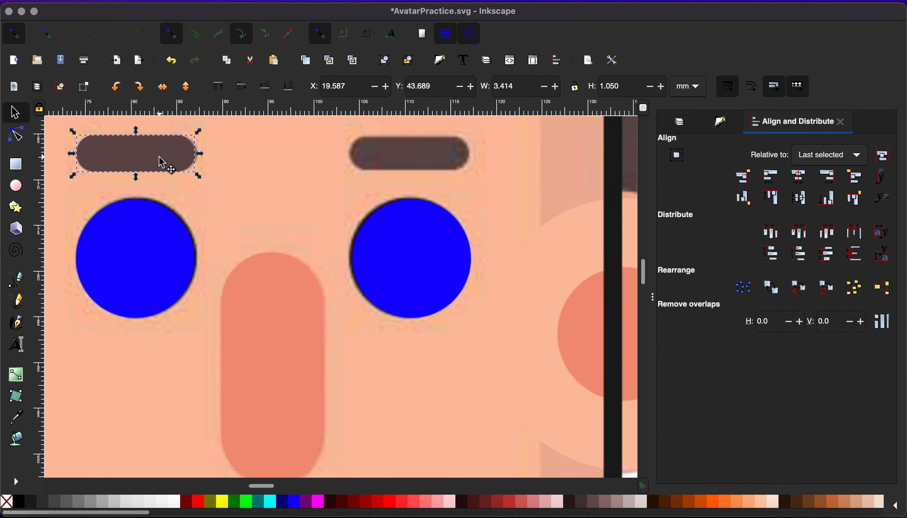
pyautogui.moveTo(167, 163); pyautogui.dragTo(438, 170)
# Trace the right-hand part of the hair as a closed Pen path about 11 mm wide, curving its lower outer corner.
pyautogui.keyDown('ctrl'); pyautogui.scroll(-3, 438, 170); pyautogui.keyUp('ctrl')
pyautogui.scroll(5, 439, 173)
pyautogui.hscroll(2, 440, 173)
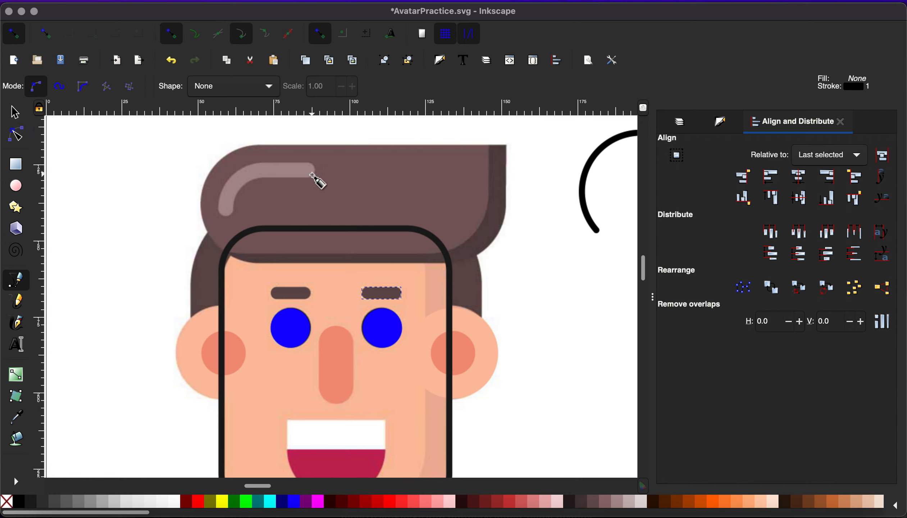
pyautogui.click(383, 145)
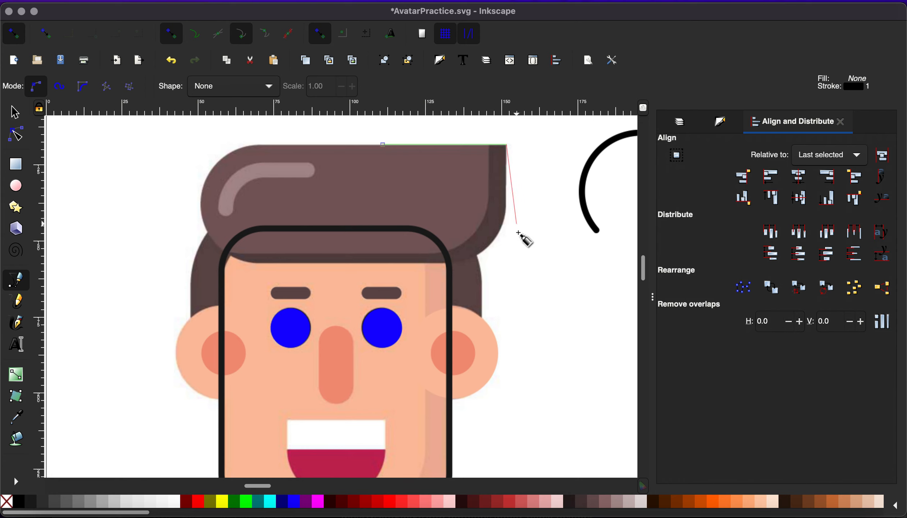
pyautogui.click(507, 211)
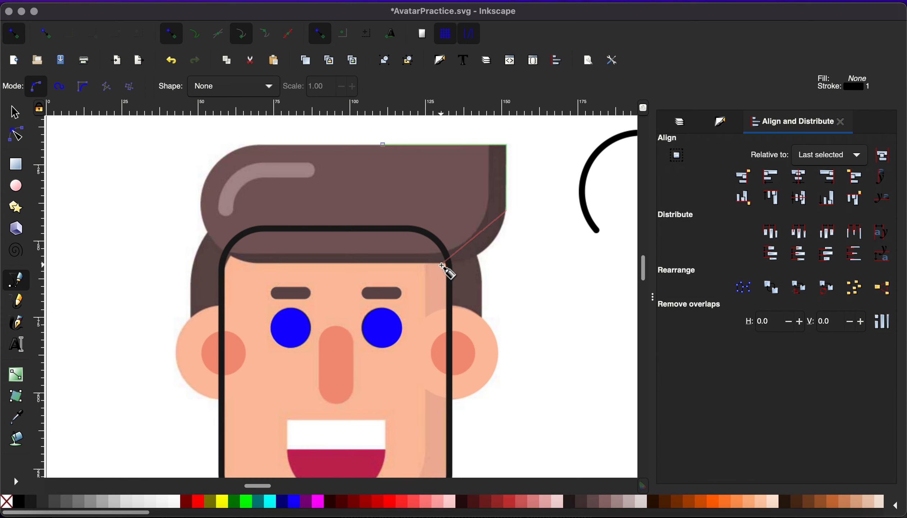
pyautogui.moveTo(442, 265); pyautogui.dragTo(379, 267)
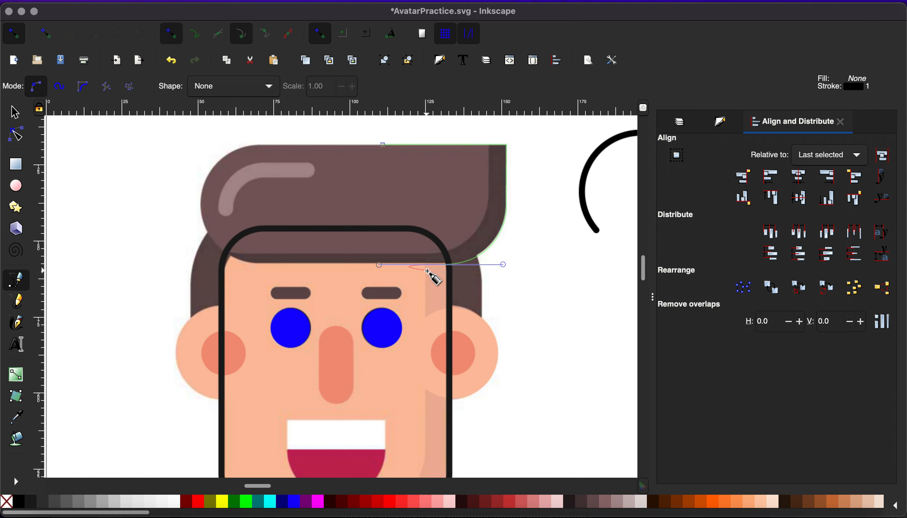
pyautogui.click(386, 265)
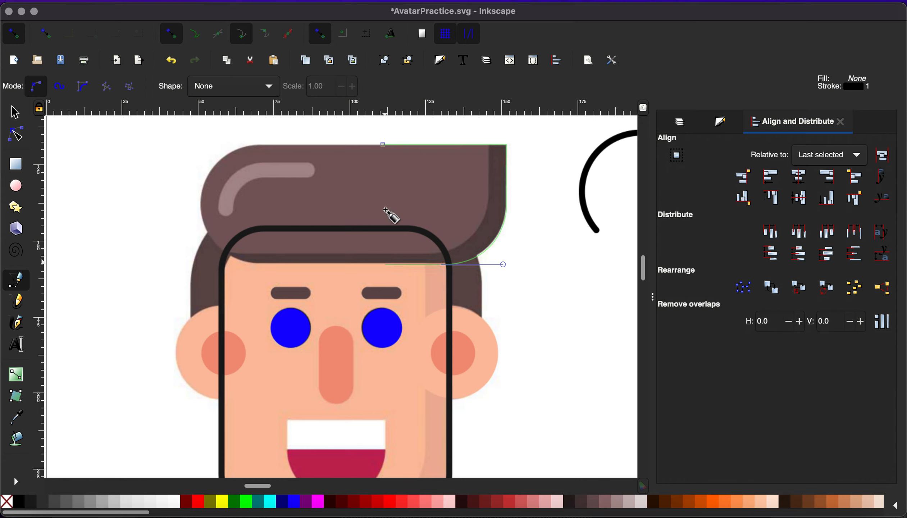
pyautogui.click(383, 144)
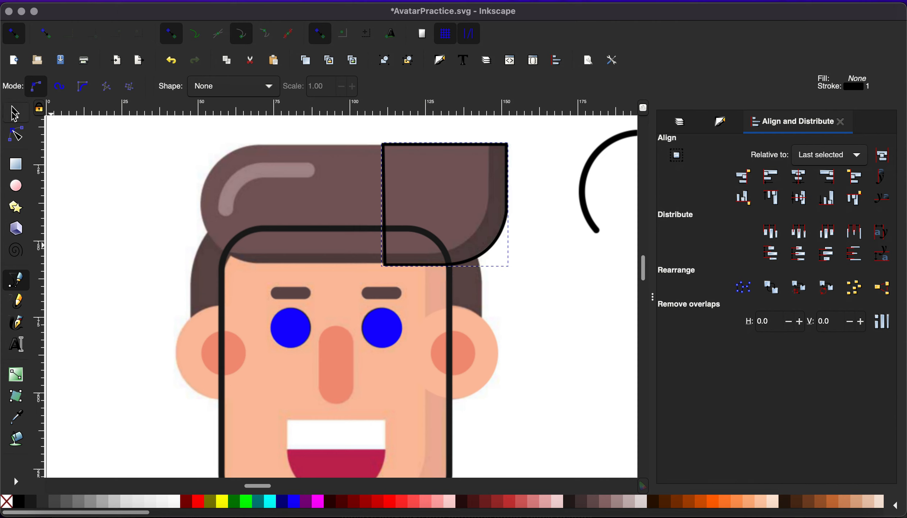
pyautogui.press('s')
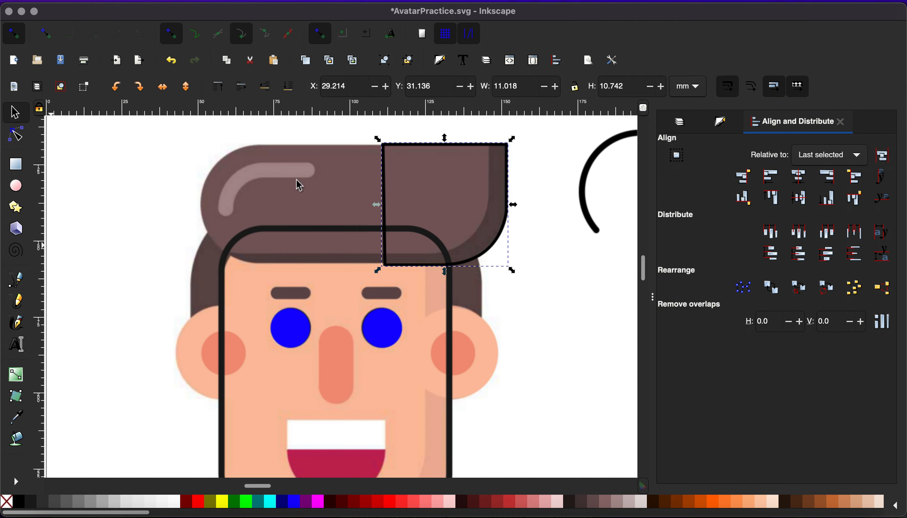
# Draw a rectangle about 22.4 mm by 10.4 mm over the rest of the hair, rounding its ends to about 5 mm.
pyautogui.click(21, 164)
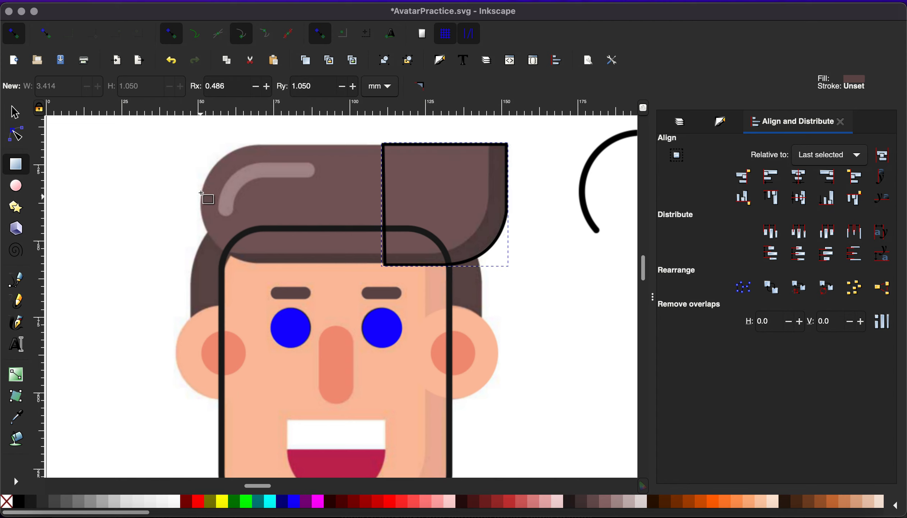
pyautogui.moveTo(199, 145)
pyautogui.mouseDown()
pyautogui.moveTo(293, 213)
pyautogui.moveTo(381, 248)
pyautogui.moveTo(456, 263)
pyautogui.mouseUp()
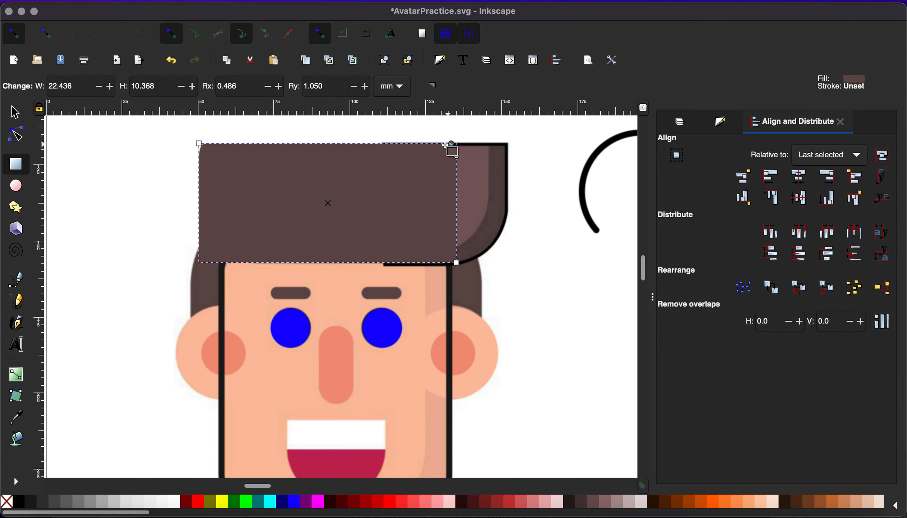
pyautogui.moveTo(446, 145); pyautogui.dragTo(385, 156)
pyautogui.moveTo(457, 156); pyautogui.dragTo(439, 226)
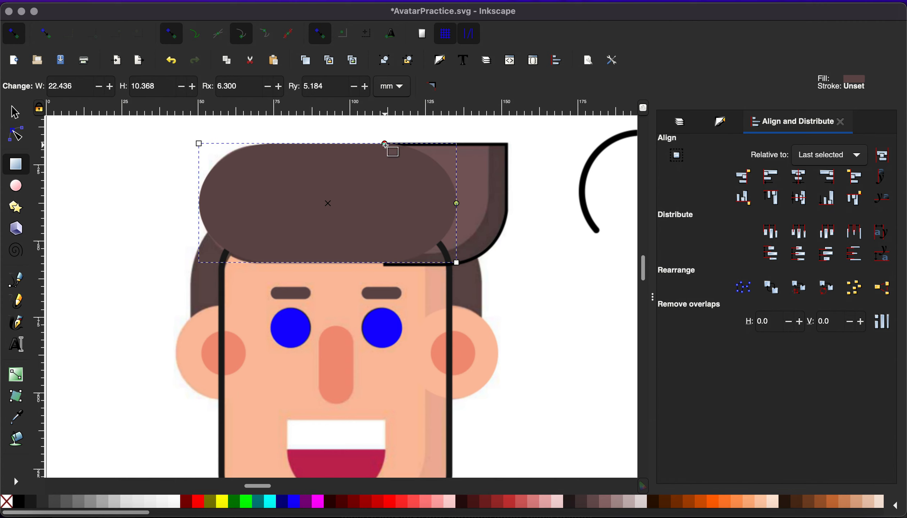
pyautogui.moveTo(384, 144)
pyautogui.mouseDown()
pyautogui.moveTo(353, 145)
pyautogui.moveTo(400, 136)
pyautogui.mouseUp()
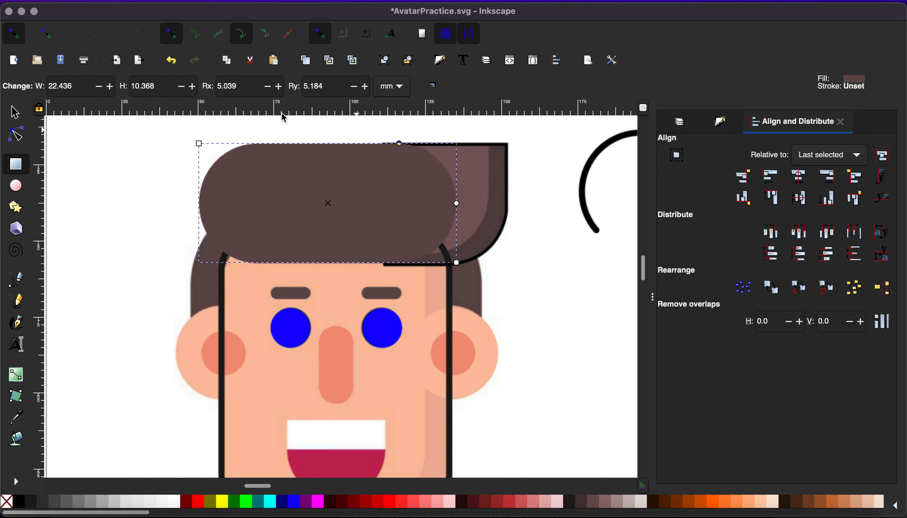
# Fill the traced hair path with a lighter muted brown from the palette and remove its stroke.
pyautogui.press('s')
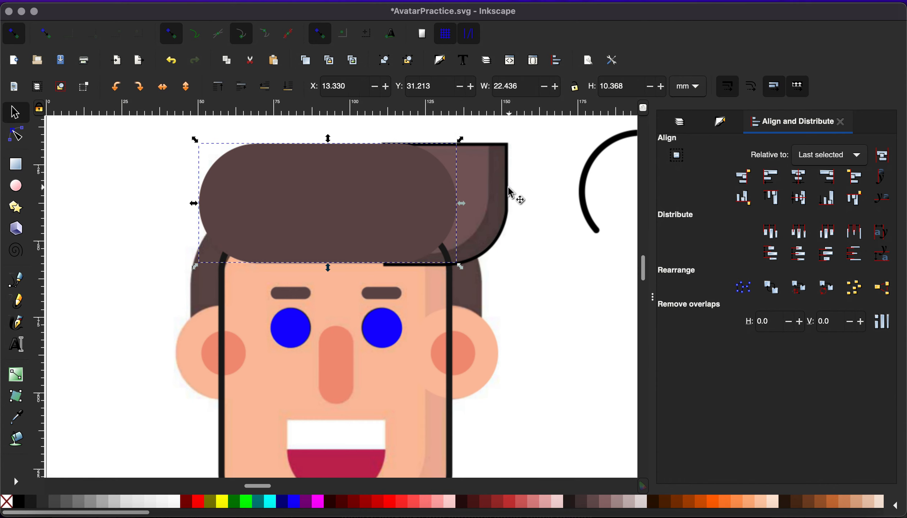
pyautogui.click(514, 197)
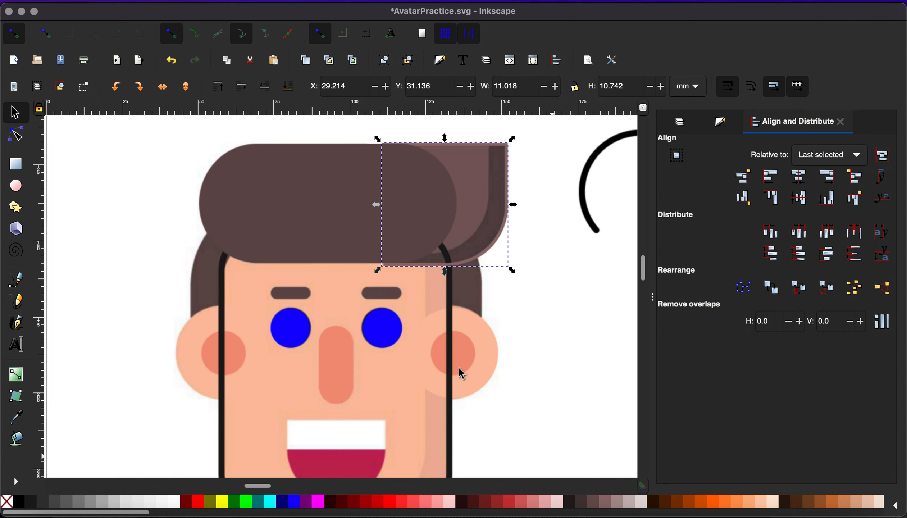
pyautogui.click(607, 504)
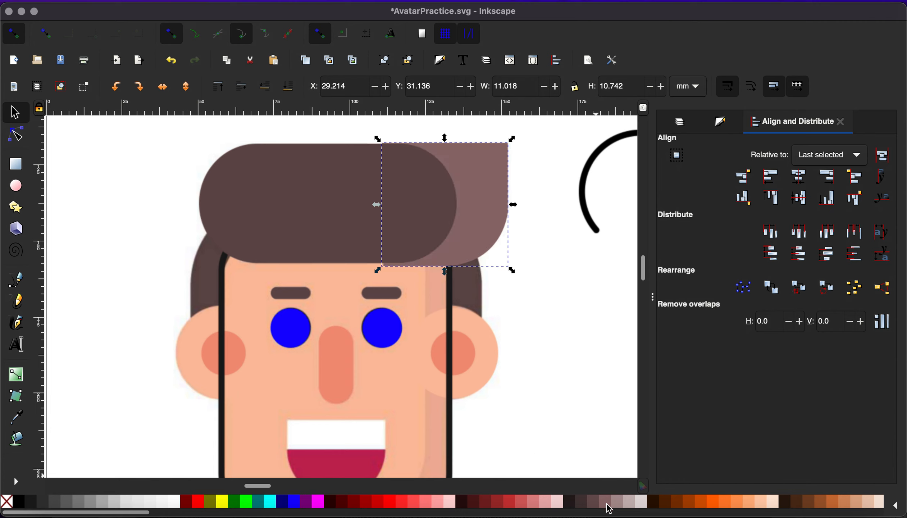
pyautogui.press(',')
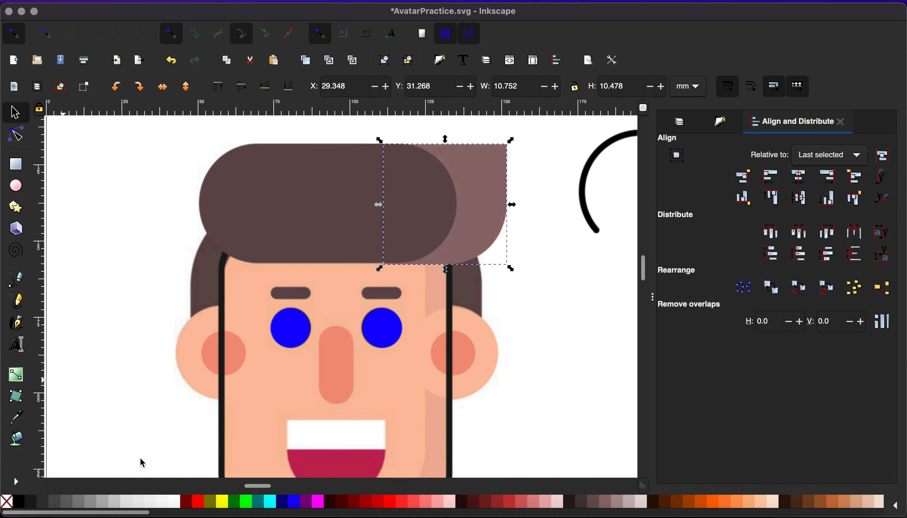
# Turn off snapping and stretch the traced path to about 10.4 mm high so its upper and lower edges meet the rounded rectangle.
pyautogui.scroll(2, 338, 300)
pyautogui.scroll(2, 468, 243)
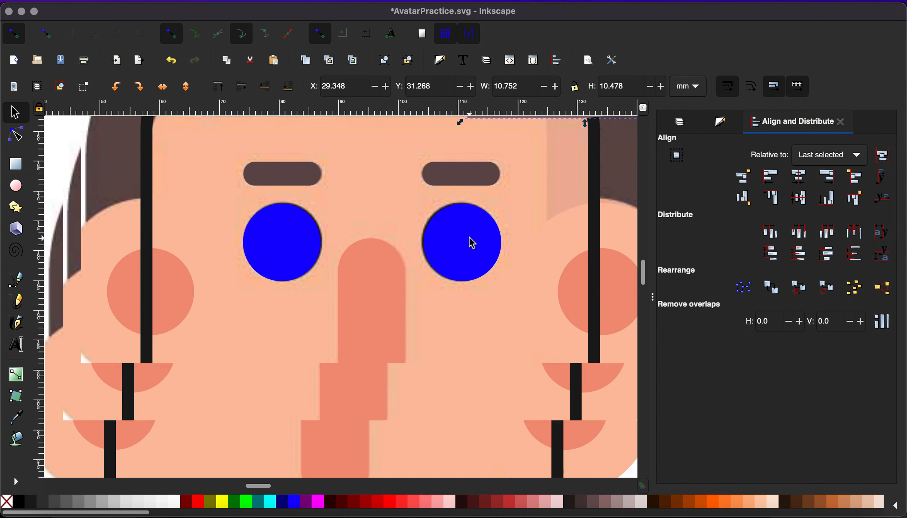
pyautogui.scroll(10, 472, 244)
pyautogui.hscroll(5, 472, 244)
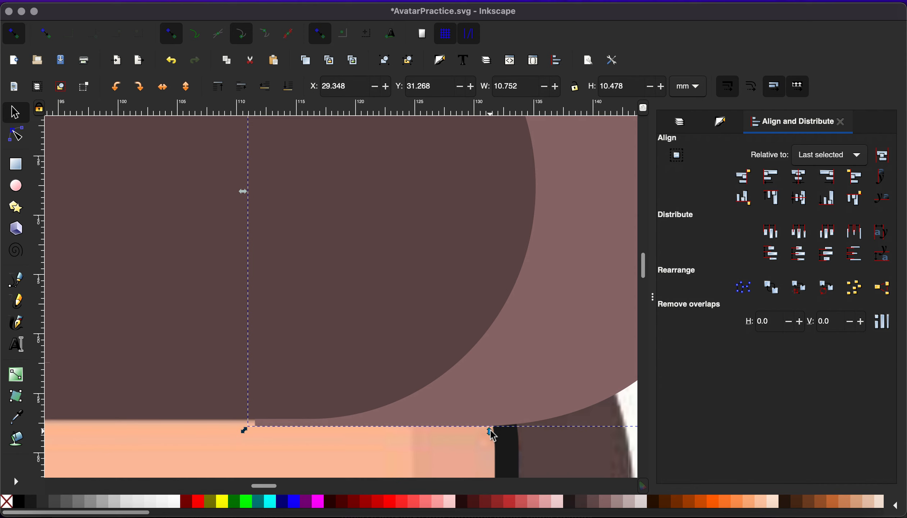
pyautogui.moveTo(492, 435); pyautogui.dragTo(492, 422)
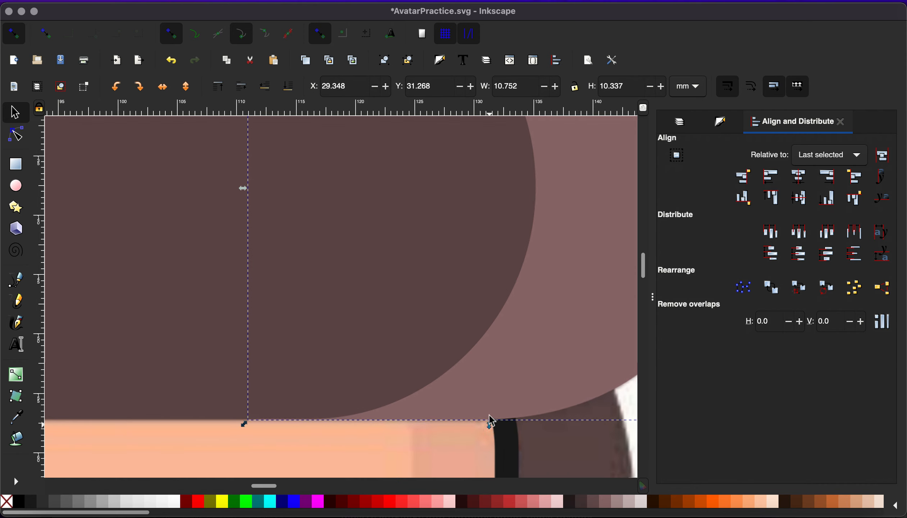
pyautogui.scroll(5, 488, 259)
pyautogui.hscroll(3, 488, 259)
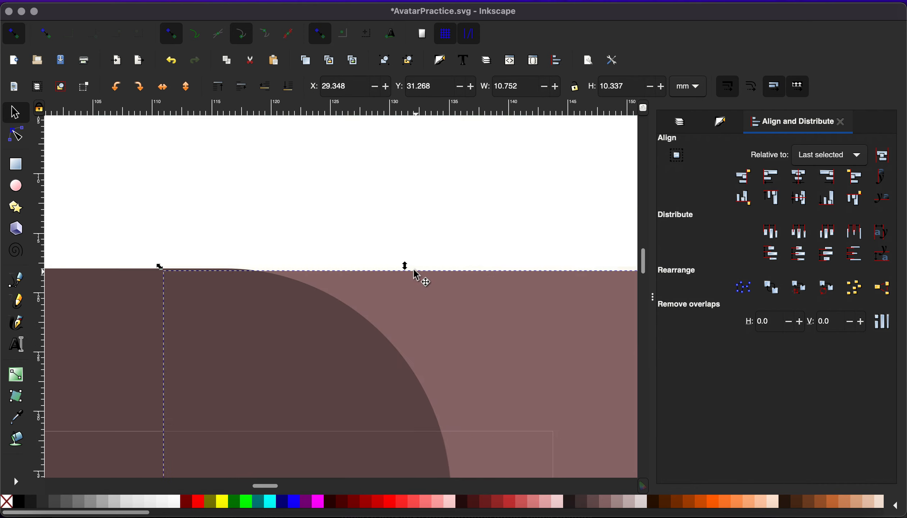
pyautogui.moveTo(406, 266); pyautogui.dragTo(404, 268)
pyautogui.click(23, 42)
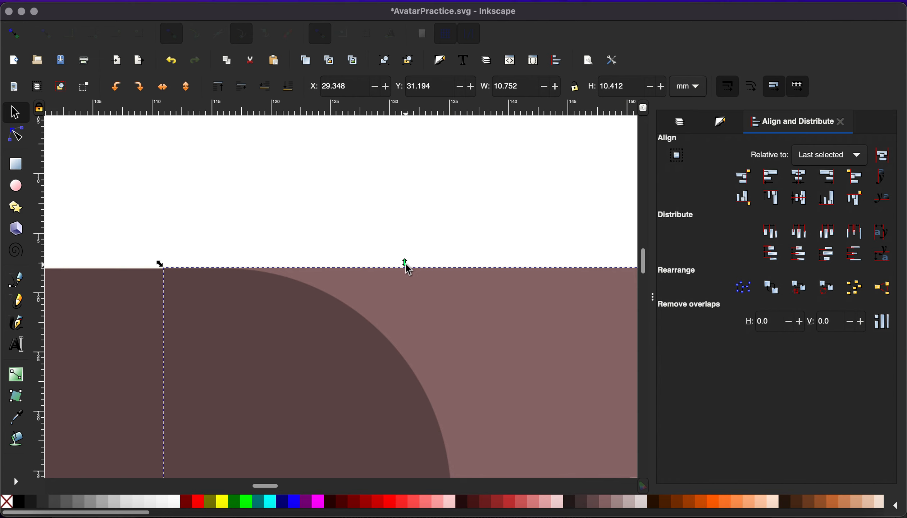
# Combine the rounded hair rectangle and the traced hair path into a single path.
pyautogui.scroll(-3, 459, 371)
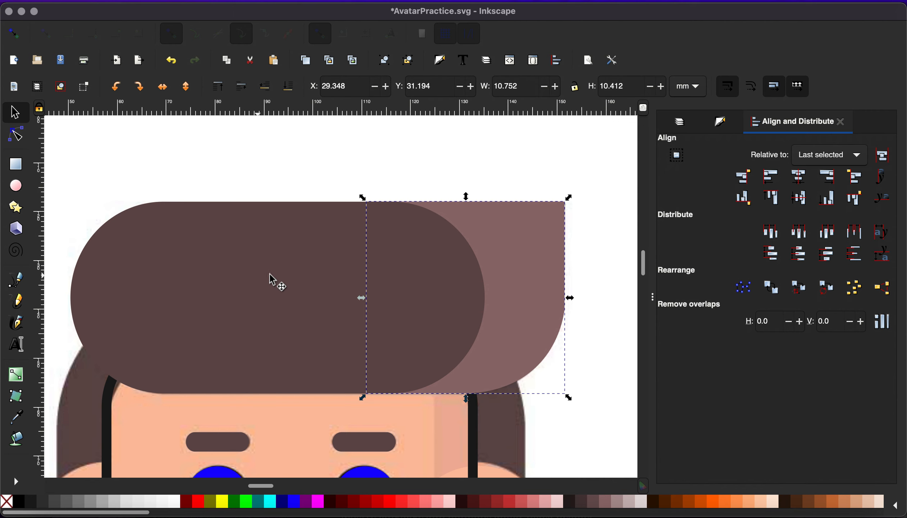
pyautogui.keyDown('shift'); pyautogui.click(291, 275); pyautogui.keyUp('shift')
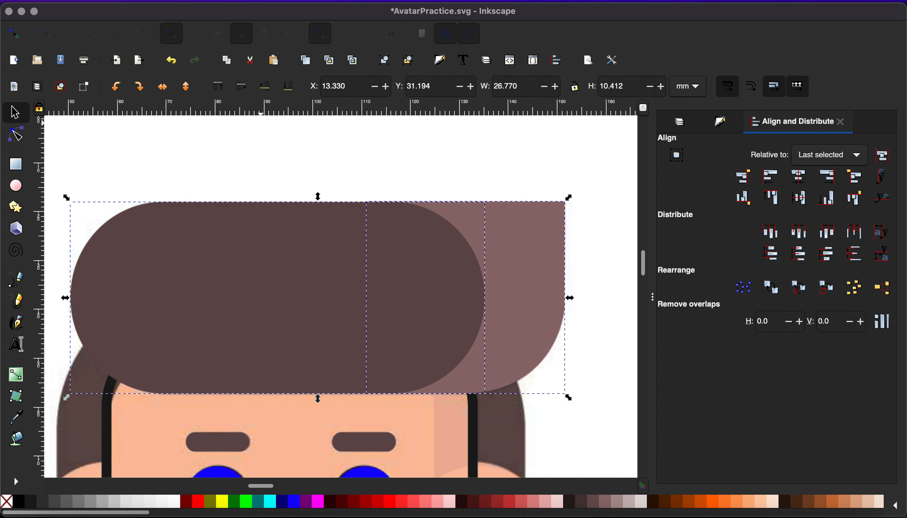
pyautogui.click(257, 3)
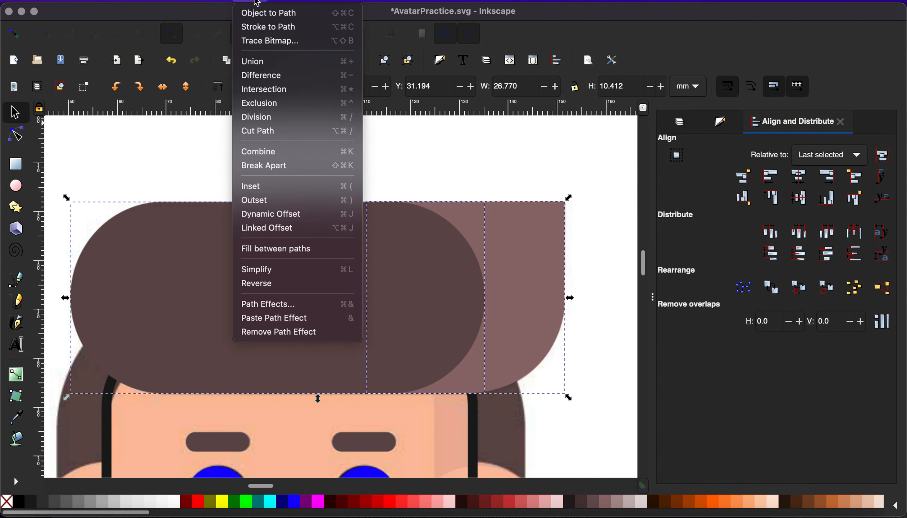
pyautogui.click(265, 158)
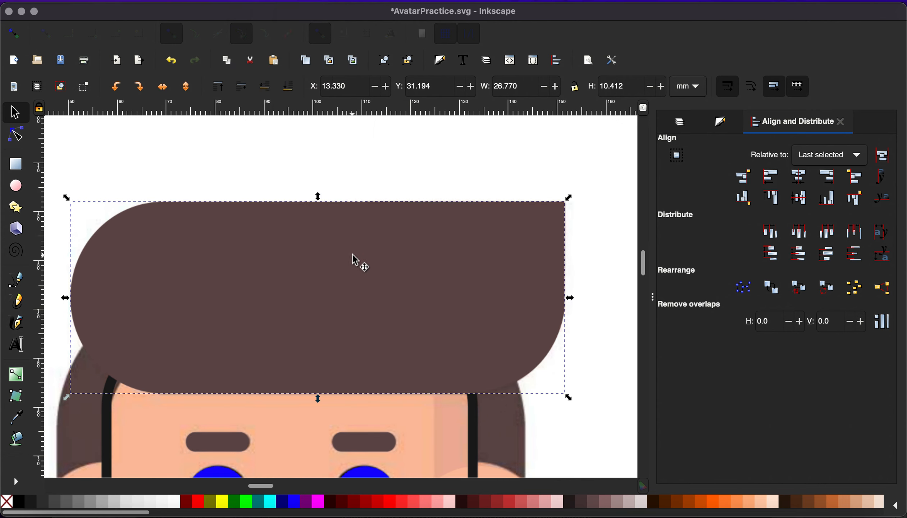
pyautogui.click(353, 260)
pyautogui.scroll(-5, 355, 259)
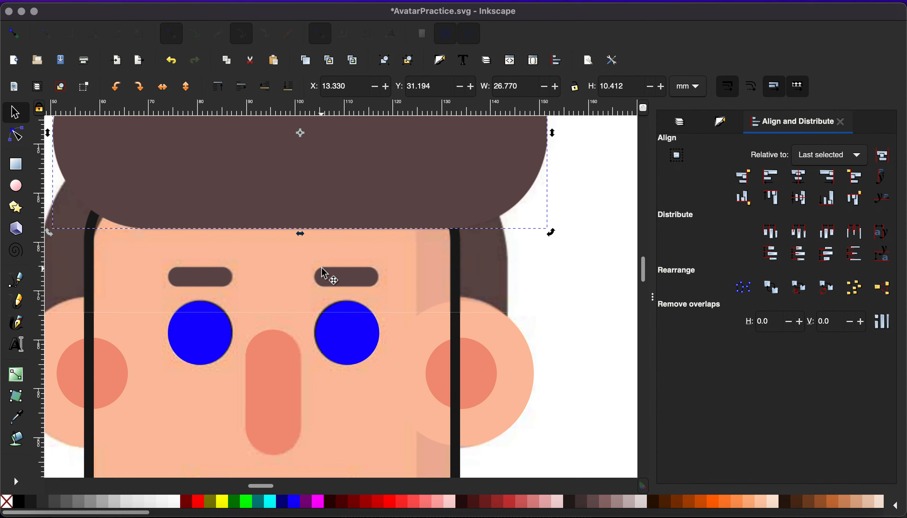
pyautogui.keyDown('ctrl'); pyautogui.scroll(-2, 323, 274); pyautogui.keyUp('ctrl')
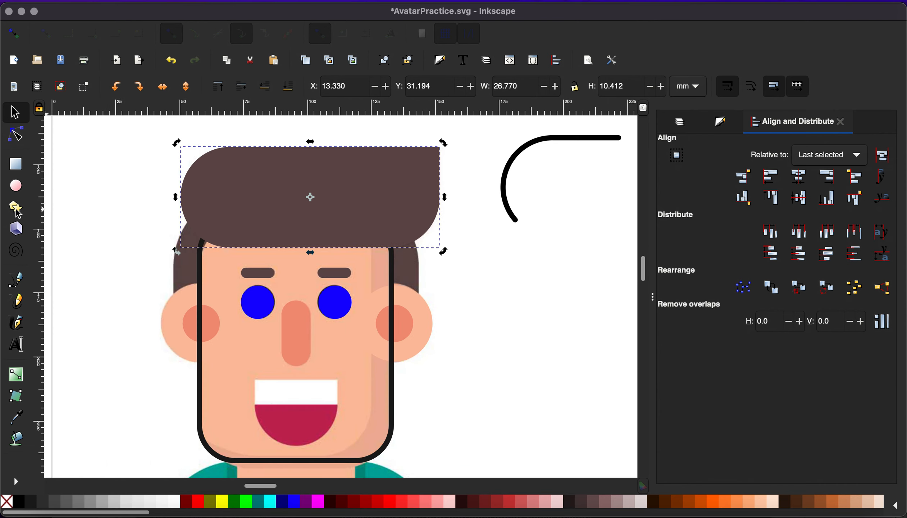
pyautogui.click(17, 187)
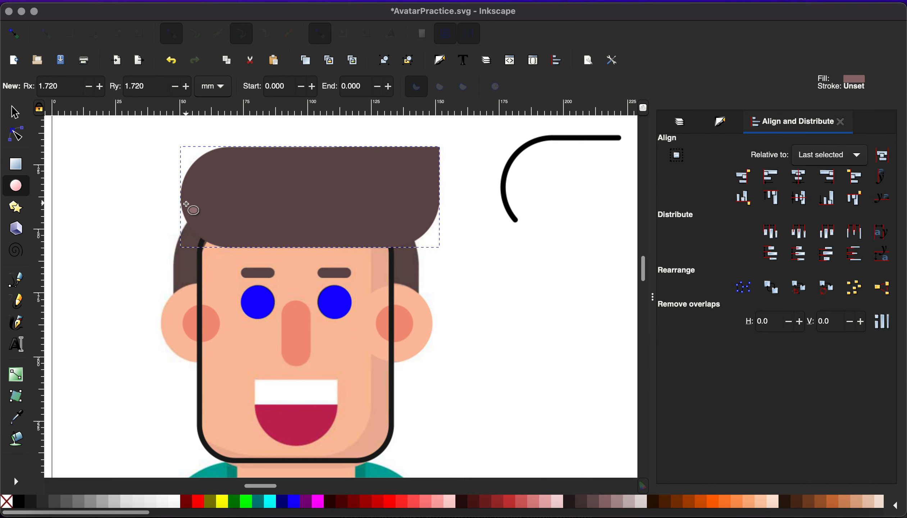
pyautogui.moveTo(173, 203); pyautogui.dragTo(442, 451)
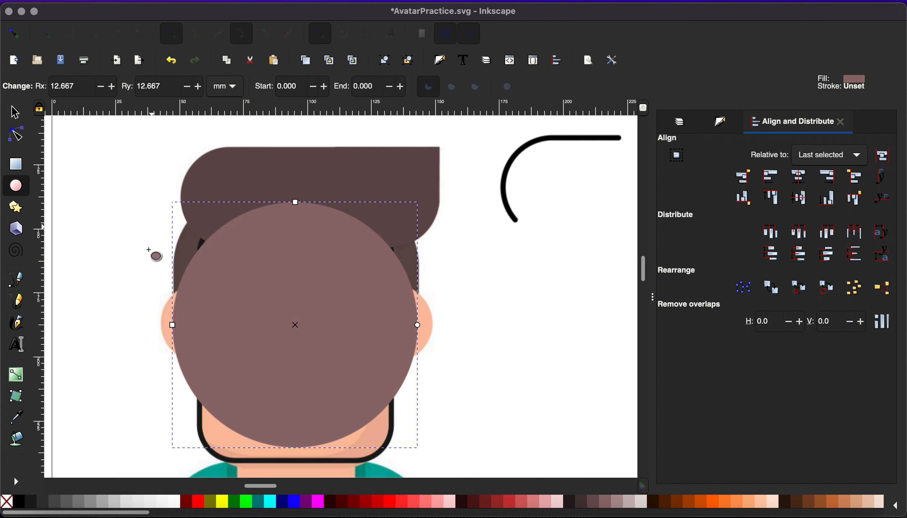
pyautogui.moveTo(417, 325); pyautogui.dragTo(206, 325)
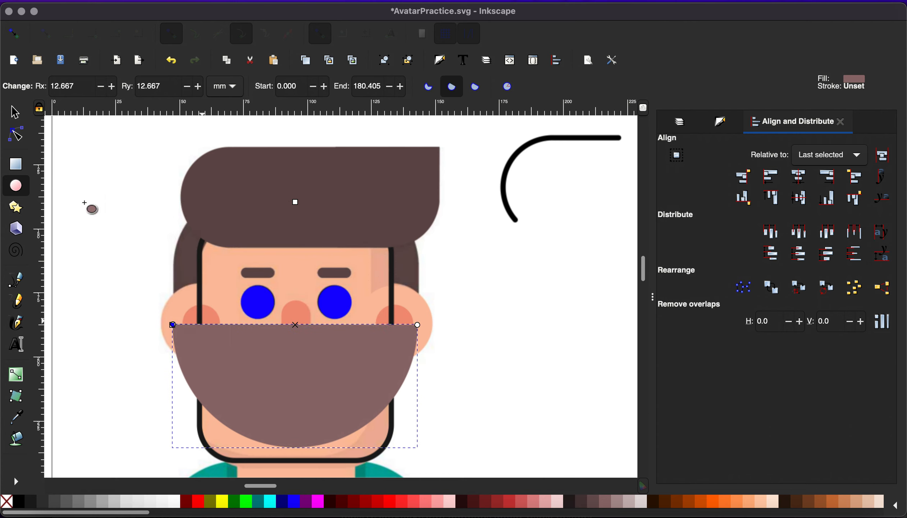
pyautogui.click(14, 112)
pyautogui.click(268, 367)
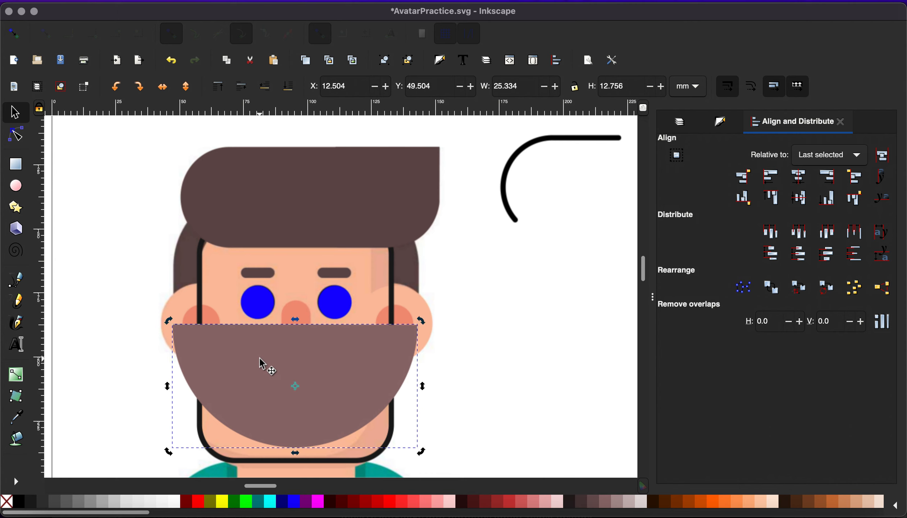
pyautogui.moveTo(169, 320); pyautogui.dragTo(443, 455)
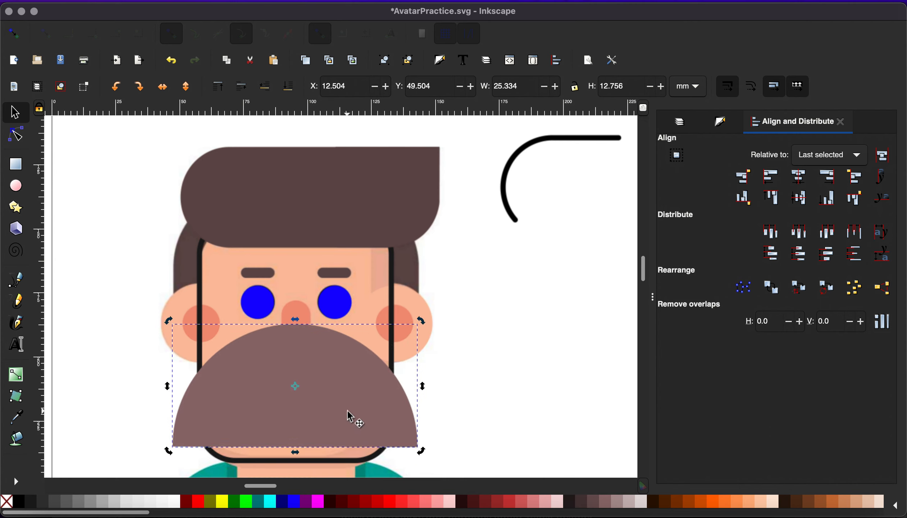
pyautogui.moveTo(348, 411); pyautogui.dragTo(340, 249)
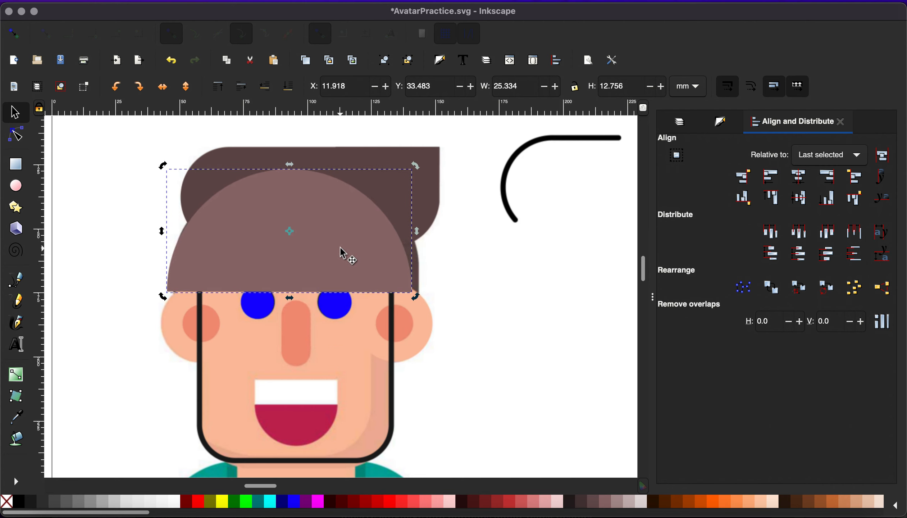
pyautogui.press('Delete')
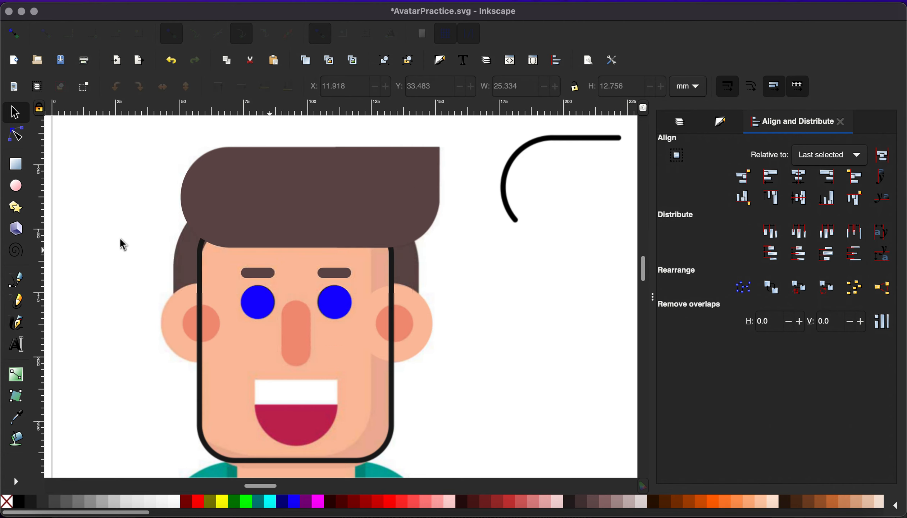
# Draw a rounded rectangle about 25.5 mm by 20.7 mm around the side hair, with a red stroke and no fill, and slightly narrow it.
pyautogui.click(16, 164)
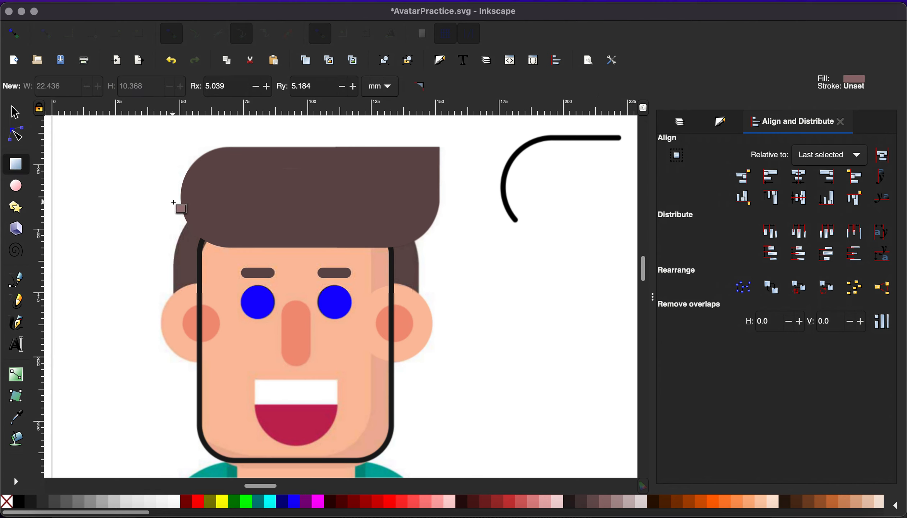
pyautogui.moveTo(173, 202)
pyautogui.mouseDown()
pyautogui.moveTo(238, 355)
pyautogui.moveTo(428, 407)
pyautogui.moveTo(415, 411)
pyautogui.moveTo(407, 402)
pyautogui.moveTo(420, 402)
pyautogui.mouseUp()
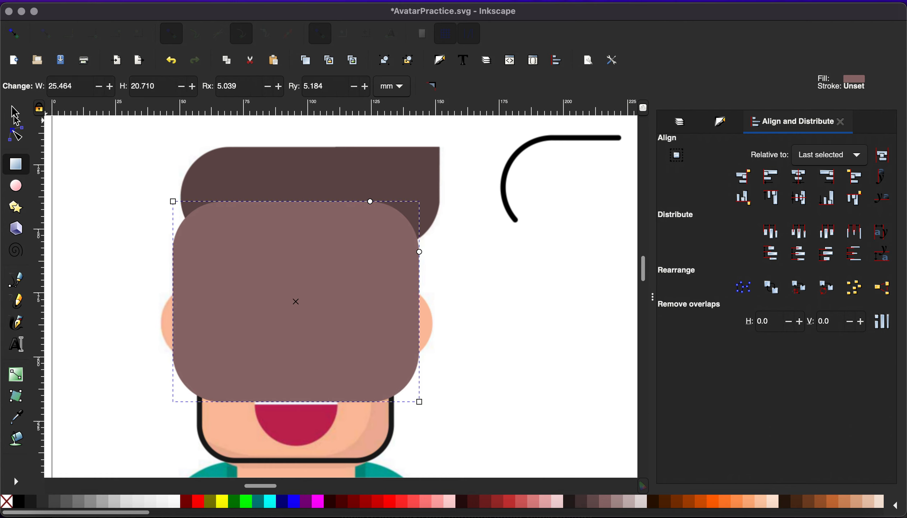
pyautogui.click(15, 113)
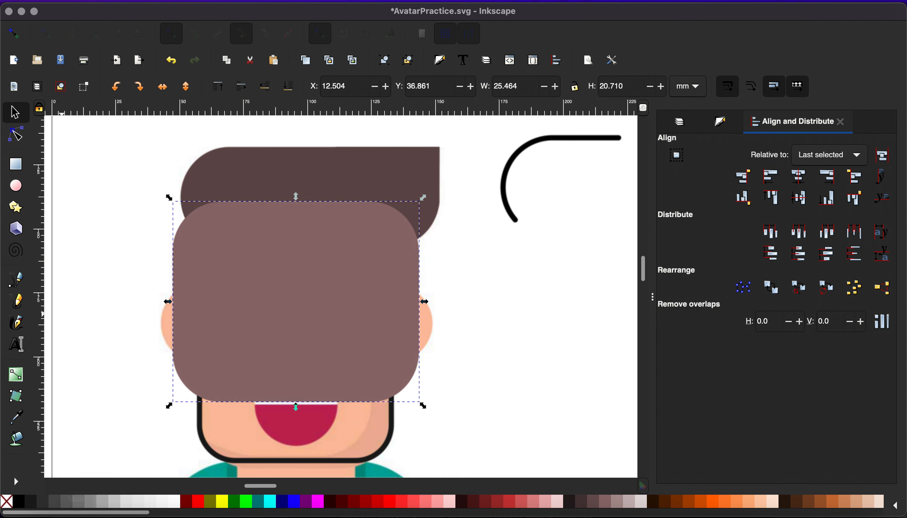
pyautogui.click(7, 503)
pyautogui.keyDown('shift'); pyautogui.click(201, 504); pyautogui.keyUp('shift')
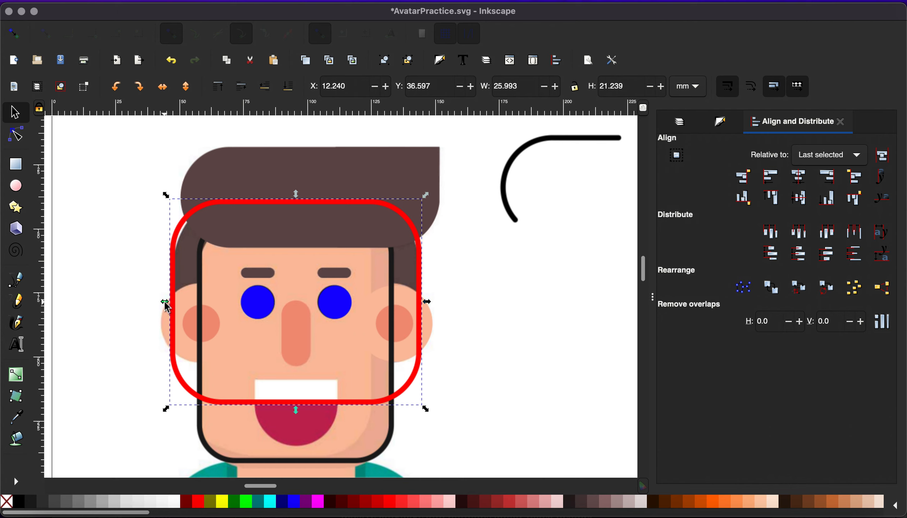
pyautogui.moveTo(165, 303); pyautogui.dragTo(169, 303)
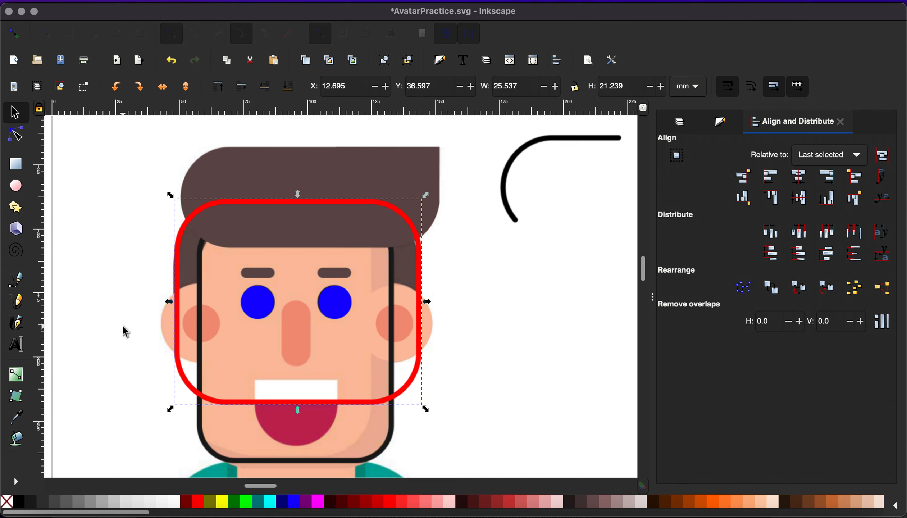
# Fill the rounded rectangle yellow, remove its stroke and resize it to about 25.3 mm by 15.3 mm over the side hair.
pyautogui.click(219, 504)
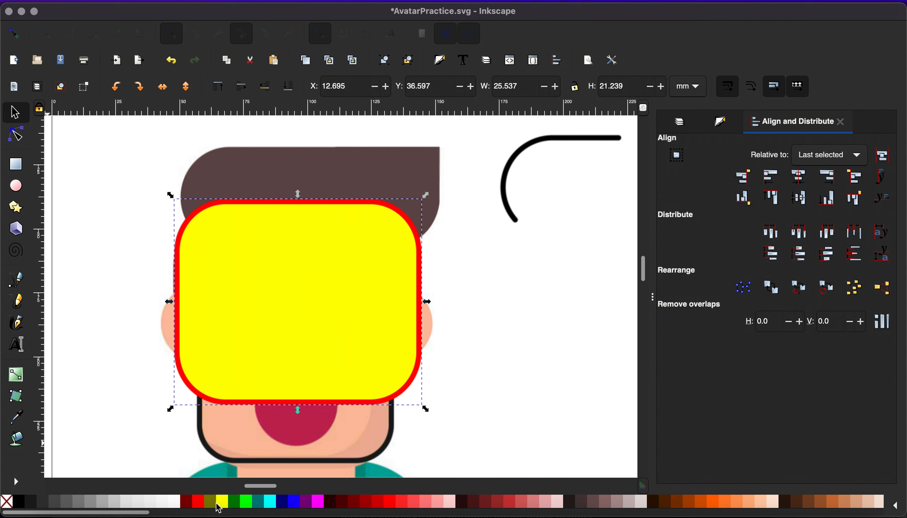
pyautogui.keyDown('shift'); pyautogui.click(8, 503); pyautogui.keyUp('shift')
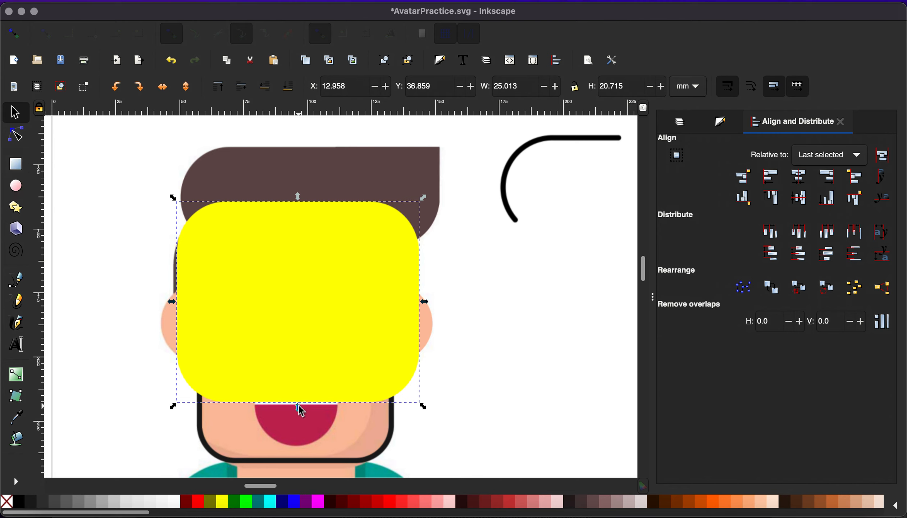
pyautogui.moveTo(298, 407); pyautogui.dragTo(300, 353)
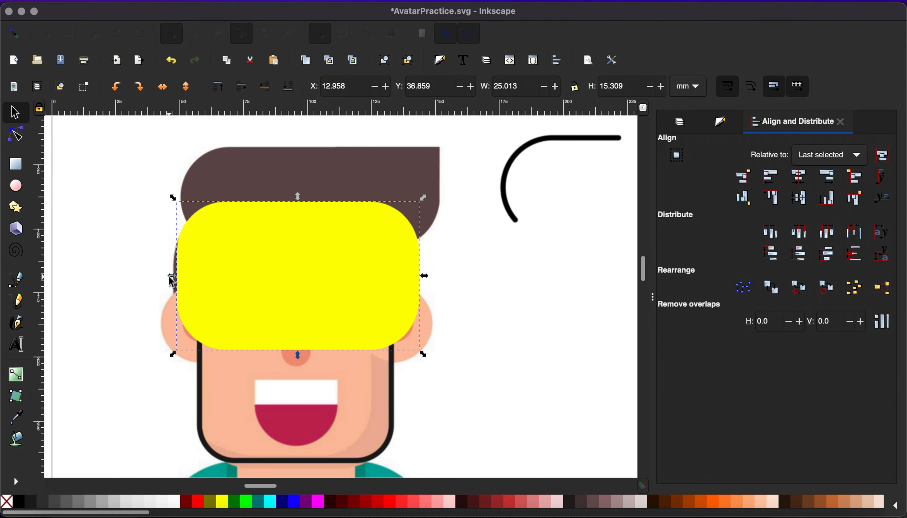
pyautogui.moveTo(168, 277); pyautogui.dragTo(166, 276)
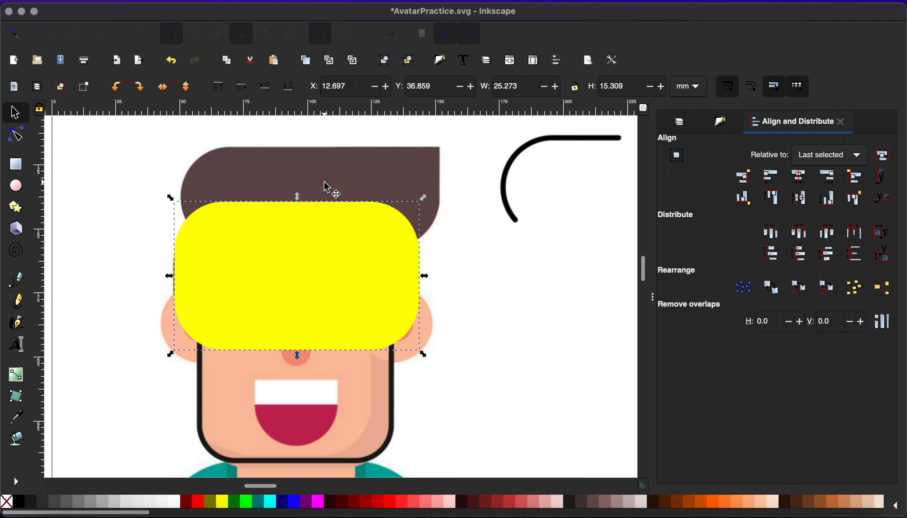
# Lower the yellow rectangle behind the other shapes and fill it with the dark brown sampled from the upper hair.
pyautogui.click(288, 88)
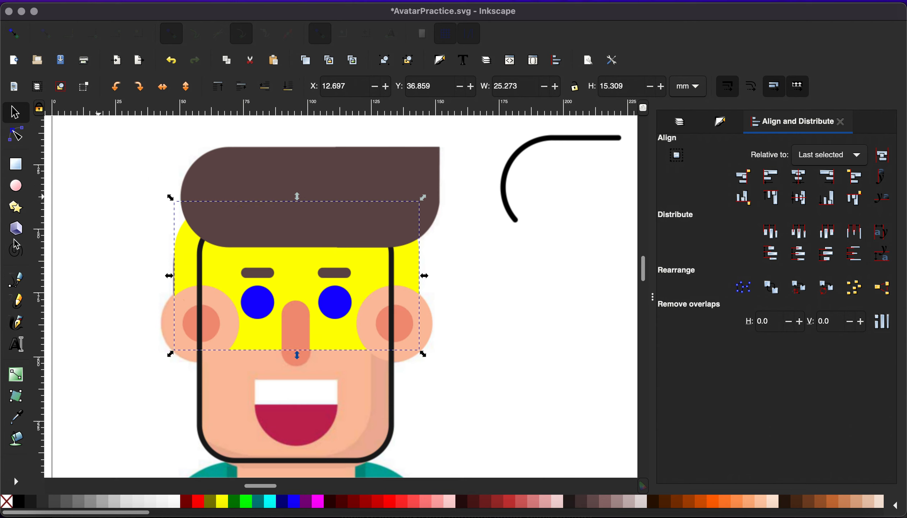
pyautogui.press('d')
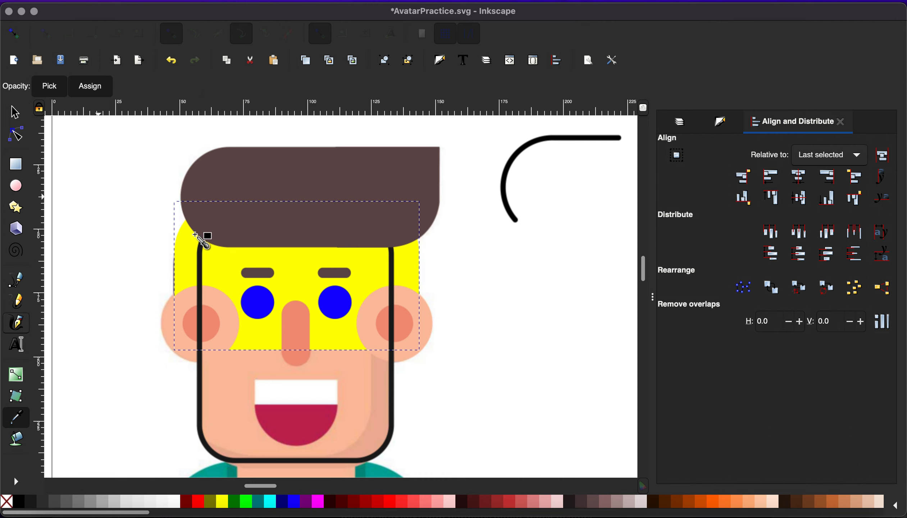
pyautogui.click(240, 189)
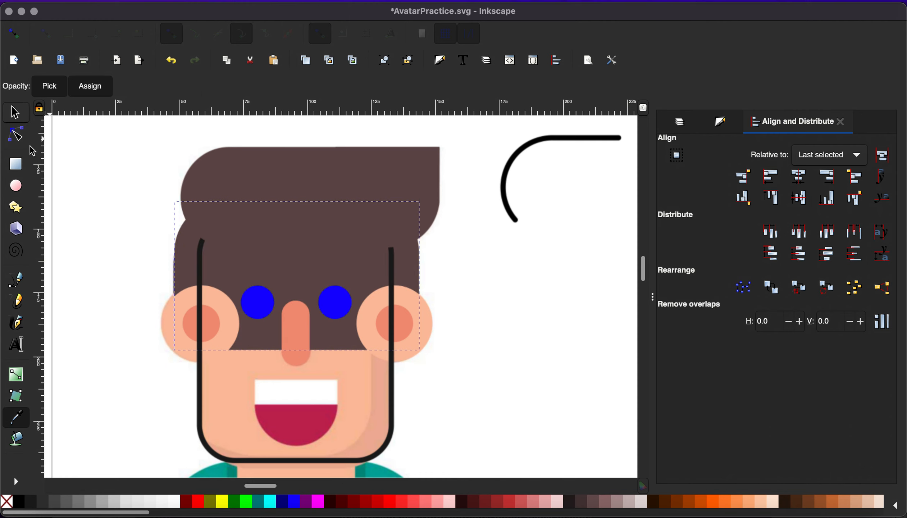
# Try the face rectangle with a sampled skin-tone fill and no stroke, and return it to an unfilled black outline.
pyautogui.press('s')
pyautogui.click(202, 396)
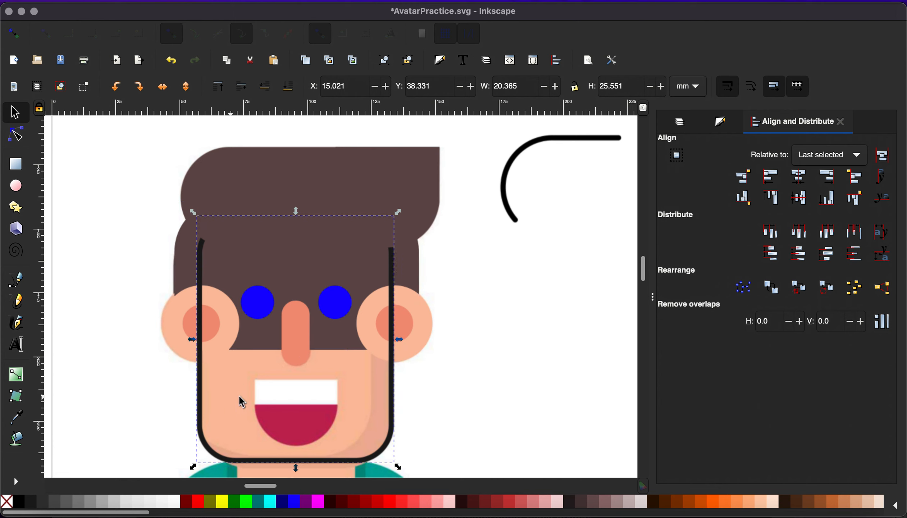
pyautogui.press('d')
pyautogui.click(240, 398)
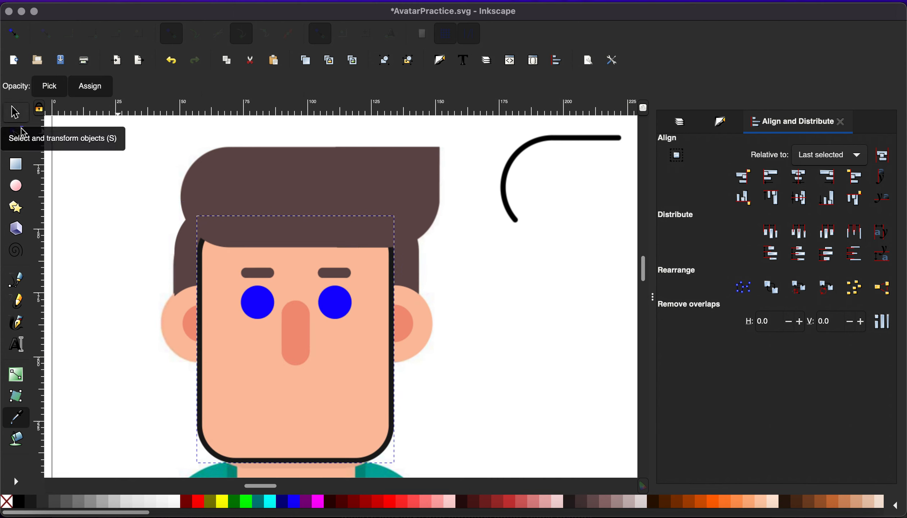
pyautogui.keyDown('shift'); pyautogui.click(5, 503); pyautogui.keyUp('shift')
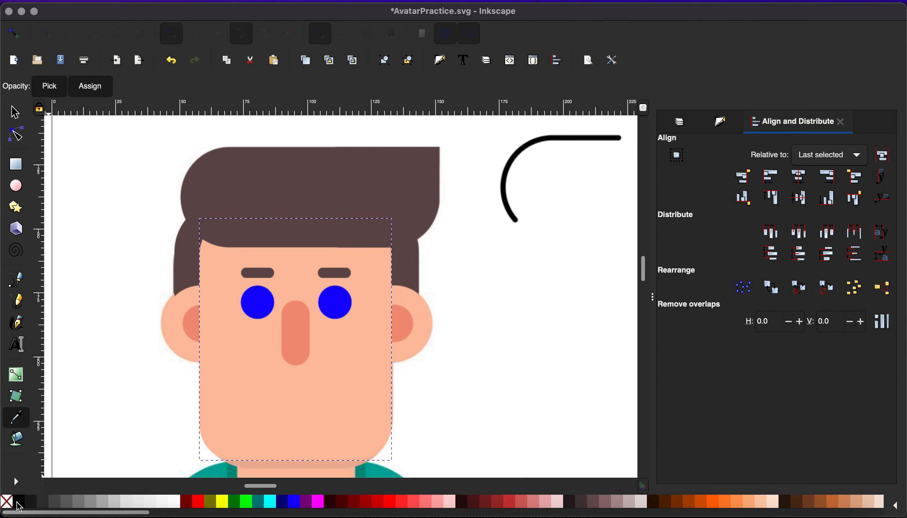
pyautogui.keyDown('shift'); pyautogui.click(15, 504); pyautogui.keyUp('shift')
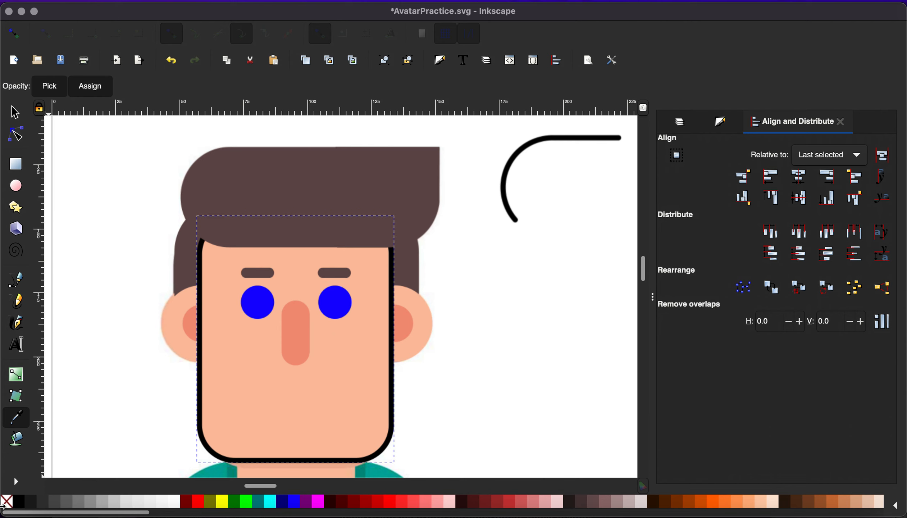
pyautogui.click(5, 504)
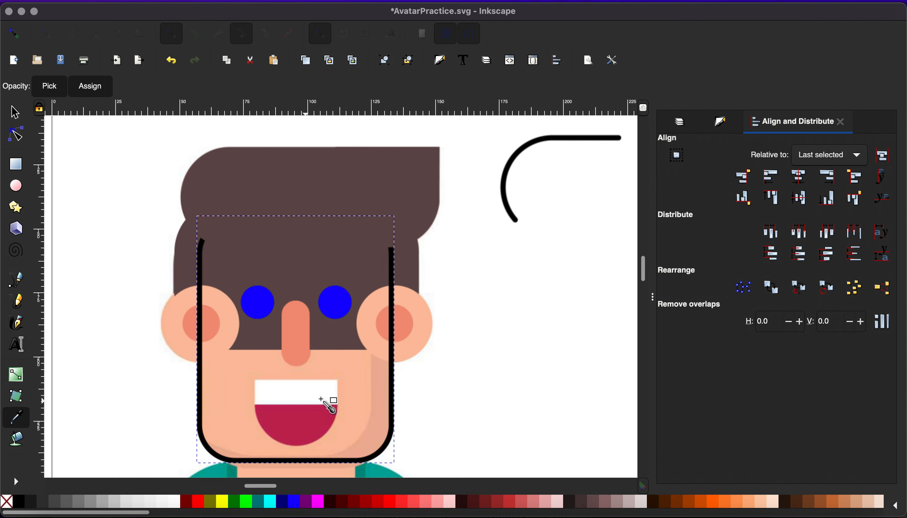
# Draw a rounded rectangle about 8.4 mm by 8.7 mm over the mouth, extending up to the lower end of the nose.
pyautogui.scroll(2, 321, 400)
pyautogui.scroll(-6, 321, 399)
pyautogui.scroll(2, 319, 393)
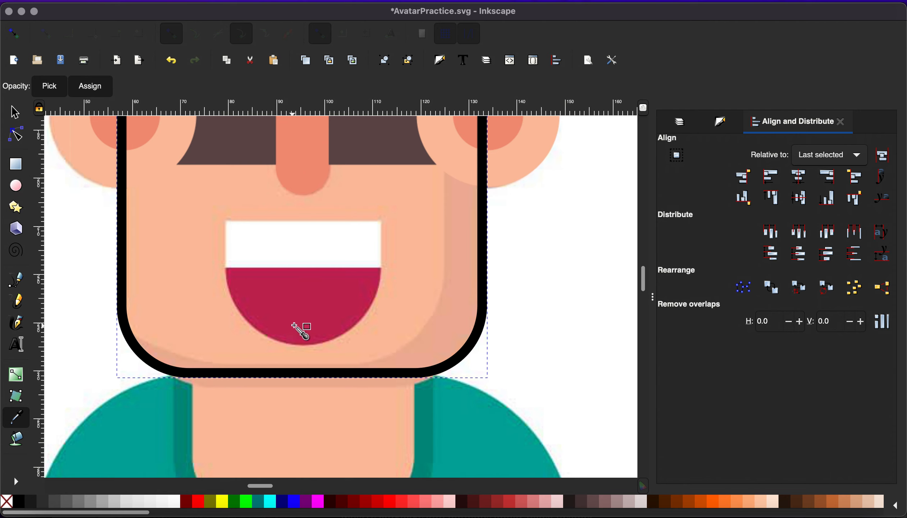
pyautogui.scroll(2, 303, 326)
pyautogui.hscroll(1, 303, 326)
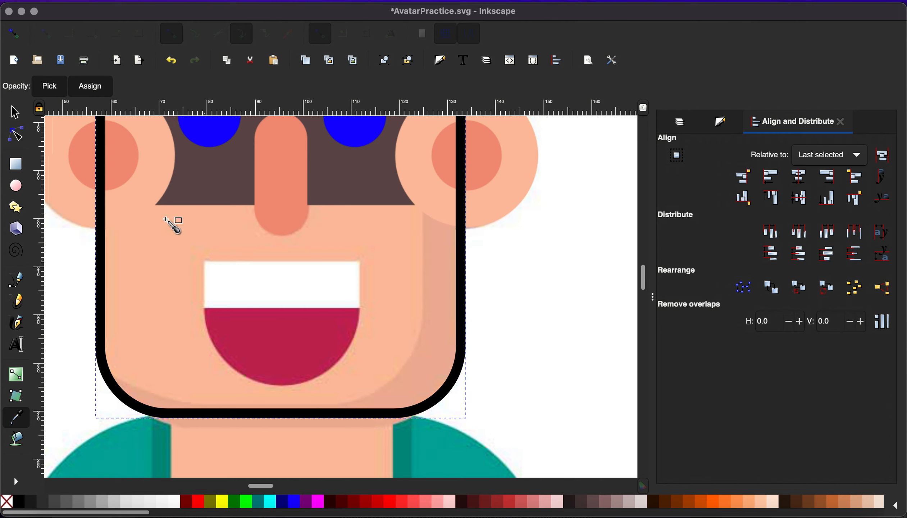
pyautogui.click(14, 166)
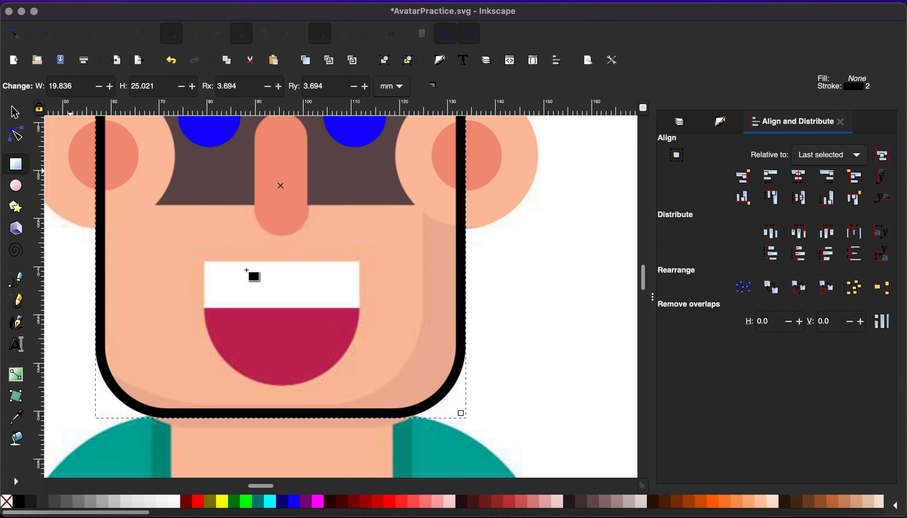
pyautogui.moveTo(199, 220)
pyautogui.mouseDown()
pyautogui.moveTo(285, 373)
pyautogui.moveTo(357, 383)
pyautogui.mouseUp()
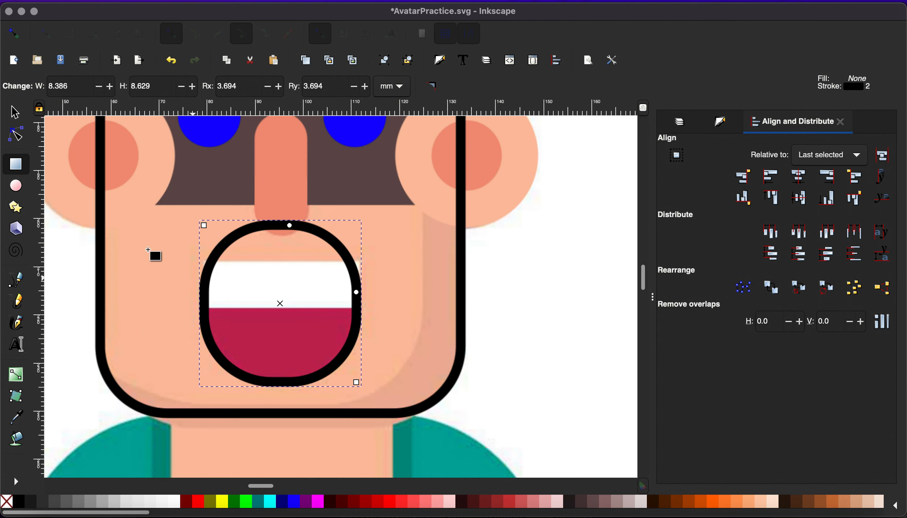
pyautogui.click(16, 111)
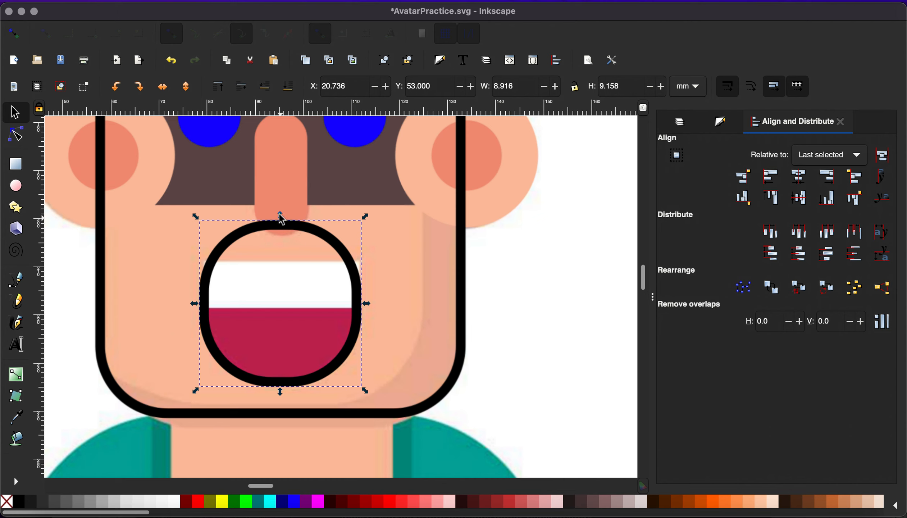
pyautogui.moveTo(280, 216)
pyautogui.mouseDown()
pyautogui.moveTo(282, 266)
pyautogui.moveTo(281, 219)
pyautogui.mouseUp()
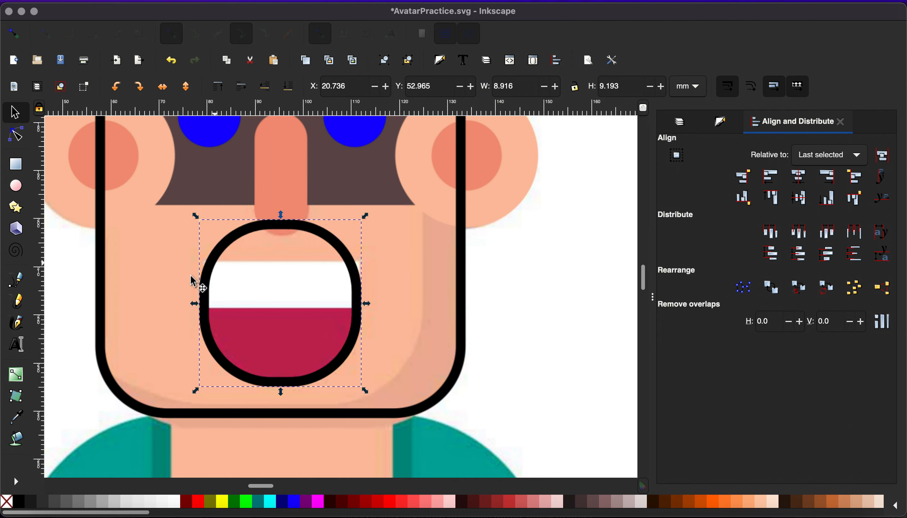
# Fill the mouth rectangle with yellow and remove its stroke.
pyautogui.keyDown('shift'); pyautogui.click(177, 500); pyautogui.keyUp('shift')
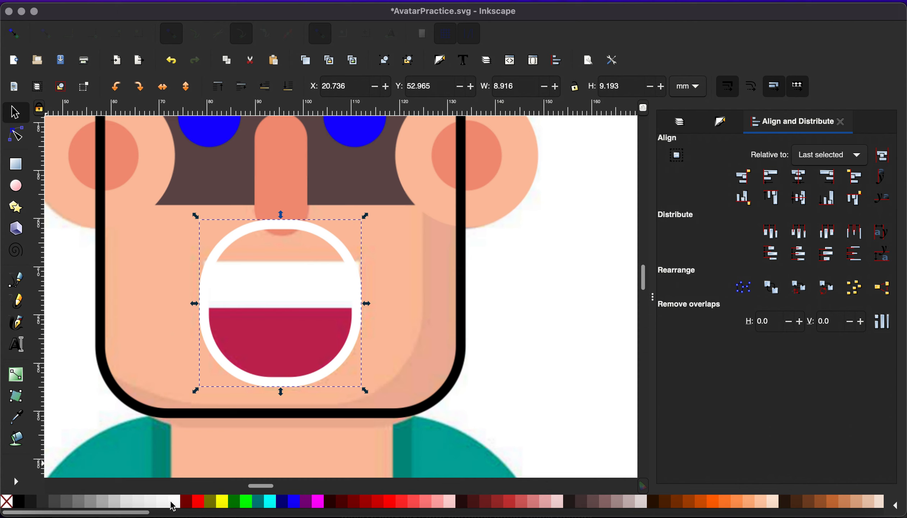
pyautogui.click(225, 502)
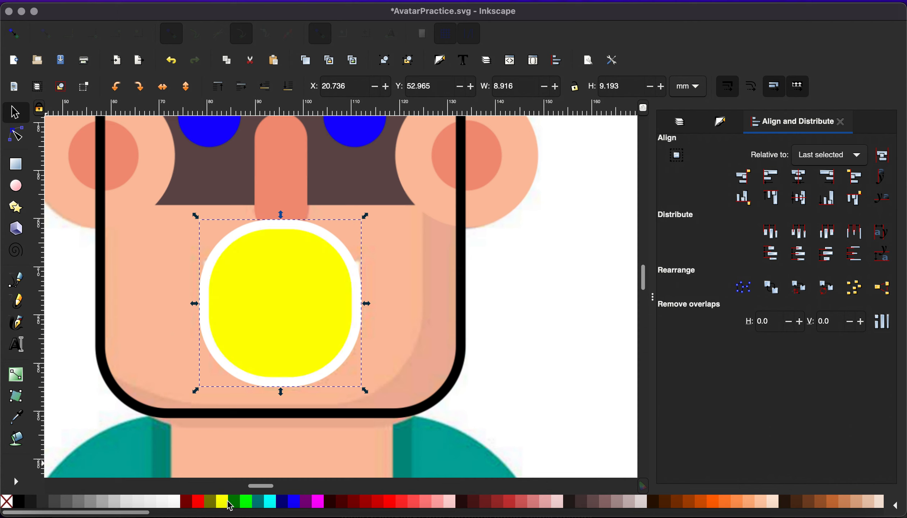
pyautogui.keyDown('shift'); pyautogui.click(8, 506); pyautogui.keyUp('shift')
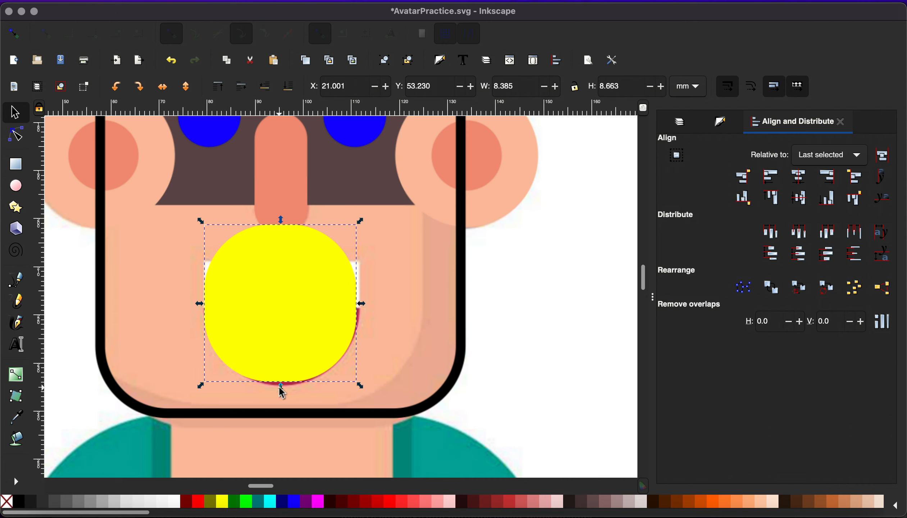
# Stretch the yellow mouth shape to about 8.6 mm by 8.8 mm to cover the reference mouth's lower and side edges.
pyautogui.moveTo(280, 390); pyautogui.dragTo(279, 392)
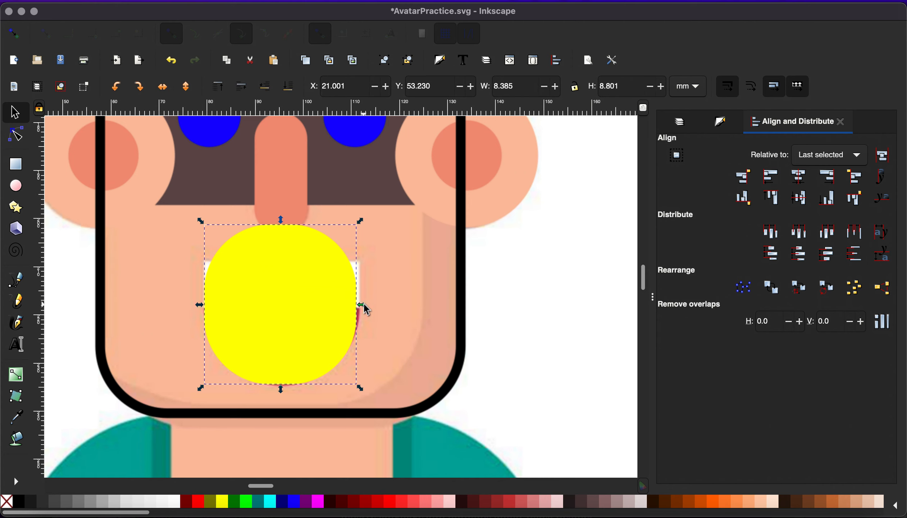
pyautogui.moveTo(365, 304); pyautogui.dragTo(367, 304)
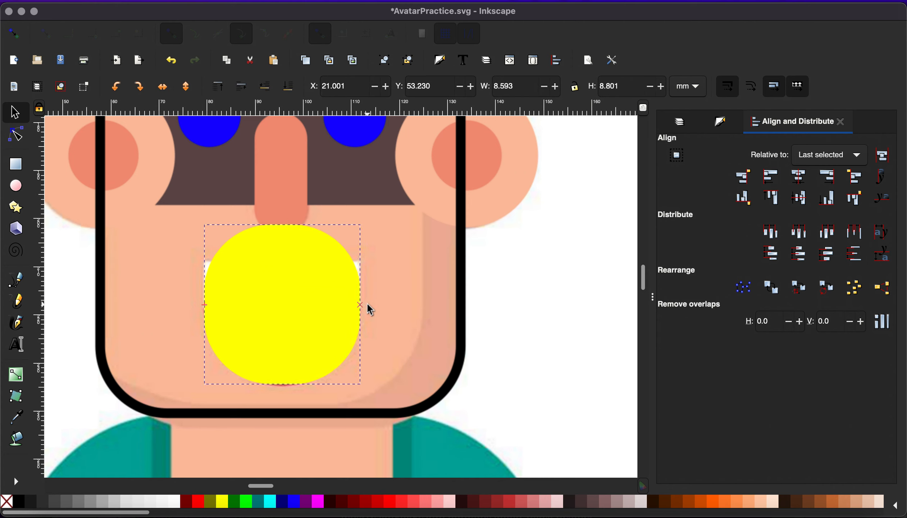
# Draw a dark red rectangle about 8.7 mm by 3.1 mm across the yellow mouth shape and make its corners square.
pyautogui.click(16, 165)
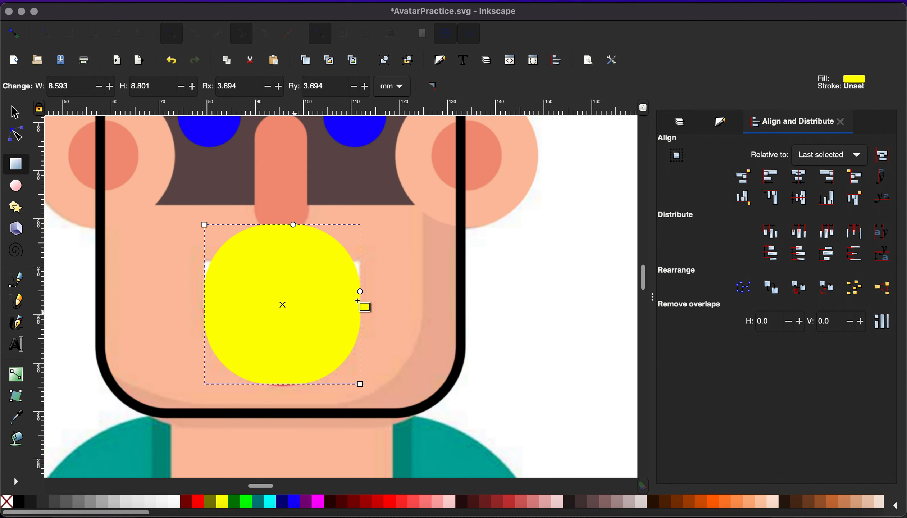
pyautogui.moveTo(362, 317); pyautogui.dragTo(203, 259)
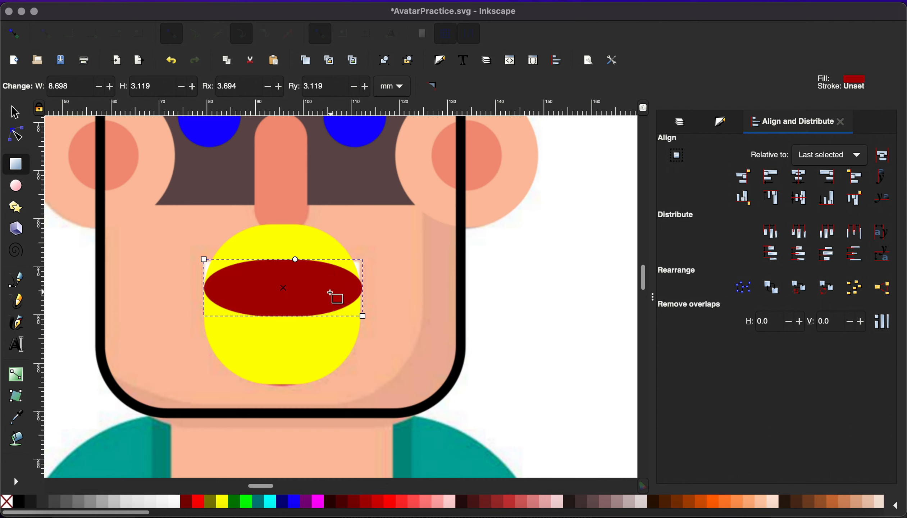
pyautogui.click(432, 86)
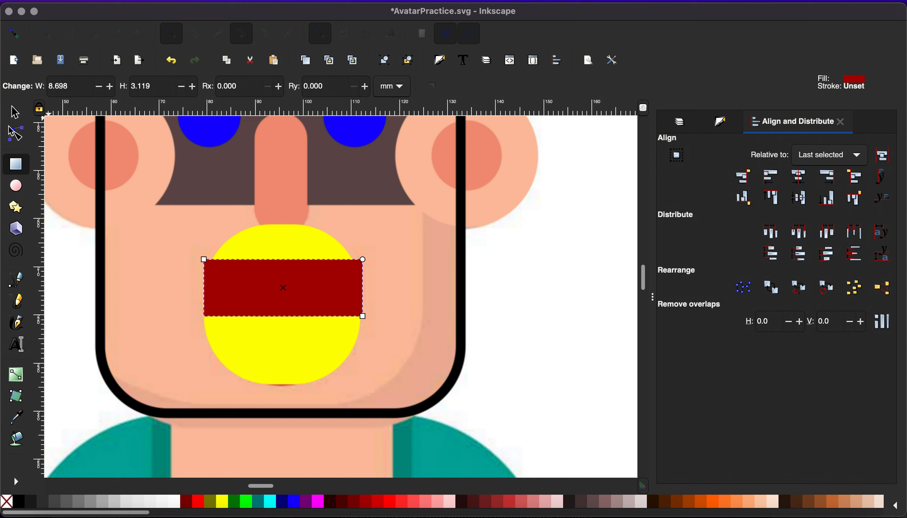
pyautogui.click(14, 114)
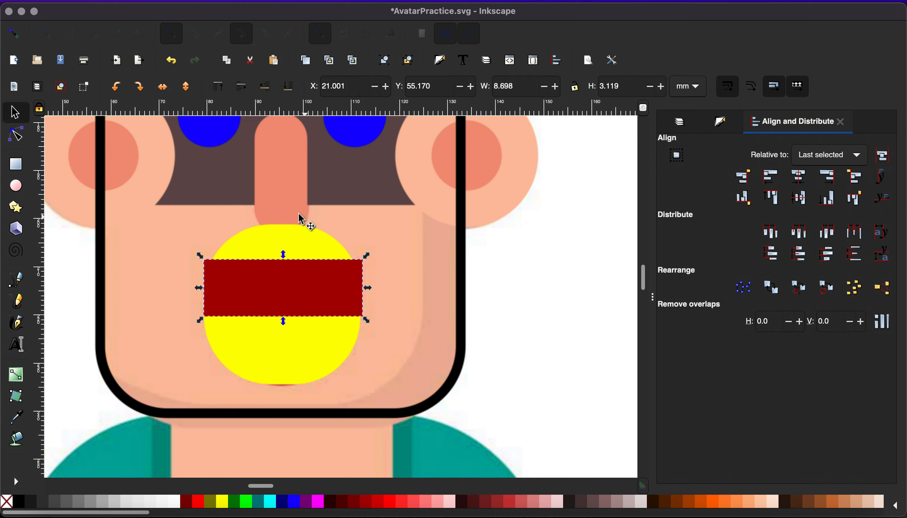
# Narrow the dark red rectangle to about 8.6 mm so its side edge lines up with the yellow shape.
pyautogui.click(286, 252)
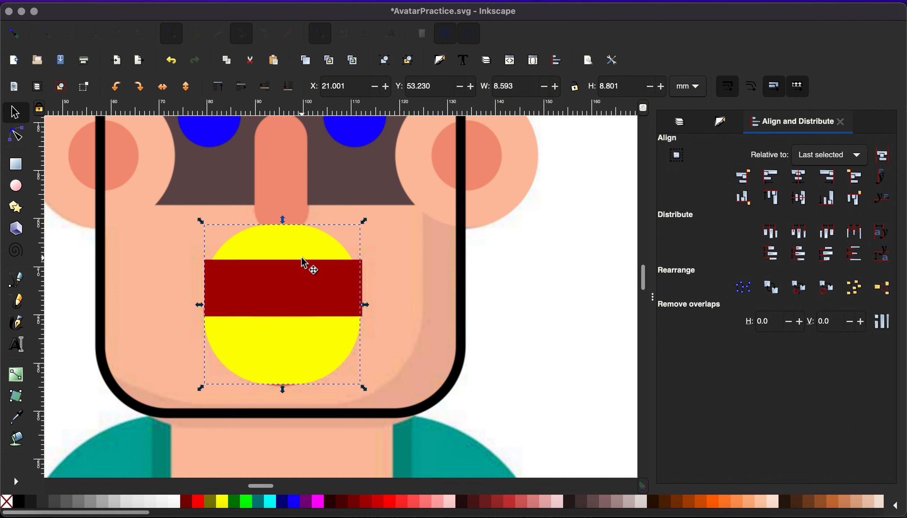
pyautogui.scroll(2, 294, 327)
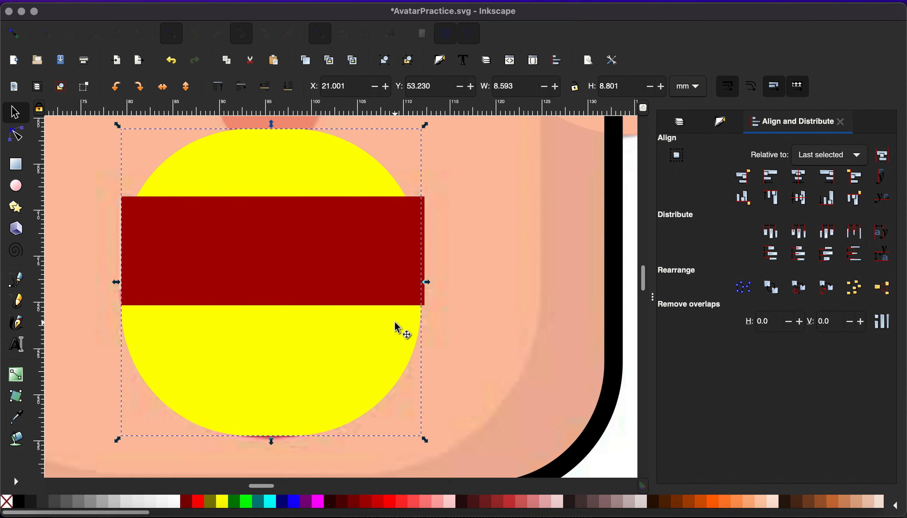
pyautogui.scroll(2, 394, 321)
pyautogui.click(407, 267)
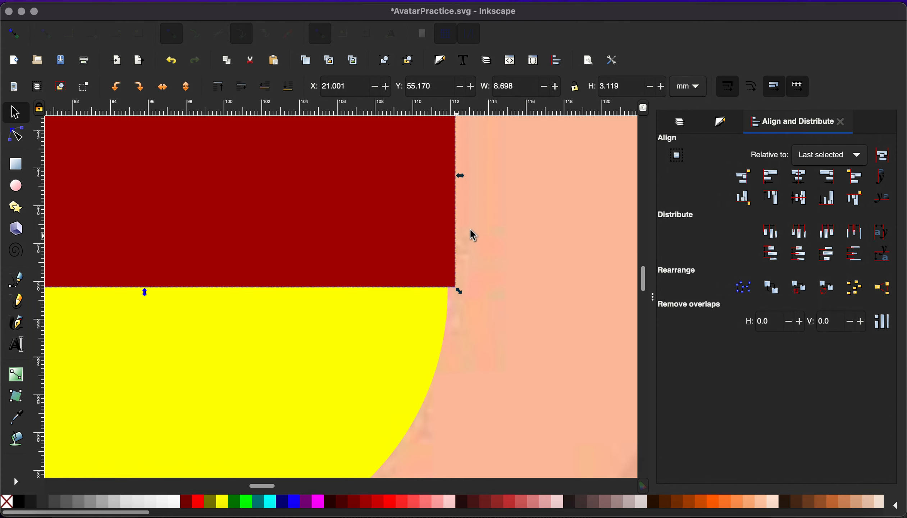
pyautogui.moveTo(459, 176); pyautogui.dragTo(452, 176)
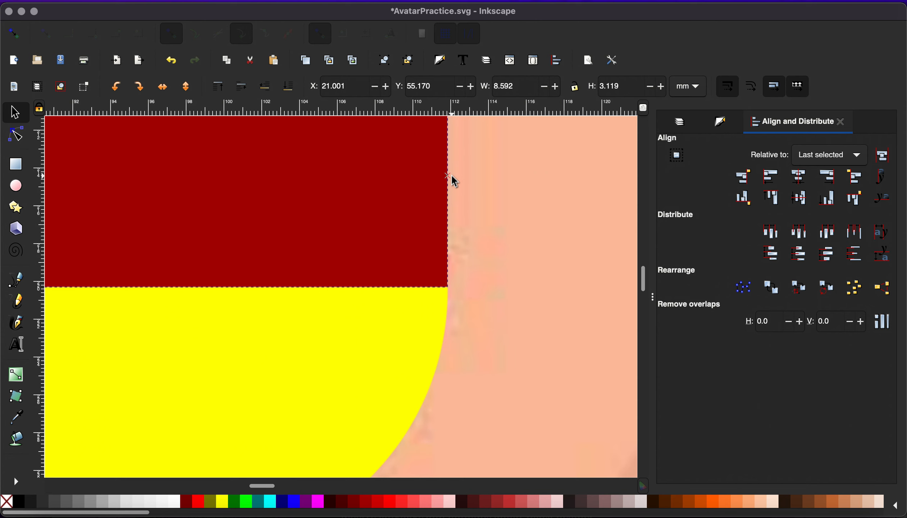
# Subtract the dark red rectangle from the yellow mouth shape with Difference.
pyautogui.scroll(-3, 373, 371)
pyautogui.keyDown('shift'); pyautogui.click(329, 355); pyautogui.keyUp('shift')
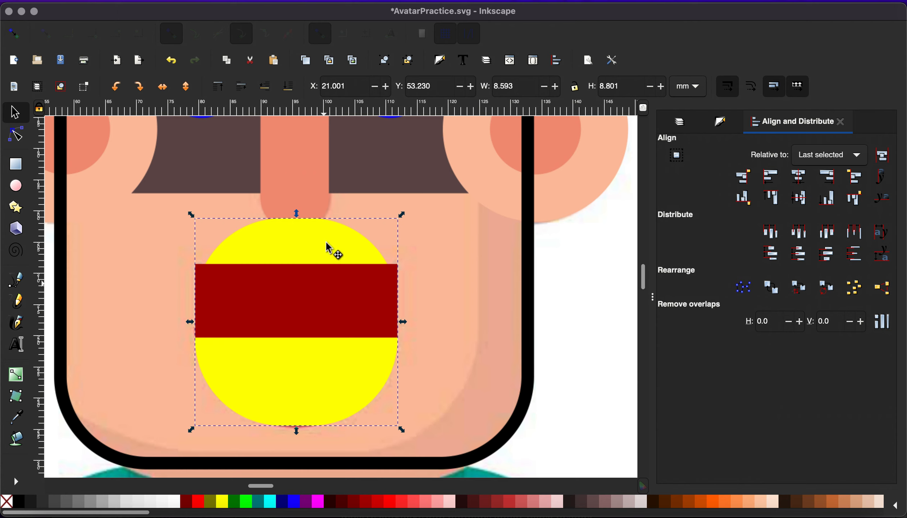
pyautogui.click(277, 283)
pyautogui.click(251, 1)
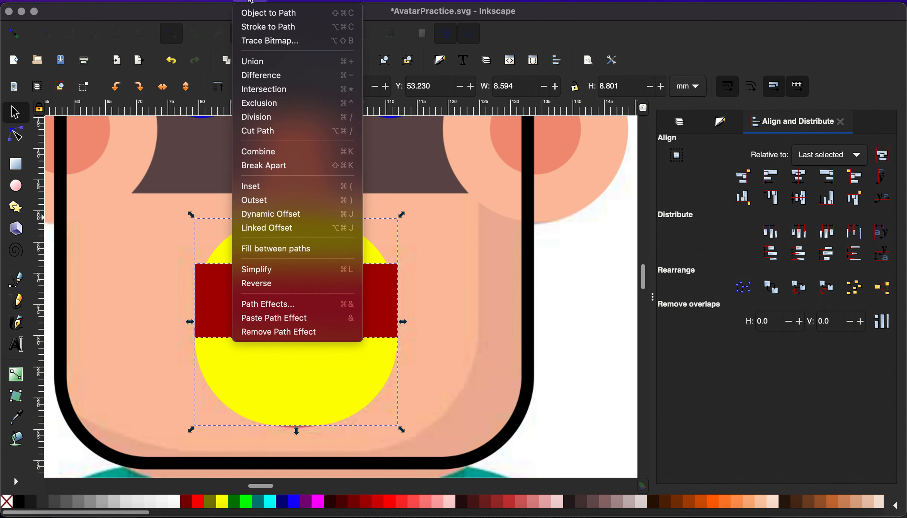
pyautogui.click(340, 76)
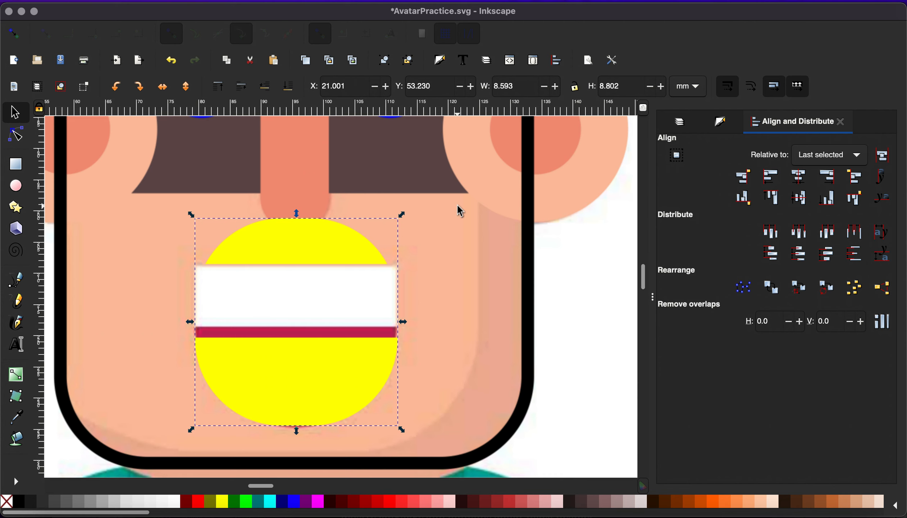
pyautogui.click(454, 276)
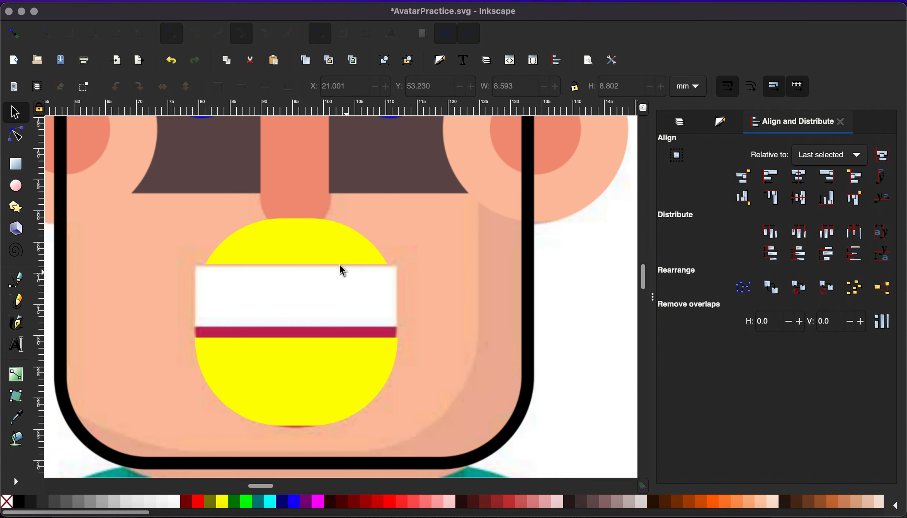
# Try to ungroup the cut yellow mouth shape.
pyautogui.click(310, 234)
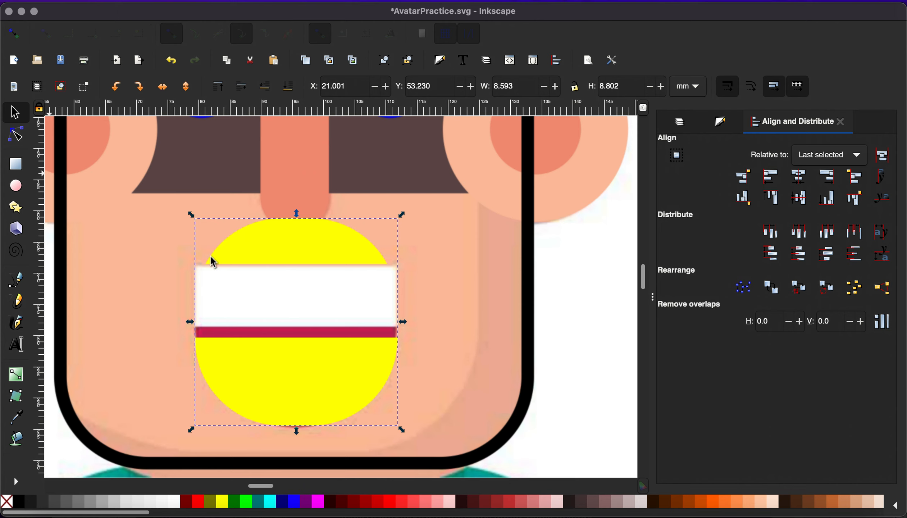
pyautogui.click(184, 288)
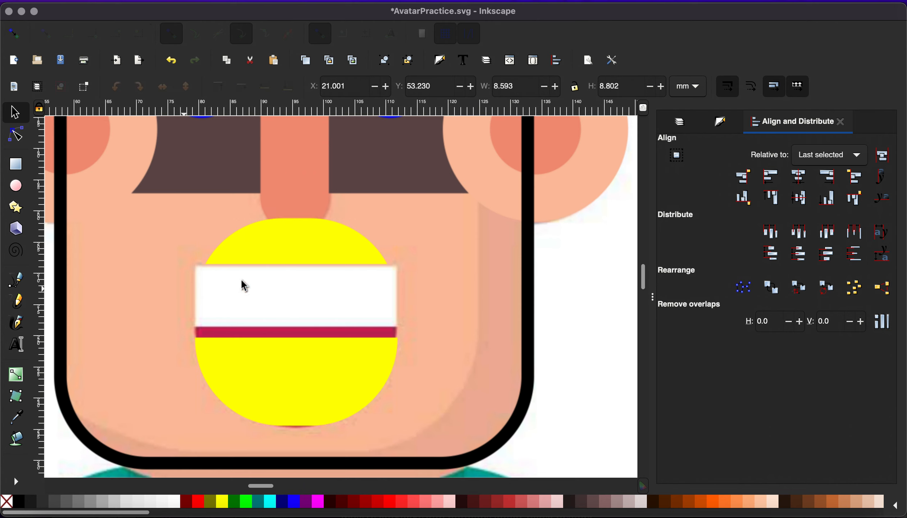
pyautogui.click(298, 254)
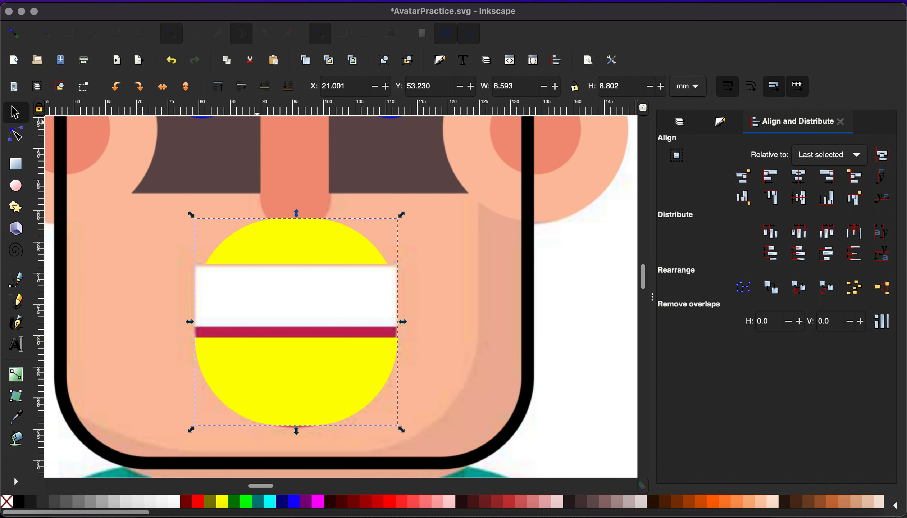
pyautogui.click(216, 0)
pyautogui.moveTo(226, 177)
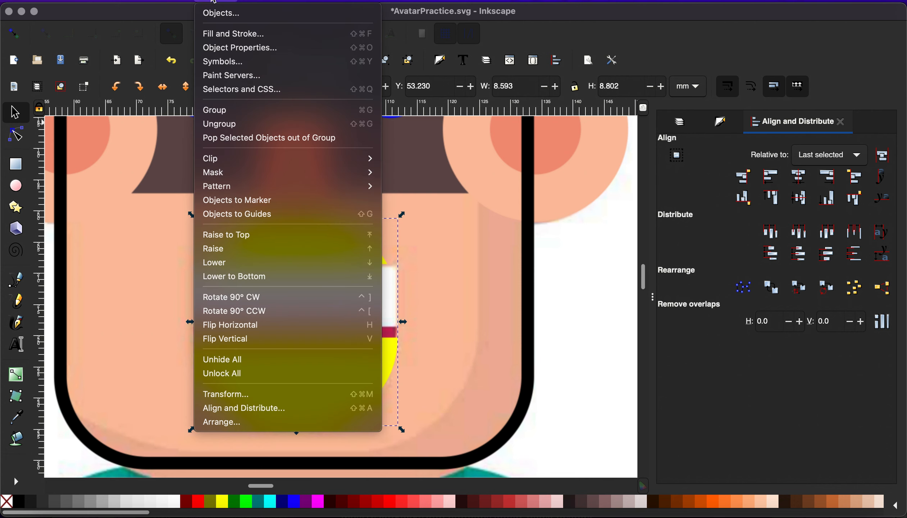
pyautogui.click(214, 130)
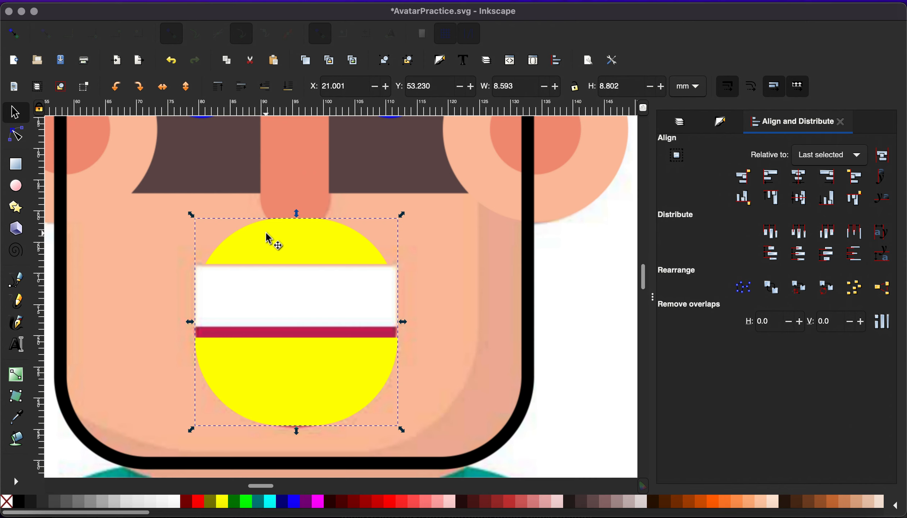
# Break the cut yellow mouth shape apart and delete its upper piece below the nose.
pyautogui.click(16, 136)
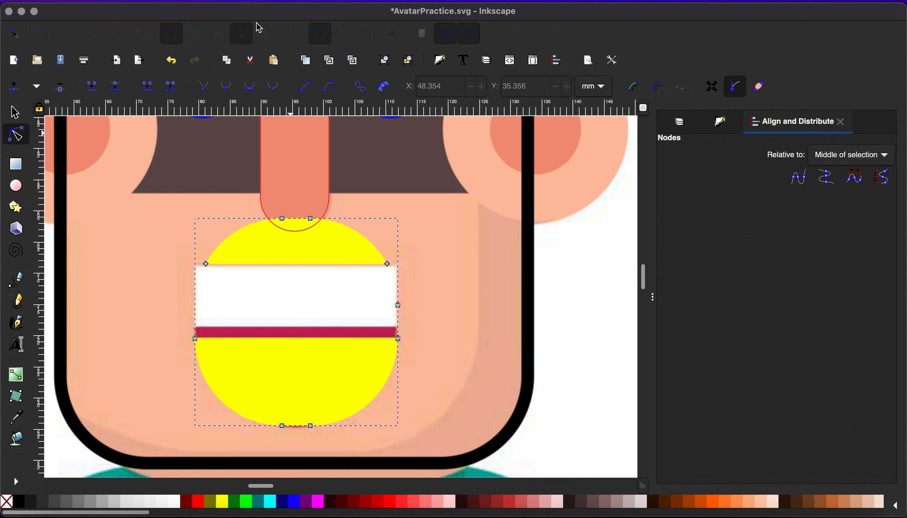
pyautogui.click(221, 2)
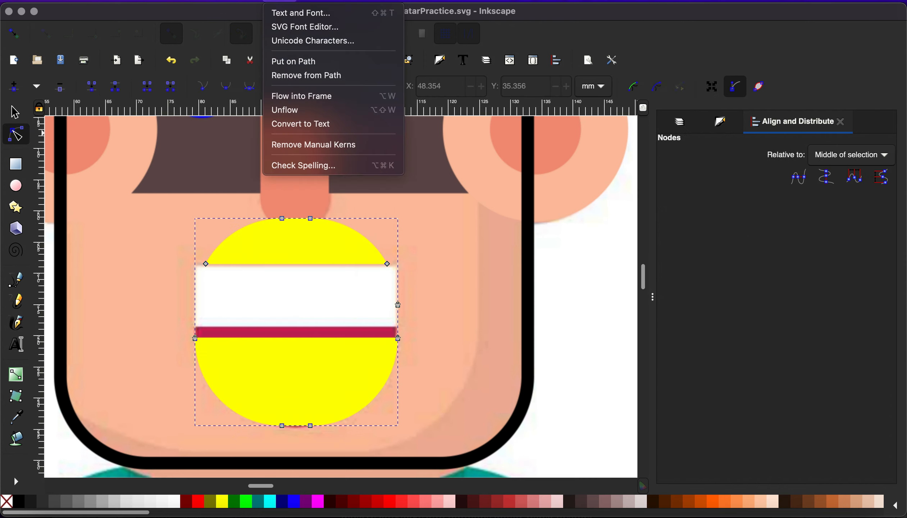
pyautogui.moveTo(250, 1)
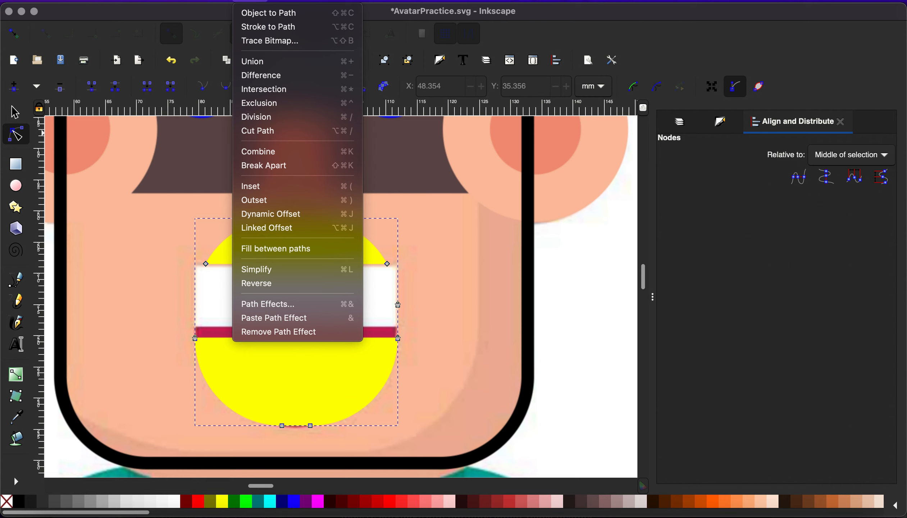
pyautogui.click(271, 165)
pyautogui.click(11, 117)
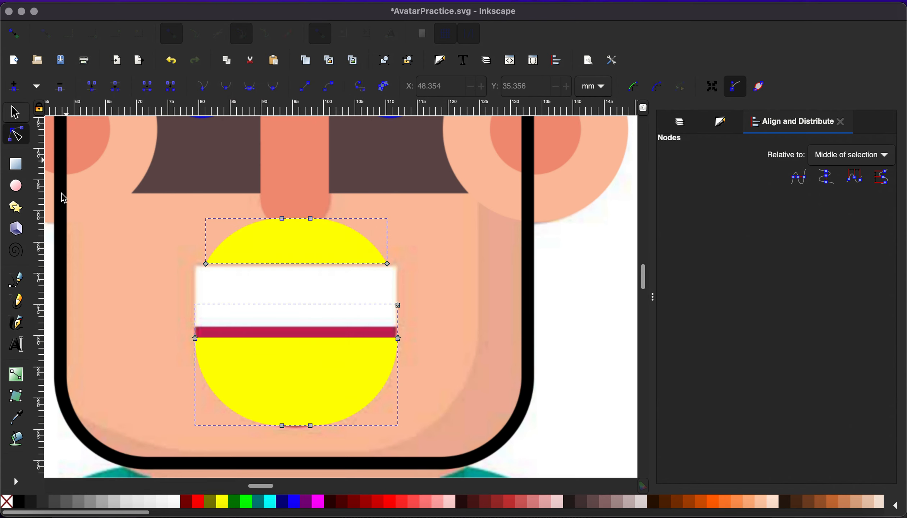
pyautogui.click(115, 237)
pyautogui.click(237, 234)
pyautogui.press('Delete')
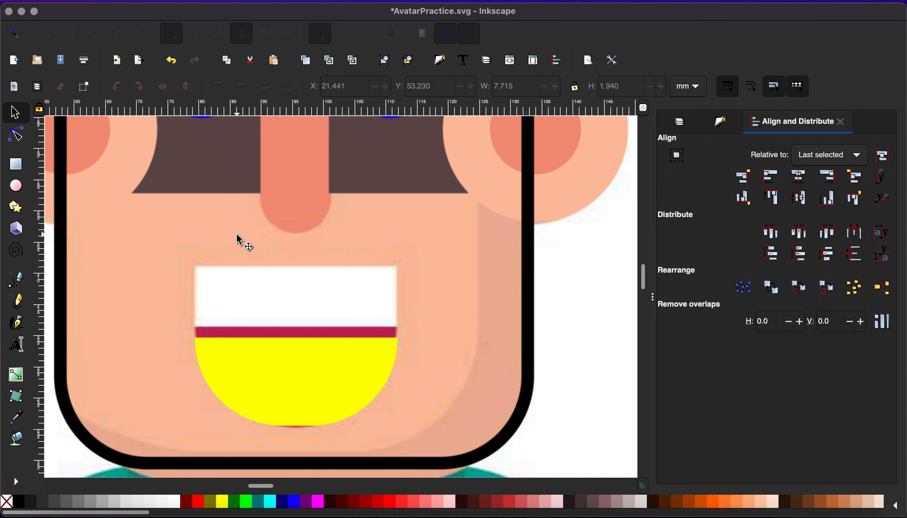
# Stretch the remaining yellow mouth piece upward to a height of about 5.9 mm, meeting the white teeth.
pyautogui.click(265, 362)
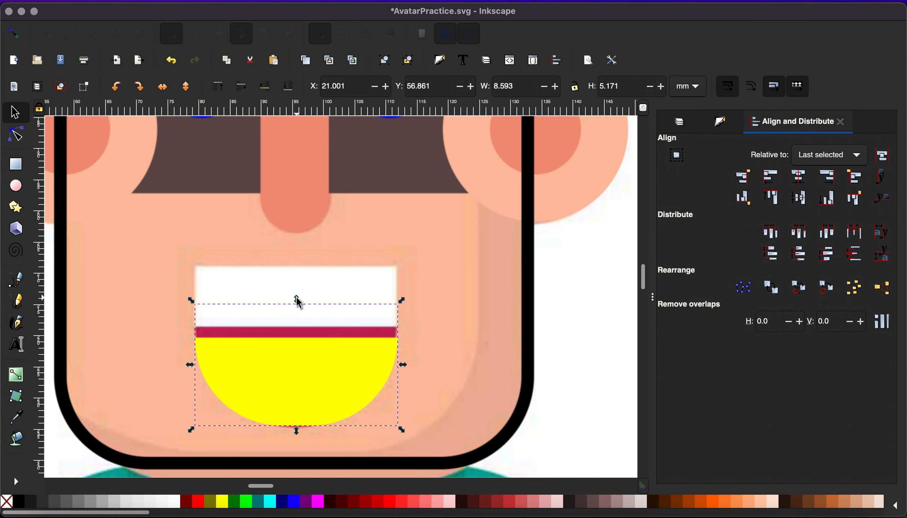
pyautogui.moveTo(297, 300); pyautogui.dragTo(300, 284)
pyautogui.press('Escape')
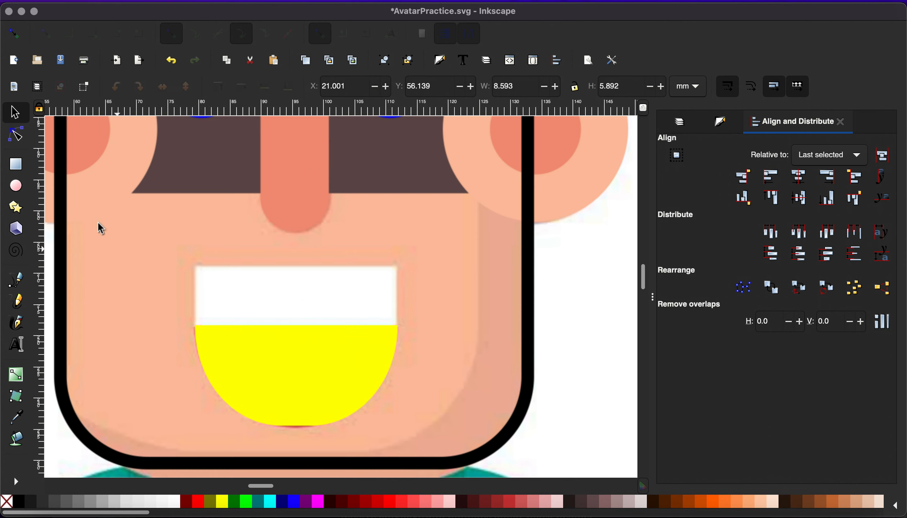
# Draw a dark red rectangle about 8.2 mm by 2.4 mm over the white teeth and make its corners square.
pyautogui.click(15, 165)
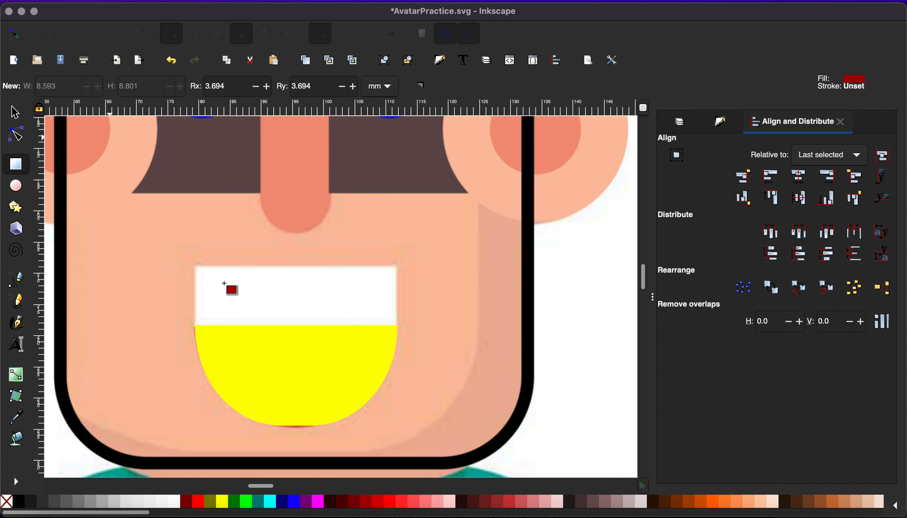
pyautogui.moveTo(193, 267)
pyautogui.mouseDown()
pyautogui.moveTo(294, 330)
pyautogui.moveTo(415, 325)
pyautogui.moveTo(388, 325)
pyautogui.mouseUp()
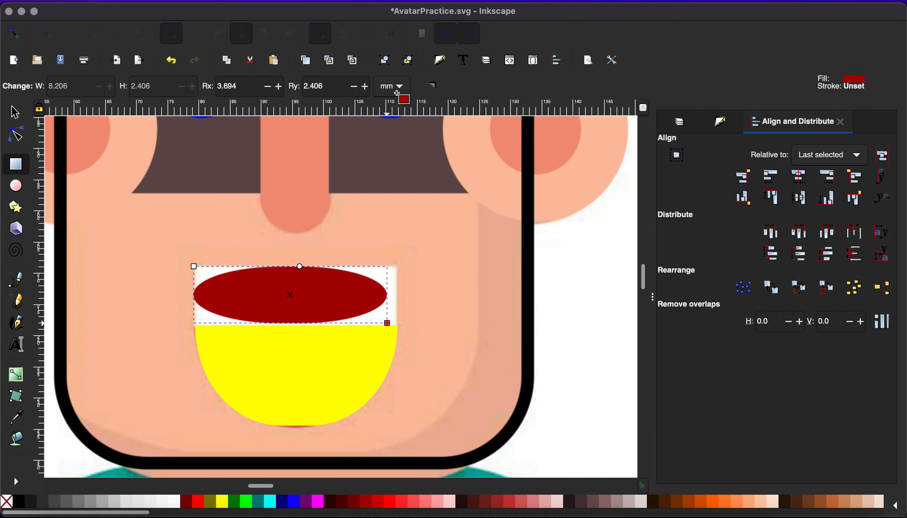
pyautogui.click(432, 86)
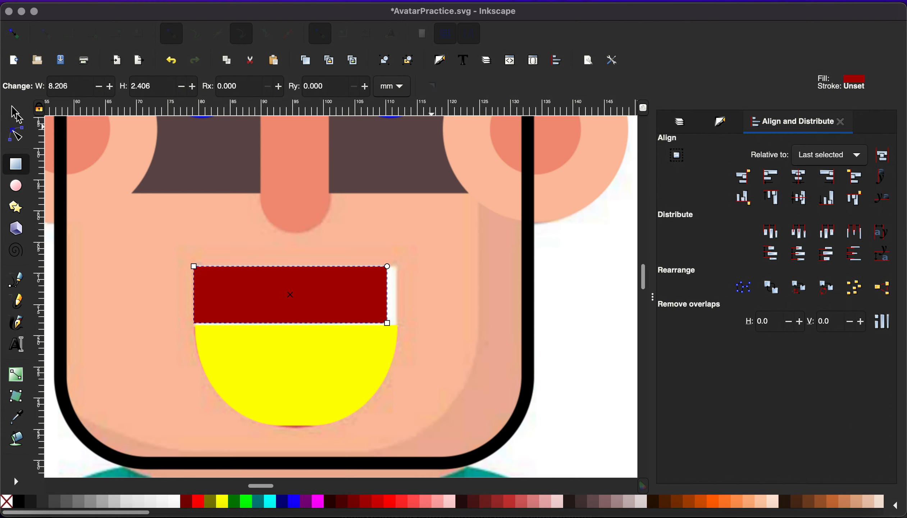
pyautogui.press('s')
# Stretch the dark red rectangle to about 8.66 mm by 2.51 mm, covering the white teeth down to the yellow mouth piece.
pyautogui.scroll(3, 277, 240)
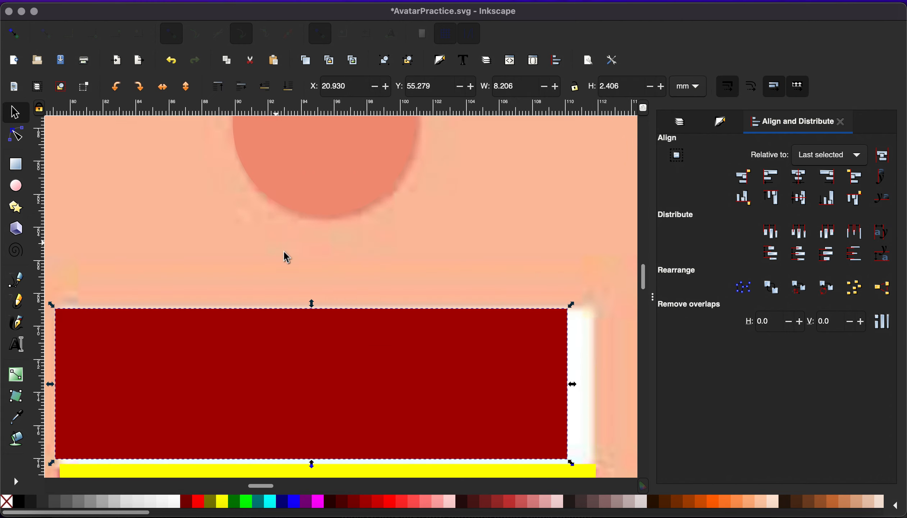
pyautogui.scroll(-5, 330, 299)
pyautogui.hscroll(2, 330, 299)
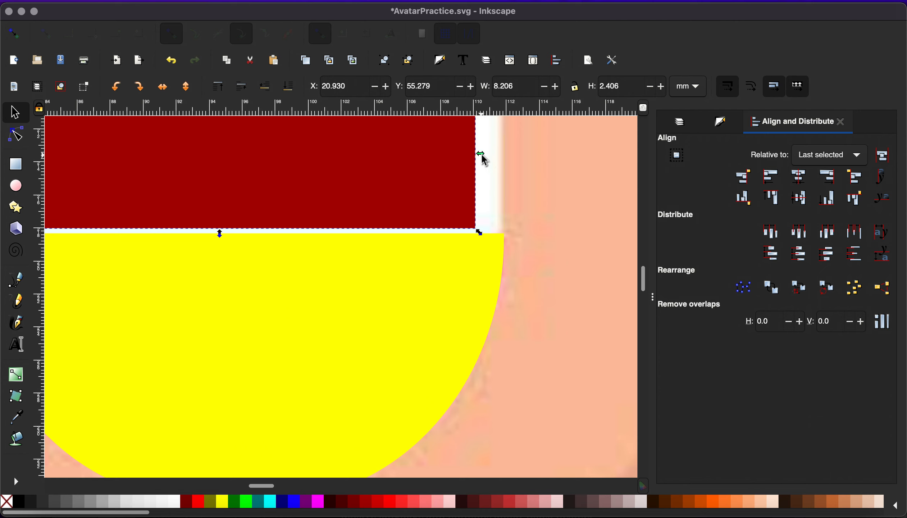
pyautogui.moveTo(481, 156); pyautogui.dragTo(508, 155)
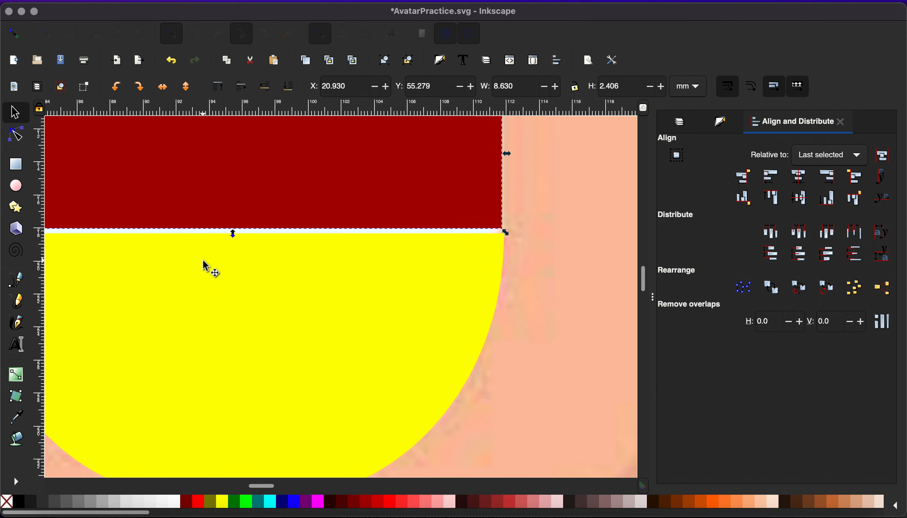
pyautogui.moveTo(234, 239); pyautogui.dragTo(236, 239)
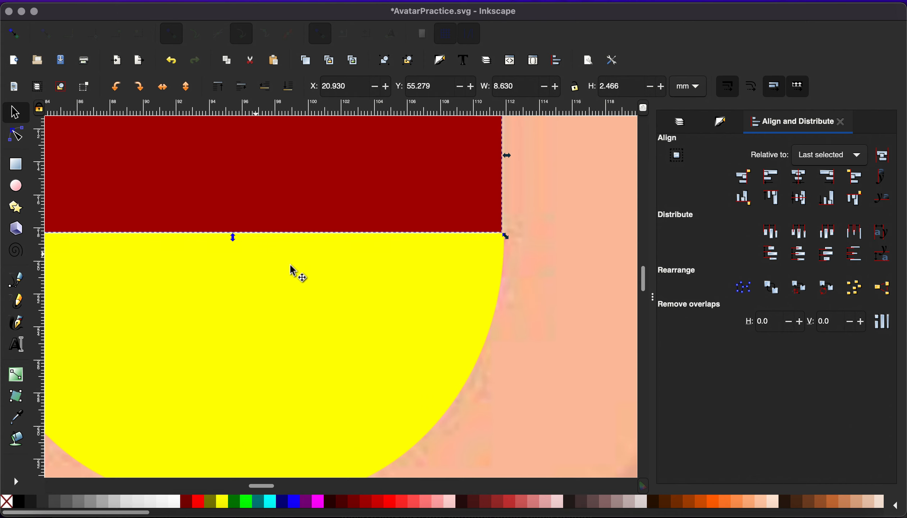
pyautogui.scroll(5, 290, 266)
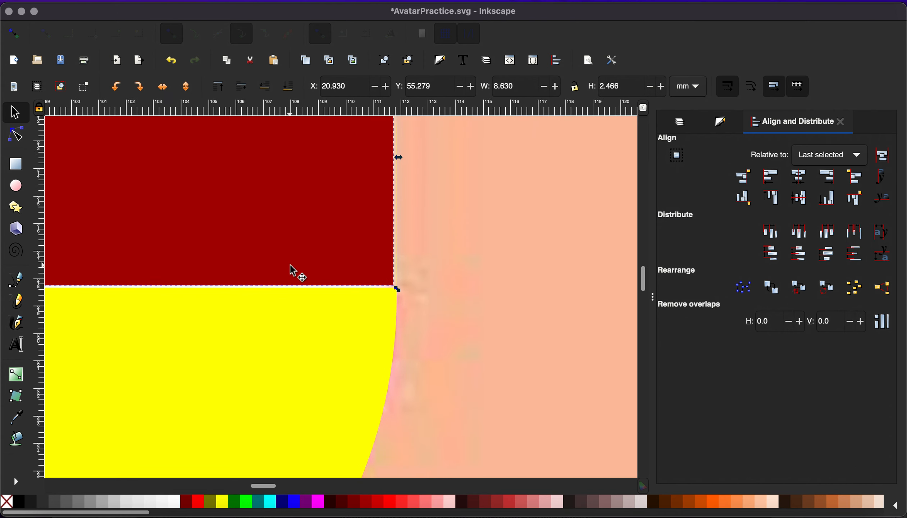
pyautogui.scroll(-1, 290, 265)
pyautogui.moveTo(400, 155); pyautogui.dragTo(397, 154)
pyautogui.hscroll(-10, 280, 218)
pyautogui.scroll(-3, 280, 218)
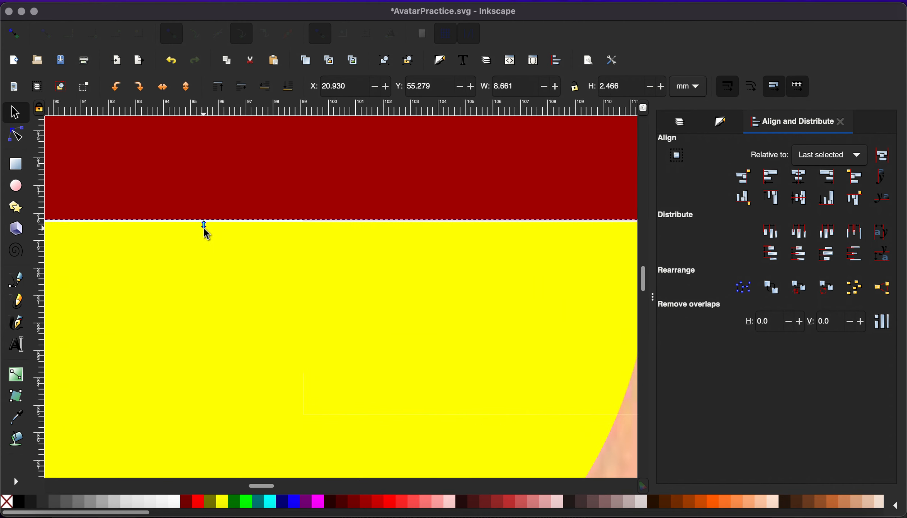
pyautogui.moveTo(204, 229); pyautogui.dragTo(204, 234)
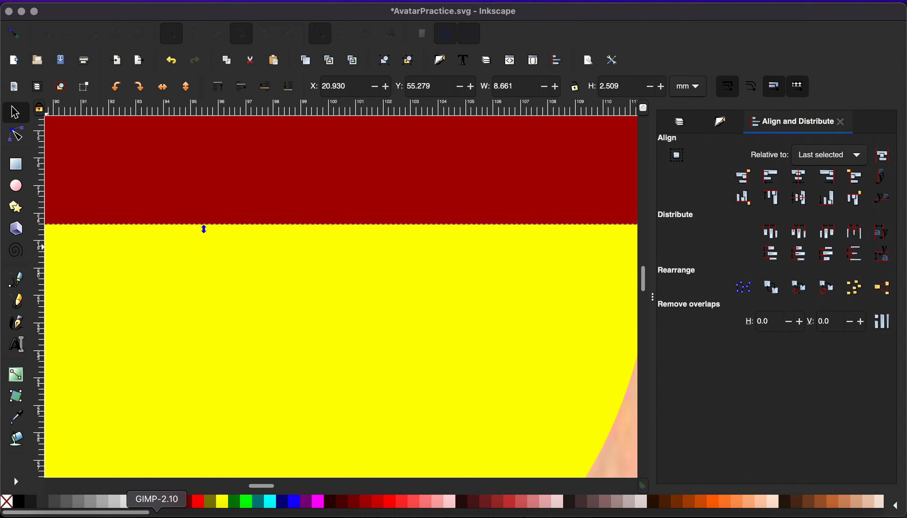
# Fill the teeth rectangle with white and the yellow mouth piece with red.
pyautogui.click(176, 504)
pyautogui.scroll(-5, 237, 349)
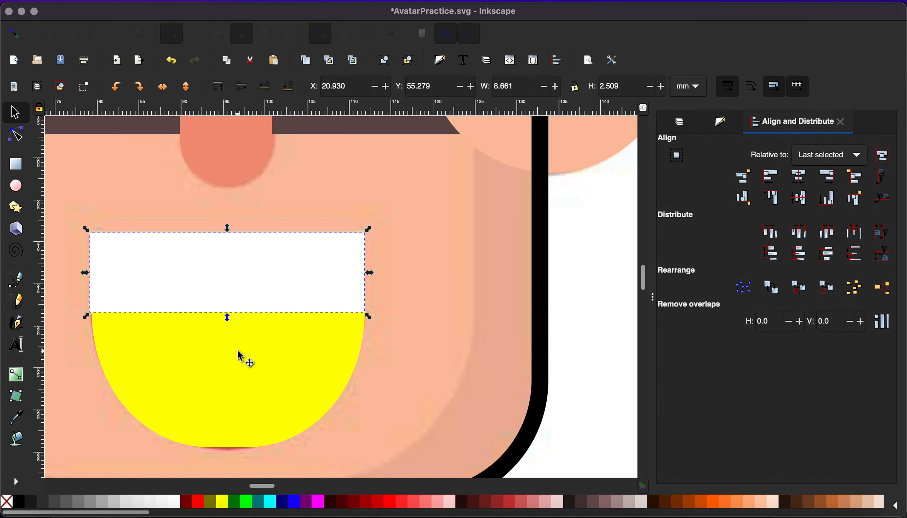
pyautogui.click(203, 375)
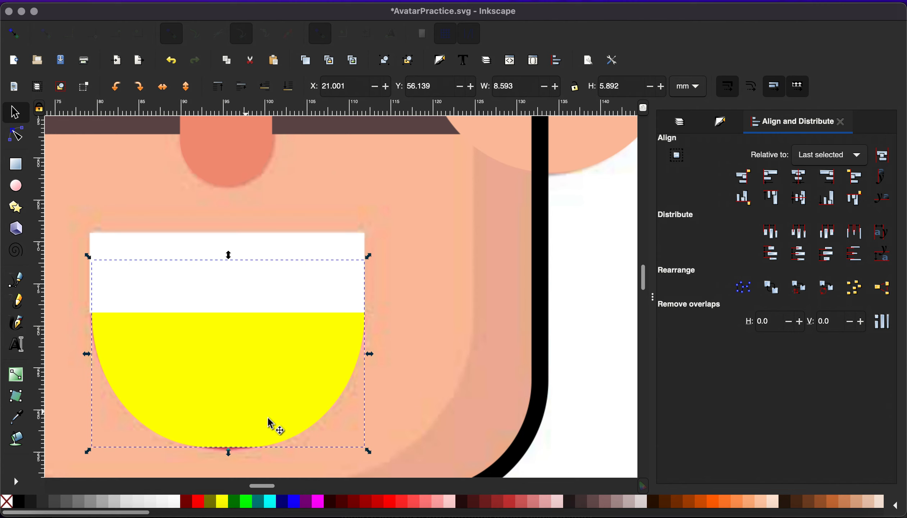
pyautogui.click(391, 503)
pyautogui.press('Escape')
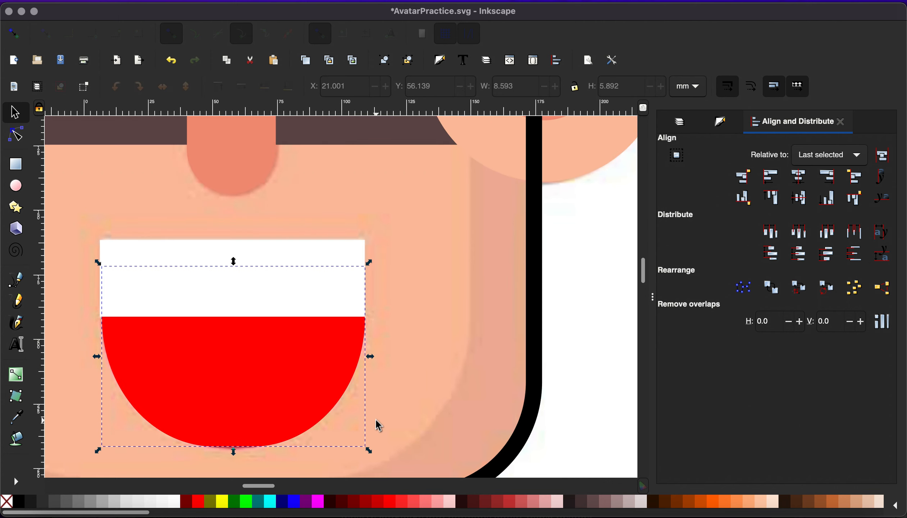
# Fill the black-outlined face shape with the skin tone sampled from the reference cheek and remove its stroke.
pyautogui.scroll(-6, 375, 418)
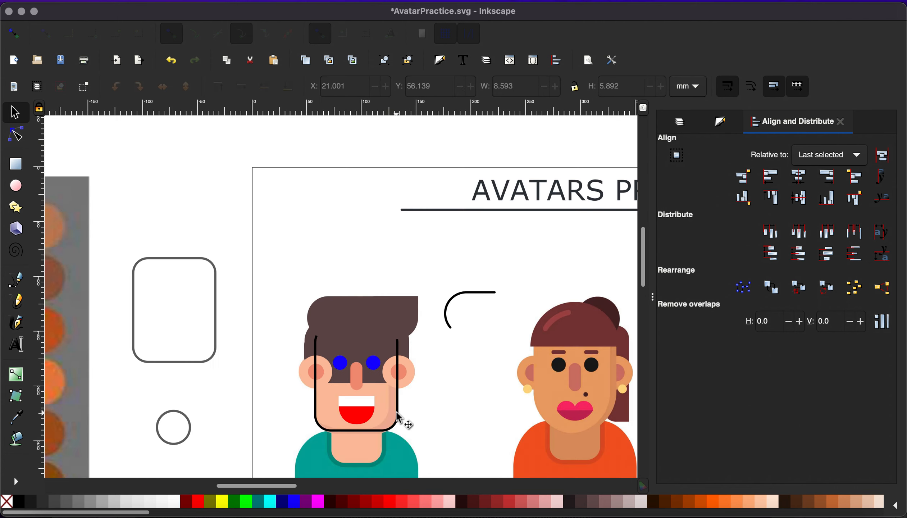
pyautogui.click(398, 418)
pyautogui.scroll(3, 398, 418)
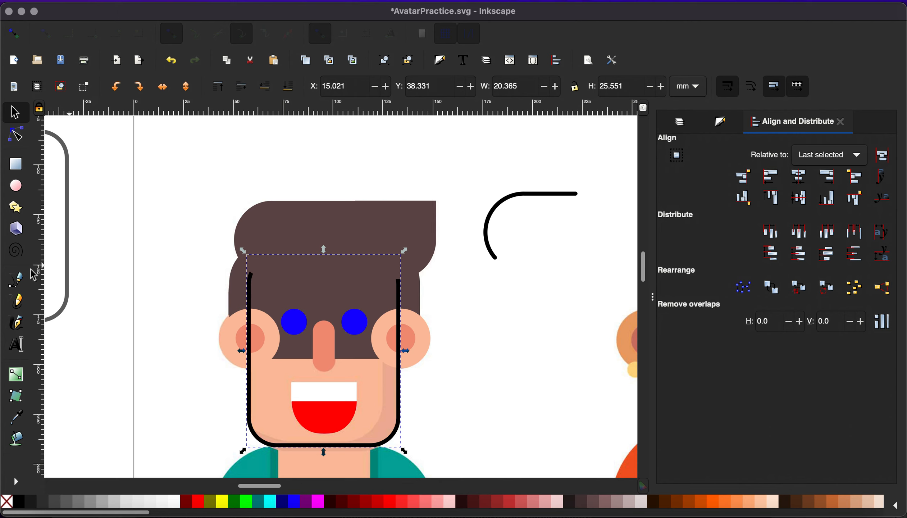
pyautogui.press('d')
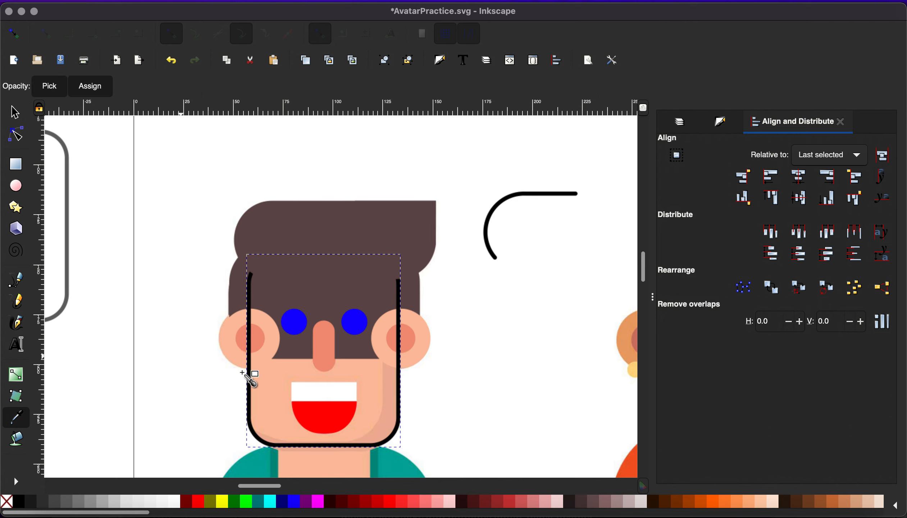
pyautogui.click(265, 378)
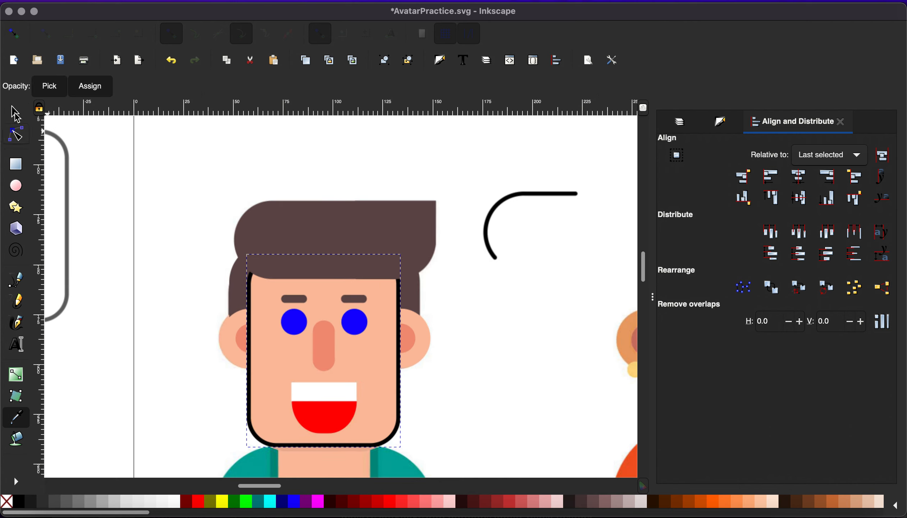
pyautogui.press('s')
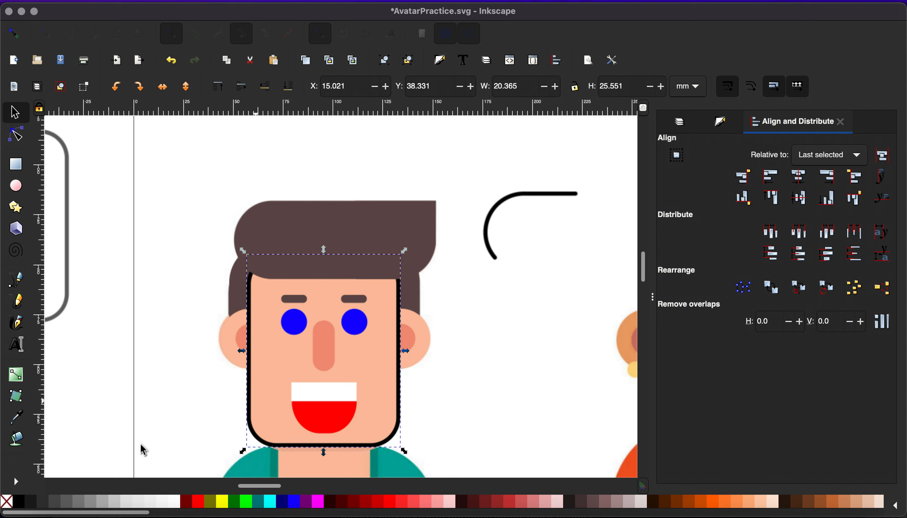
pyautogui.keyDown('shift'); pyautogui.click(5, 504); pyautogui.keyUp('shift')
pyautogui.scroll(2, 364, 393)
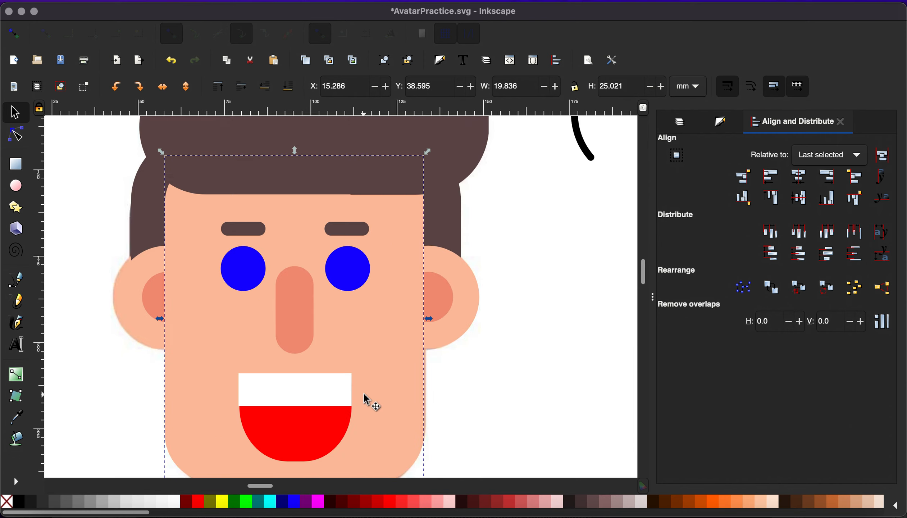
# Draw a rounded neck rectangle about 12.6 mm by 12.5 mm from under the mouth down into the collar.
pyautogui.scroll(-5, 365, 397)
pyautogui.scroll(4, 347, 330)
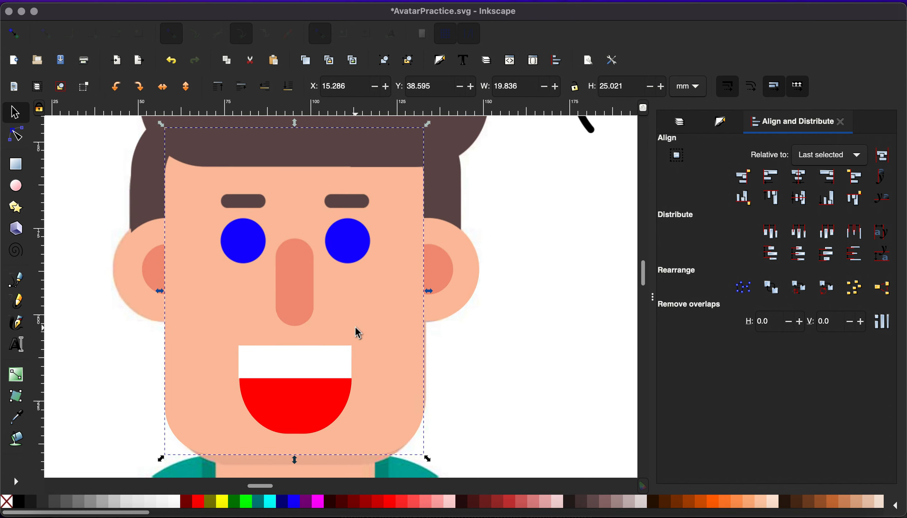
pyautogui.scroll(-5, 355, 327)
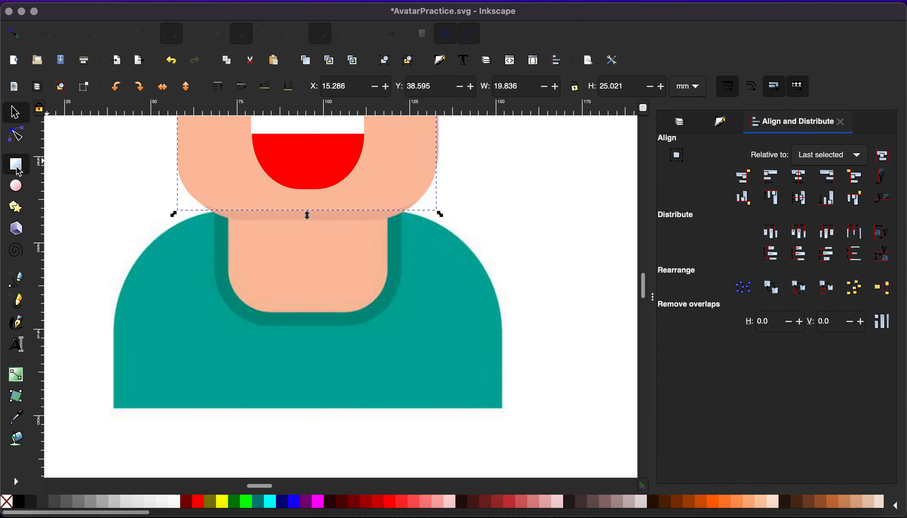
pyautogui.click(16, 165)
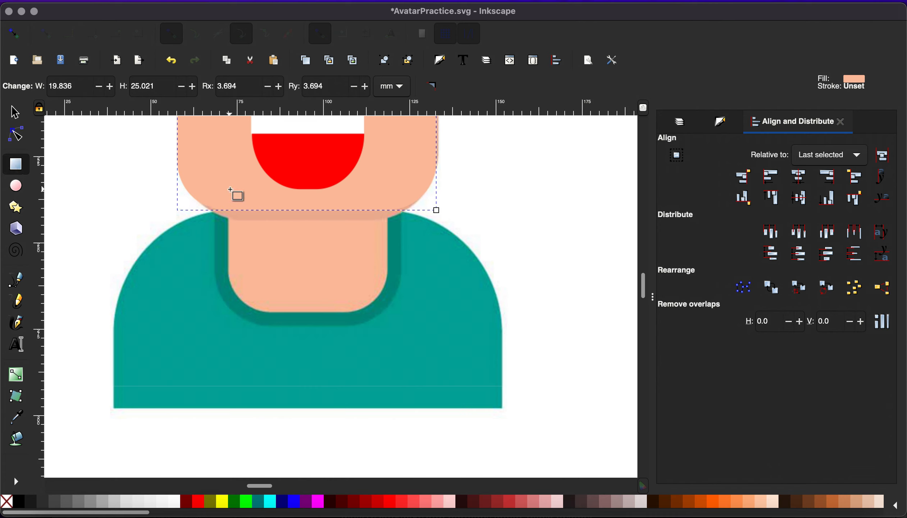
pyautogui.moveTo(223, 211)
pyautogui.mouseDown()
pyautogui.moveTo(269, 357)
pyautogui.moveTo(389, 319)
pyautogui.mouseUp()
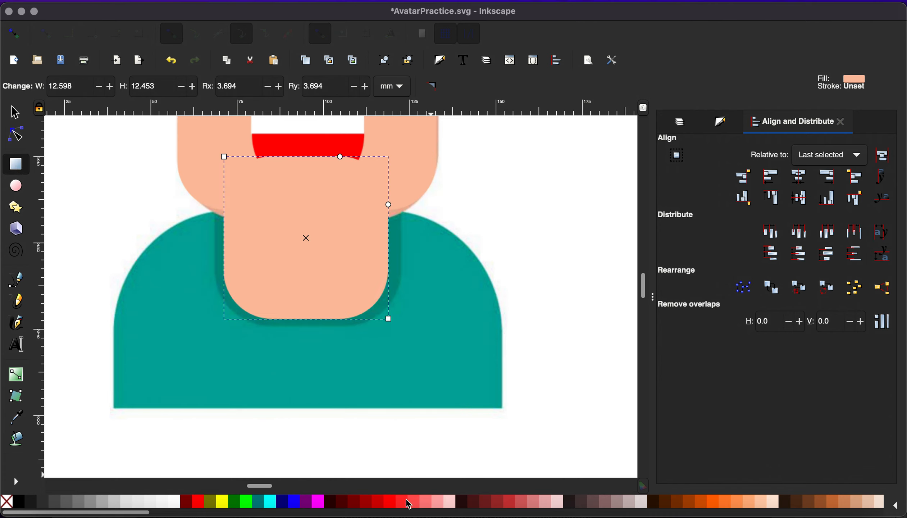
# Fill the neck rectangle with red, and replace that with the skin tone sampled from the face.
pyautogui.click(396, 503)
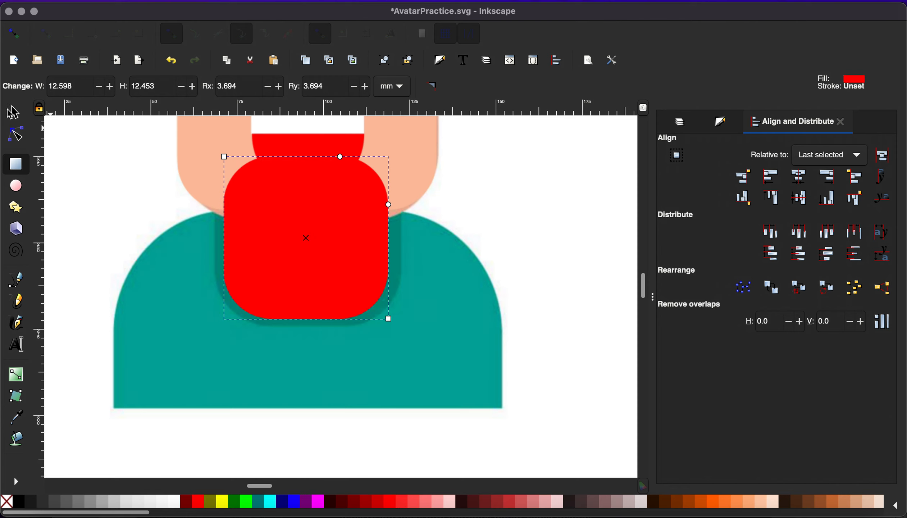
pyautogui.click(15, 113)
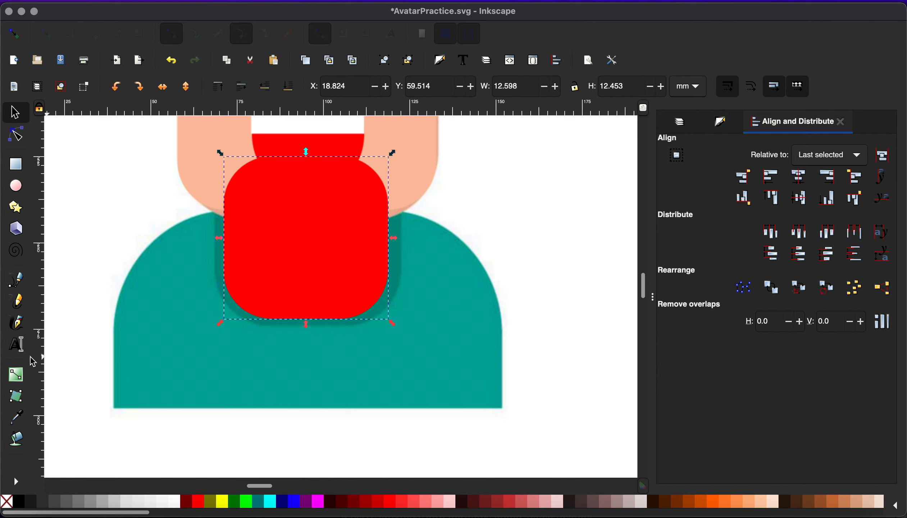
pyautogui.click(16, 418)
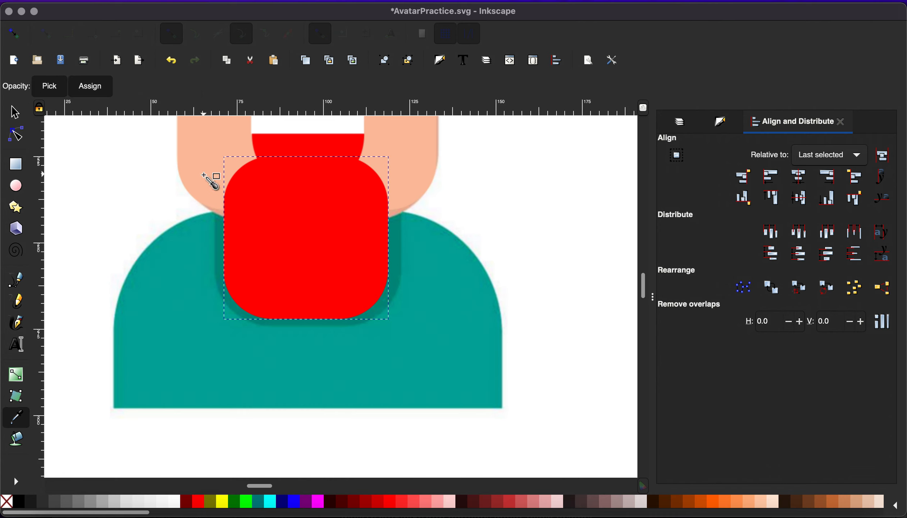
pyautogui.click(209, 182)
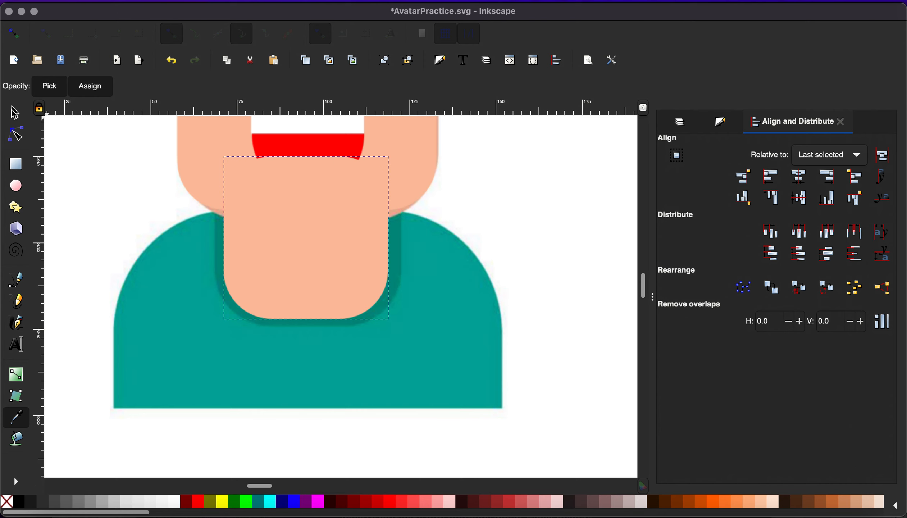
pyautogui.click(15, 113)
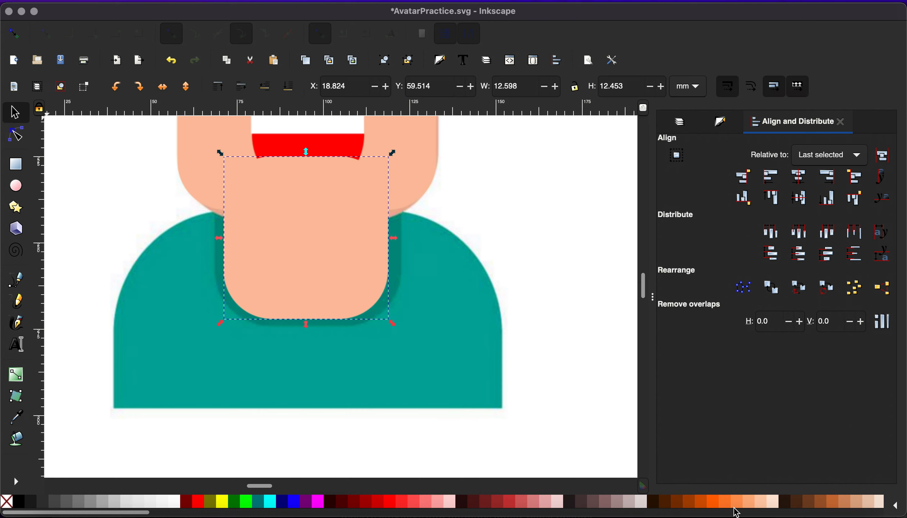
# Darken the neck rectangle's fill by lowering its HSL lightness to 77.
pyautogui.click(900, 507)
pyautogui.click(899, 508)
pyautogui.hscroll(15, 763, 504)
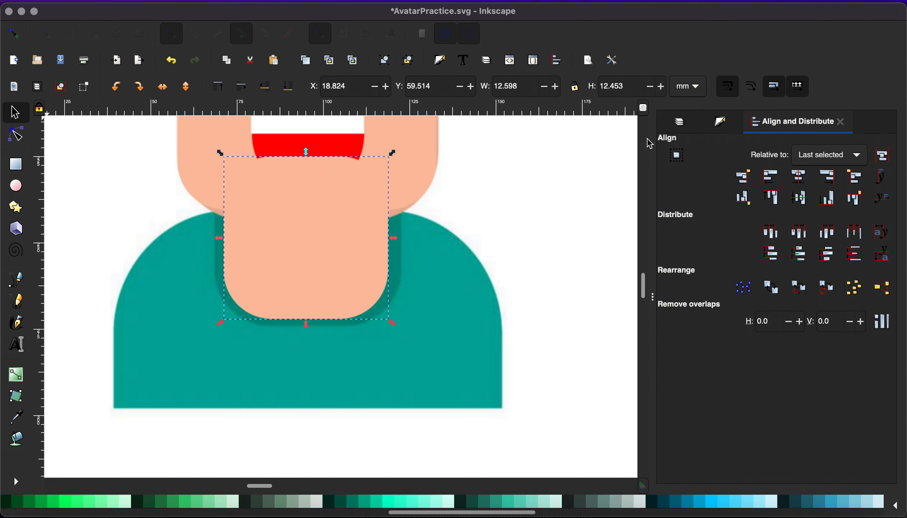
pyautogui.click(679, 122)
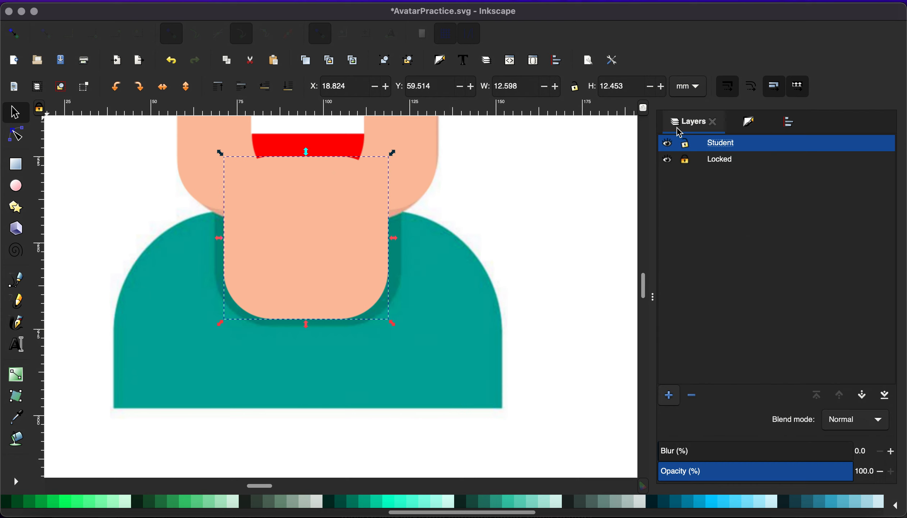
pyautogui.click(758, 126)
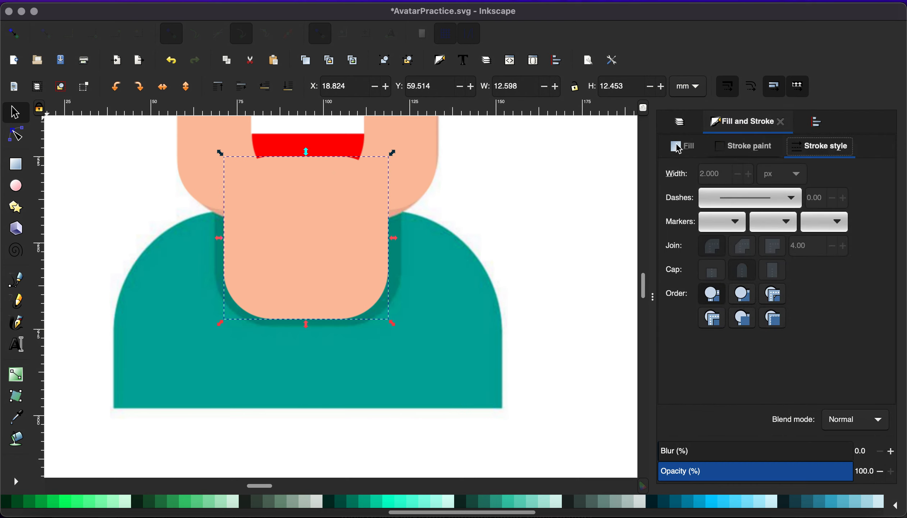
pyautogui.click(679, 148)
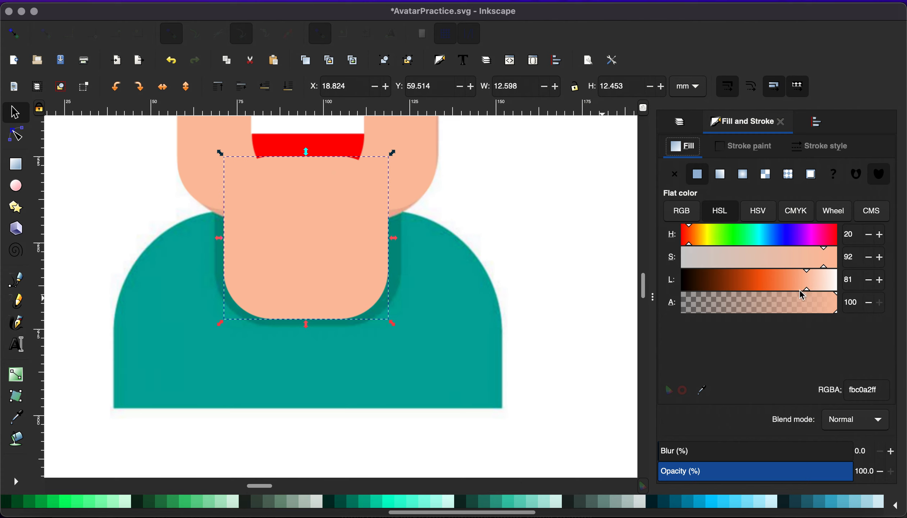
pyautogui.moveTo(808, 292)
pyautogui.mouseDown()
pyautogui.moveTo(790, 292)
pyautogui.moveTo(803, 292)
pyautogui.mouseUp()
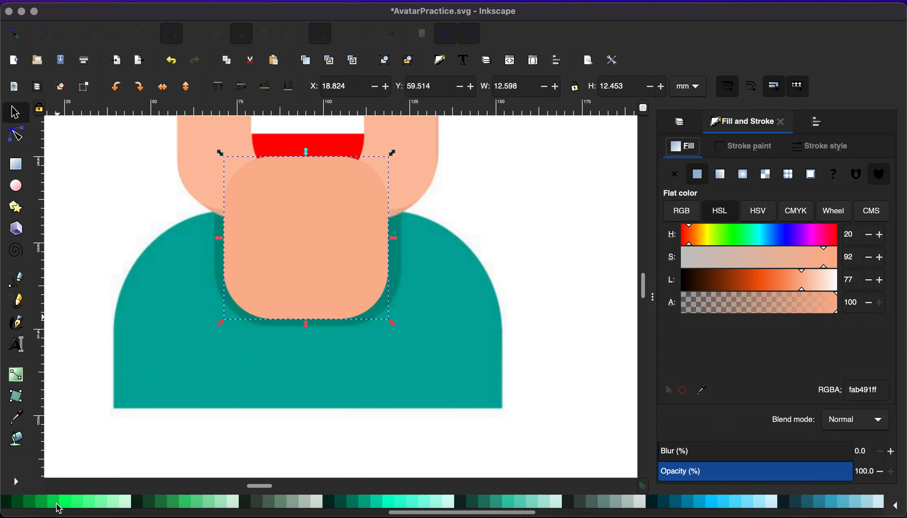
# Send the neck behind the face and stretch the face's bottom edge down to a height of about 25.6 mm.
pyautogui.click(289, 86)
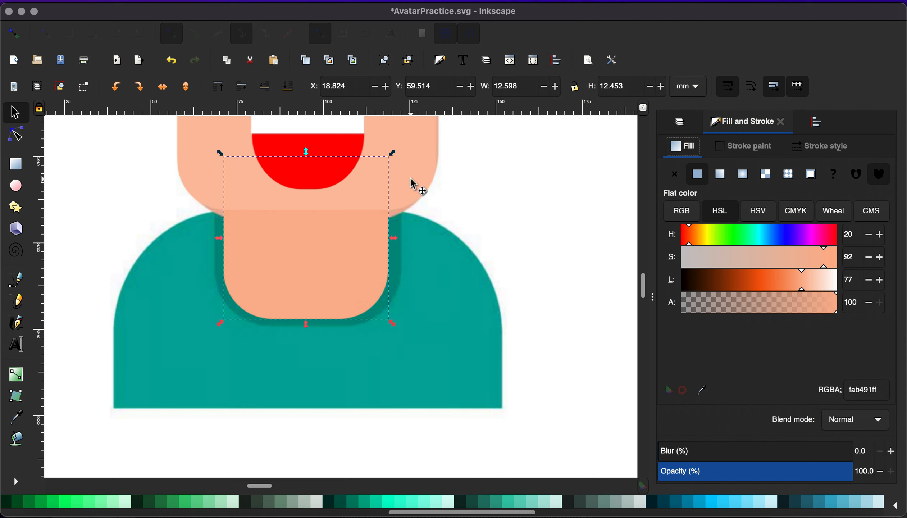
pyautogui.click(360, 208)
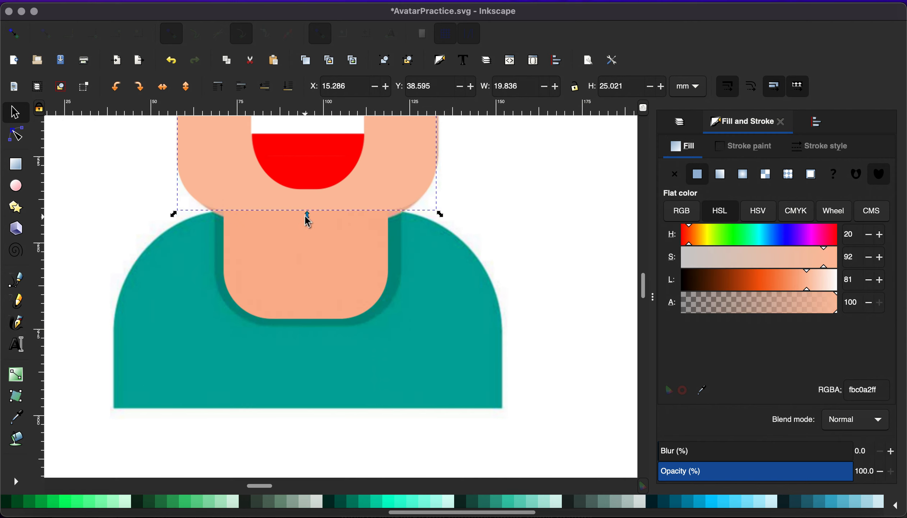
pyautogui.moveTo(307, 218); pyautogui.dragTo(307, 231)
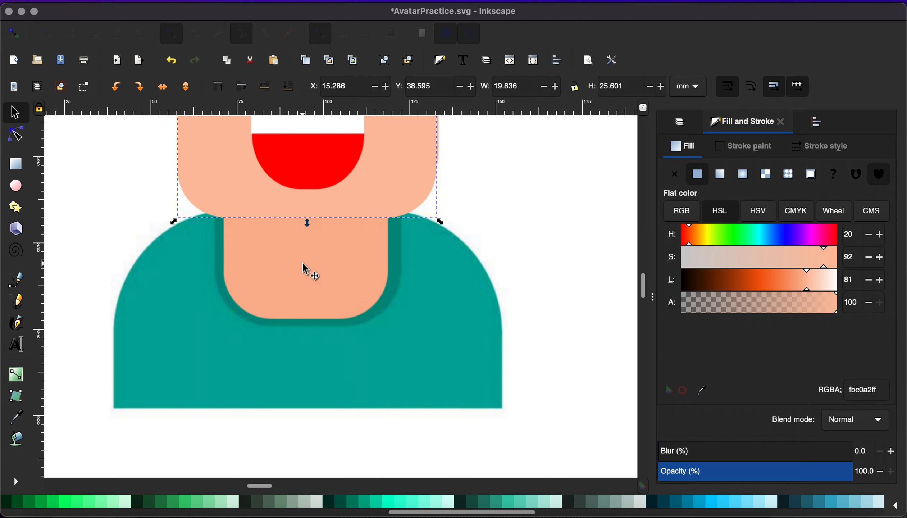
# Give the neck rectangle a dark green stroke 3.3 px wide as the shirt collar.
pyautogui.click(308, 269)
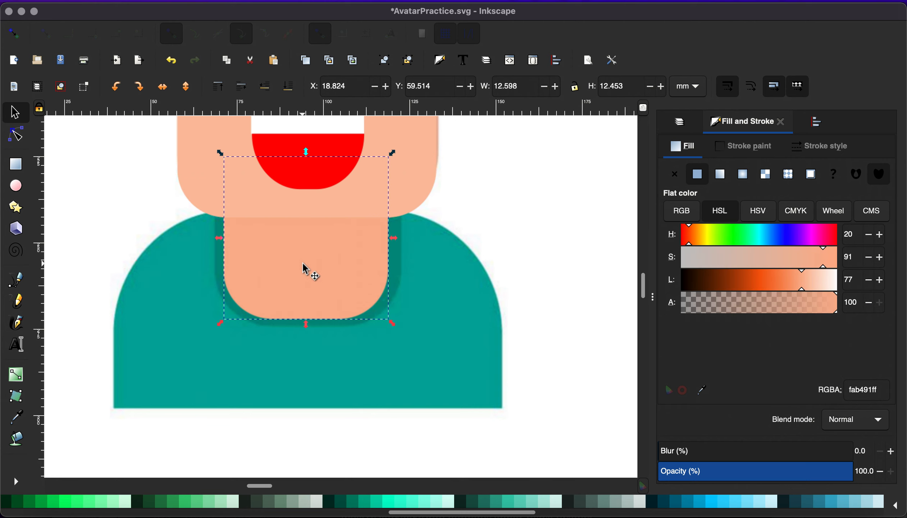
pyautogui.keyDown('shift'); pyautogui.click(20, 507); pyautogui.keyUp('shift')
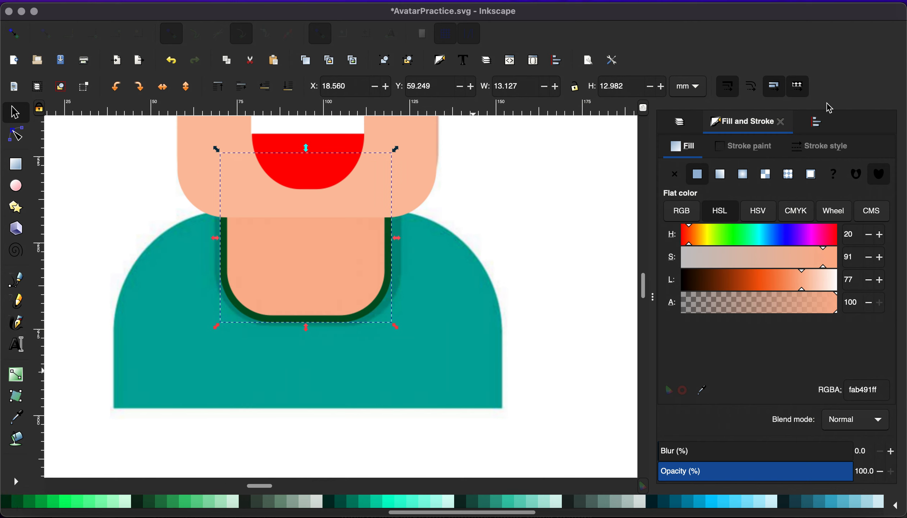
pyautogui.click(840, 148)
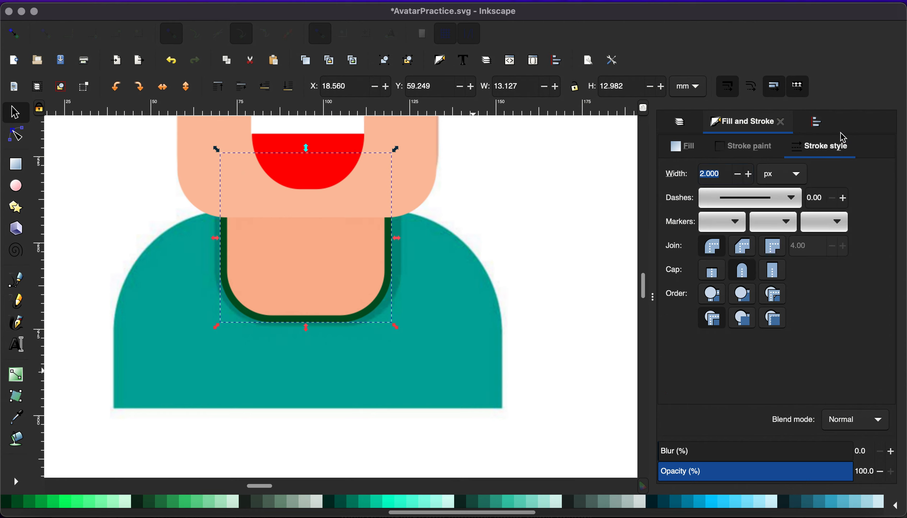
pyautogui.click(748, 175)
pyautogui.click(748, 175)
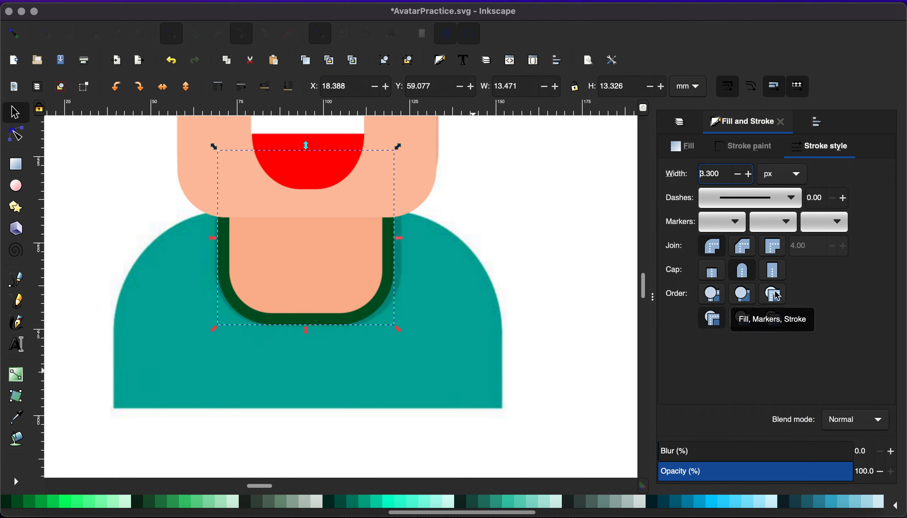
pyautogui.click(75, 231)
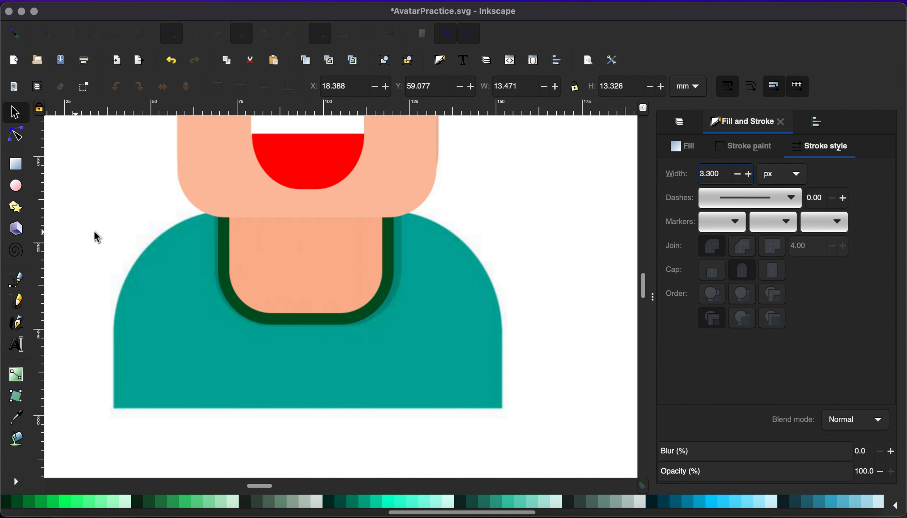
# Examine the avatar's face, neck and shirt for parts still left to trace.
pyautogui.scroll(-1, 86, 232)
pyautogui.scroll(-1, 281, 235)
pyautogui.scroll(2, 281, 234)
pyautogui.hscroll(-1, 280, 235)
pyautogui.scroll(5, 280, 234)
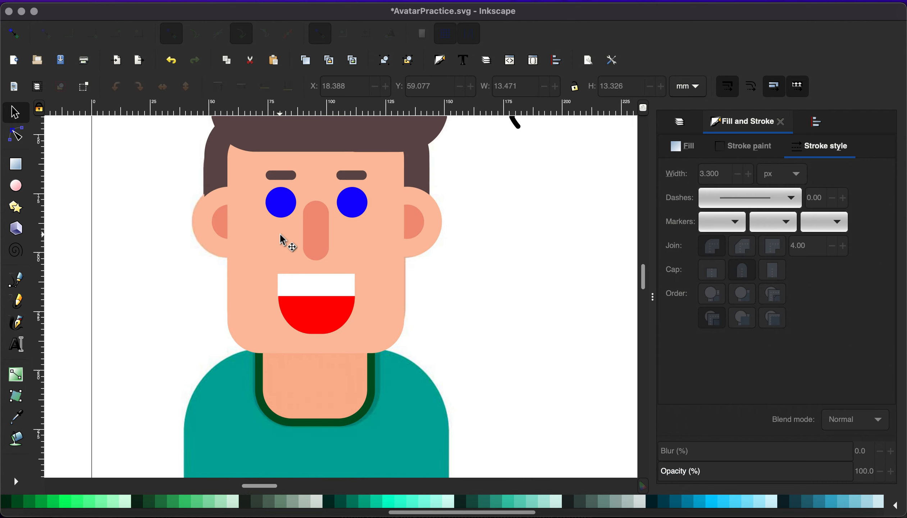
pyautogui.hscroll(2, 280, 235)
pyautogui.scroll(-5, 280, 235)
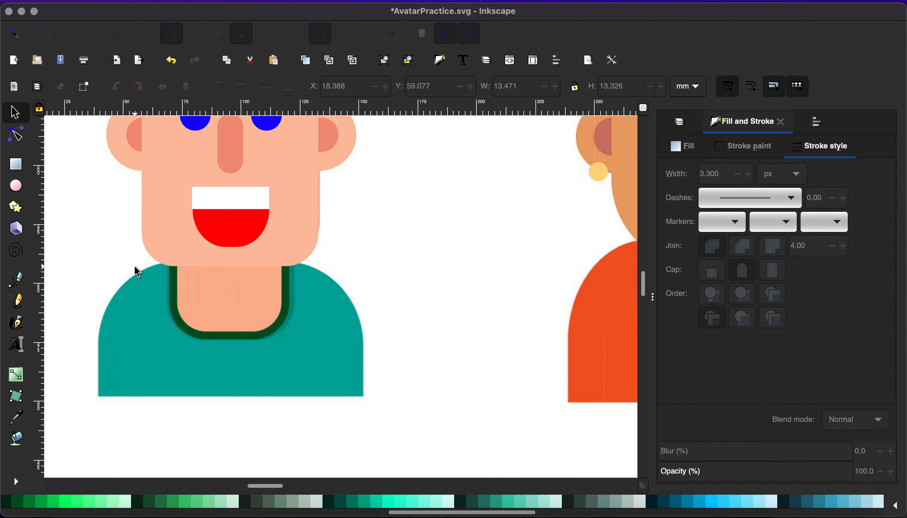
pyautogui.scroll(4, 137, 258)
pyautogui.hscroll(-1, 137, 258)
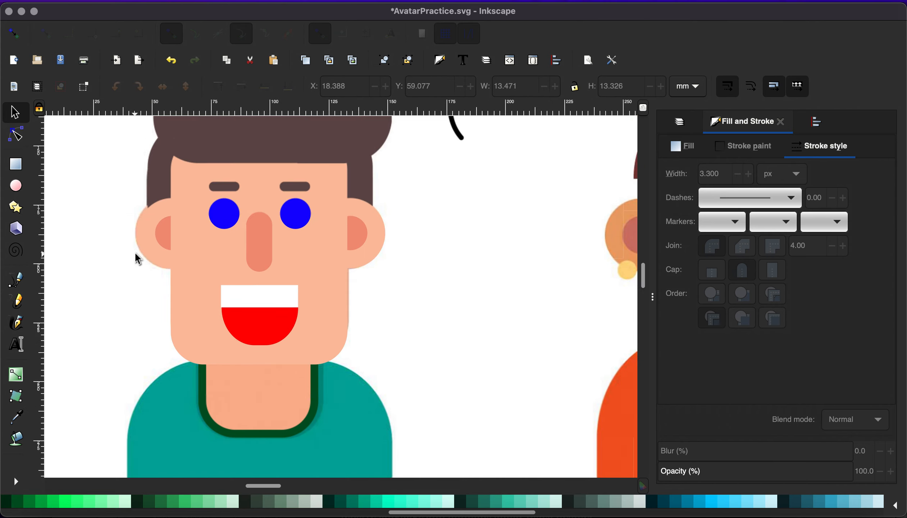
pyautogui.scroll(-4, 138, 258)
pyautogui.hscroll(1, 138, 258)
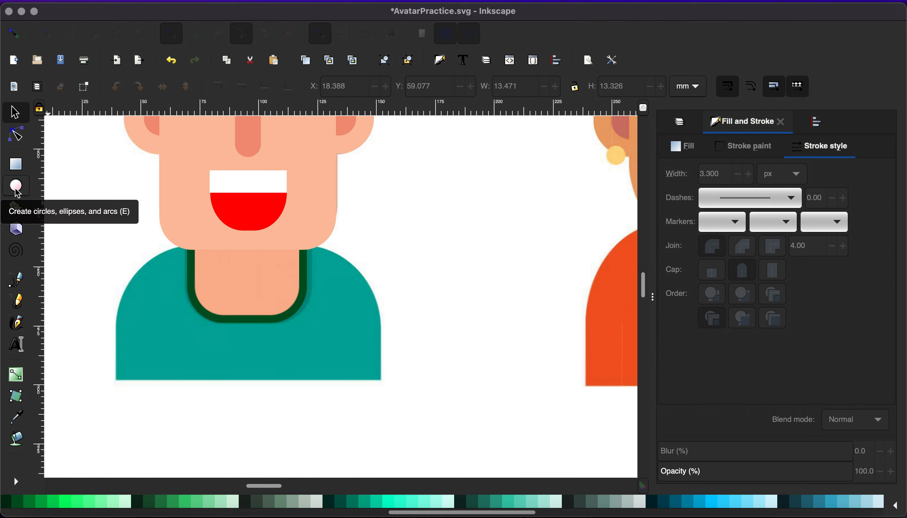
# Draw a rounded rectangle about 30.4 mm by 18.7 mm over the shirt and remove its fill.
pyautogui.click(17, 191)
pyautogui.click(16, 164)
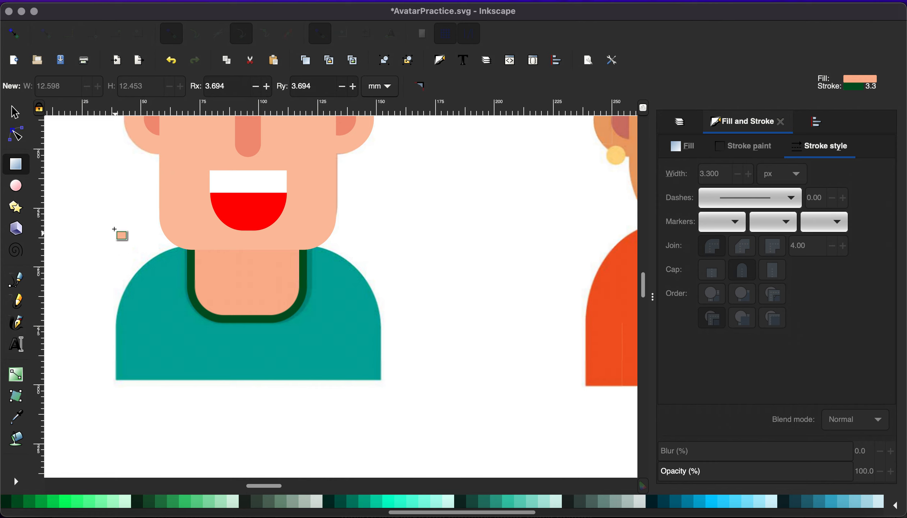
pyautogui.moveTo(112, 235)
pyautogui.mouseDown()
pyautogui.moveTo(201, 350)
pyautogui.moveTo(397, 402)
pyautogui.moveTo(371, 405)
pyautogui.moveTo(380, 403)
pyautogui.mouseUp()
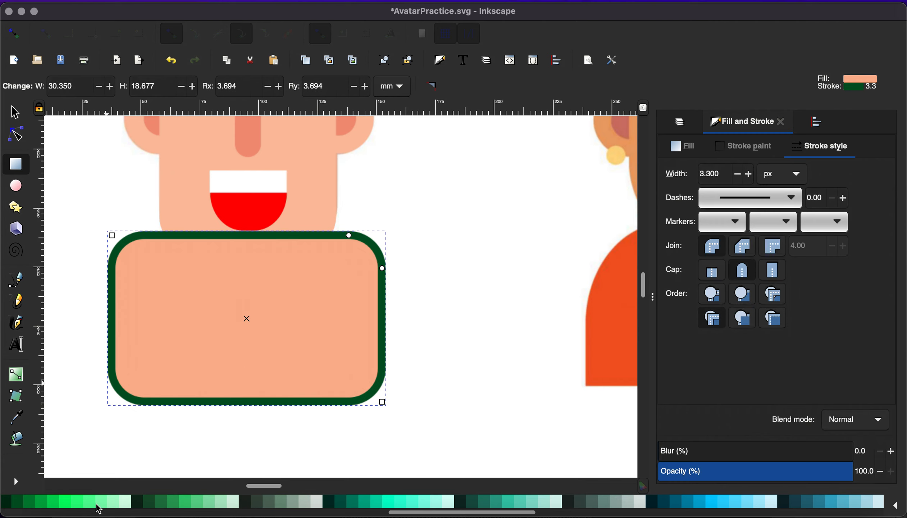
pyautogui.hscroll(-10, 98, 504)
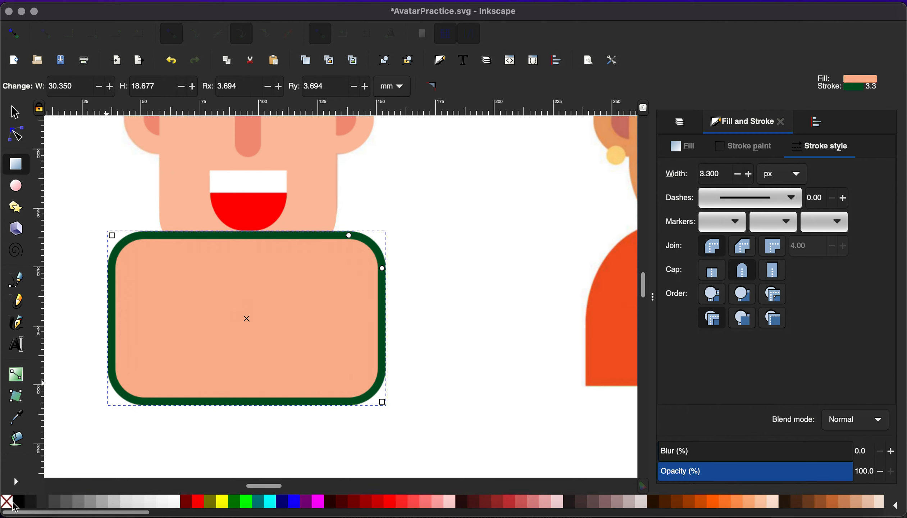
pyautogui.click(8, 502)
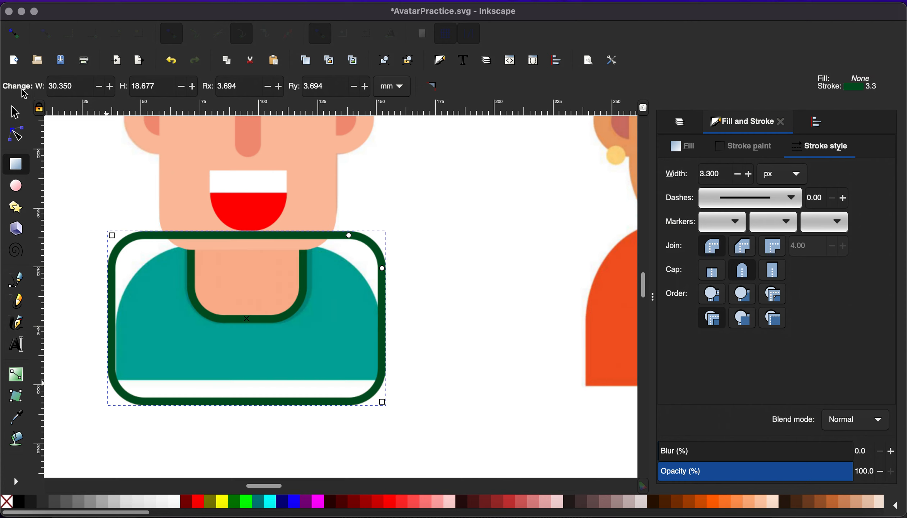
pyautogui.press('s')
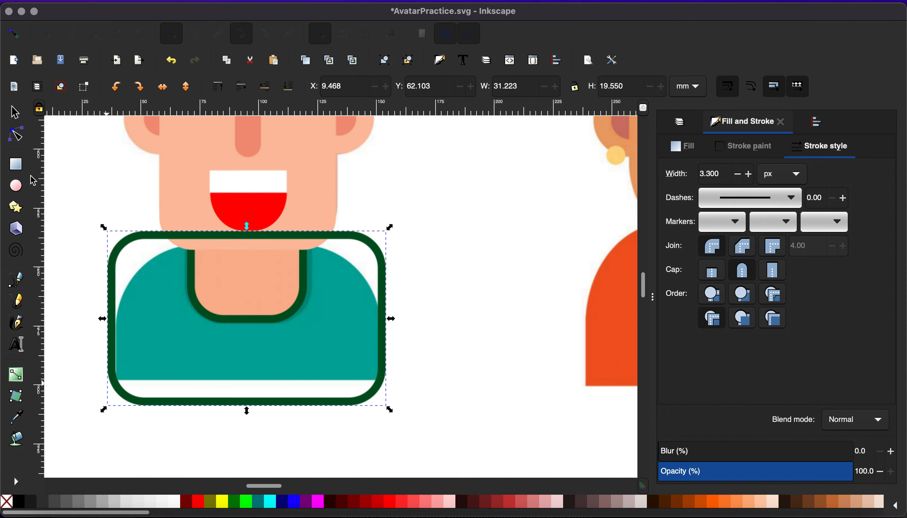
pyautogui.click(16, 166)
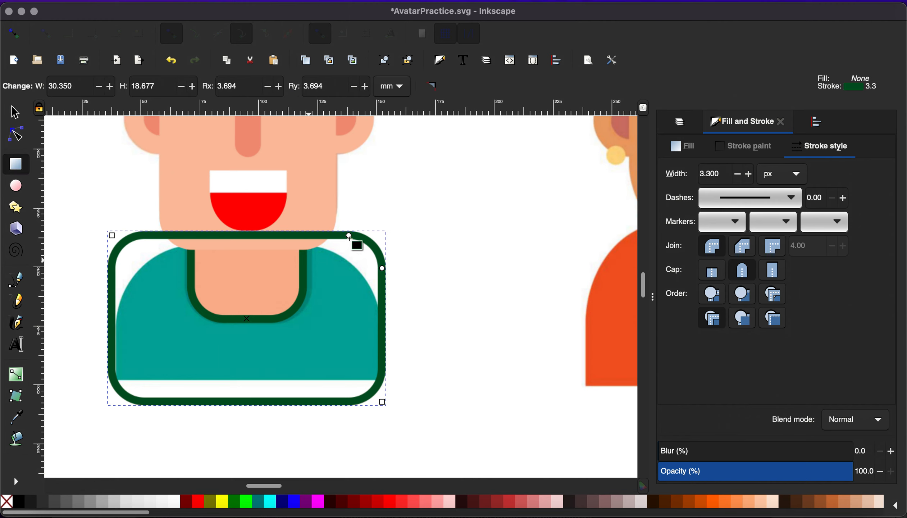
pyautogui.moveTo(349, 238); pyautogui.dragTo(338, 245)
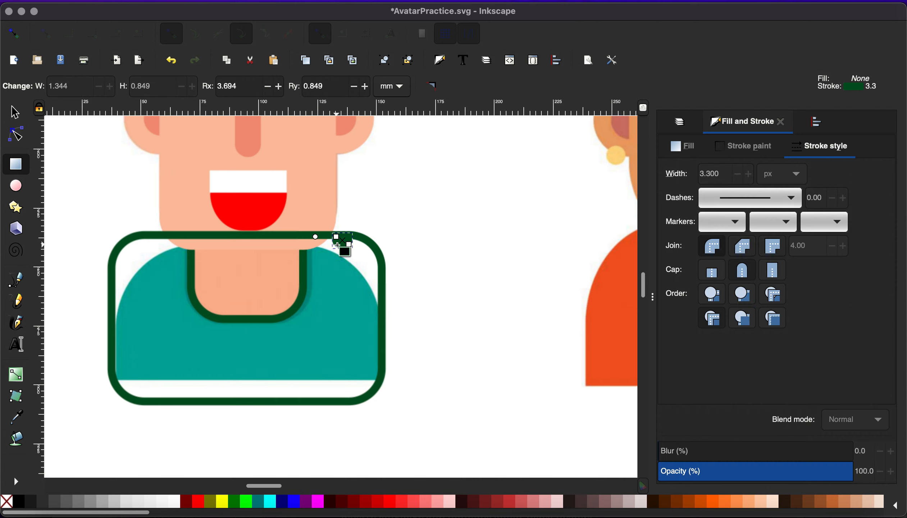
pyautogui.press('Delete')
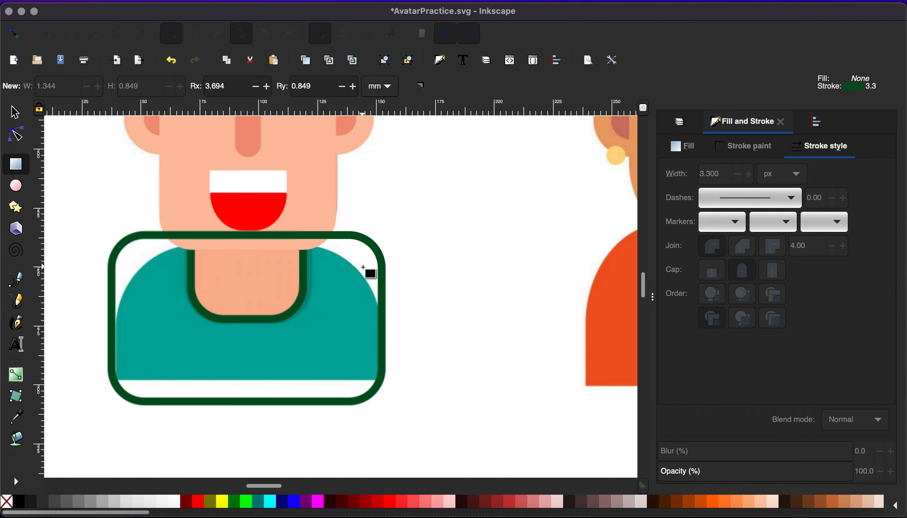
pyautogui.click(337, 237)
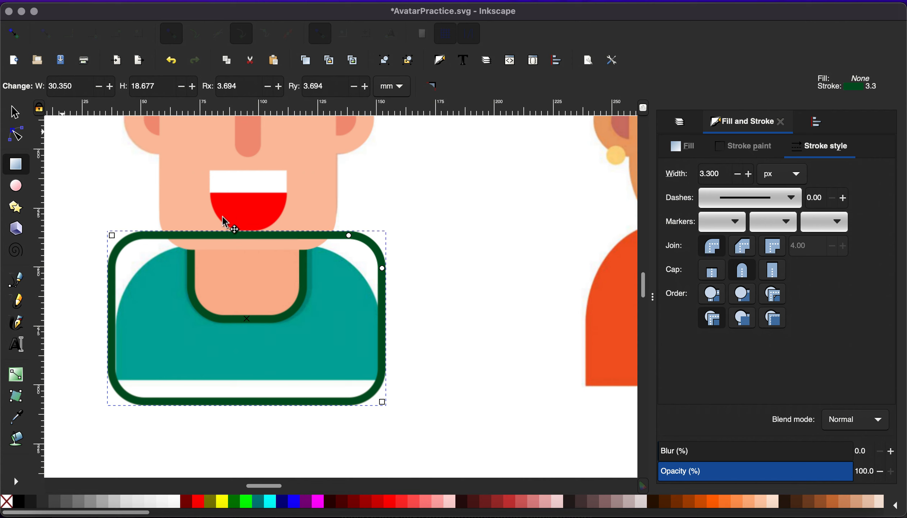
# Move the outlined rectangle down to the shirt's top edge and narrow it to about 29.9 mm to match the shirt's sides.
pyautogui.press('s')
pyautogui.moveTo(254, 240); pyautogui.dragTo(253, 248)
pyautogui.moveTo(109, 335)
pyautogui.mouseDown()
pyautogui.moveTo(118, 332)
pyautogui.moveTo(108, 333)
pyautogui.mouseUp()
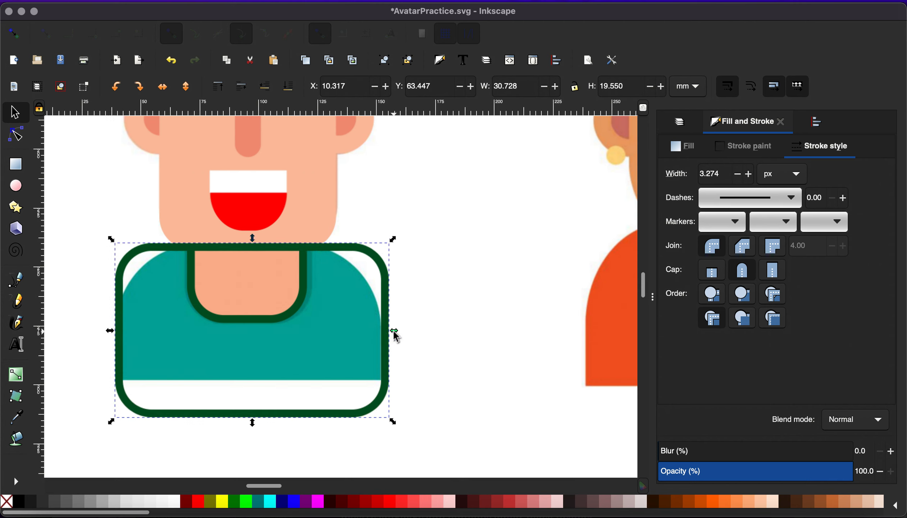
pyautogui.moveTo(395, 332); pyautogui.dragTo(387, 331)
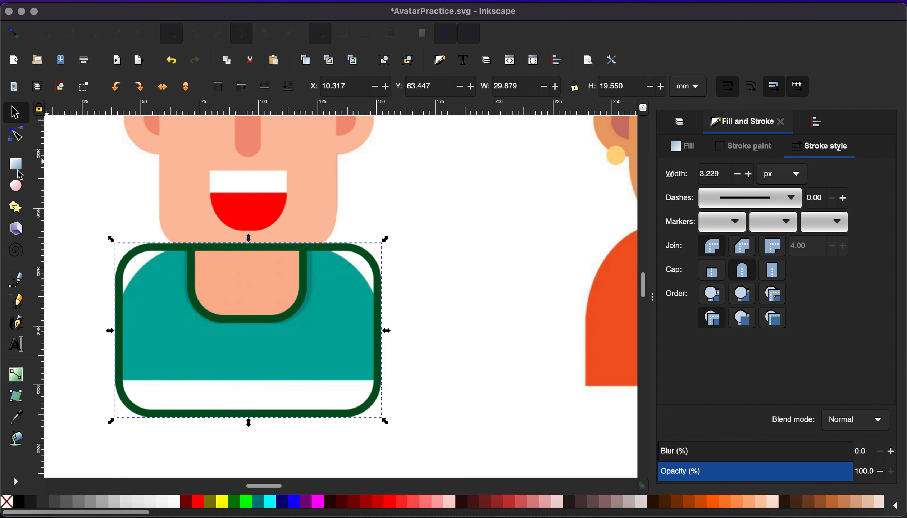
# Round the shirt rectangle's corners to about 7.8 mm in both radii to follow the shoulders.
pyautogui.click(17, 166)
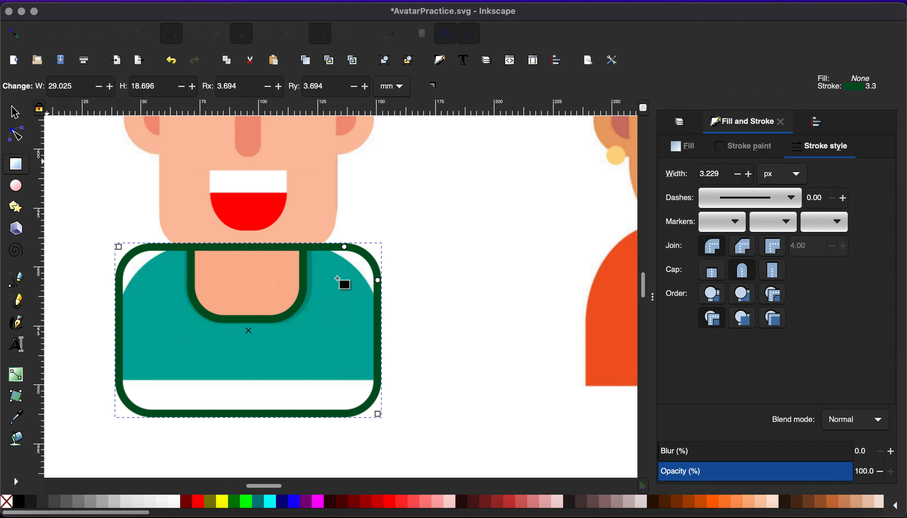
pyautogui.moveTo(377, 281)
pyautogui.mouseDown()
pyautogui.moveTo(377, 305)
pyautogui.moveTo(377, 294)
pyautogui.mouseUp()
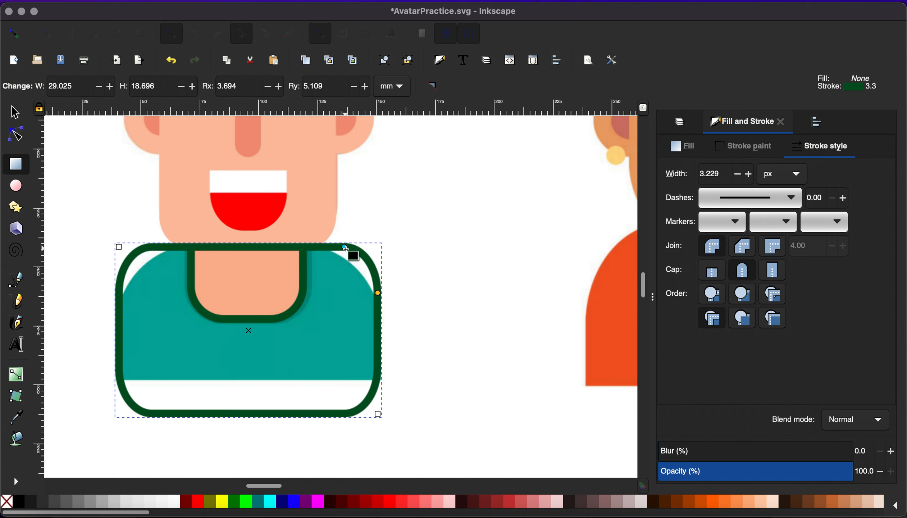
pyautogui.moveTo(345, 247); pyautogui.dragTo(308, 246)
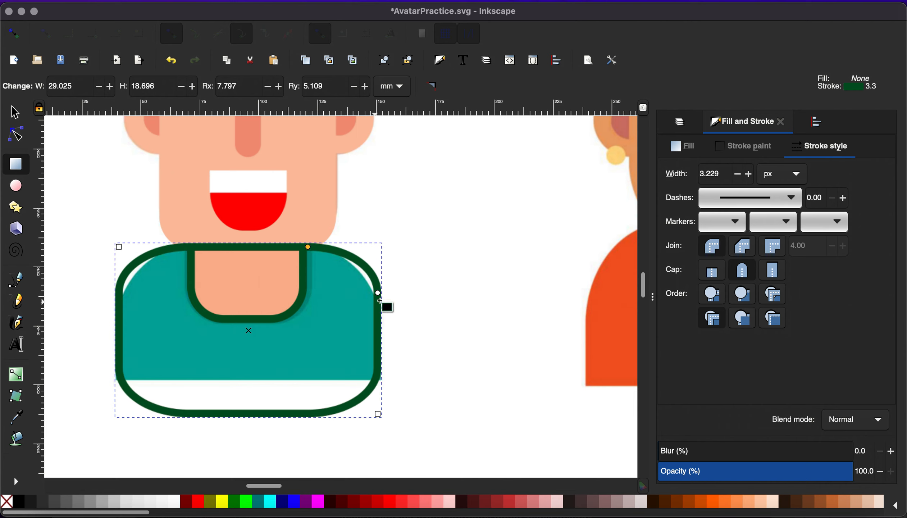
pyautogui.moveTo(378, 294); pyautogui.dragTo(378, 318)
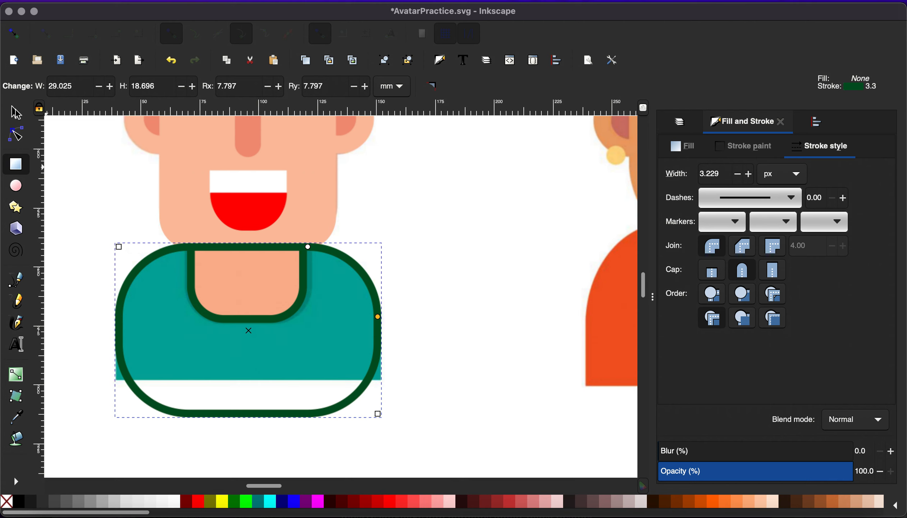
# Stretch the shirt rectangle's bottom edge down to a height of about 24.1 mm, past the reference shirt.
pyautogui.press('s')
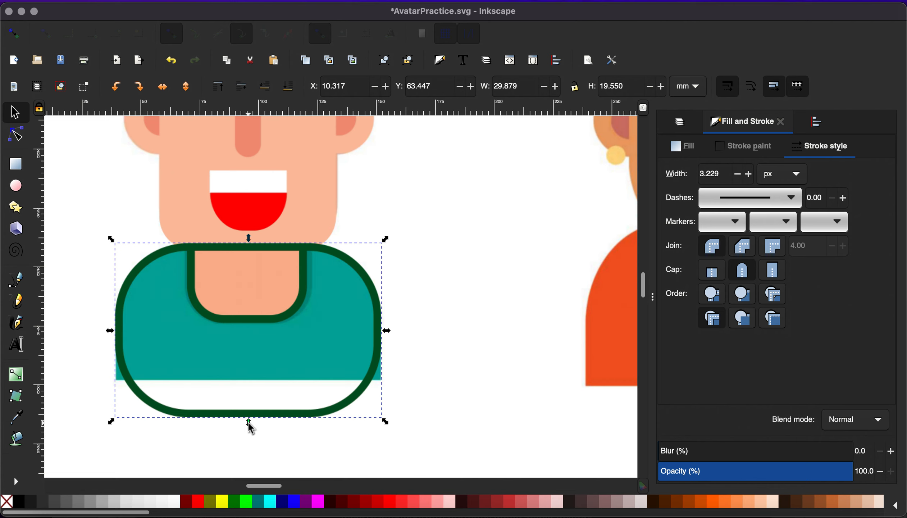
pyautogui.scroll(-10, 276, 462)
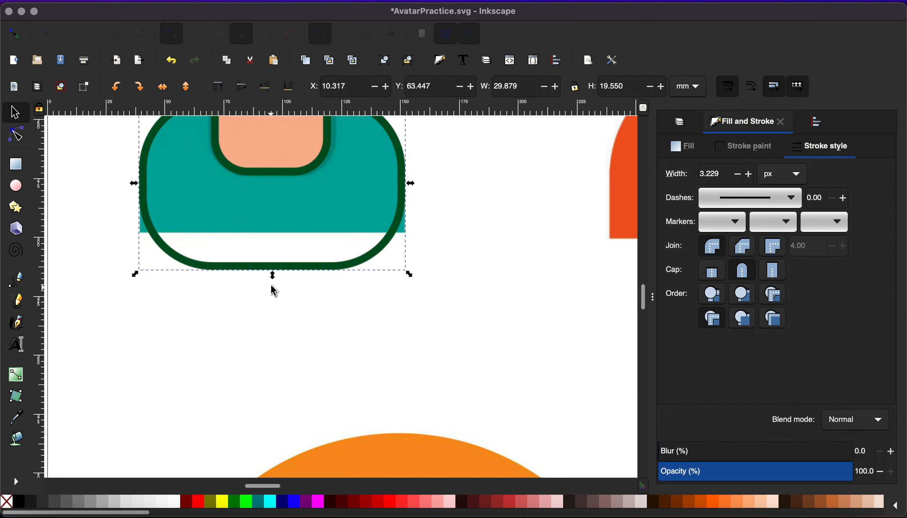
pyautogui.moveTo(274, 275); pyautogui.dragTo(268, 316)
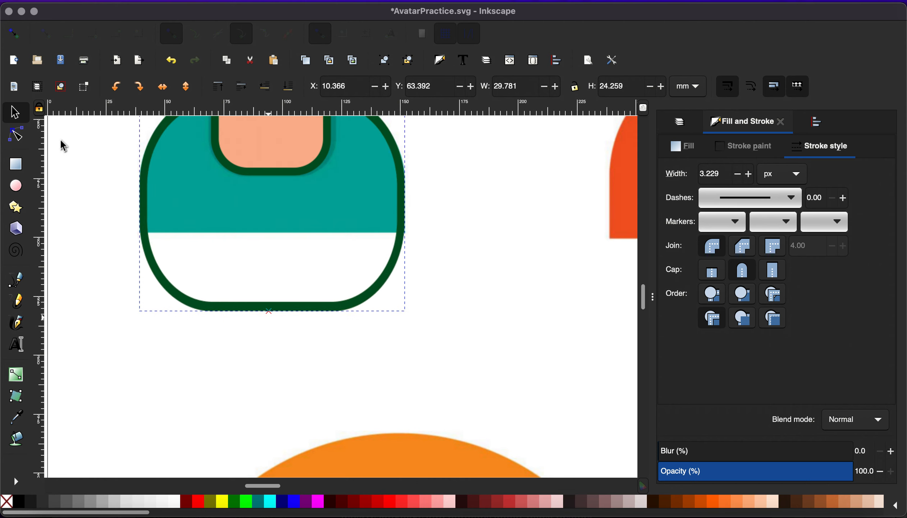
# Fill the shirt rectangle with bright green and remove its stroke.
pyautogui.click(252, 502)
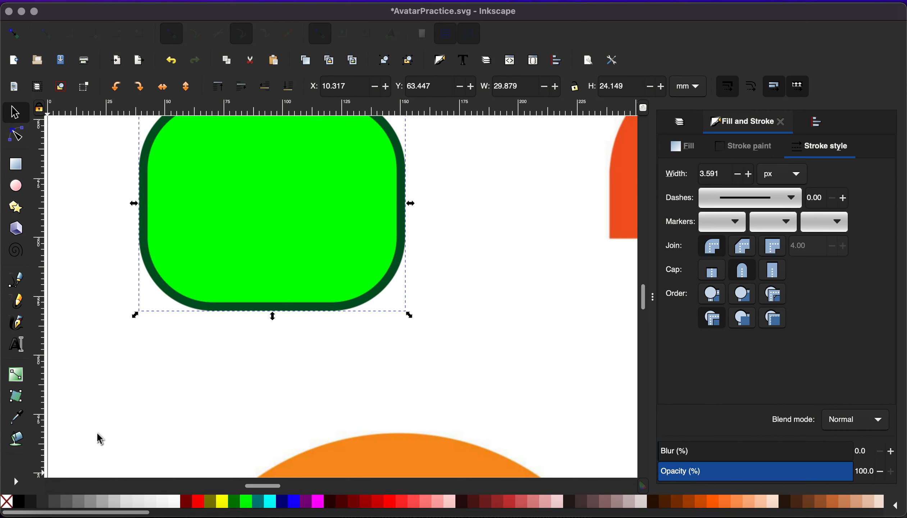
pyautogui.keyDown('shift'); pyautogui.click(8, 503); pyautogui.keyUp('shift')
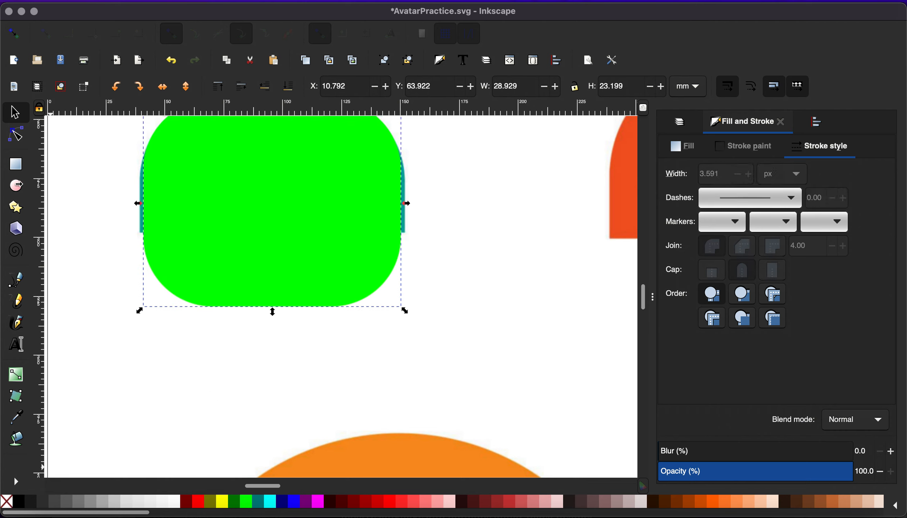
# Draw a sharp-cornered rectangle about 38 mm by 11.2 mm across the green shape from the reference shirt's bottom edge down, and fill it with cyan.
pyautogui.click(17, 169)
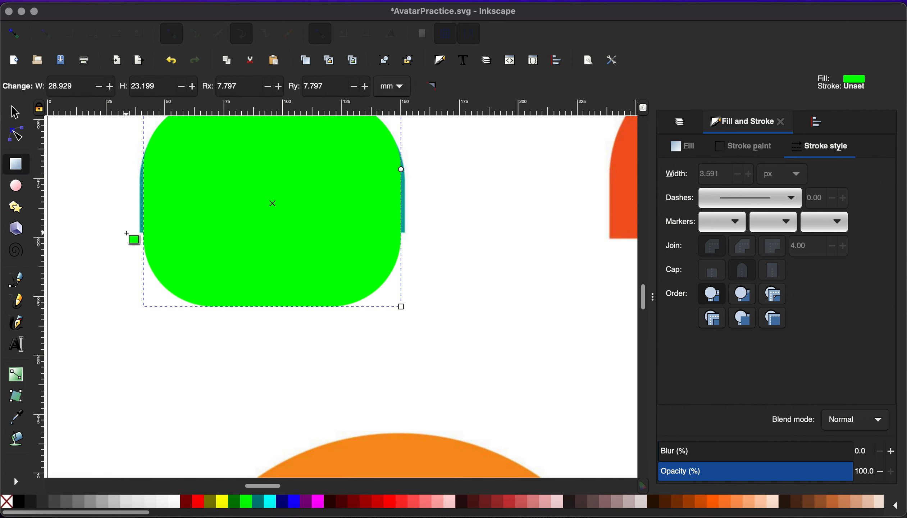
pyautogui.moveTo(126, 233); pyautogui.dragTo(464, 333)
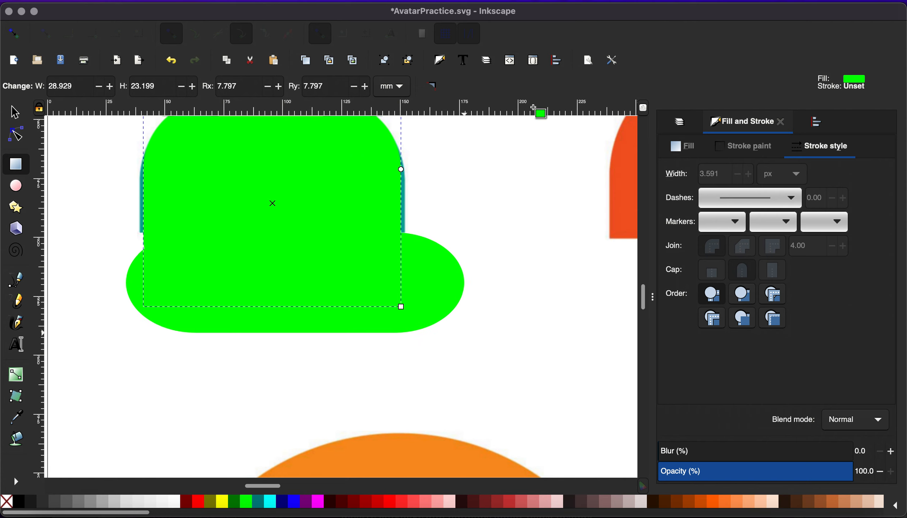
pyautogui.click(441, 85)
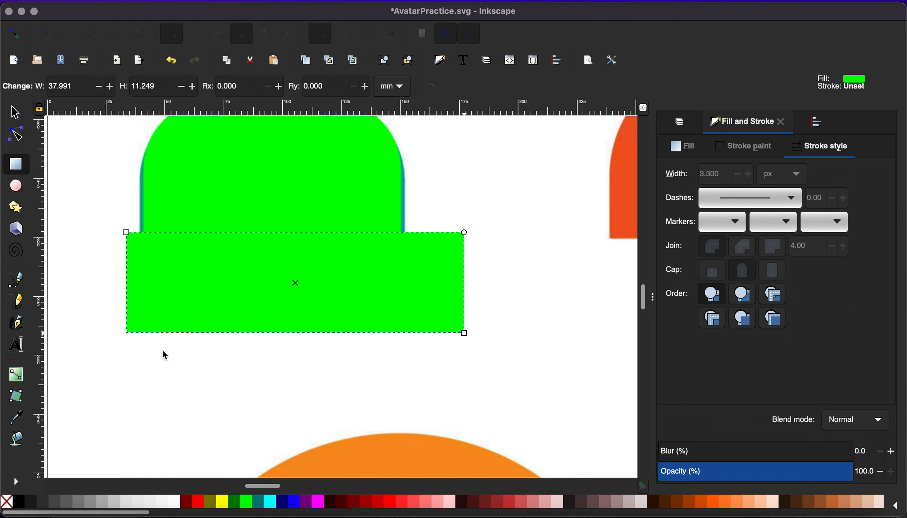
pyautogui.press('s')
pyautogui.click(274, 501)
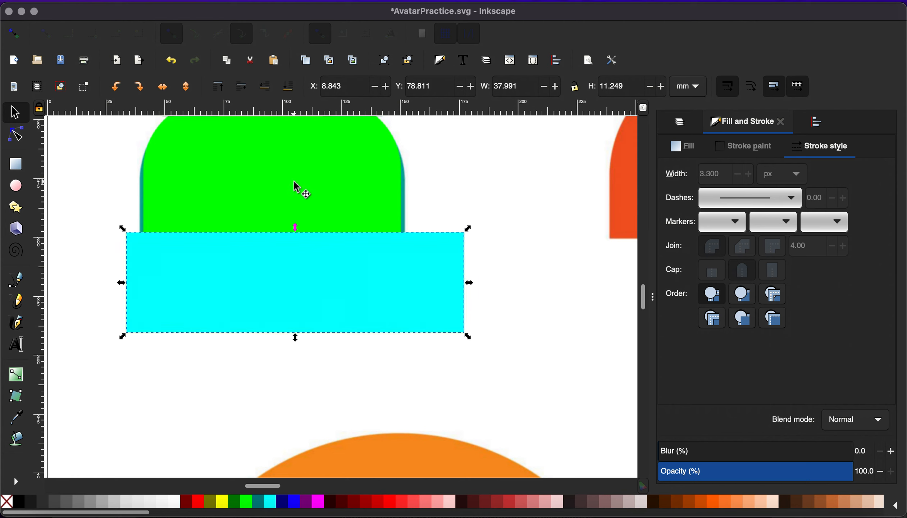
# Subtract the cyan rectangle from the green shirt with the Difference operation to trim it flat at the reference shirt's bottom edge.
pyautogui.keyDown('shift'); pyautogui.click(273, 173); pyautogui.keyUp('shift')
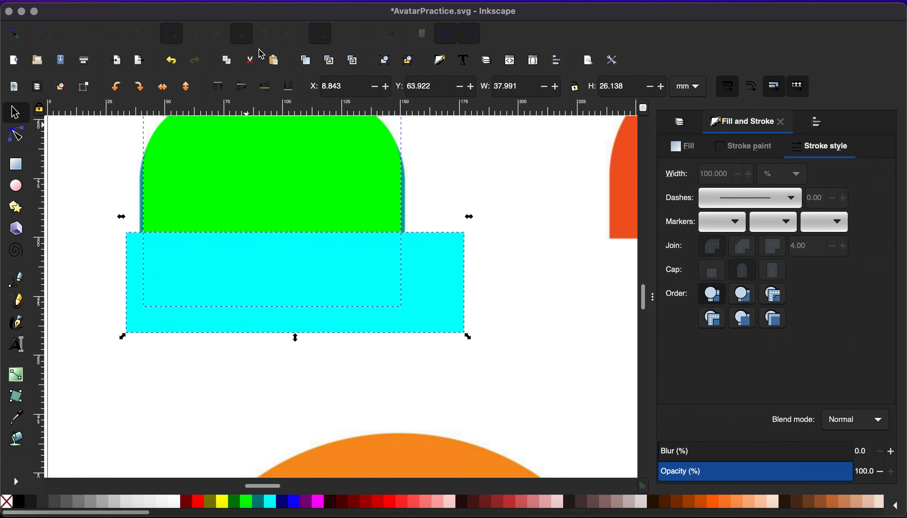
pyautogui.click(250, 1)
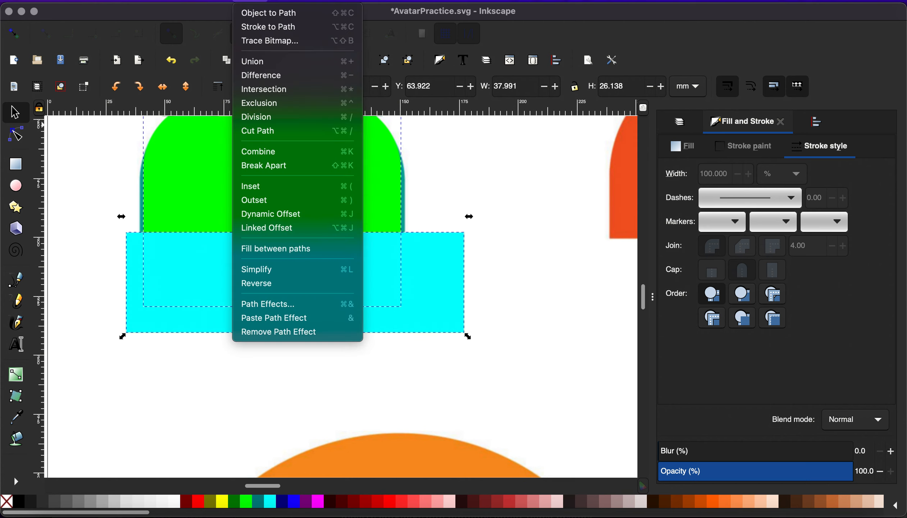
pyautogui.click(260, 74)
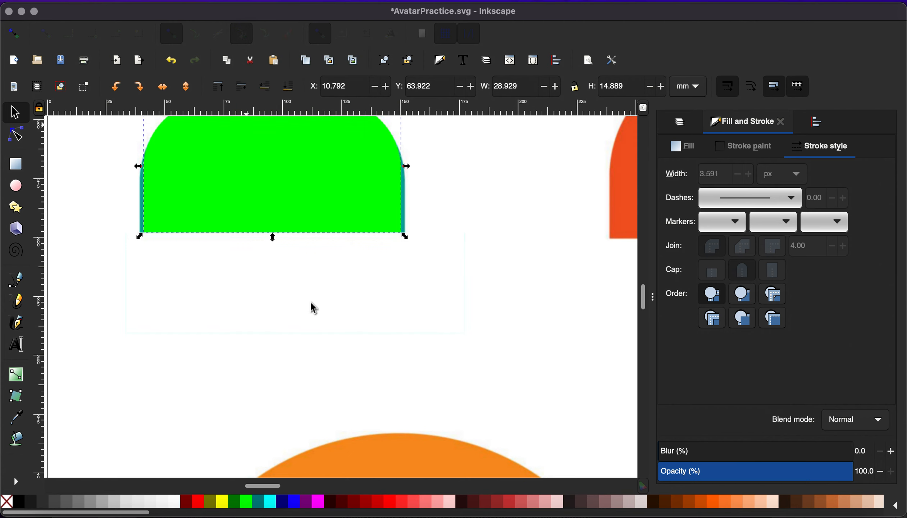
pyautogui.click(314, 308)
# Fill the trimmed shirt with dark green and send it to the back, behind the neck and collar.
pyautogui.scroll(5, 314, 308)
pyautogui.click(293, 333)
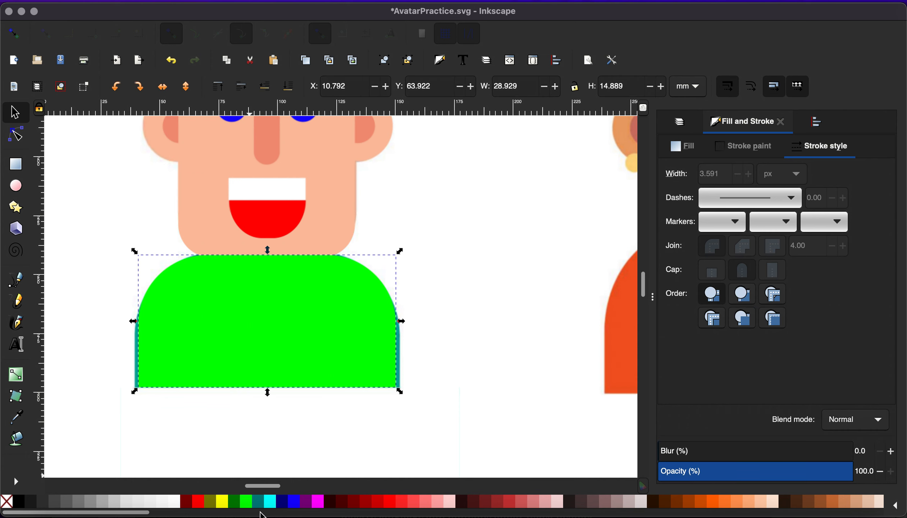
pyautogui.hscroll(15, 297, 503)
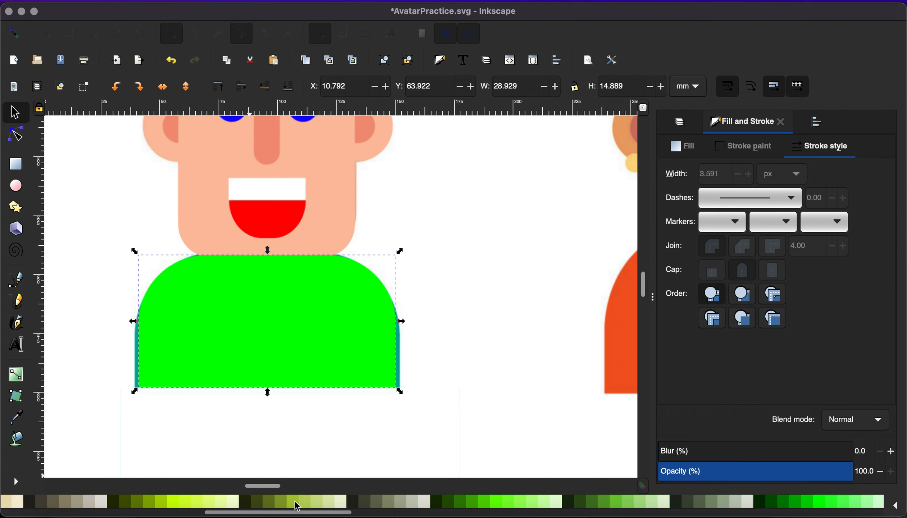
pyautogui.click(442, 503)
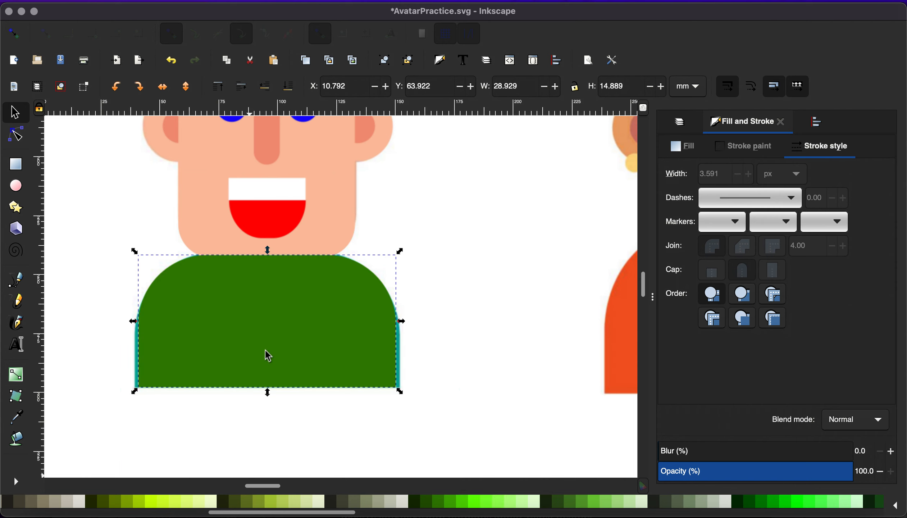
pyautogui.click(291, 94)
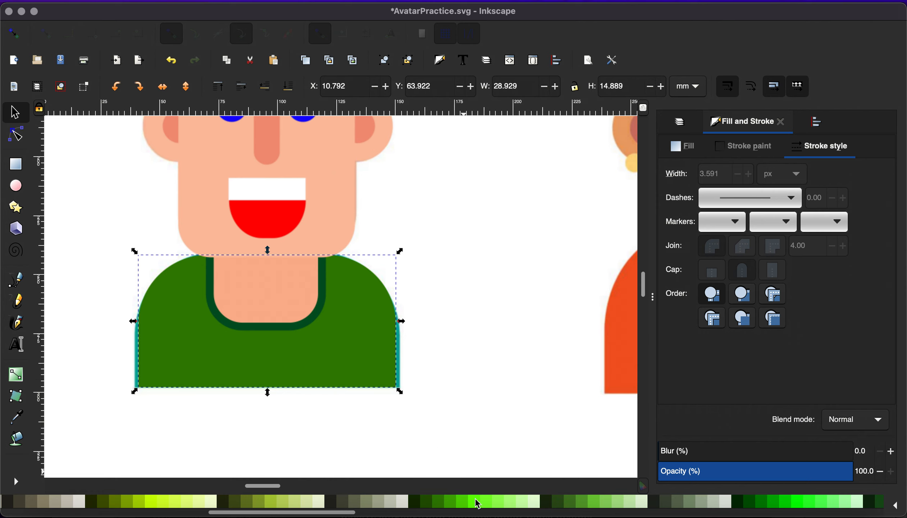
# Recolour the shirt with a cooler medium green that stands out from the dark green collar.
pyautogui.hscroll(10, 575, 506)
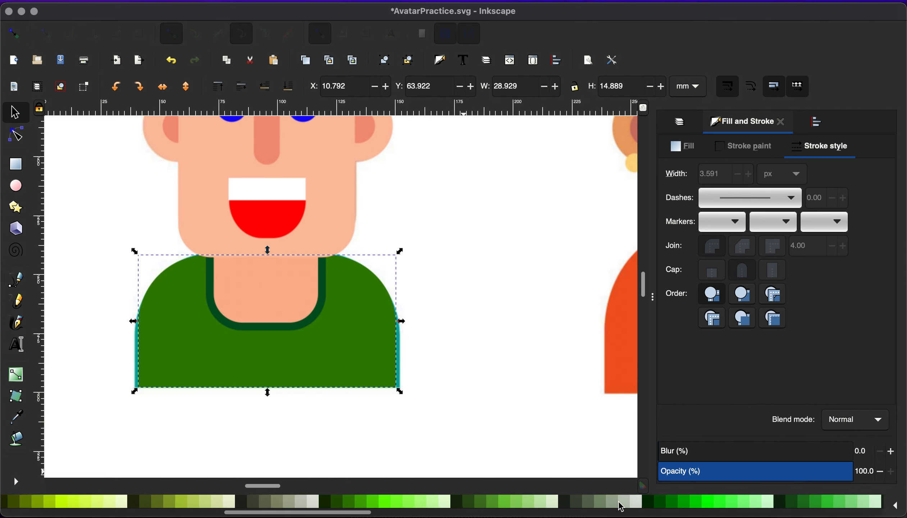
pyautogui.hscroll(4, 621, 506)
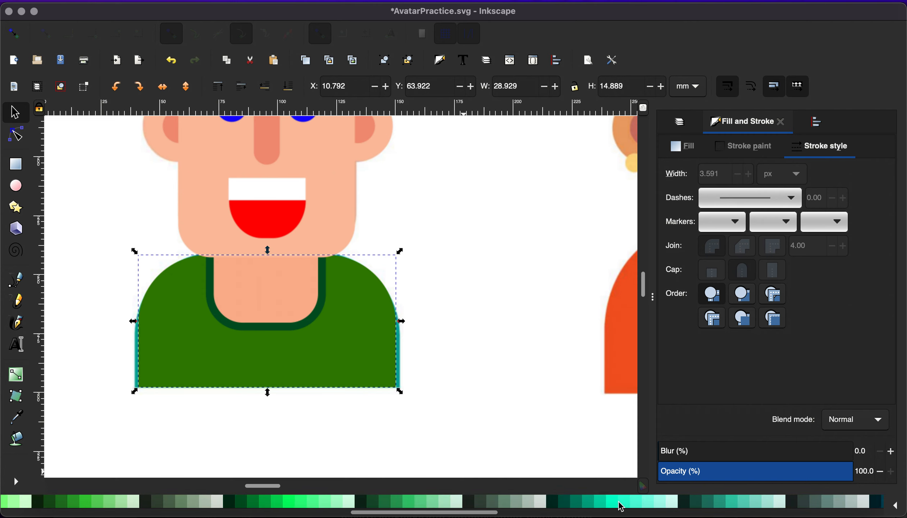
pyautogui.click(402, 506)
pyautogui.click(415, 506)
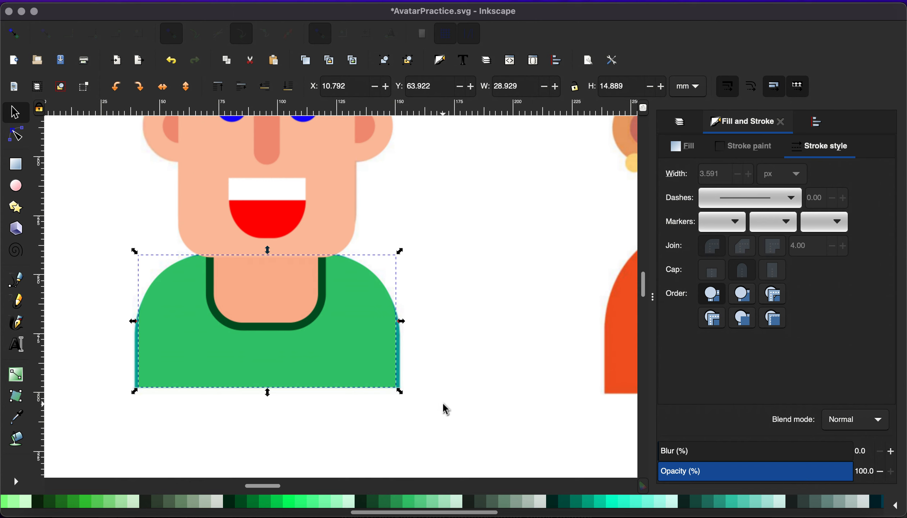
pyautogui.scroll(-3, 475, 369)
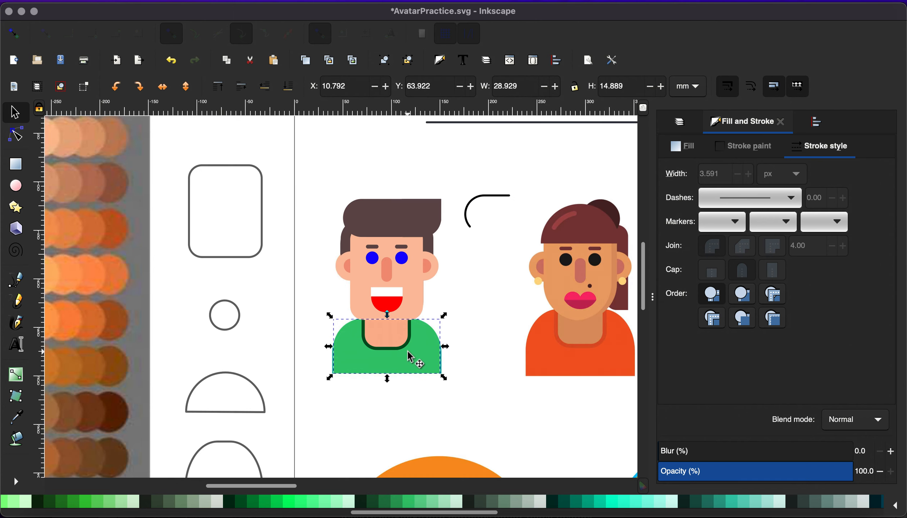
pyautogui.click(399, 502)
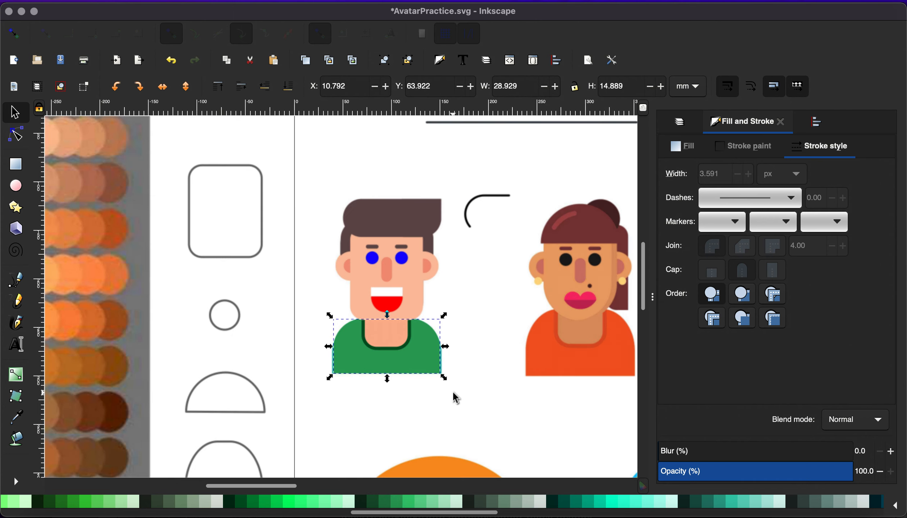
pyautogui.scroll(3, 453, 392)
pyautogui.scroll(3, 452, 392)
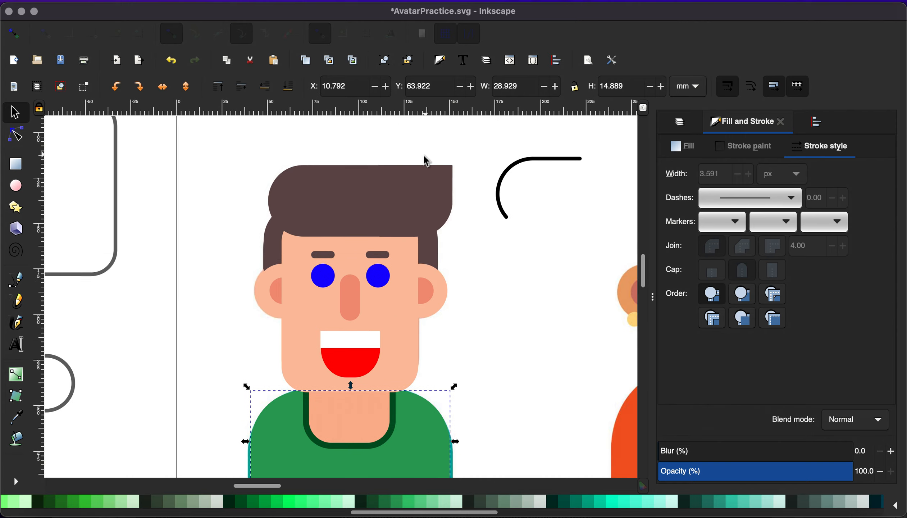
# Duplicate the head rectangle in front of the face and offset the copy up and left to about X 14.1 mm, Y 37.2 mm.
pyautogui.scroll(-5, 426, 157)
pyautogui.scroll(-3, 424, 161)
pyautogui.hscroll(5, 426, 178)
pyautogui.scroll(3, 426, 178)
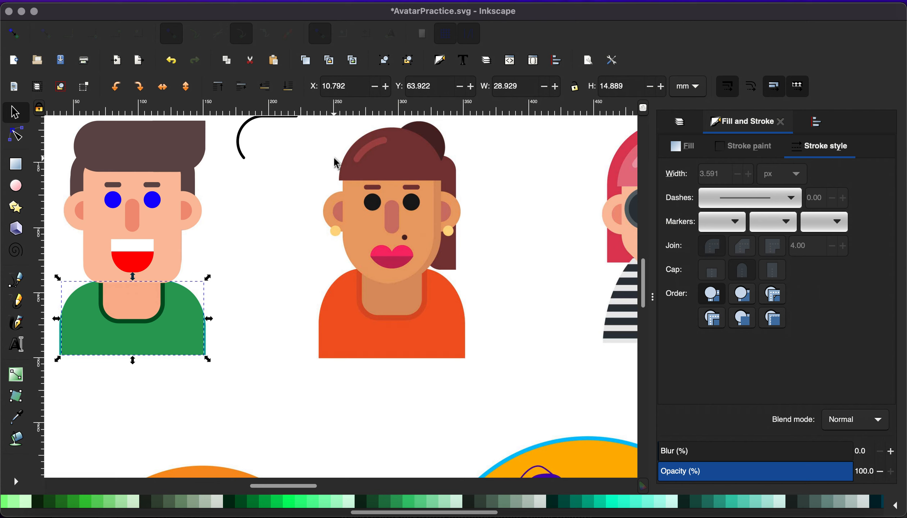
pyautogui.click(159, 249)
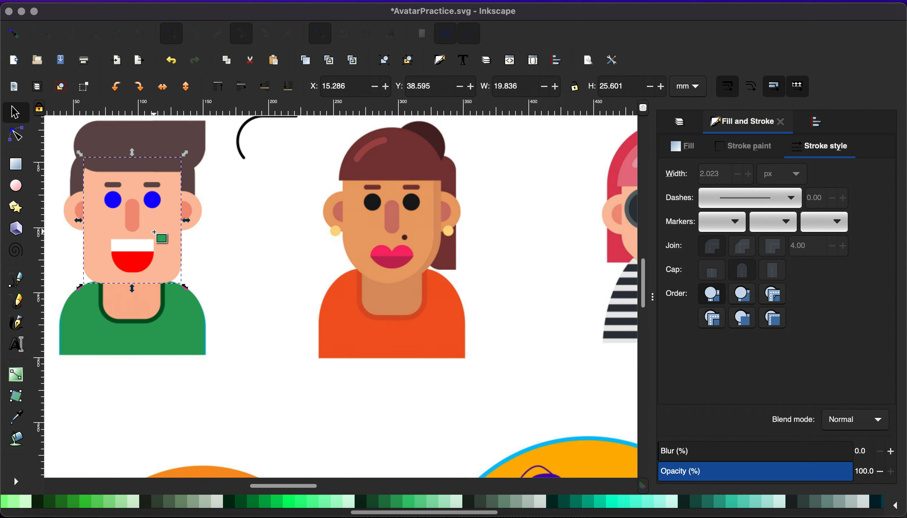
pyautogui.press('r')
pyautogui.scroll(1, 156, 234)
pyautogui.scroll(2, 155, 233)
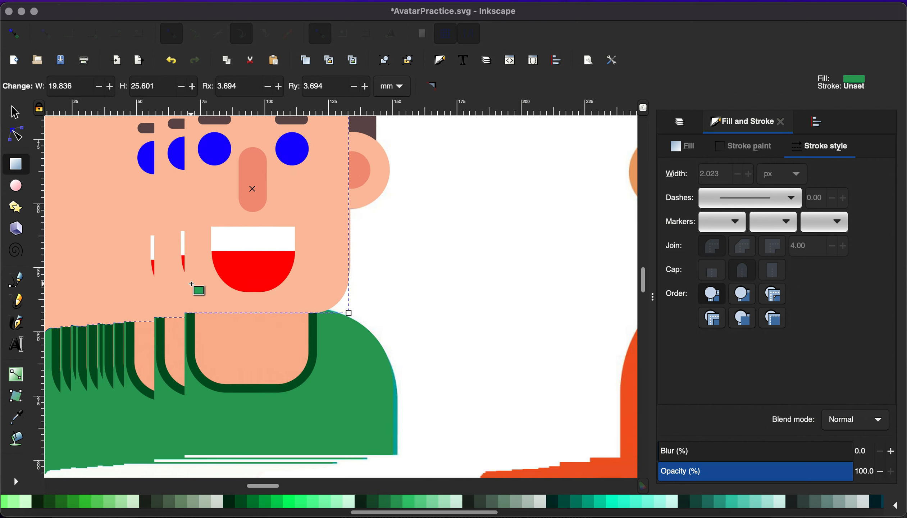
pyautogui.click(13, 111)
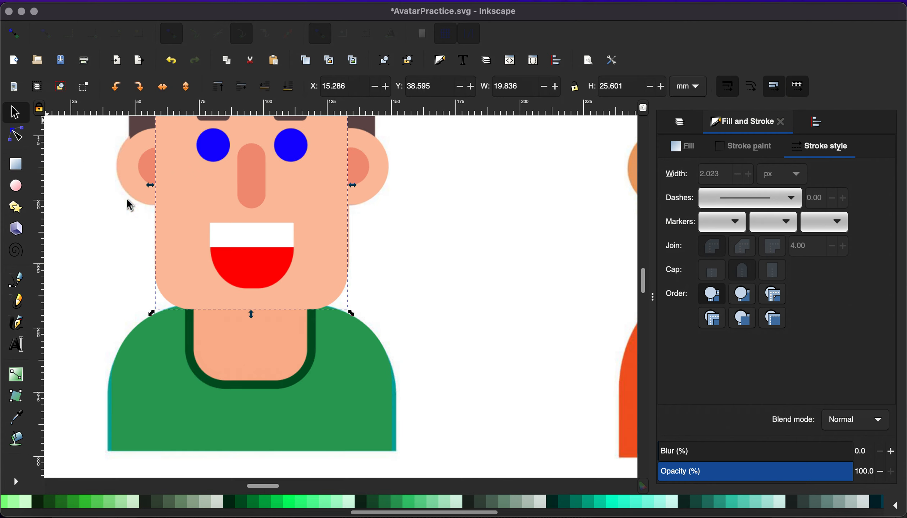
pyautogui.press('Home')
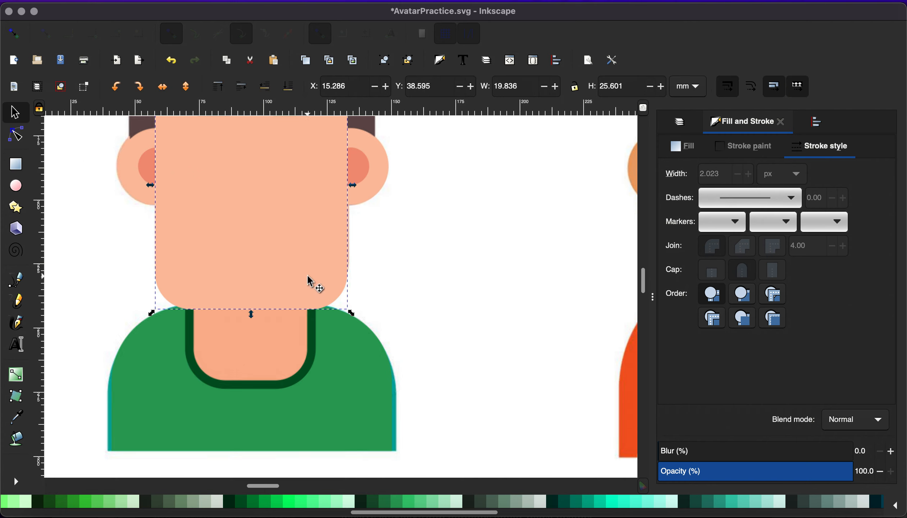
pyautogui.moveTo(309, 277); pyautogui.dragTo(294, 263)
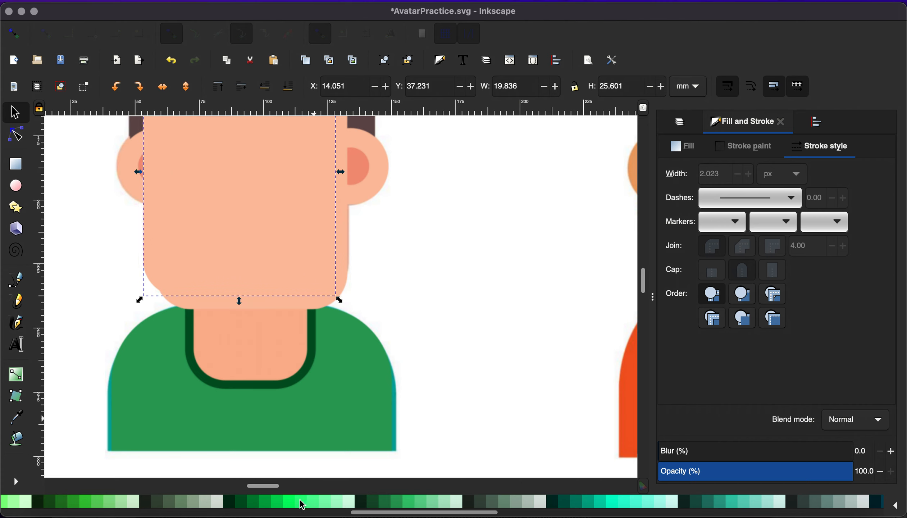
# Fill the head copy with bright green and move it to about X 14.4 mm, Y 37.8 mm for a thinner offset.
pyautogui.click(301, 504)
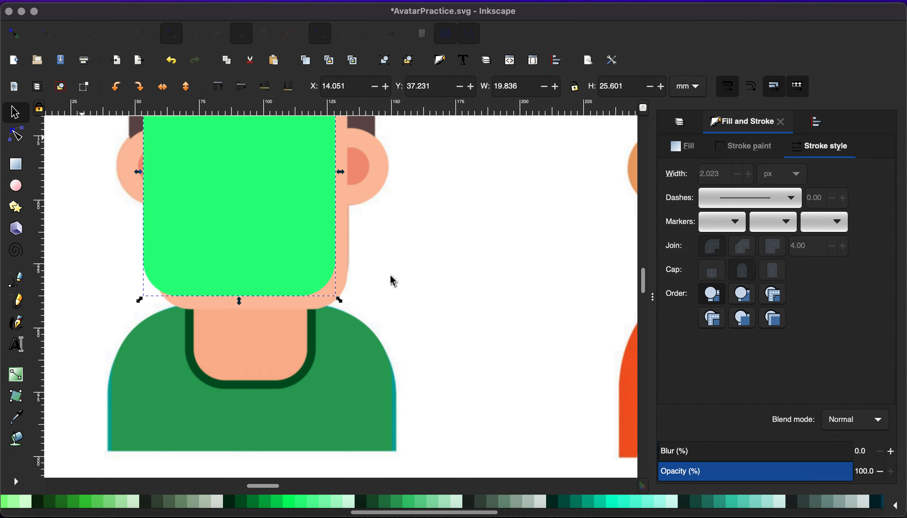
pyautogui.click(374, 275)
pyautogui.click(264, 243)
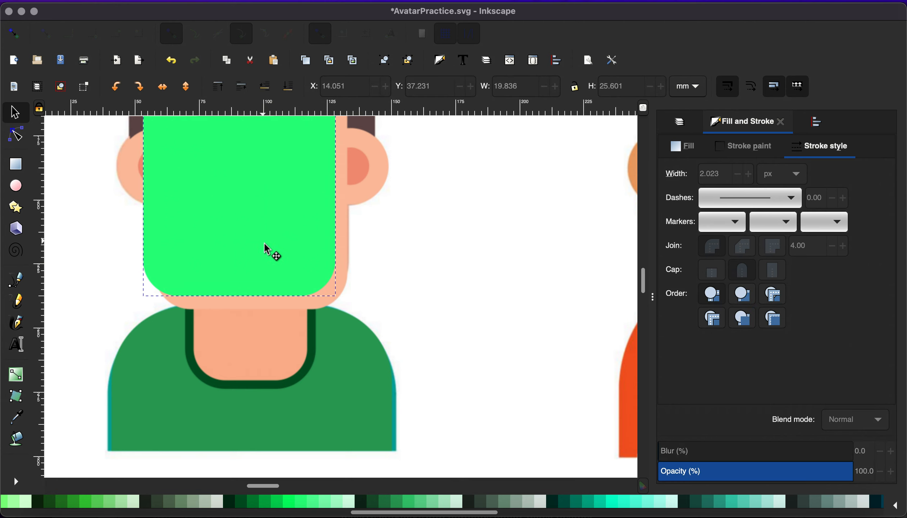
pyautogui.moveTo(265, 244); pyautogui.dragTo(267, 246)
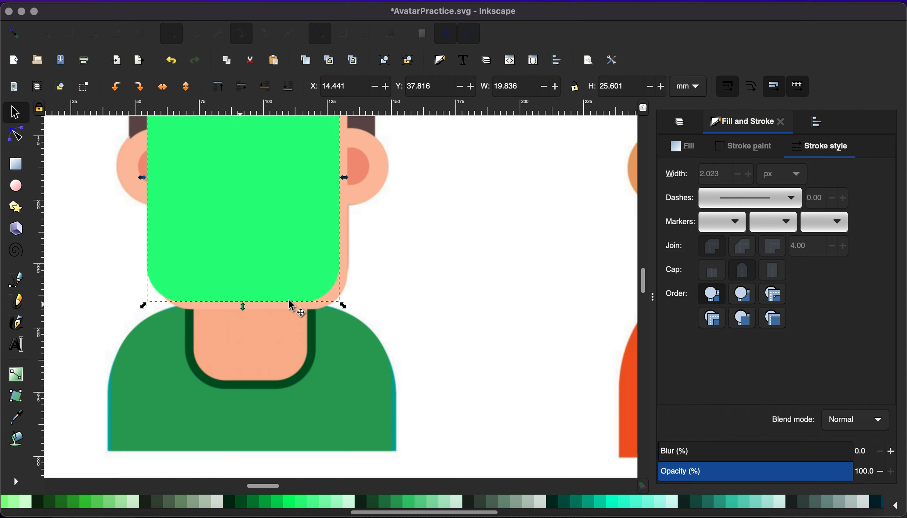
pyautogui.scroll(5, 341, 301)
pyautogui.hscroll(2, 340, 301)
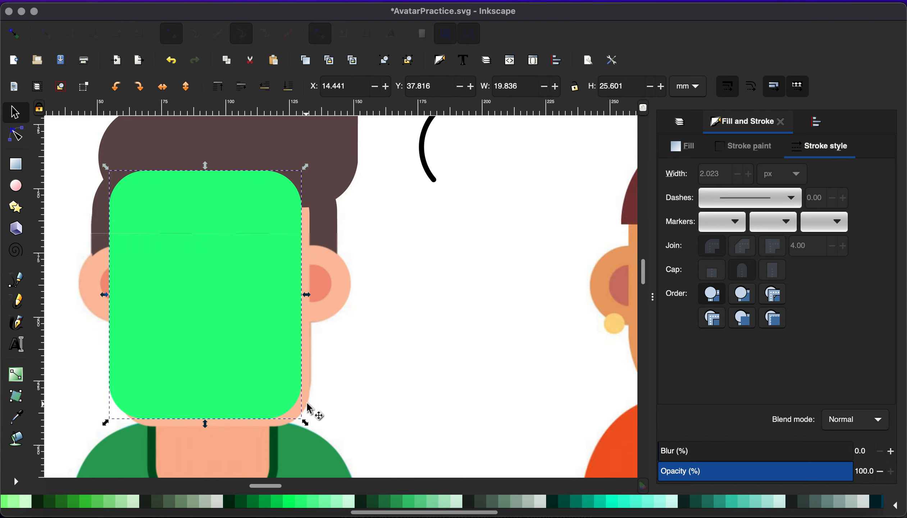
# Subtract the bright green copy from the head shape with Difference, leaving a thin shadow sliver along the face's right and bottom edges.
pyautogui.click(309, 378)
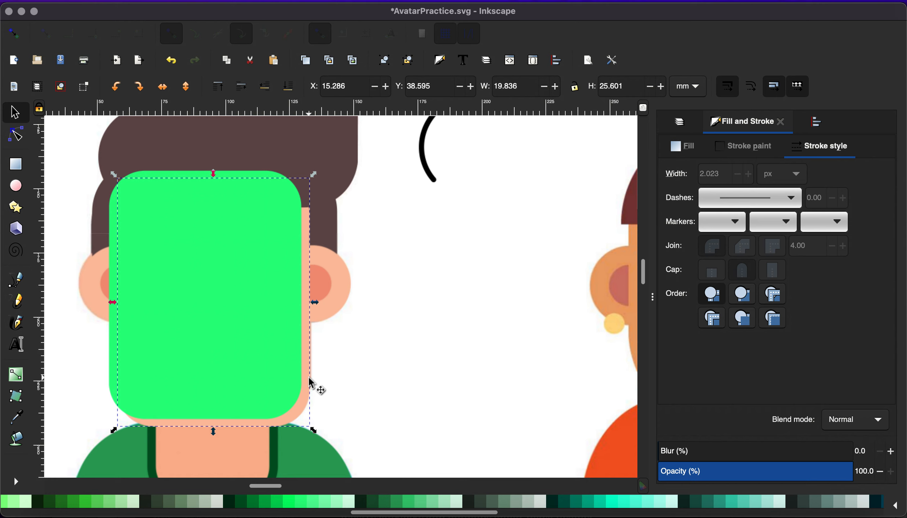
pyautogui.click(347, 373)
pyautogui.click(308, 374)
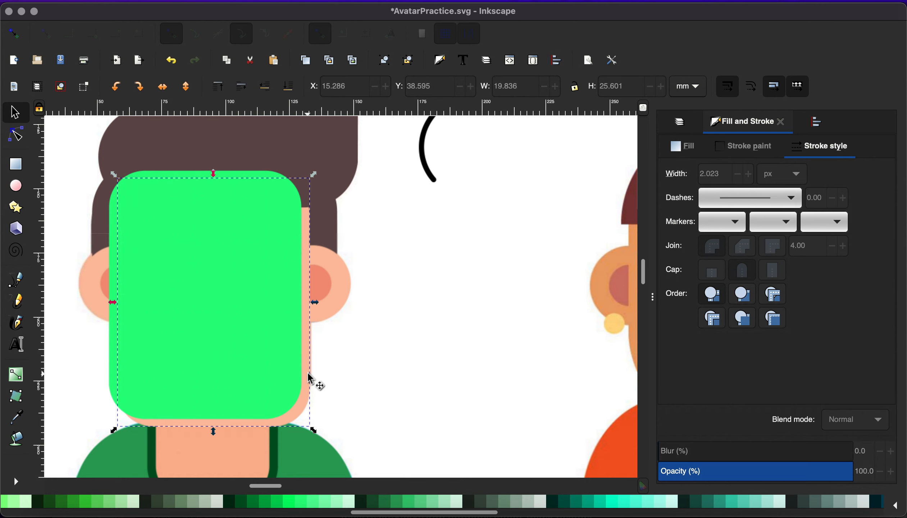
pyautogui.keyDown('shift'); pyautogui.click(267, 357); pyautogui.keyUp('shift')
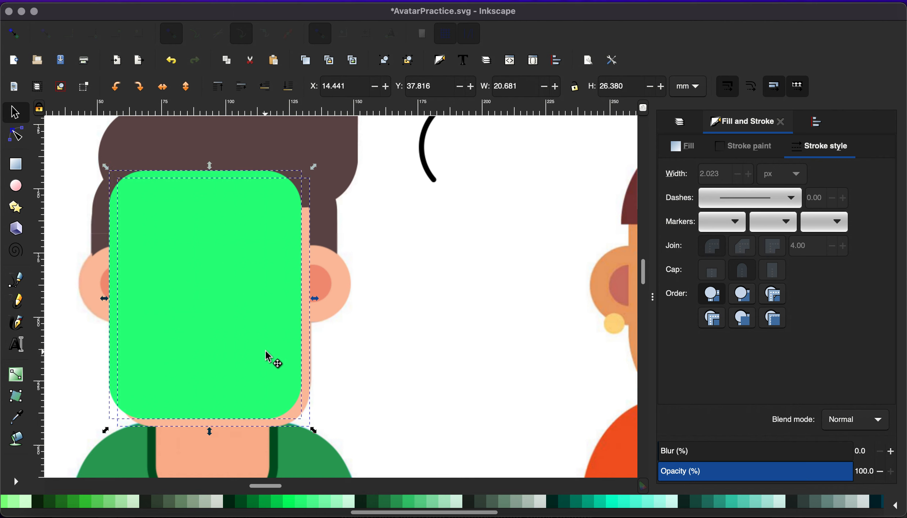
pyautogui.click(250, 1)
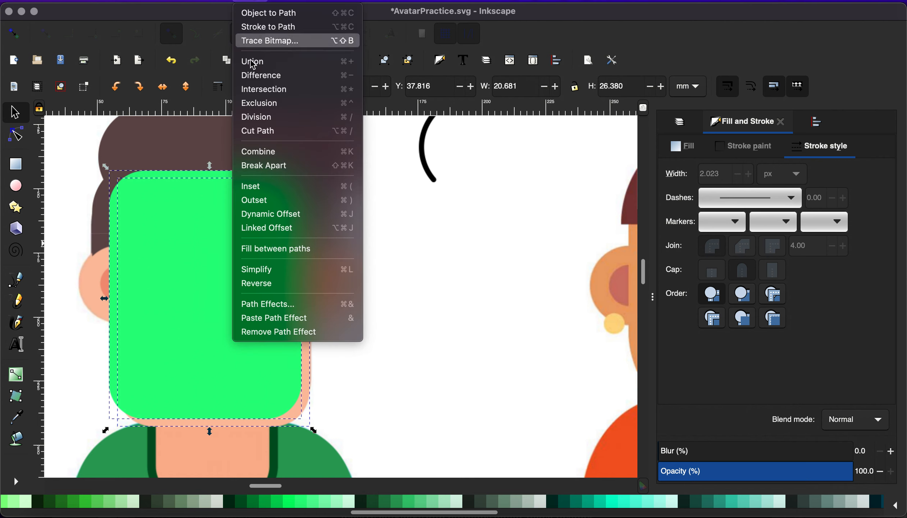
pyautogui.click(260, 73)
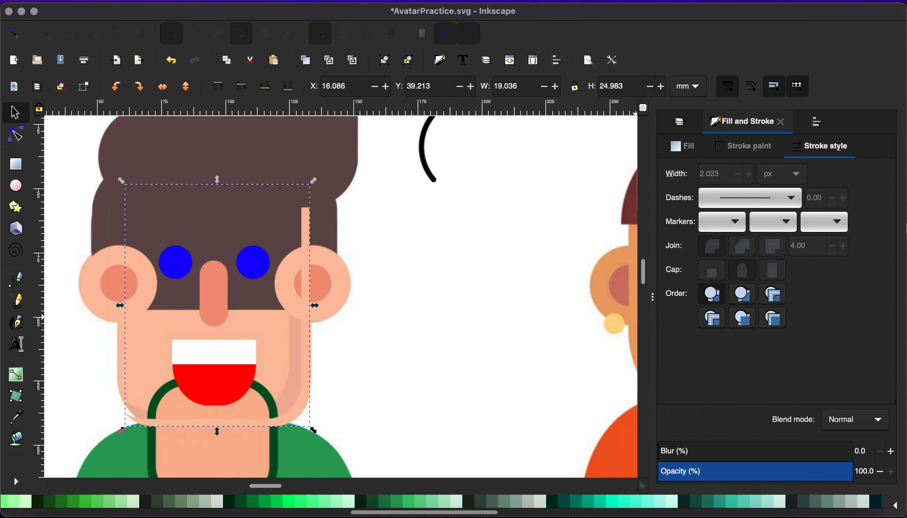
# Paste the full head rectangle back in its original place.
pyautogui.click(383, 386)
pyautogui.click(123, 3)
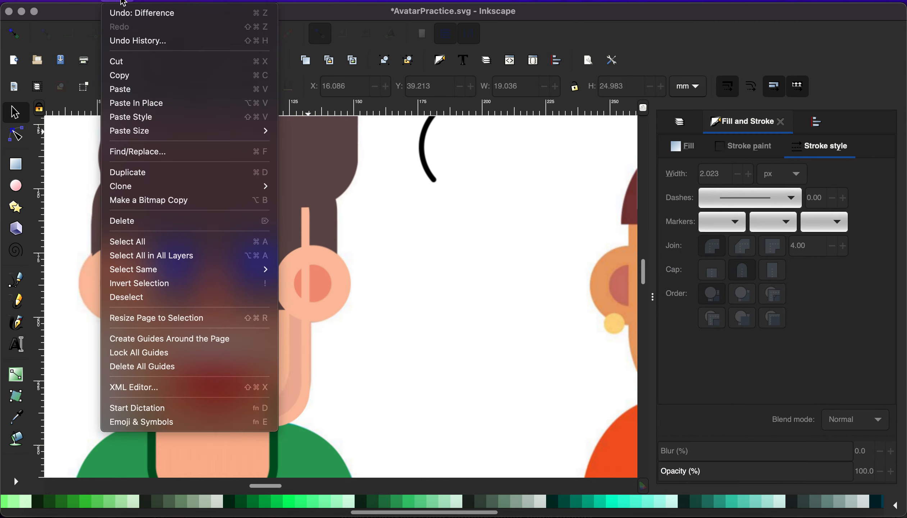
pyautogui.click(157, 103)
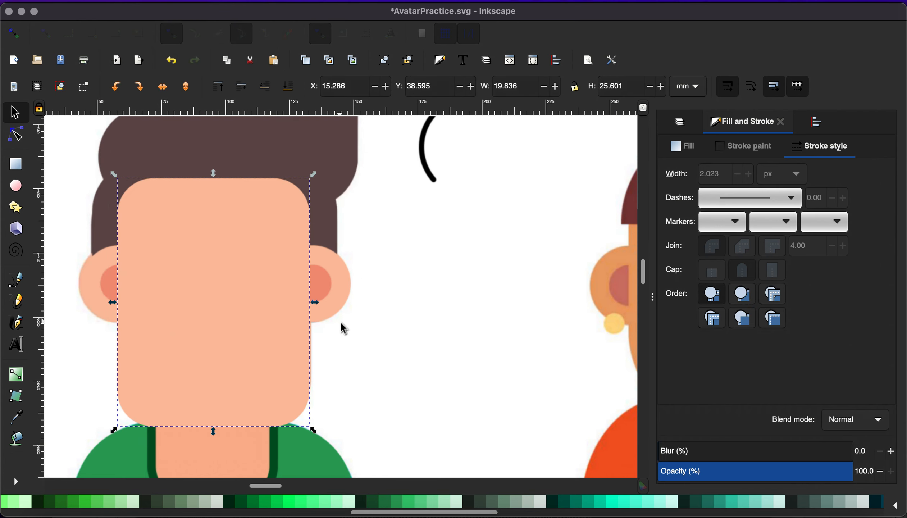
# Restack the pasted head behind the hair, eyebrows, eyes, nose and mouth but above the neck and collar.
pyautogui.click(287, 88)
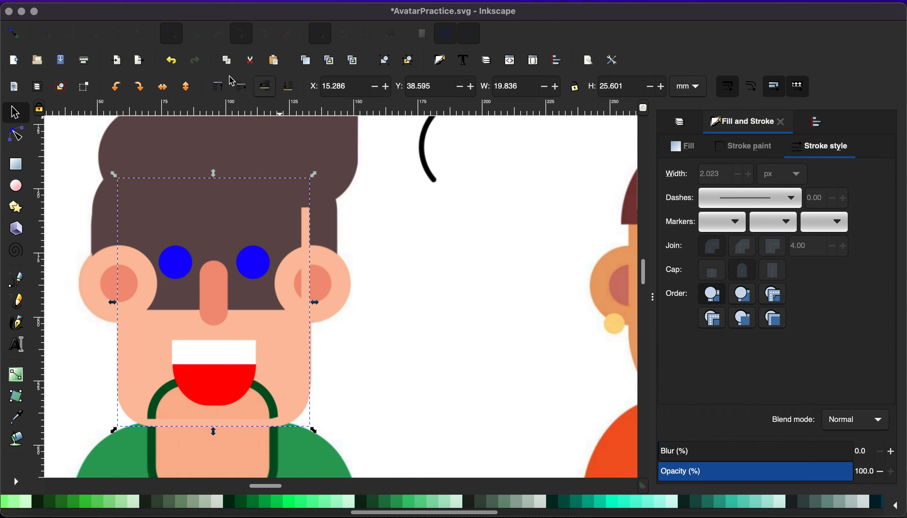
pyautogui.click(266, 87)
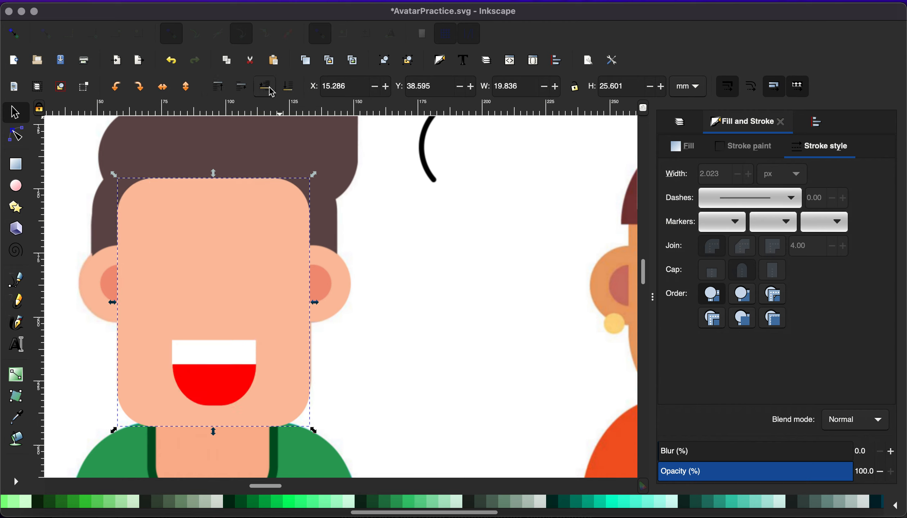
pyautogui.click(266, 87)
pyautogui.click(266, 87)
pyautogui.click(266, 87)
pyautogui.click(266, 87)
pyautogui.click(266, 87)
pyautogui.click(266, 87)
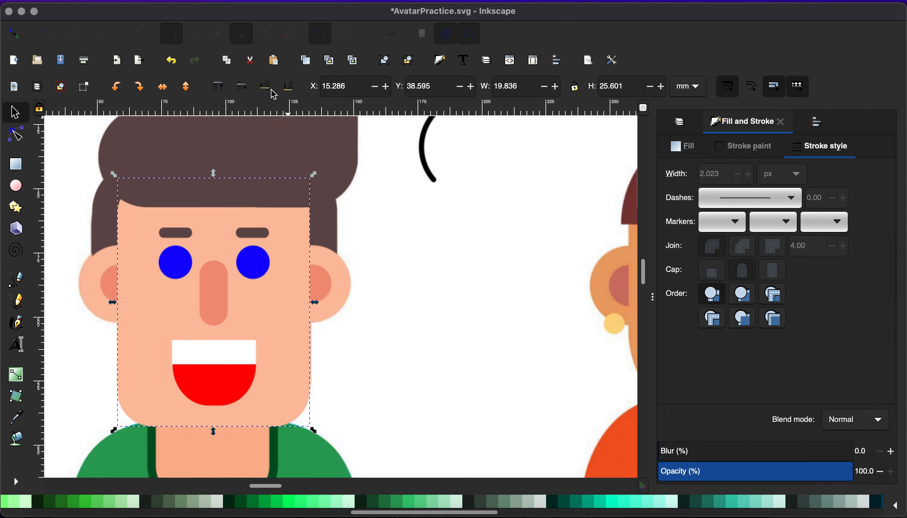
pyautogui.click(270, 89)
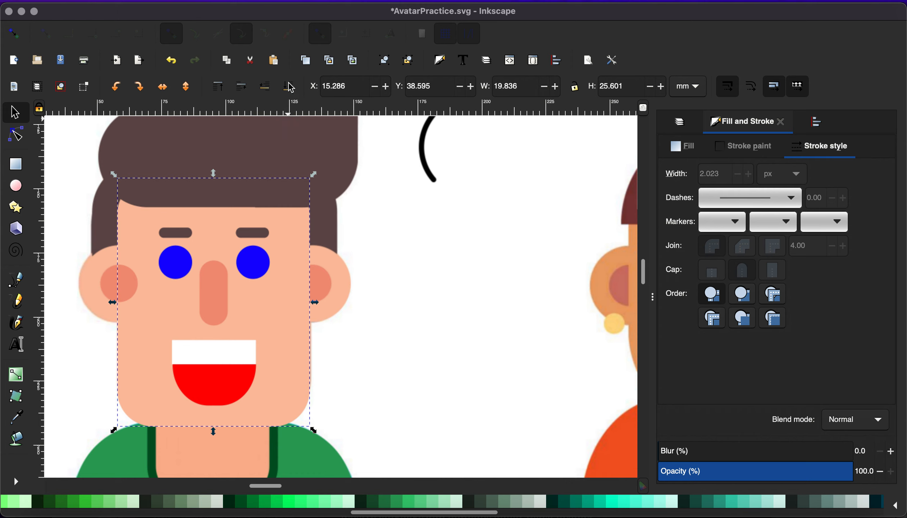
# Select the shadow sliver along the face's edge, try a light green fill and recolour it with the face's skin tone.
pyautogui.click(304, 367)
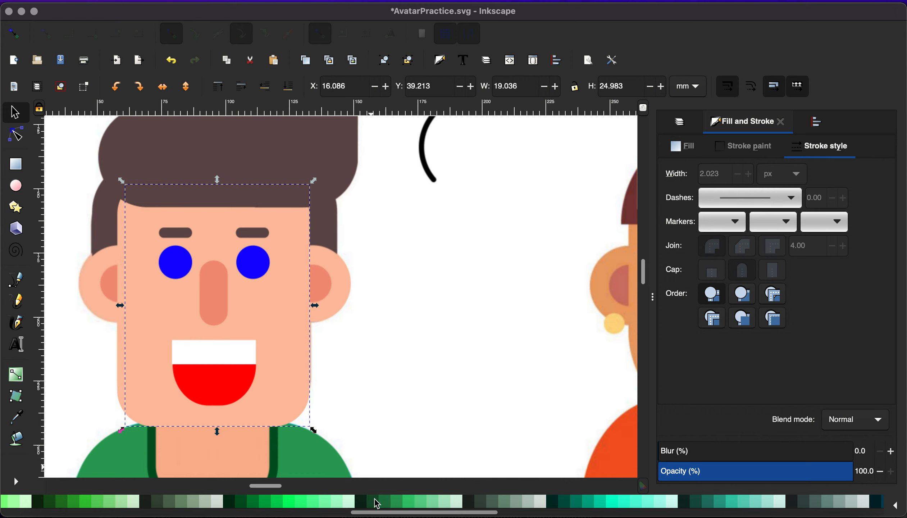
pyautogui.keyDown('shift'); pyautogui.click(326, 504); pyautogui.keyUp('shift')
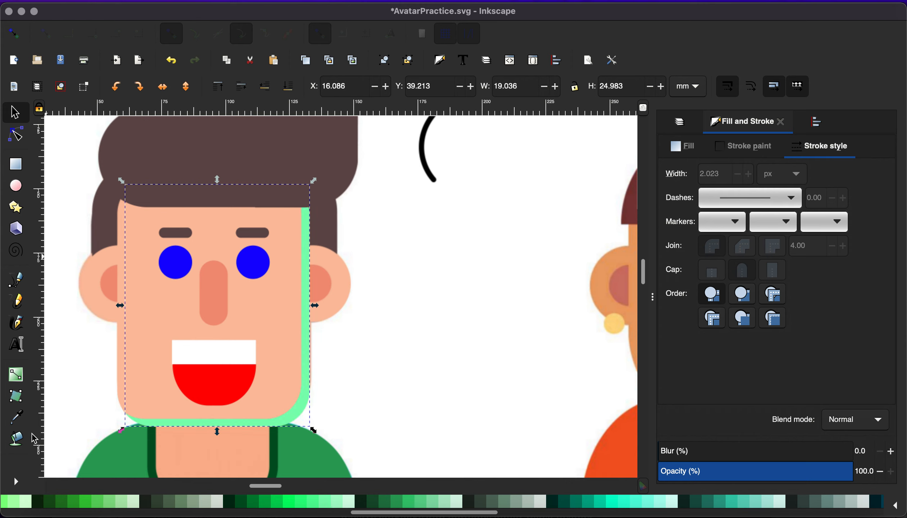
pyautogui.press('d')
pyautogui.keyDown('shift'); pyautogui.click(146, 351); pyautogui.keyUp('shift')
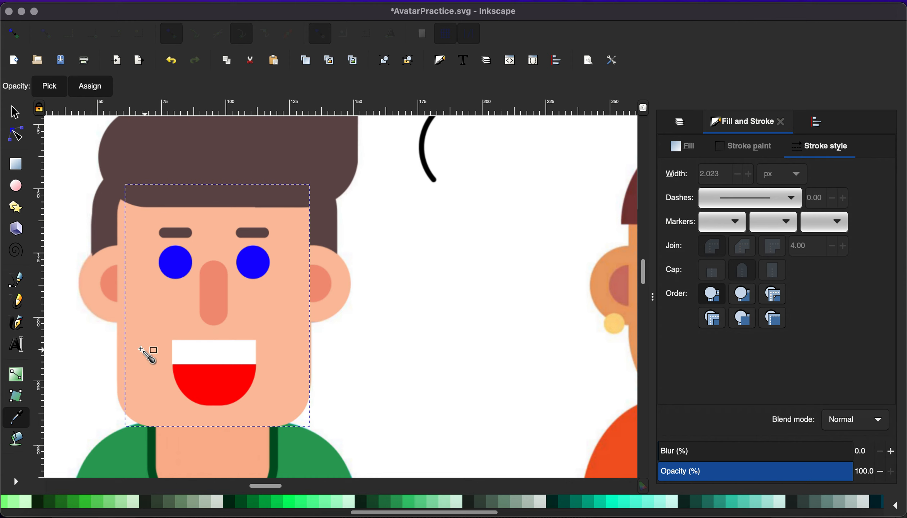
# Fill the shadow sliver with the darker skin tone sampled from the neck, fab491ff, and deselect it.
pyautogui.click(15, 113)
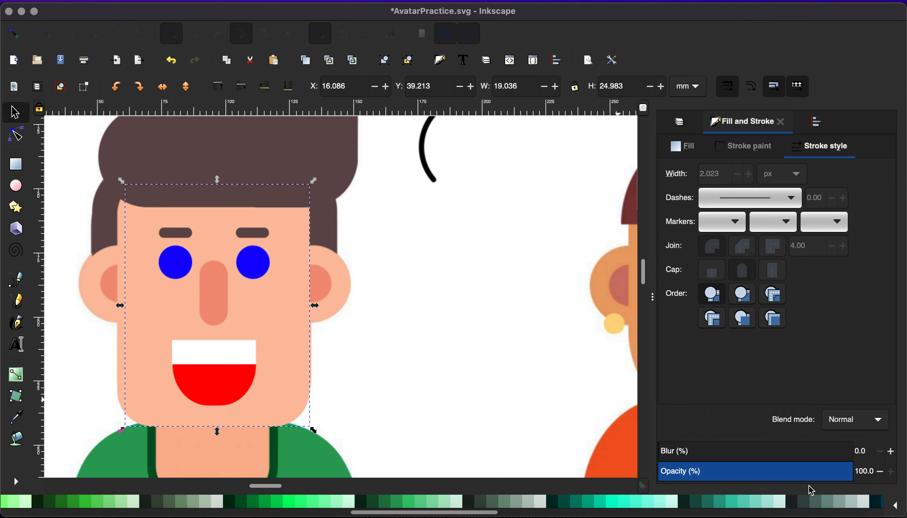
pyautogui.click(744, 149)
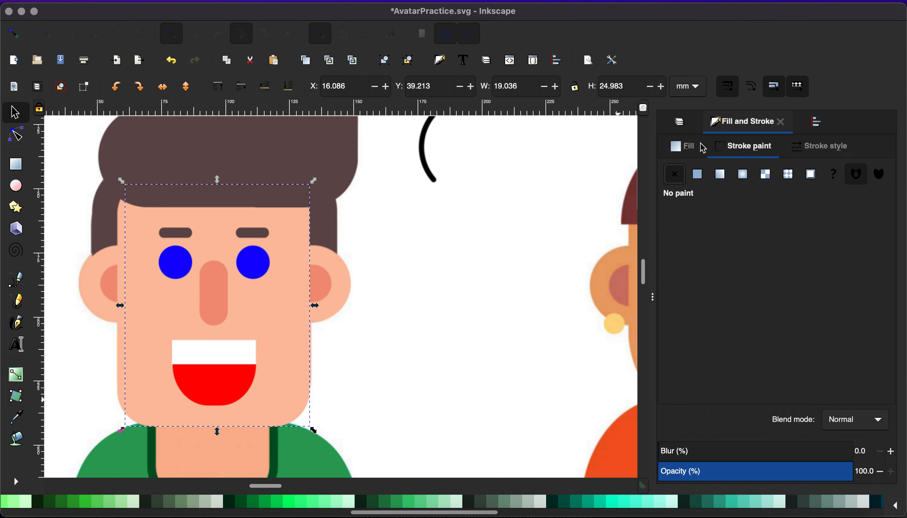
pyautogui.click(702, 147)
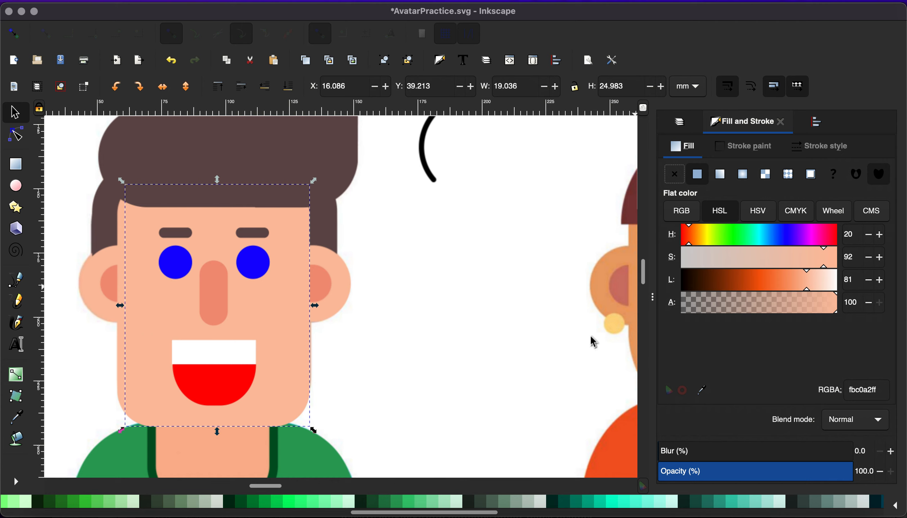
pyautogui.press('d')
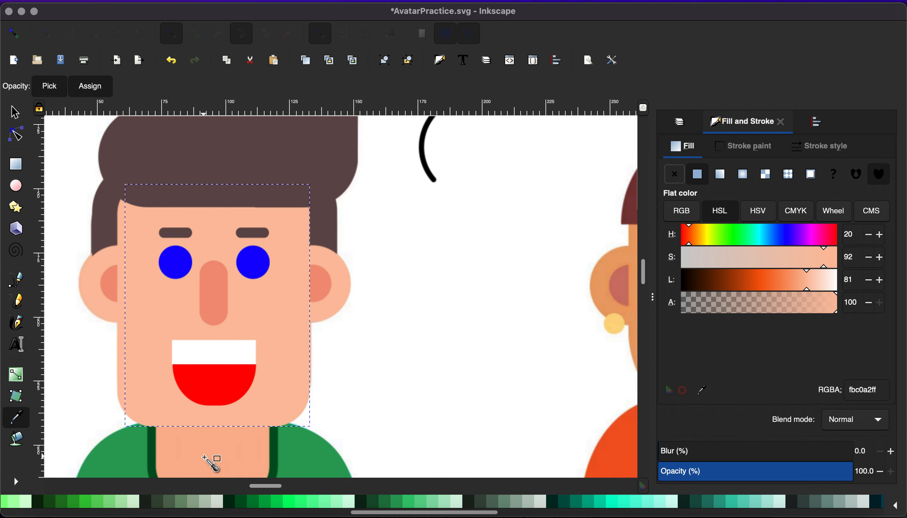
pyautogui.click(204, 457)
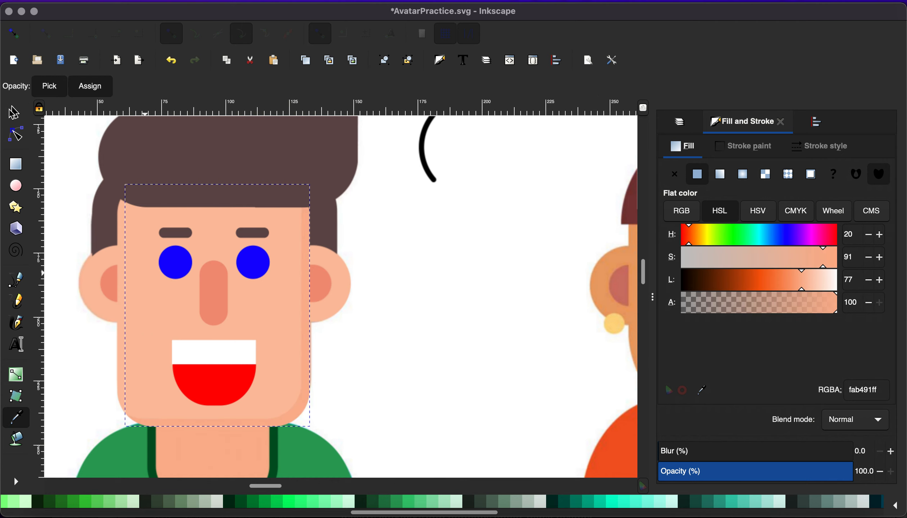
pyautogui.press('s')
pyautogui.click(445, 305)
# Draw an ellipse of about 3.6 mm radius beside the second avatar's jaw and make it a whole circle.
pyautogui.keyDown('ctrl'); pyautogui.scroll(-3, 446, 305); pyautogui.keyUp('ctrl')
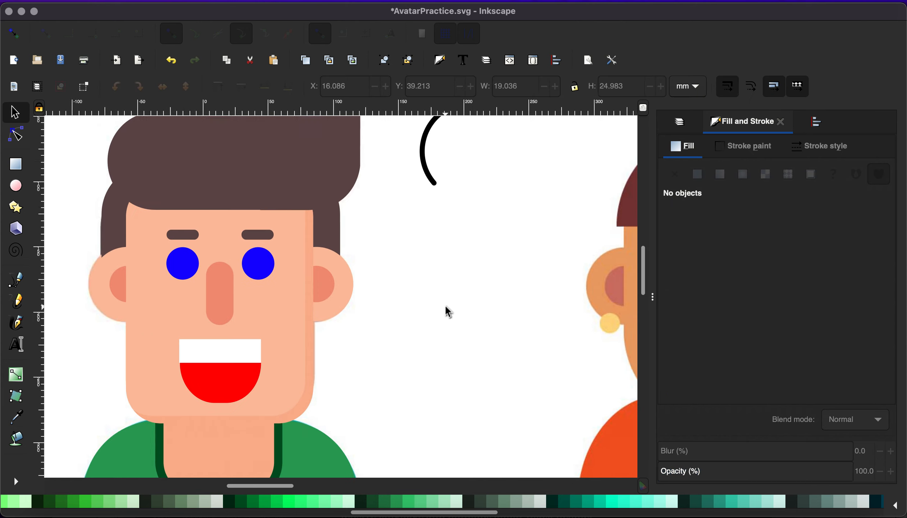
pyautogui.scroll(-5, 445, 305)
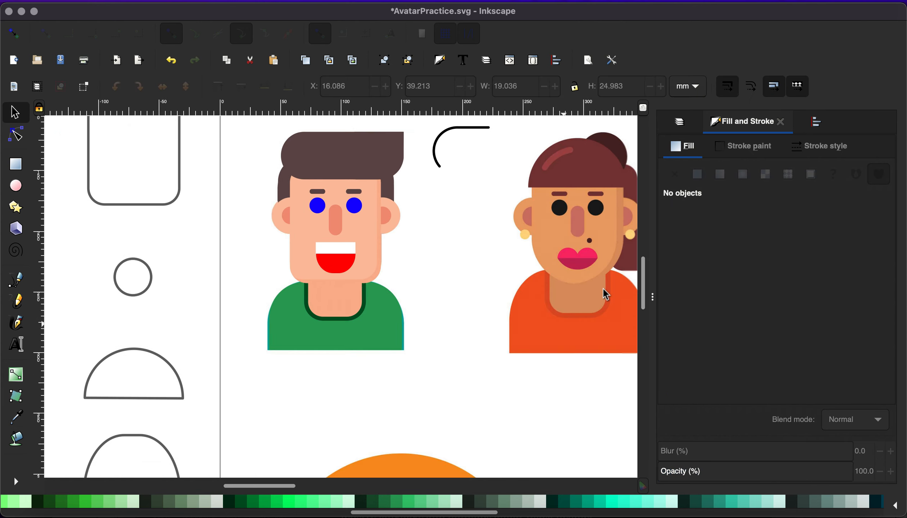
pyautogui.hscroll(5, 603, 289)
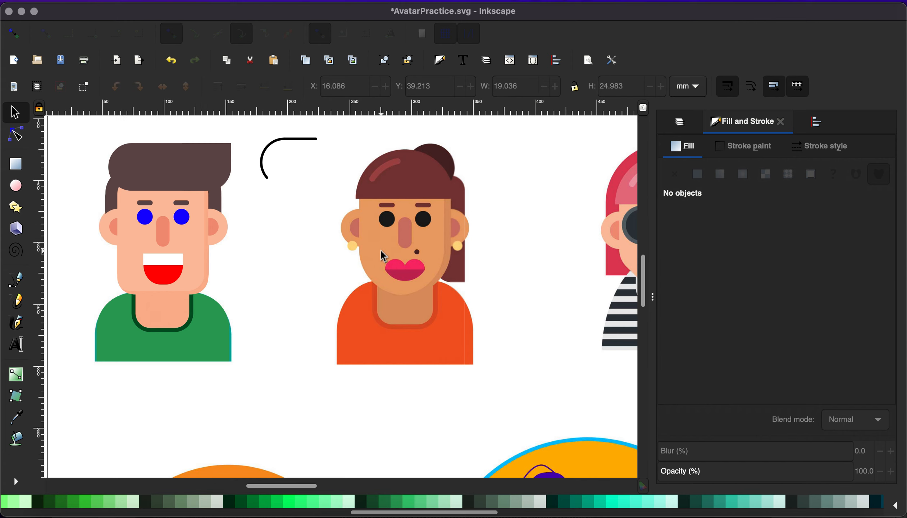
pyautogui.keyDown('ctrl'); pyautogui.scroll(3, 378, 252); pyautogui.keyUp('ctrl')
pyautogui.scroll(5, 509, 287)
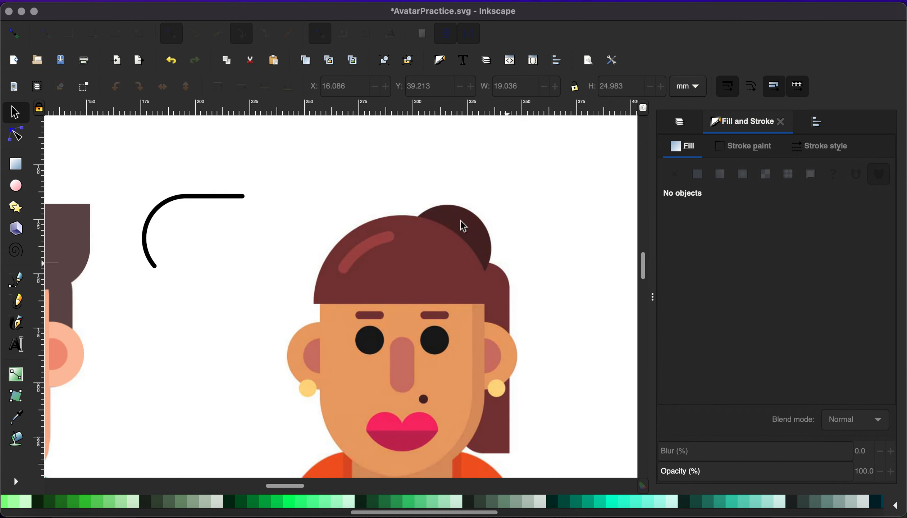
pyautogui.scroll(-12, 363, 186)
pyautogui.scroll(3, 363, 185)
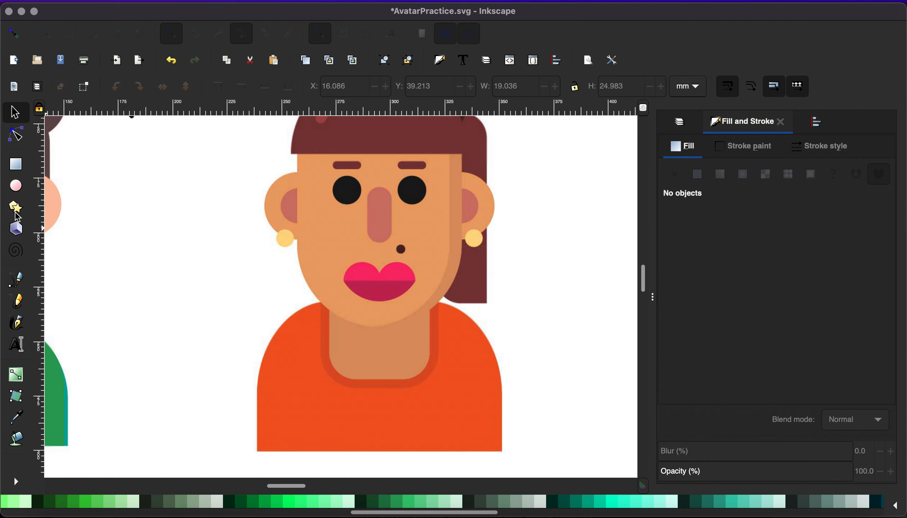
pyautogui.click(16, 186)
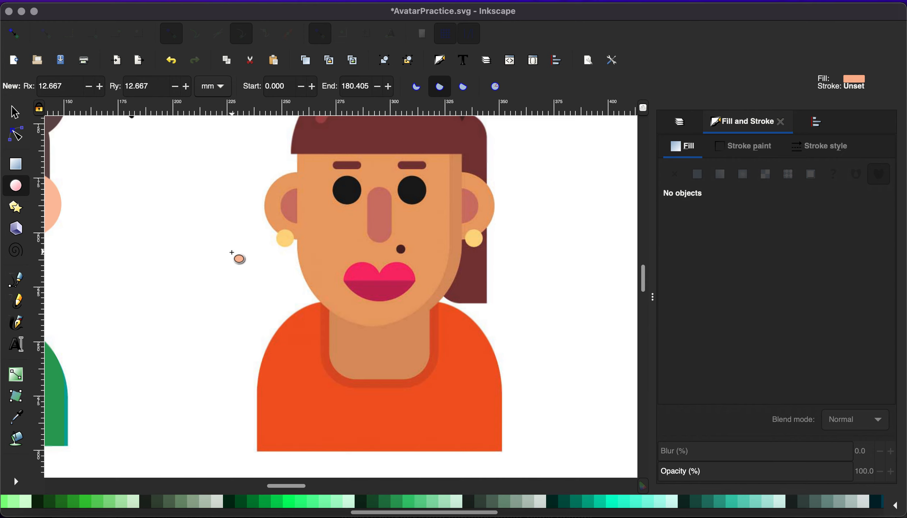
pyautogui.moveTo(231, 253)
pyautogui.mouseDown()
pyautogui.moveTo(269, 304)
pyautogui.moveTo(292, 311)
pyautogui.mouseUp()
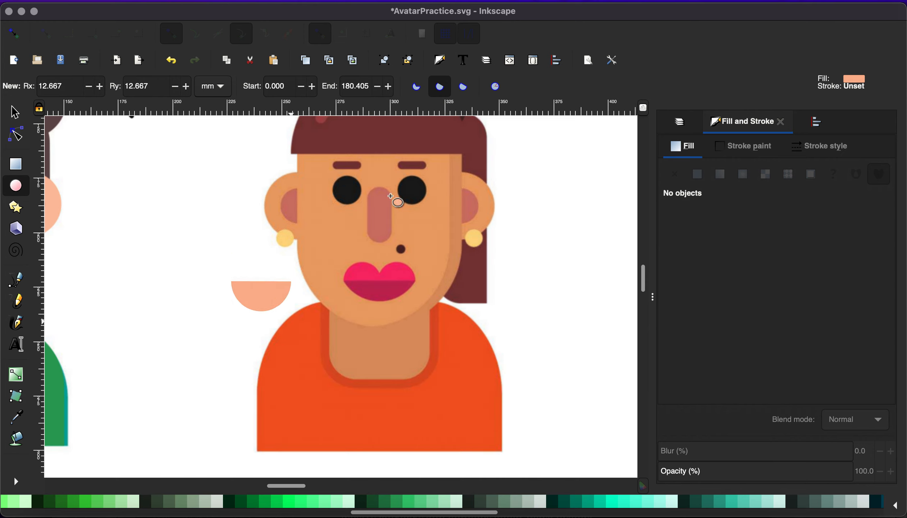
pyautogui.click(509, 88)
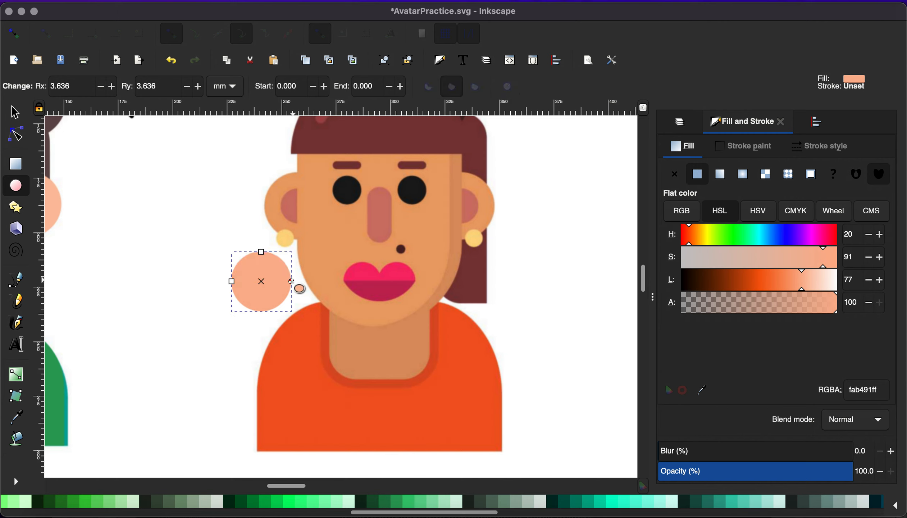
# Cut the circle to an arc ending at about 200.8 degrees and convert the slice to a chord.
pyautogui.moveTo(292, 282); pyautogui.dragTo(234, 270)
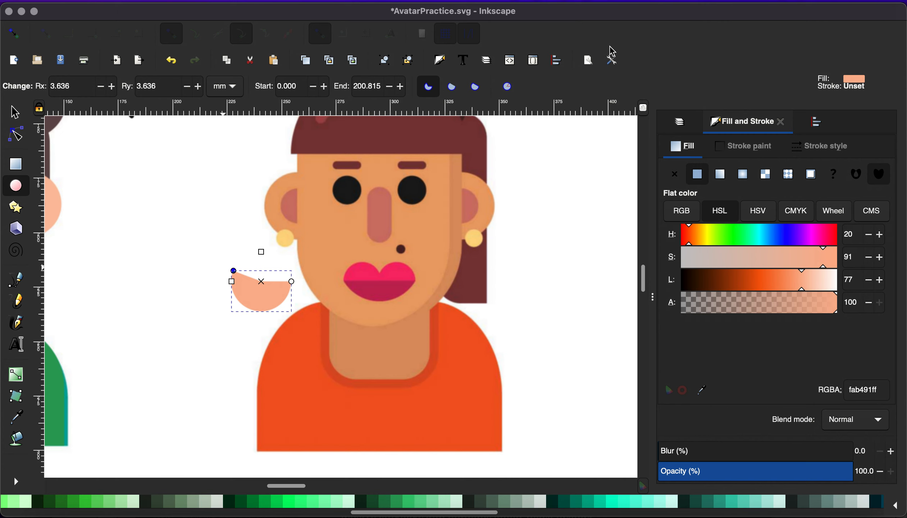
pyautogui.click(476, 88)
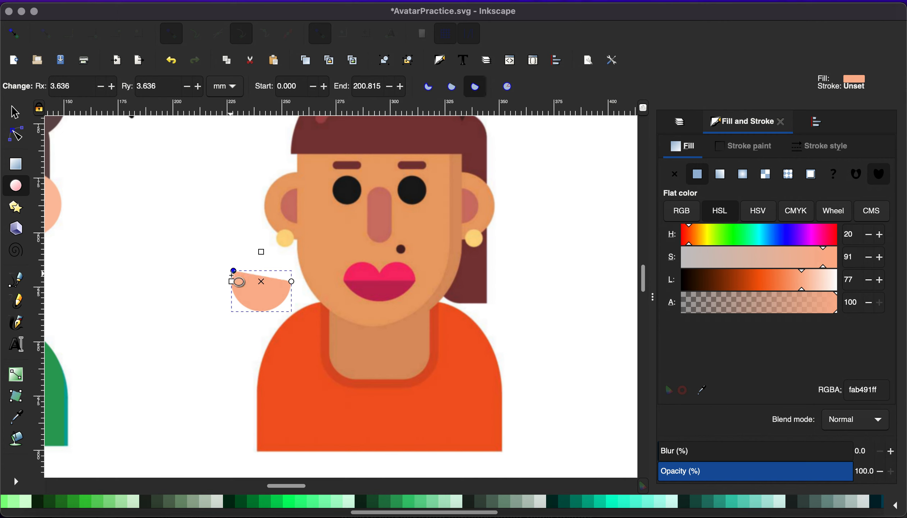
# Adjust the peach arc's end to about 180° to form a half circle, and turn it upside down.
pyautogui.moveTo(234, 271); pyautogui.dragTo(232, 281)
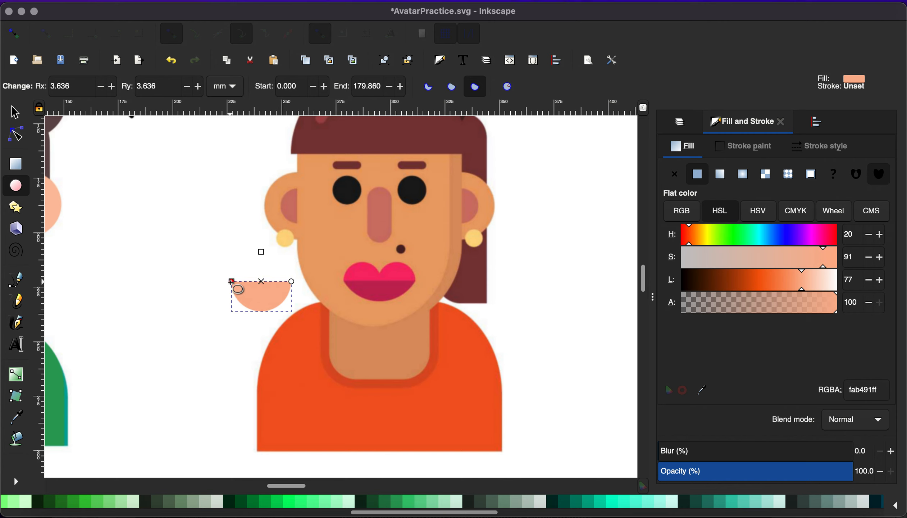
pyautogui.click(12, 106)
pyautogui.scroll(8, 294, 289)
pyautogui.scroll(2, 294, 288)
pyautogui.scroll(-12, 299, 416)
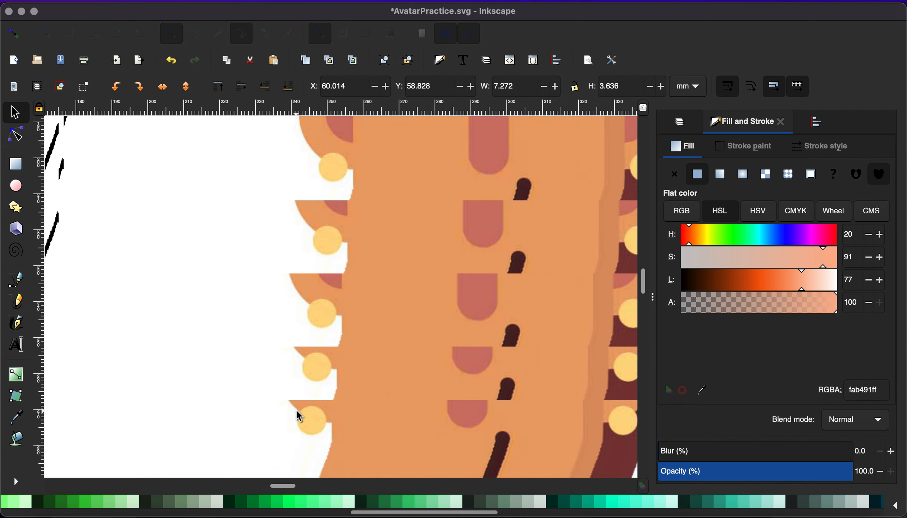
pyautogui.scroll(5, 299, 417)
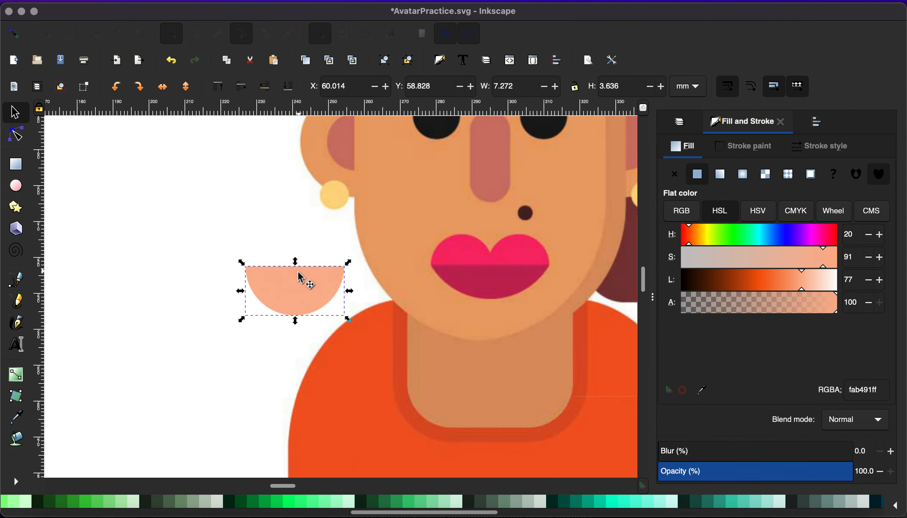
pyautogui.click(296, 283)
pyautogui.moveTo(243, 265); pyautogui.dragTo(358, 330)
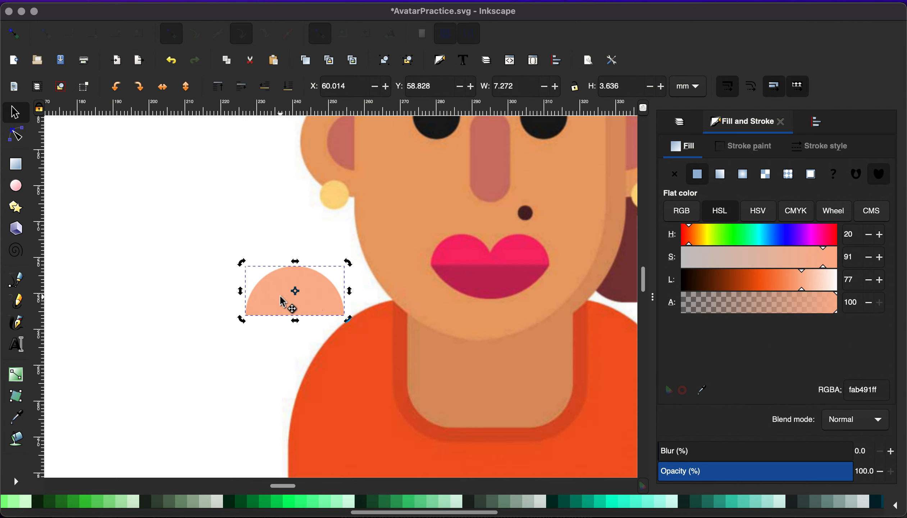
# Place the half circle over the left lobe of the woman's upper lip and scale it to about 4.7 by 2.4 mm.
pyautogui.moveTo(288, 304); pyautogui.dragTo(456, 271)
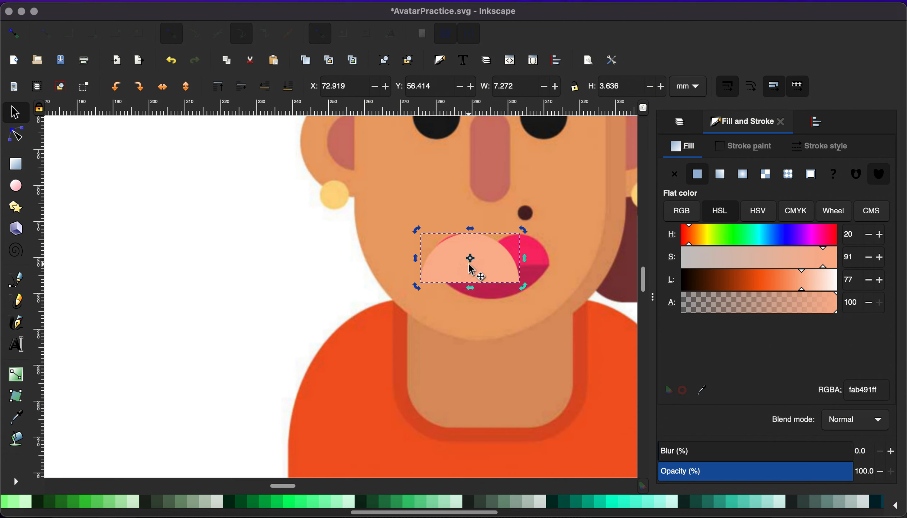
pyautogui.moveTo(527, 294); pyautogui.dragTo(485, 266)
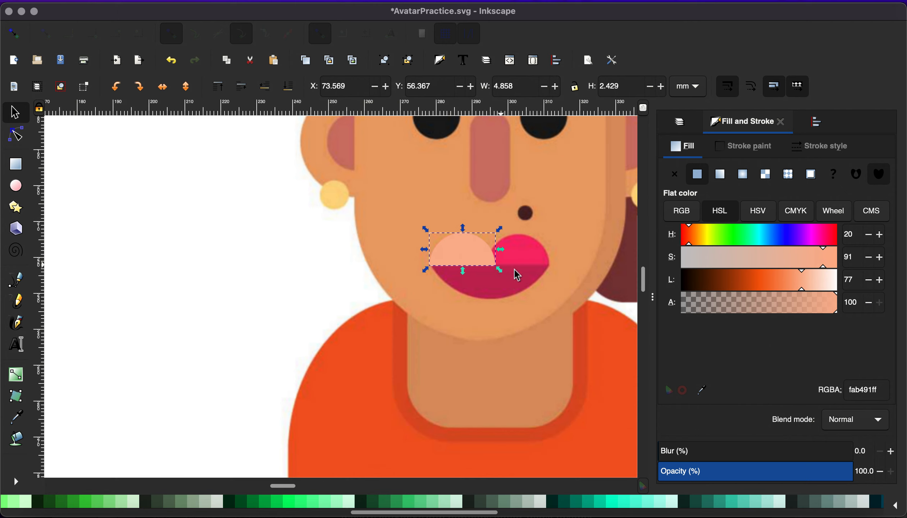
pyautogui.moveTo(498, 271); pyautogui.dragTo(501, 277)
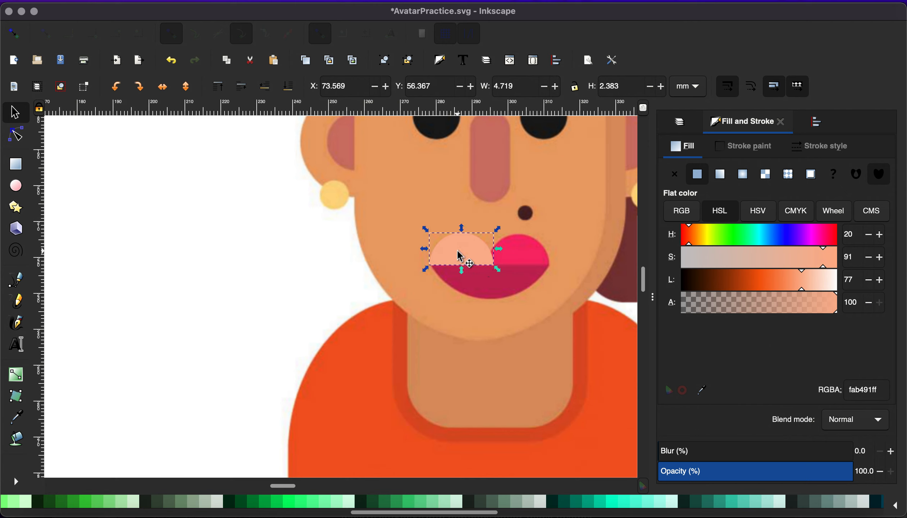
# Place a copy of the half circle over the upper lip's right lobe and fill both with dark green 217844.
pyautogui.moveTo(458, 252); pyautogui.dragTo(517, 256)
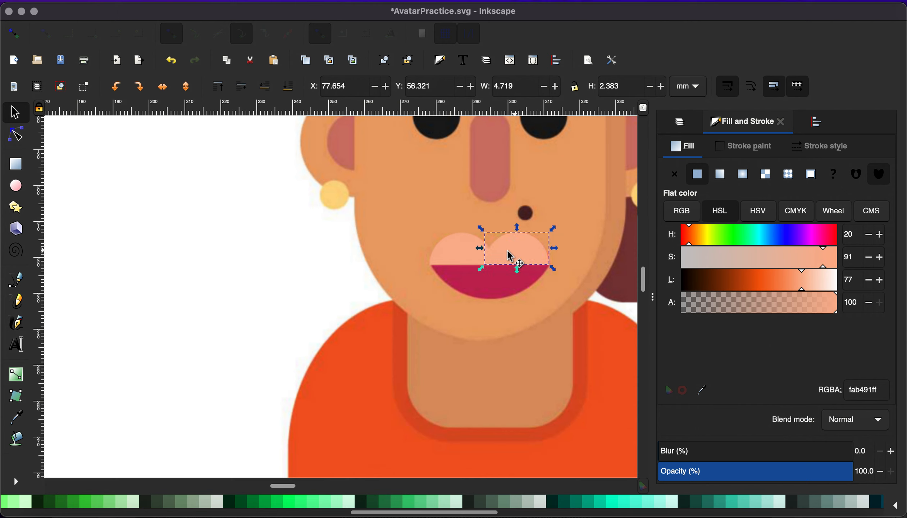
pyautogui.keyDown('shift'); pyautogui.click(461, 250); pyautogui.keyUp('shift')
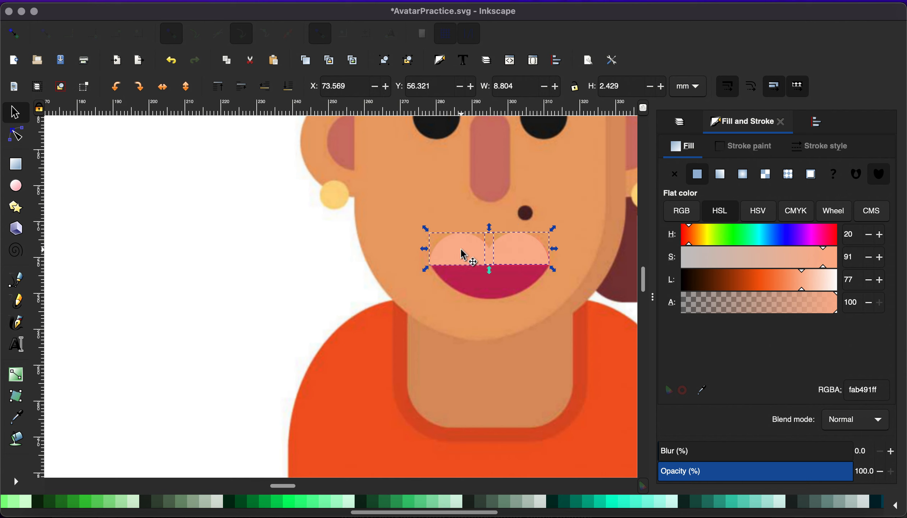
pyautogui.click(386, 502)
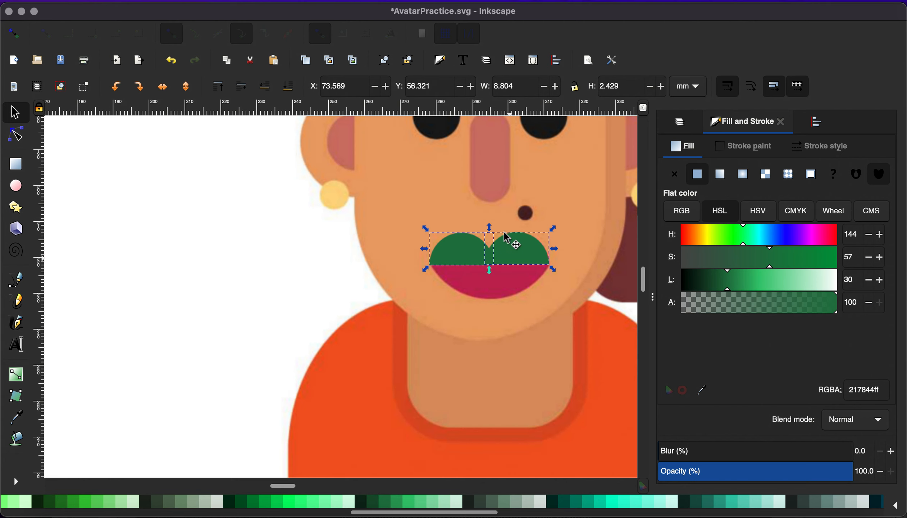
# Unite the two green half circles with Union and nudge the shape to match the reference upper lip.
pyautogui.click(268, 1)
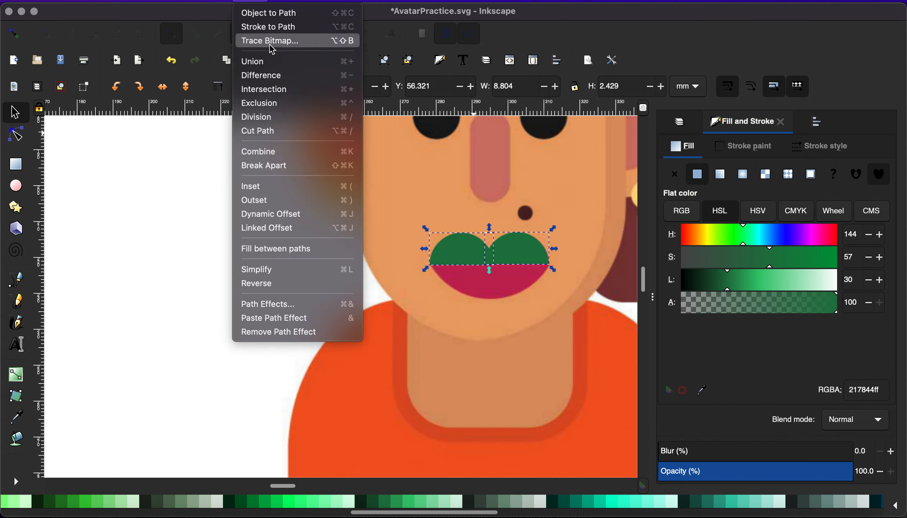
pyautogui.click(270, 62)
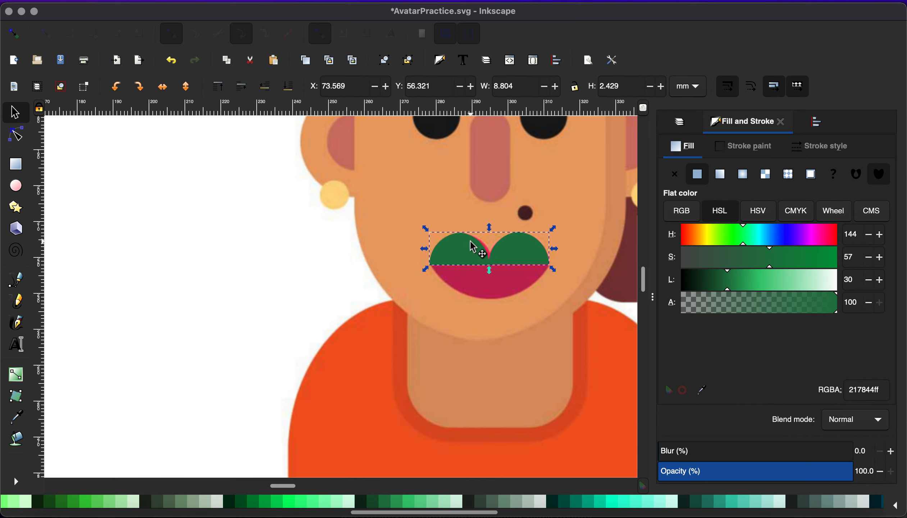
pyautogui.moveTo(474, 247); pyautogui.dragTo(476, 247)
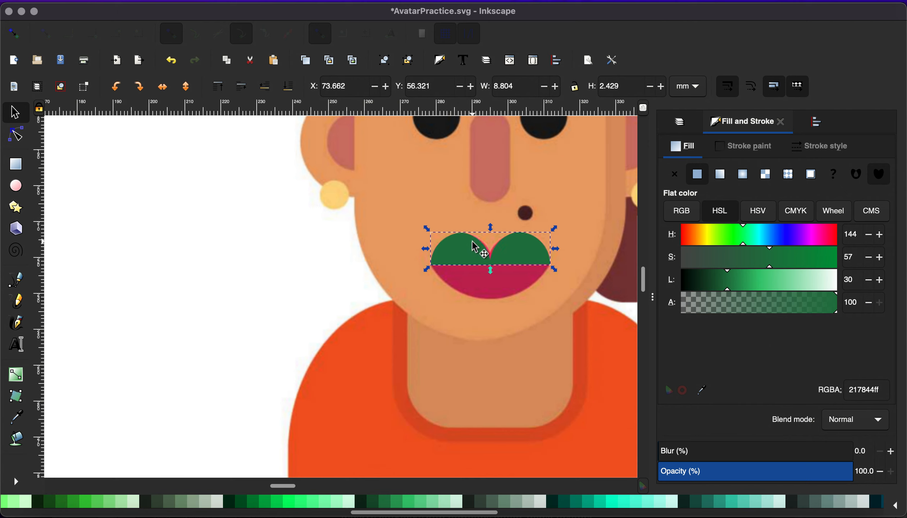
# Draw a half circle about 6.2 by 3.1 mm below the mouth and fill it with light green 37c871.
pyautogui.click(18, 189)
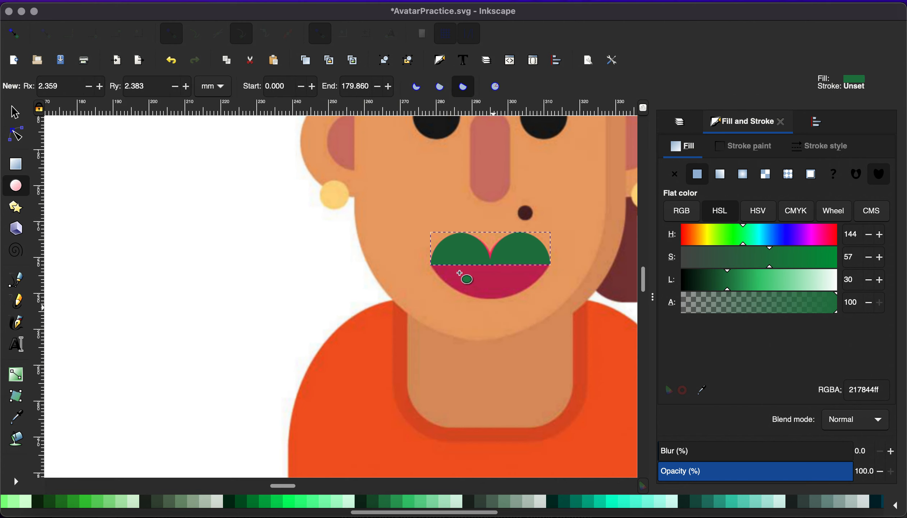
pyautogui.moveTo(440, 267); pyautogui.dragTo(536, 349)
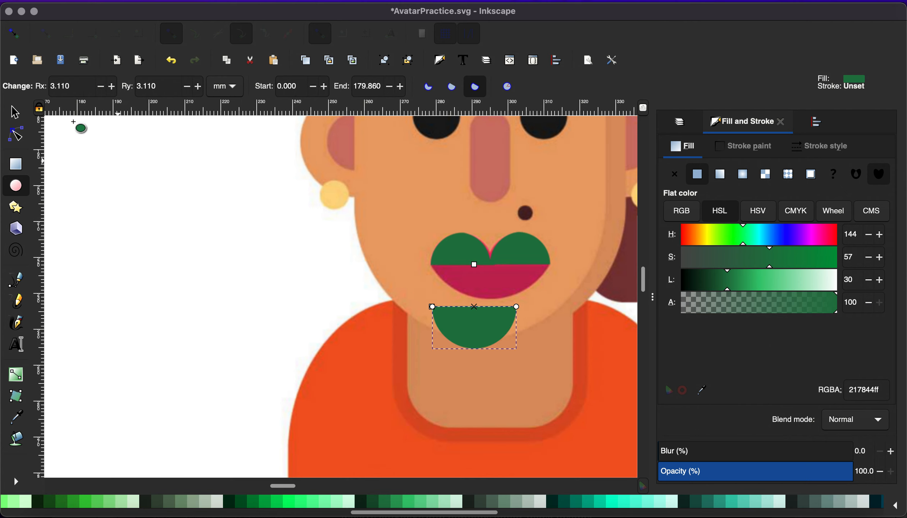
pyautogui.press('s')
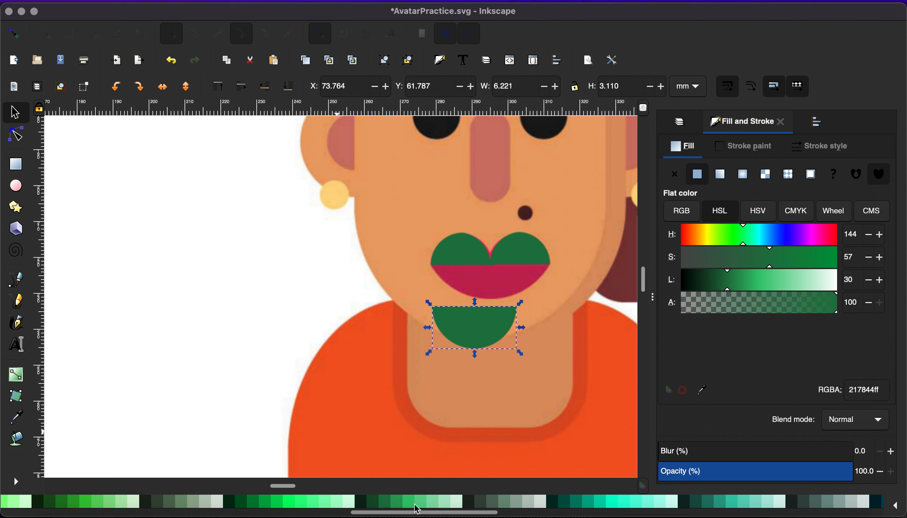
pyautogui.click(415, 502)
# Move the light green half circle onto the lower lip and align its left edge with the upper lip shape.
pyautogui.scroll(4, 486, 336)
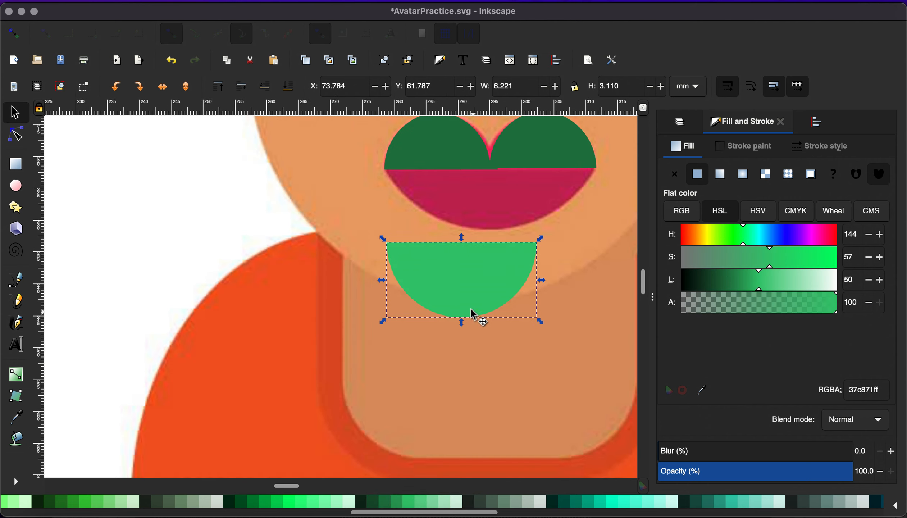
pyautogui.moveTo(466, 271); pyautogui.dragTo(461, 219)
pyautogui.scroll(2, 460, 217)
pyautogui.scroll(7, 460, 220)
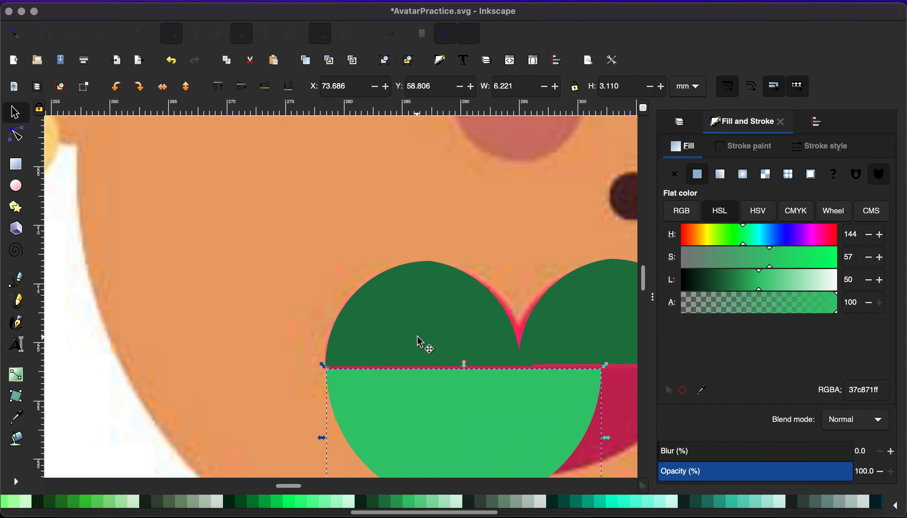
pyautogui.keyDown('shift'); pyautogui.click(420, 344); pyautogui.keyUp('shift')
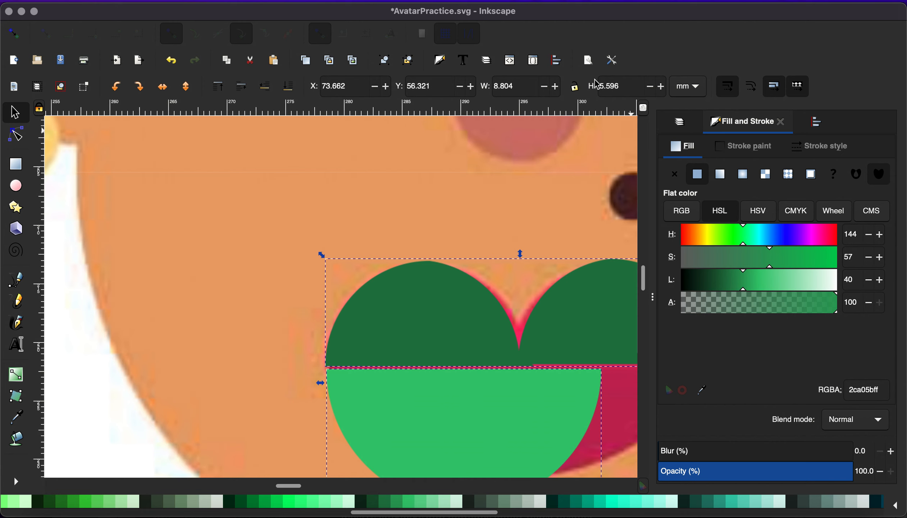
pyautogui.click(563, 66)
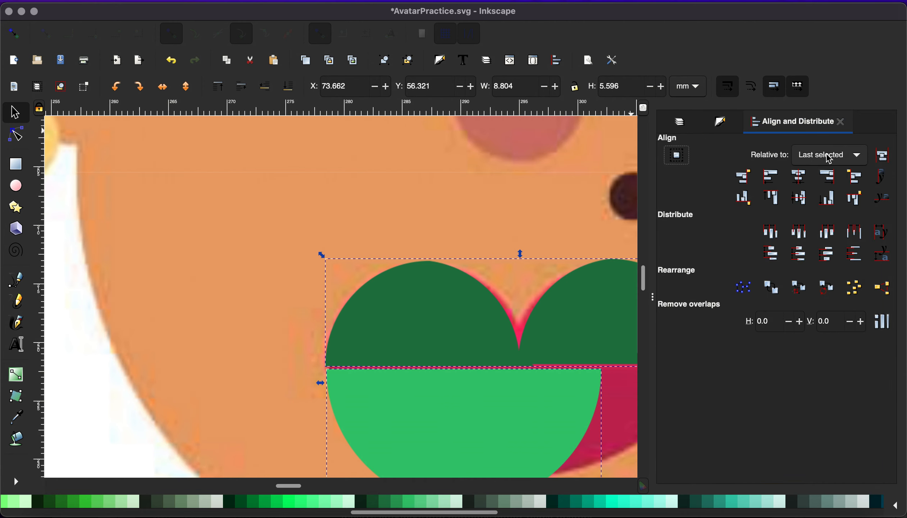
pyautogui.click(769, 176)
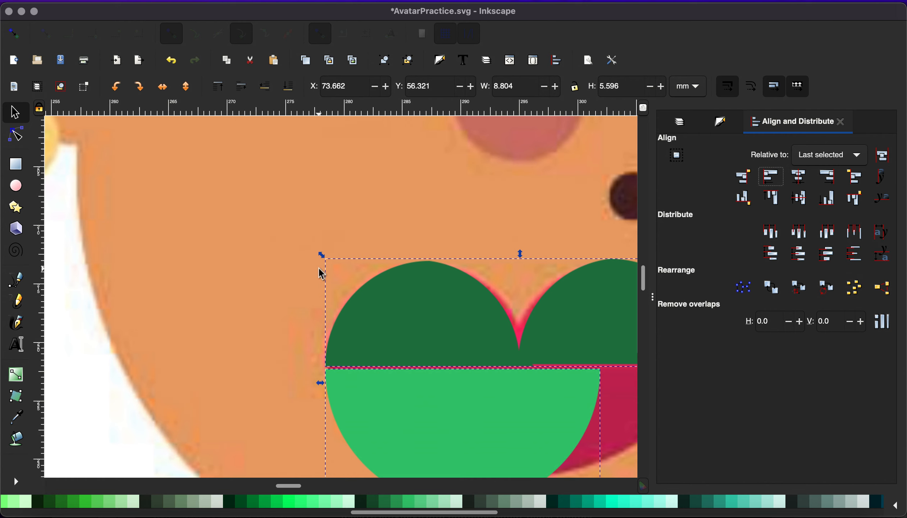
# Widen the lower lip shape to about 8.8 mm and raise it to meet the upper lip shape.
pyautogui.press('Escape')
pyautogui.click(375, 378)
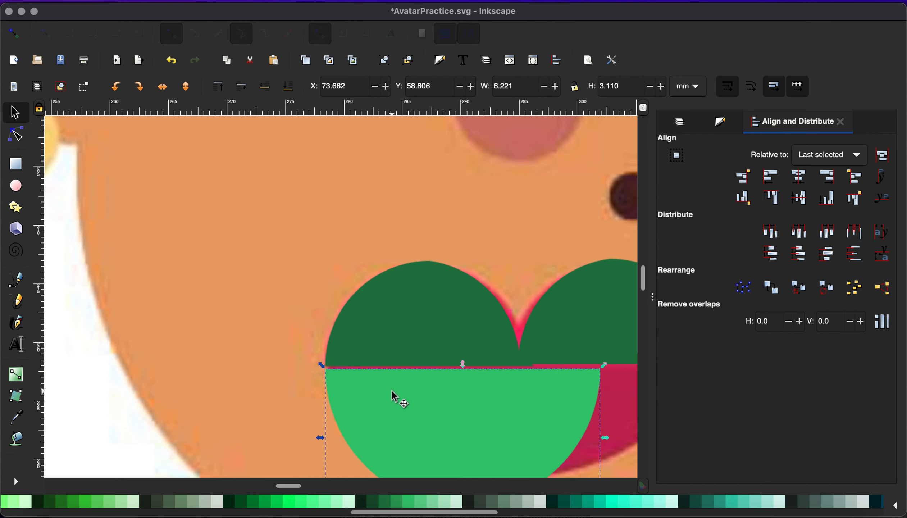
pyautogui.moveTo(392, 390); pyautogui.dragTo(545, 367)
pyautogui.hscroll(1, 513, 383)
pyautogui.hscroll(5, 512, 384)
pyautogui.scroll(-2, 512, 383)
pyautogui.hscroll(3, 499, 501)
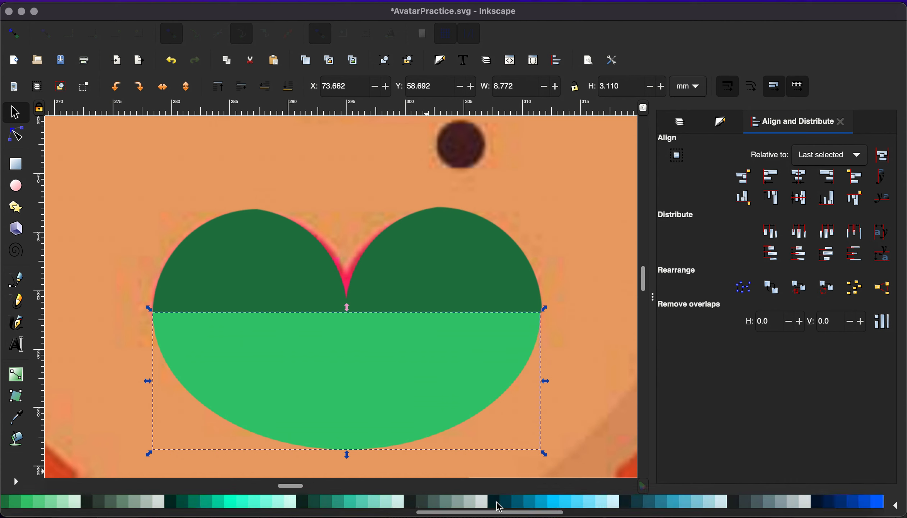
# Fill the lower lip shape with dark red and the upper lip shape with bright red.
pyautogui.hscroll(10, 498, 502)
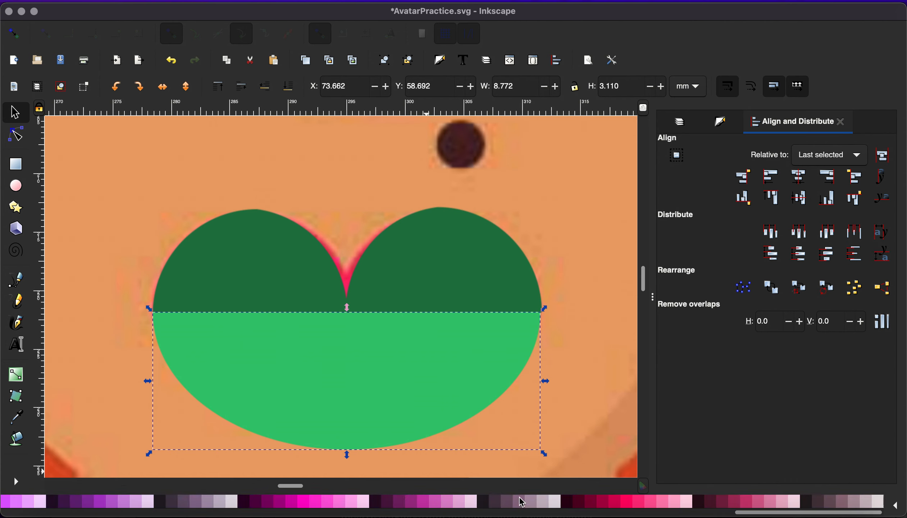
pyautogui.hscroll(-15, 499, 501)
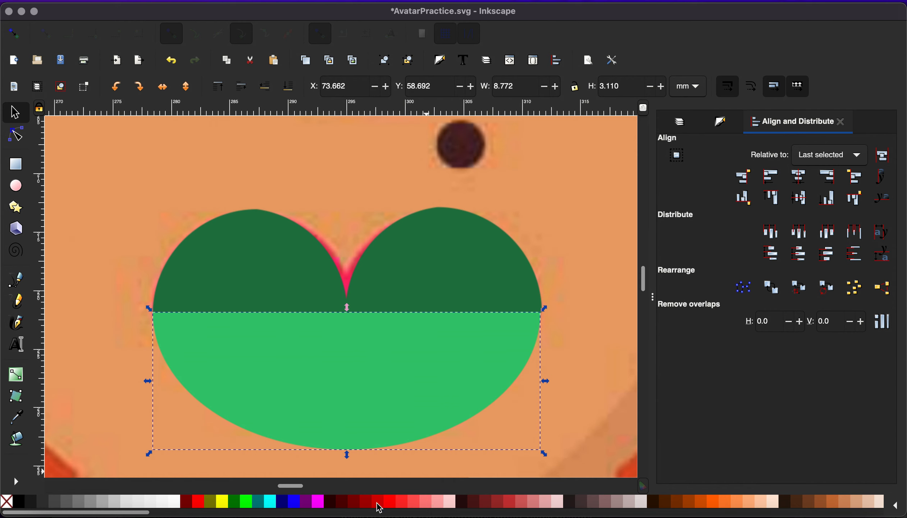
pyautogui.click(367, 505)
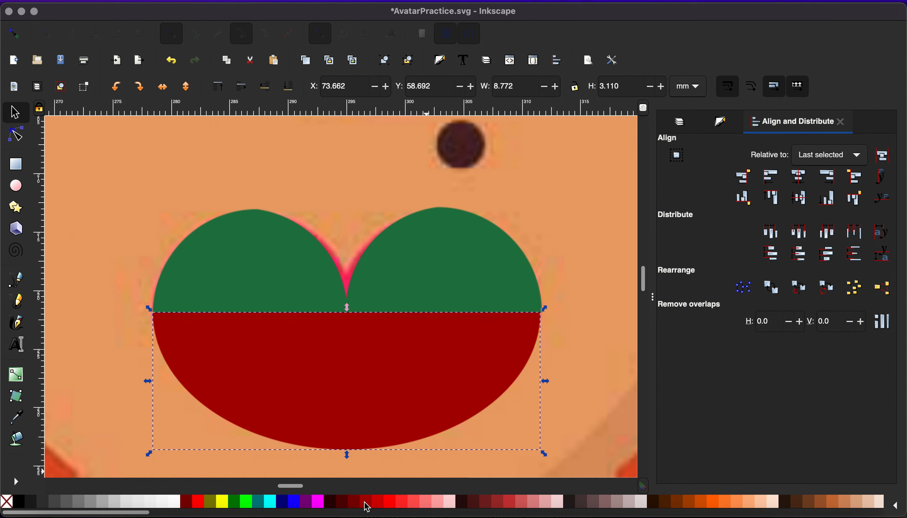
pyautogui.click(429, 279)
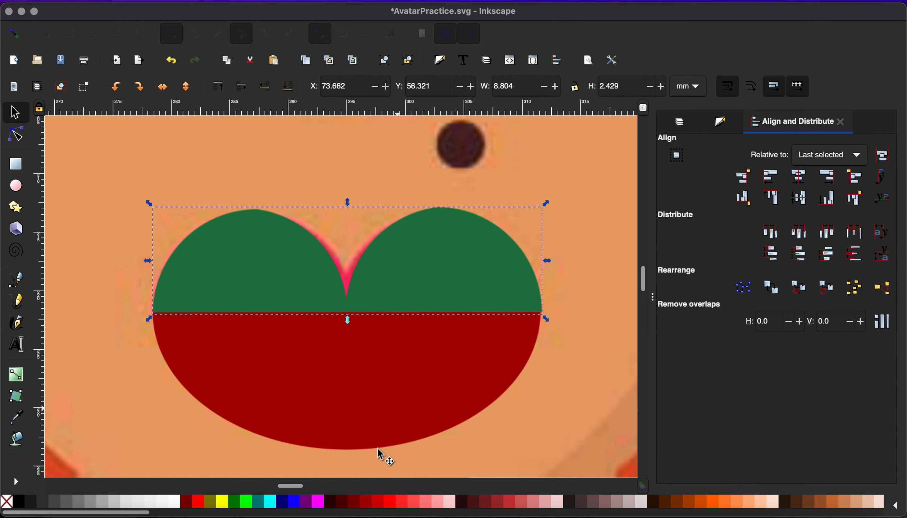
pyautogui.click(392, 504)
# Shift the upper lip shape sideways to uncover the reference, and fill it with the pink sampled from the reference upper lip.
pyautogui.scroll(-3, 367, 418)
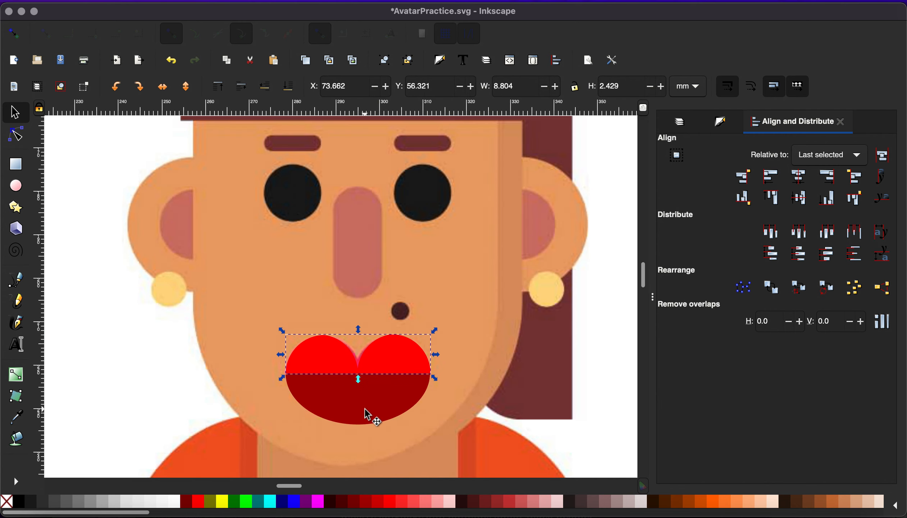
pyautogui.scroll(-2, 367, 418)
pyautogui.click(513, 399)
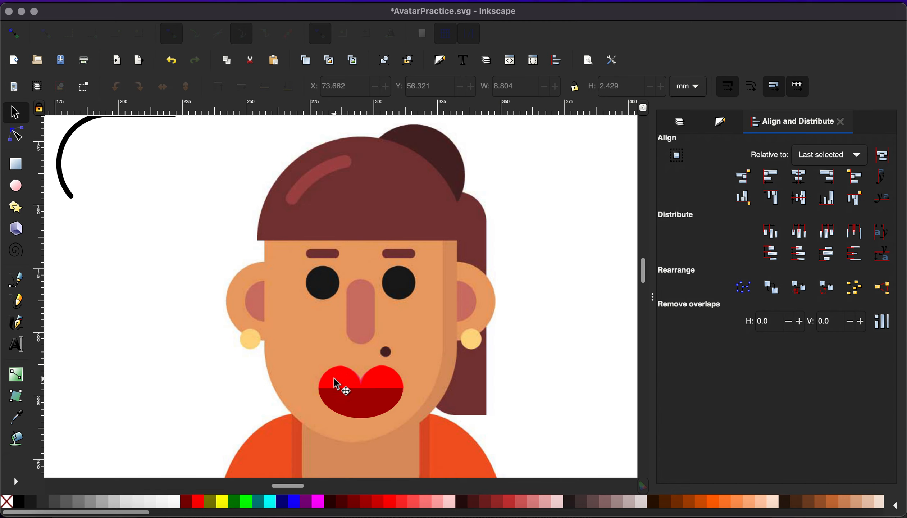
pyautogui.moveTo(336, 385); pyautogui.dragTo(380, 384)
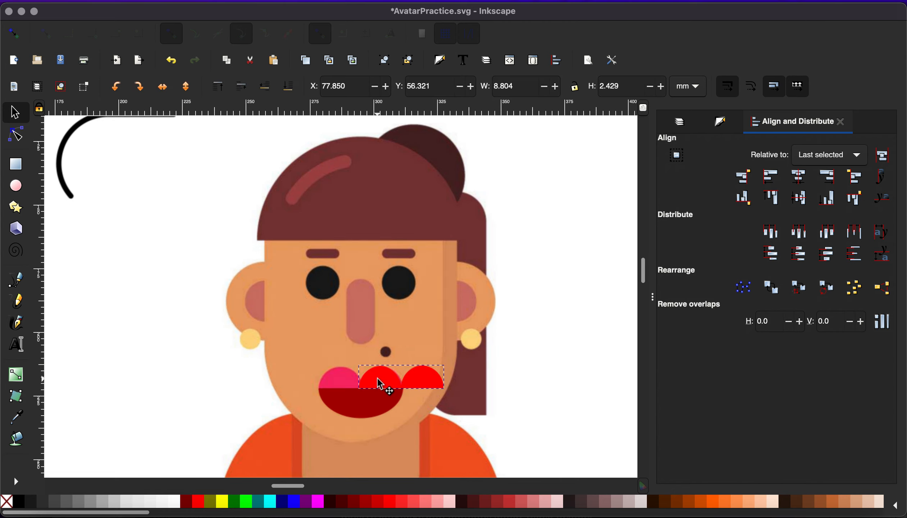
pyautogui.press('d')
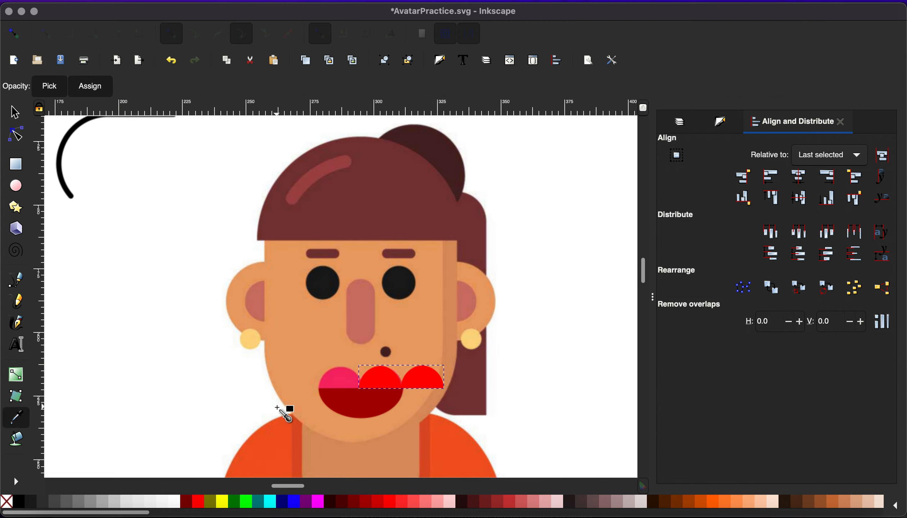
pyautogui.click(328, 379)
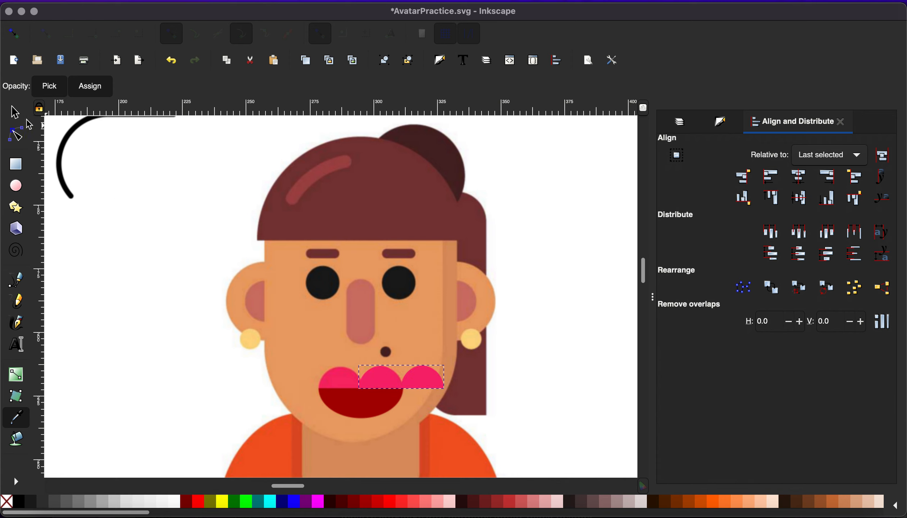
# Shift the lower lip shape sideways and fill it with the dark pink sampled from the reference lower lip.
pyautogui.click(22, 118)
pyautogui.moveTo(374, 411); pyautogui.dragTo(397, 409)
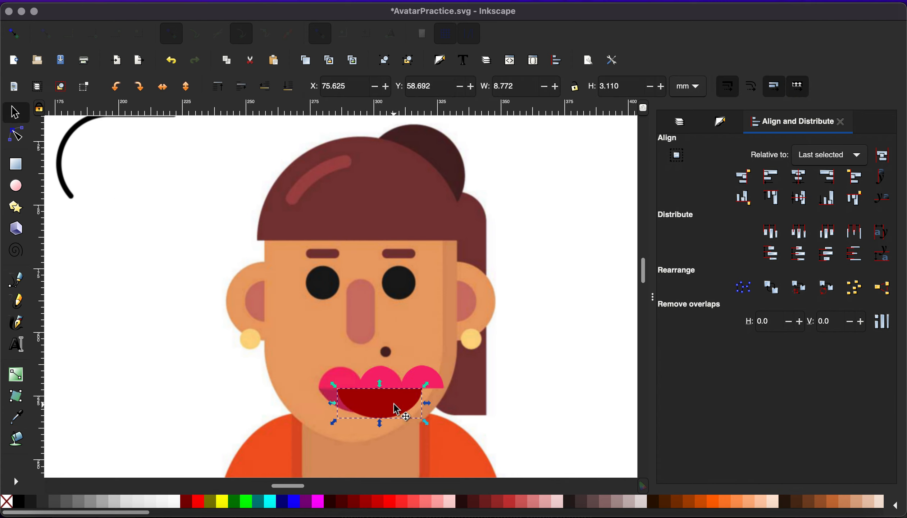
pyautogui.press('d')
pyautogui.click(329, 394)
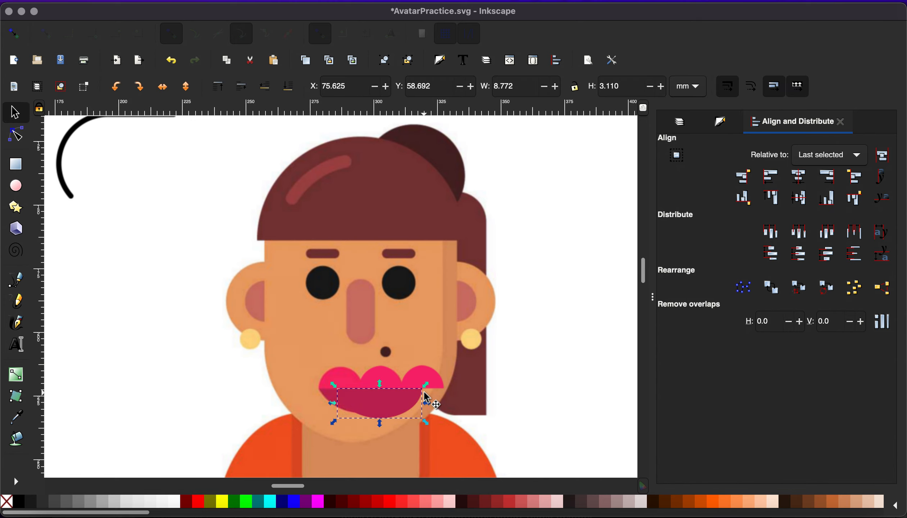
pyautogui.scroll(2, 424, 392)
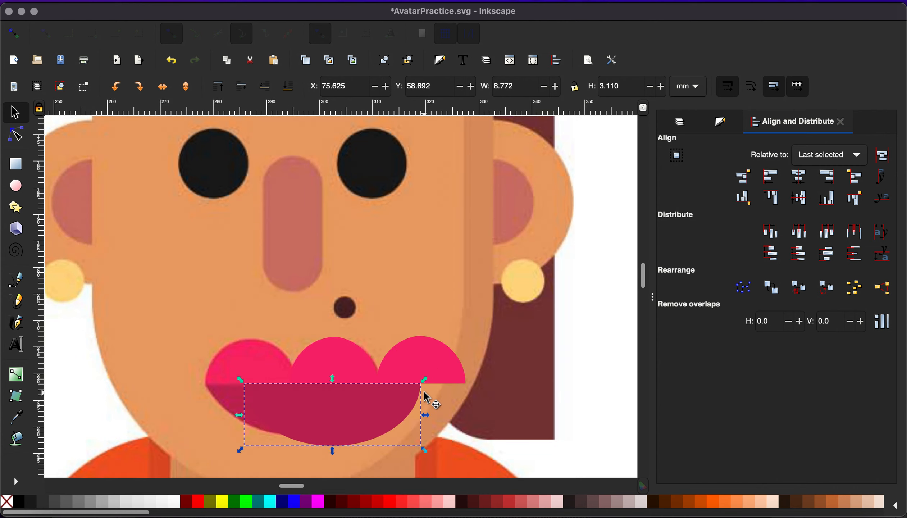
# Left-align the lower lip shape with the upper lip shape and move both back over the woman's reference mouth.
pyautogui.keyDown('shift'); pyautogui.click(333, 352); pyautogui.keyUp('shift')
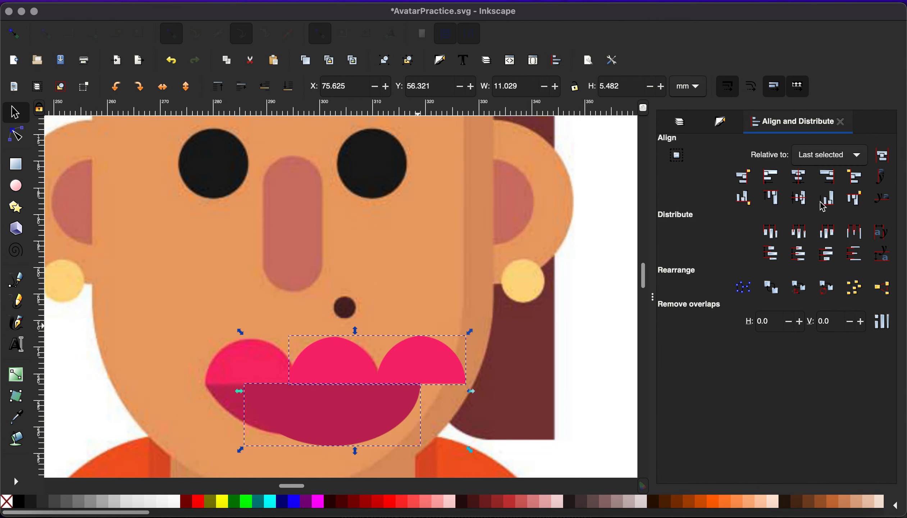
pyautogui.click(771, 177)
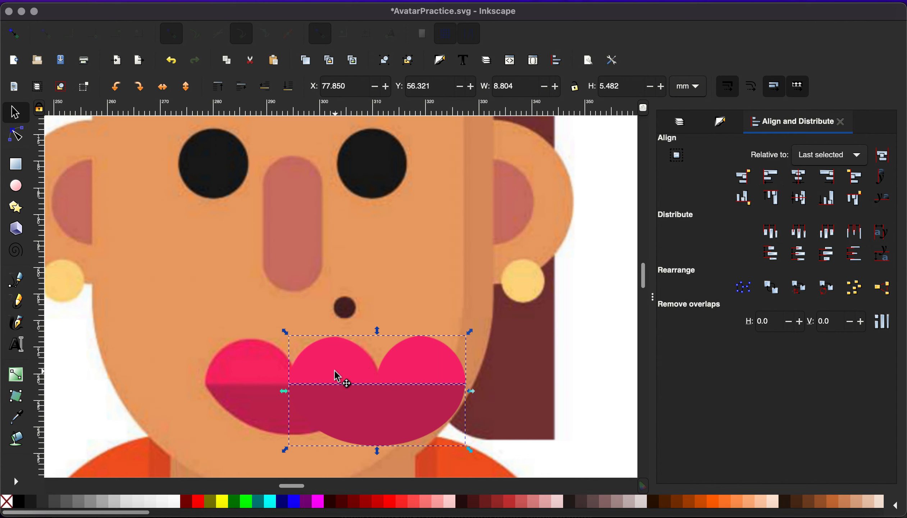
pyautogui.moveTo(335, 371); pyautogui.dragTo(250, 371)
# Look over the woman's finished lips and compare her hair highlight with the man avatar and the neighbouring avatars.
pyautogui.scroll(-3, 497, 344)
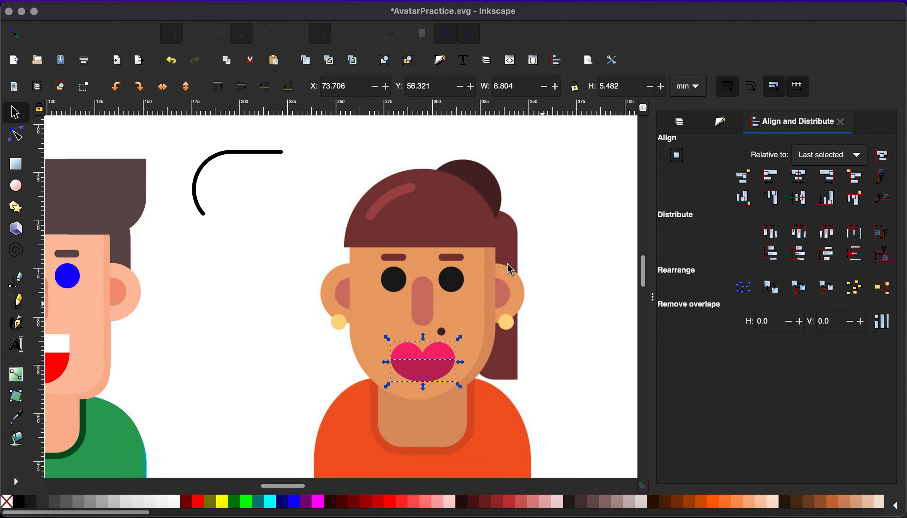
pyautogui.scroll(-5, 496, 399)
pyautogui.scroll(4, 496, 399)
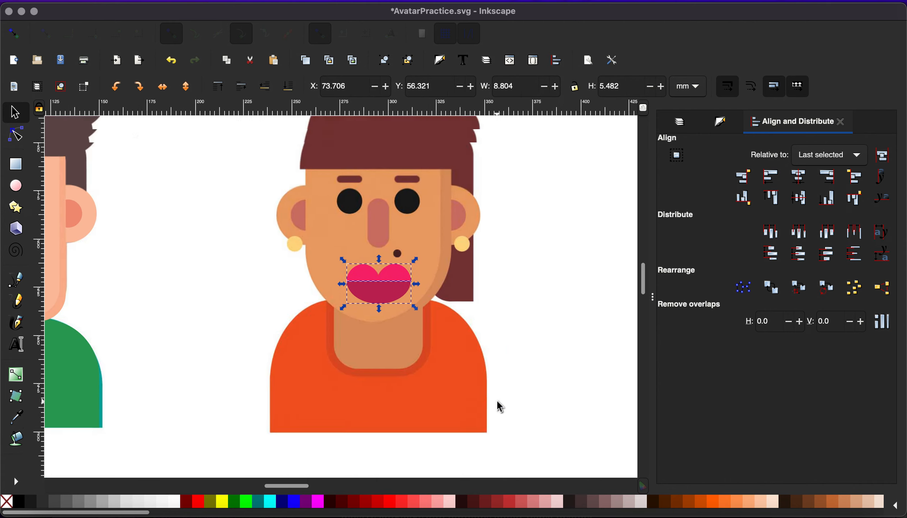
pyautogui.hscroll(-1, 96, 211)
pyautogui.hscroll(-6, 97, 212)
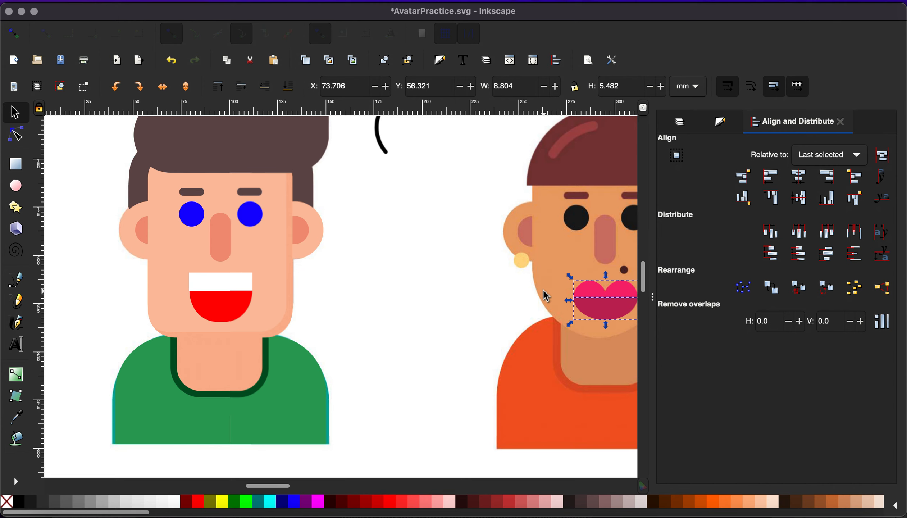
pyautogui.hscroll(5, 542, 290)
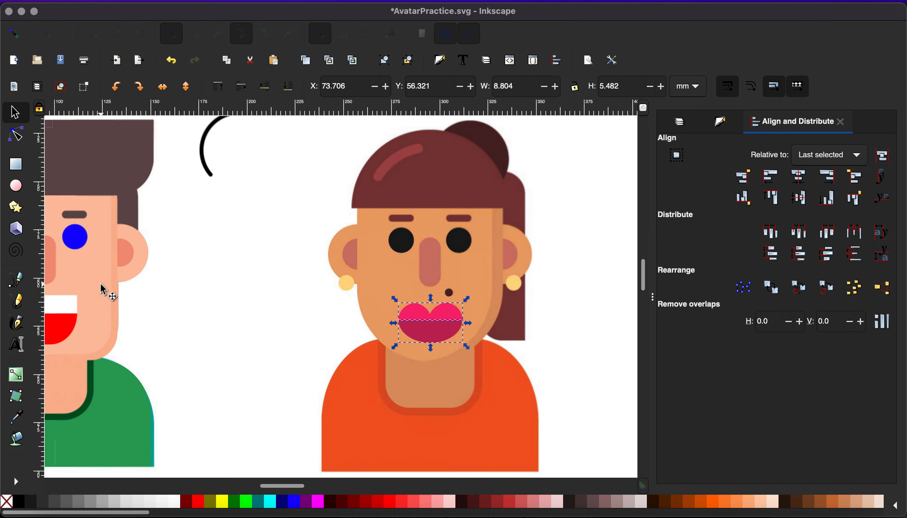
pyautogui.hscroll(5, 425, 222)
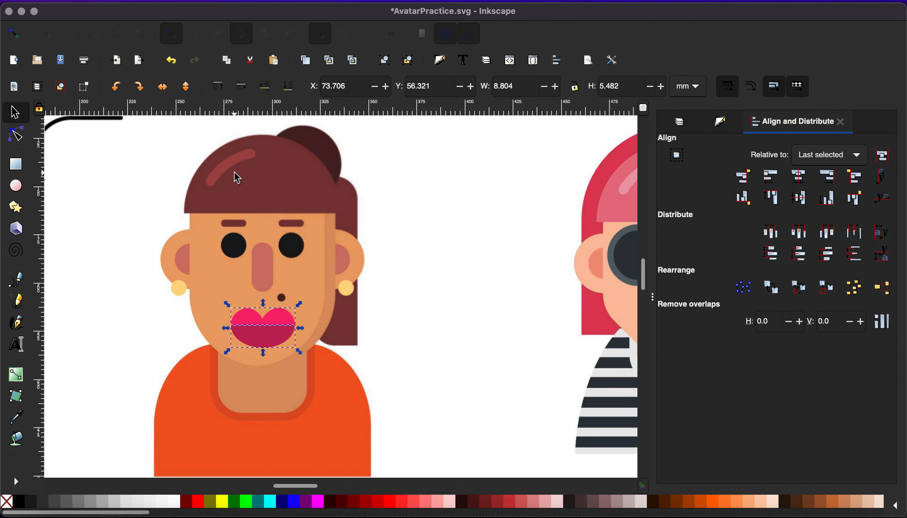
pyautogui.hscroll(-8, 235, 177)
pyautogui.hscroll(3, 235, 178)
pyautogui.scroll(1, 235, 178)
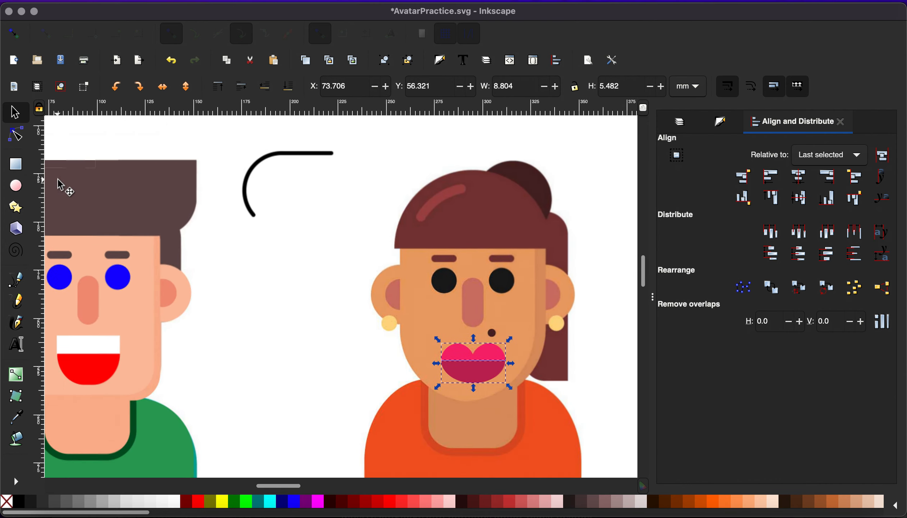
pyautogui.hscroll(-8, 61, 183)
# Draw a lower half ellipse about 6 mm wide on the front section of the man's hair.
pyautogui.click(266, 184)
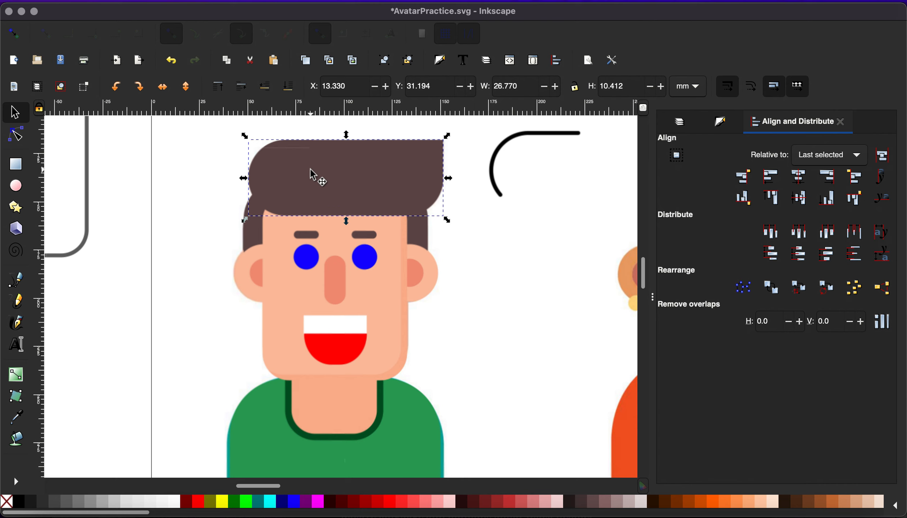
pyautogui.scroll(2, 310, 170)
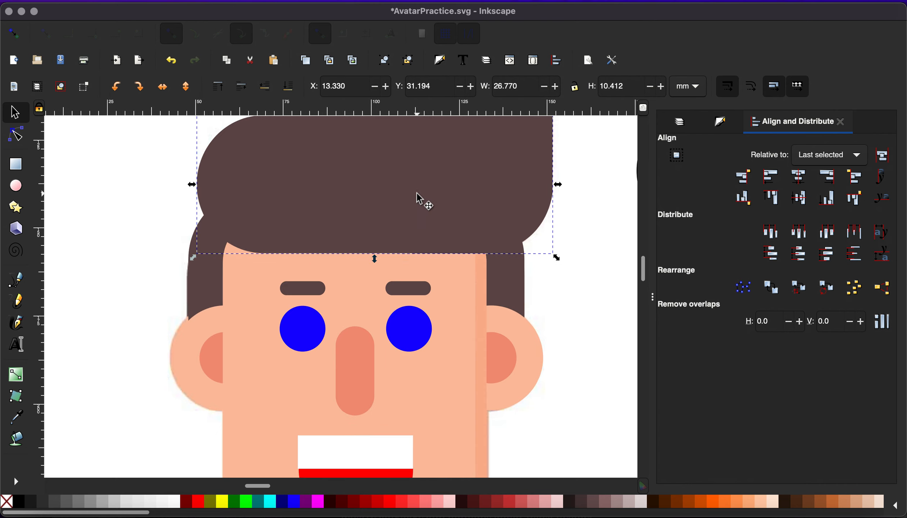
pyautogui.hscroll(10, 420, 199)
pyautogui.scroll(2, 419, 198)
pyautogui.hscroll(-10, 419, 199)
pyautogui.scroll(-1, 218, 213)
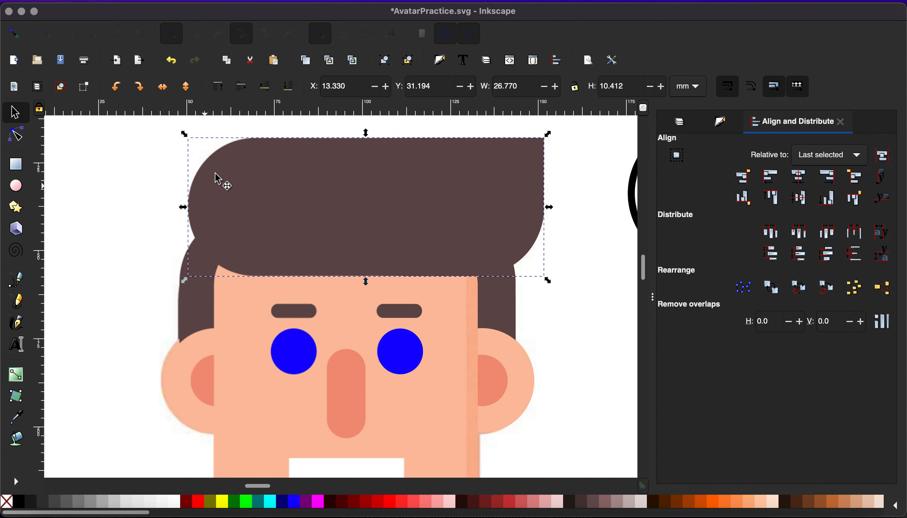
pyautogui.click(18, 187)
pyautogui.moveTo(240, 178); pyautogui.dragTo(321, 252)
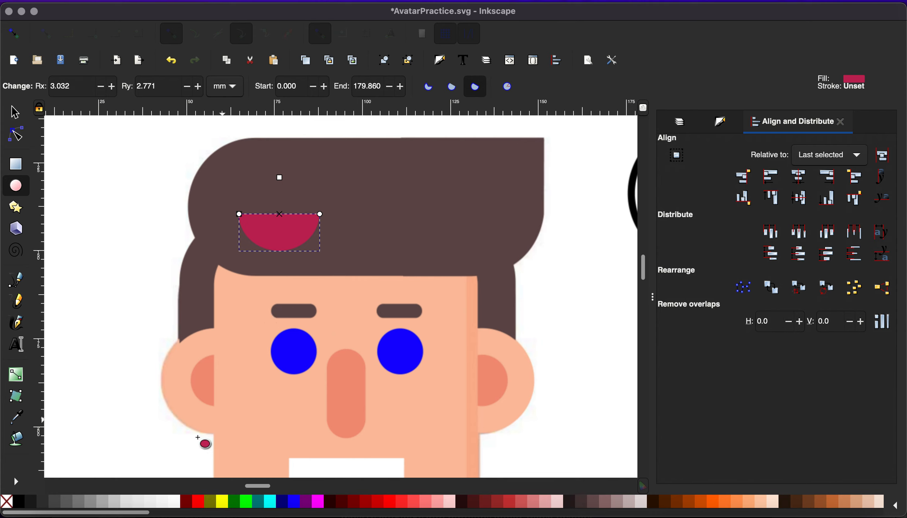
# Convert the half ellipse into an open arc with no fill and an orange stroke.
pyautogui.click(5, 502)
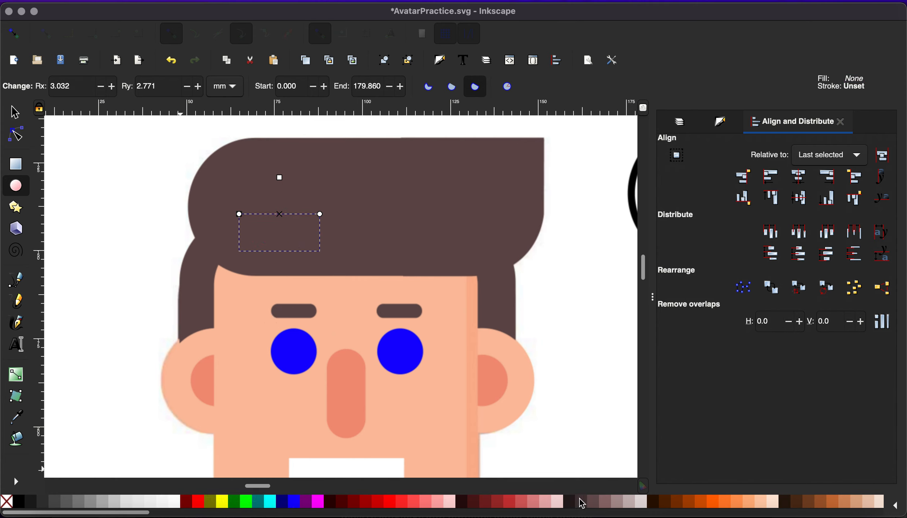
pyautogui.keyDown('shift'); pyautogui.click(594, 501); pyautogui.keyUp('shift')
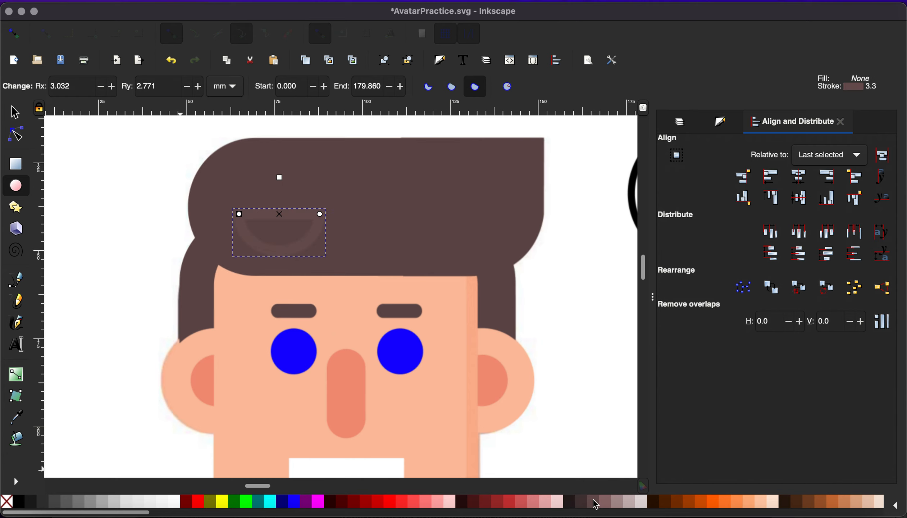
pyautogui.click(453, 87)
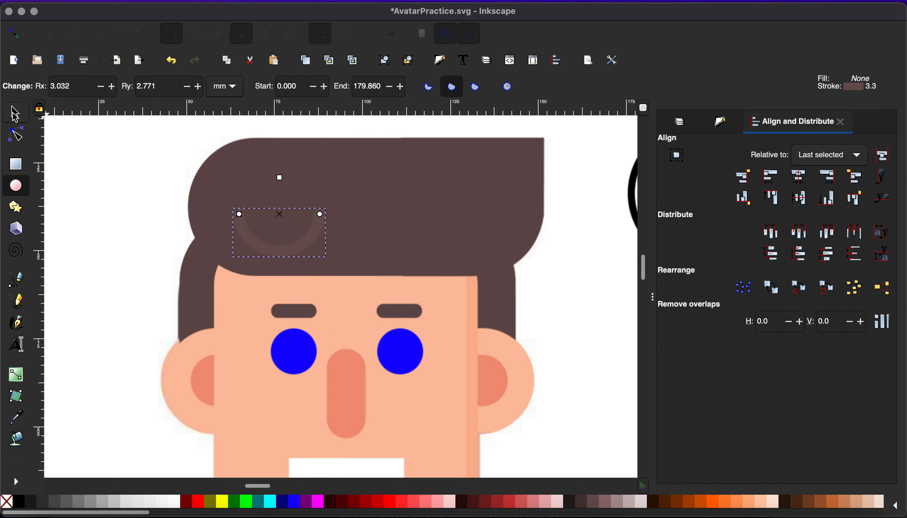
pyautogui.press('s')
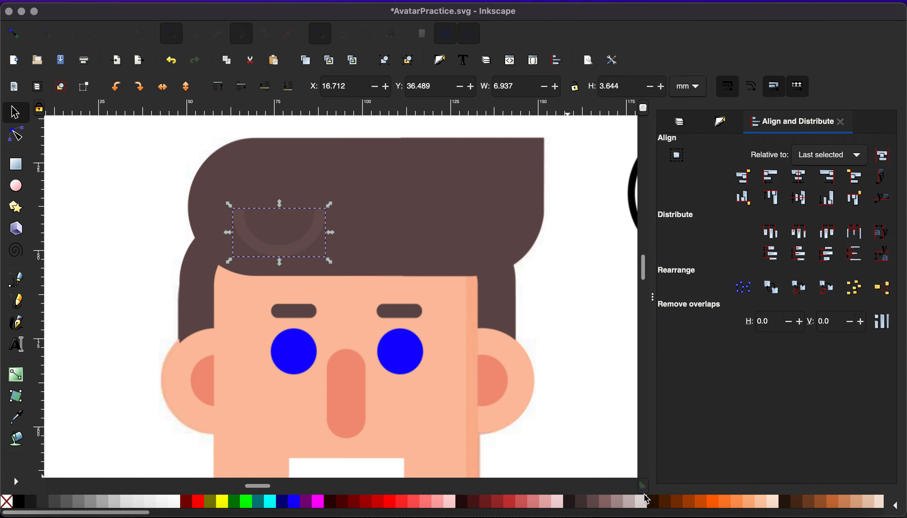
pyautogui.keyDown('shift'); pyautogui.click(715, 506); pyautogui.keyUp('shift')
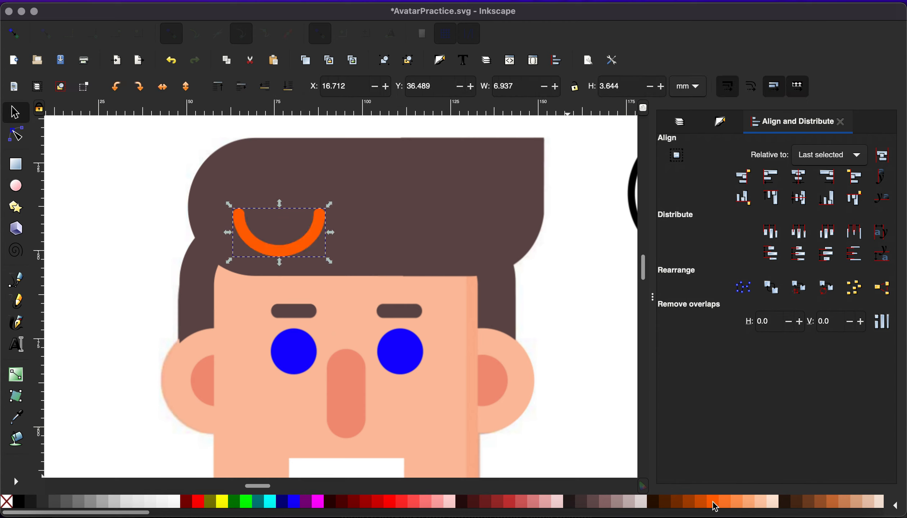
pyautogui.click(312, 243)
pyautogui.moveTo(335, 205); pyautogui.dragTo(334, 258)
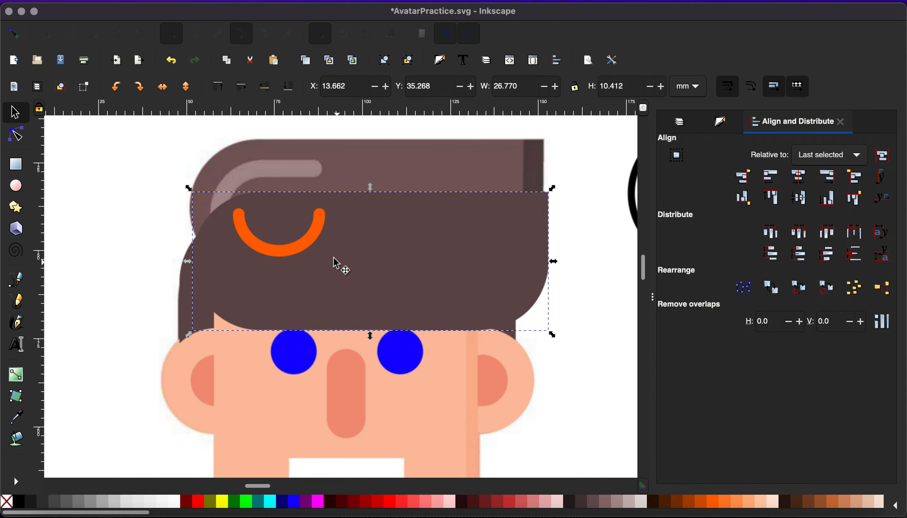
pyautogui.hotkey('ctrl', 'z')
# Rotate the orange arc 90° clockwise so that its opening faces right.
pyautogui.click(322, 235)
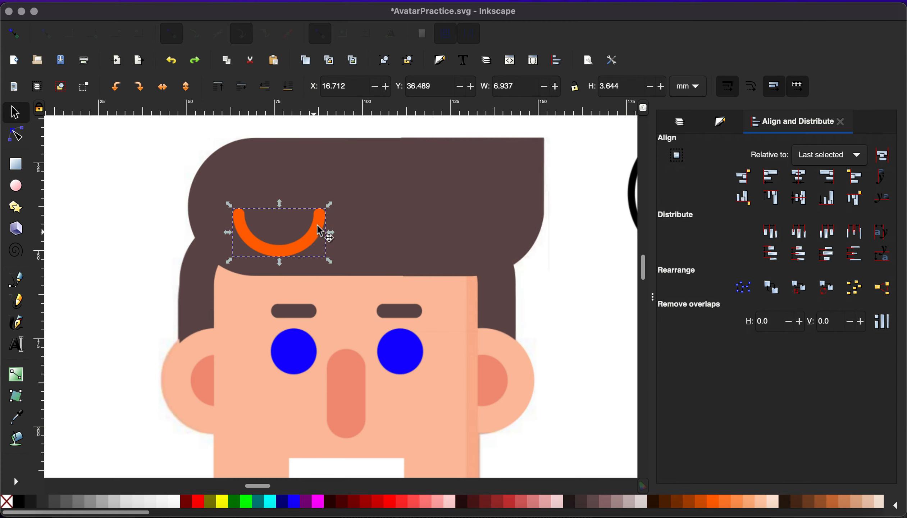
pyautogui.click(324, 221)
pyautogui.moveTo(330, 204); pyautogui.dragTo(320, 293)
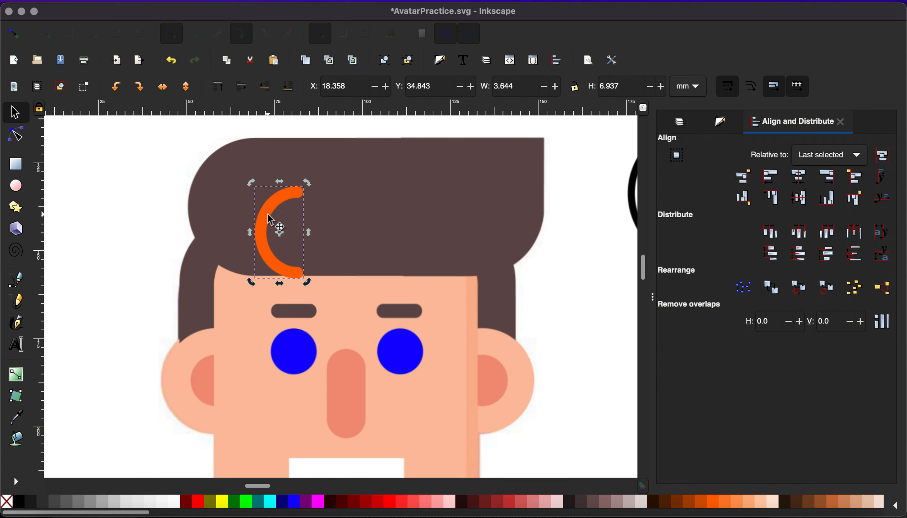
# Move the orange arc to the upper-left curve of the front hair and shrink it to about 2.8 by 5.0 mm.
pyautogui.moveTo(265, 214); pyautogui.dragTo(223, 175)
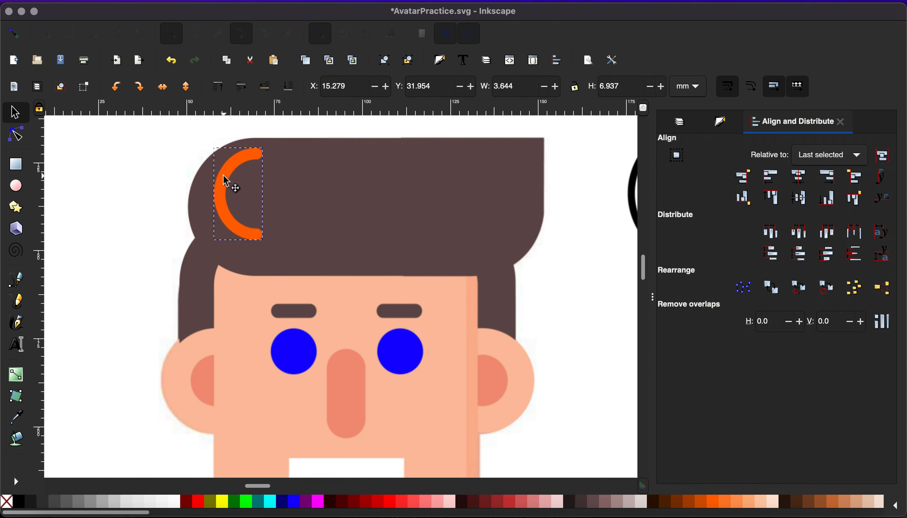
pyautogui.click(259, 236)
pyautogui.moveTo(270, 246); pyautogui.dragTo(234, 223)
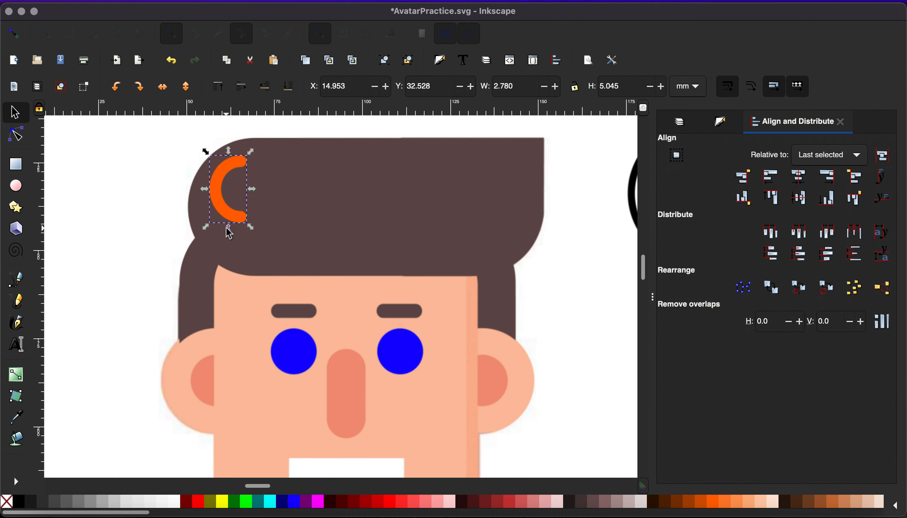
# Remove the front hair's fill to view the reference highlight beneath it, and undo the removal.
pyautogui.click(309, 215)
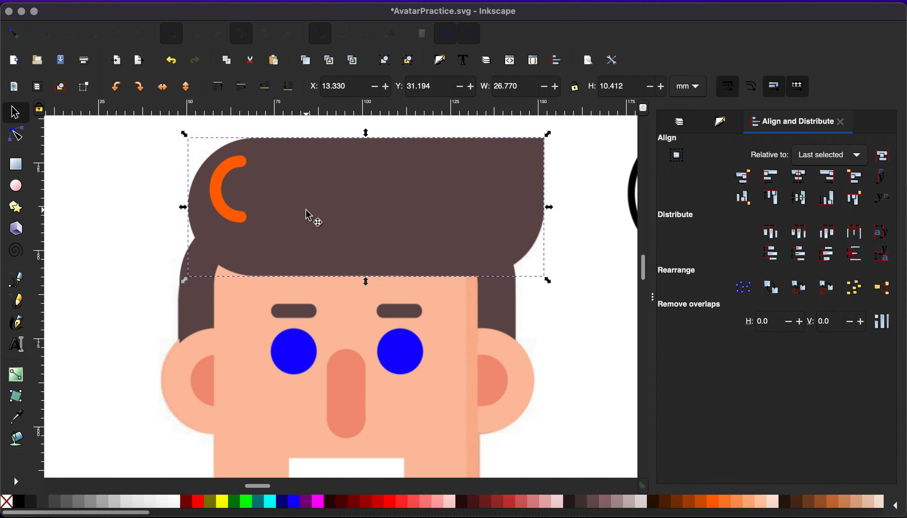
pyautogui.click(9, 504)
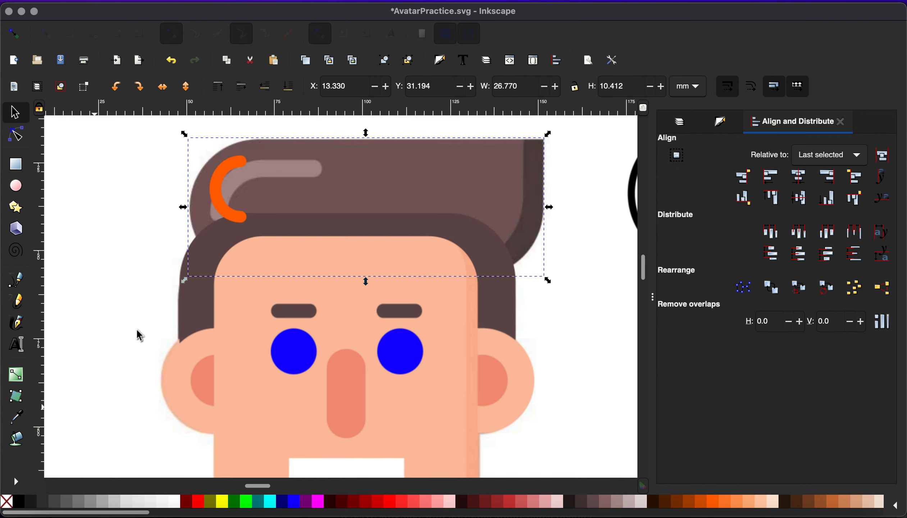
pyautogui.press('super+z')
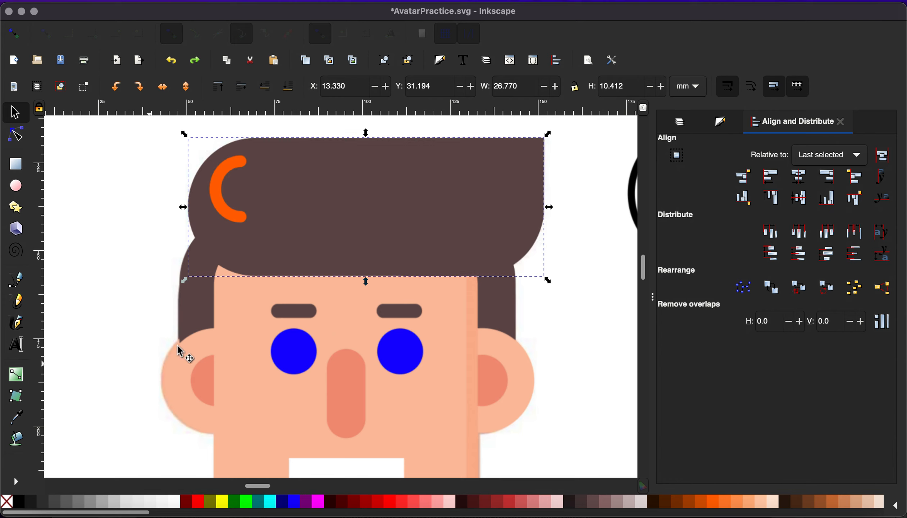
# Draw a horizontal straight line about 4.1 mm long starting from the upper end of the orange arc.
pyautogui.click(236, 213)
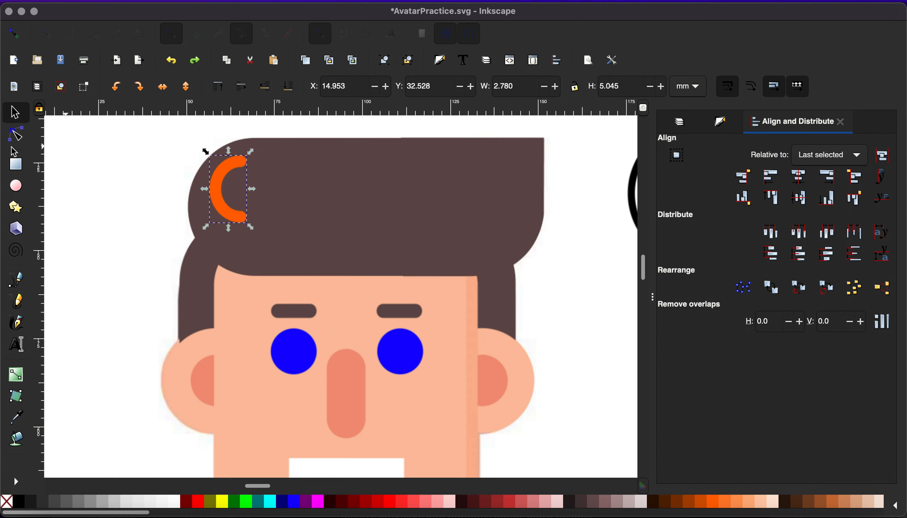
pyautogui.click(16, 281)
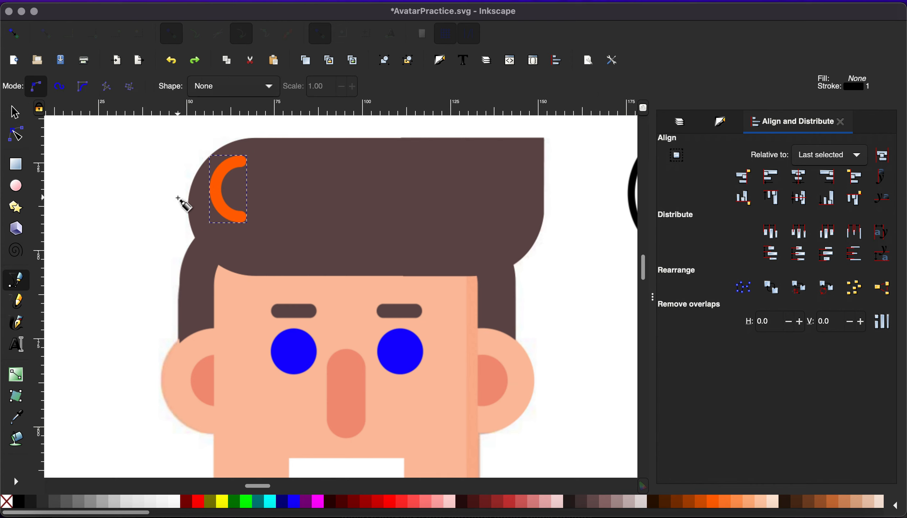
pyautogui.keyDown('ctrl'); pyautogui.scroll(3, 177, 197); pyautogui.keyUp('ctrl')
pyautogui.scroll(-1, 207, 198)
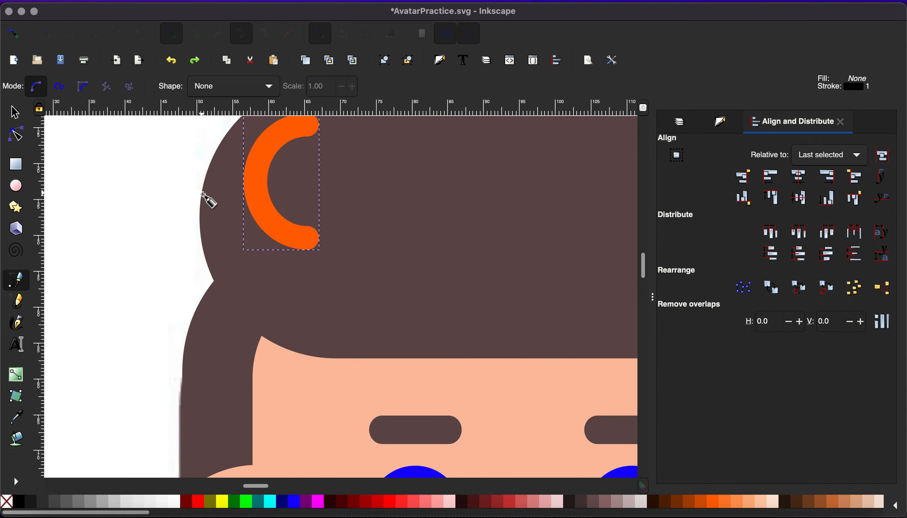
pyautogui.hscroll(15, 204, 195)
pyautogui.hscroll(-2, 66, 128)
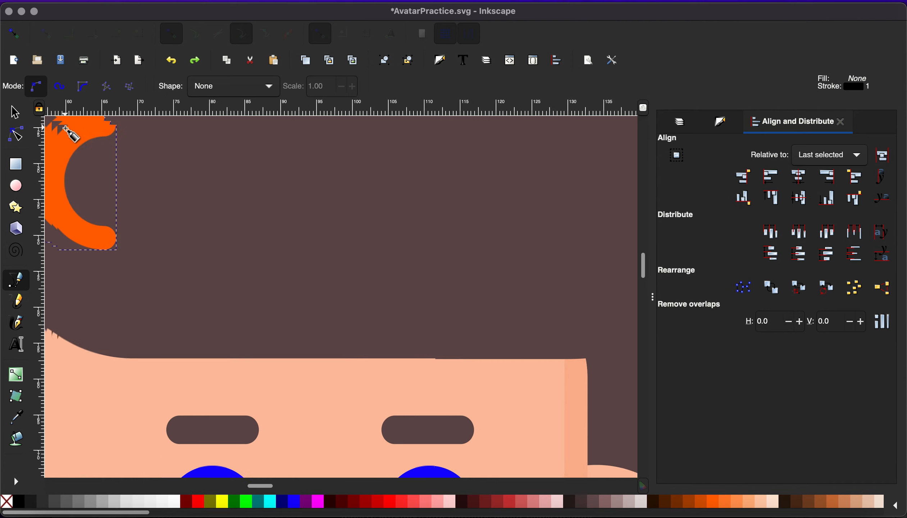
pyautogui.scroll(3, 67, 127)
pyautogui.click(98, 164)
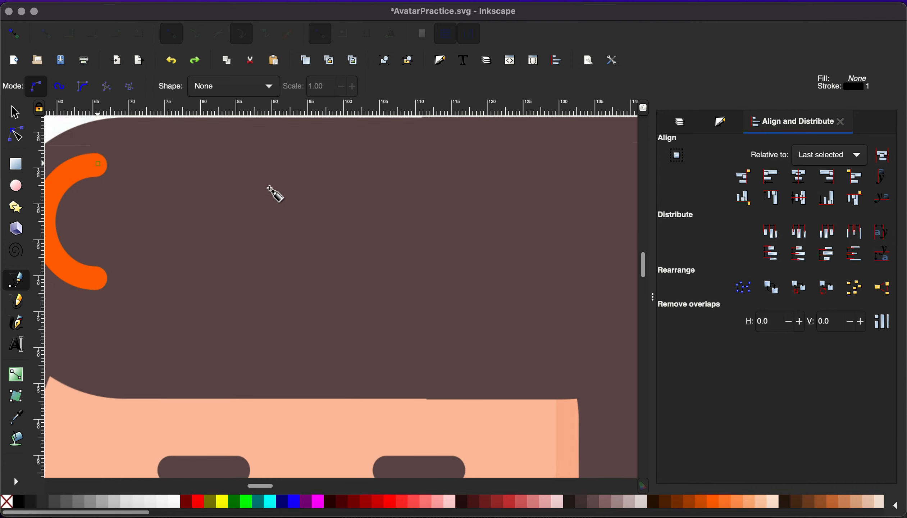
pyautogui.click(208, 164)
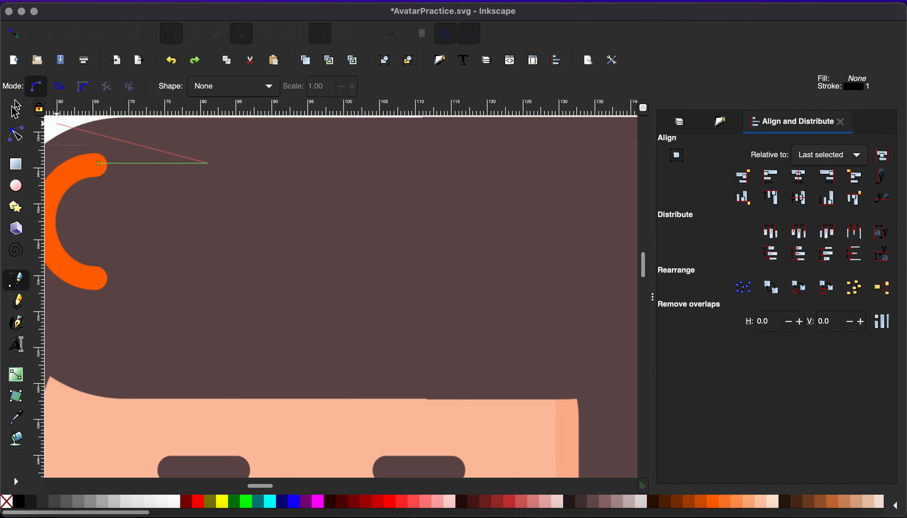
pyautogui.press('Return')
pyautogui.press('s')
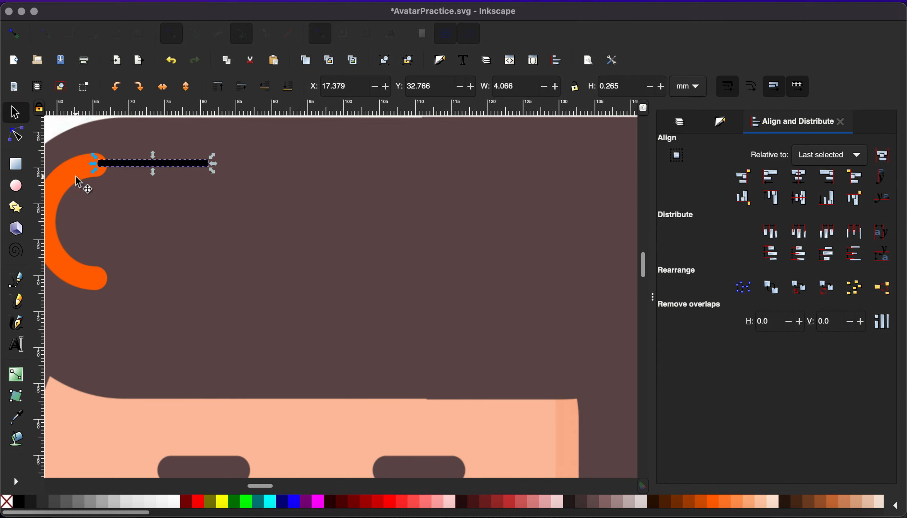
# Apply a round cap to the stroke of the straight line.
pyautogui.click(724, 122)
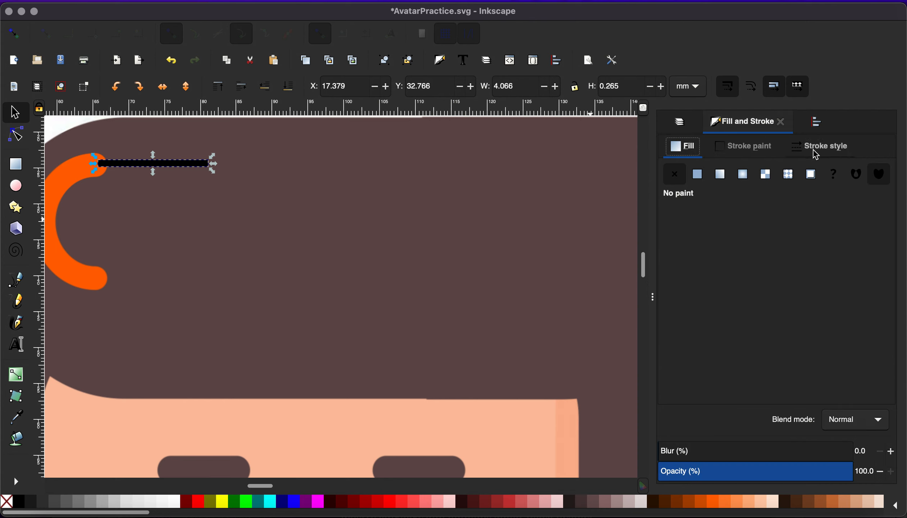
pyautogui.click(816, 155)
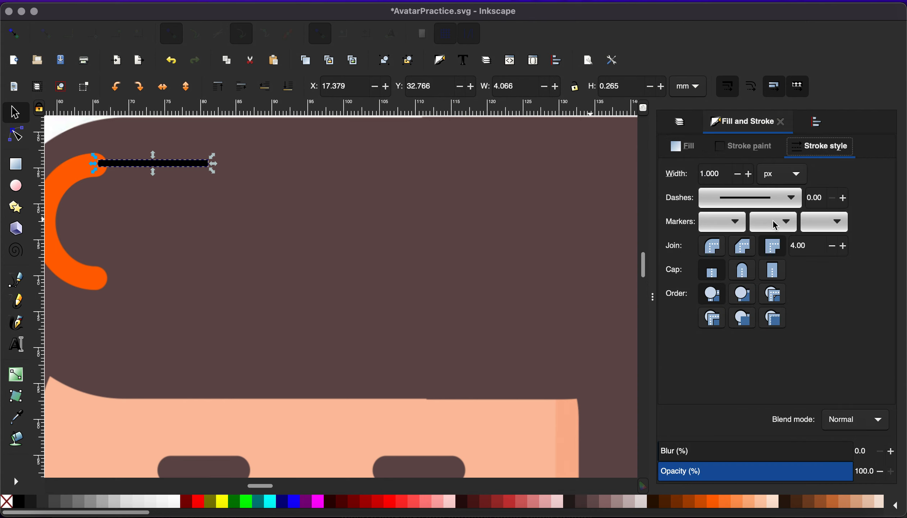
pyautogui.click(743, 272)
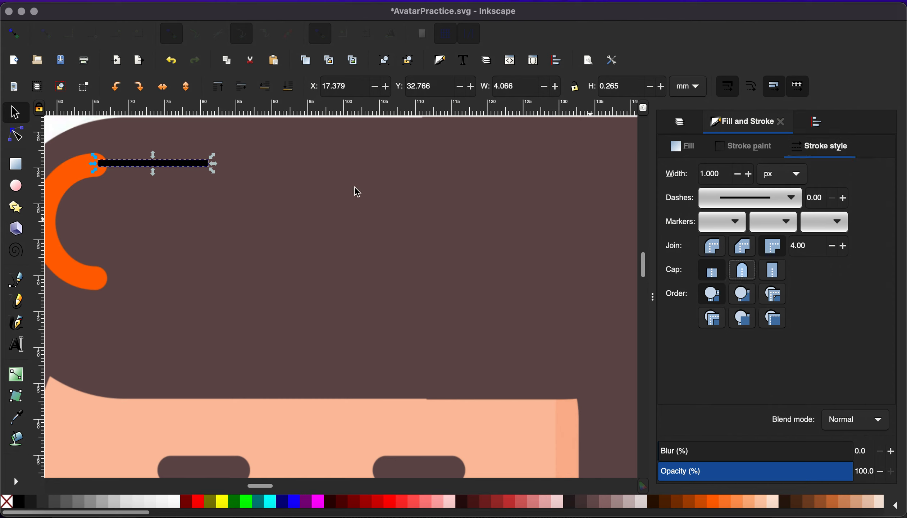
# Set the stroke width of both the orange arc and the straight line to 2 px.
pyautogui.keyDown('shift'); pyautogui.click(70, 182); pyautogui.keyUp('shift')
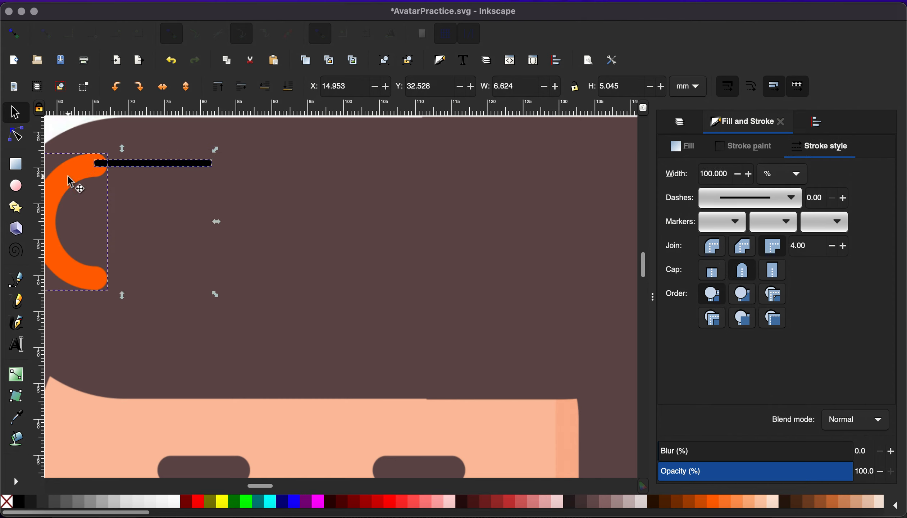
pyautogui.click(794, 177)
pyautogui.click(767, 85)
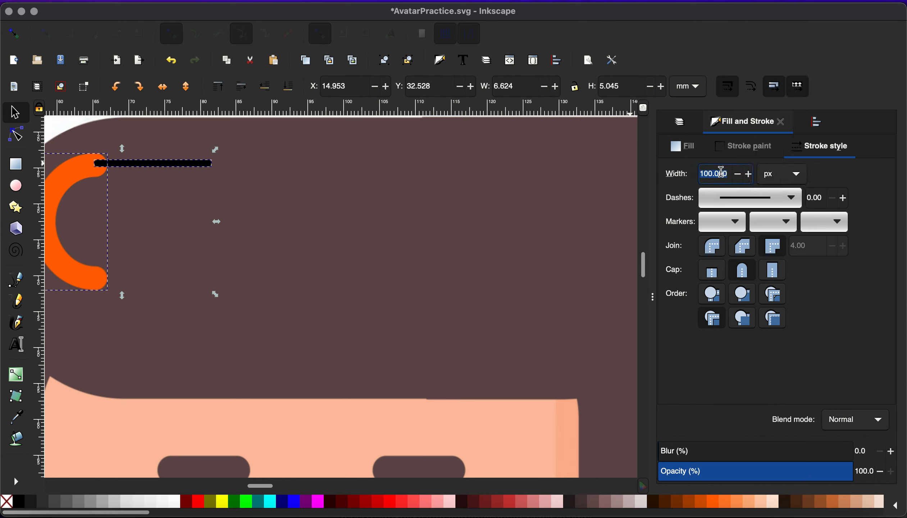
pyautogui.write('2')
pyautogui.press('Return')
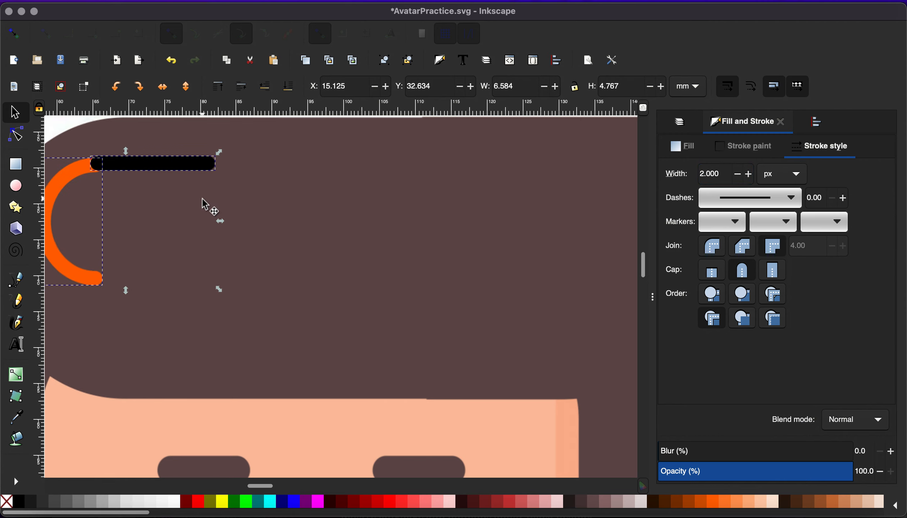
# Align the top edge of the straight line with the top edge of the orange arc.
pyautogui.hscroll(-4, 202, 199)
pyautogui.scroll(4, 201, 198)
pyautogui.scroll(-3, 201, 198)
pyautogui.scroll(2, 196, 203)
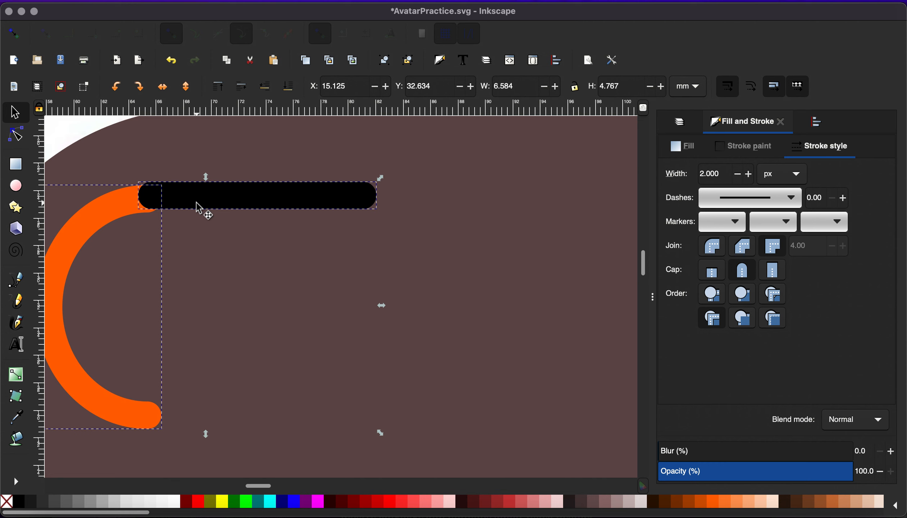
pyautogui.scroll(2, 199, 209)
pyautogui.hscroll(-4, 204, 217)
pyautogui.scroll(1, 204, 216)
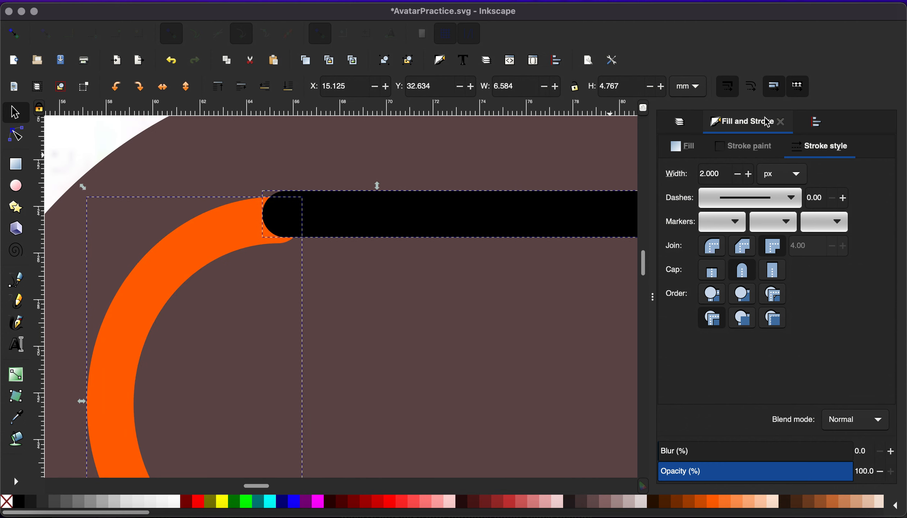
pyautogui.click(822, 123)
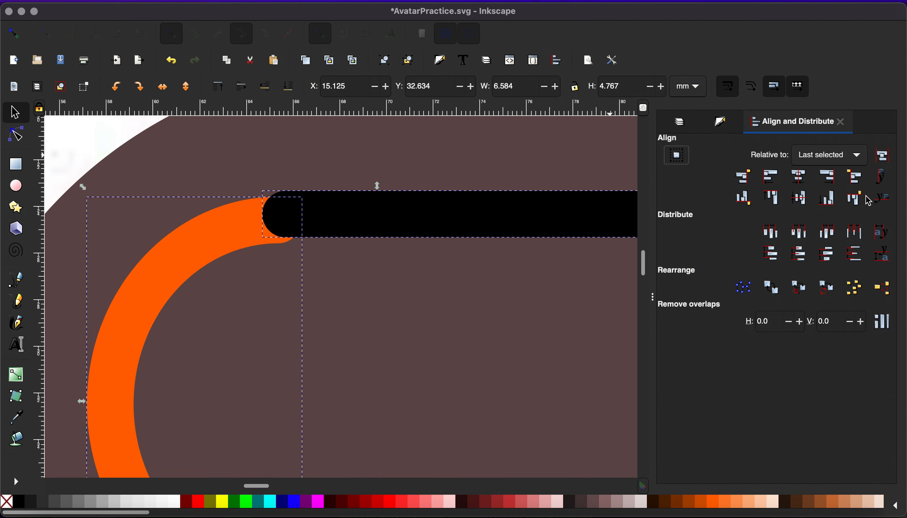
pyautogui.click(771, 197)
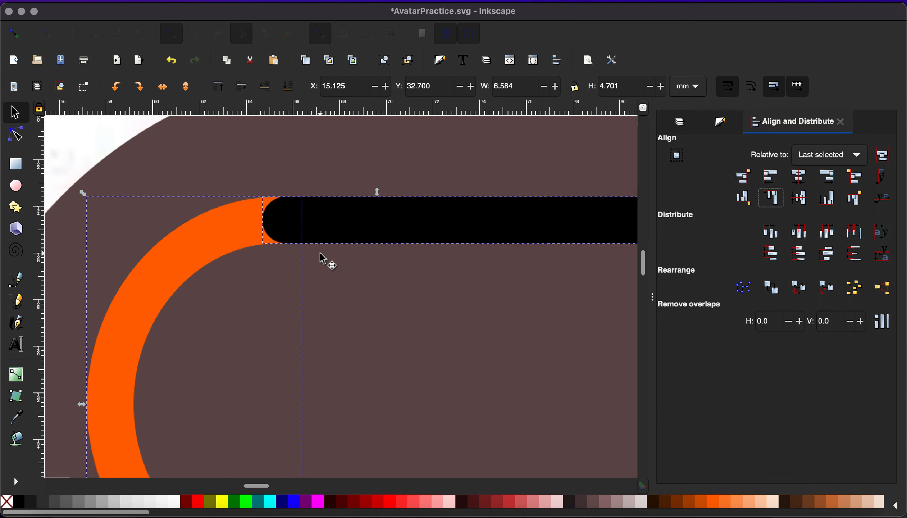
# Try to unite the arc and the straight line with Union, and undo it.
pyautogui.keyDown('ctrl'); pyautogui.scroll(-2, 320, 252); pyautogui.keyUp('ctrl')
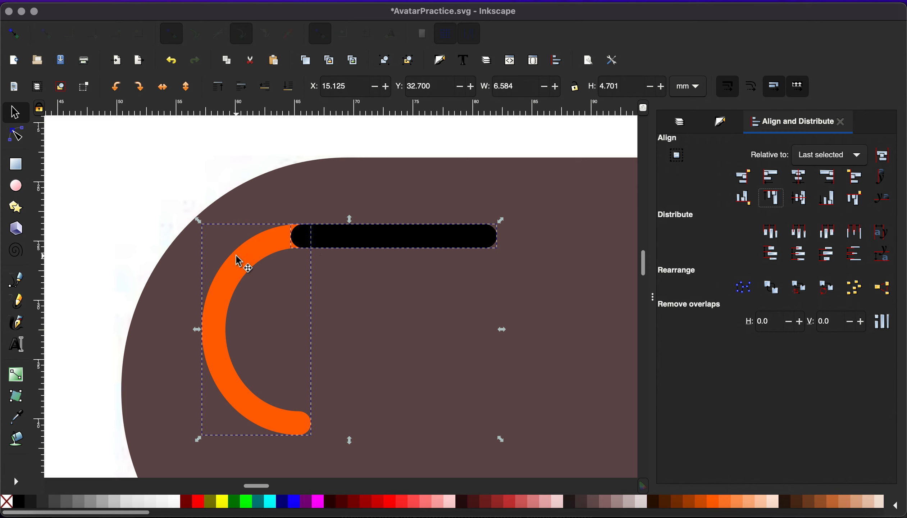
pyautogui.click(257, 2)
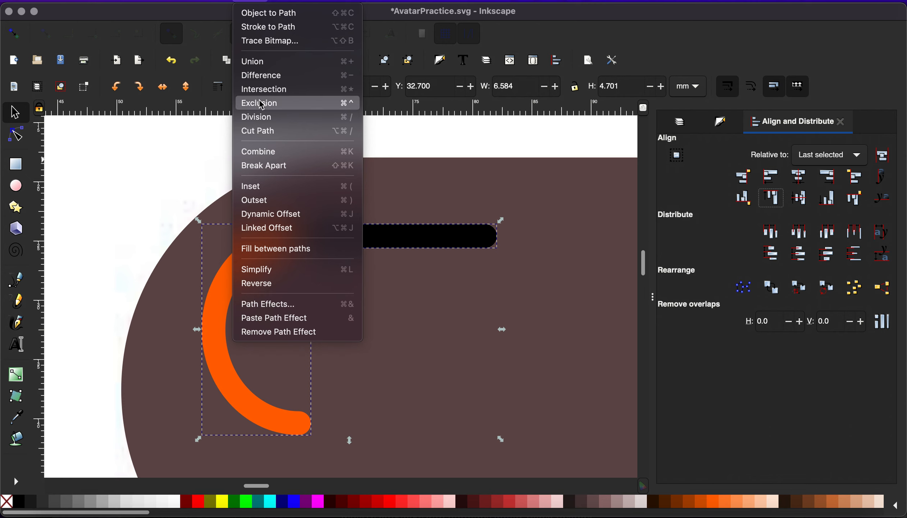
pyautogui.click(266, 61)
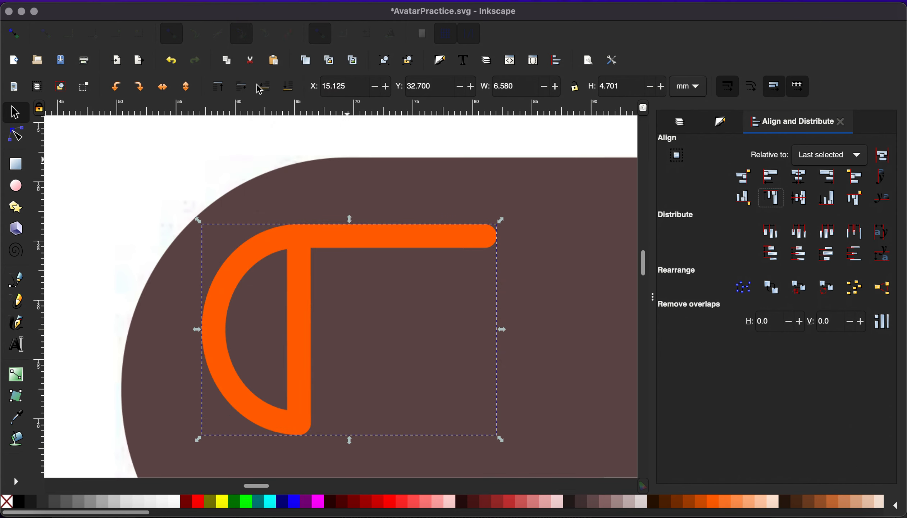
pyautogui.hotkey('ctrl', 'z')
# Combine the orange arc and the black straight line into a single path.
pyautogui.click(262, 255)
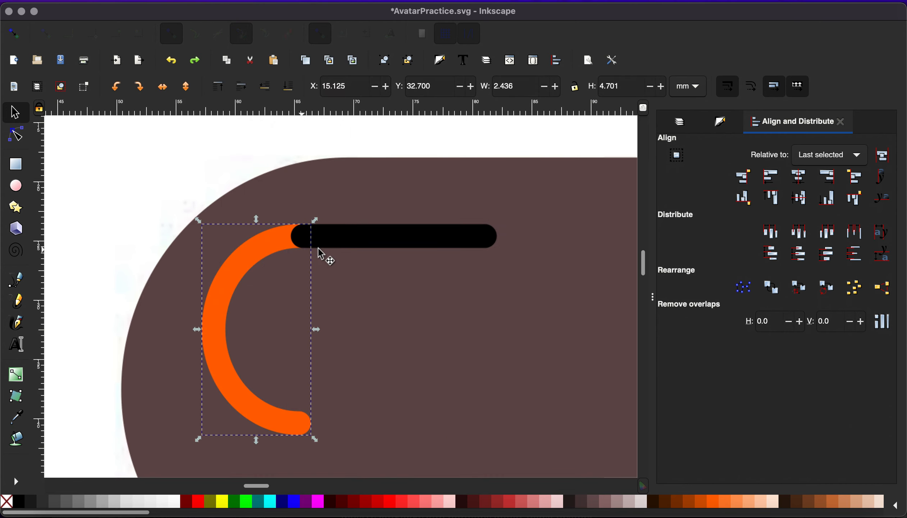
pyautogui.keyDown('shift'); pyautogui.click(343, 245); pyautogui.keyUp('shift')
pyautogui.click(249, 2)
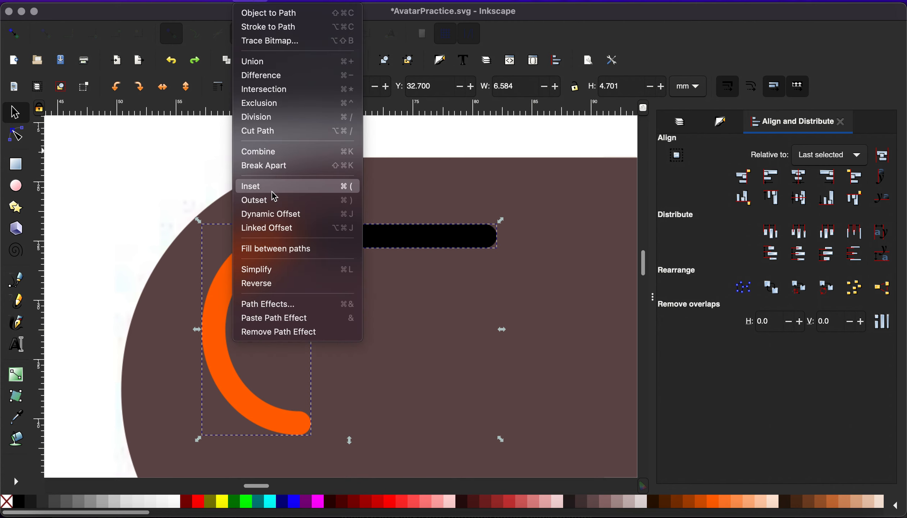
pyautogui.click(273, 153)
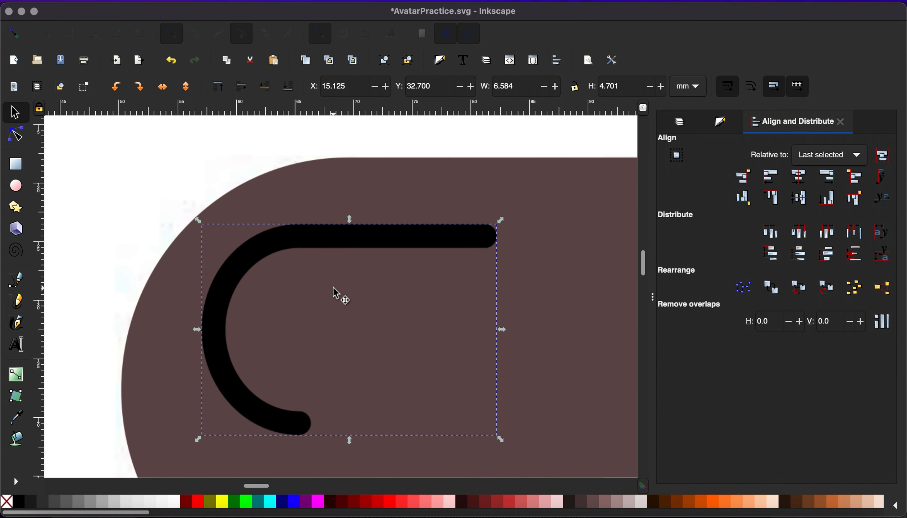
# Color the combined highlight's stroke a muted mauve-brown lighter than the man's hair, and deselect it.
pyautogui.scroll(-2, 333, 287)
pyautogui.scroll(-5, 369, 360)
pyautogui.hscroll(3, 369, 360)
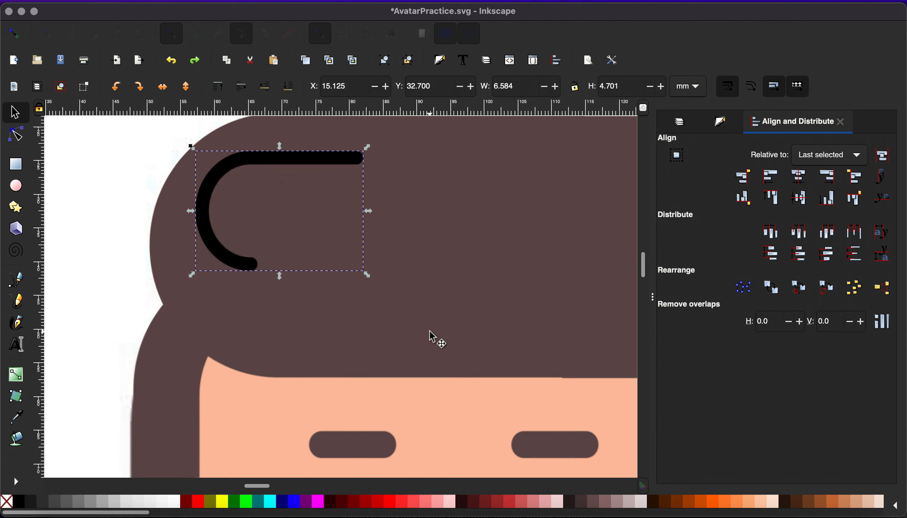
pyautogui.keyDown('shift'); pyautogui.click(604, 503); pyautogui.keyUp('shift')
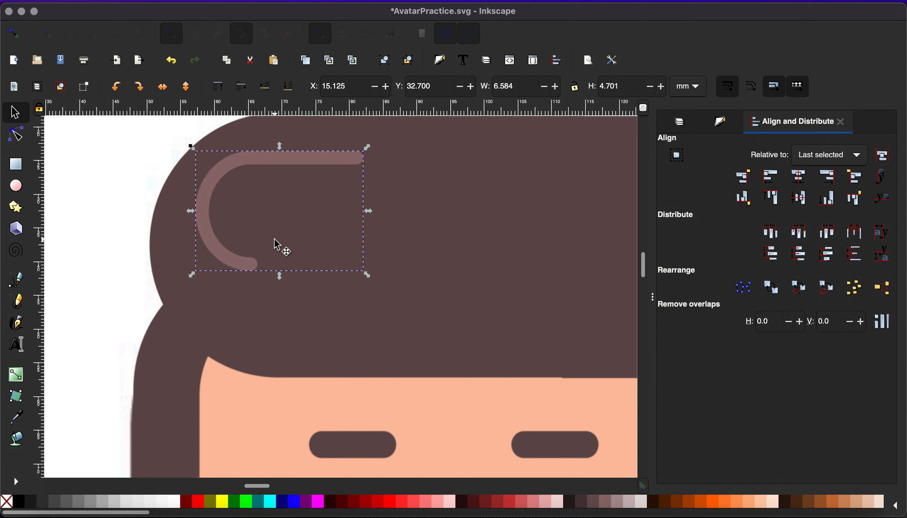
pyautogui.scroll(-3, 274, 238)
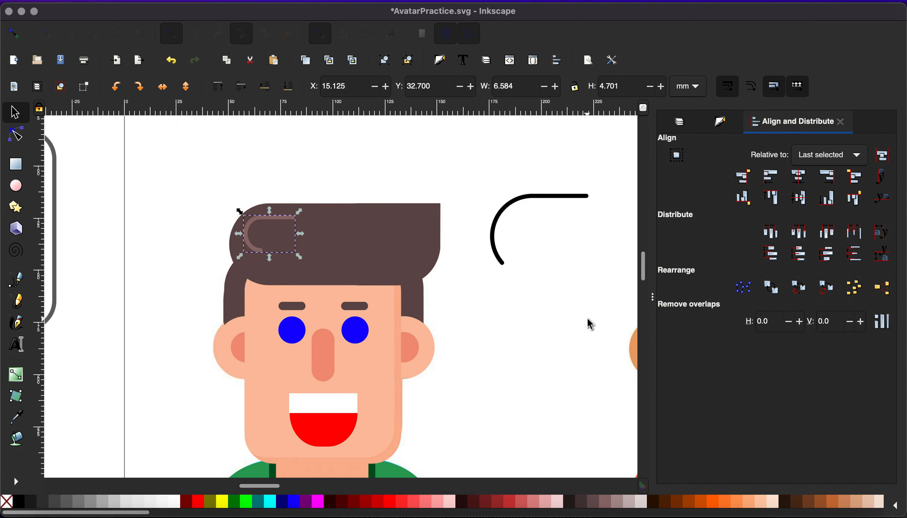
pyautogui.press('Escape')
# Draw a thin sharp-cornered rectangle about 33.3 by 1.6 mm across the striped shirt of the pink-haired woman.
pyautogui.hscroll(5, 590, 324)
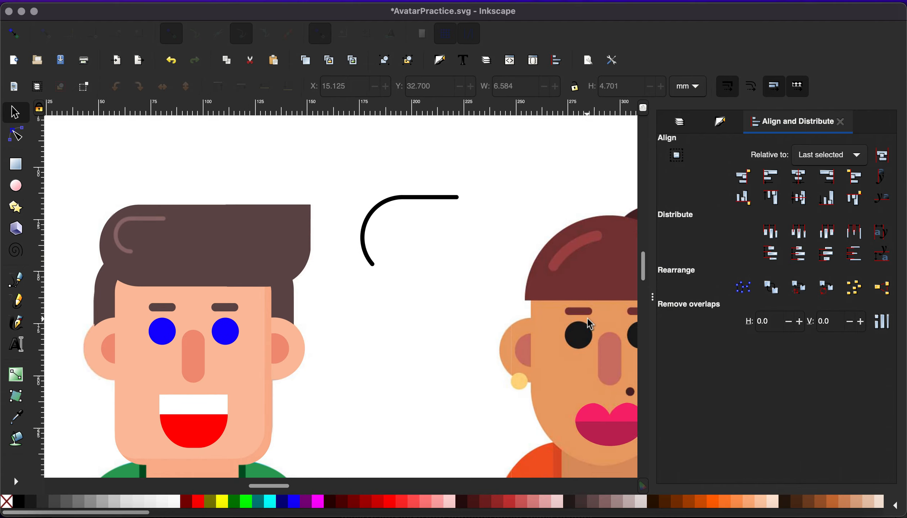
pyautogui.hscroll(10, 588, 319)
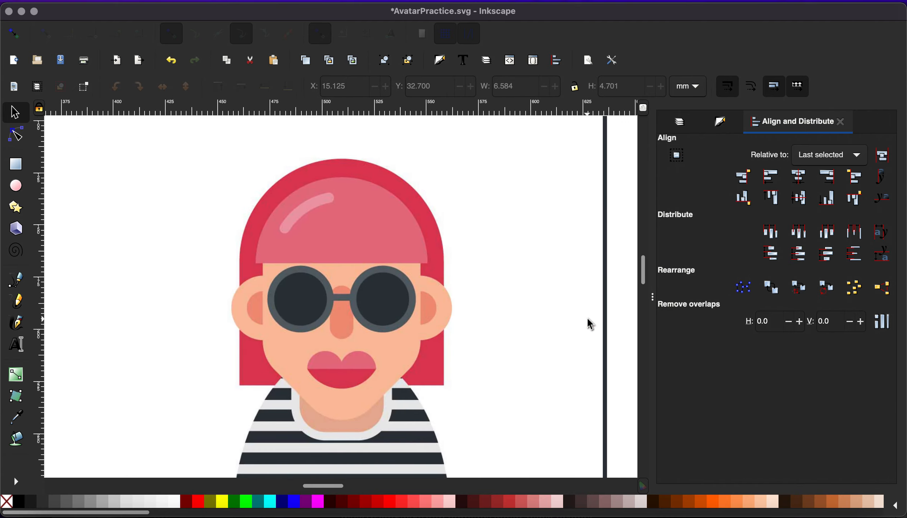
pyautogui.scroll(-3, 586, 317)
pyautogui.scroll(3, 385, 303)
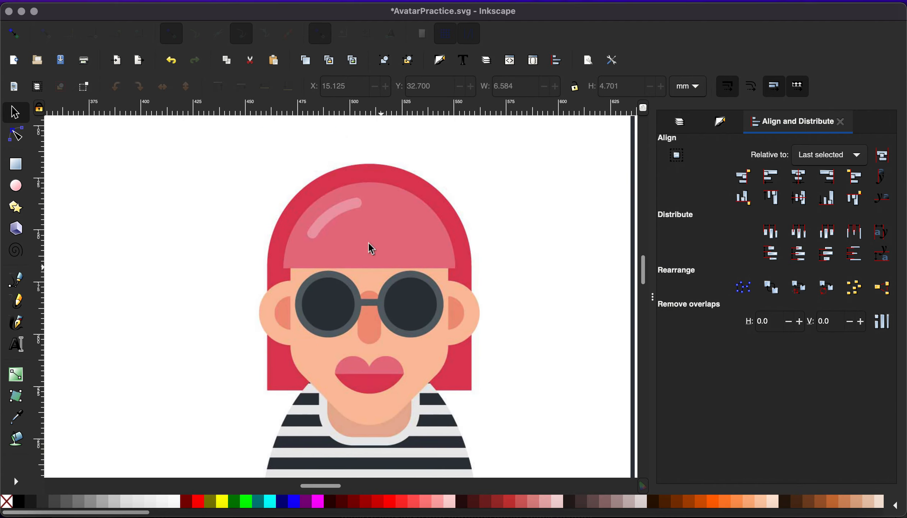
pyautogui.scroll(-3, 456, 343)
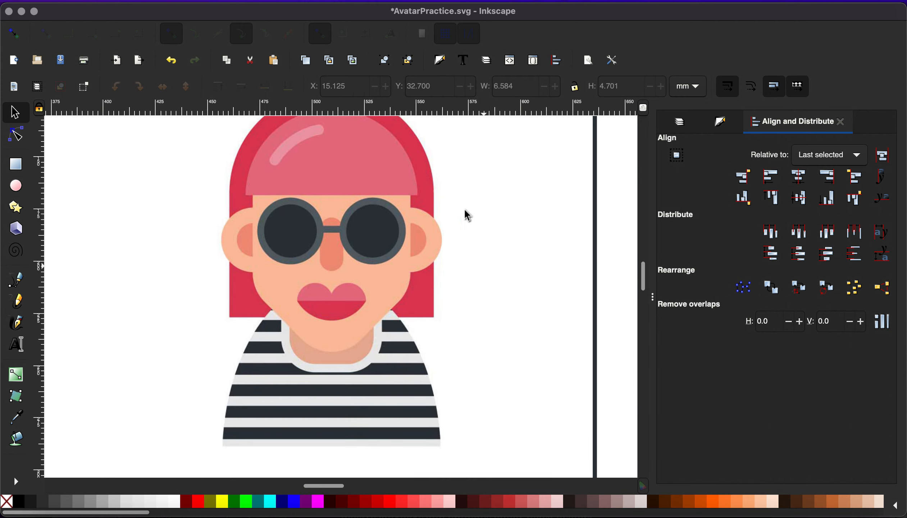
pyautogui.hscroll(4, 434, 285)
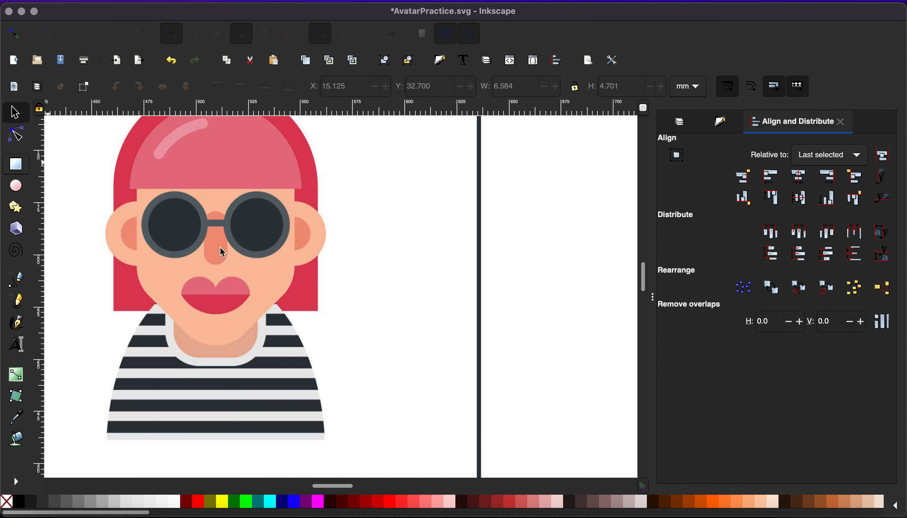
pyautogui.press('r')
pyautogui.hscroll(4, 415, 285)
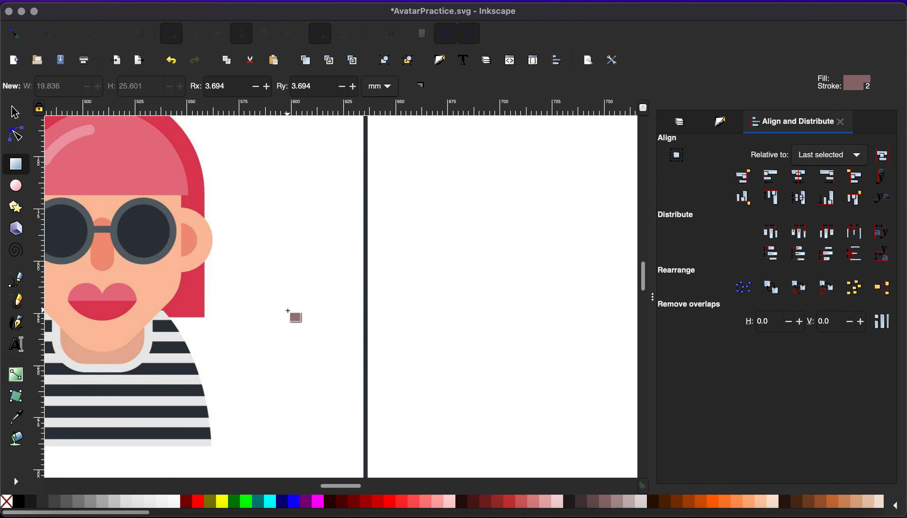
pyautogui.hscroll(-5, 289, 311)
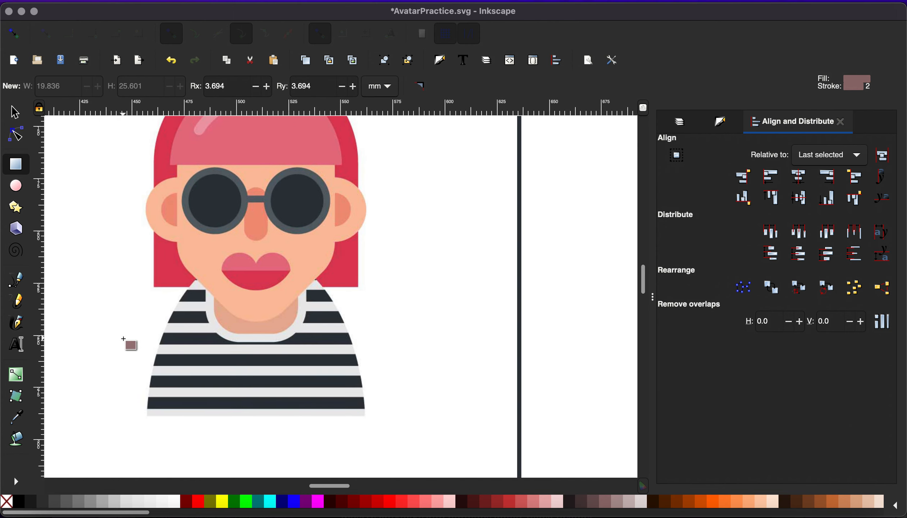
pyautogui.moveTo(126, 331)
pyautogui.mouseDown()
pyautogui.moveTo(344, 367)
pyautogui.moveTo(375, 354)
pyautogui.moveTo(394, 333)
pyautogui.moveTo(389, 345)
pyautogui.mouseUp()
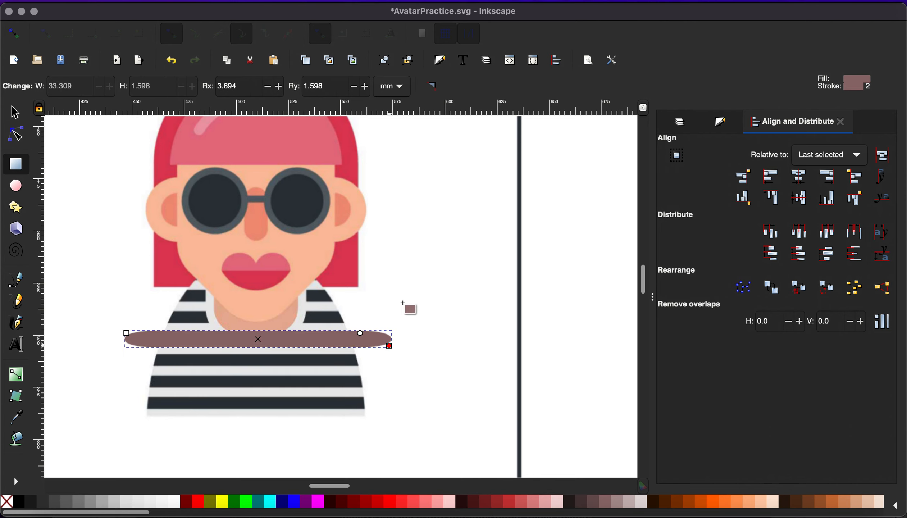
pyautogui.click(434, 86)
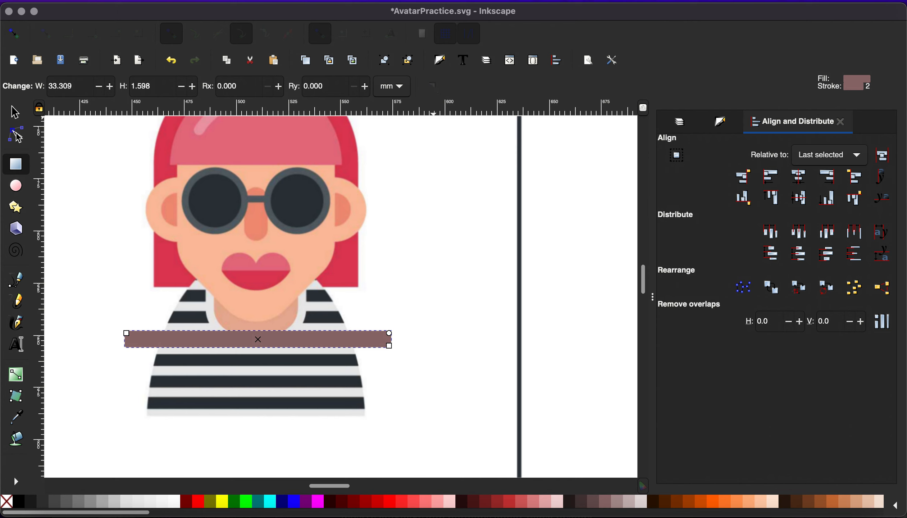
# Move the thin rectangle off the shirt to the blank area beside the pink-haired woman.
pyautogui.press('s')
pyautogui.moveTo(298, 338); pyautogui.dragTo(560, 279)
pyautogui.moveTo(571, 257); pyautogui.dragTo(571, 254)
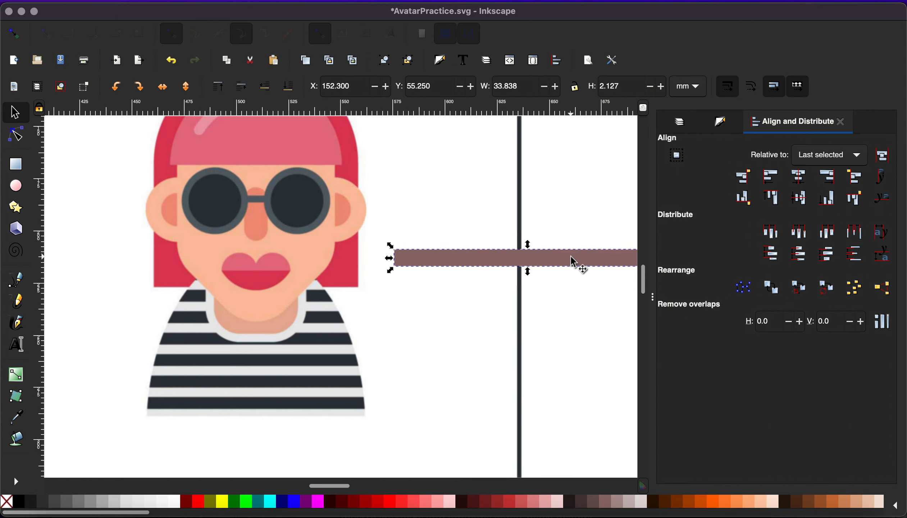
# Fill the thin rectangle with near-black and remove its stroke.
pyautogui.click(34, 504)
pyautogui.hscroll(5, 423, 303)
pyautogui.scroll(-2, 423, 303)
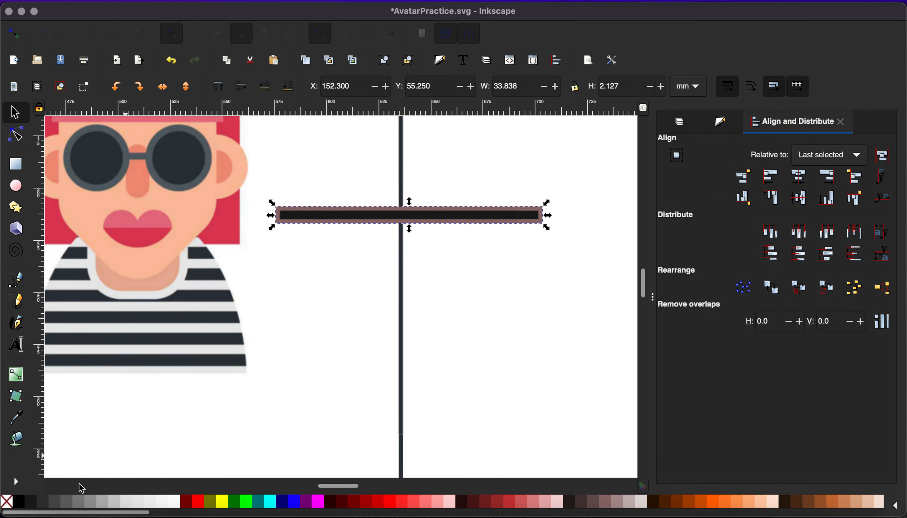
pyautogui.keyDown('shift'); pyautogui.click(6, 502); pyautogui.keyUp('shift')
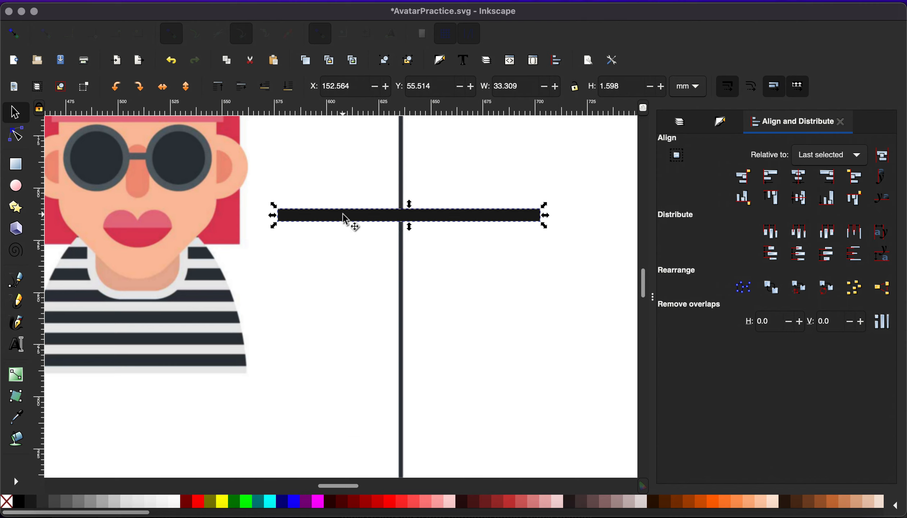
# Duplicate the black bar downward repeatedly to build a stack of eight horizontal stripes.
pyautogui.hotkey('ctrl', 'd')
pyautogui.moveTo(342, 214); pyautogui.dragTo(341, 240)
pyautogui.keyDown('shift'); pyautogui.click(359, 212); pyautogui.keyUp('shift')
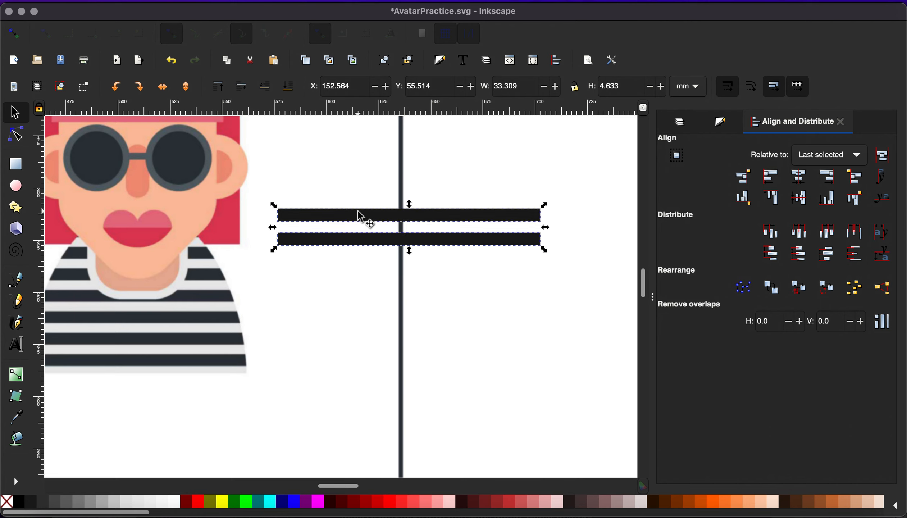
pyautogui.hotkey('ctrl', 'd')
pyautogui.moveTo(360, 232); pyautogui.dragTo(354, 363)
pyautogui.hotkey('ctrl', 'd')
pyautogui.hotkey('ctrl', 'd')
# Distribute the centers of the eight stripes evenly in the vertical direction and unite the stripes into one path with Union.
pyautogui.moveTo(271, 200); pyautogui.dragTo(567, 415)
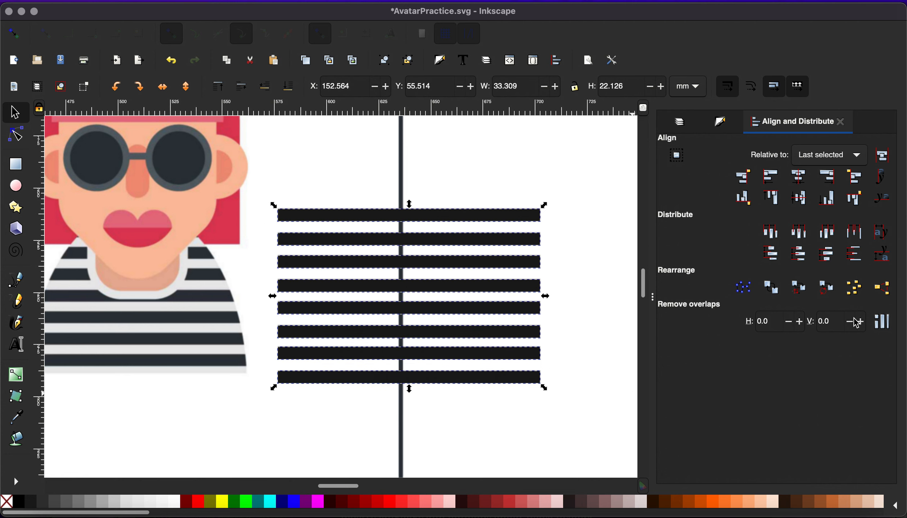
pyautogui.click(800, 255)
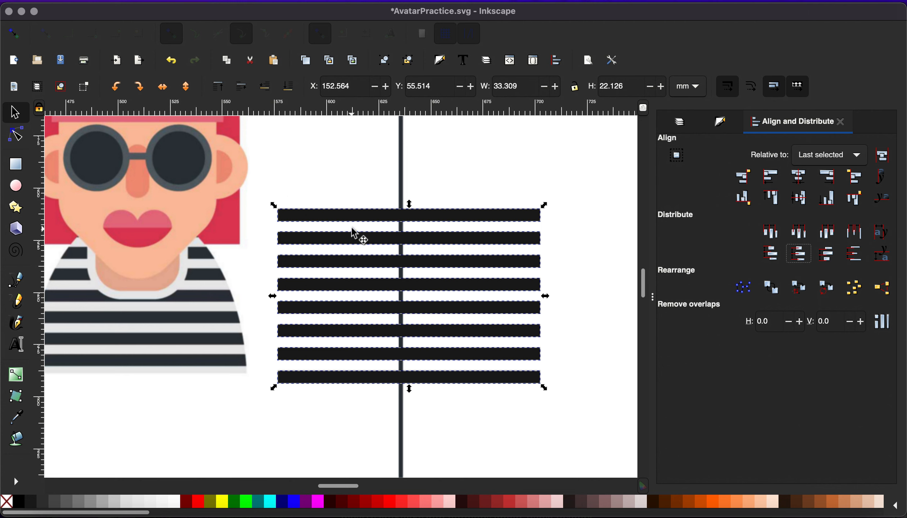
pyautogui.hscroll(6, 367, 212)
pyautogui.scroll(-4, 367, 213)
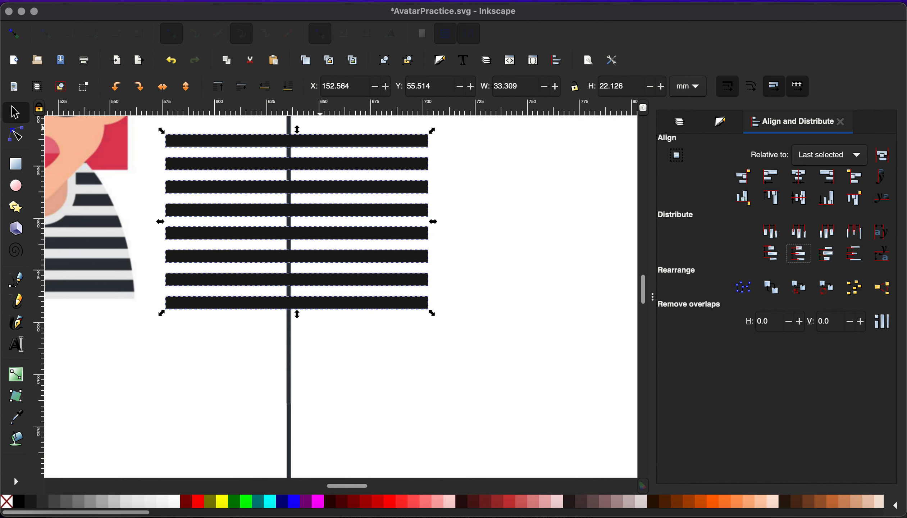
pyautogui.click(250, 1)
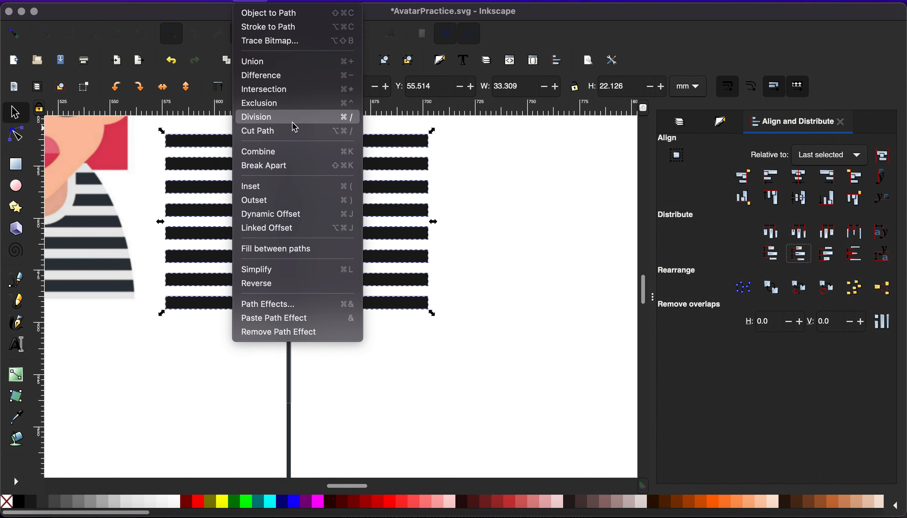
pyautogui.click(305, 66)
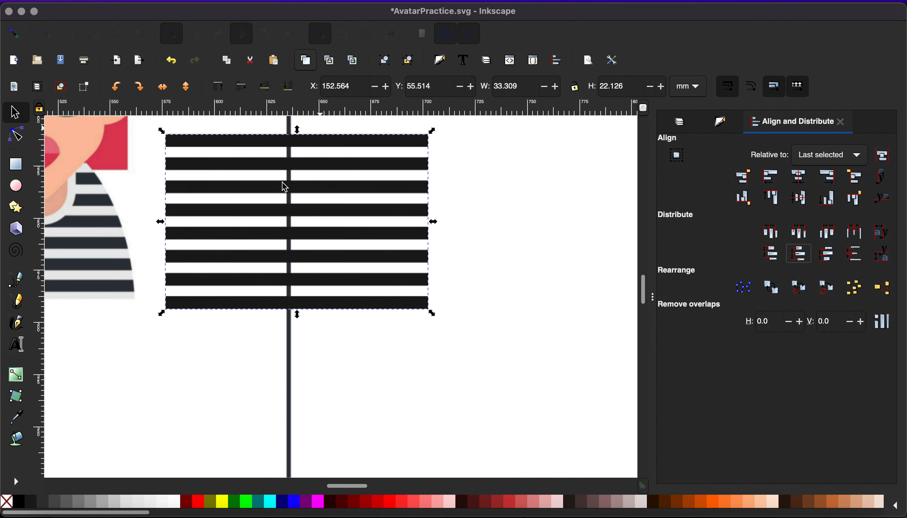
# Draw a rectangle about 25 × 31 mm over the pink-haired woman's shirt and round its corners fully to 12.341 mm.
pyautogui.hscroll(-4, 249, 209)
pyautogui.hscroll(-7, 54, 196)
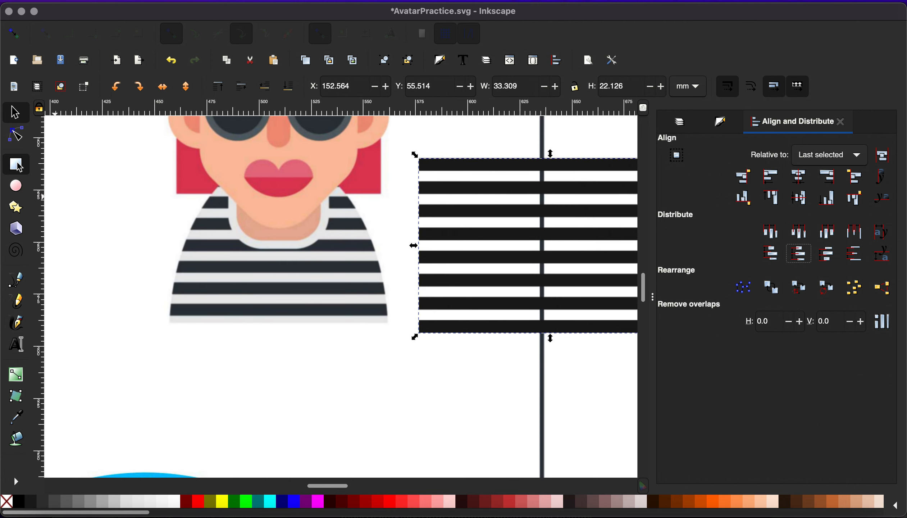
pyautogui.click(18, 166)
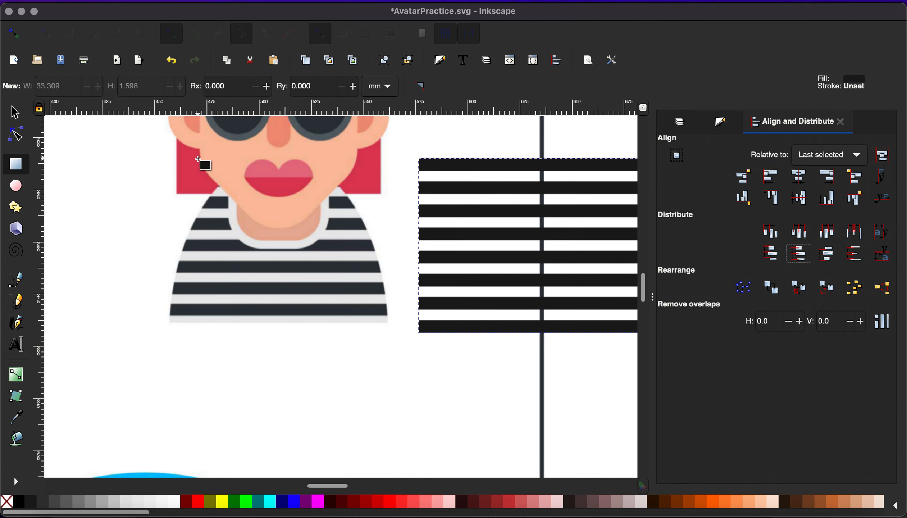
pyautogui.moveTo(195, 161); pyautogui.dragTo(389, 407)
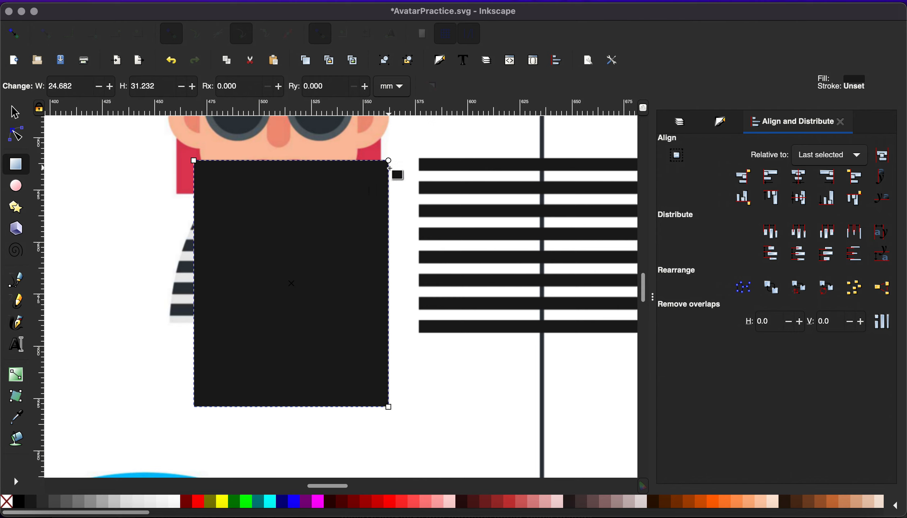
pyautogui.moveTo(389, 161); pyautogui.dragTo(373, 270)
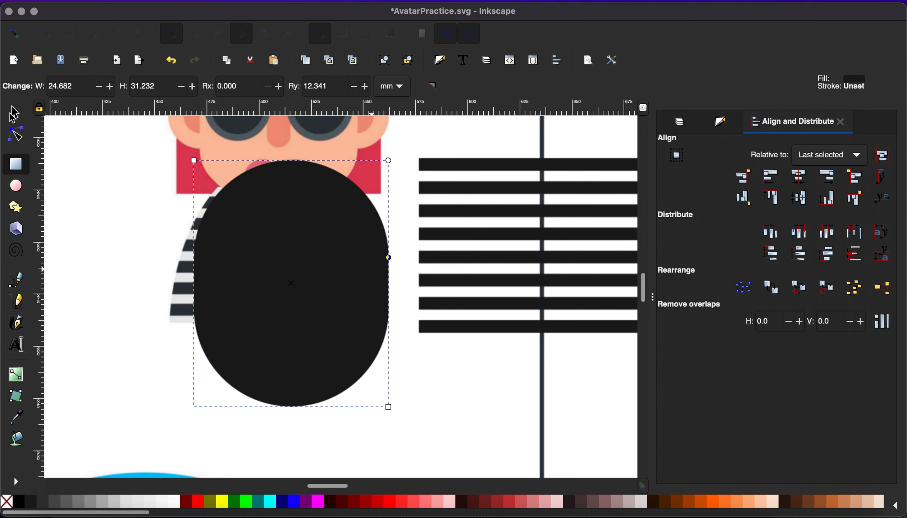
# Stretch the rounded black shape to the shirt's full width and extend it downward, to about 27.6 × 40.3 mm.
pyautogui.click(13, 114)
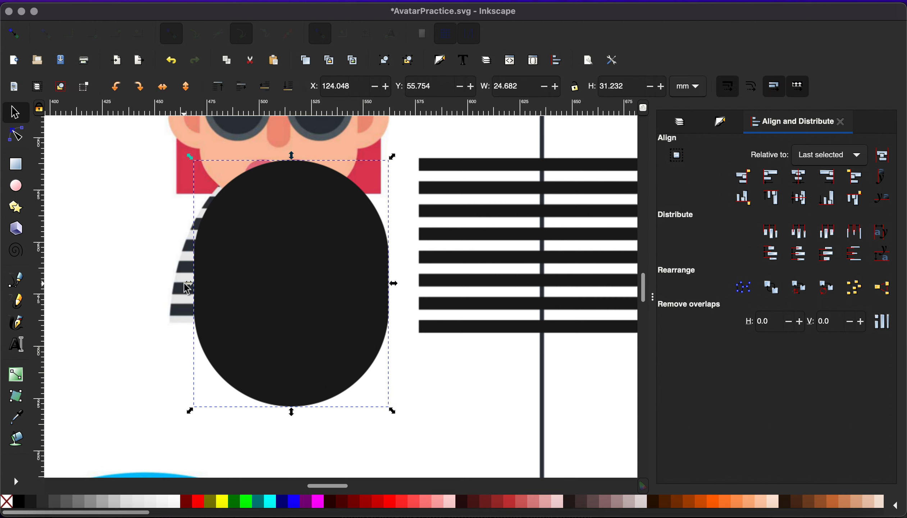
pyautogui.moveTo(184, 283)
pyautogui.mouseDown()
pyautogui.moveTo(161, 283)
pyautogui.moveTo(169, 288)
pyautogui.mouseUp()
pyautogui.click(222, 292)
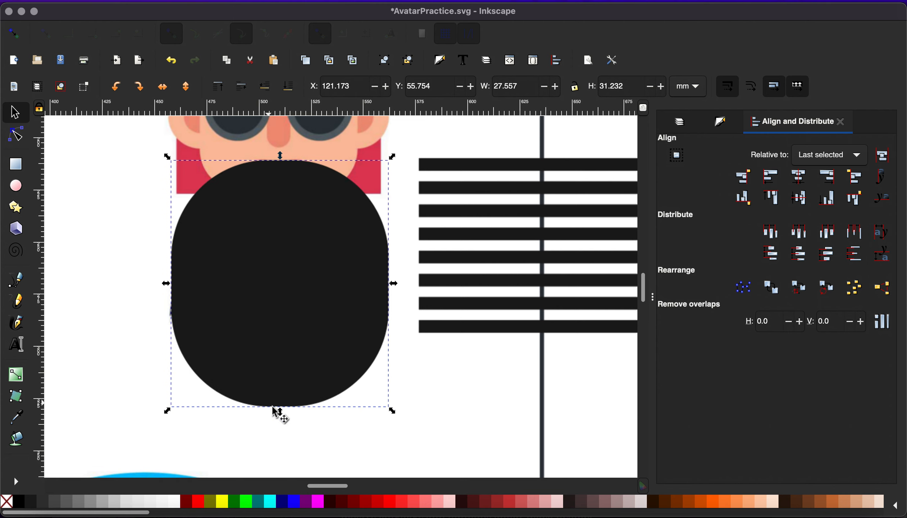
pyautogui.click(275, 443)
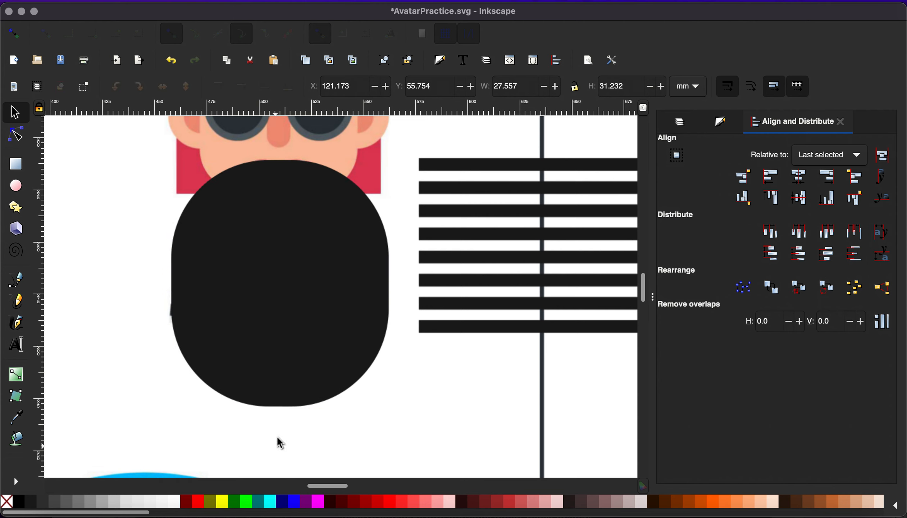
pyautogui.click(280, 403)
pyautogui.moveTo(281, 407); pyautogui.dragTo(274, 483)
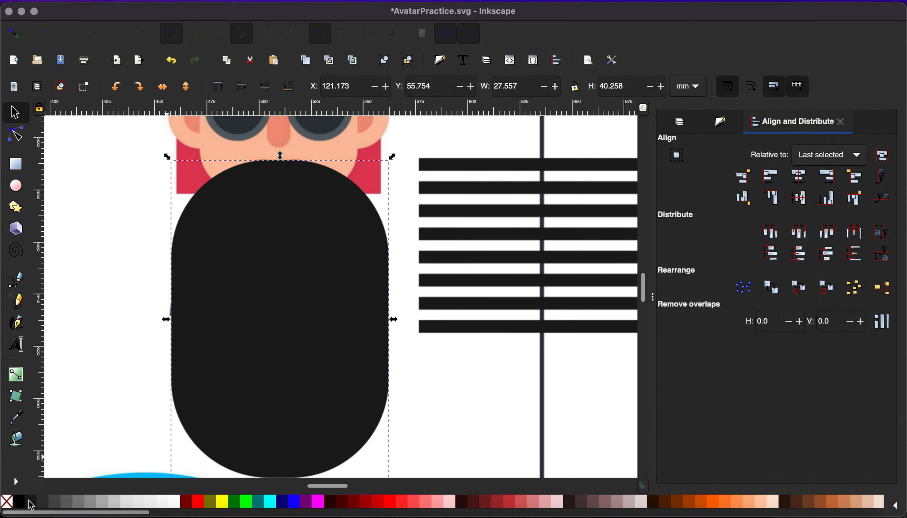
# Fit the rounded shape's side and top to the shirt using a red stroke without fill, and fill the shape red.
pyautogui.keyDown('shift'); pyautogui.click(195, 505); pyautogui.keyUp('shift')
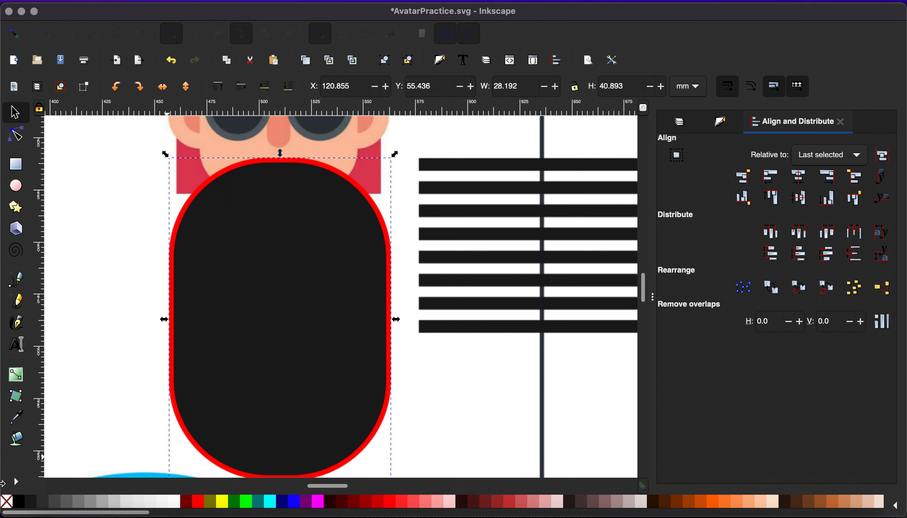
pyautogui.click(6, 505)
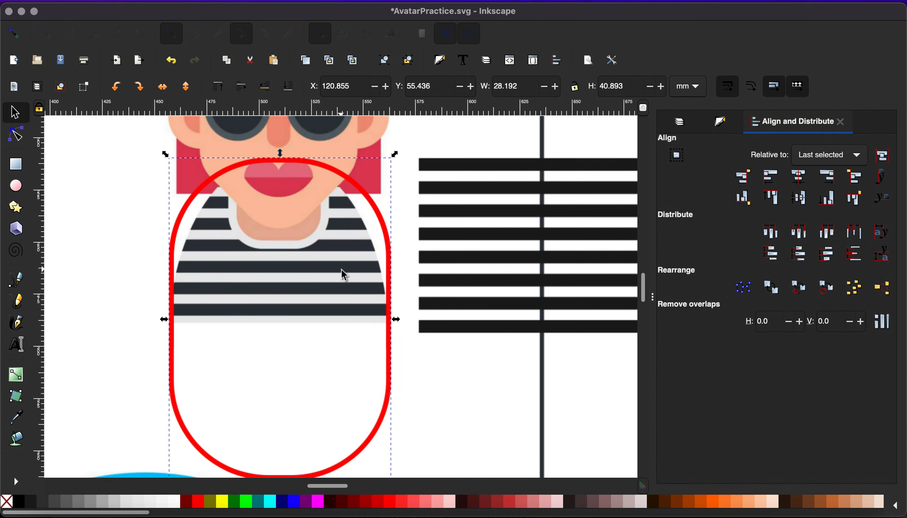
pyautogui.moveTo(393, 316); pyautogui.dragTo(389, 316)
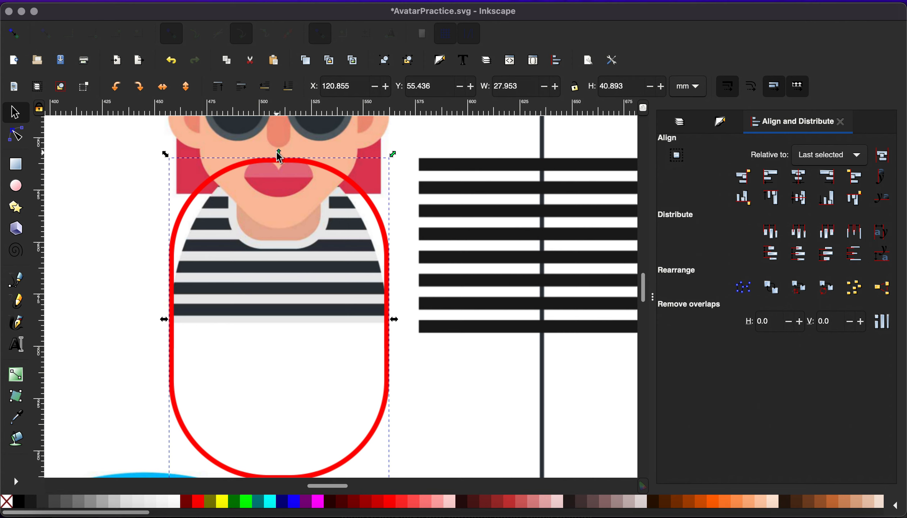
pyautogui.moveTo(279, 156)
pyautogui.mouseDown()
pyautogui.moveTo(277, 142)
pyautogui.moveTo(277, 159)
pyautogui.mouseUp()
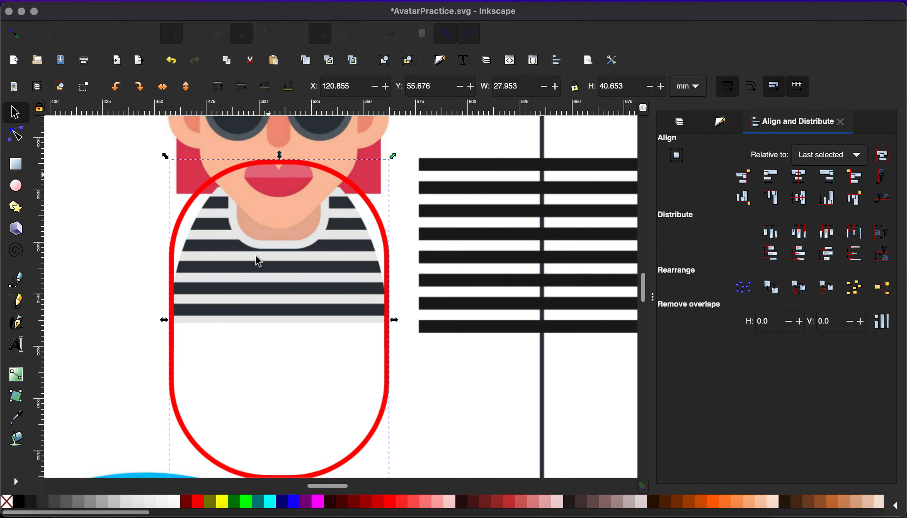
pyautogui.scroll(-3, 257, 263)
pyautogui.scroll(3, 258, 264)
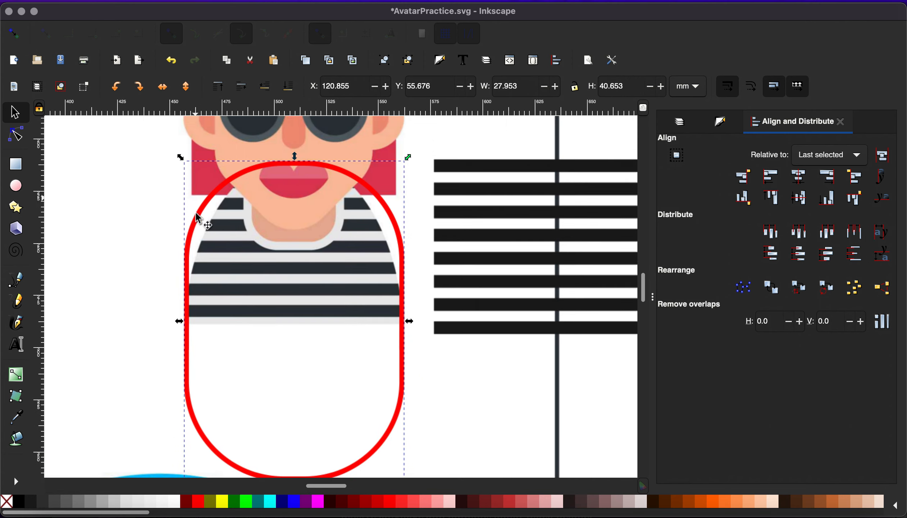
pyautogui.click(198, 502)
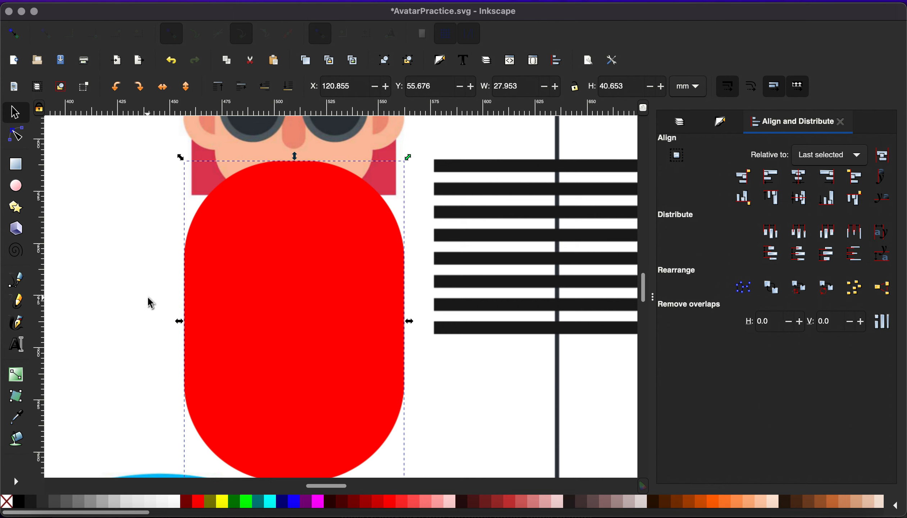
# Draw a square-cornered rectangle about 38 × 26 mm across the red shape's lower part, filled magenta without a stroke.
pyautogui.scroll(-3, 148, 299)
pyautogui.click(15, 165)
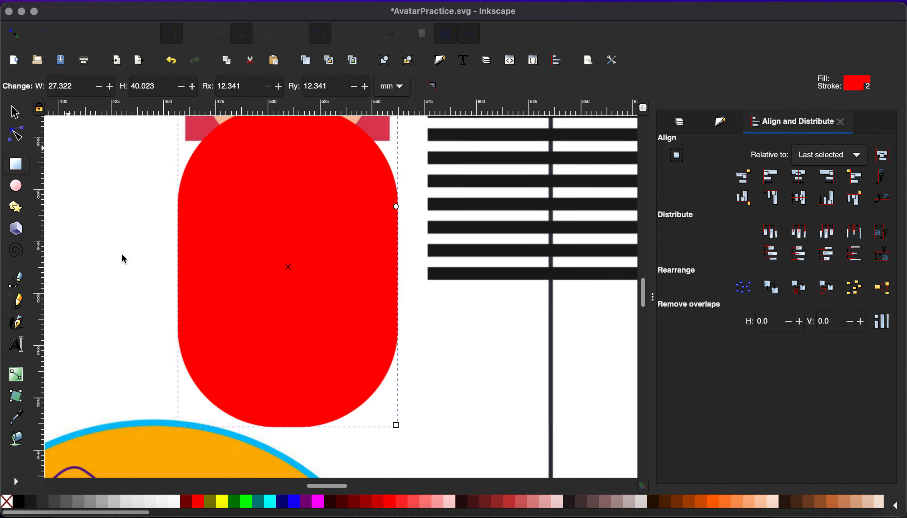
pyautogui.moveTo(150, 261); pyautogui.dragTo(452, 465)
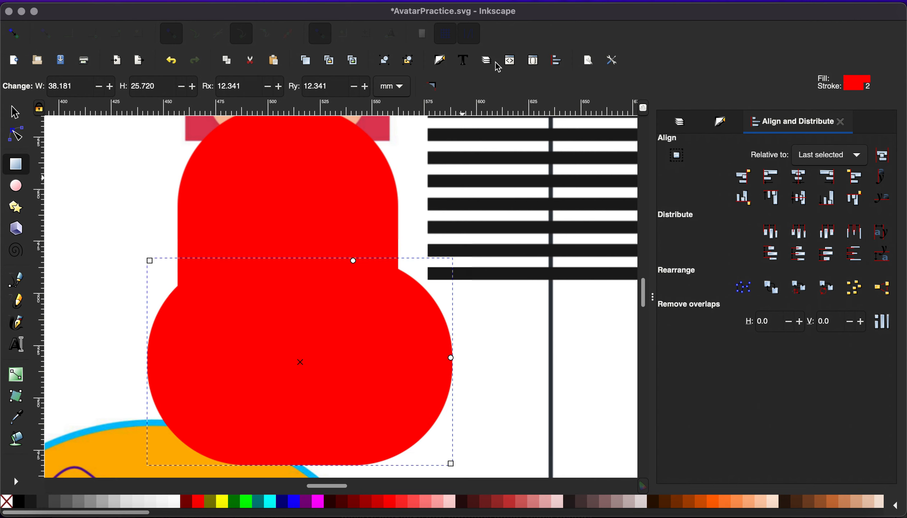
pyautogui.click(432, 89)
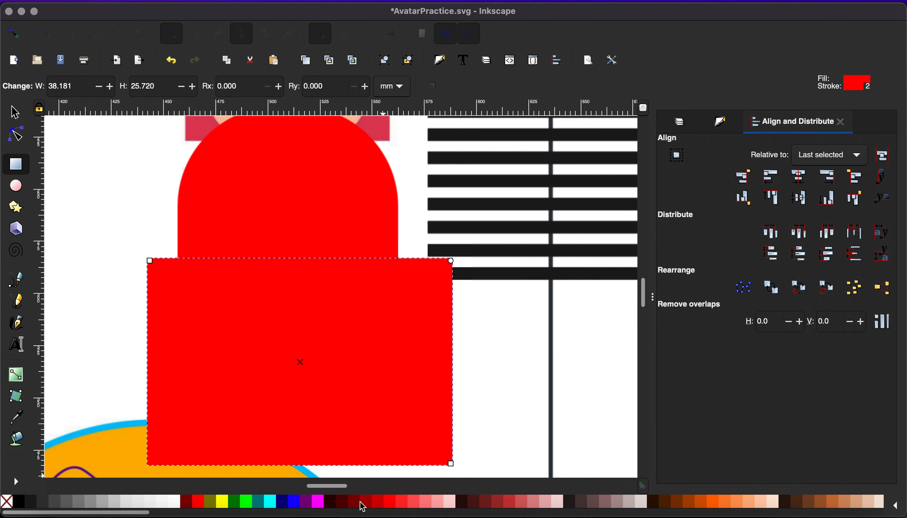
pyautogui.click(318, 501)
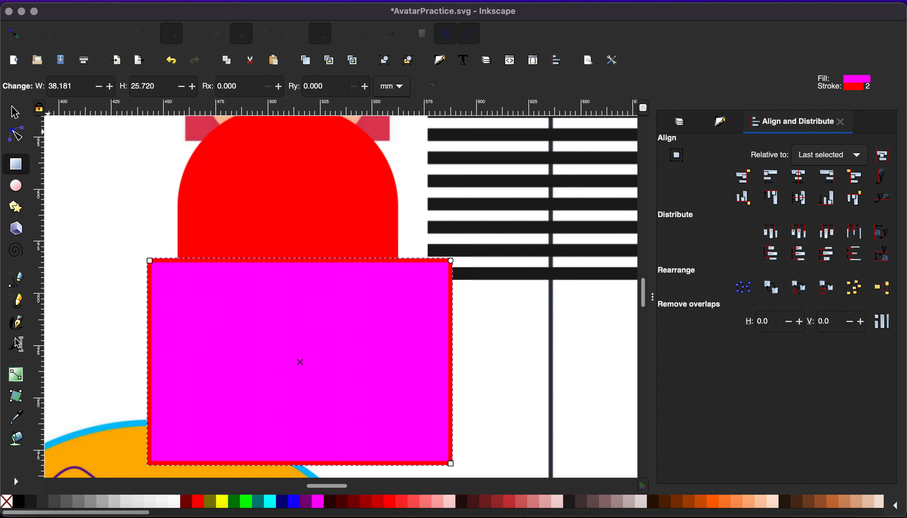
pyautogui.keyDown('shift'); pyautogui.click(5, 504); pyautogui.keyUp('shift')
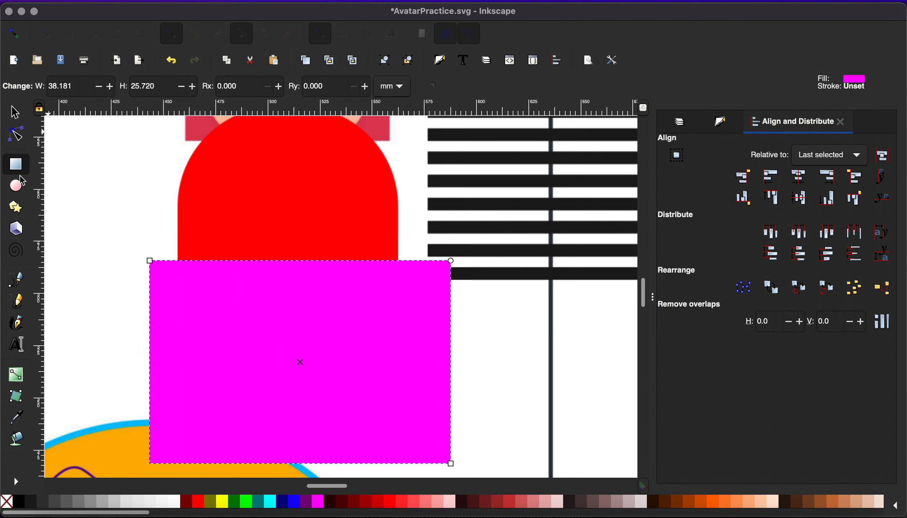
# Cut the magenta rectangle out of the red rounded shape with Difference, leaving a flat-bottomed dome.
pyautogui.click(16, 113)
pyautogui.keyDown('shift'); pyautogui.click(318, 198); pyautogui.keyUp('shift')
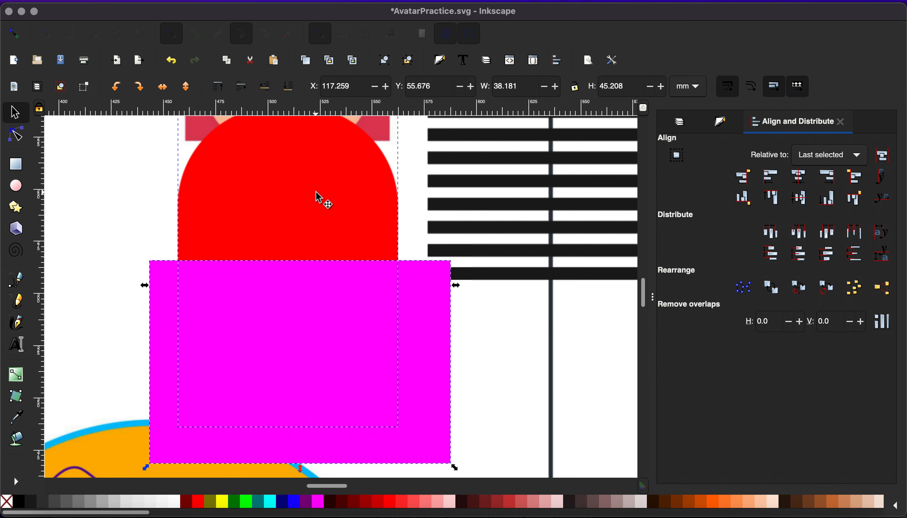
pyautogui.click(250, 0)
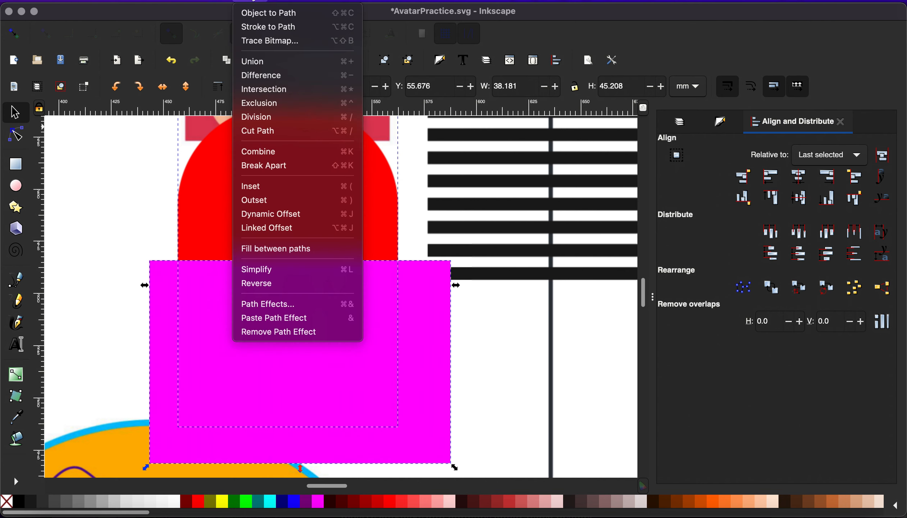
pyautogui.click(275, 77)
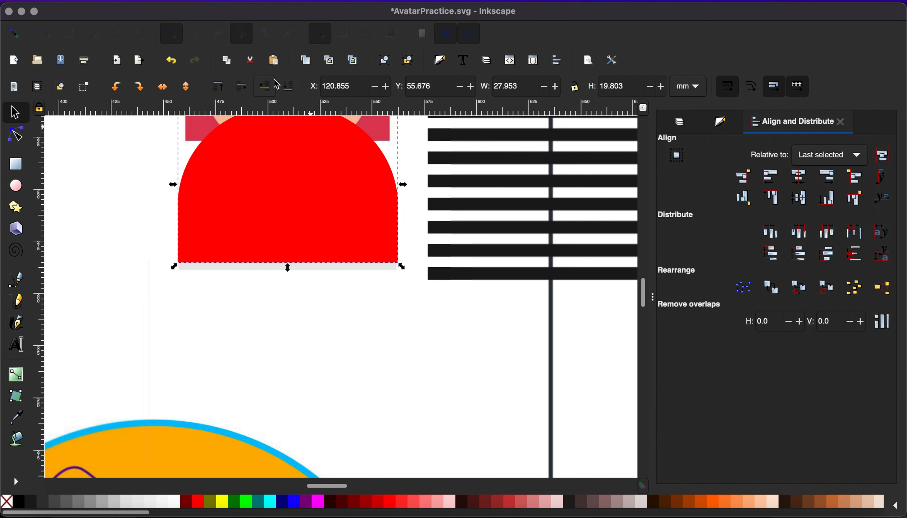
# Paste a copy of the red dome over the black stripes and stretch it upward to about 28 × 20.8 mm.
pyautogui.scroll(5, 266, 290)
pyautogui.hscroll(3, 267, 290)
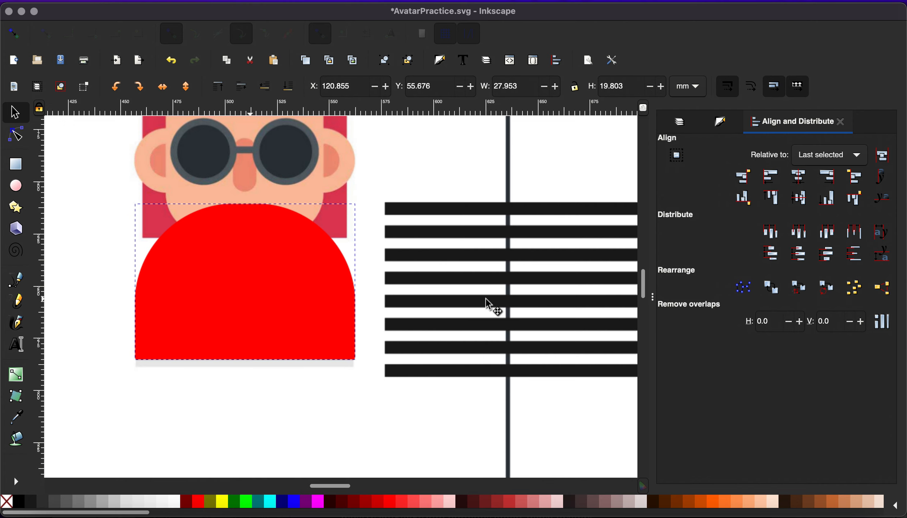
pyautogui.hotkey('ctrl', 'v')
pyautogui.moveTo(534, 303); pyautogui.dragTo(541, 309)
pyautogui.hscroll(5, 541, 309)
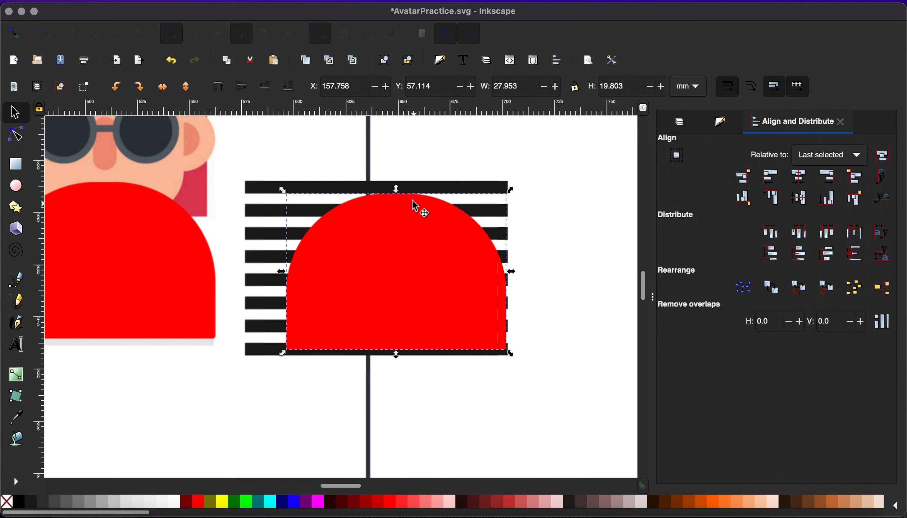
pyautogui.moveTo(399, 186); pyautogui.dragTo(401, 180)
pyautogui.moveTo(396, 236); pyautogui.dragTo(385, 236)
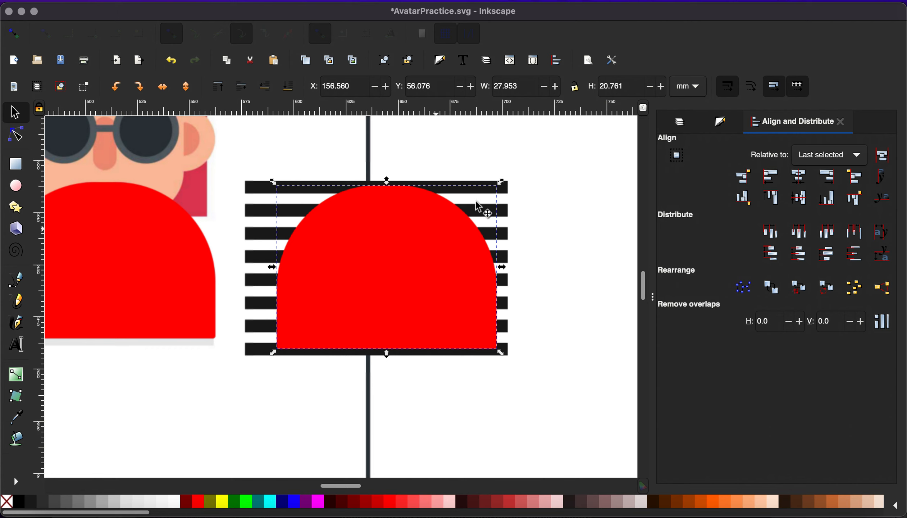
# Try intersecting the red dome copy with the black stripes, and undo the intersection.
pyautogui.keyDown('shift'); pyautogui.click(253, 187); pyautogui.keyUp('shift')
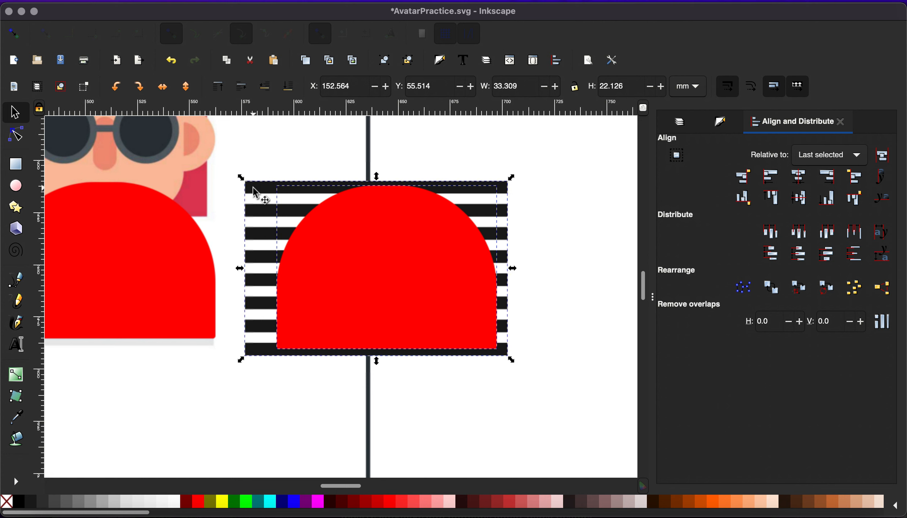
pyautogui.click(251, 0)
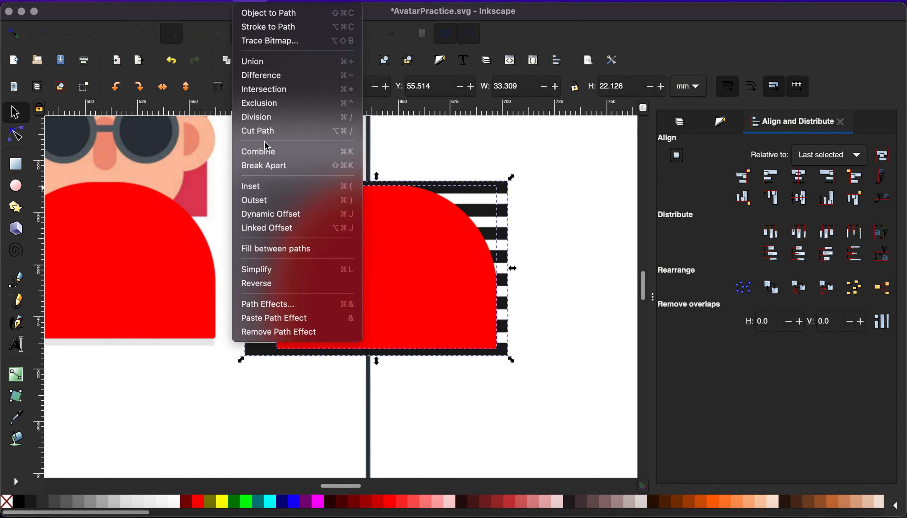
pyautogui.click(274, 89)
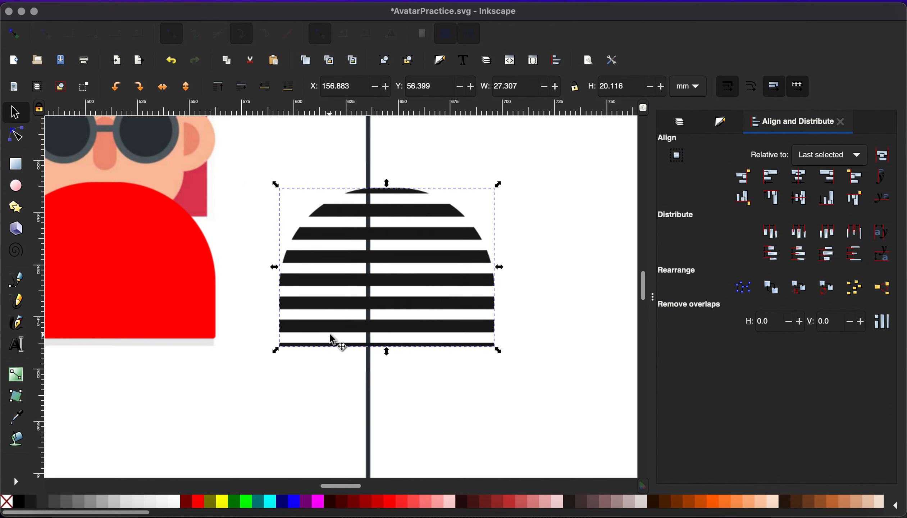
pyautogui.click(254, 358)
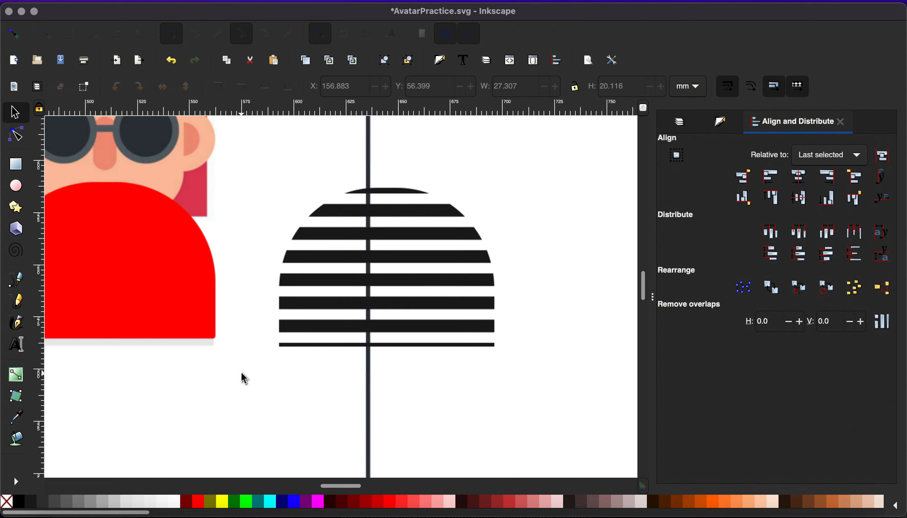
pyautogui.hotkey('ctrl', 'z')
# Trim the black stripes to the outline of the red dome copy with Intersection and deselect the result.
pyautogui.click(334, 288)
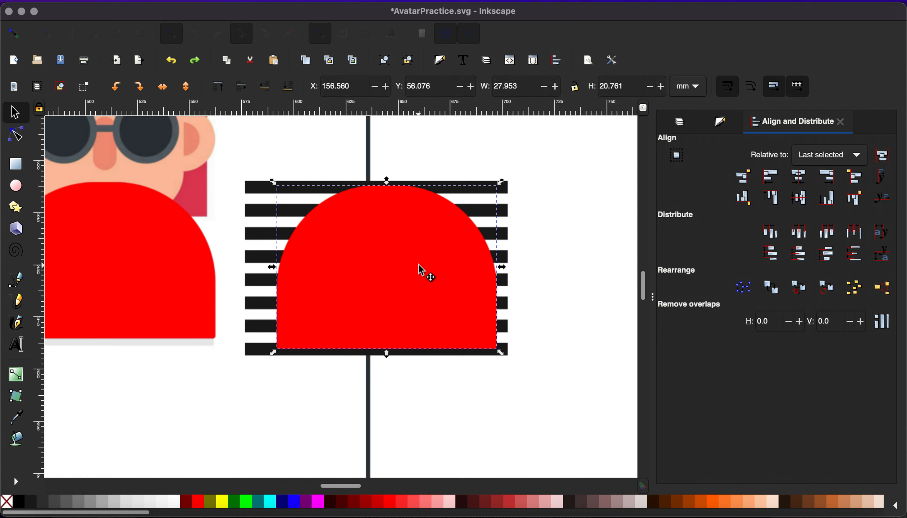
pyautogui.keyDown('shift'); pyautogui.click(266, 193); pyautogui.keyUp('shift')
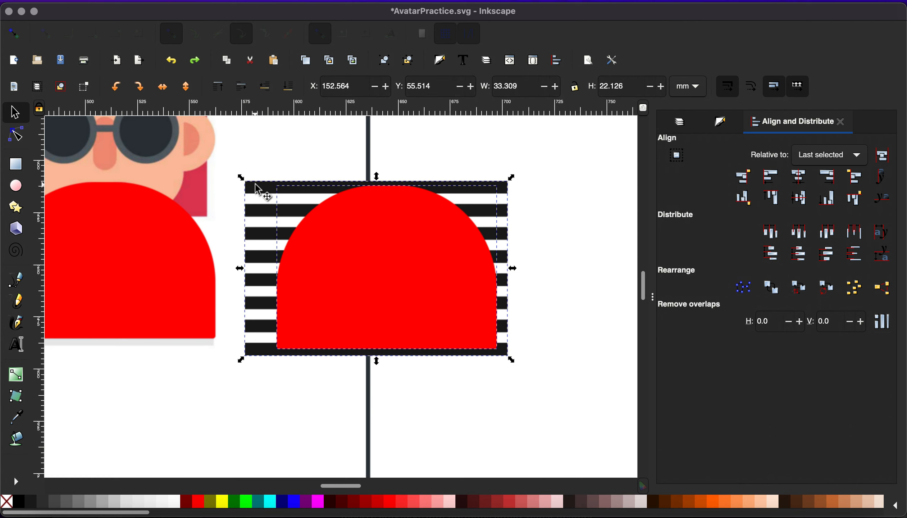
pyautogui.click(245, 0)
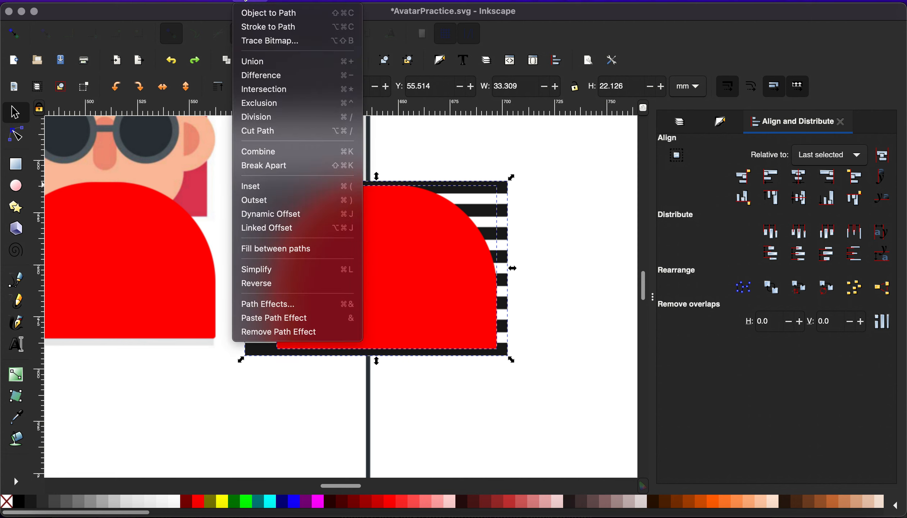
pyautogui.click(260, 91)
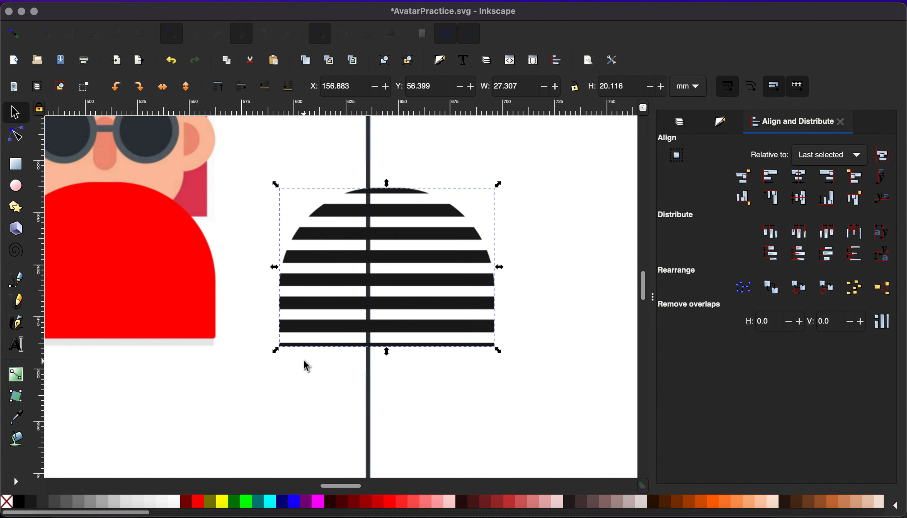
pyautogui.click(304, 364)
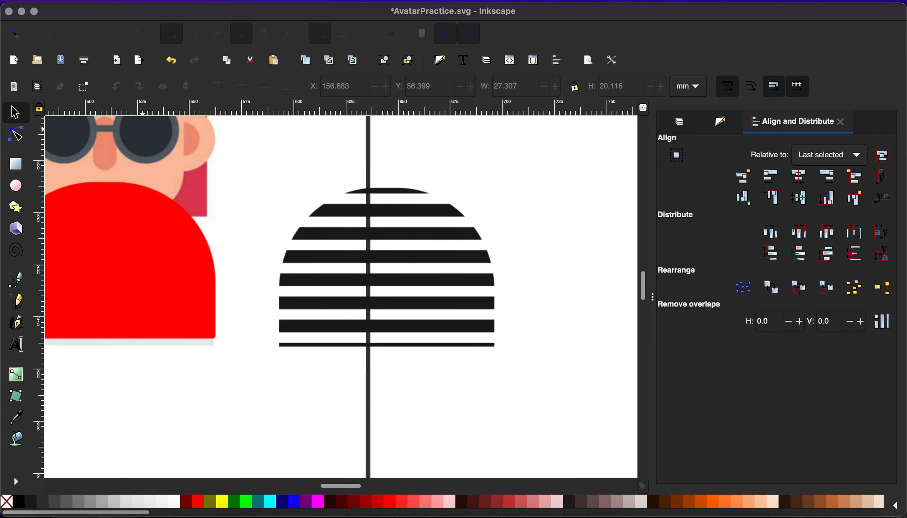
# Paste a copy of the red dome in place over the black stripes, fill it grey and remove its outline.
pyautogui.click(117, 1)
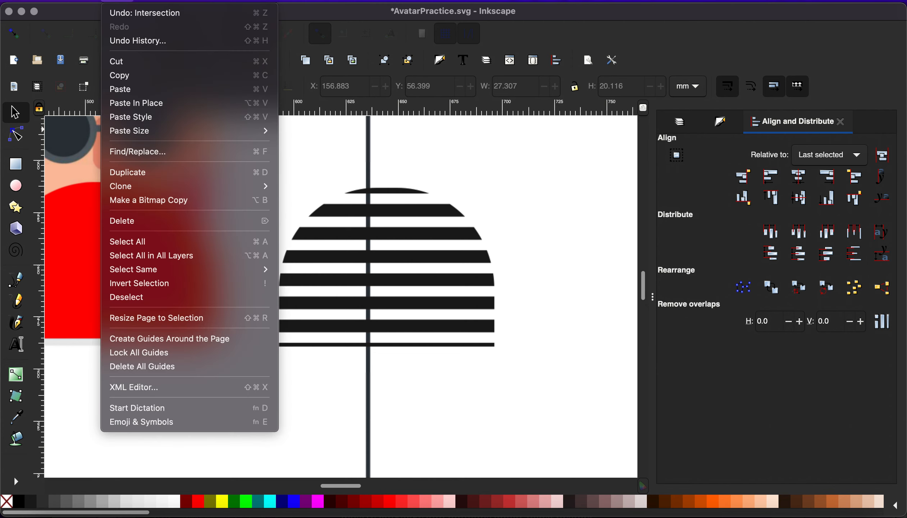
pyautogui.click(128, 103)
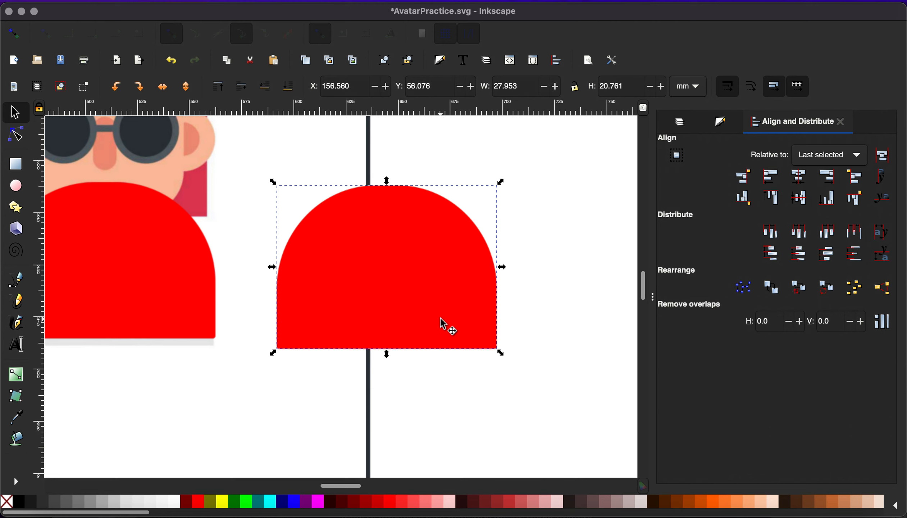
pyautogui.click(92, 503)
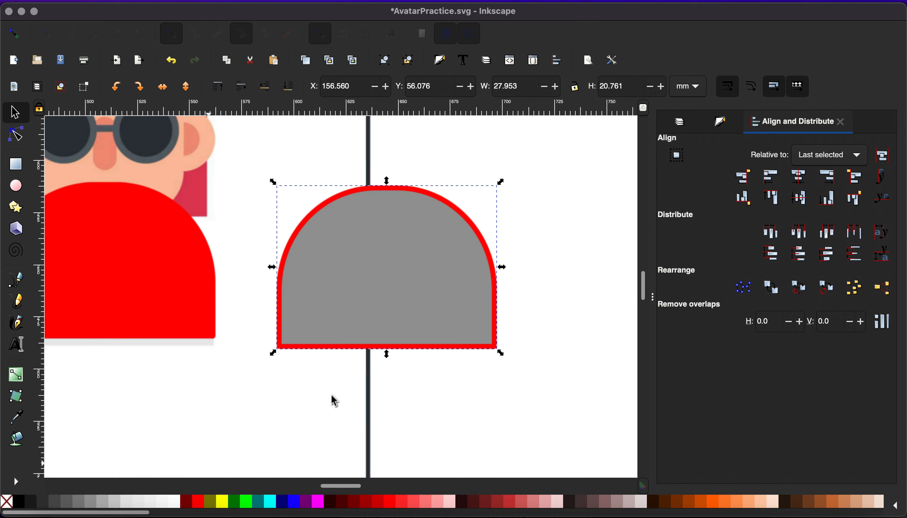
pyautogui.keyDown('shift'); pyautogui.click(8, 501); pyautogui.keyUp('shift')
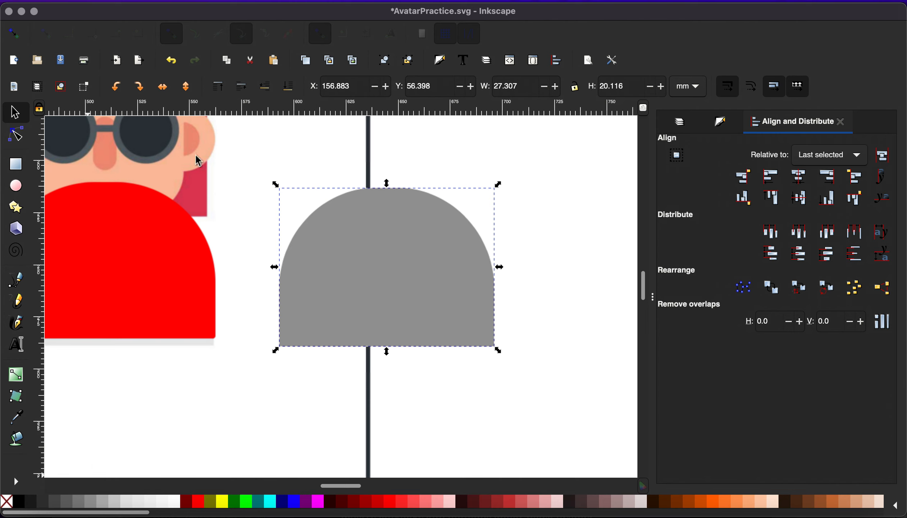
# Recolour the pasted dome to a very light grey and lower it behind the black stripes.
pyautogui.click(112, 502)
pyautogui.click(171, 85)
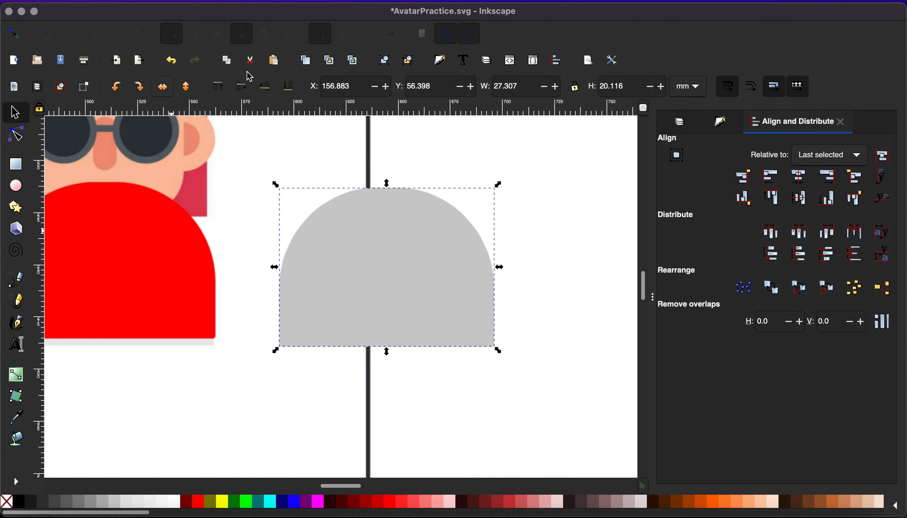
pyautogui.click(292, 89)
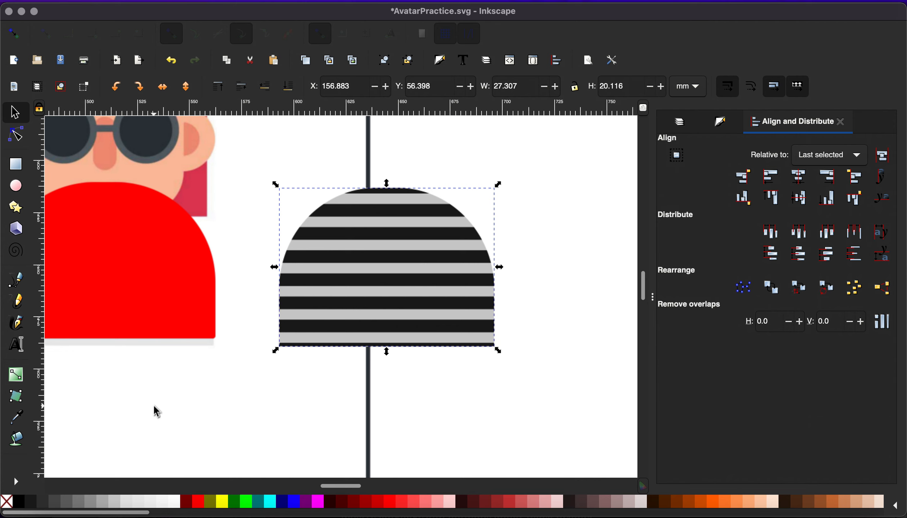
pyautogui.click(151, 505)
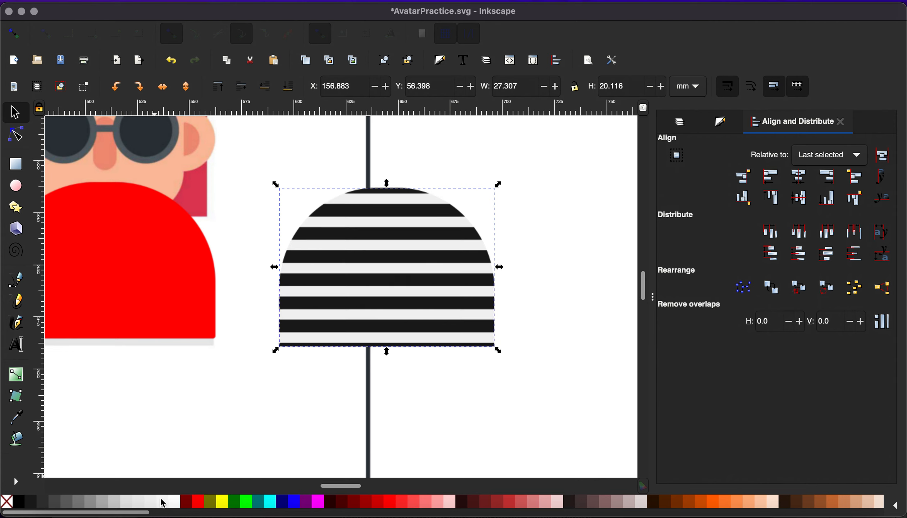
# Delete the red dome that covers the pink-haired woman's shirt.
pyautogui.scroll(-1, 202, 440)
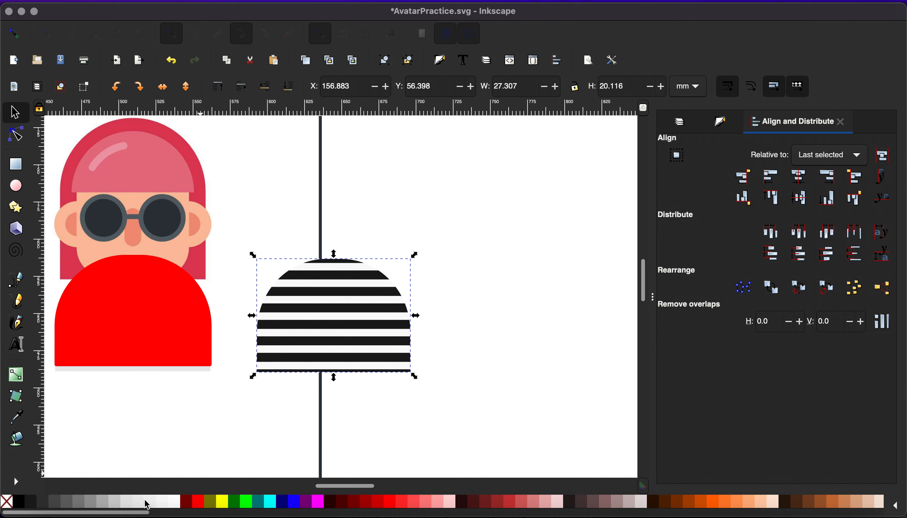
pyautogui.click(166, 347)
pyautogui.press('Delete')
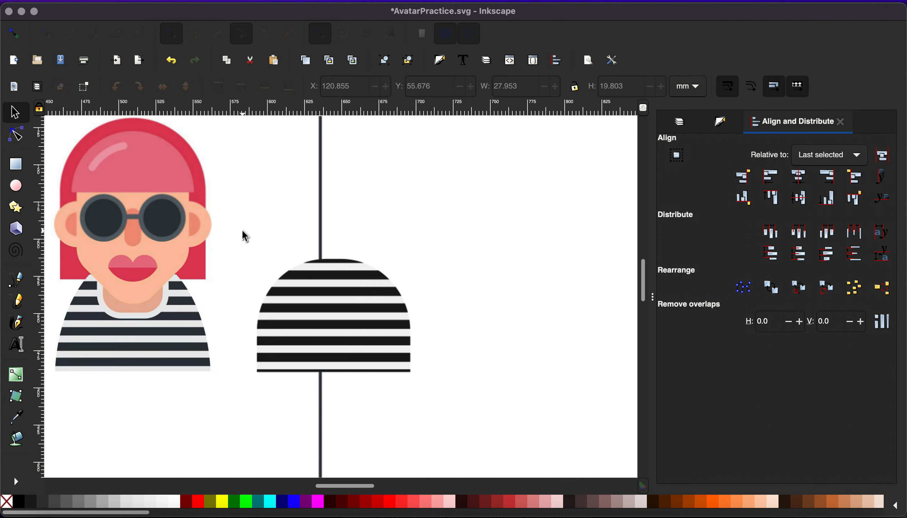
# Move the stripes and light grey dome together onto the pink-haired woman's shirt, group them, and fine-tune the group's position.
pyautogui.moveTo(243, 230); pyautogui.dragTo(446, 421)
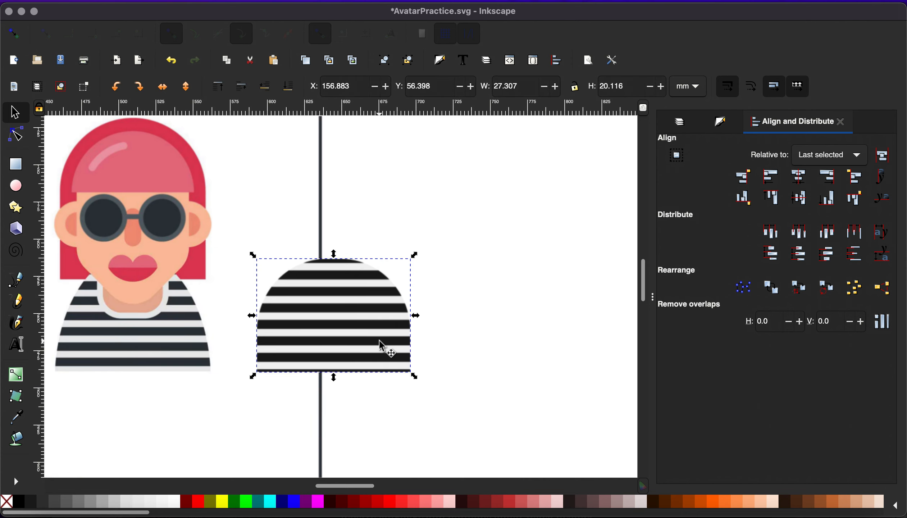
pyautogui.moveTo(378, 344); pyautogui.dragTo(171, 345)
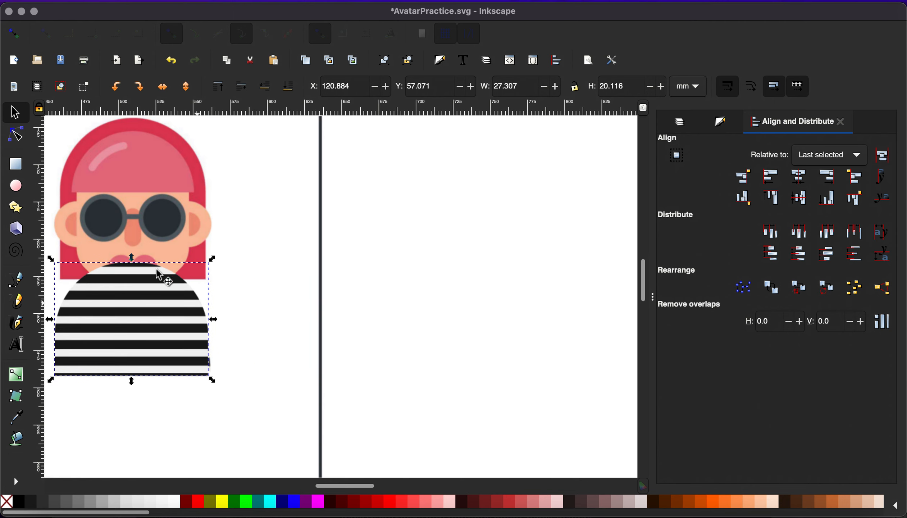
pyautogui.hscroll(-8, 259, 407)
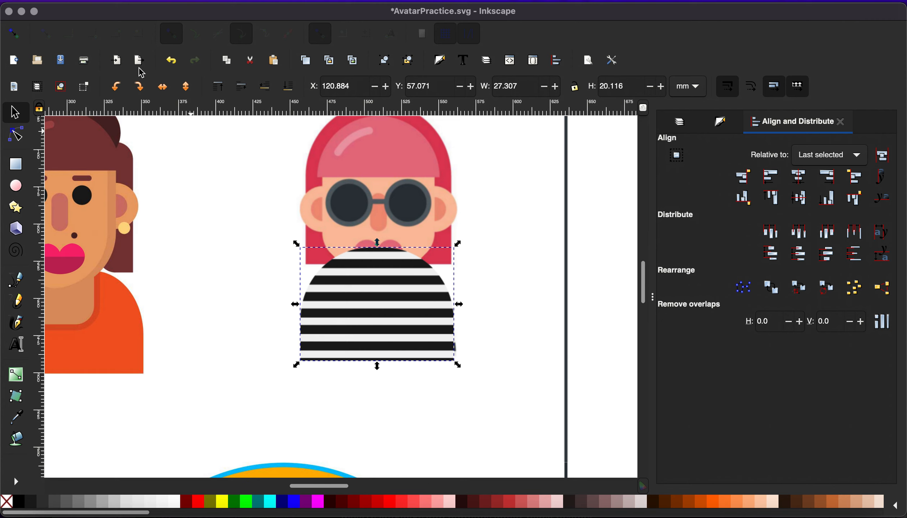
pyautogui.click(232, 1)
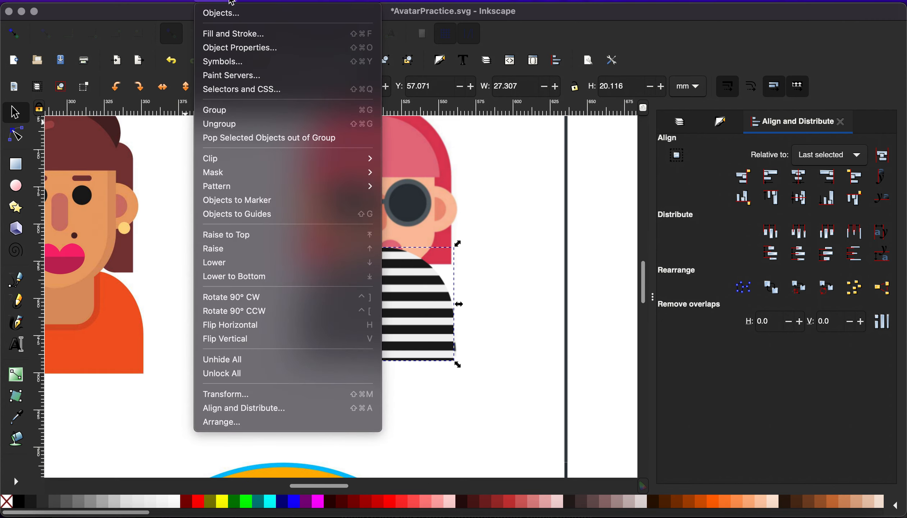
pyautogui.click(236, 110)
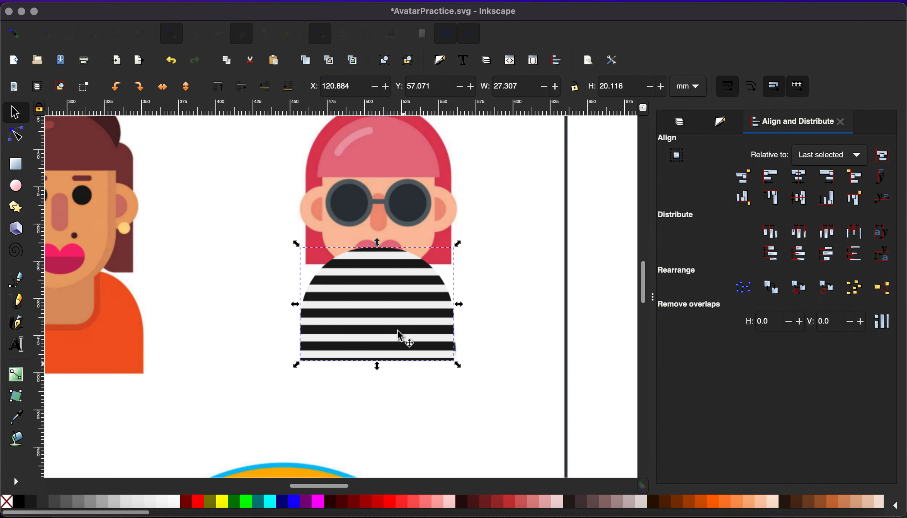
pyautogui.moveTo(390, 325)
pyautogui.mouseDown()
pyautogui.moveTo(369, 304)
pyautogui.moveTo(382, 373)
pyautogui.moveTo(386, 312)
pyautogui.mouseUp()
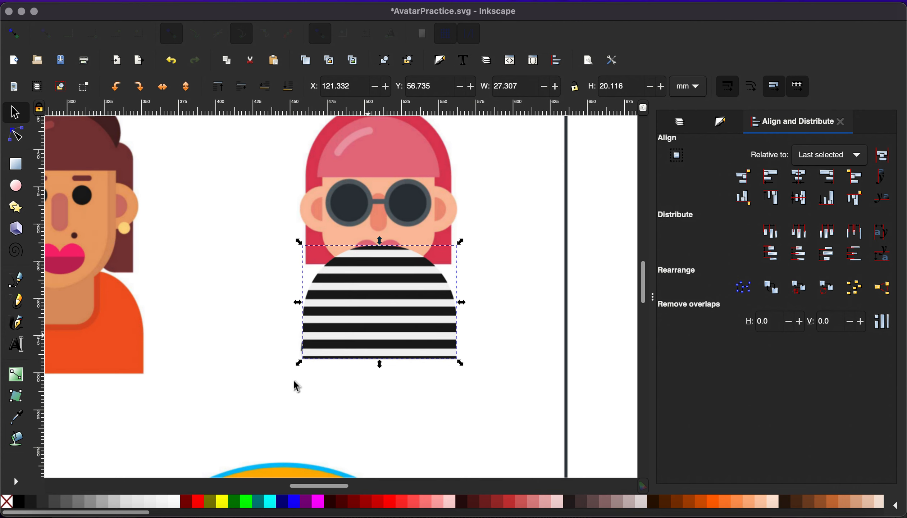
# Trace half of the black-haired man's face from hairline to chin with the Pen tool, about 11.4 × 29.8 mm, and fill it orange.
pyautogui.scroll(-3, 271, 384)
pyautogui.hscroll(-8, 271, 384)
pyautogui.scroll(-5, 271, 384)
pyautogui.hscroll(2, 272, 385)
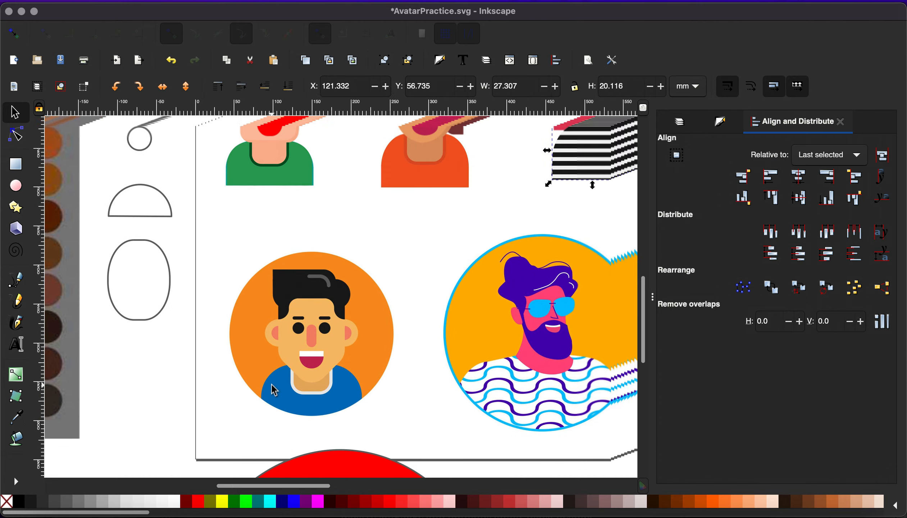
pyautogui.scroll(3, 271, 384)
pyautogui.scroll(4, 271, 384)
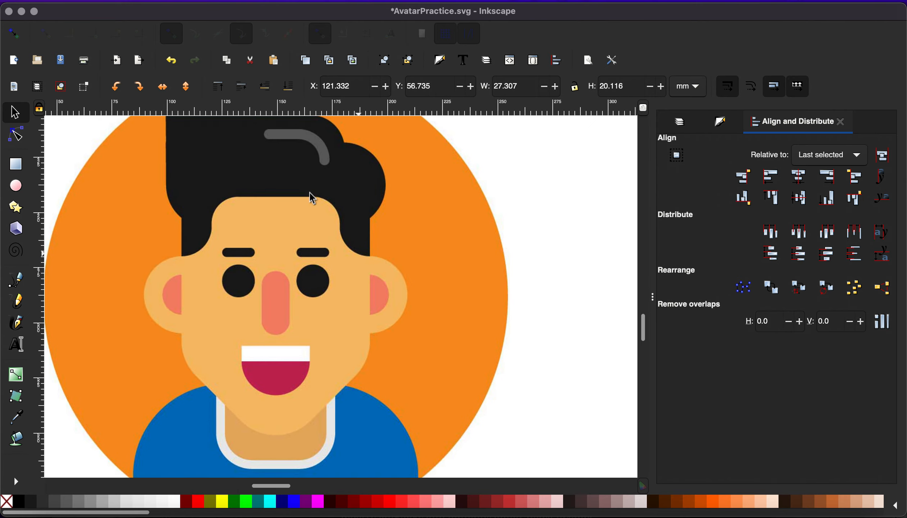
pyautogui.scroll(-5, 273, 194)
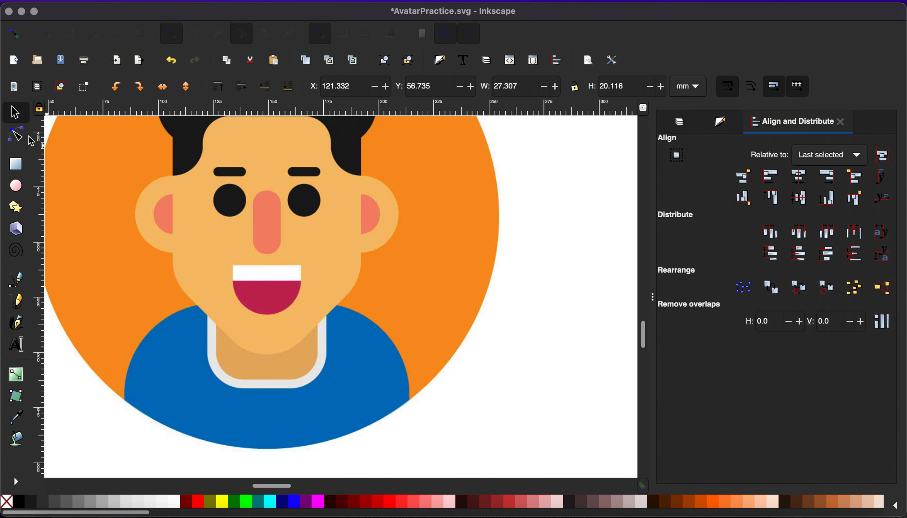
pyautogui.click(17, 283)
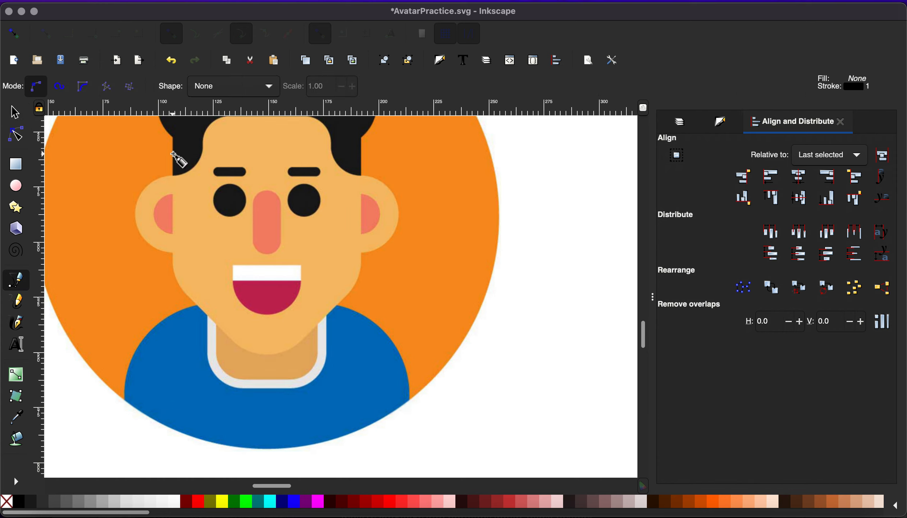
pyautogui.scroll(8, 178, 209)
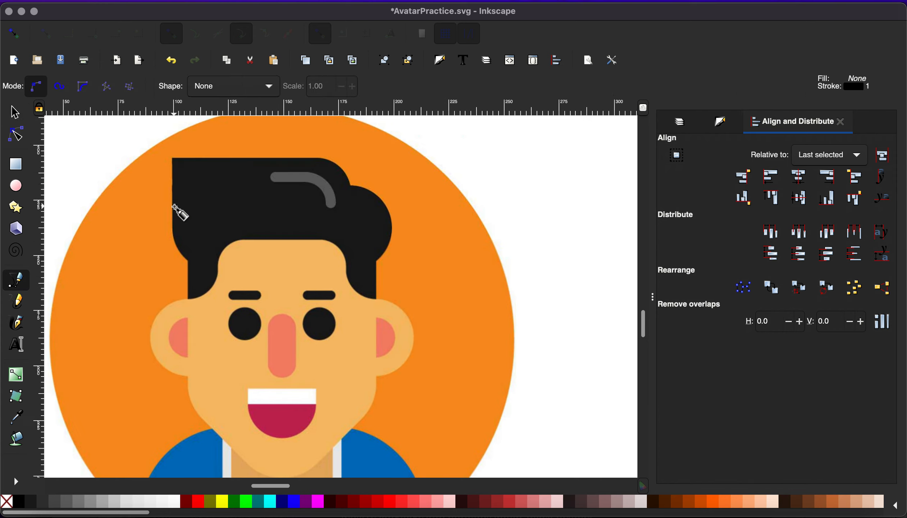
pyautogui.click(187, 232)
pyautogui.scroll(-7, 188, 321)
pyautogui.hscroll(-3, 188, 321)
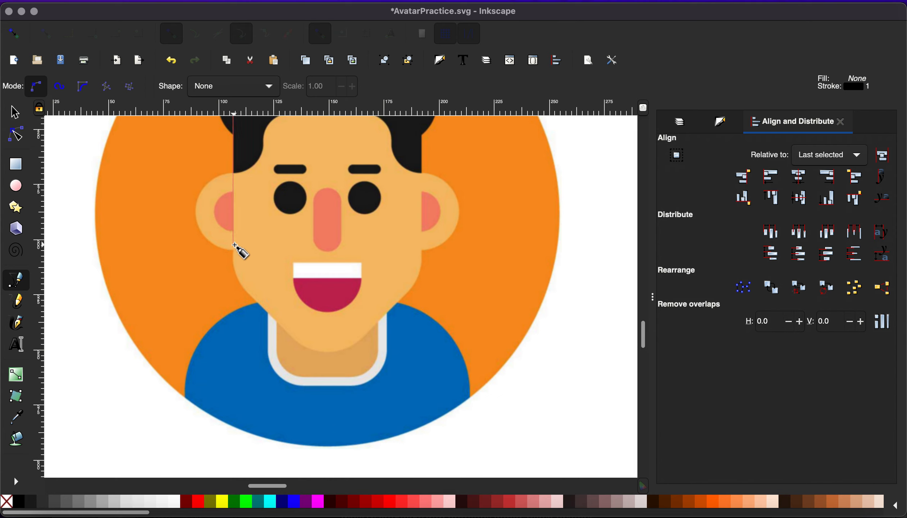
pyautogui.click(234, 251)
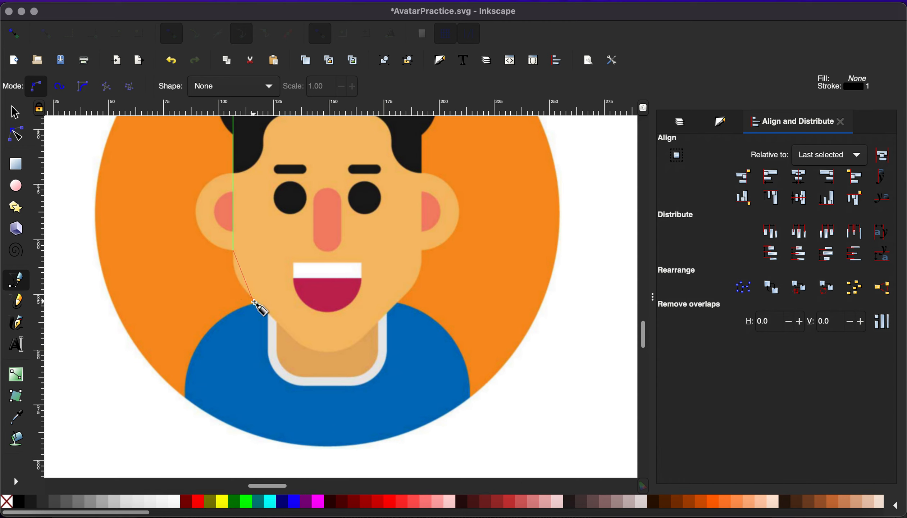
pyautogui.moveTo(257, 301); pyautogui.dragTo(287, 327)
pyautogui.moveTo(326, 354); pyautogui.dragTo(348, 356)
pyautogui.press('Return')
pyautogui.press('s')
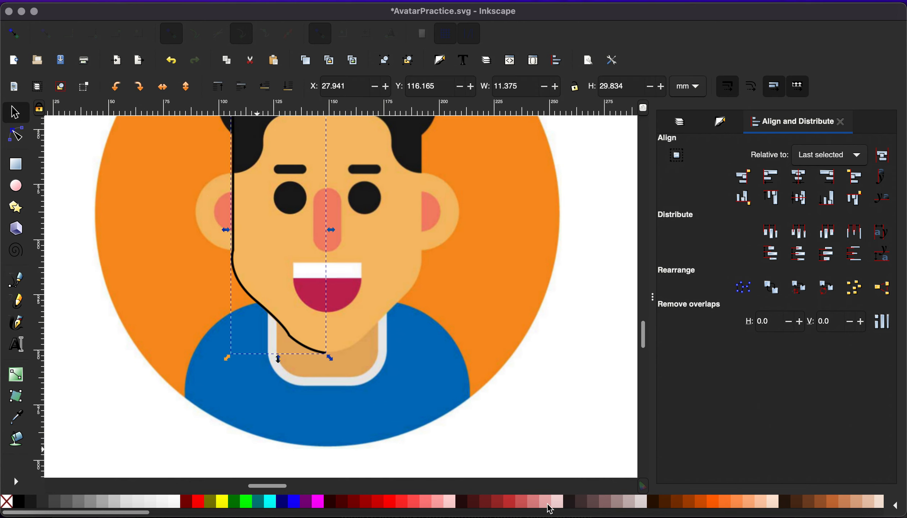
pyautogui.click(714, 501)
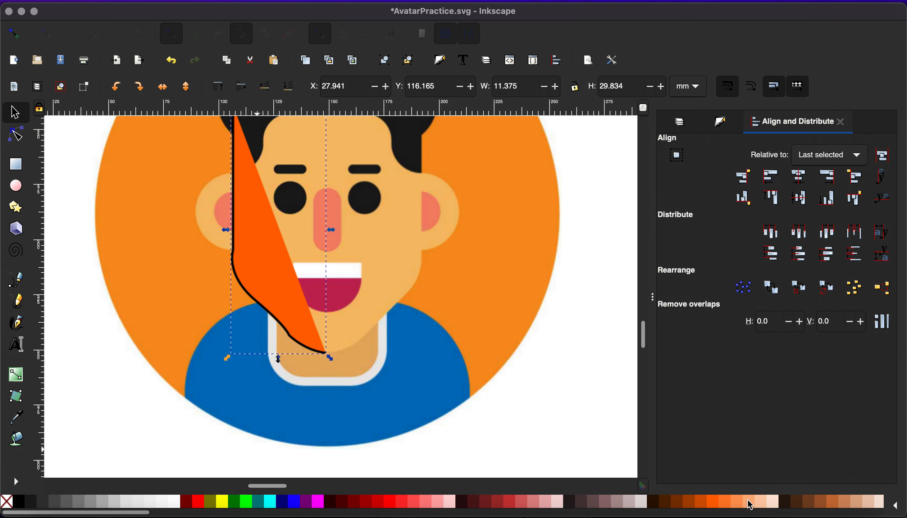
# Adjust the node handles of the orange half-face so its curves follow the cheek, jaw and chin of the reference.
pyautogui.scroll(8, 345, 212)
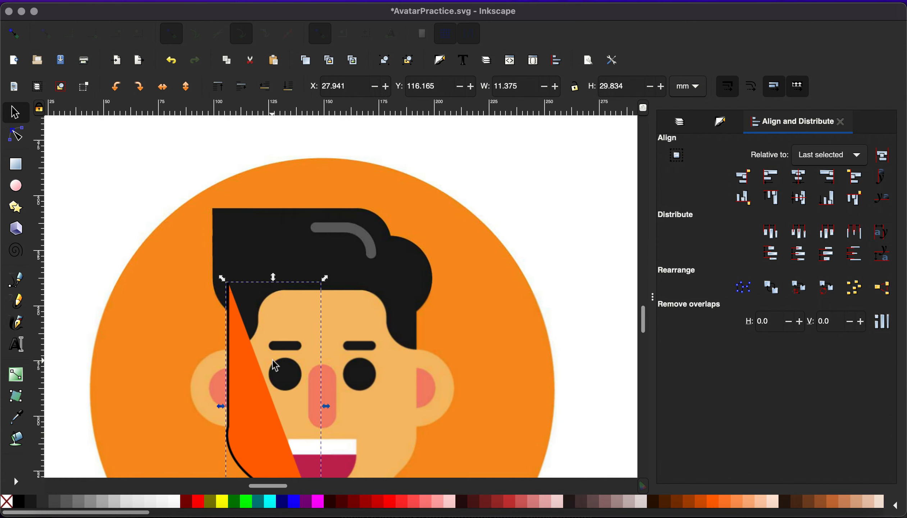
pyautogui.scroll(2, 273, 361)
pyautogui.scroll(-5, 272, 360)
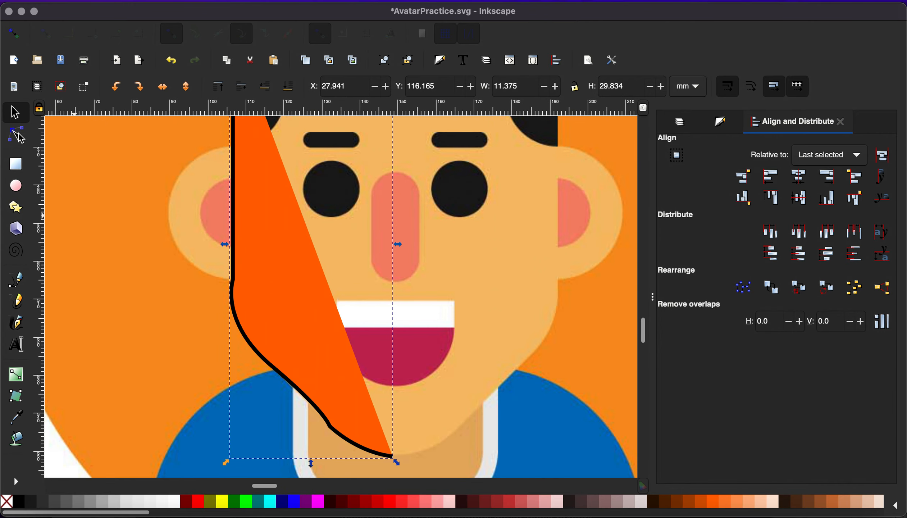
pyautogui.click(16, 135)
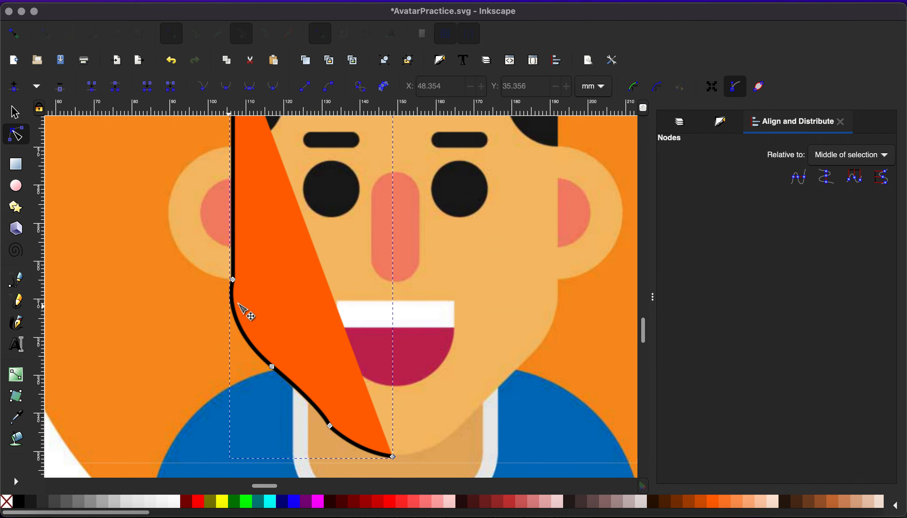
pyautogui.click(234, 279)
pyautogui.scroll(4, 235, 283)
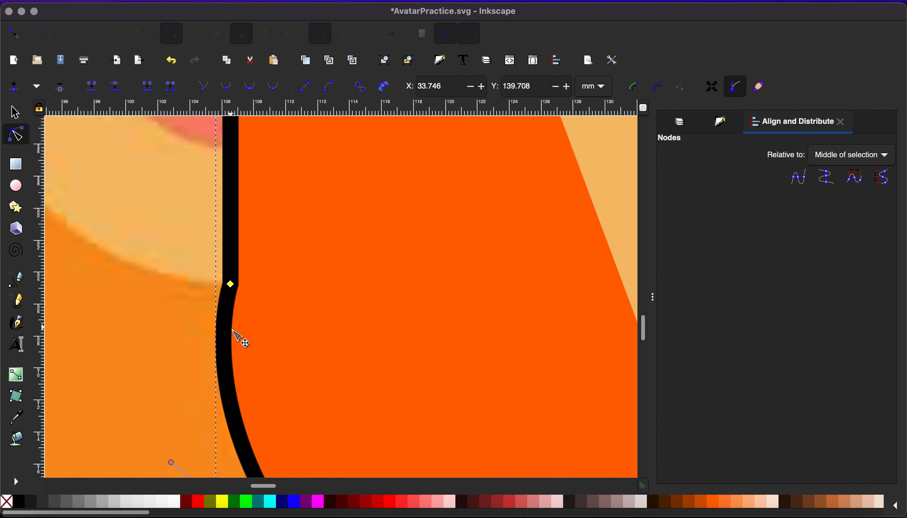
pyautogui.scroll(-3, 243, 339)
pyautogui.scroll(-2, 235, 335)
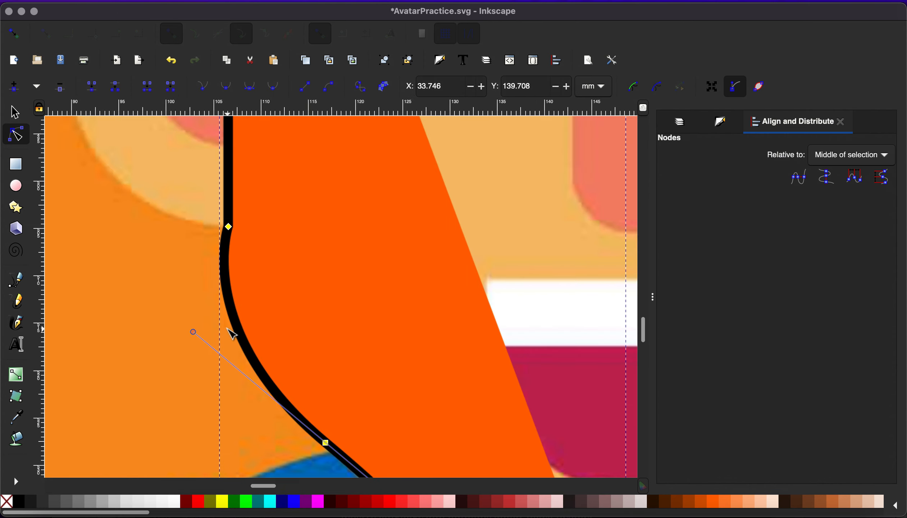
pyautogui.moveTo(194, 332); pyautogui.dragTo(209, 327)
pyautogui.scroll(-10, 374, 378)
pyautogui.hscroll(6, 375, 379)
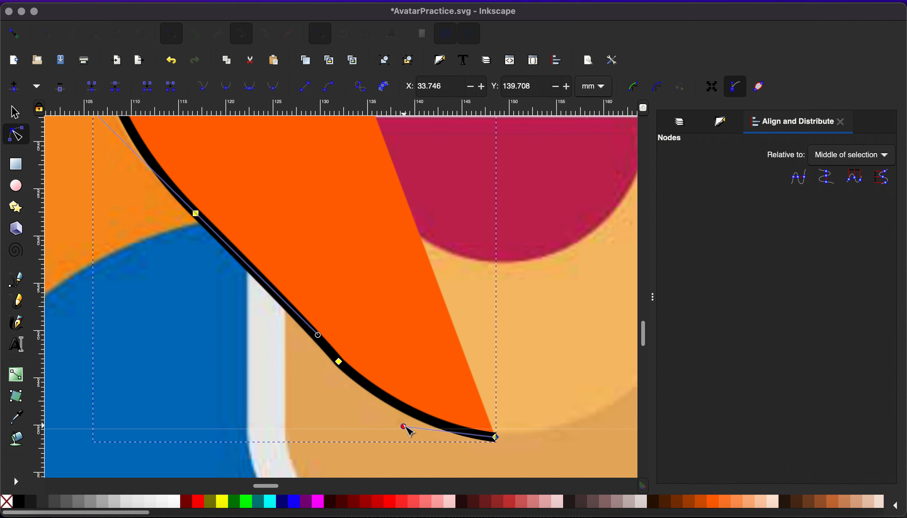
pyautogui.moveTo(410, 422); pyautogui.dragTo(405, 431)
pyautogui.scroll(-5, 375, 400)
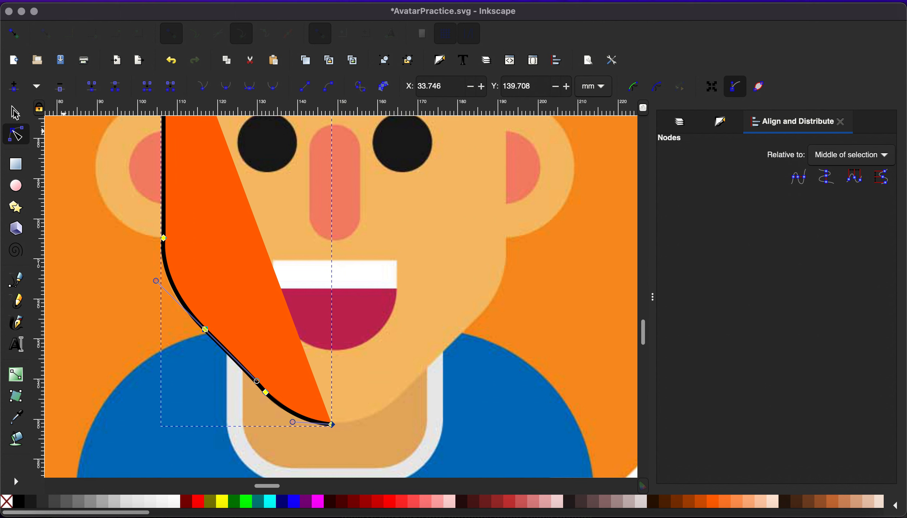
# Duplicate the orange half-face, flip the copy horizontally and place it on the face's other side so the two meet at the chin.
pyautogui.press('s')
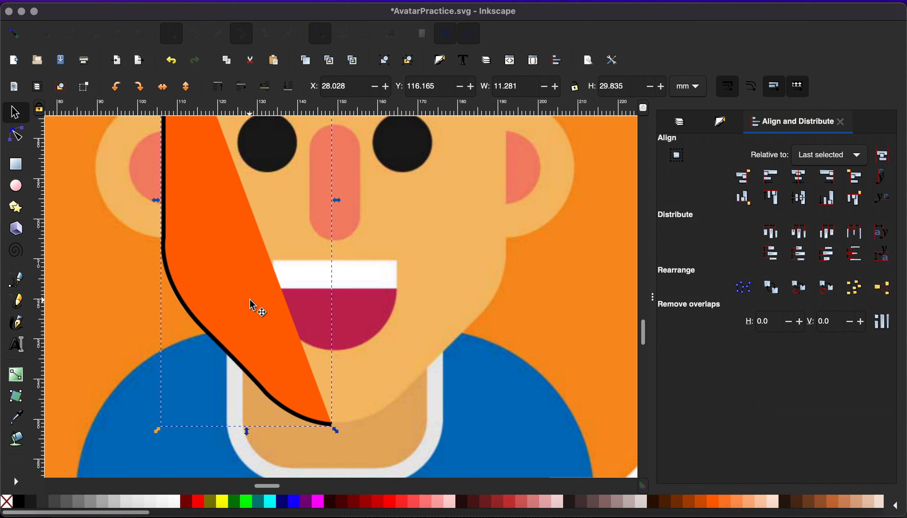
pyautogui.hotkey('ctrl', 'd')
pyautogui.moveTo(252, 299); pyautogui.dragTo(374, 309)
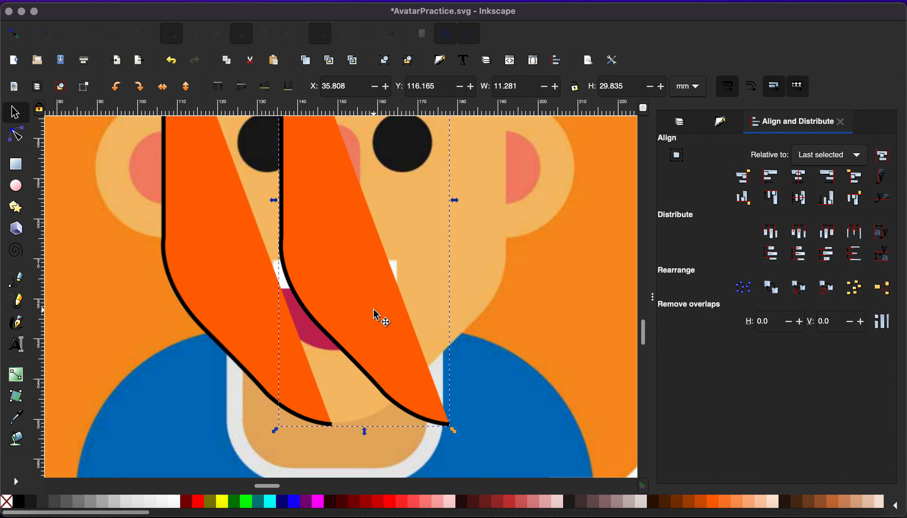
pyautogui.click(163, 87)
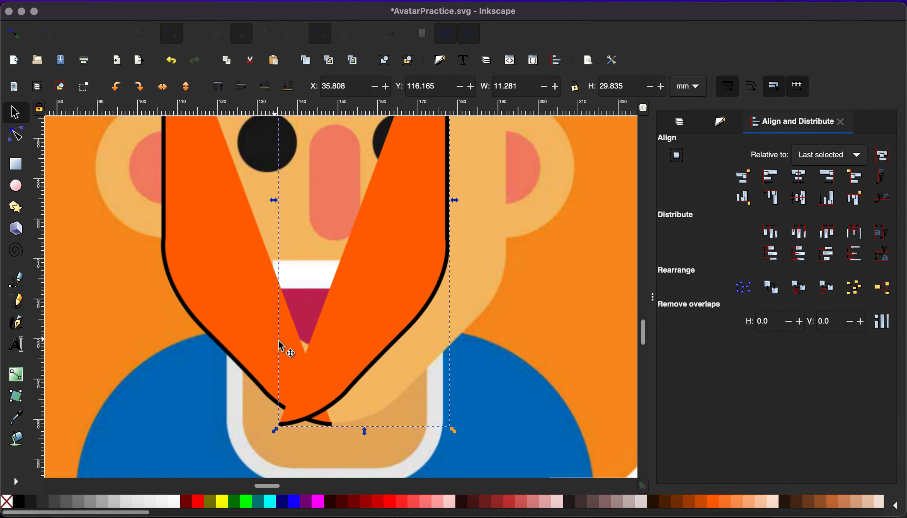
pyautogui.moveTo(352, 344); pyautogui.dragTo(407, 346)
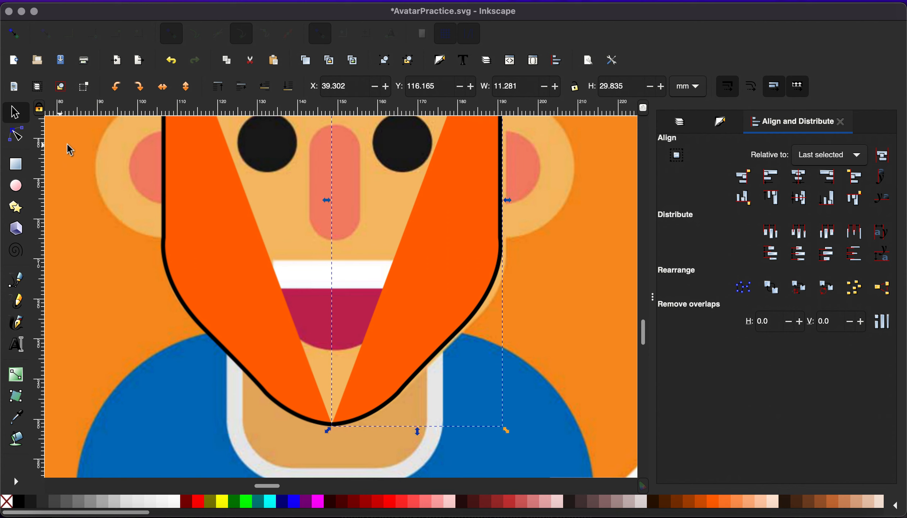
# Merge the two orange half-faces into one closed face shape by joining their overlapping end nodes at the chin.
pyautogui.keyDown('shift'); pyautogui.click(233, 269); pyautogui.keyUp('shift')
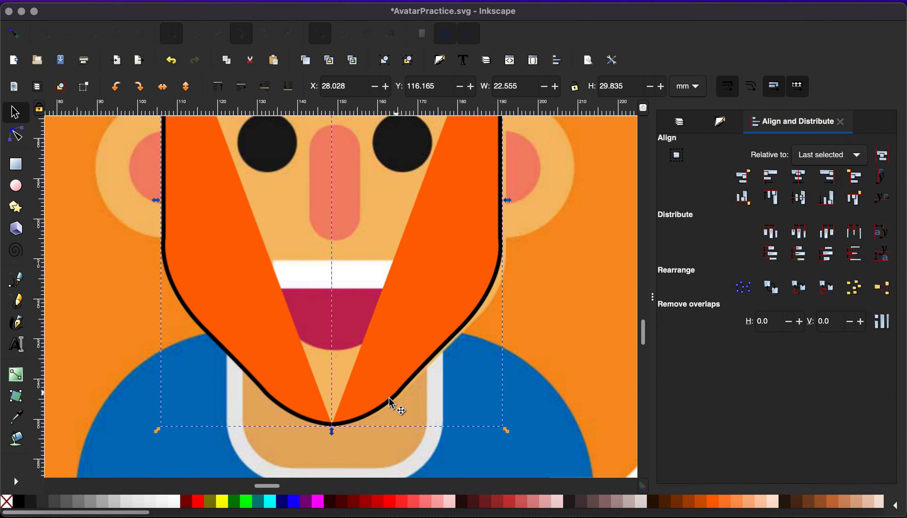
pyautogui.scroll(3, 321, 373)
pyautogui.scroll(2, 320, 373)
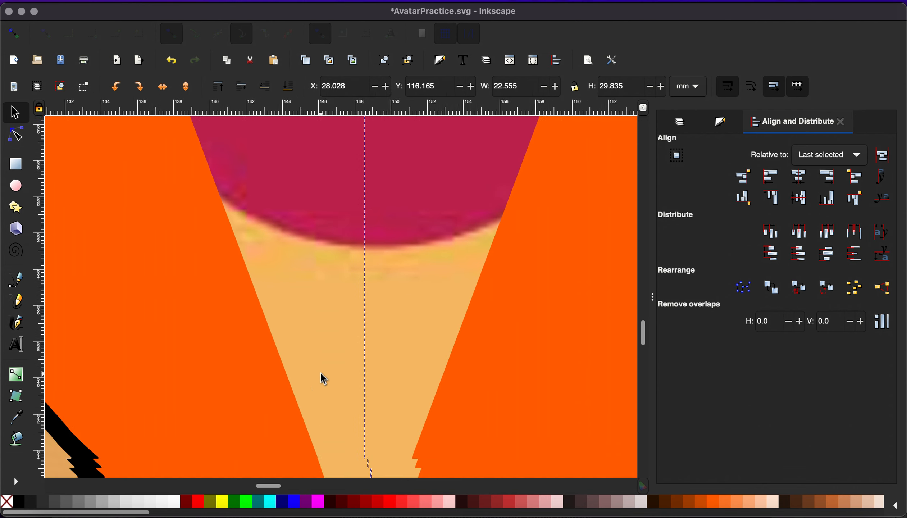
pyautogui.scroll(-3, 322, 375)
pyautogui.press('Escape')
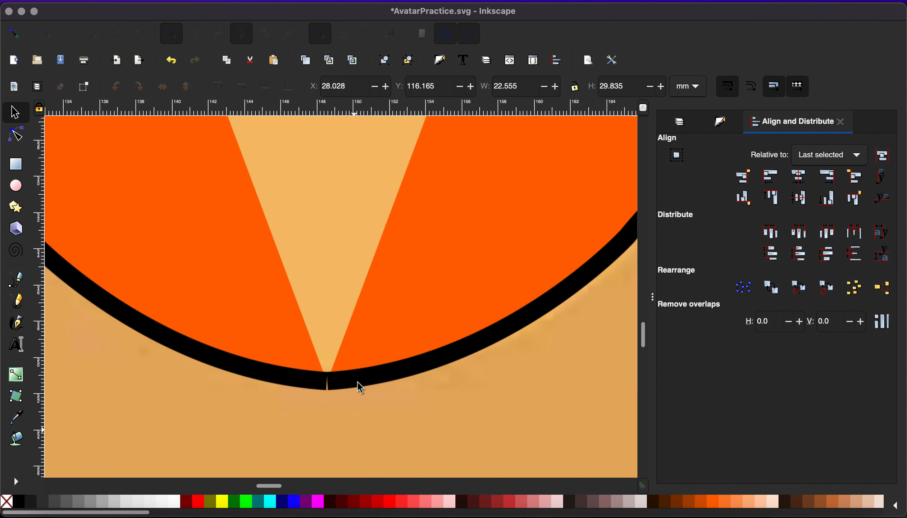
pyautogui.click(96, 230)
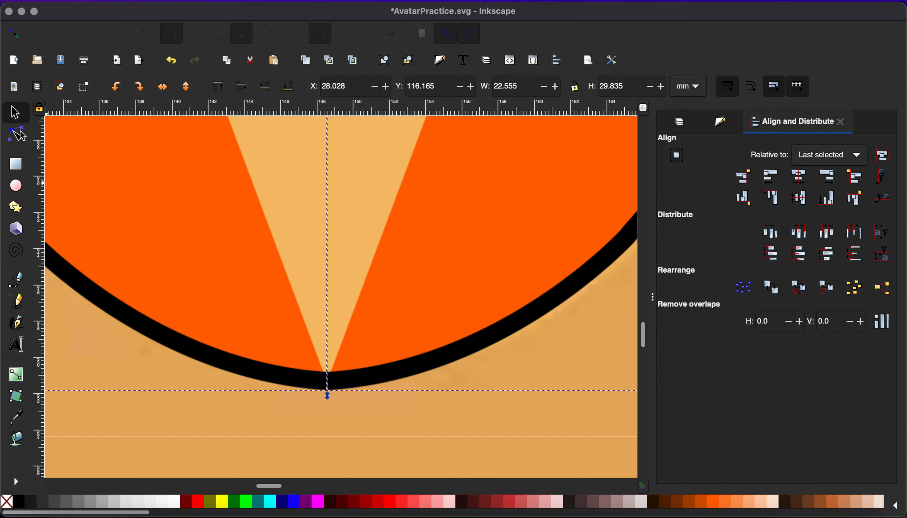
pyautogui.press('n')
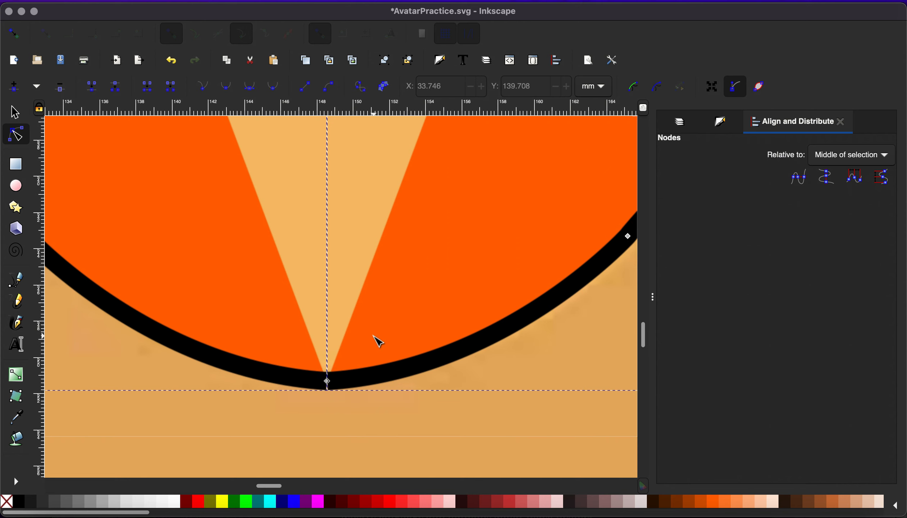
pyautogui.scroll(-2, 374, 341)
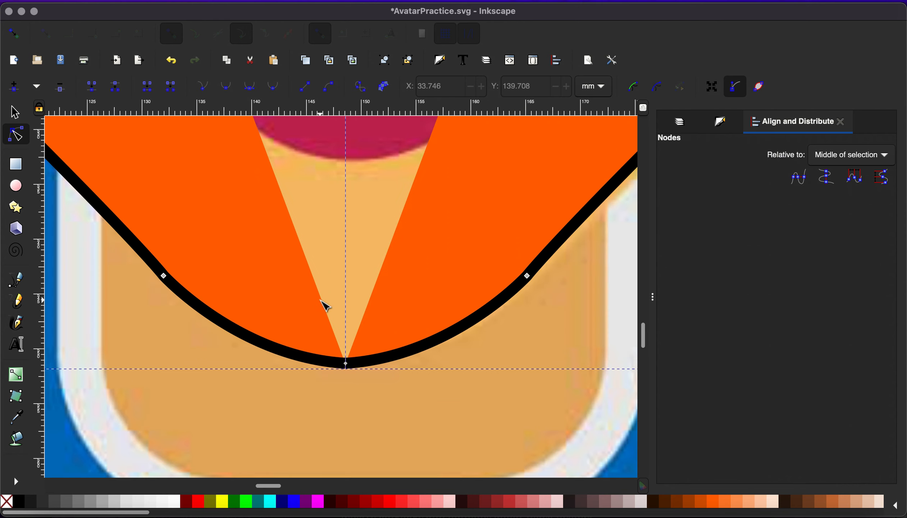
pyautogui.moveTo(320, 300); pyautogui.dragTo(368, 407)
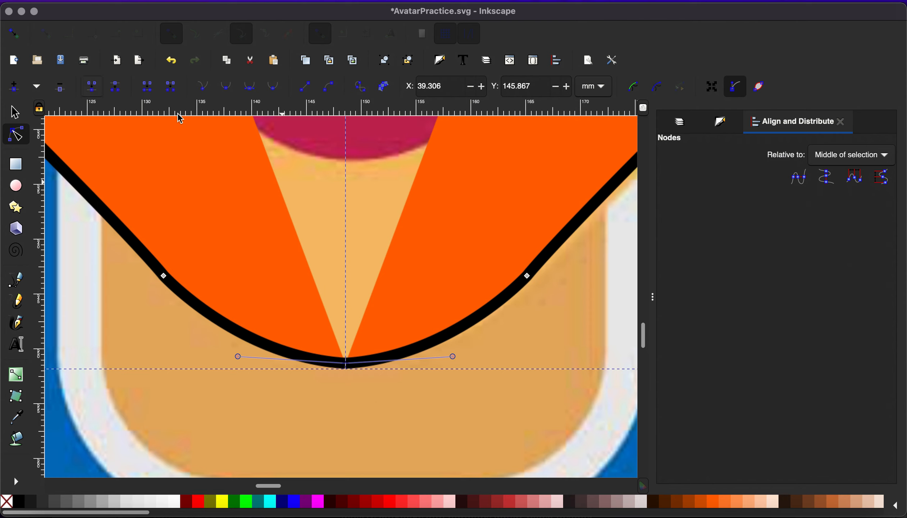
pyautogui.click(93, 87)
pyautogui.scroll(-2, 313, 238)
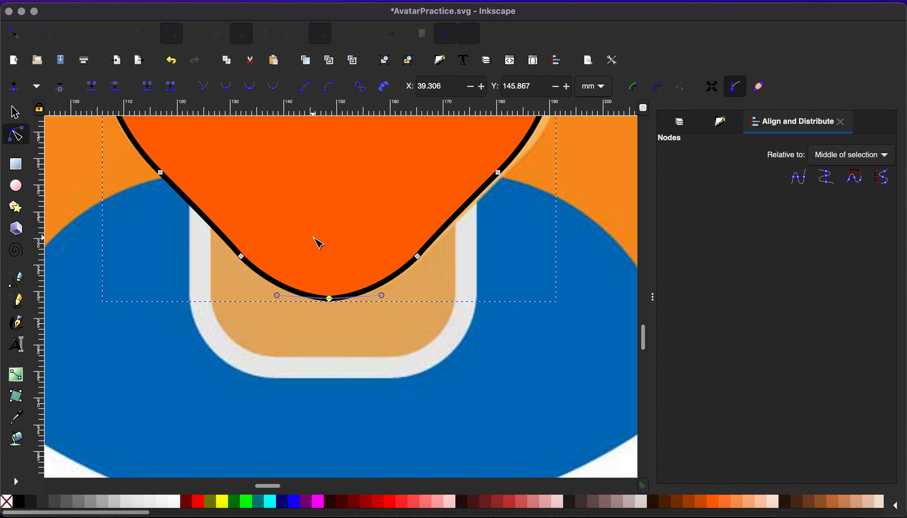
# Try to join the two upper corner nodes of the orange face at the hairline.
pyautogui.scroll(15, 314, 238)
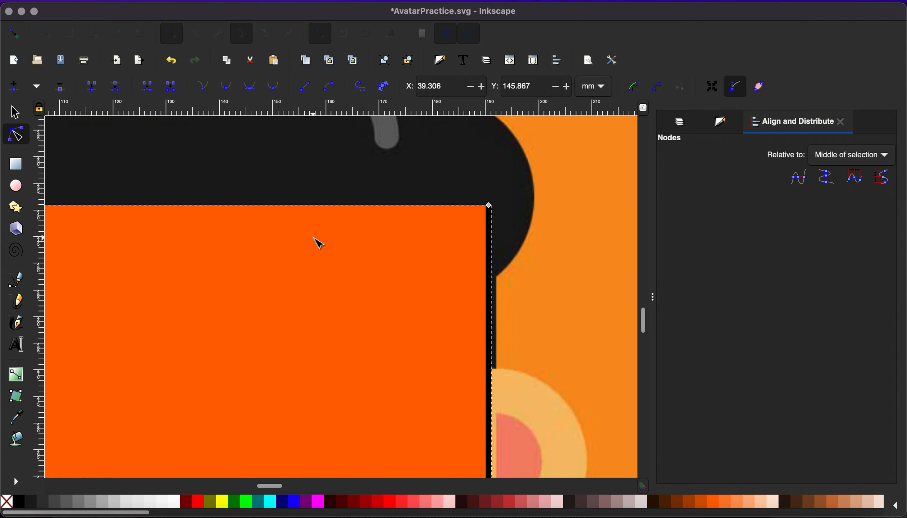
pyautogui.scroll(-2, 319, 243)
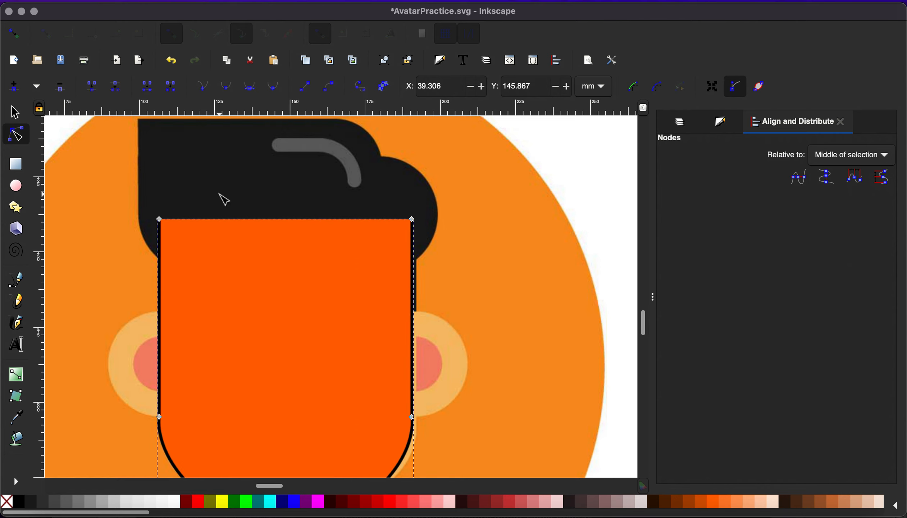
pyautogui.moveTo(128, 199); pyautogui.dragTo(477, 265)
pyautogui.click(92, 87)
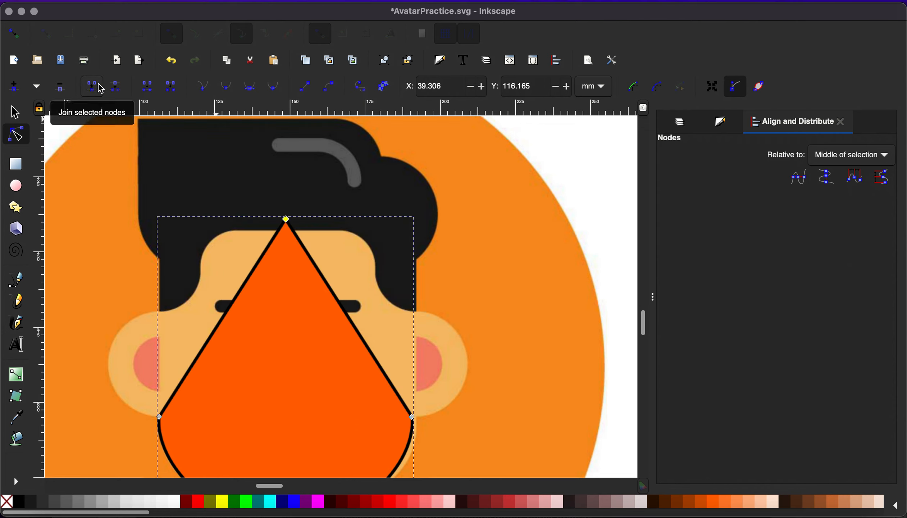
pyautogui.press('super+z')
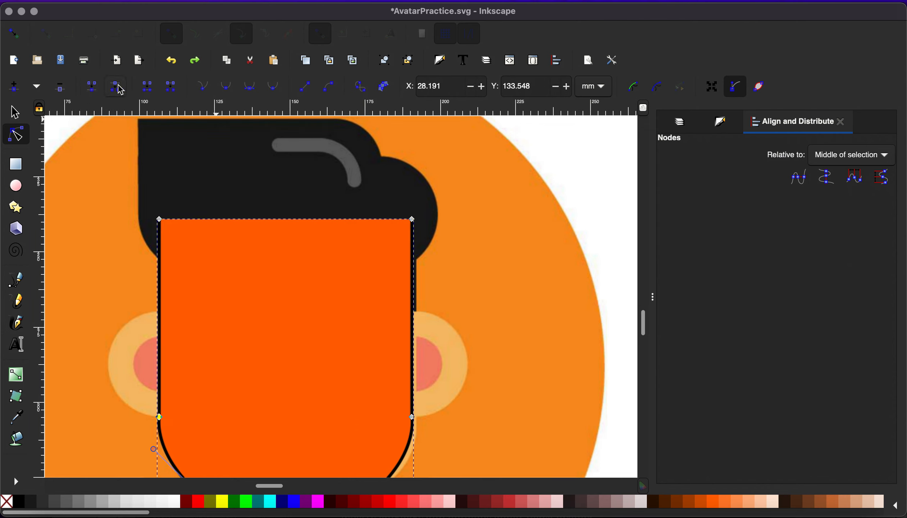
pyautogui.click(120, 89)
pyautogui.press('super+z')
pyautogui.click(26, 118)
pyautogui.press('Escape')
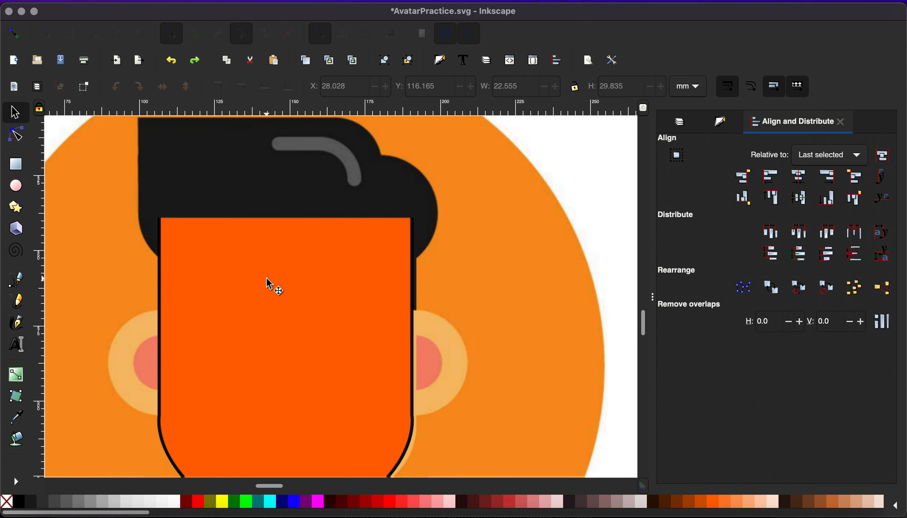
# Fill the face shape with the light skin tone sampled from the reference's ear and remove its black stroke.
pyautogui.scroll(-6, 267, 283)
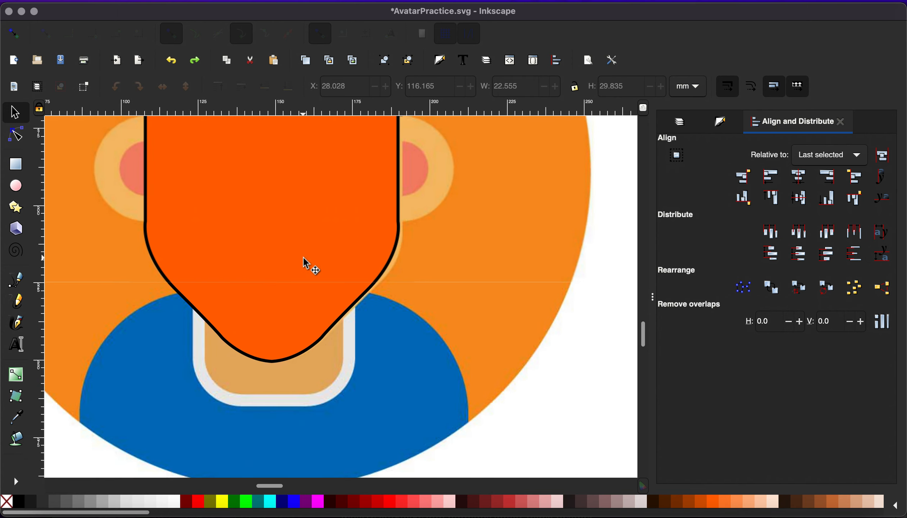
pyautogui.scroll(1, 304, 263)
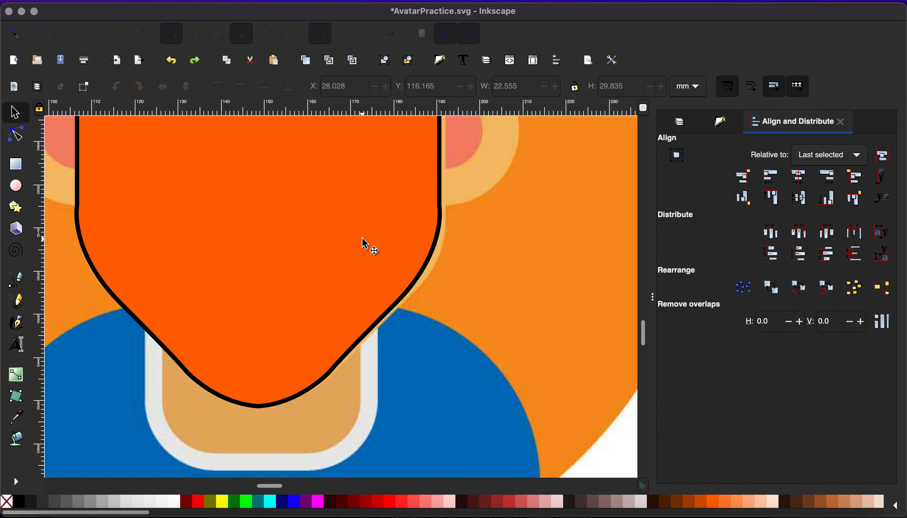
pyautogui.click(370, 217)
pyautogui.press('d')
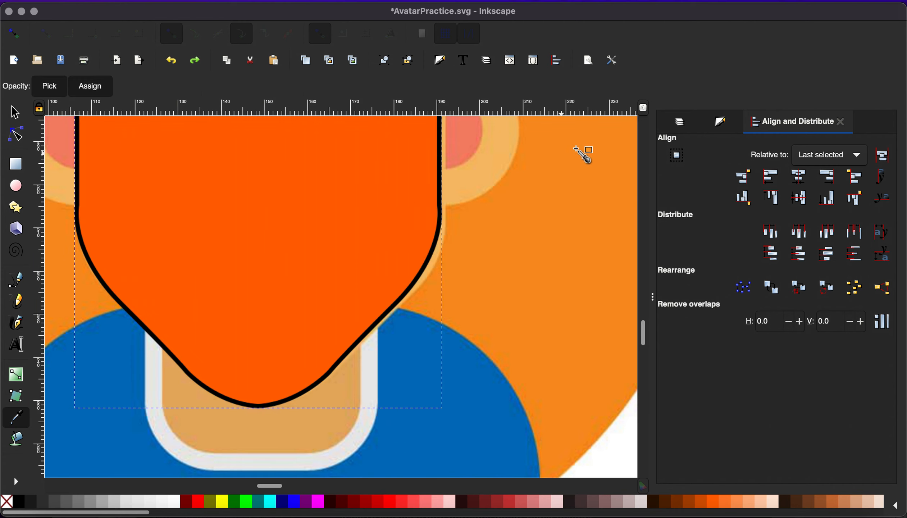
pyautogui.click(475, 173)
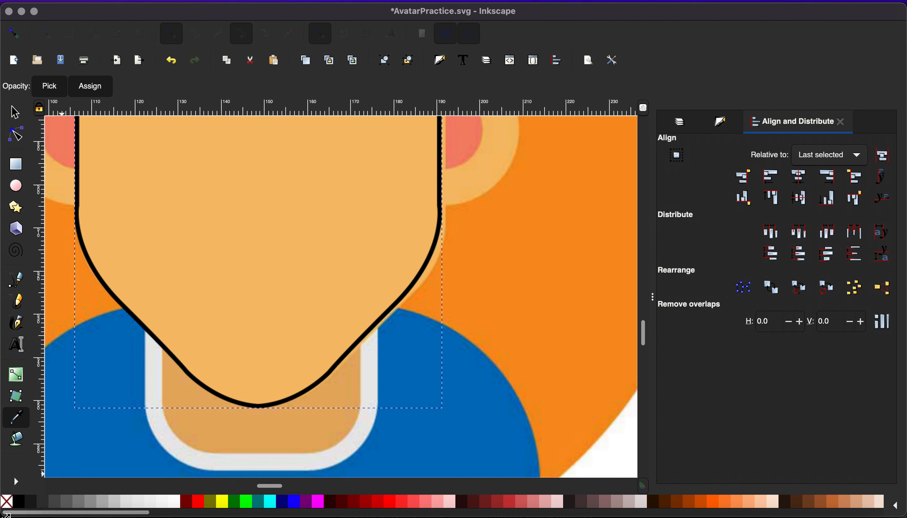
pyautogui.keyDown('shift'); pyautogui.click(8, 504); pyautogui.keyUp('shift')
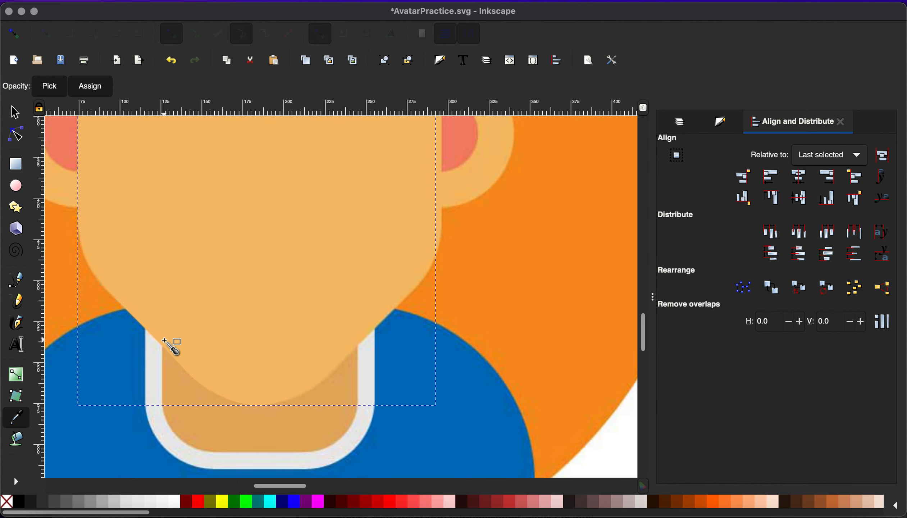
# Move the finished face shape off the reference into the space between the man's and the neighbouring avatar.
pyautogui.scroll(-3, 174, 344)
pyautogui.click(15, 113)
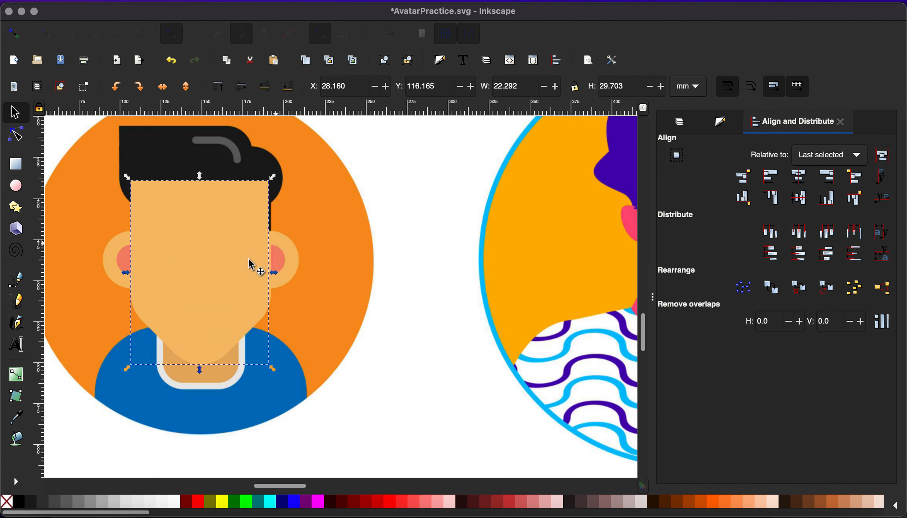
pyautogui.moveTo(226, 311); pyautogui.dragTo(407, 324)
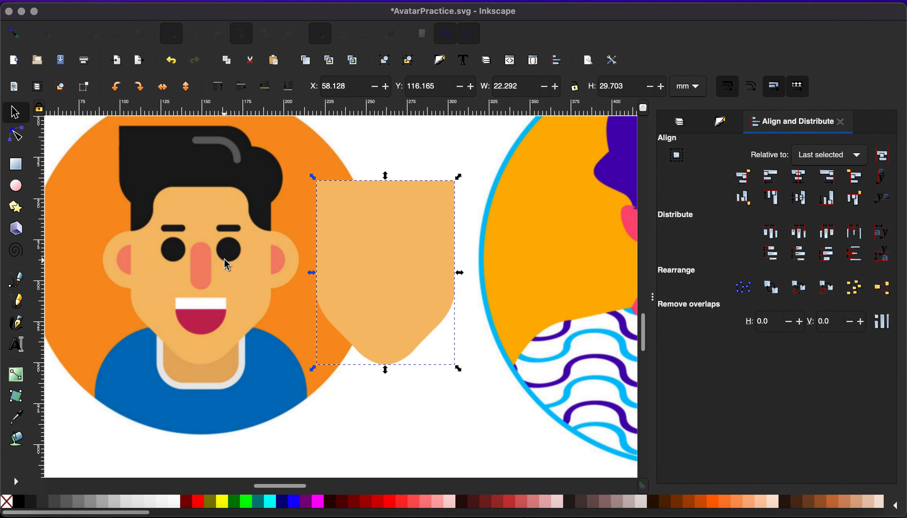
# Draw a half-circle about 6.2 × 3.1 mm over the black-haired man's left sideburn and fill it magenta.
pyautogui.scroll(5, 227, 257)
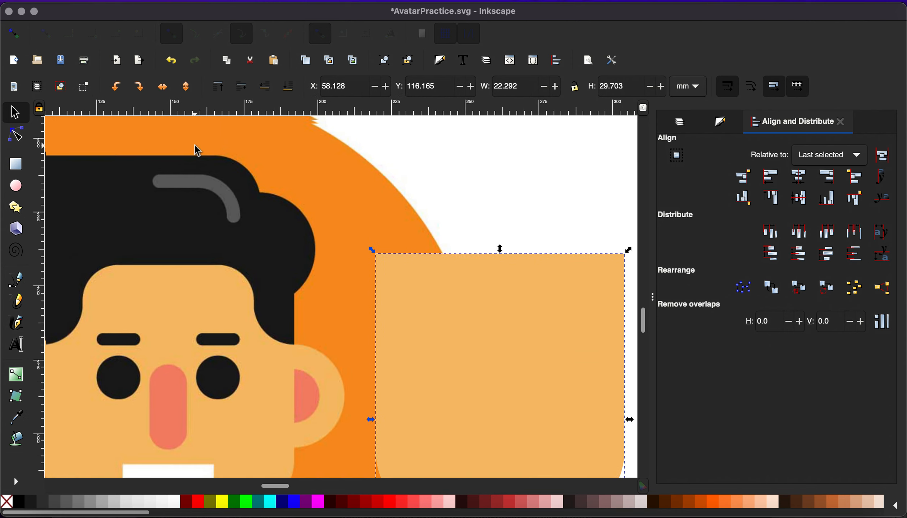
pyautogui.hscroll(-7, 230, 254)
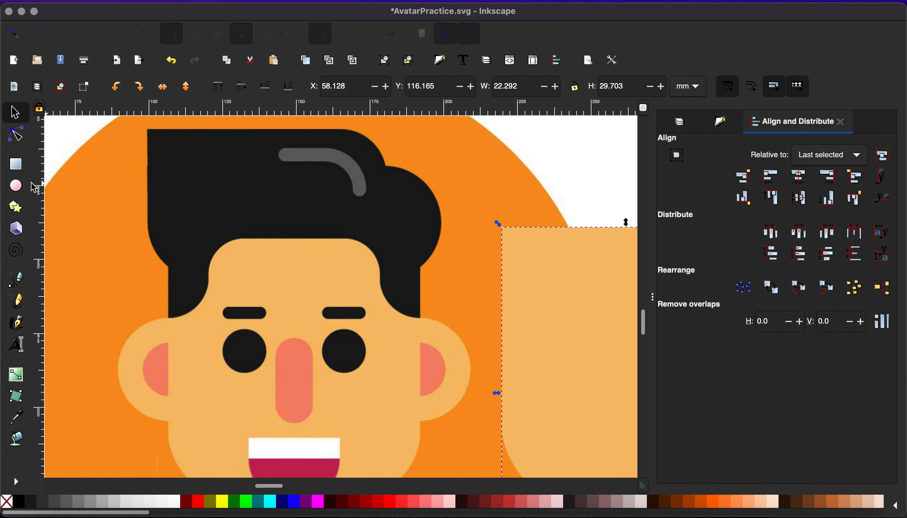
pyautogui.click(15, 188)
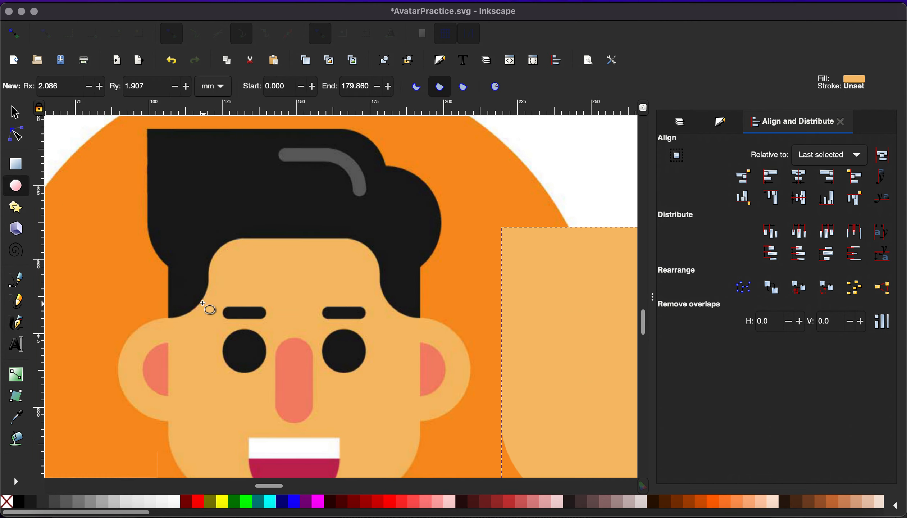
pyautogui.moveTo(198, 298)
pyautogui.mouseDown()
pyautogui.moveTo(160, 238)
pyautogui.moveTo(133, 236)
pyautogui.mouseUp()
pyautogui.moveTo(126, 233); pyautogui.dragTo(129, 228)
pyautogui.click(14, 115)
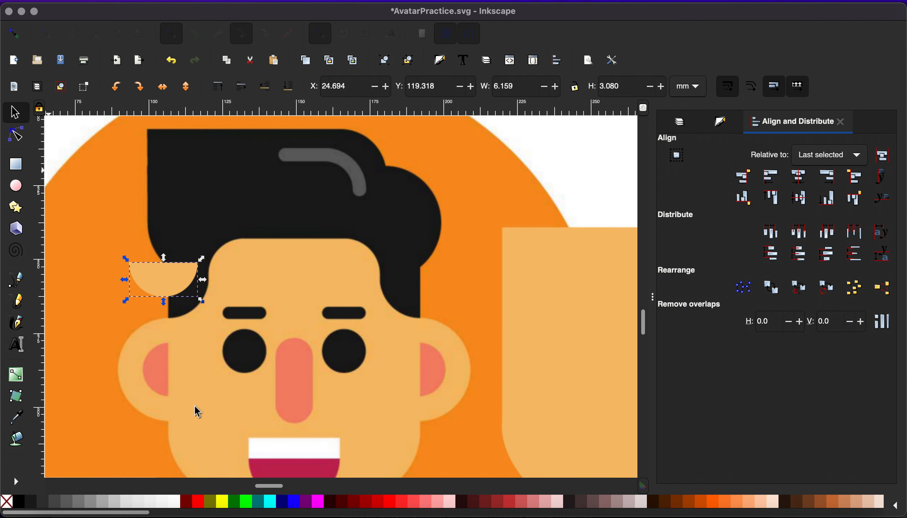
pyautogui.click(318, 502)
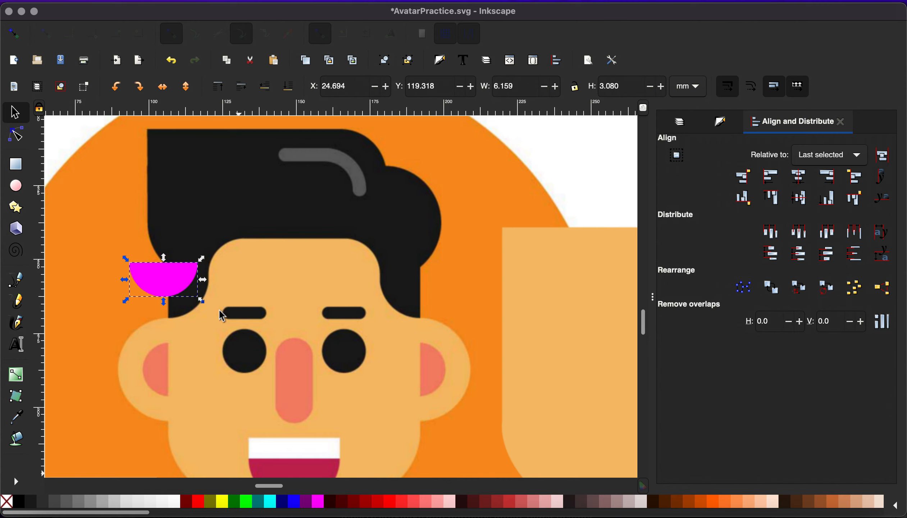
# Rotate the magenta half-circle upright, align its flat side with the left face edge and enlarge it to about 3.8 × 7.6 mm.
pyautogui.click(182, 283)
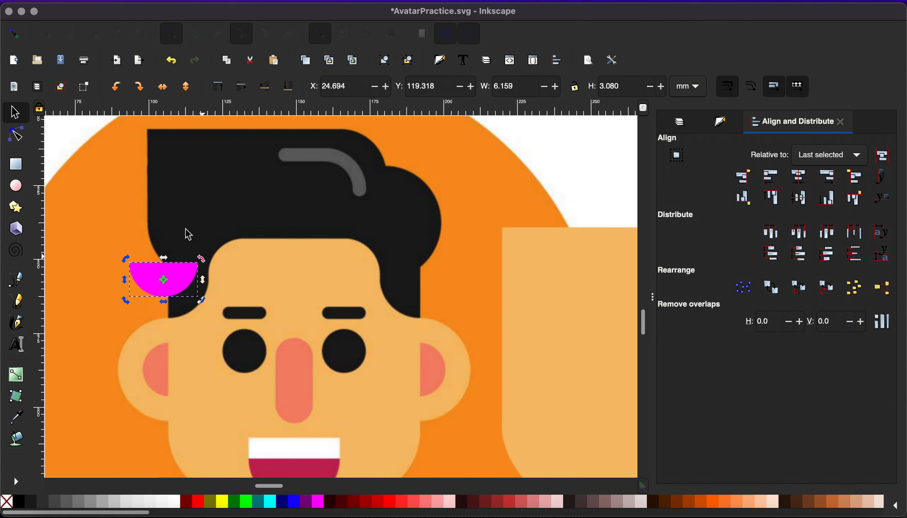
pyautogui.moveTo(200, 258); pyautogui.dragTo(146, 221)
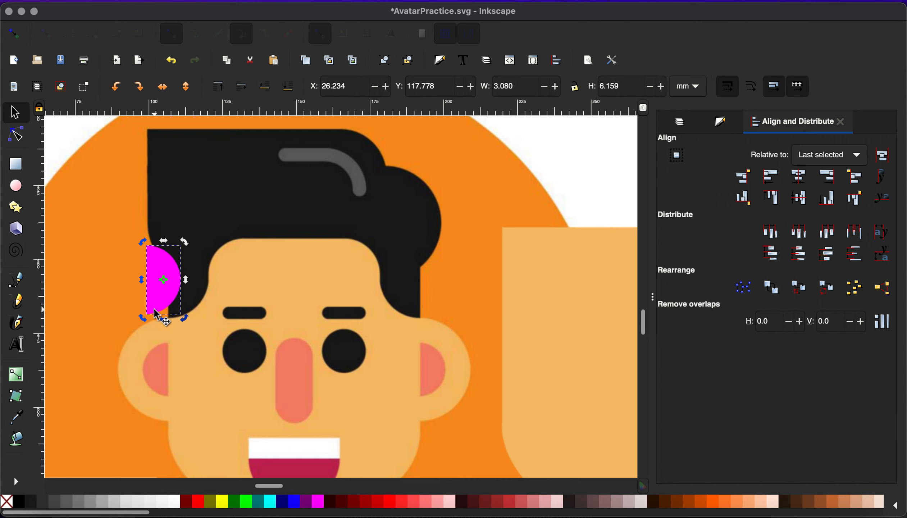
pyautogui.moveTo(155, 309); pyautogui.dragTo(178, 315)
pyautogui.click(186, 297)
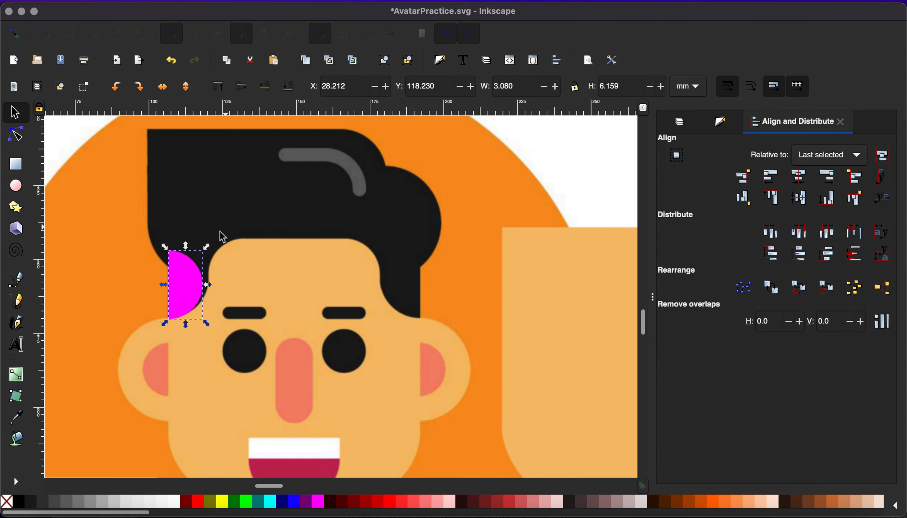
pyautogui.moveTo(209, 248); pyautogui.dragTo(227, 237)
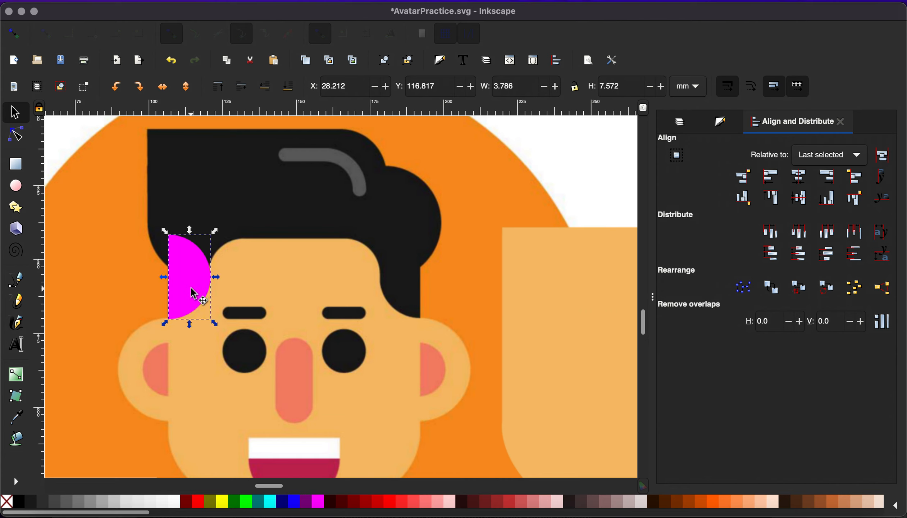
# Duplicate the magenta half-circle, flip the copy horizontally and fit it over the right sideburn against the face edge.
pyautogui.hotkey('ctrl', 'd')
pyautogui.moveTo(192, 290); pyautogui.dragTo(419, 288)
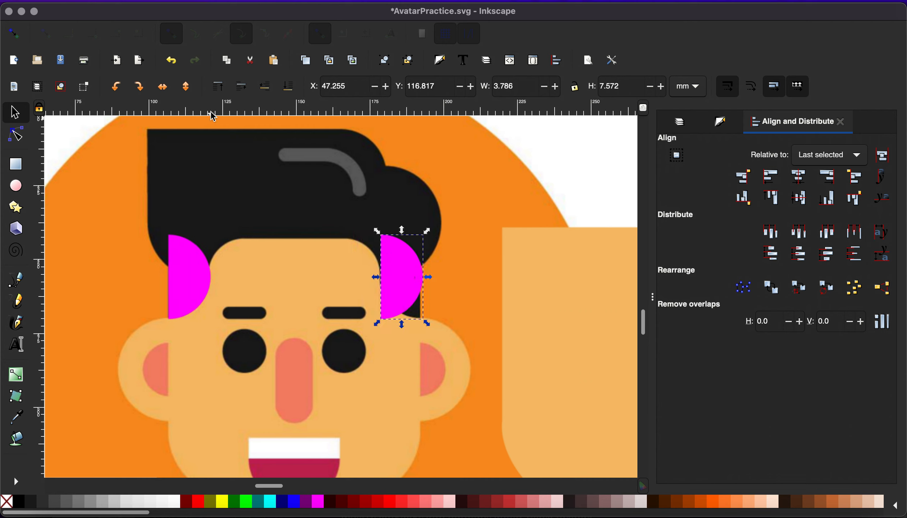
pyautogui.click(163, 87)
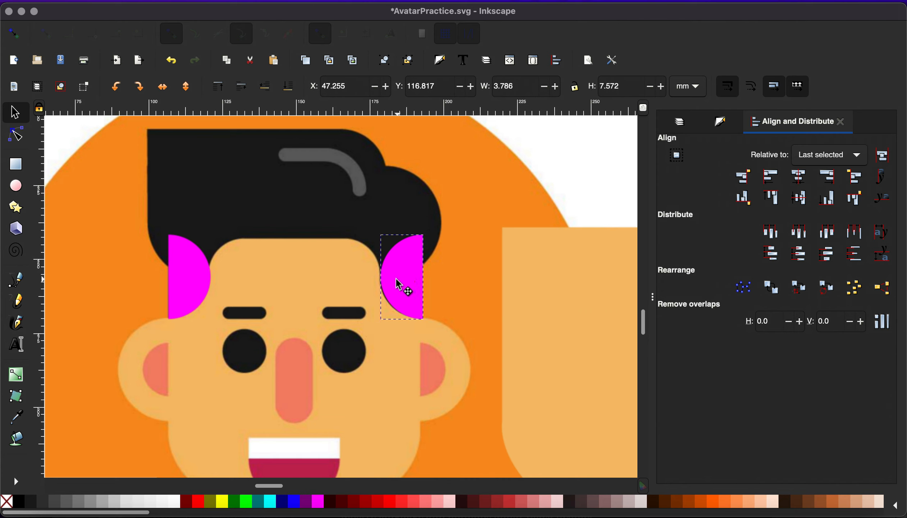
pyautogui.moveTo(402, 285); pyautogui.dragTo(396, 280)
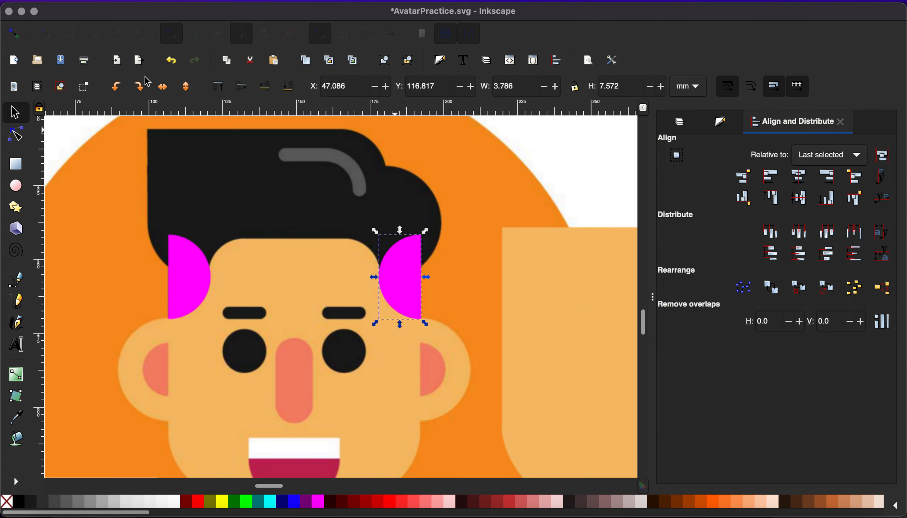
# Try to turn the right magenta half-circle into a whole ellipse.
pyautogui.click(16, 185)
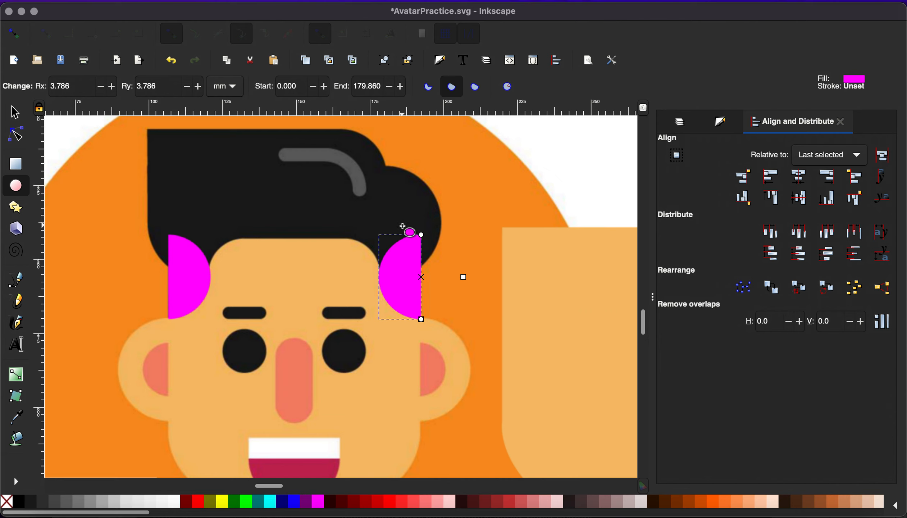
pyautogui.click(507, 87)
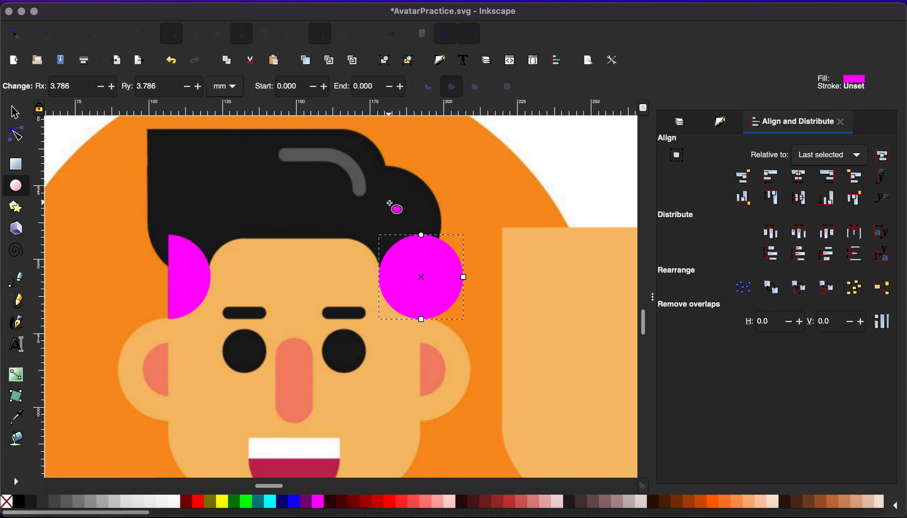
pyautogui.hotkey('ctrl', 'z')
pyautogui.press('Escape')
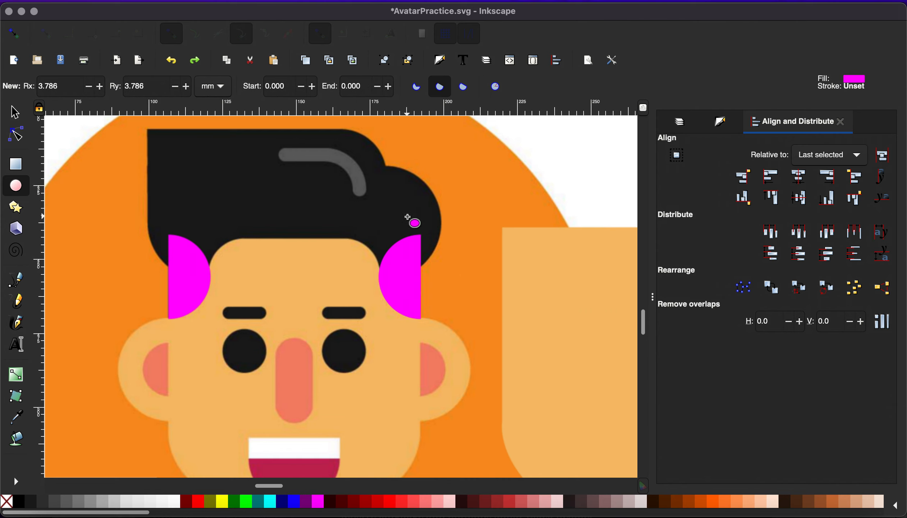
# Draw a magenta ellipse about 8.2 × 8 mm over the right hair bulge and cut it down to its lower half.
pyautogui.moveTo(405, 217); pyautogui.dragTo(376, 186)
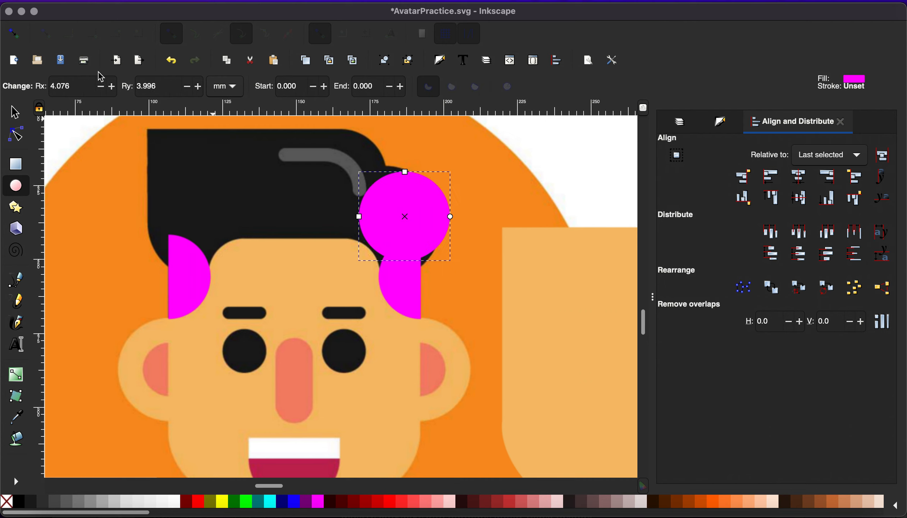
pyautogui.press('s')
pyautogui.moveTo(372, 230)
pyautogui.mouseDown()
pyautogui.moveTo(365, 241)
pyautogui.moveTo(360, 229)
pyautogui.mouseUp()
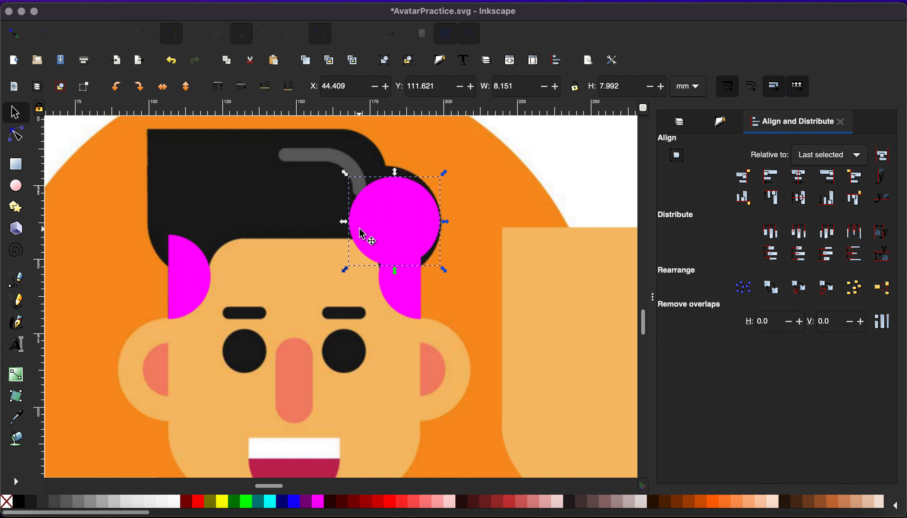
pyautogui.press('Delete')
pyautogui.hotkey('ctrl', 'z')
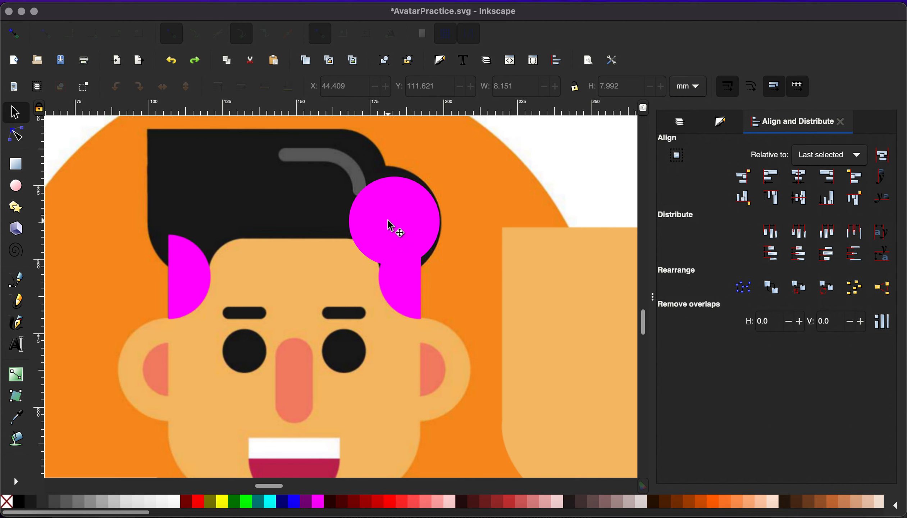
pyautogui.click(388, 221)
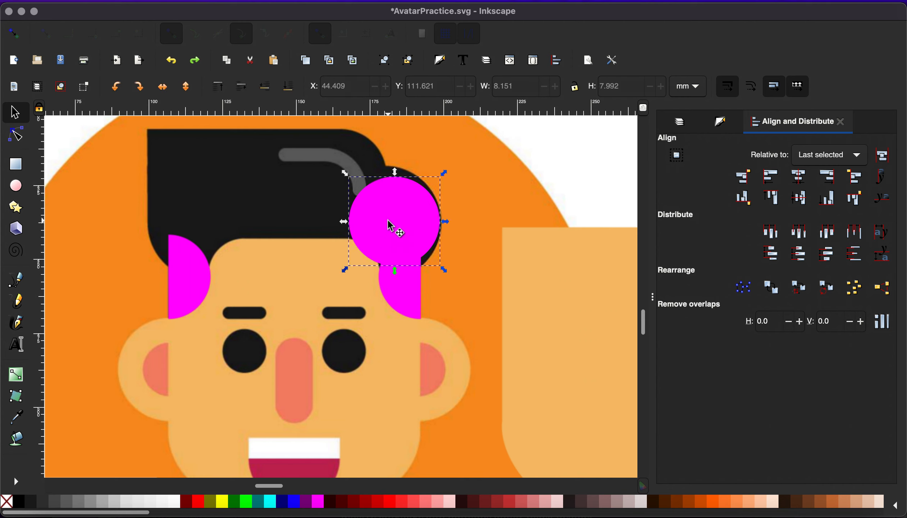
pyautogui.click(18, 186)
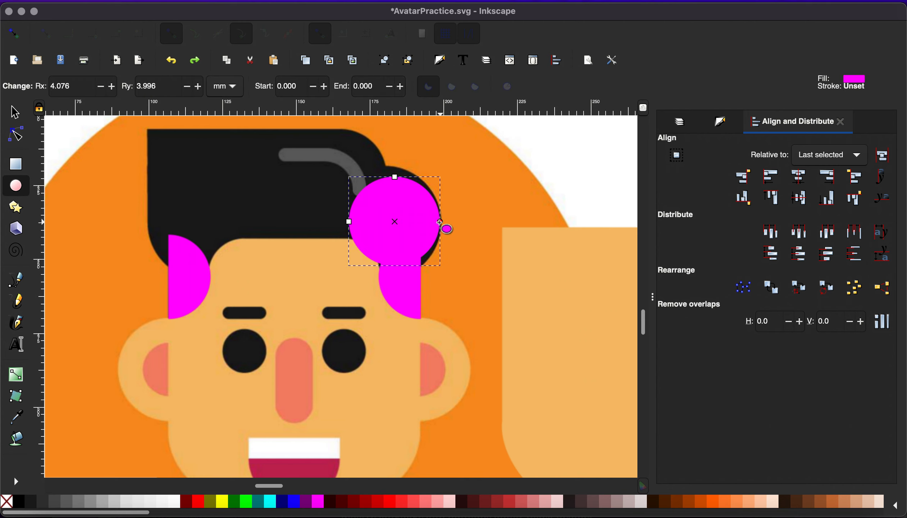
pyautogui.moveTo(438, 218); pyautogui.dragTo(349, 221)
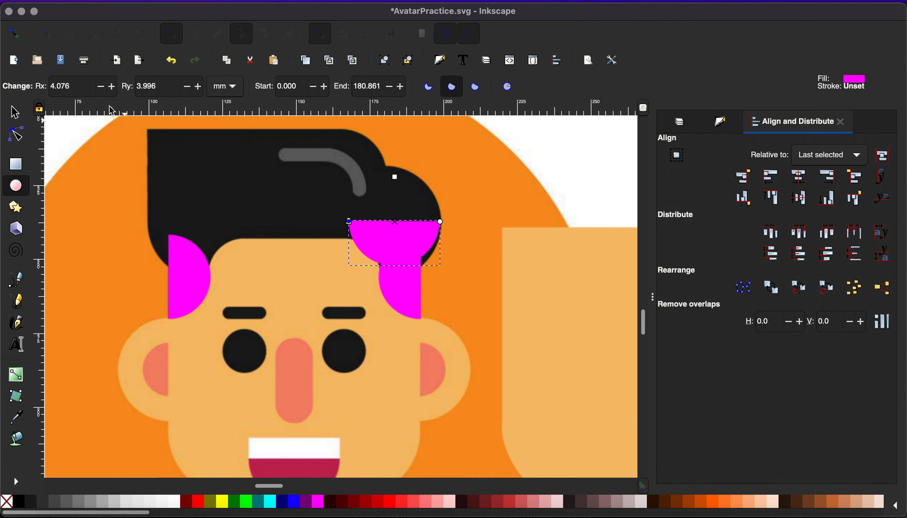
# Rotate the new magenta half-circle upright and enlarge it to about 5.2 × 10.5 mm so its curve follows the right hair bulge.
pyautogui.click(28, 120)
pyautogui.click(428, 248)
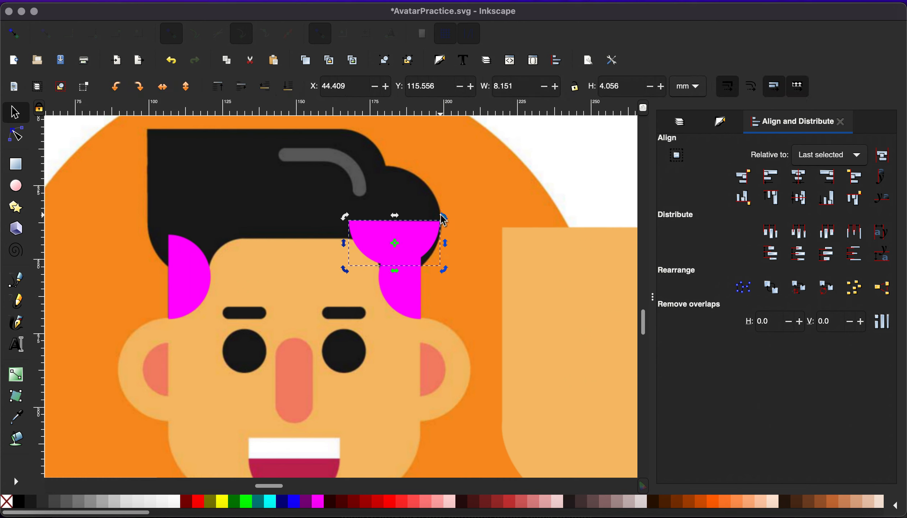
pyautogui.moveTo(443, 220); pyautogui.dragTo(405, 194)
pyautogui.click(404, 237)
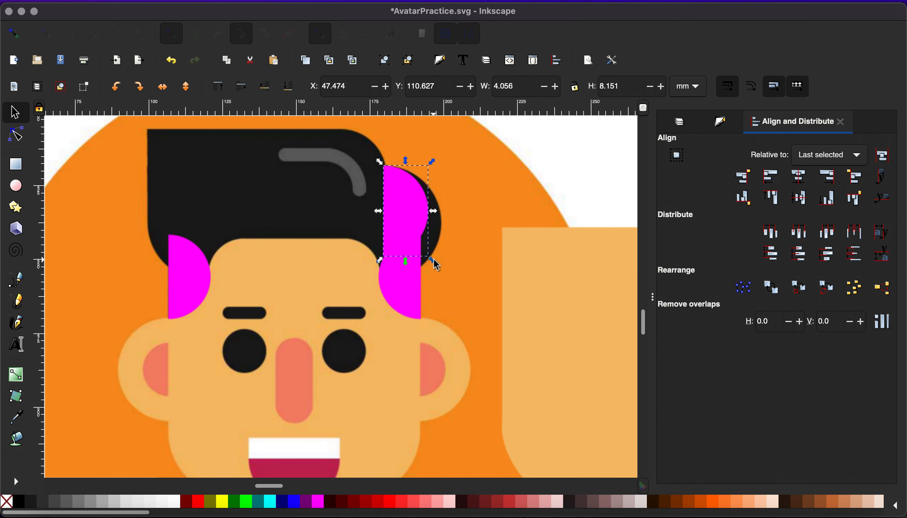
pyautogui.moveTo(434, 260); pyautogui.dragTo(453, 286)
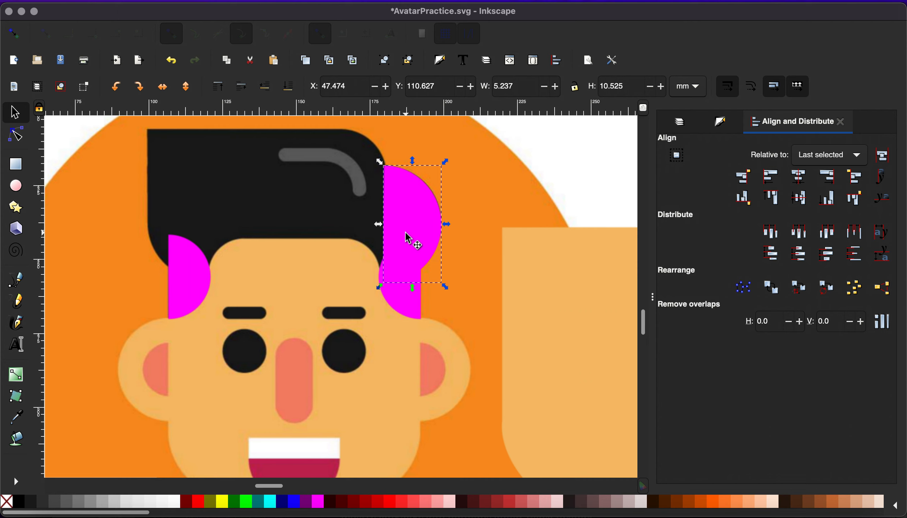
pyautogui.moveTo(406, 234); pyautogui.dragTo(213, 240)
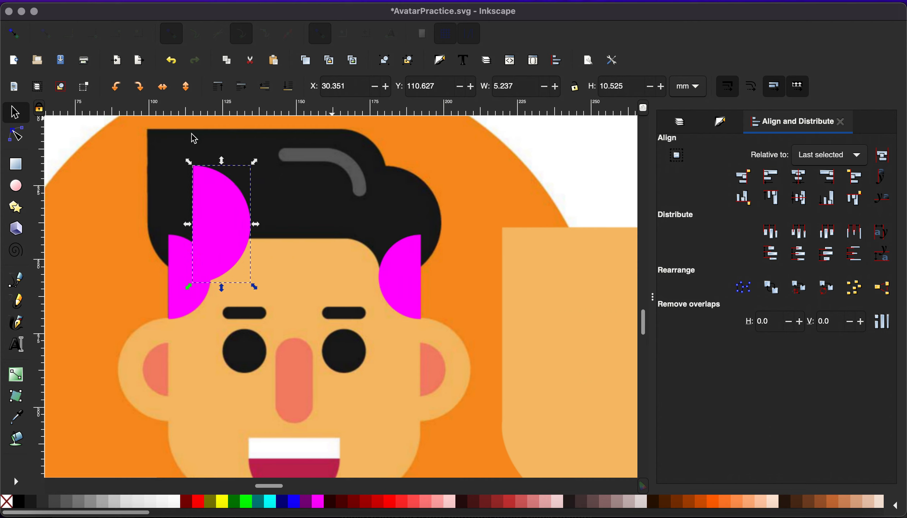
pyautogui.click(164, 88)
pyautogui.moveTo(238, 229); pyautogui.dragTo(183, 228)
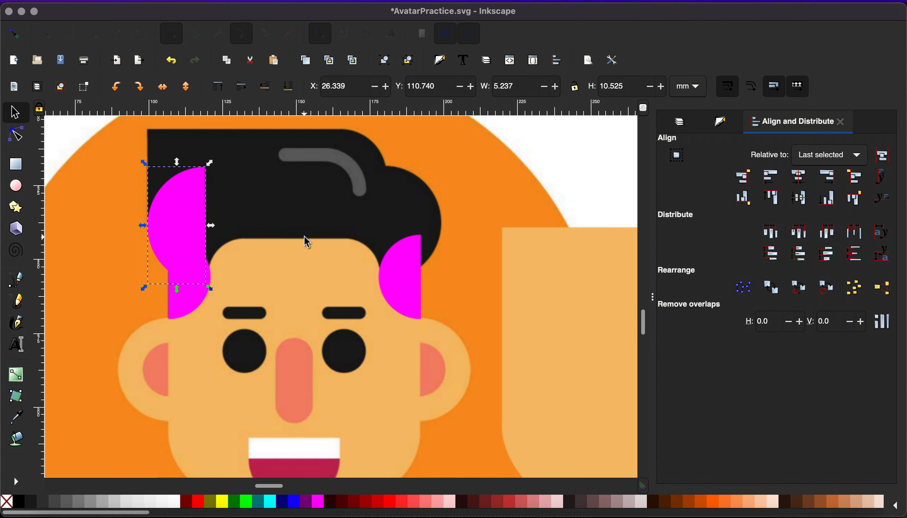
pyautogui.press('super+z')
pyautogui.press('super+z')
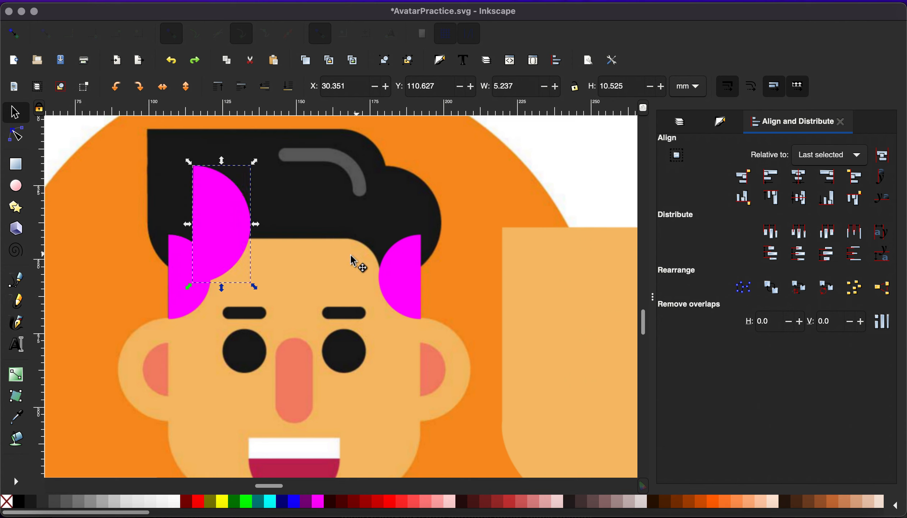
pyautogui.press('super+z')
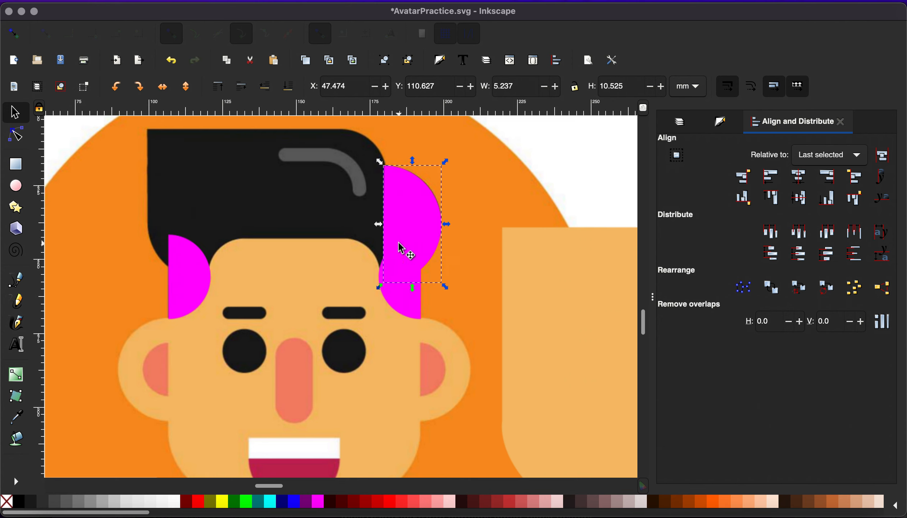
# Duplicate the large right half-circle, flip the copy horizontally and fit it against the left outer edge of the hair.
pyautogui.moveTo(400, 249); pyautogui.dragTo(180, 223)
pyautogui.press('h')
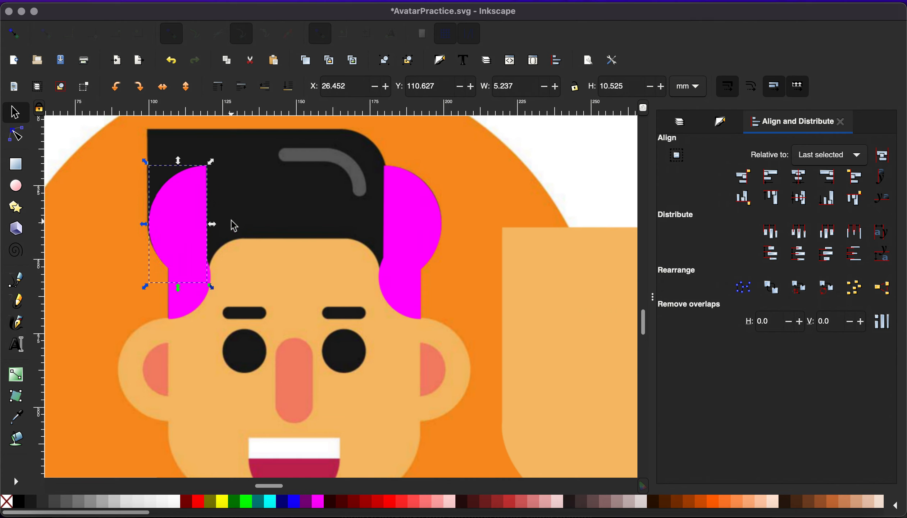
pyautogui.press('Escape')
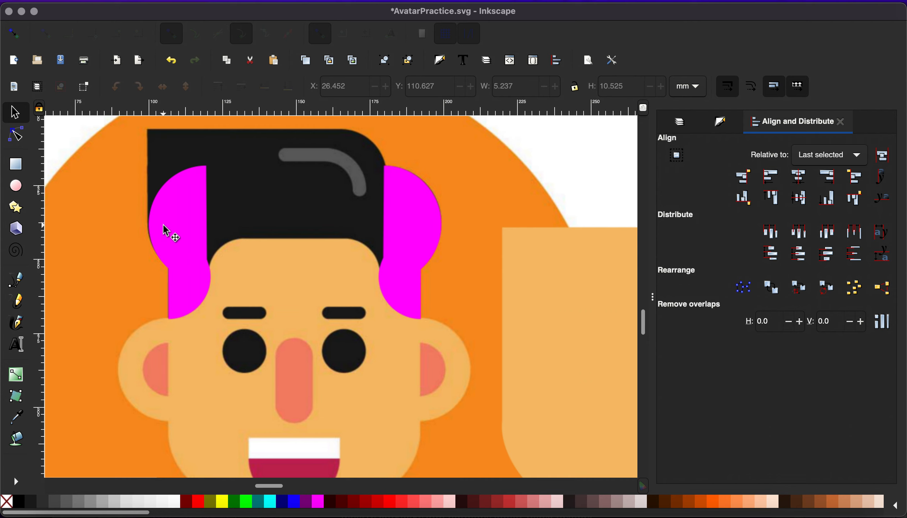
# Duplicate the large right half-circle onto the upper right curve of the hair and shorten the copy to about 9.5 mm high.
pyautogui.click(196, 223)
pyautogui.click(402, 213)
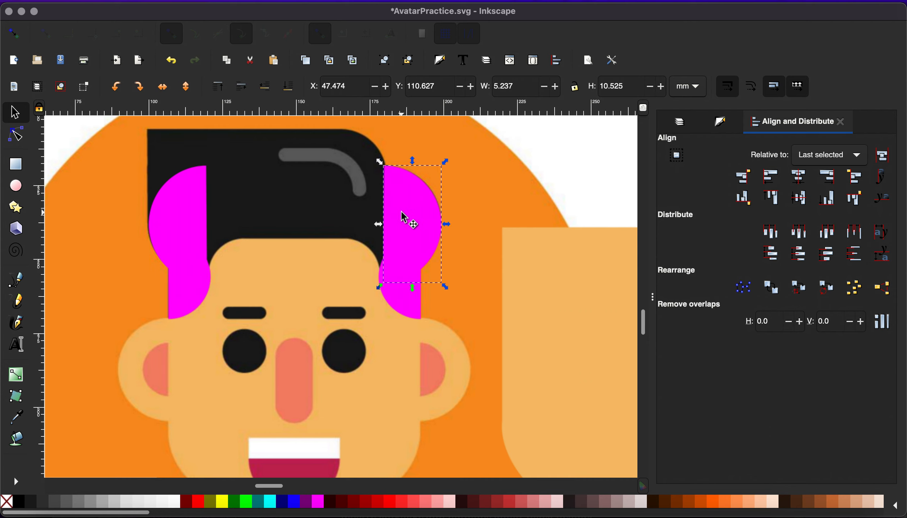
pyautogui.moveTo(402, 213); pyautogui.dragTo(350, 172)
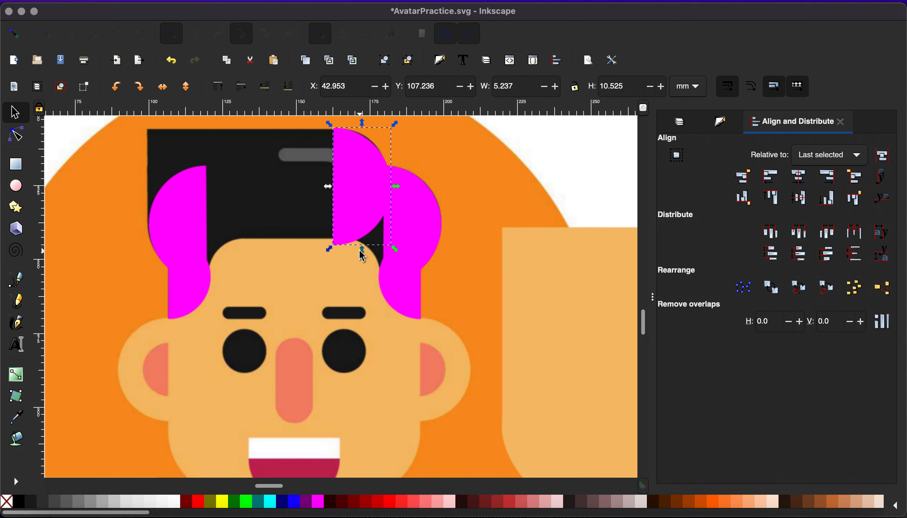
pyautogui.moveTo(363, 255); pyautogui.dragTo(360, 239)
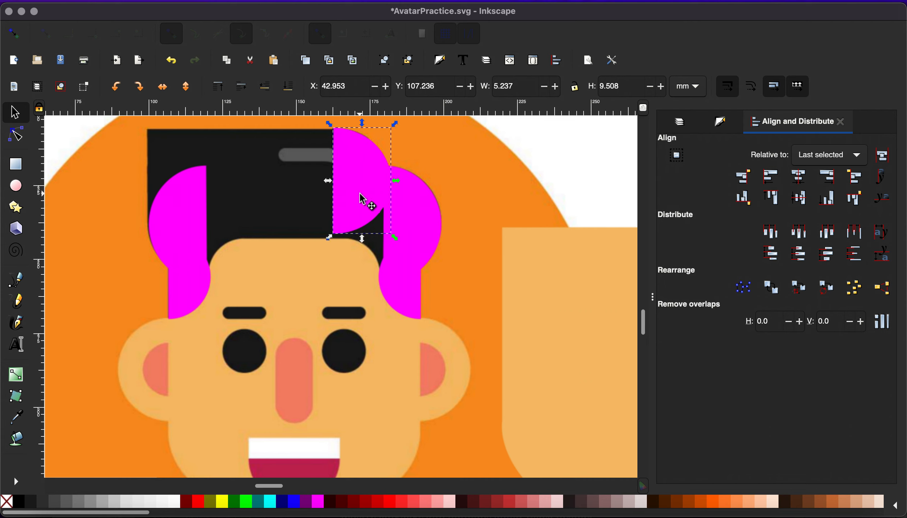
pyautogui.click(351, 194)
# Draw a rectangle about 18.1 × 9.4 mm over the top block of the hair and fill it dark red.
pyautogui.click(11, 170)
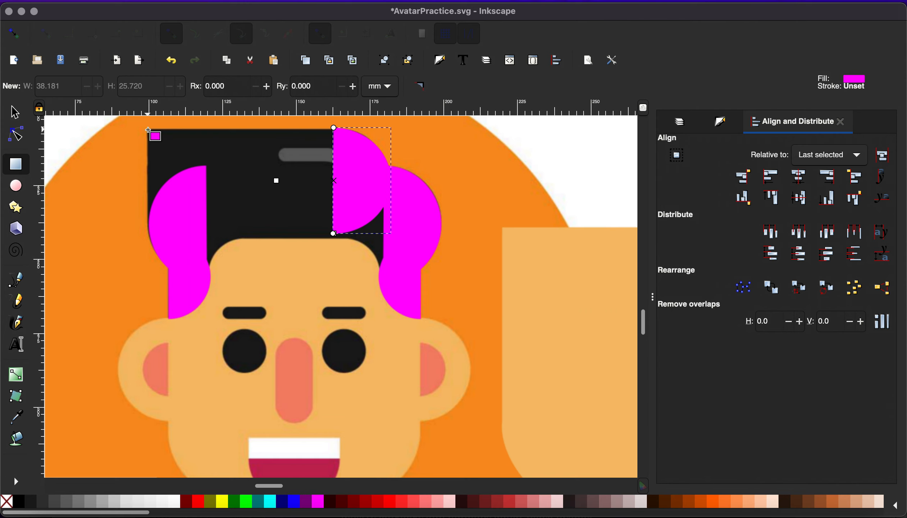
pyautogui.moveTo(148, 129); pyautogui.dragTo(350, 234)
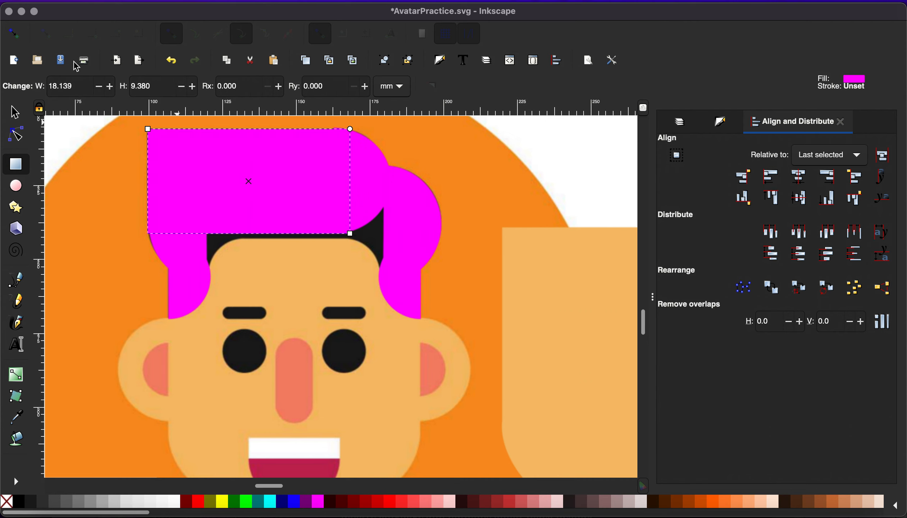
pyautogui.click(14, 113)
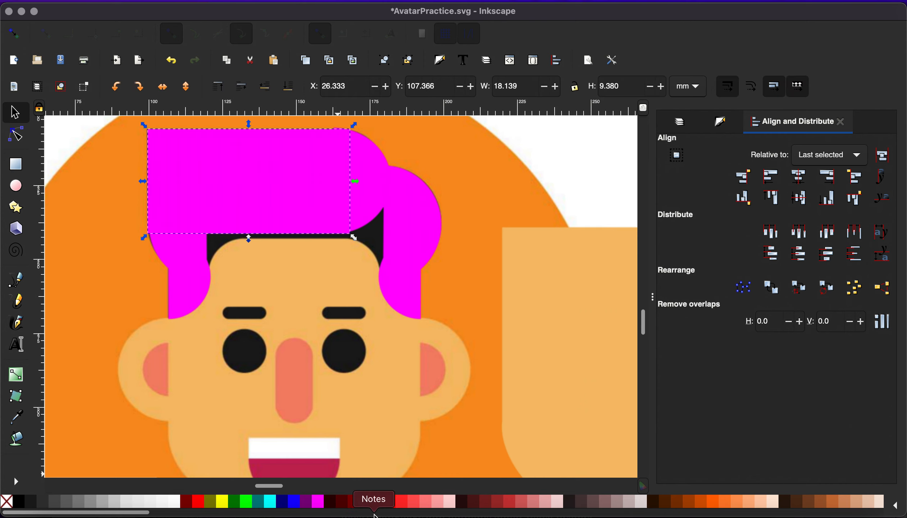
pyautogui.click(369, 502)
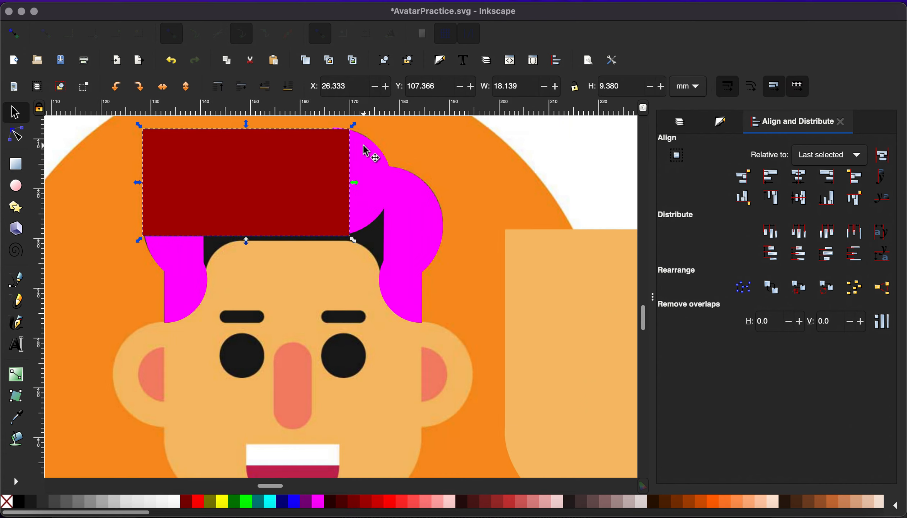
# Align the top edge of the dark red rectangle with the top of the magenta half-circle on the upper right curve.
pyautogui.scroll(3, 364, 146)
pyautogui.scroll(5, 375, 245)
pyautogui.hscroll(-2, 375, 245)
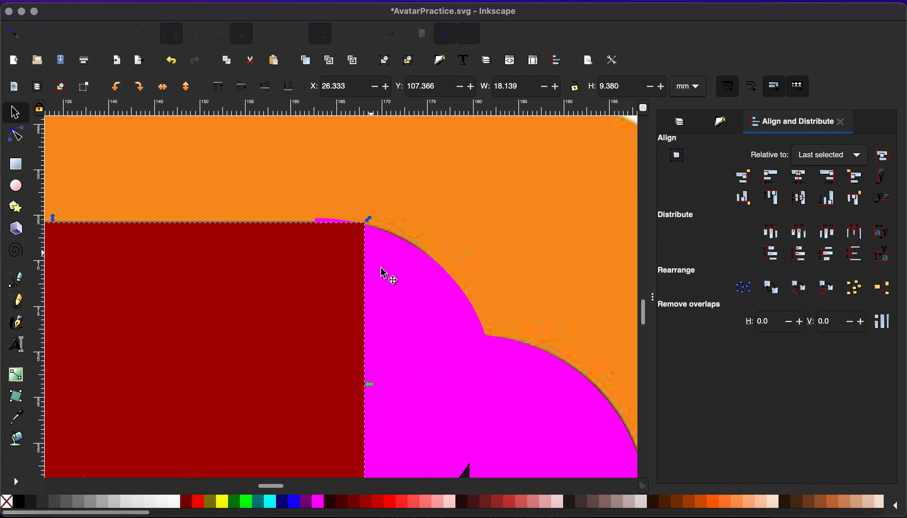
pyautogui.keyDown('shift'); pyautogui.click(398, 312); pyautogui.keyUp('shift')
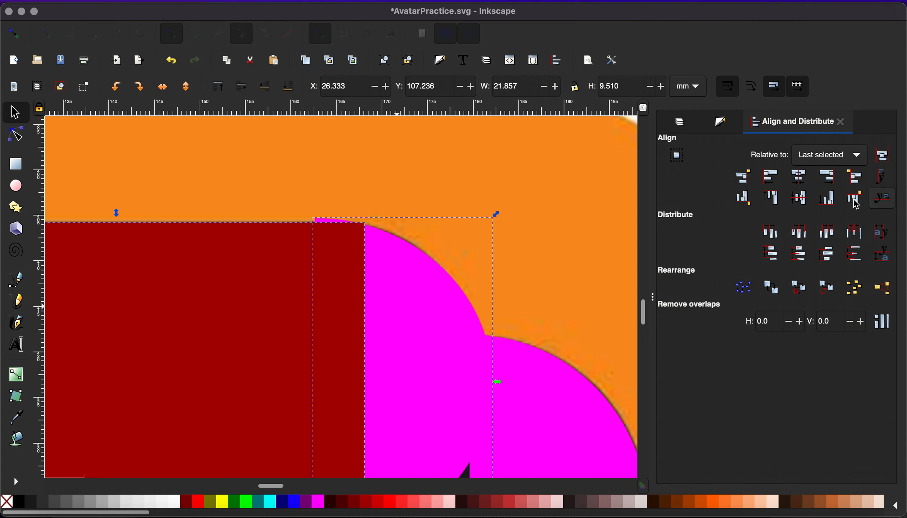
pyautogui.click(771, 198)
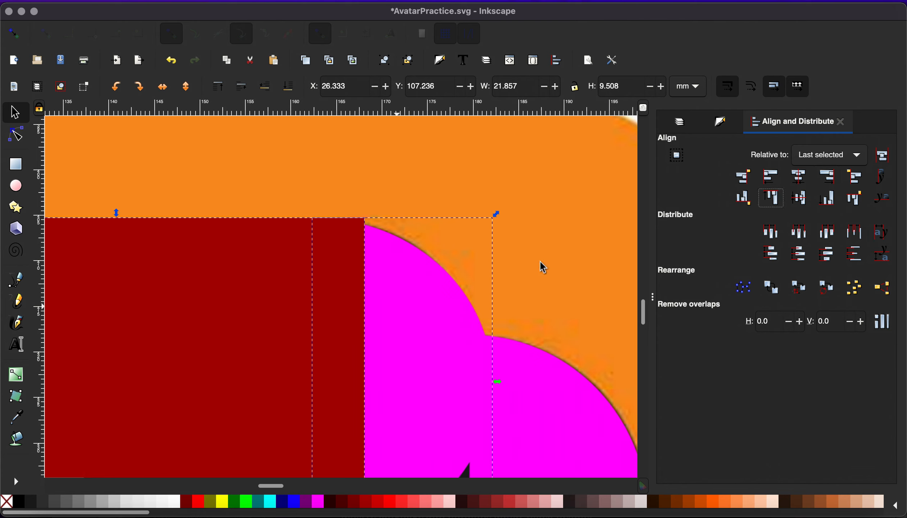
pyautogui.click(434, 243)
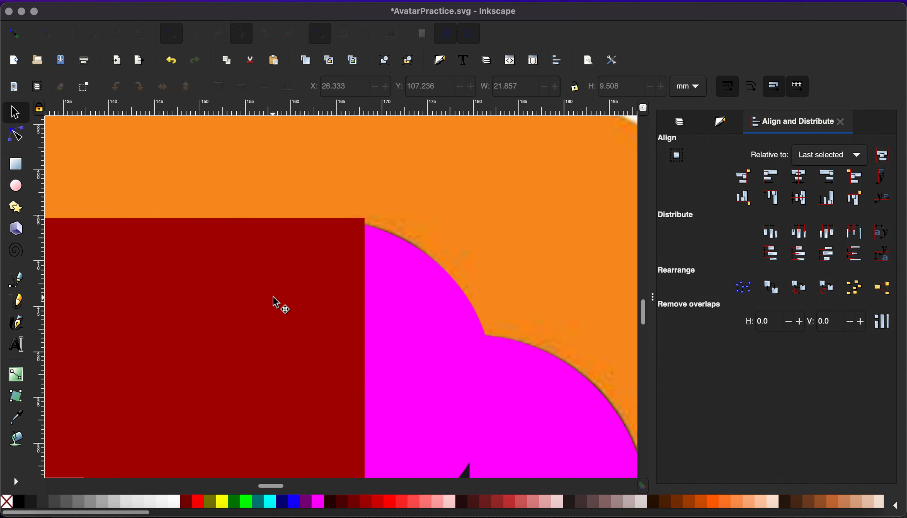
# Resize the dark red rectangle to about 17 × 9.5 mm so it meets the upper half-circle's curve and bottom edge.
pyautogui.click(361, 378)
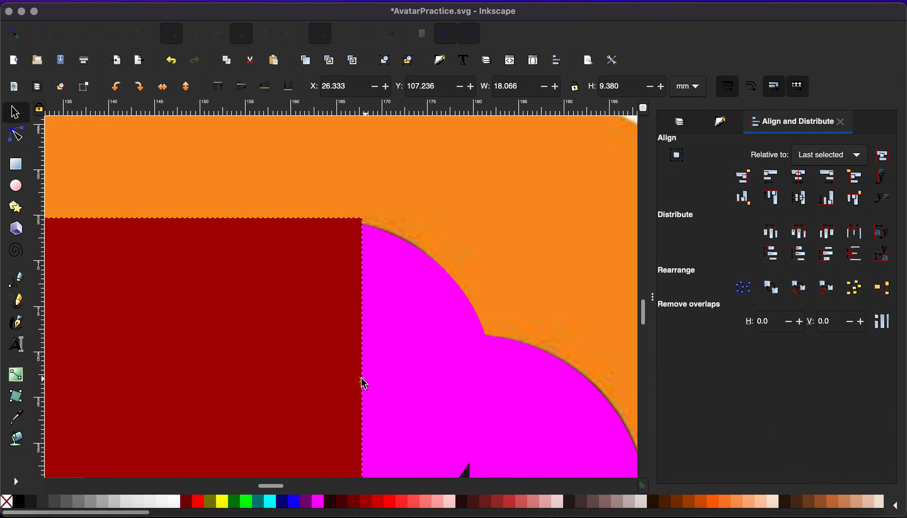
pyautogui.moveTo(361, 379); pyautogui.dragTo(329, 379)
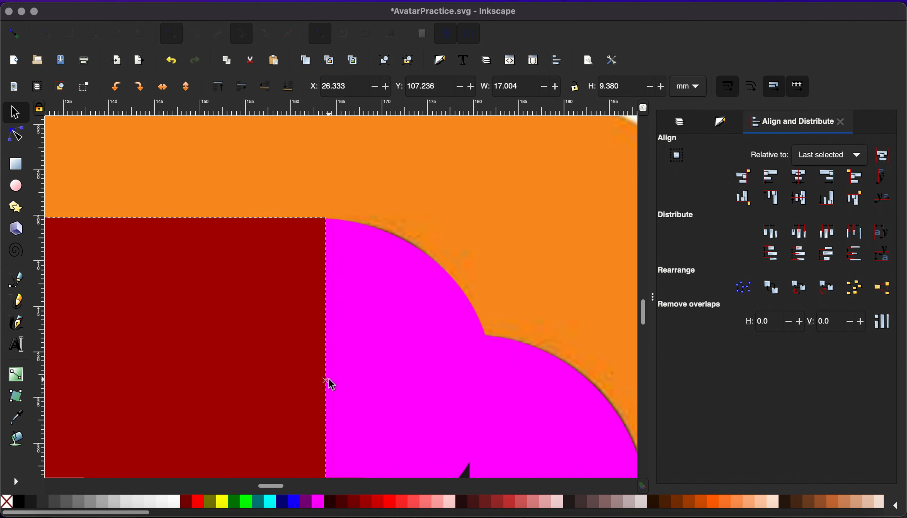
pyautogui.scroll(-10, 414, 402)
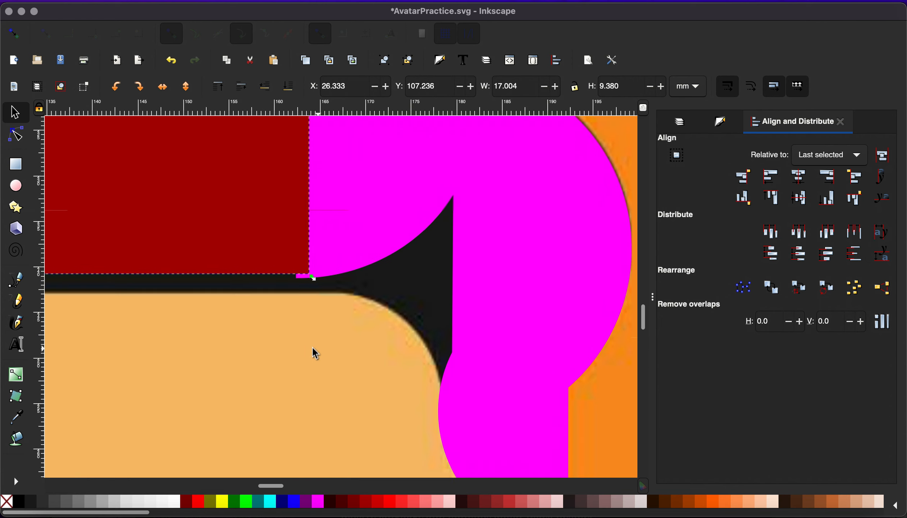
pyautogui.scroll(-2, 235, 346)
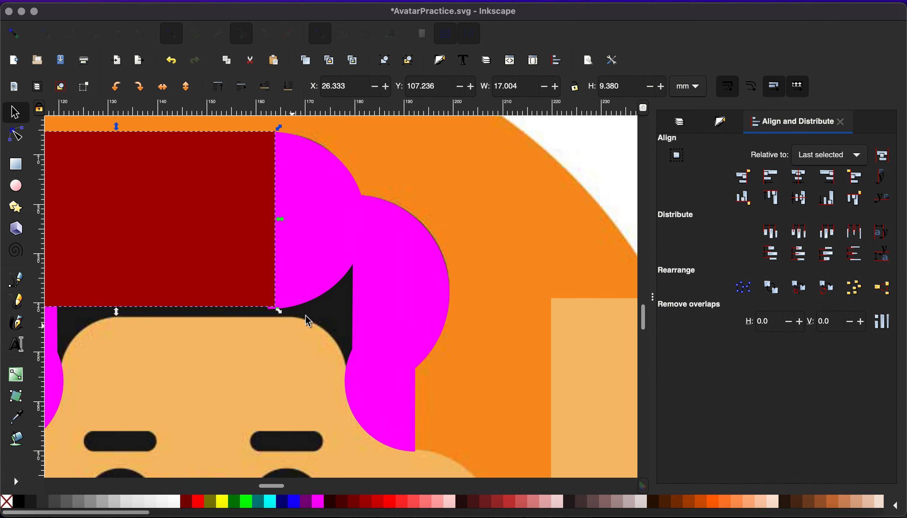
pyautogui.hscroll(-5, 306, 314)
pyautogui.scroll(2, 353, 286)
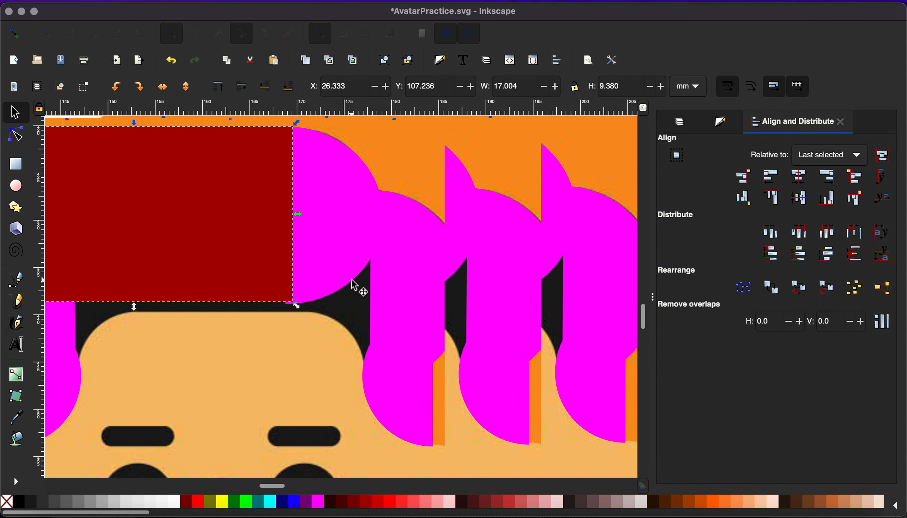
pyautogui.hscroll(-3, 289, 303)
pyautogui.hscroll(-5, 288, 297)
pyautogui.scroll(-2, 287, 296)
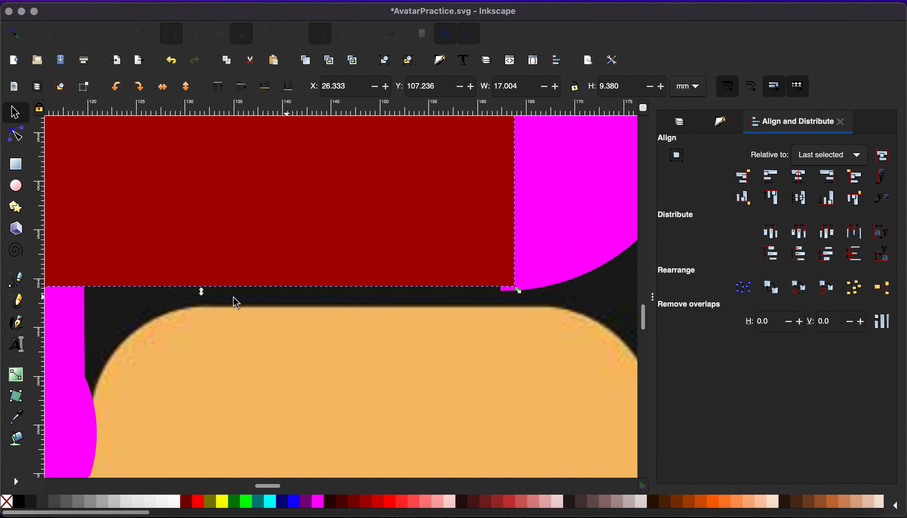
pyautogui.moveTo(203, 291); pyautogui.dragTo(202, 296)
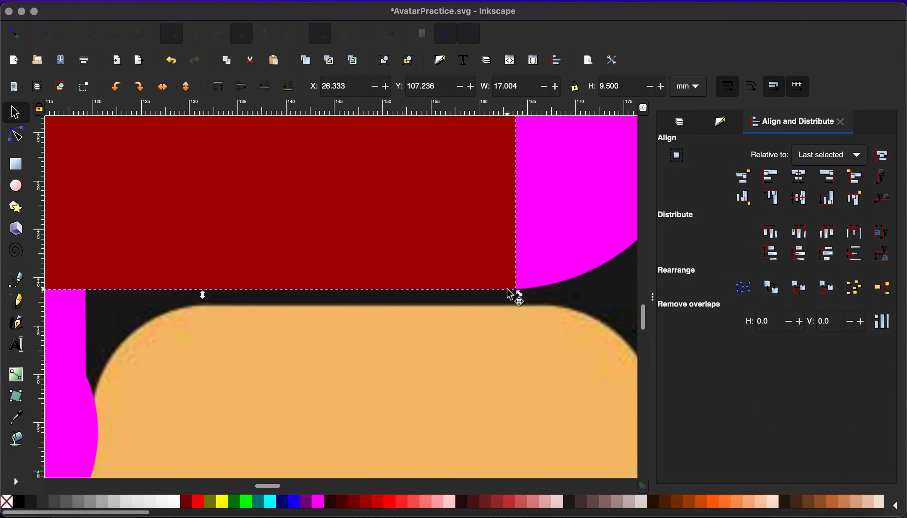
# Stretch the dark red rectangle and the upper half-circle together down to the hairline, about 9.9 mm high.
pyautogui.scroll(-2, 511, 290)
pyautogui.keyDown('shift'); pyautogui.click(549, 263); pyautogui.keyUp('shift')
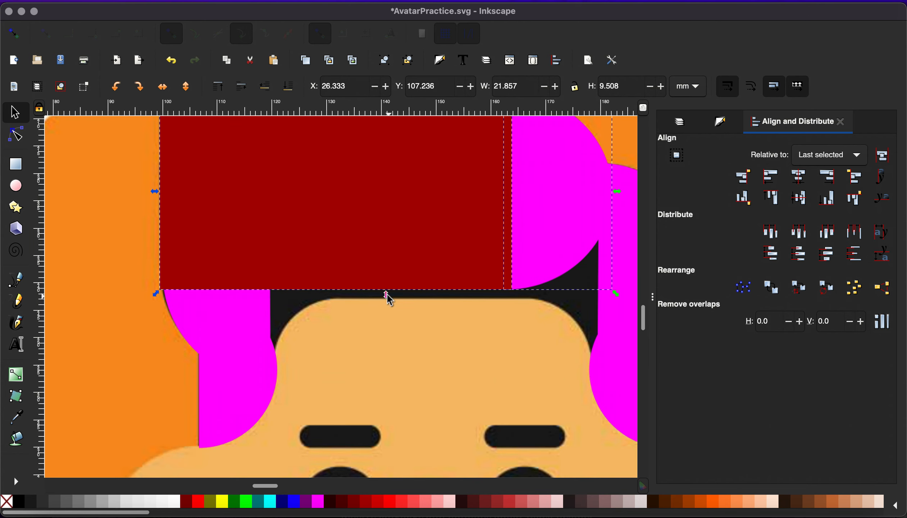
pyautogui.moveTo(387, 300); pyautogui.dragTo(385, 303)
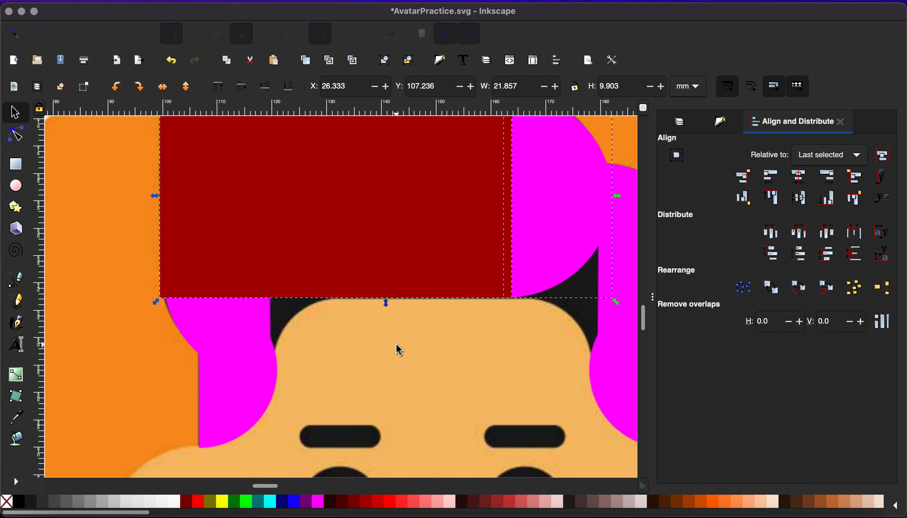
# Draw a closed Bezier shape about 6 × 5.5 mm whose curved side follows the rounded left corner of the hairline.
pyautogui.press('Escape')
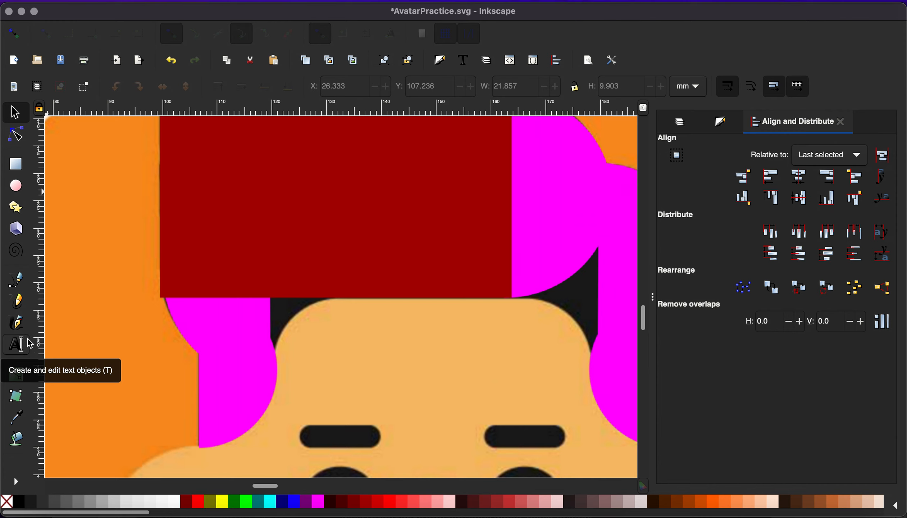
pyautogui.click(26, 281)
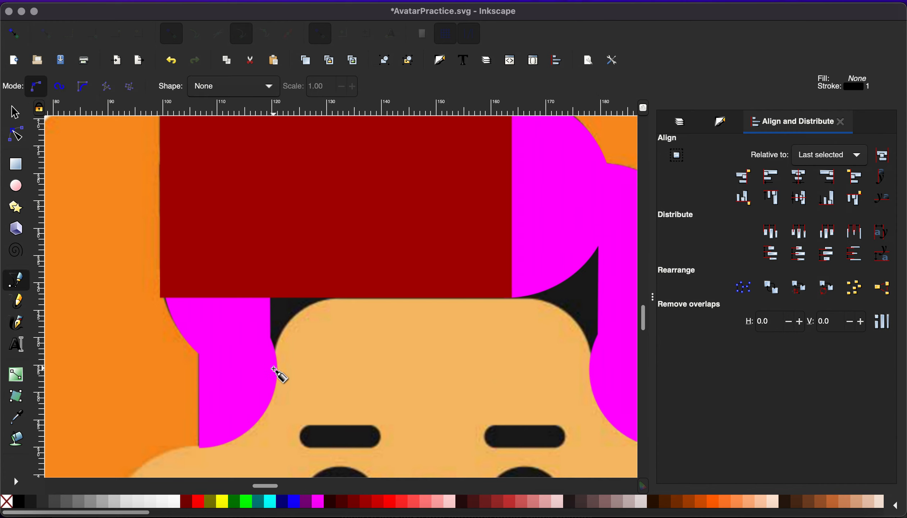
pyautogui.scroll(4, 274, 371)
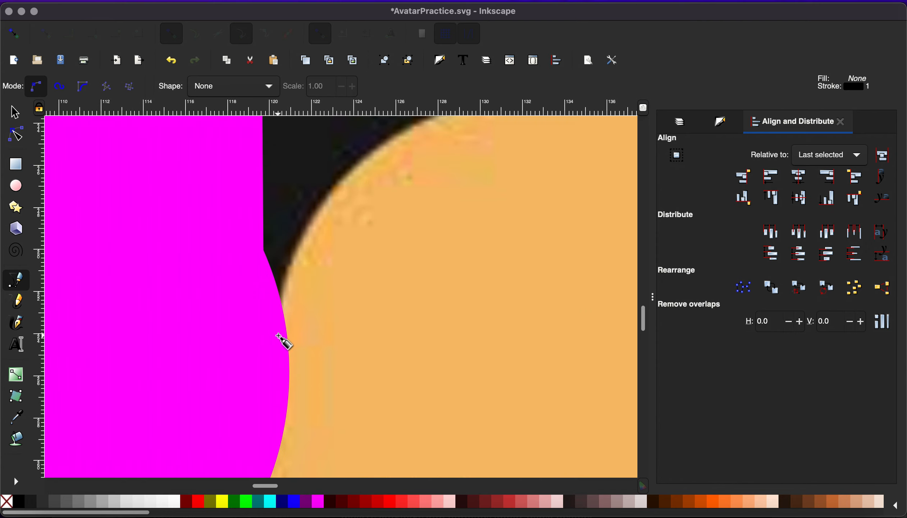
pyautogui.click(279, 337)
pyautogui.scroll(-3, 414, 298)
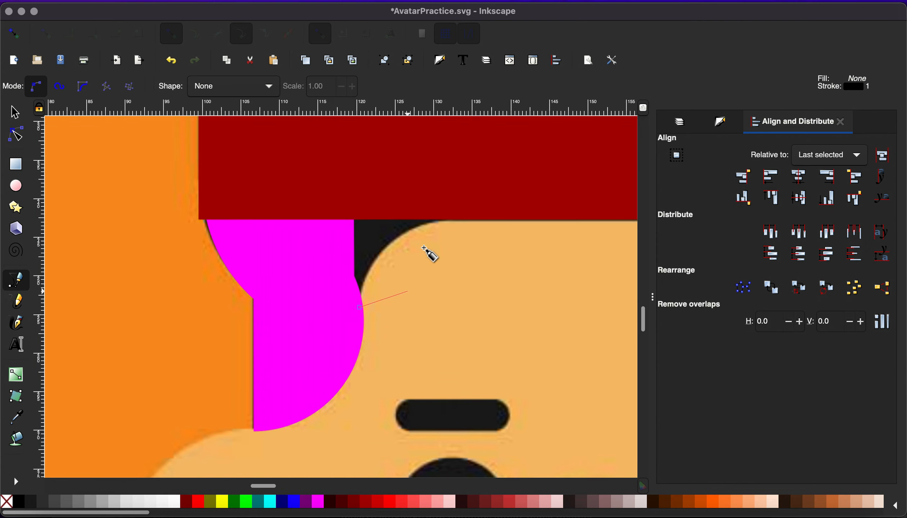
pyautogui.moveTo(463, 211); pyautogui.dragTo(469, 212)
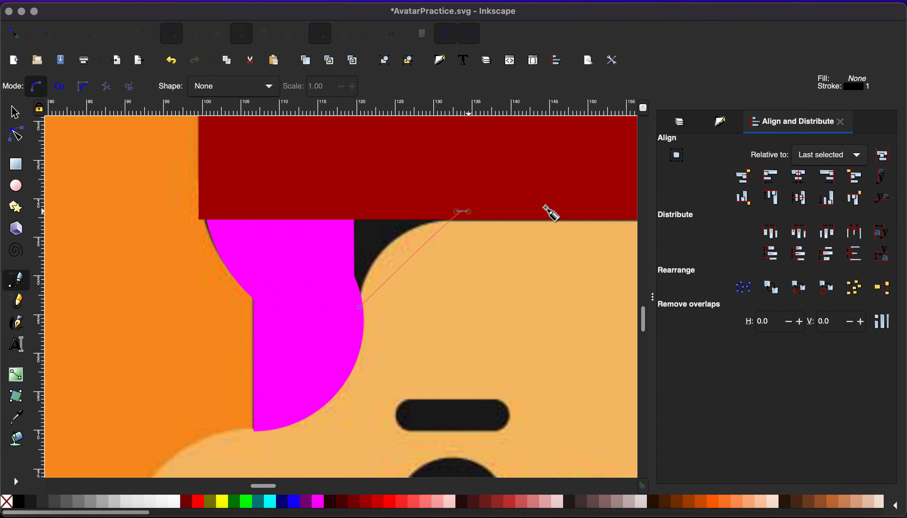
pyautogui.moveTo(545, 207); pyautogui.dragTo(567, 201)
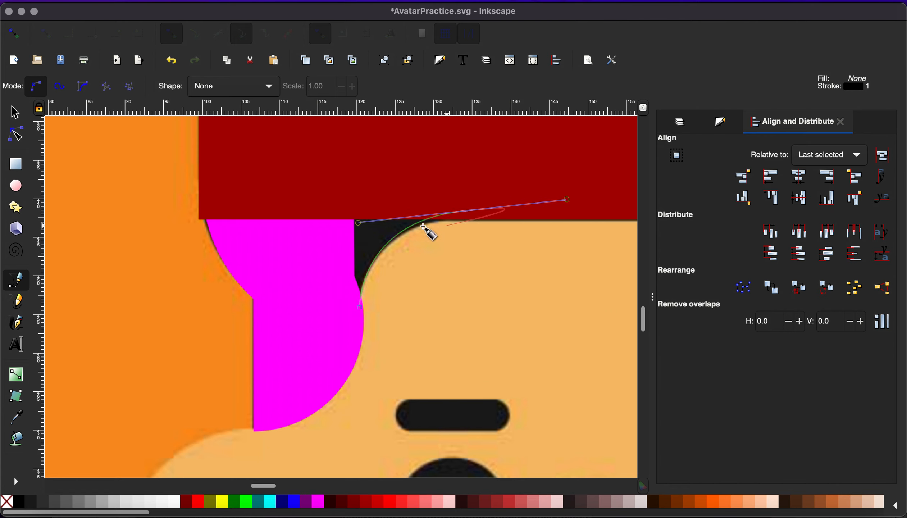
pyautogui.click(463, 211)
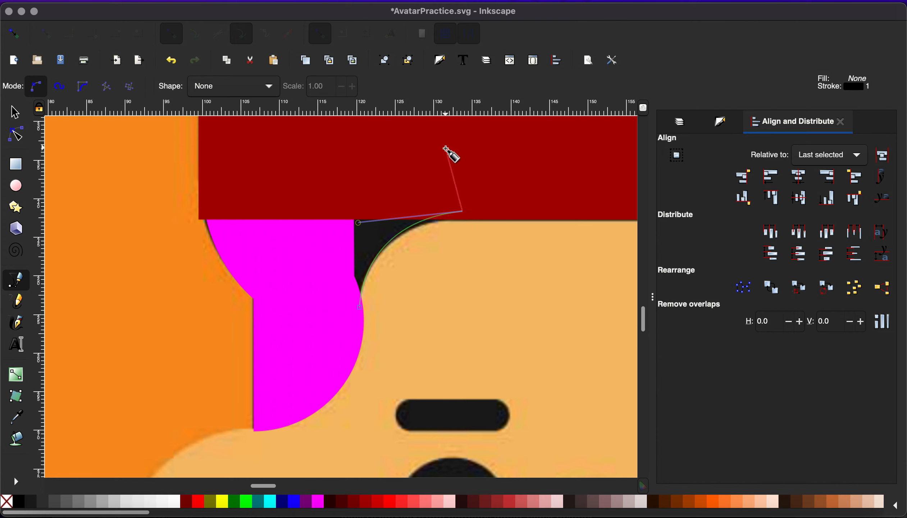
pyautogui.click(446, 148)
pyautogui.click(287, 200)
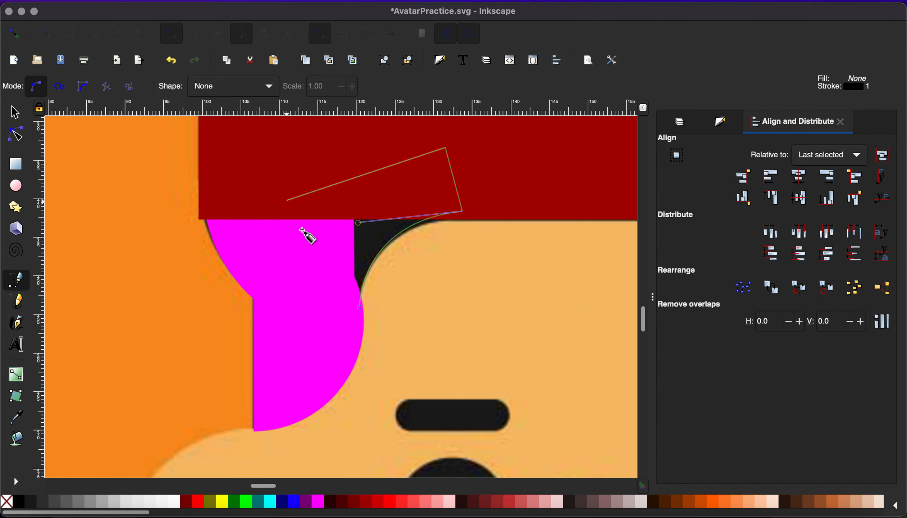
pyautogui.click(360, 308)
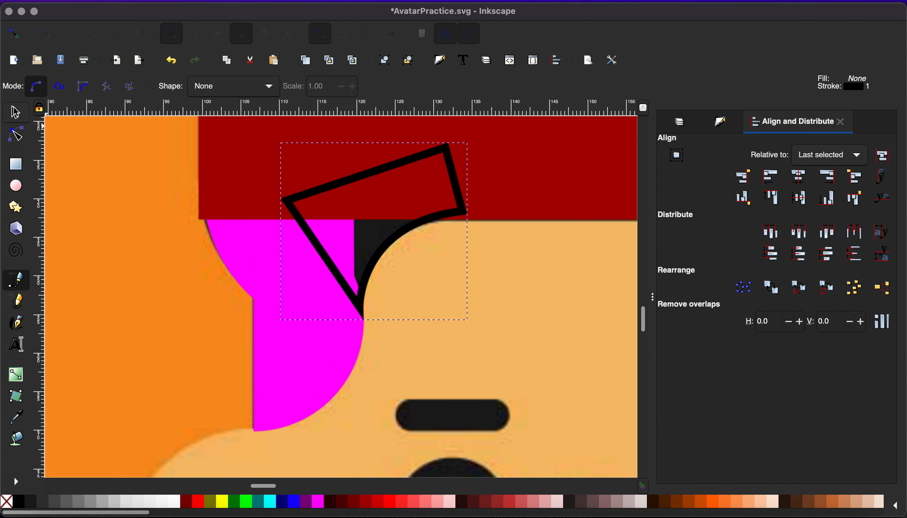
# Fill the new left hairline piece with yellow and remove its stroke.
pyautogui.press('s')
pyautogui.click(317, 501)
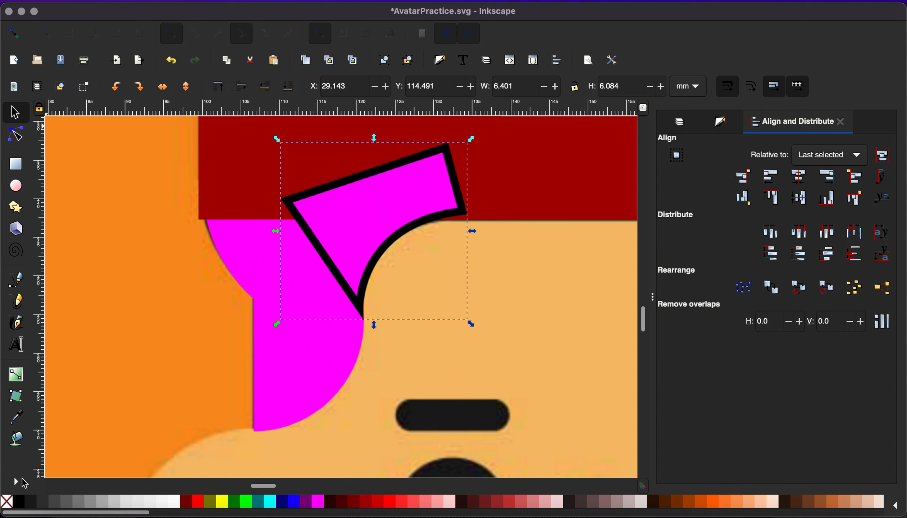
pyautogui.click(222, 502)
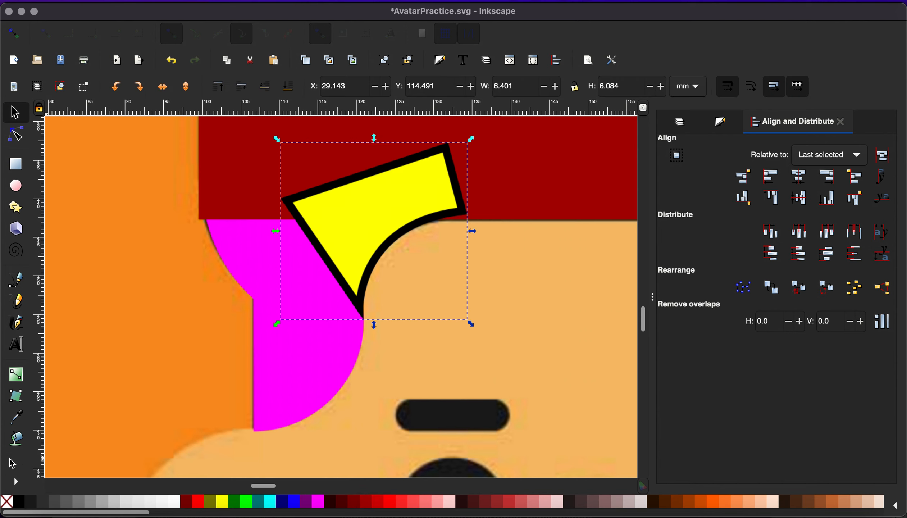
pyautogui.keyDown('shift'); pyautogui.click(6, 500); pyautogui.keyUp('shift')
# Duplicate the yellow piece, mirror the copy horizontally and fit it against the rounded right corner of the hairline.
pyautogui.scroll(-5, 295, 340)
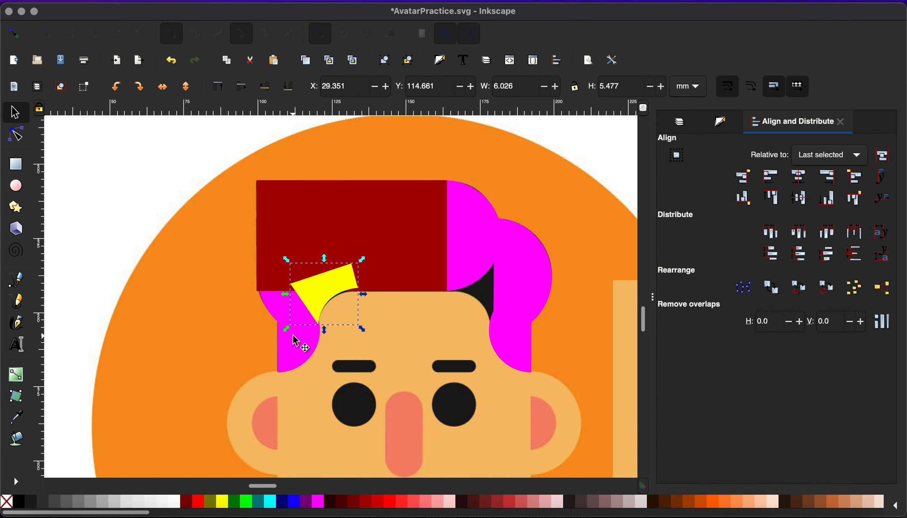
pyautogui.hscroll(-1, 202, 343)
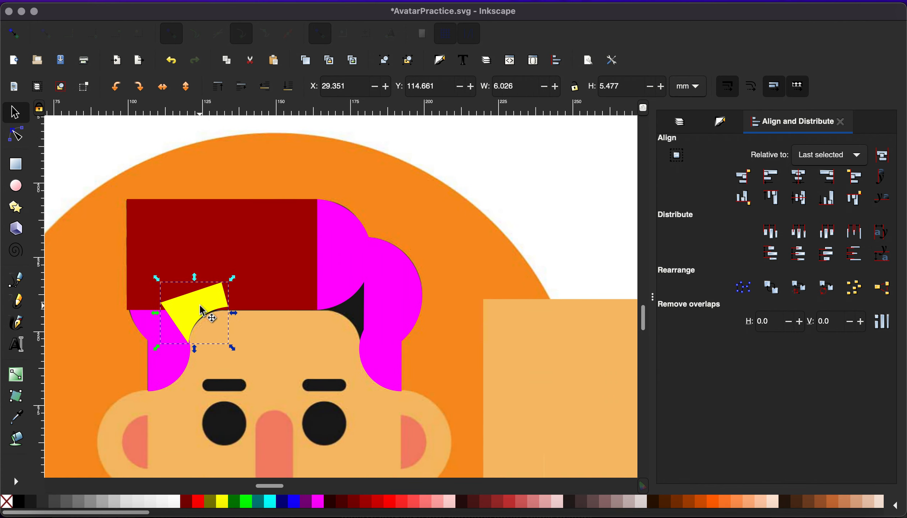
pyautogui.moveTo(199, 305); pyautogui.dragTo(338, 320)
pyautogui.hotkey('ctrl', 'd')
pyautogui.click(171, 91)
pyautogui.scroll(3, 367, 313)
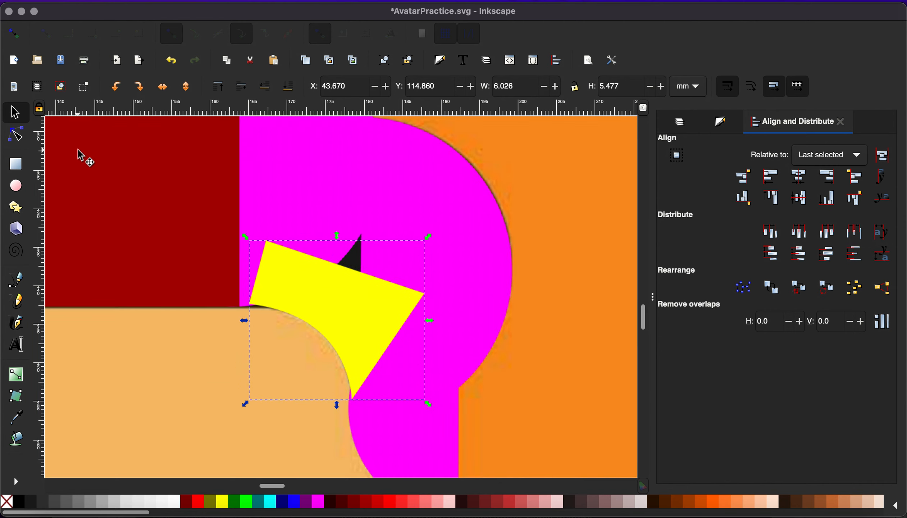
# Move the right yellow piece's outer corner node up to about X 51.3, Y 113.8 mm so it covers the black gap.
pyautogui.click(17, 136)
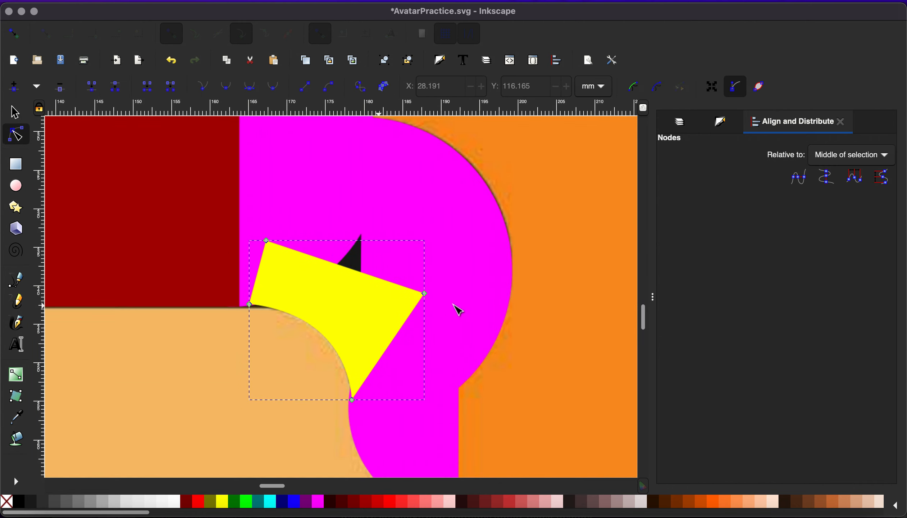
pyautogui.click(426, 294)
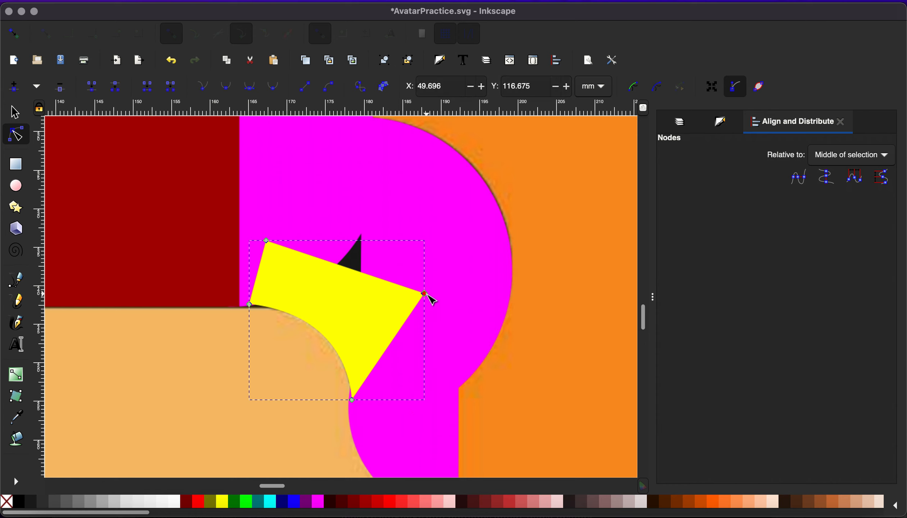
pyautogui.moveTo(426, 294); pyautogui.dragTo(473, 210)
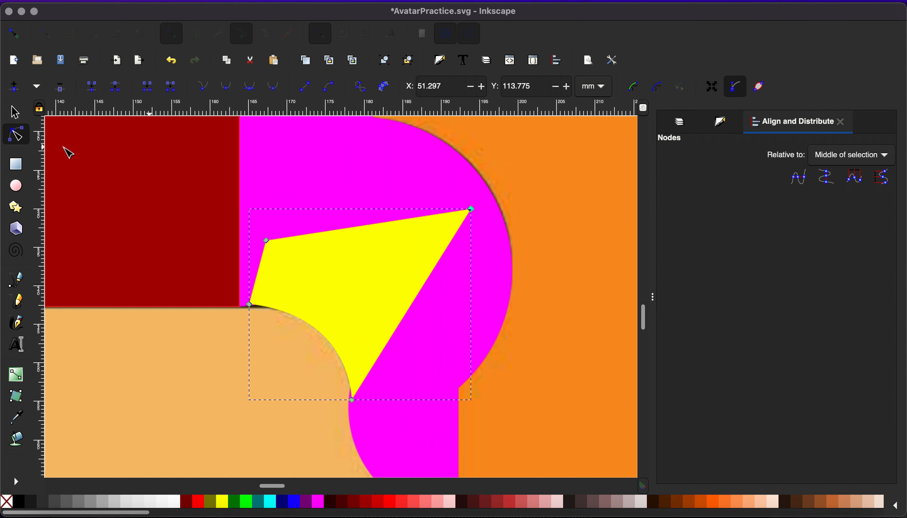
pyautogui.click(15, 112)
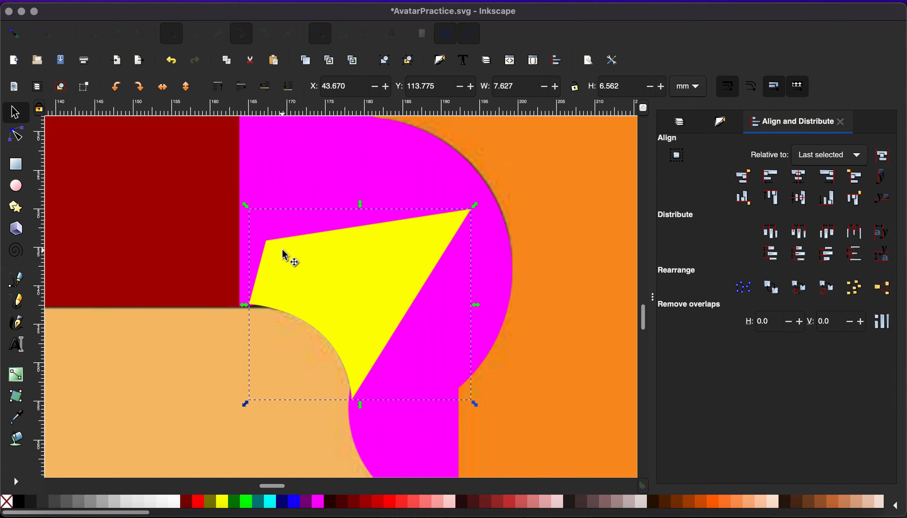
# Unite both yellow pieces, the magenta hair shapes and the dark red rectangle into one hair path with Union.
pyautogui.scroll(-2, 284, 251)
pyautogui.hscroll(-7, 285, 252)
pyautogui.scroll(-2, 284, 251)
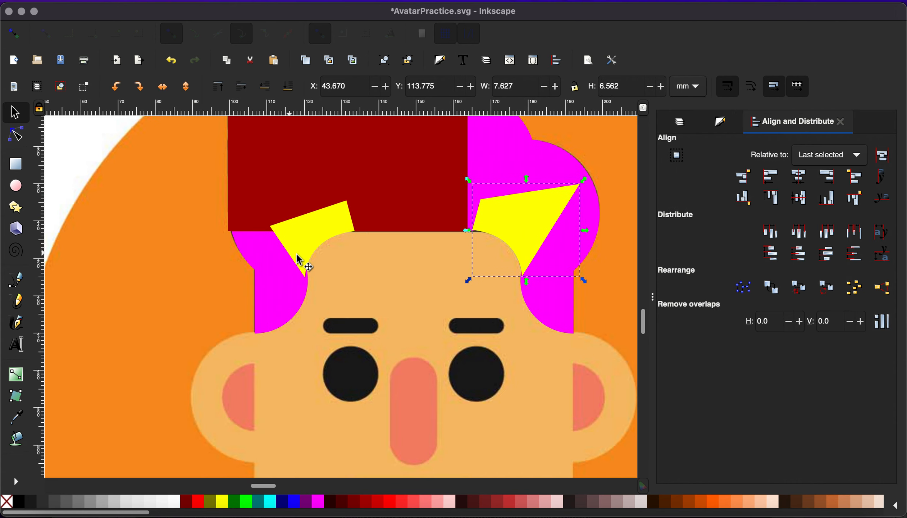
pyautogui.keyDown('shift'); pyautogui.click(306, 247); pyautogui.keyUp('shift')
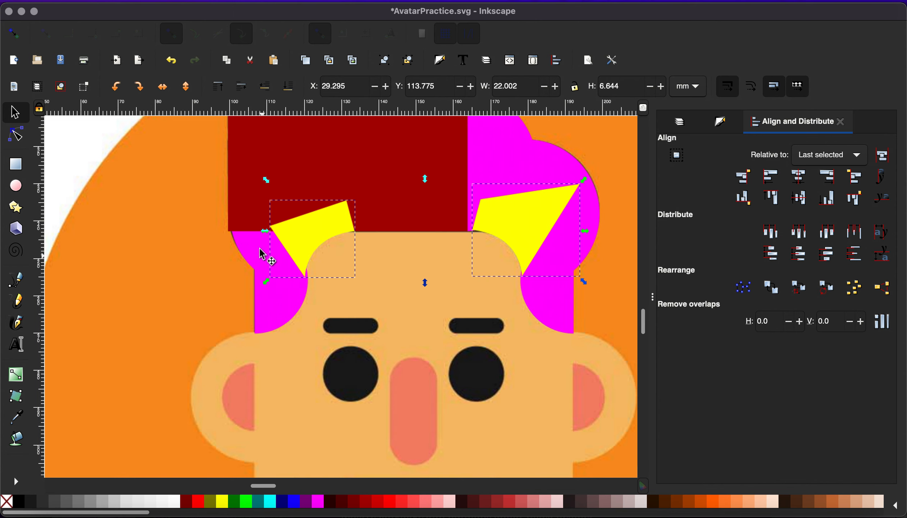
pyautogui.keyDown('shift'); pyautogui.click(266, 275); pyautogui.keyUp('shift')
pyautogui.keyDown('shift'); pyautogui.click(553, 303); pyautogui.keyUp('shift')
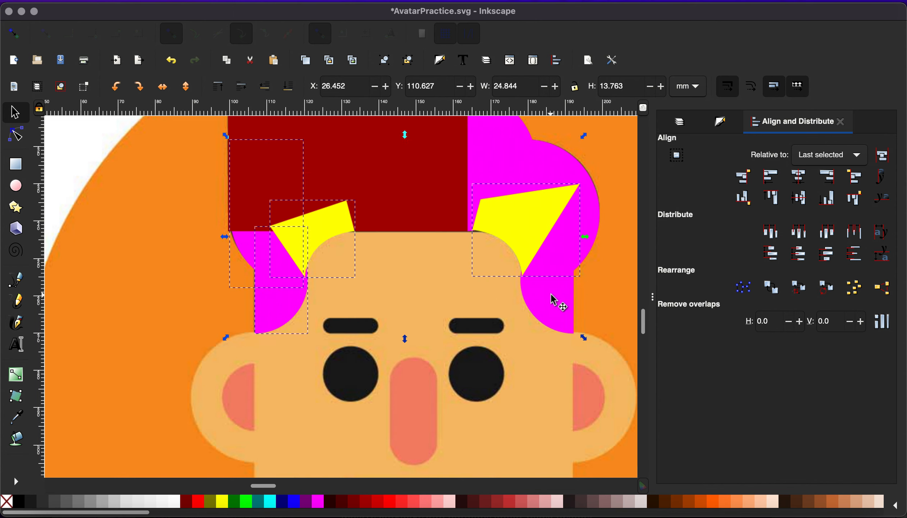
pyautogui.keyDown('shift'); pyautogui.click(568, 166); pyautogui.keyUp('shift')
pyautogui.keyDown('shift'); pyautogui.click(471, 156); pyautogui.keyUp('shift')
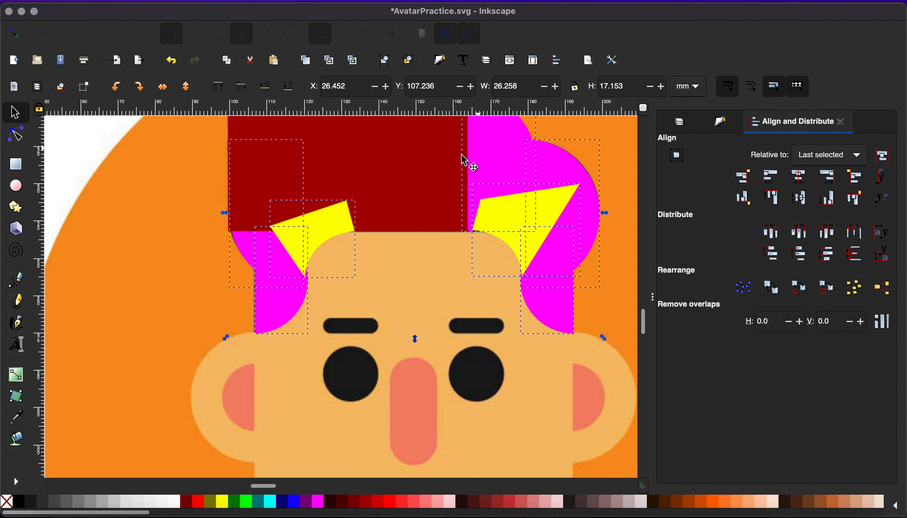
pyautogui.keyDown('shift'); pyautogui.click(407, 173); pyautogui.keyUp('shift')
pyautogui.scroll(5, 405, 213)
pyautogui.hscroll(2, 405, 213)
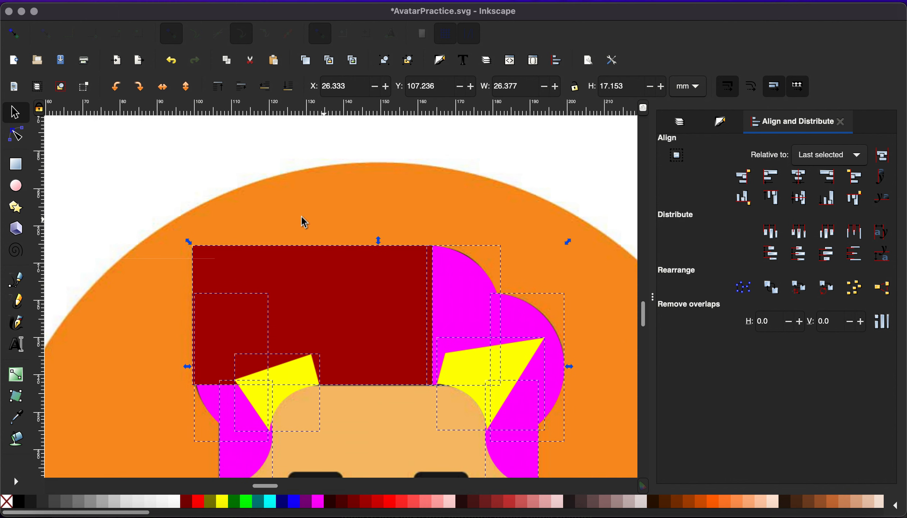
pyautogui.click(267, 2)
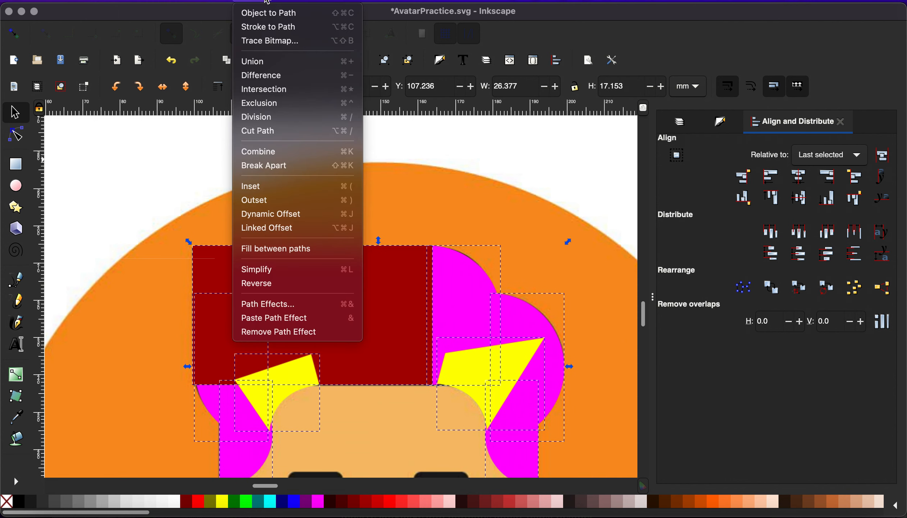
pyautogui.click(263, 61)
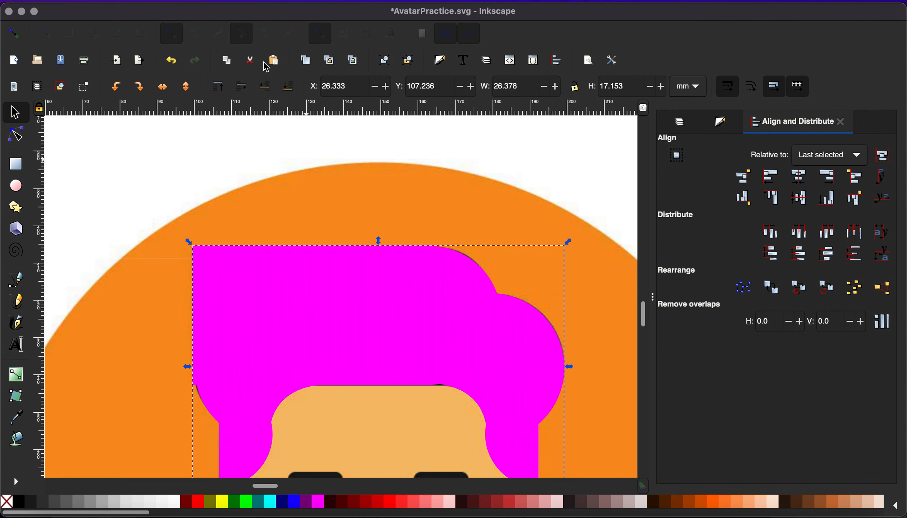
# Fill the united hair shape with dark brown.
pyautogui.scroll(-5, 493, 344)
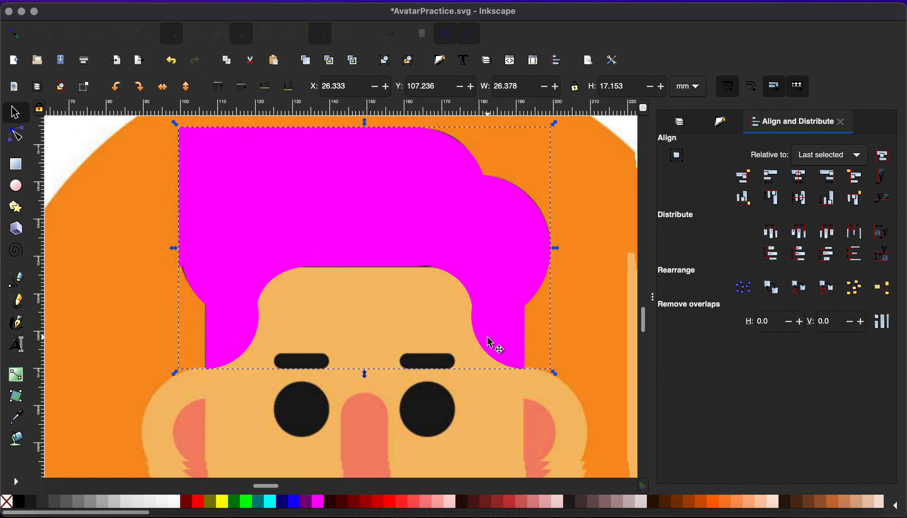
pyautogui.scroll(-3, 490, 342)
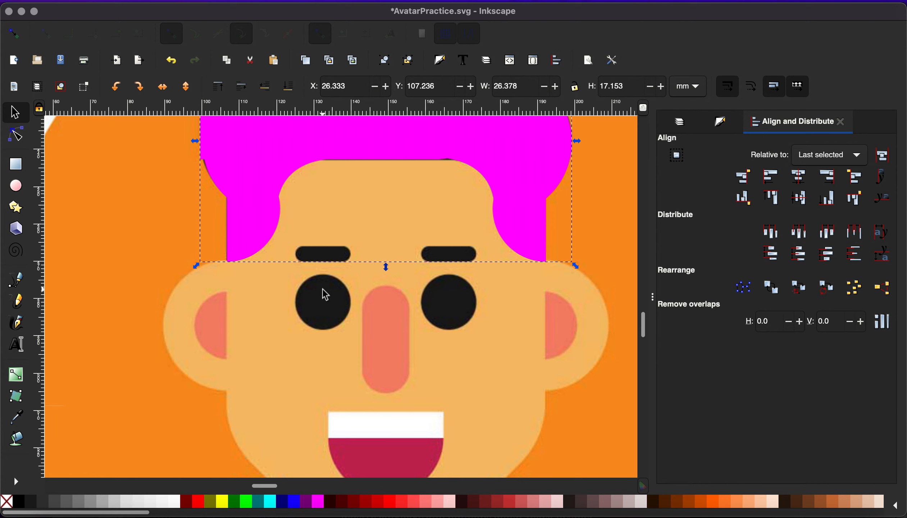
pyautogui.press('d')
pyautogui.click(583, 501)
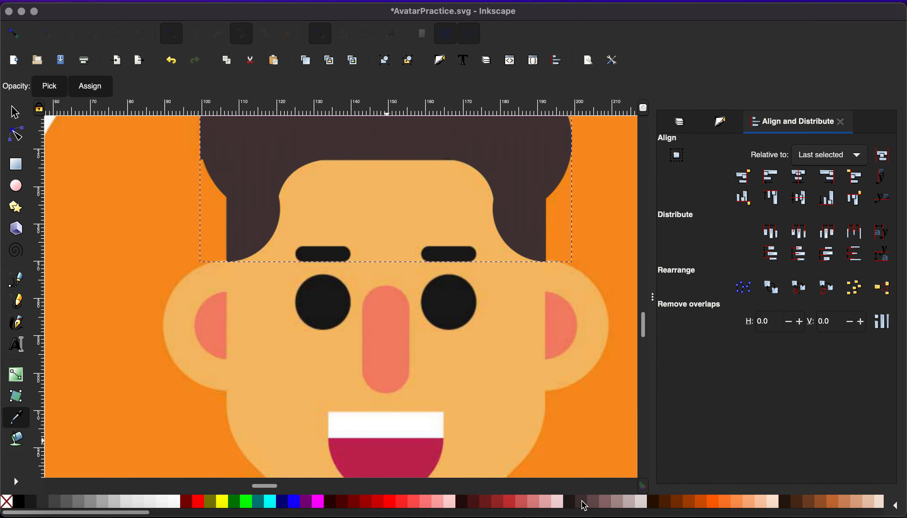
pyautogui.click(15, 112)
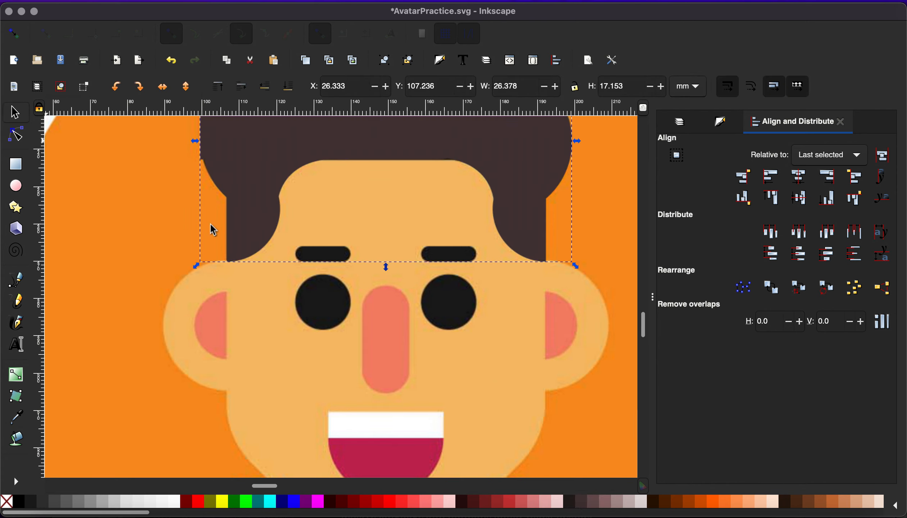
# Move the protruding node on the hair's left edge onto the side curve's start, at about X 26.6, Y 117.1 mm.
pyautogui.scroll(-1, 209, 224)
pyautogui.scroll(3, 231, 209)
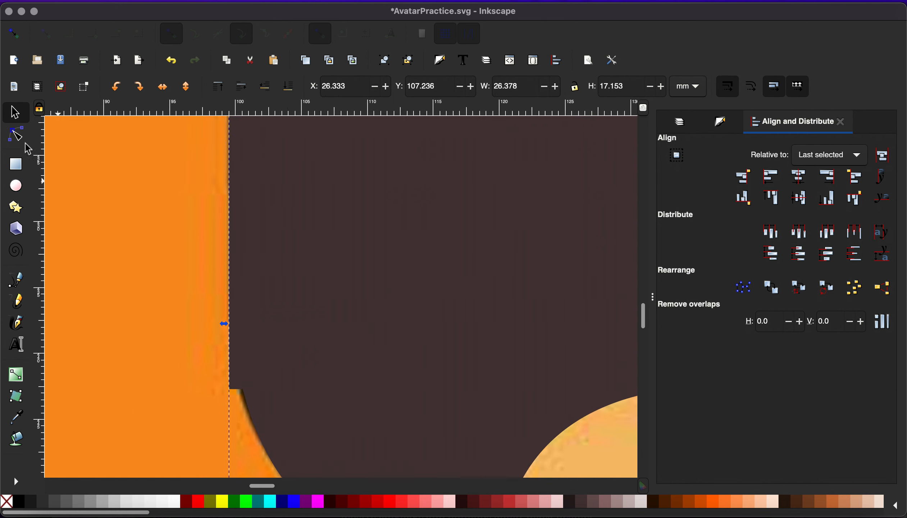
pyautogui.click(17, 135)
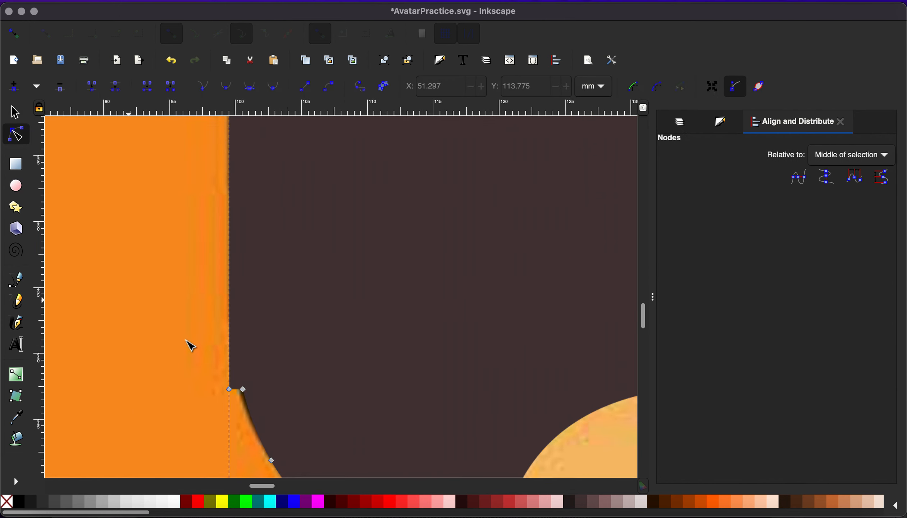
pyautogui.click(230, 390)
pyautogui.moveTo(233, 390); pyautogui.dragTo(243, 389)
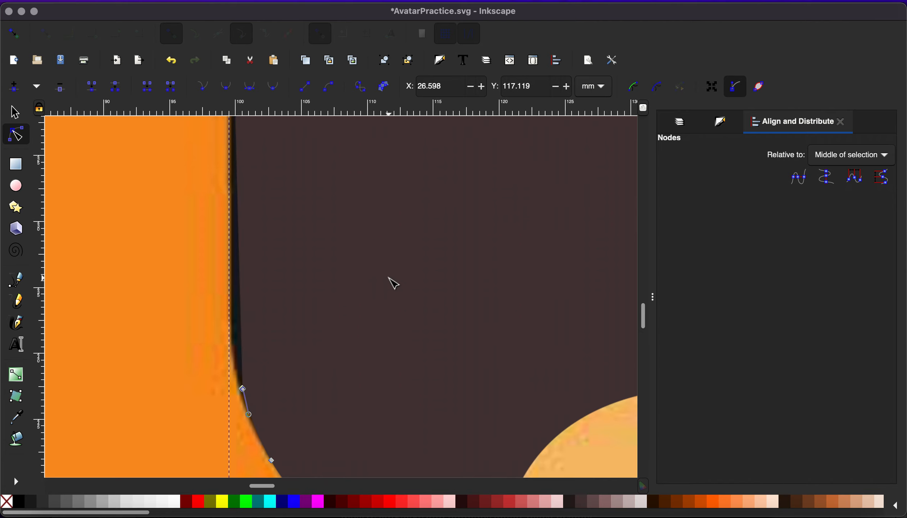
# Examine the rest of the hair outline along the hairline, the right-hand curves and the top edge.
pyautogui.scroll(-3, 389, 278)
pyautogui.hscroll(5, 389, 279)
pyautogui.scroll(-4, 391, 280)
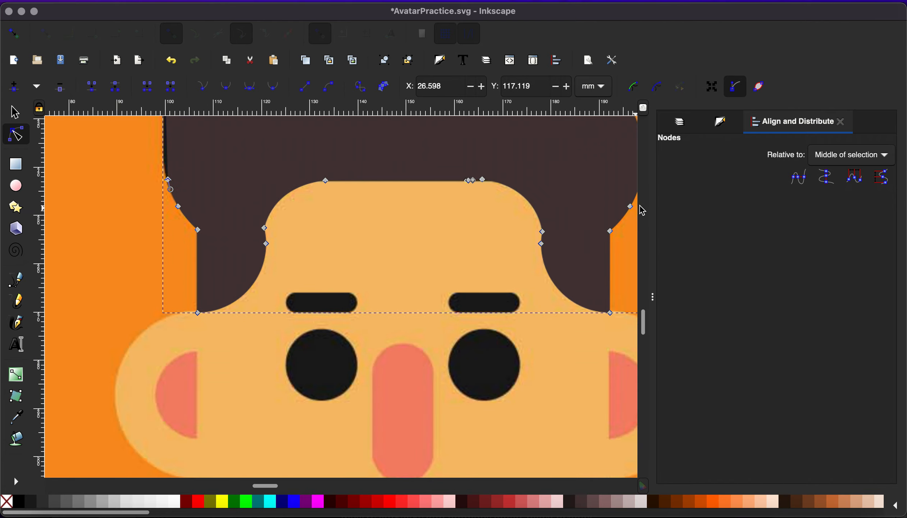
pyautogui.scroll(4, 422, 203)
pyautogui.hscroll(8, 421, 202)
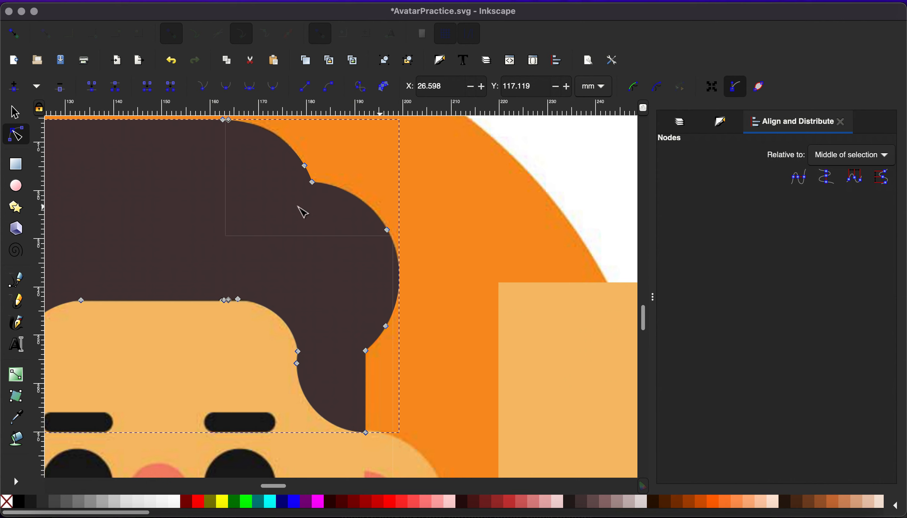
pyautogui.scroll(4, 219, 198)
pyautogui.hscroll(-1, 221, 201)
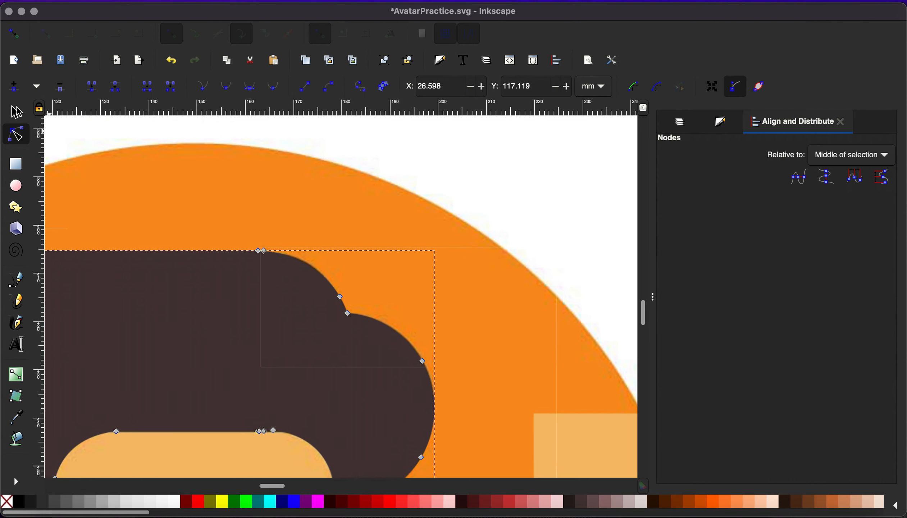
# Leave node editing of the man's hair and examine the bearded avatar with blue sunglasses, from its hair and face to the wavy-patterned shirt.
pyautogui.press('s')
pyautogui.scroll(-5, 359, 257)
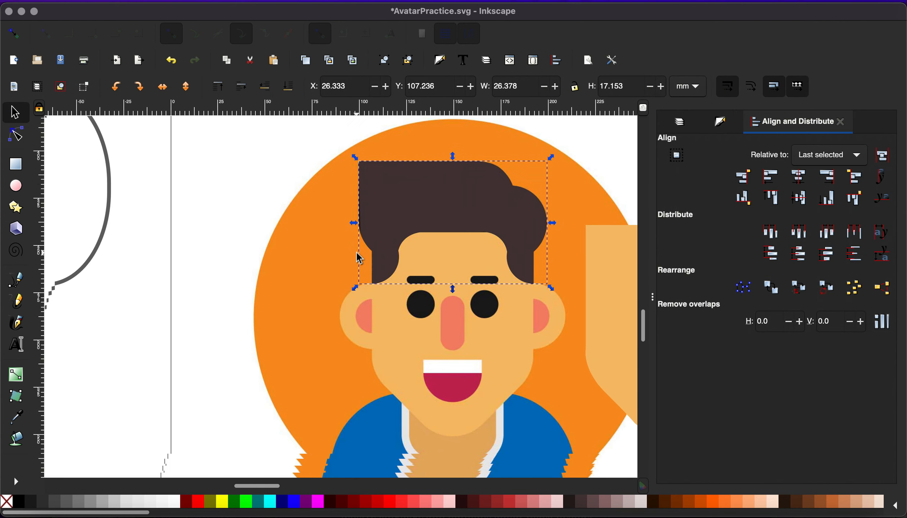
pyautogui.scroll(-3, 359, 257)
pyautogui.hscroll(3, 359, 257)
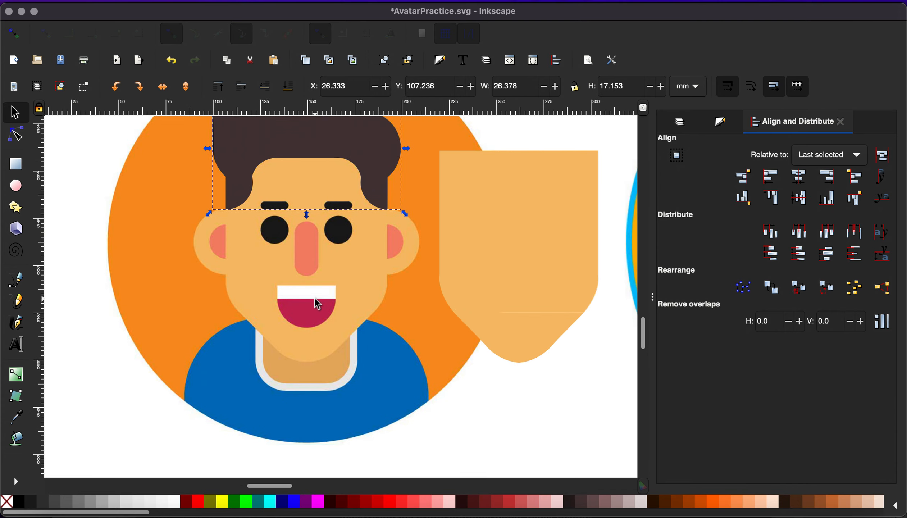
pyautogui.hscroll(15, 316, 303)
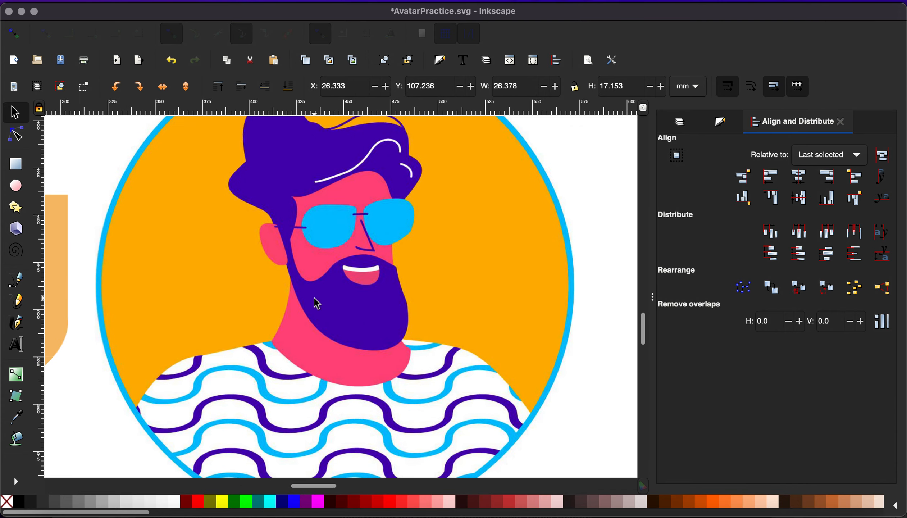
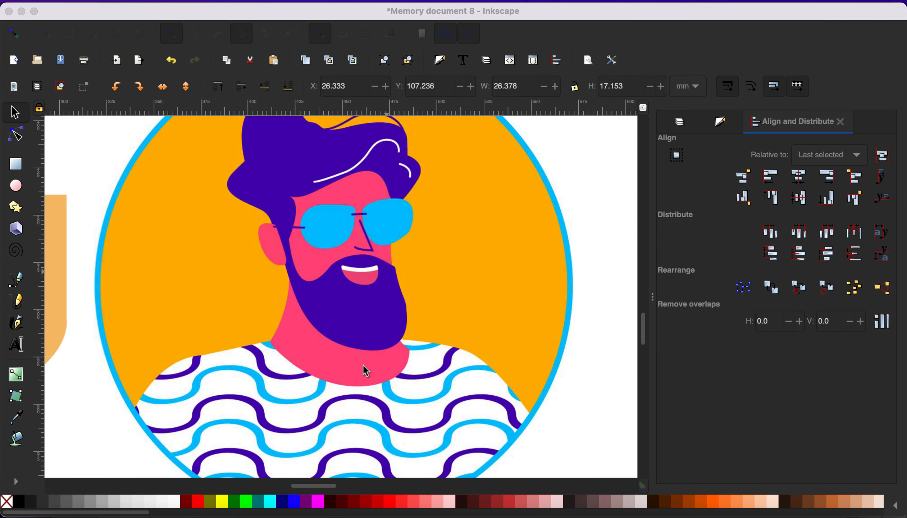
pyautogui.scroll(1, 363, 365)
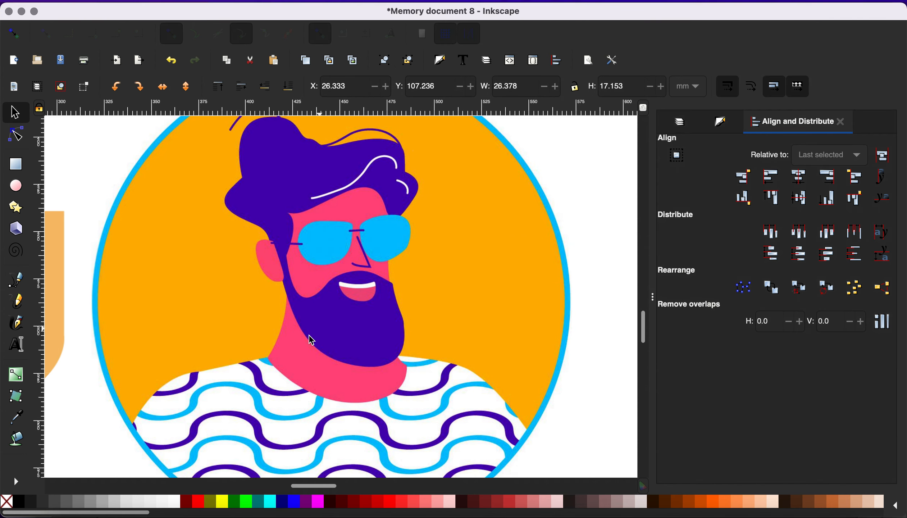
pyautogui.scroll(-3, 312, 341)
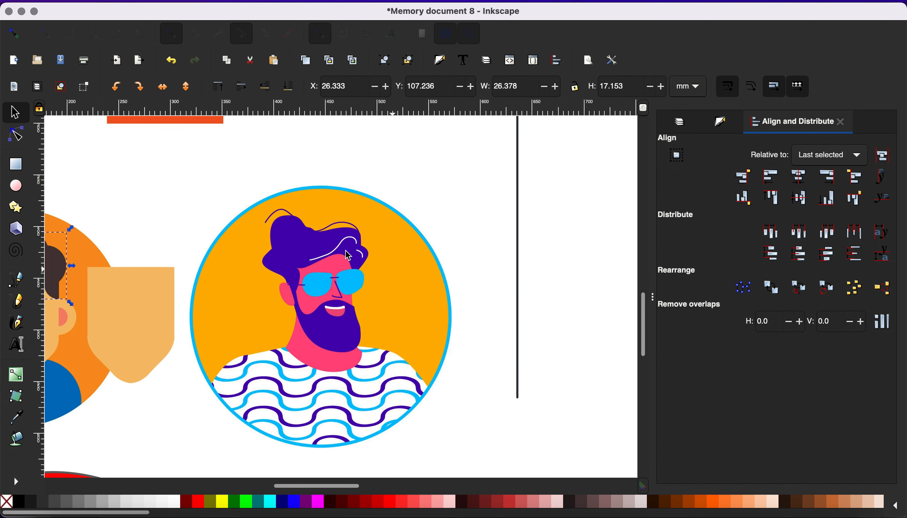
pyautogui.scroll(2, 335, 282)
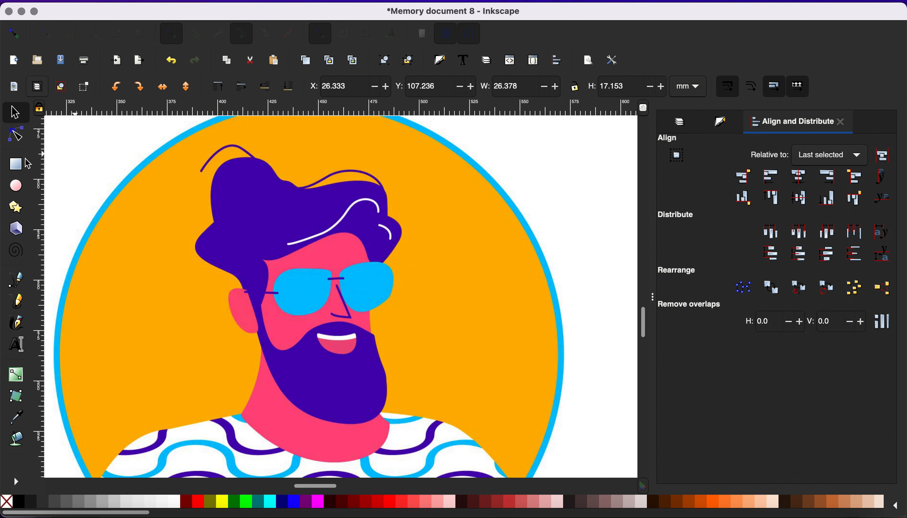
pyautogui.scroll(-5, 450, 352)
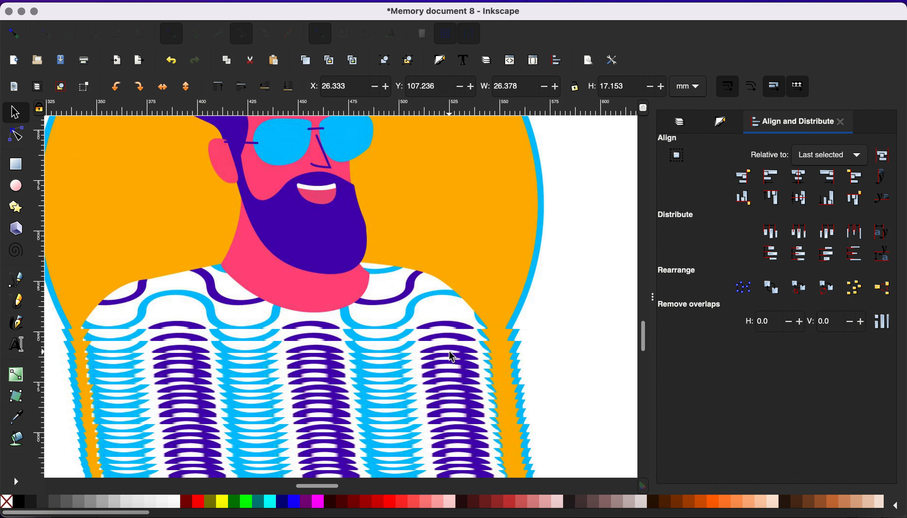
# Start a Pen path inside the hair and trace down the face's left edge, along the neck and around the lower neckline.
pyautogui.scroll(5, 450, 351)
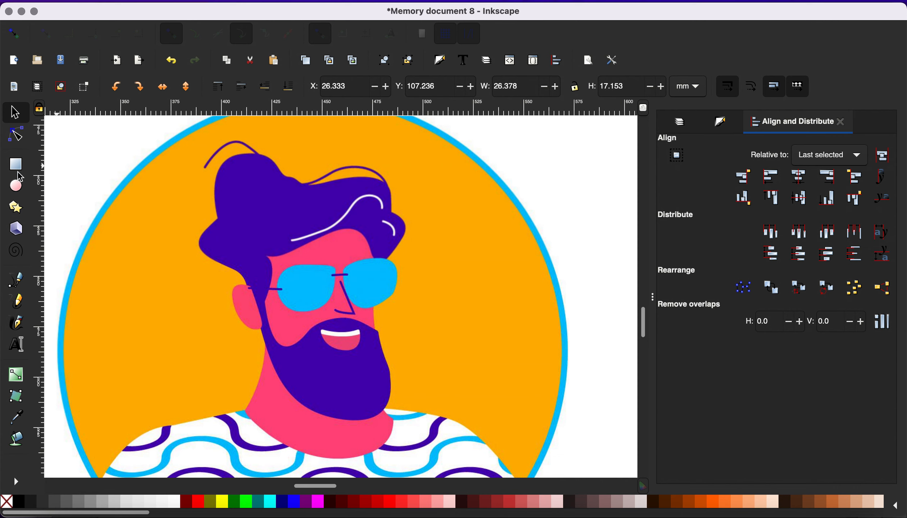
pyautogui.click(18, 282)
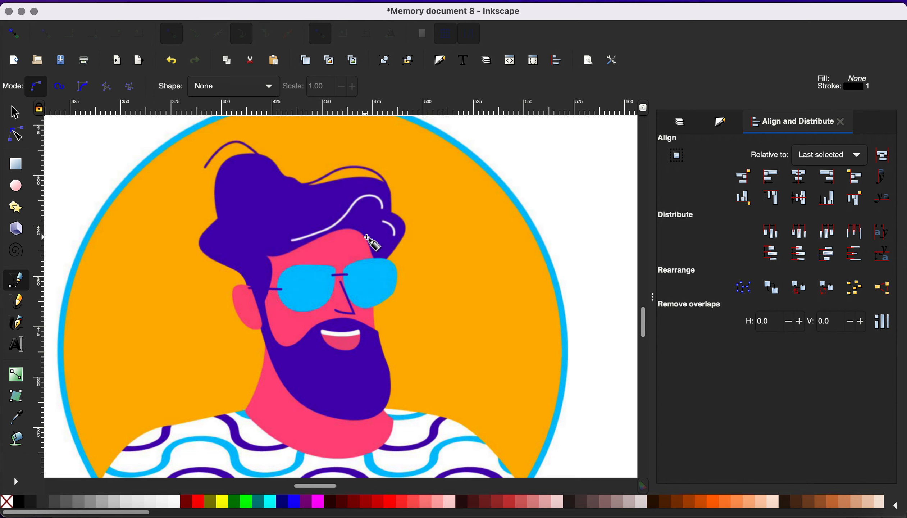
pyautogui.click(253, 243)
pyautogui.click(266, 324)
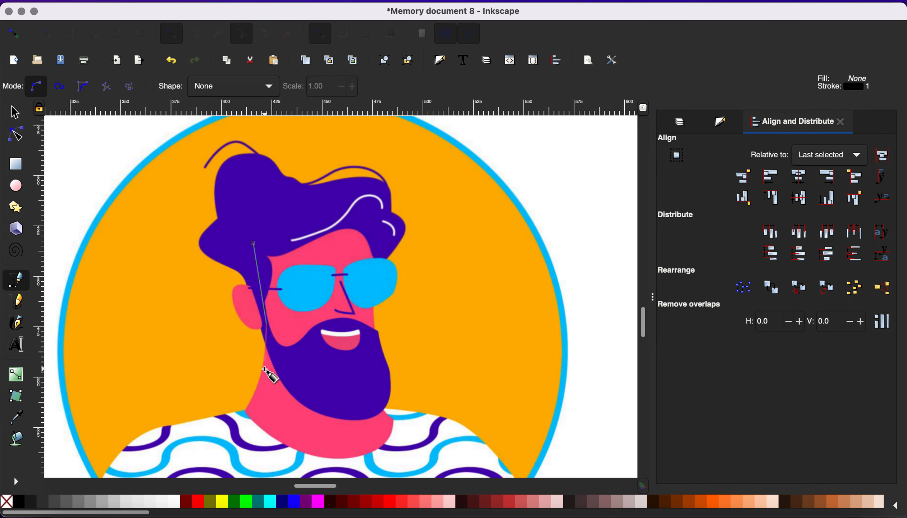
pyautogui.moveTo(265, 367); pyautogui.dragTo(264, 373)
pyautogui.press('BackSpace')
pyautogui.click(267, 345)
pyautogui.moveTo(246, 411); pyautogui.dragTo(235, 417)
pyautogui.moveTo(287, 446); pyautogui.dragTo(317, 456)
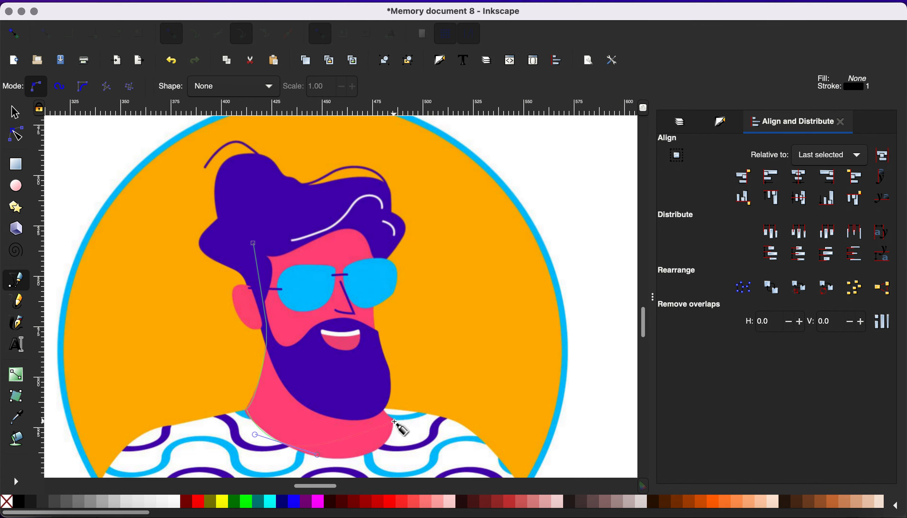
# Continue the face and neck outline up the right side of the neck and face, and close it across the hair.
pyautogui.moveTo(394, 421); pyautogui.dragTo(409, 368)
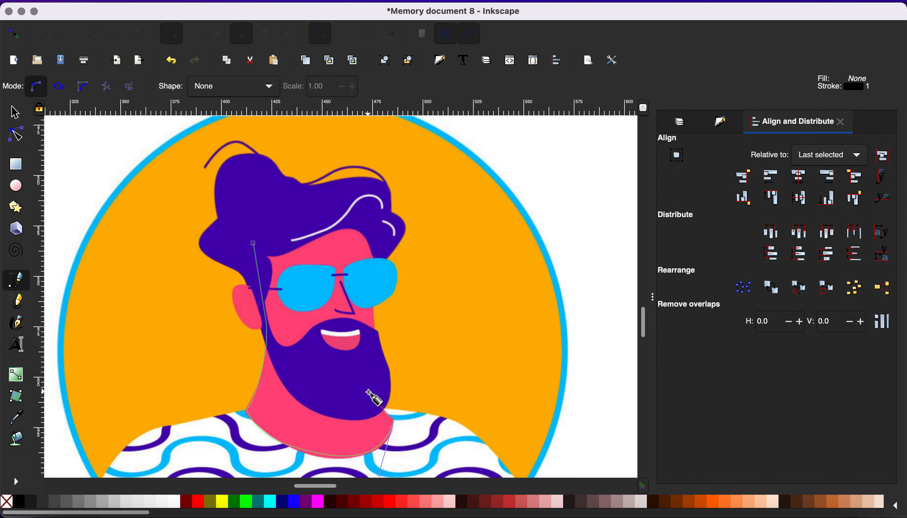
pyautogui.moveTo(368, 392); pyautogui.dragTo(368, 379)
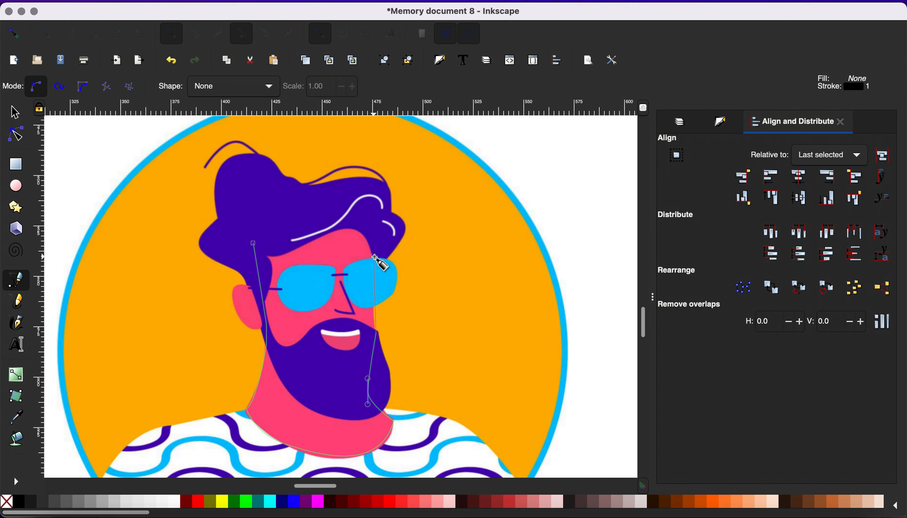
pyautogui.moveTo(375, 264); pyautogui.dragTo(287, 253)
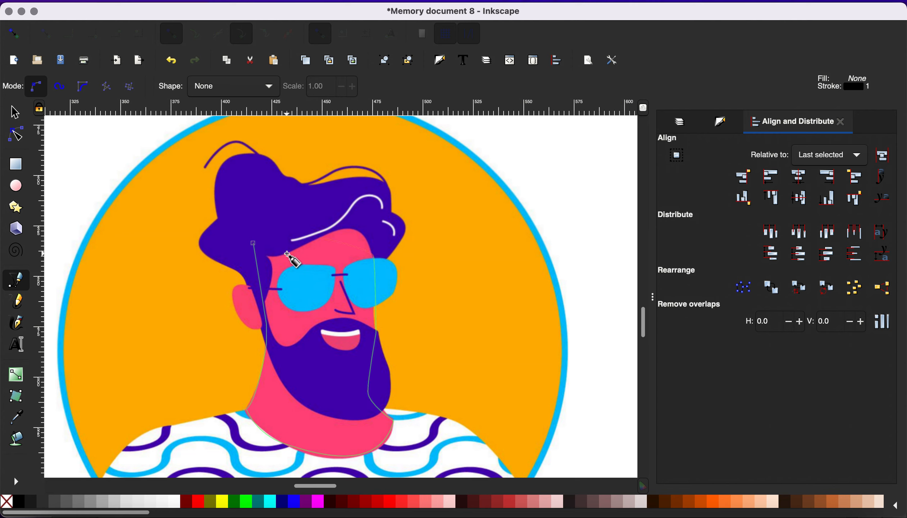
pyautogui.click(376, 221)
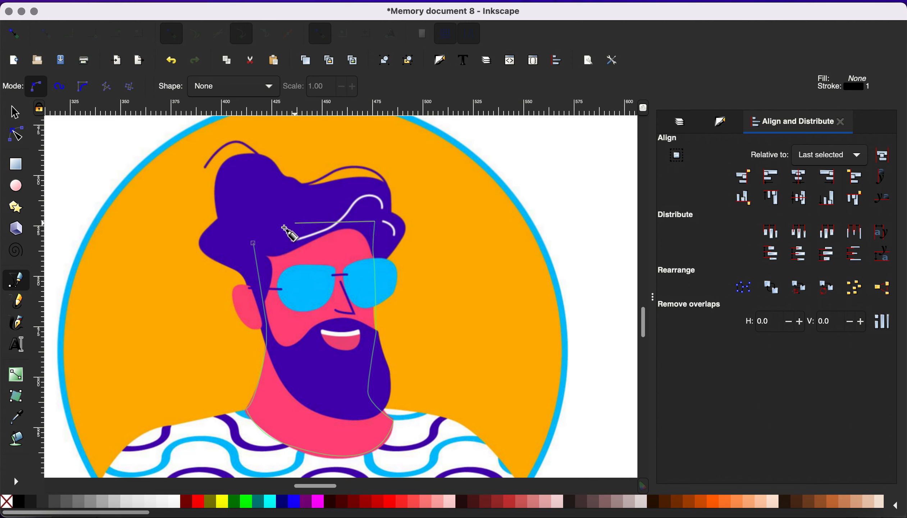
pyautogui.click(254, 245)
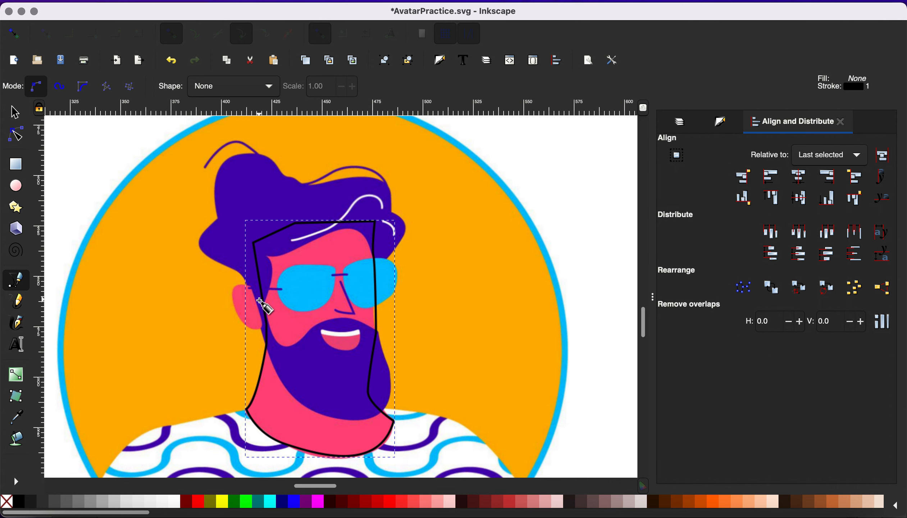
# Set the stroke of the face and neck outline to yellow.
pyautogui.scroll(2, 259, 301)
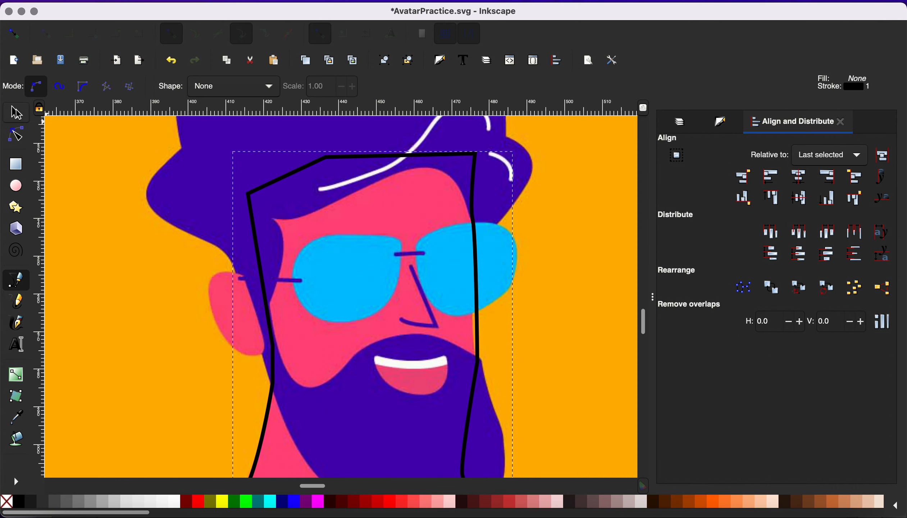
pyautogui.press('s')
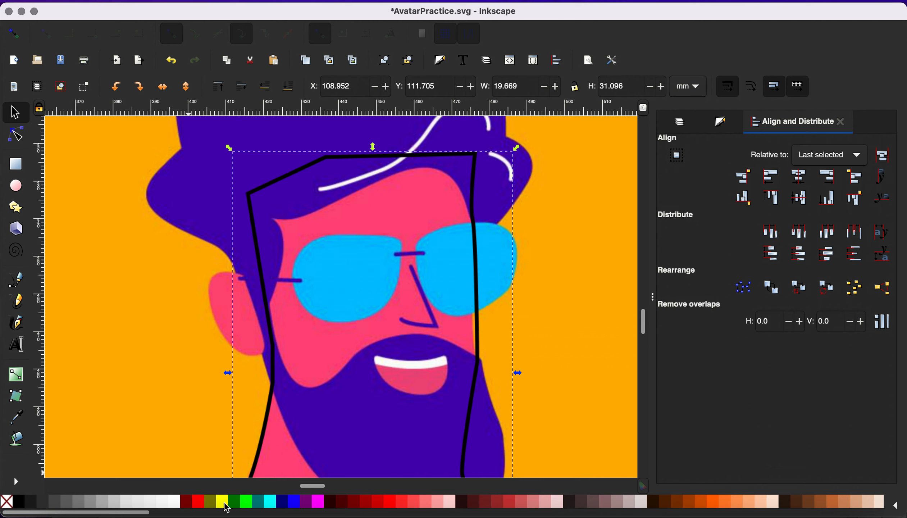
pyautogui.keyDown('shift'); pyautogui.click(226, 505); pyautogui.keyUp('shift')
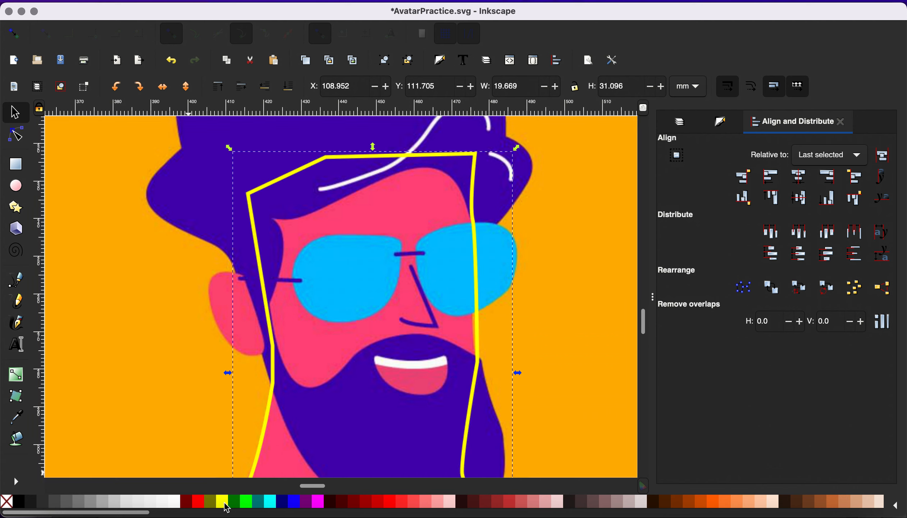
# Start a Pen path at the sideburn and trace the beard's upper edge over the cheek and mustache to the right cheek.
pyautogui.click(20, 284)
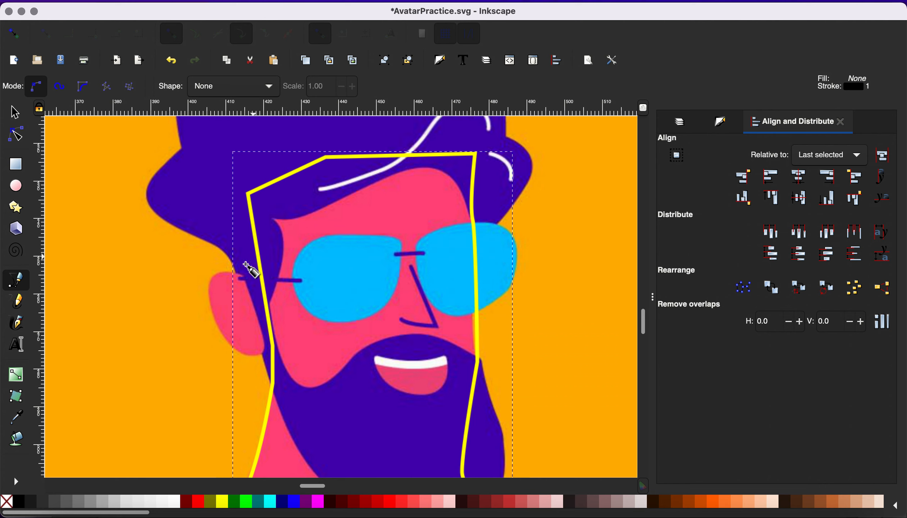
pyautogui.click(249, 291)
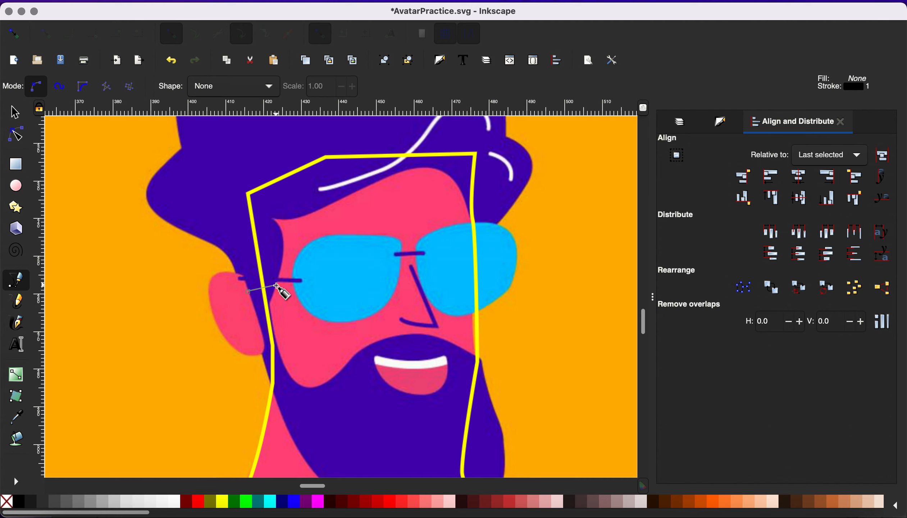
pyautogui.click(277, 285)
pyautogui.moveTo(275, 311); pyautogui.dragTo(280, 324)
pyautogui.moveTo(278, 370); pyautogui.dragTo(311, 384)
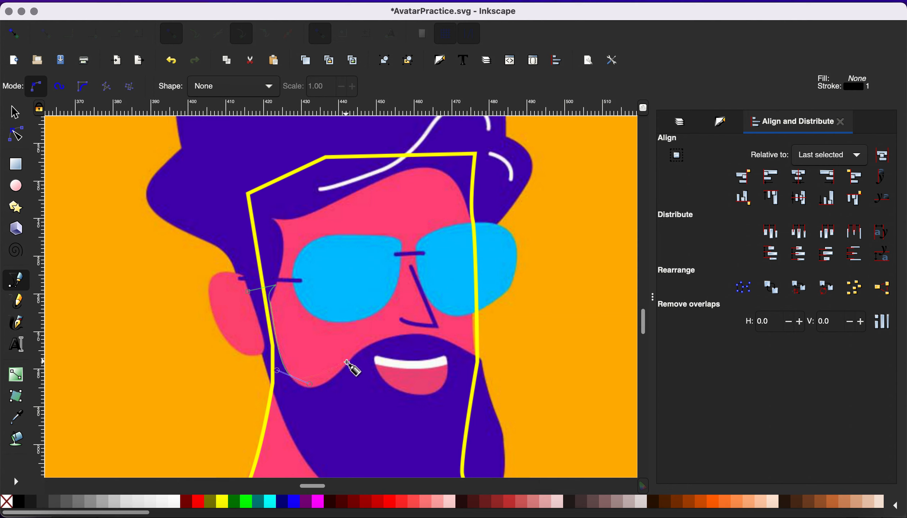
pyautogui.moveTo(349, 363); pyautogui.dragTo(389, 333)
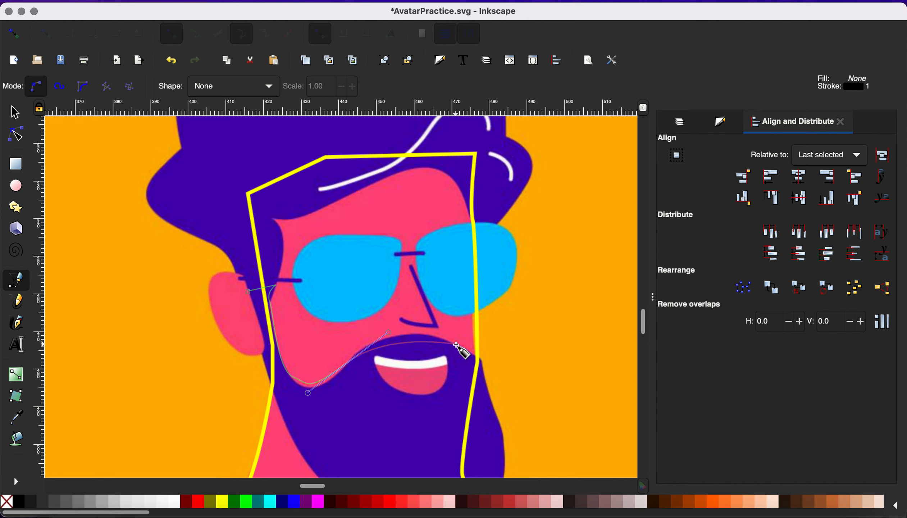
pyautogui.moveTo(456, 345); pyautogui.dragTo(488, 366)
# Trace the beard's right side and rounded bottom, and close the outline back at the sideburn beside the ear.
pyautogui.scroll(-5, 499, 396)
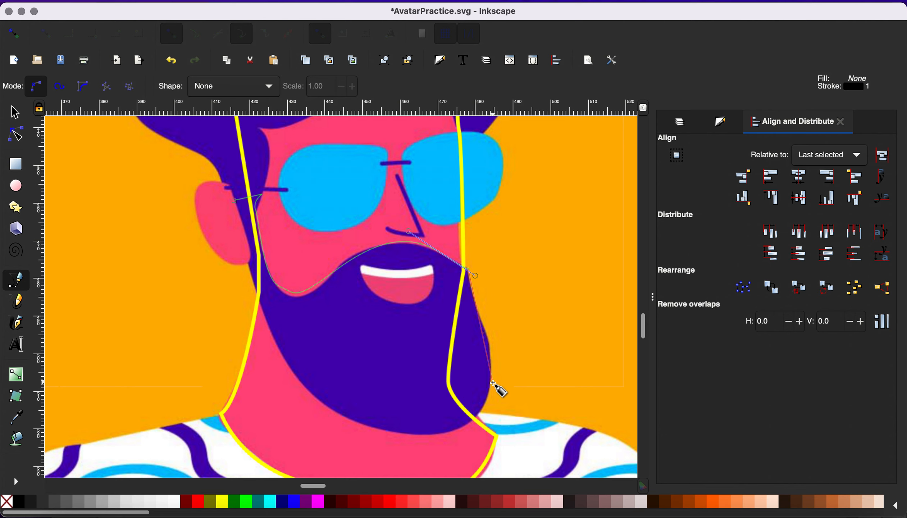
pyautogui.moveTo(492, 388); pyautogui.dragTo(482, 411)
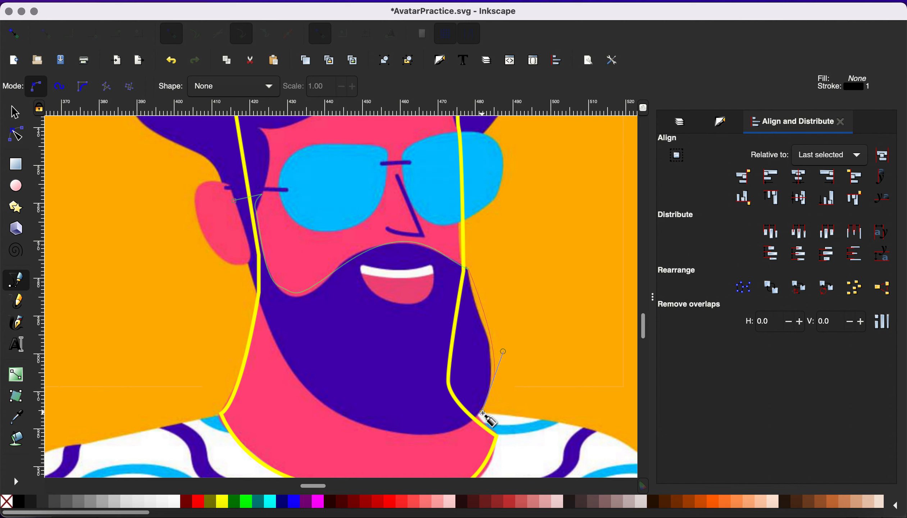
pyautogui.moveTo(298, 377); pyautogui.dragTo(187, 257)
pyautogui.press('BackSpace')
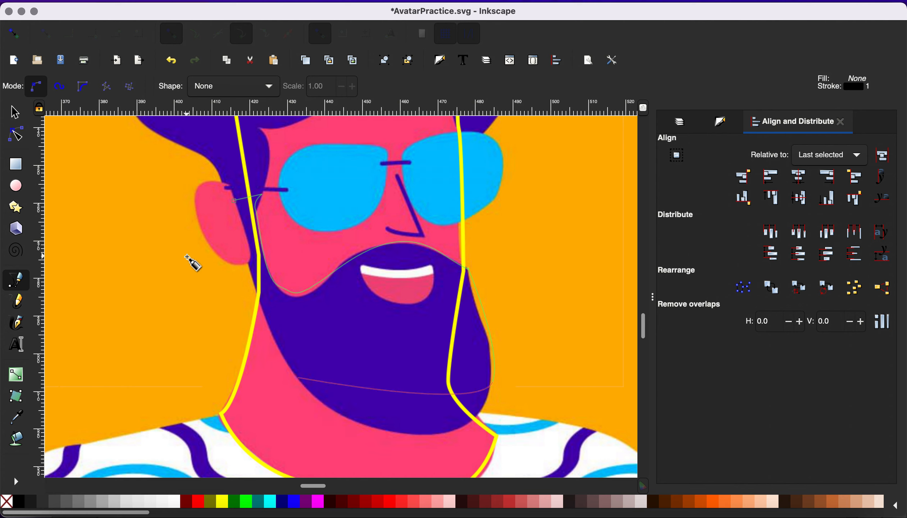
pyautogui.moveTo(378, 430); pyautogui.dragTo(295, 405)
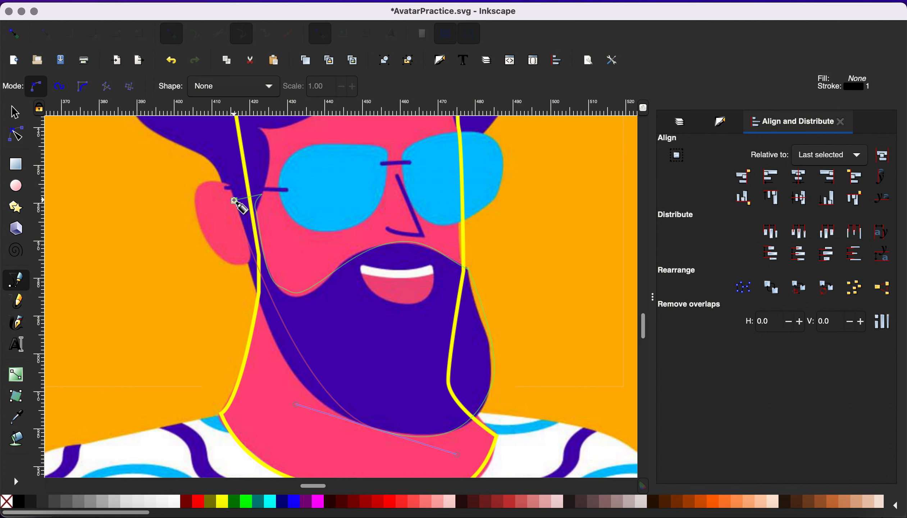
pyautogui.moveTo(235, 200)
pyautogui.mouseDown()
pyautogui.moveTo(244, 153)
pyautogui.moveTo(235, 125)
pyautogui.moveTo(207, 107)
pyautogui.moveTo(204, 82)
pyautogui.moveTo(216, 54)
pyautogui.moveTo(204, 45)
pyautogui.moveTo(209, 97)
pyautogui.mouseUp()
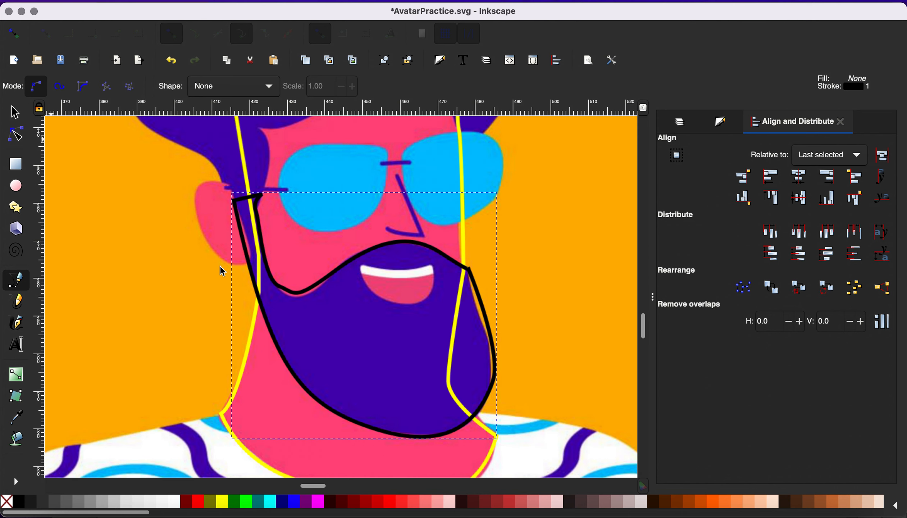
# Start the hair outline at the left temple, tracing the sideburn, the edge above the ear and the bulge on the left.
pyautogui.scroll(5, 221, 250)
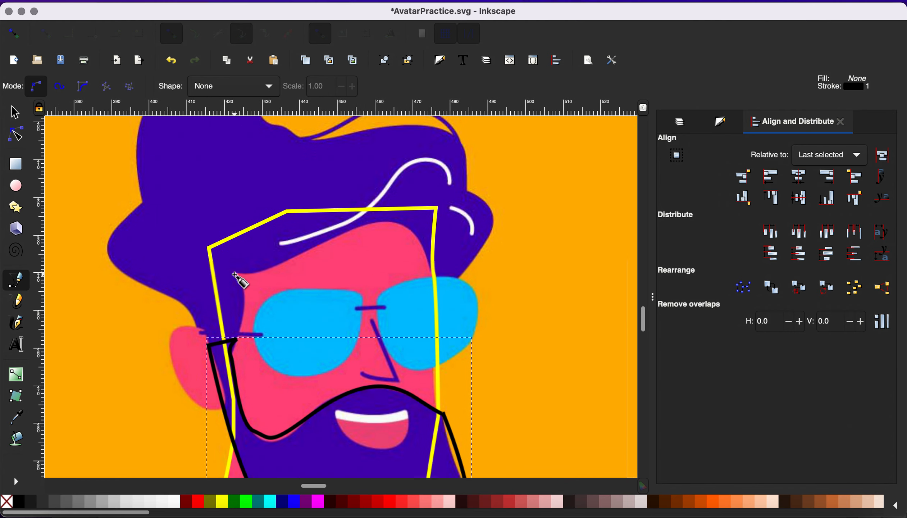
pyautogui.click(235, 275)
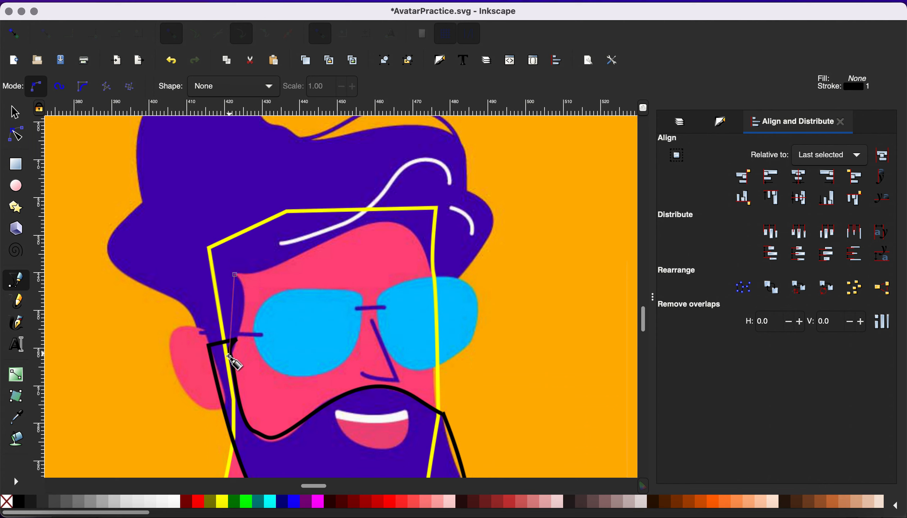
pyautogui.moveTo(232, 354); pyautogui.dragTo(203, 414)
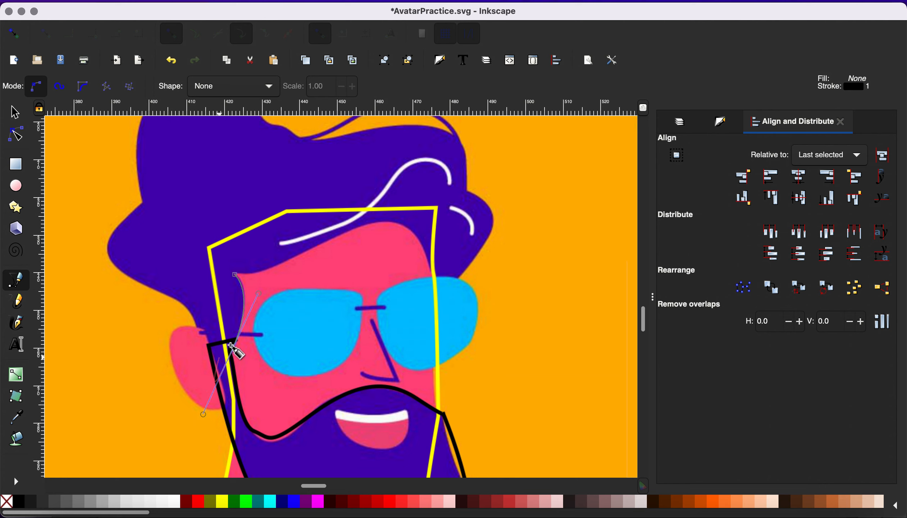
pyautogui.hotkey('shift', 'l')
pyautogui.click(213, 359)
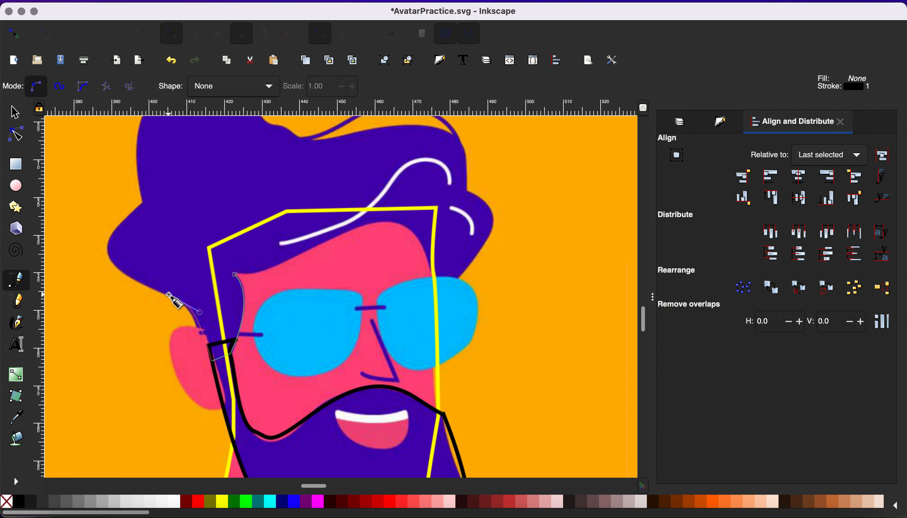
pyautogui.moveTo(169, 295); pyautogui.dragTo(138, 278)
pyautogui.moveTo(110, 241); pyautogui.dragTo(134, 209)
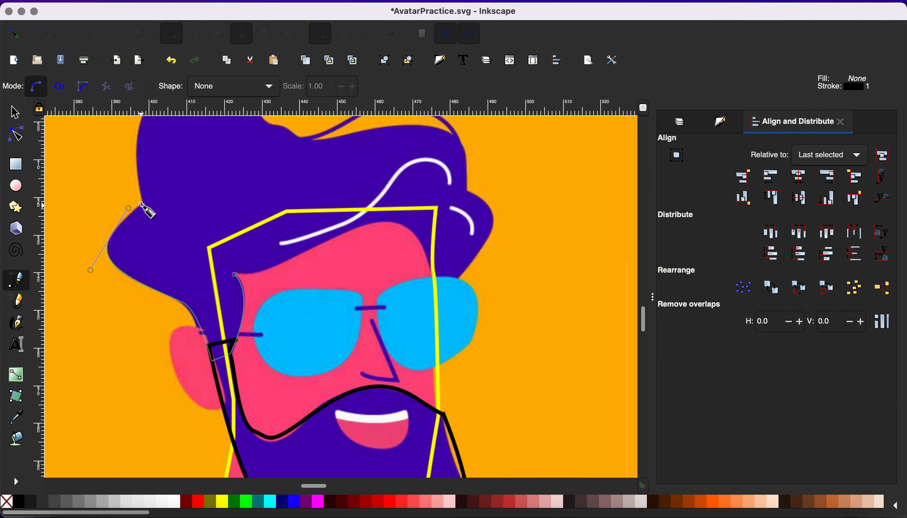
# Continue the hair outline up the left side, over the tall crown and down to the dip in the middle.
pyautogui.scroll(5, 143, 205)
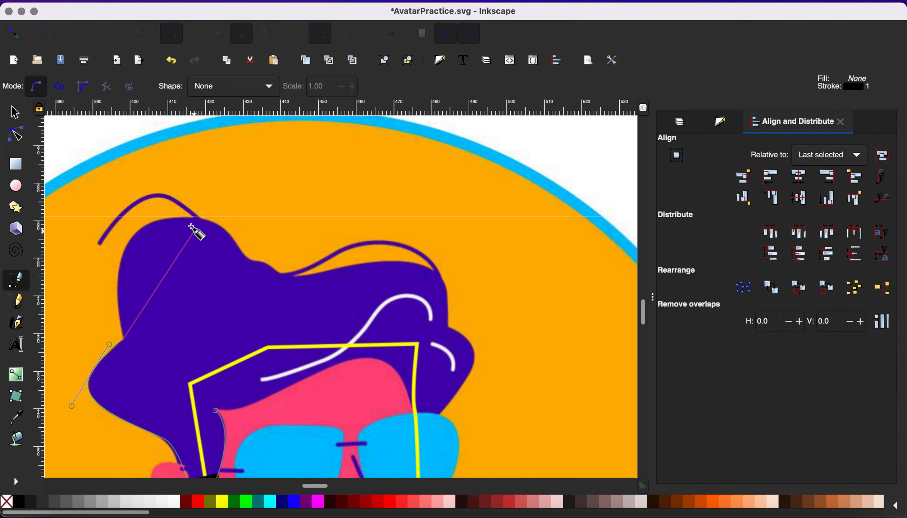
pyautogui.moveTo(189, 219); pyautogui.dragTo(275, 235)
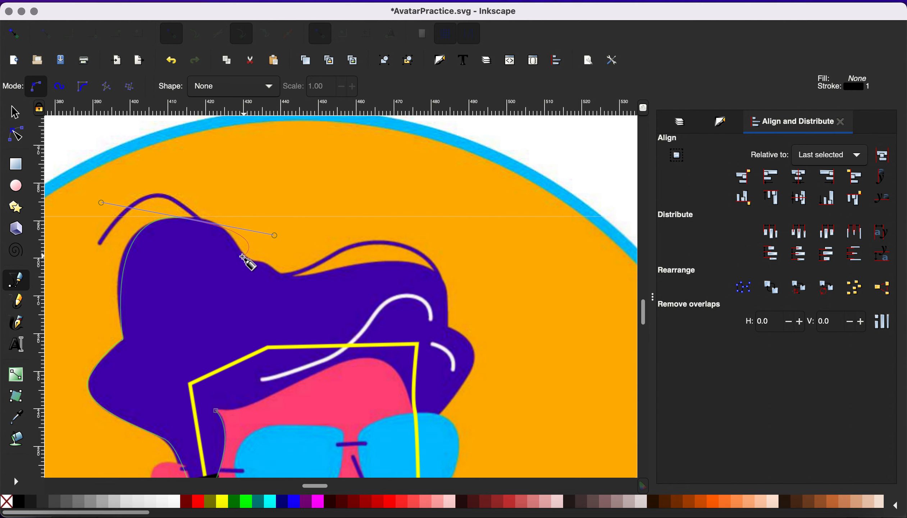
pyautogui.press('BackSpace')
pyautogui.moveTo(136, 233); pyautogui.dragTo(162, 218)
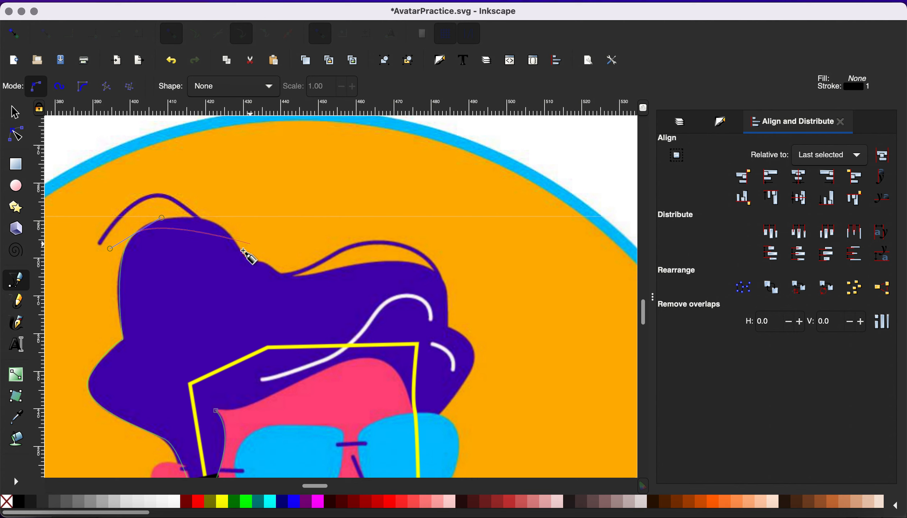
pyautogui.moveTo(238, 242); pyautogui.dragTo(265, 280)
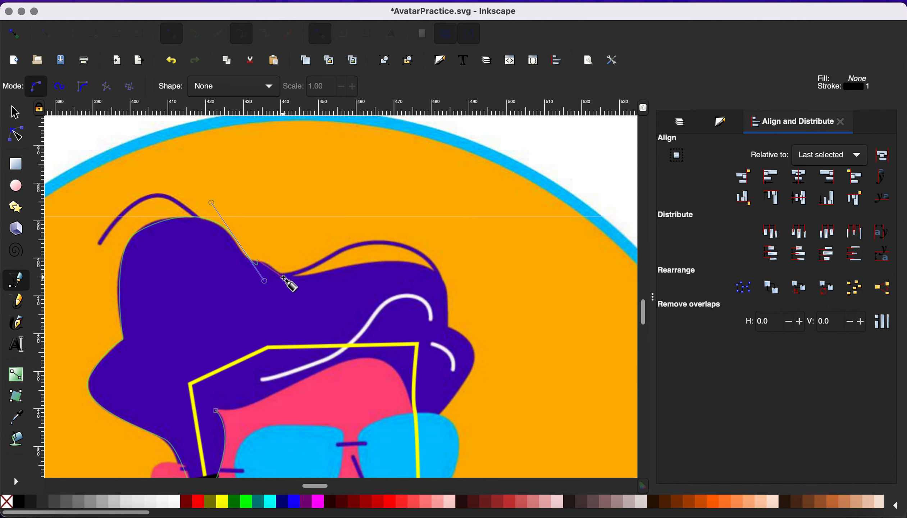
pyautogui.press('BackSpace')
pyautogui.click(251, 259)
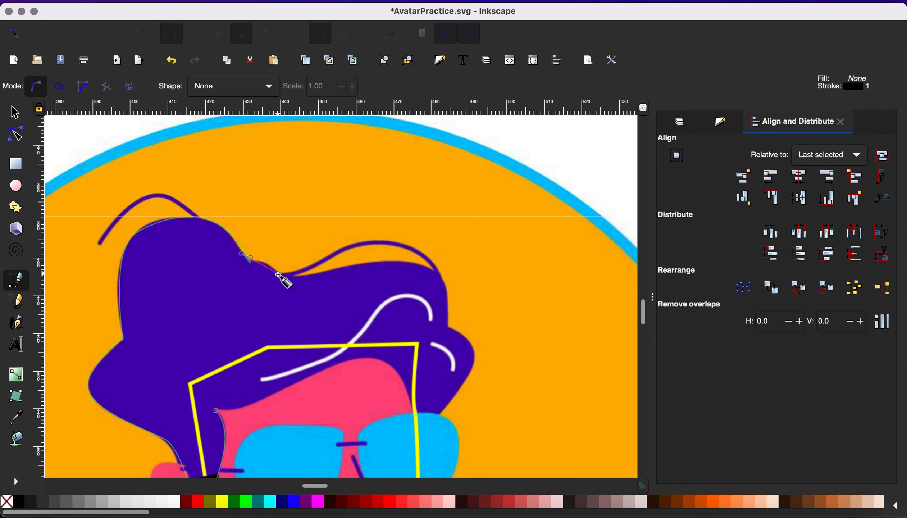
pyautogui.moveTo(280, 276); pyautogui.dragTo(288, 284)
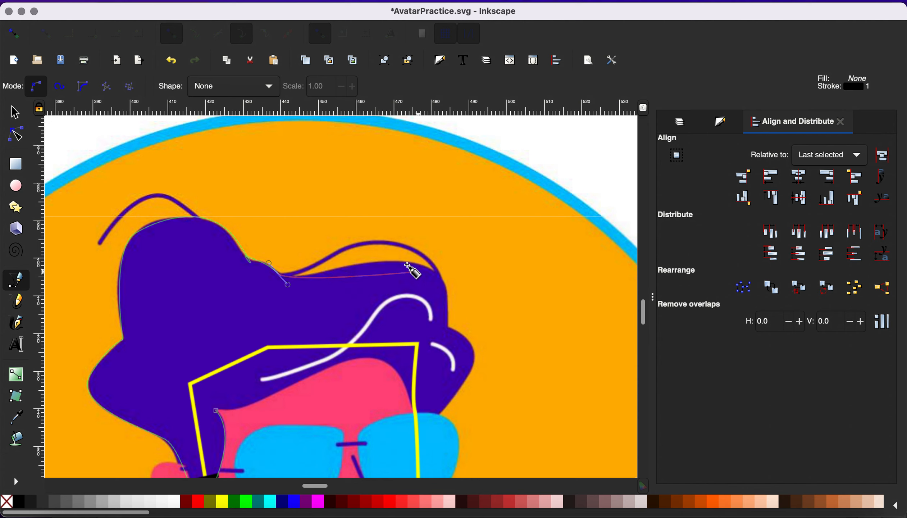
pyautogui.moveTo(404, 263); pyautogui.dragTo(434, 274)
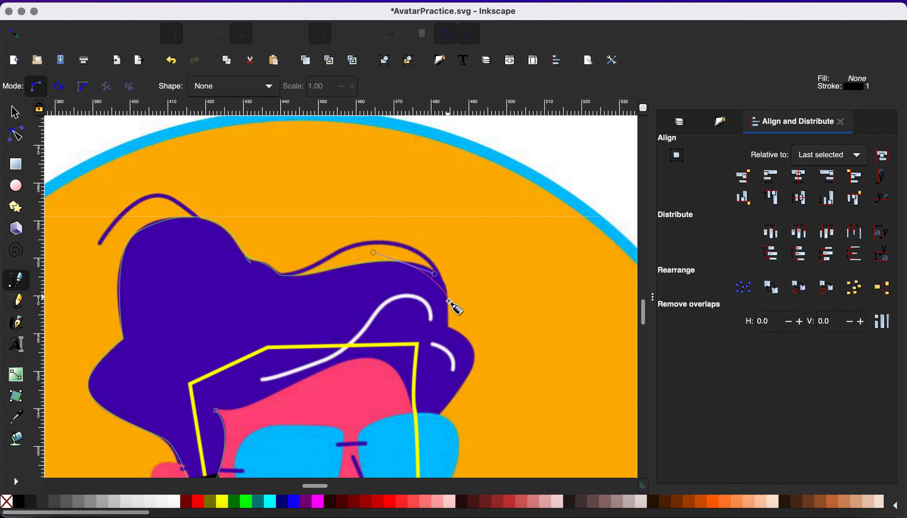
pyautogui.moveTo(448, 286); pyautogui.dragTo(454, 317)
pyautogui.press('BackSpace')
pyautogui.press('BackSpace')
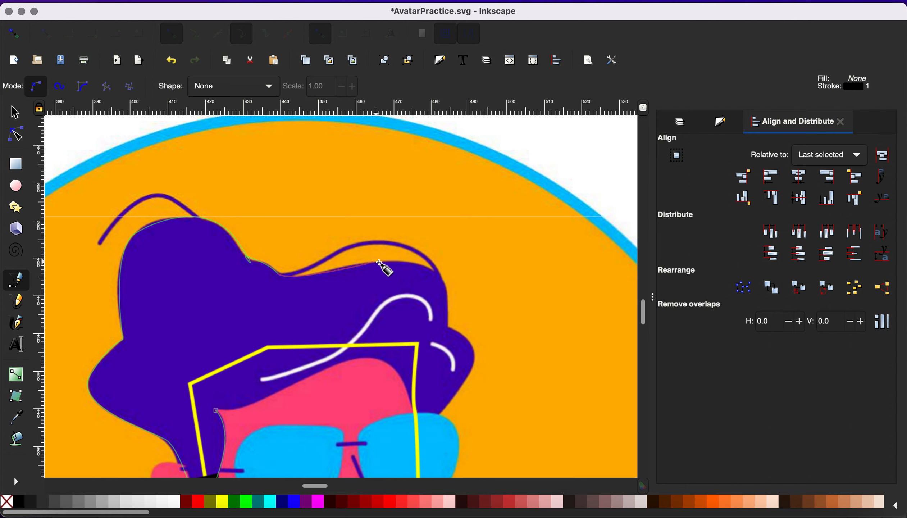
# Continue the hair outline along the right wave, down the right side and around the bulge to the right sunglasses lens.
pyautogui.moveTo(381, 262); pyautogui.dragTo(397, 262)
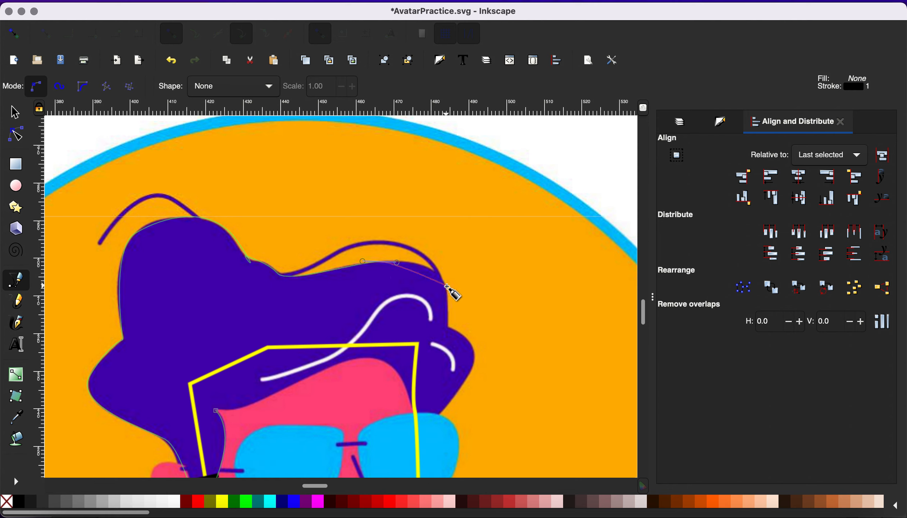
pyautogui.moveTo(446, 286); pyautogui.dragTo(450, 319)
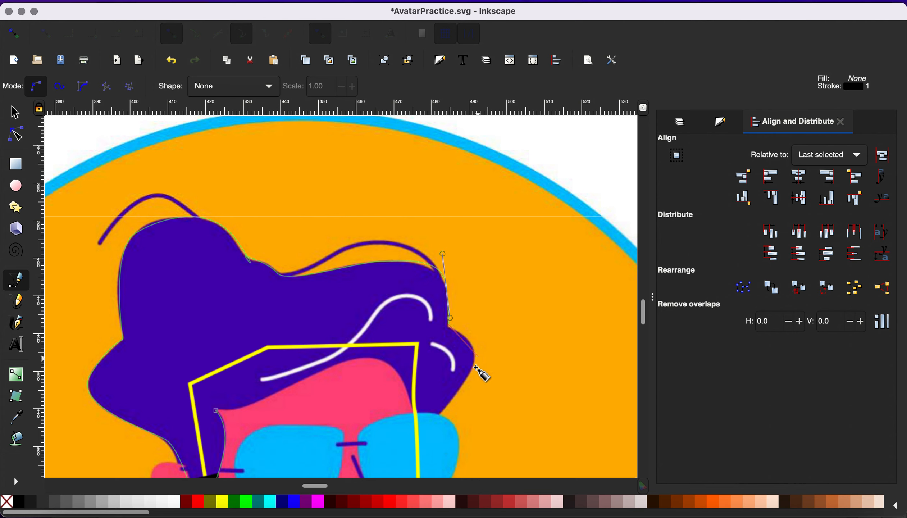
pyautogui.moveTo(478, 358); pyautogui.dragTo(468, 377)
pyautogui.moveTo(439, 422); pyautogui.dragTo(431, 427)
pyautogui.scroll(-3, 425, 446)
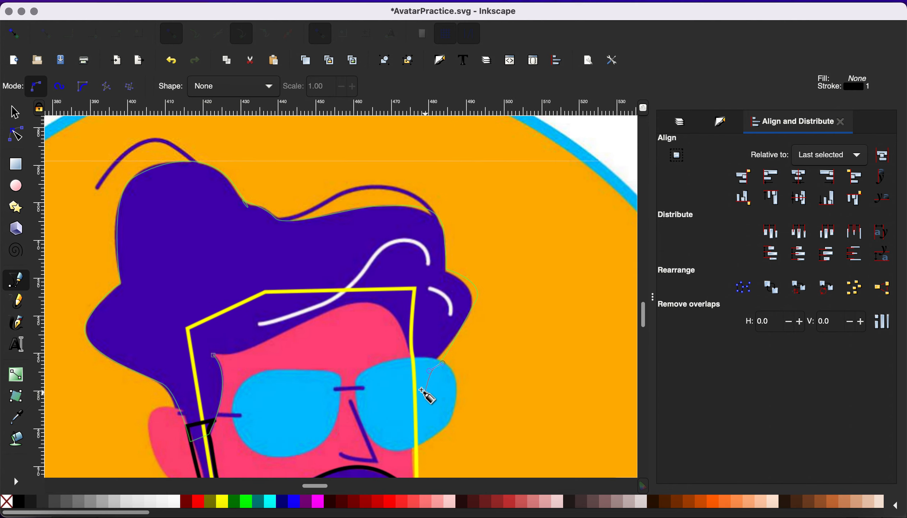
# Trace the hairline up and across the forehead, and close the hair outline at the left temple.
pyautogui.click(414, 370)
pyautogui.moveTo(389, 311); pyautogui.dragTo(377, 307)
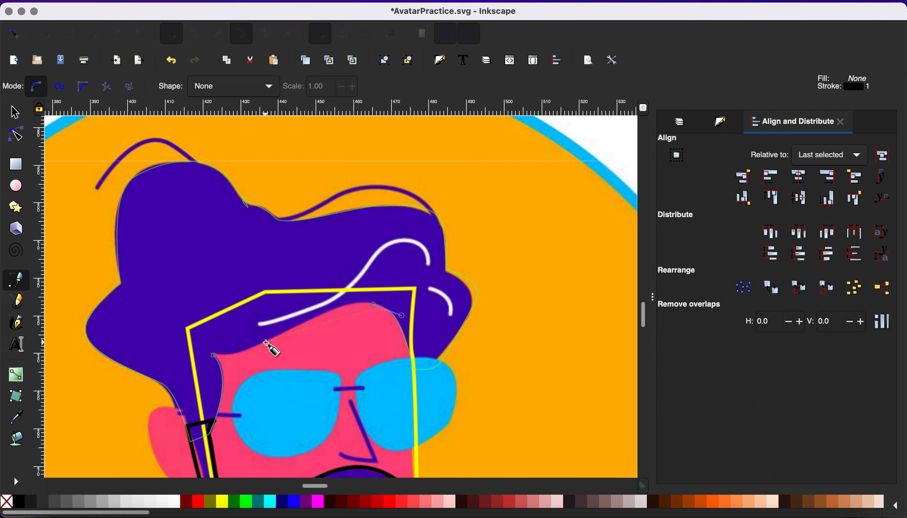
pyautogui.moveTo(266, 343); pyautogui.dragTo(186, 382)
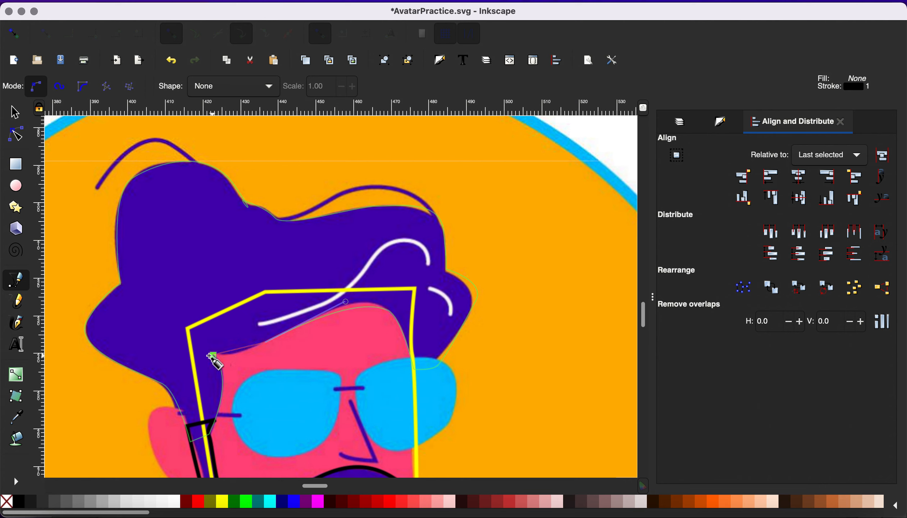
pyautogui.moveTo(209, 356); pyautogui.dragTo(181, 352)
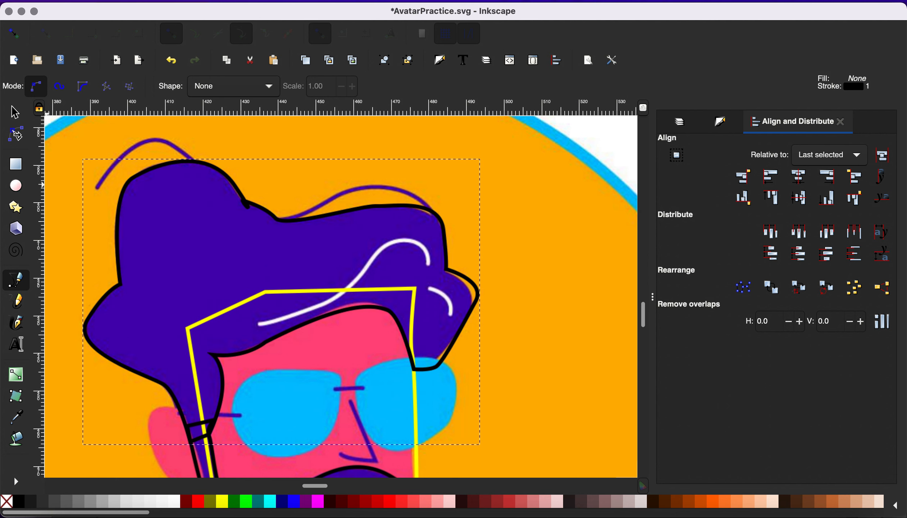
# Edit the hair outline's nodes and handles to fit the crown's curve, and shift the right wave's upper node slightly up and left.
pyautogui.click(18, 135)
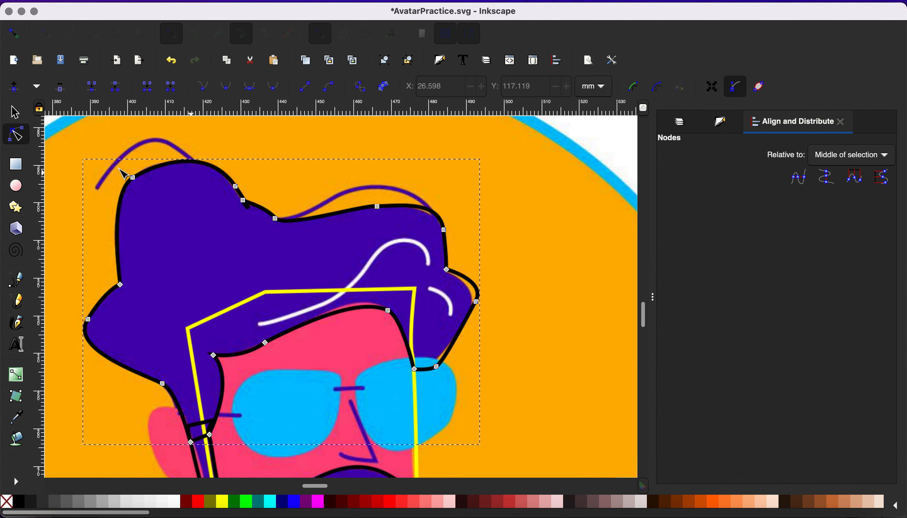
pyautogui.click(134, 178)
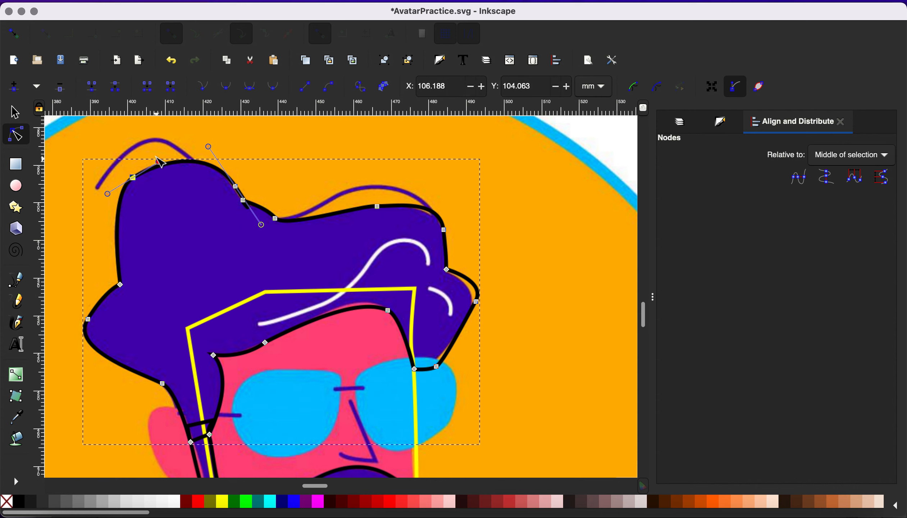
pyautogui.moveTo(158, 161)
pyautogui.mouseDown()
pyautogui.moveTo(159, 149)
pyautogui.moveTo(164, 154)
pyautogui.mouseUp()
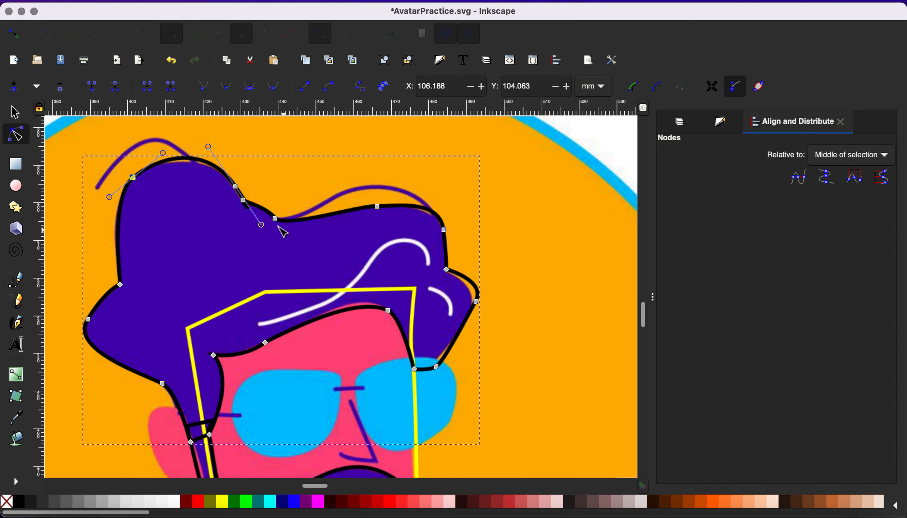
pyautogui.moveTo(269, 232); pyautogui.dragTo(246, 197)
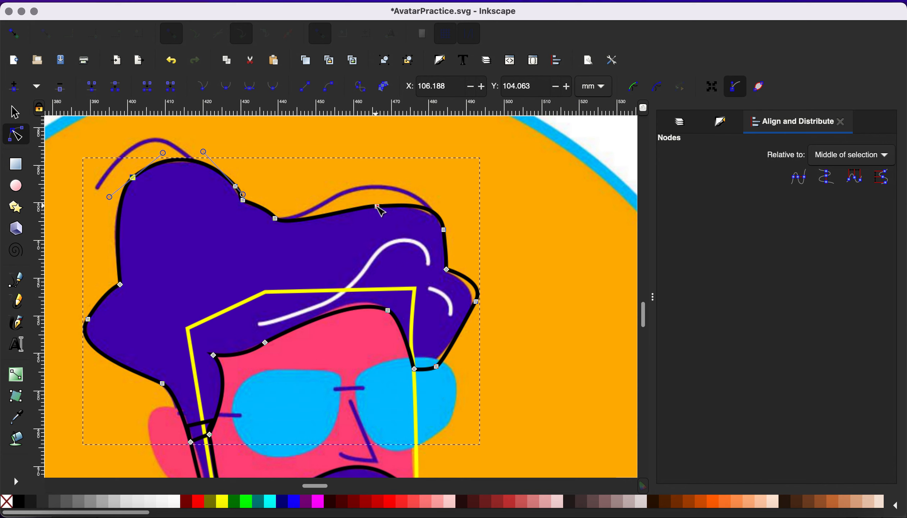
pyautogui.moveTo(377, 207); pyautogui.dragTo(367, 203)
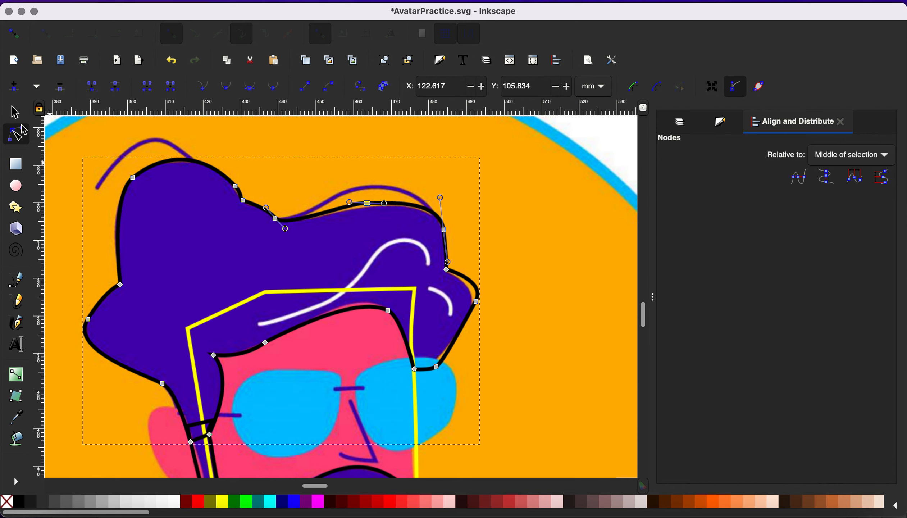
# Draw an open Pen path for the loose strand, from the hair's right corner through the dip and over the crown to its left tip.
pyautogui.click(15, 283)
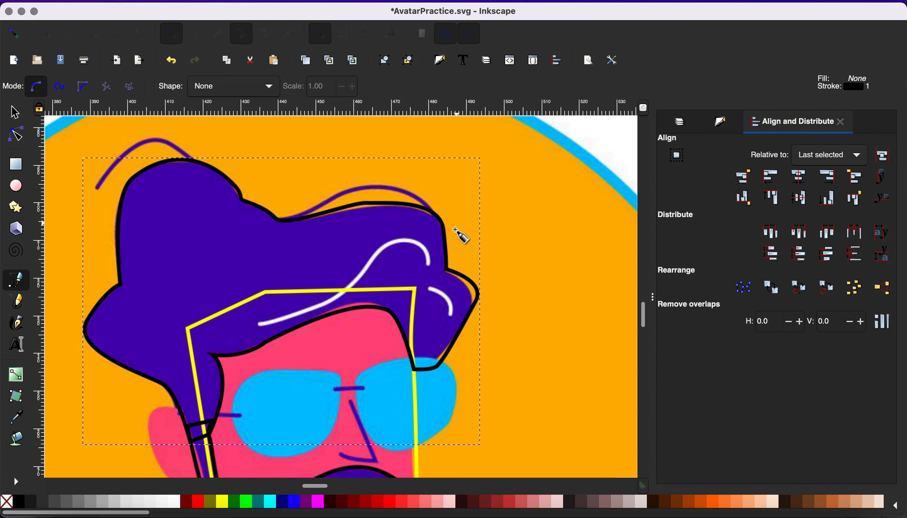
pyautogui.click(439, 223)
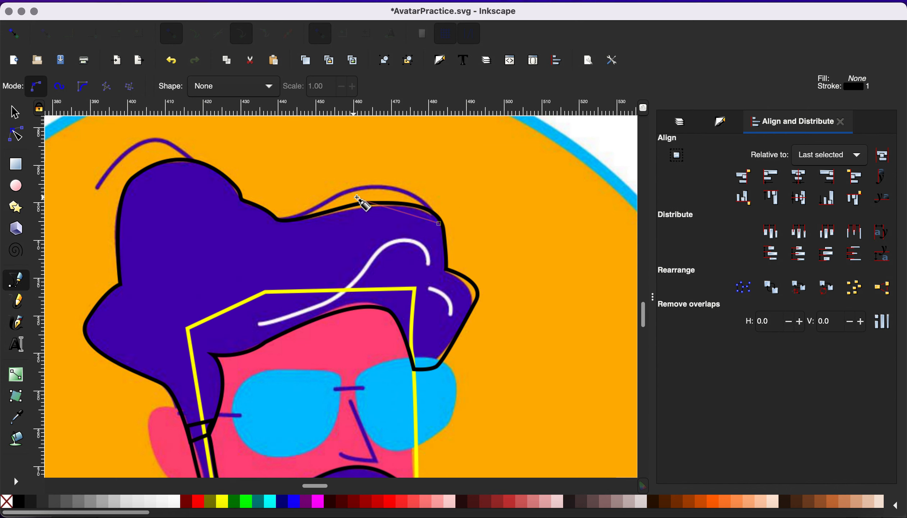
pyautogui.moveTo(341, 191); pyautogui.dragTo(210, 197)
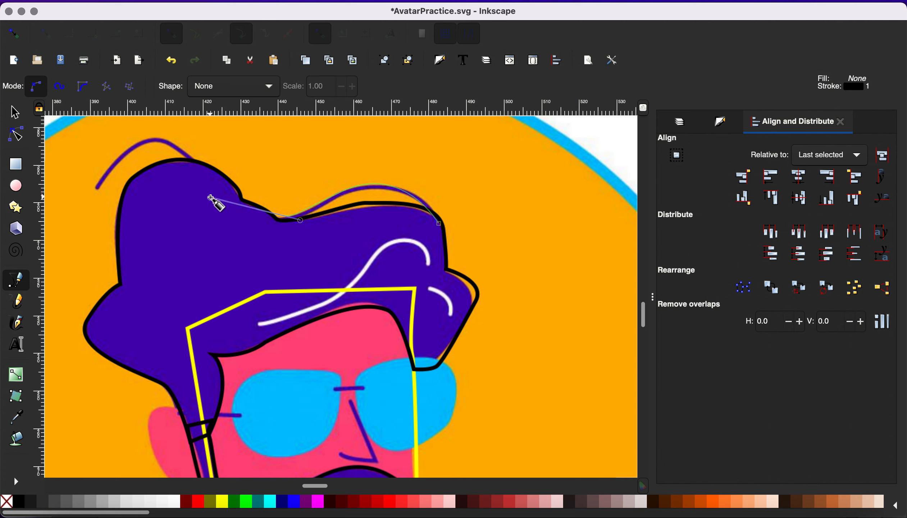
pyautogui.moveTo(166, 144); pyautogui.dragTo(130, 139)
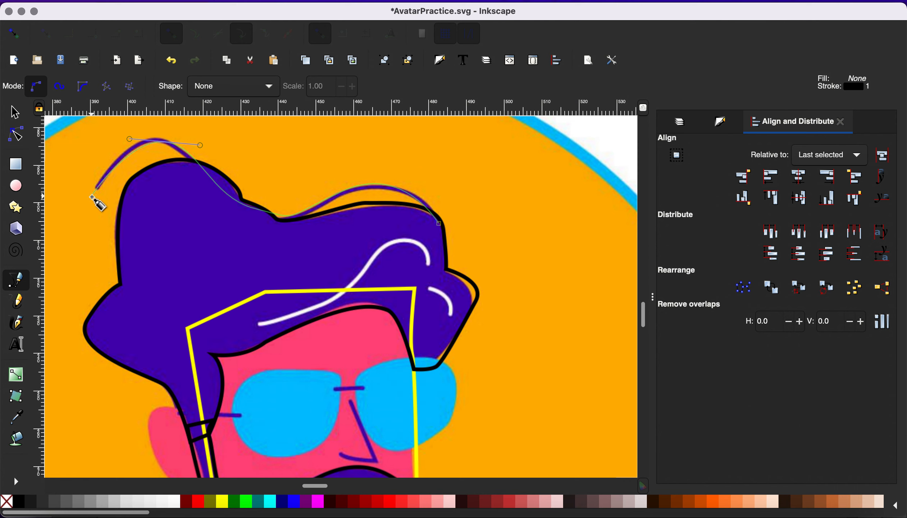
pyautogui.press('Return')
pyautogui.press('s')
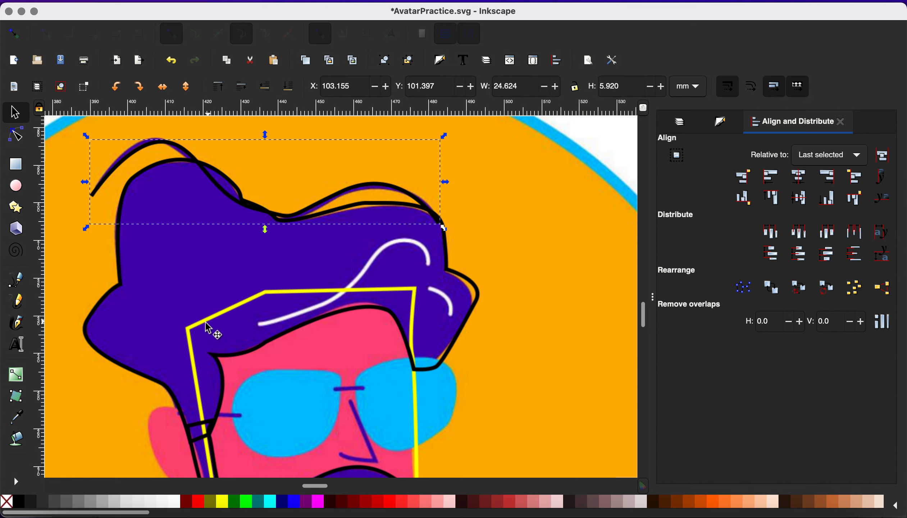
# Color the loose strand's stroke with the purple sampled from the hair, leaving the path without a fill.
pyautogui.press('d')
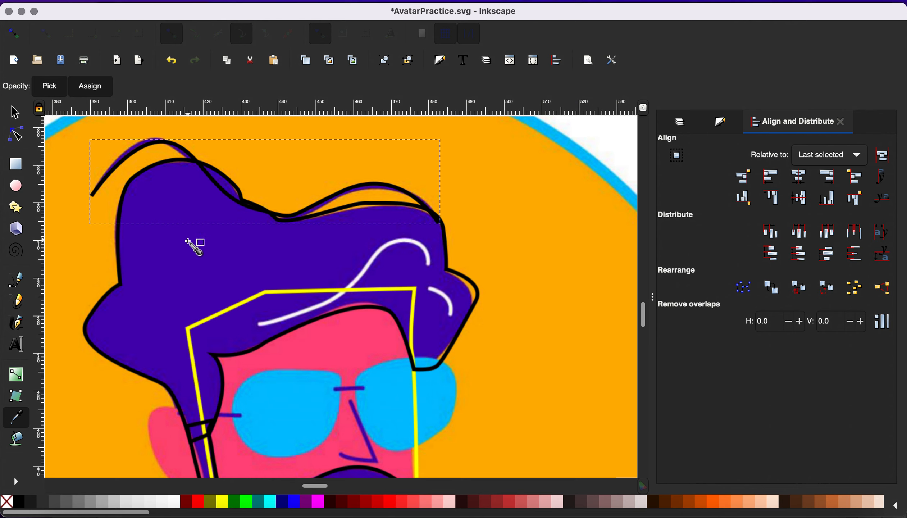
pyautogui.click(186, 260)
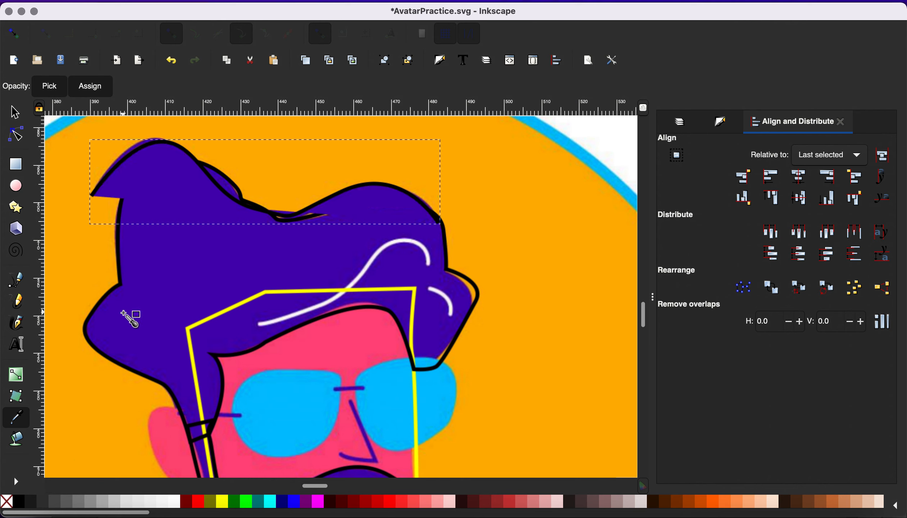
pyautogui.hotkey('ctrl', 'z')
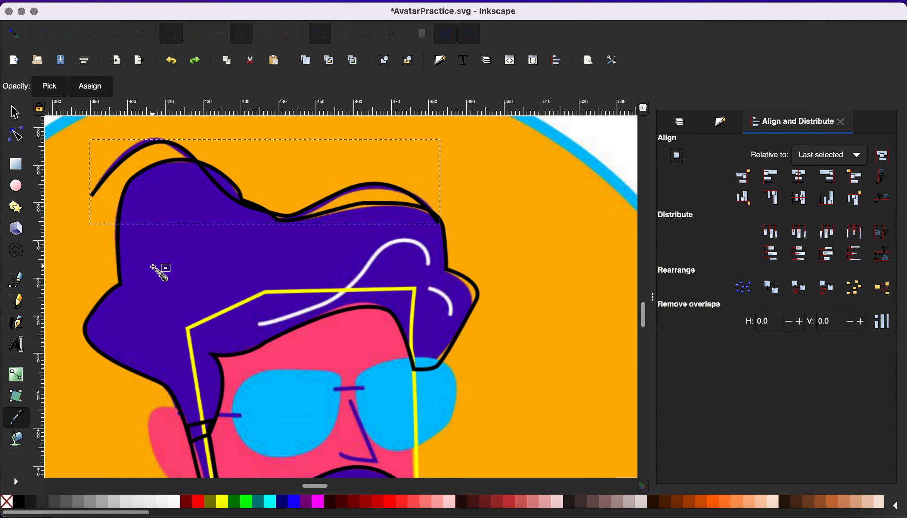
pyautogui.keyDown('shift'); pyautogui.click(160, 259); pyautogui.keyUp('shift')
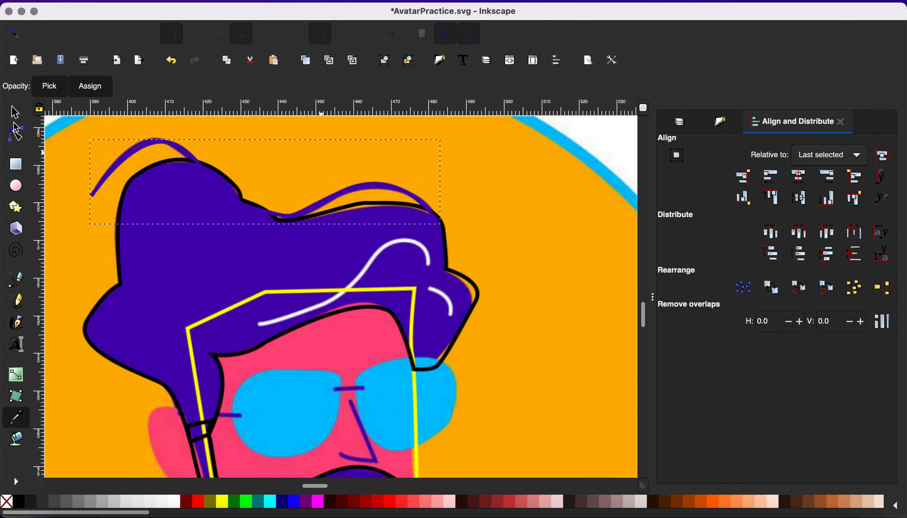
# Give the loose strand round caps and a stroke width of 1.300 px.
pyautogui.click(723, 124)
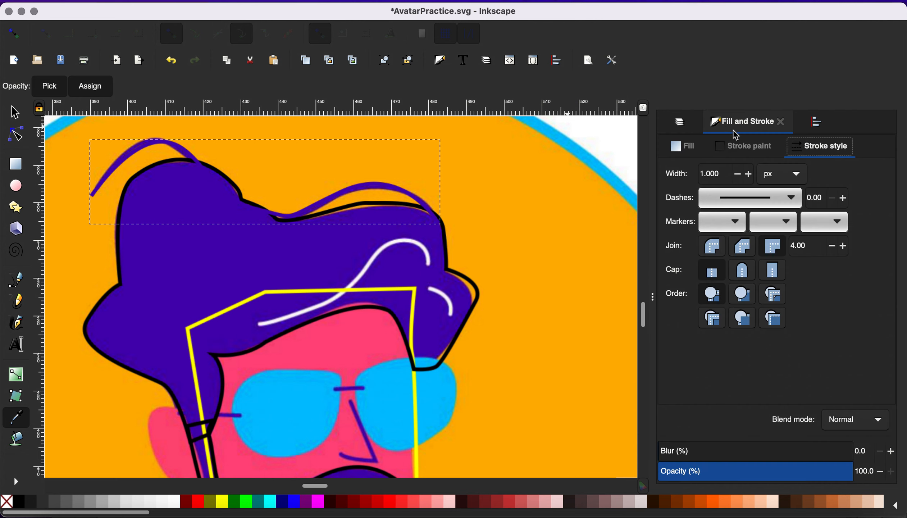
pyautogui.click(743, 271)
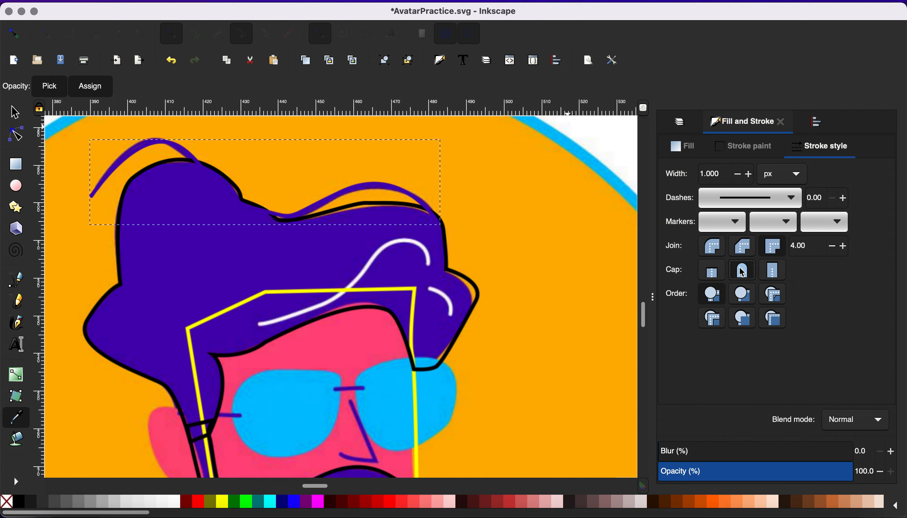
pyautogui.click(750, 175)
pyautogui.click(750, 175)
pyautogui.click(750, 175)
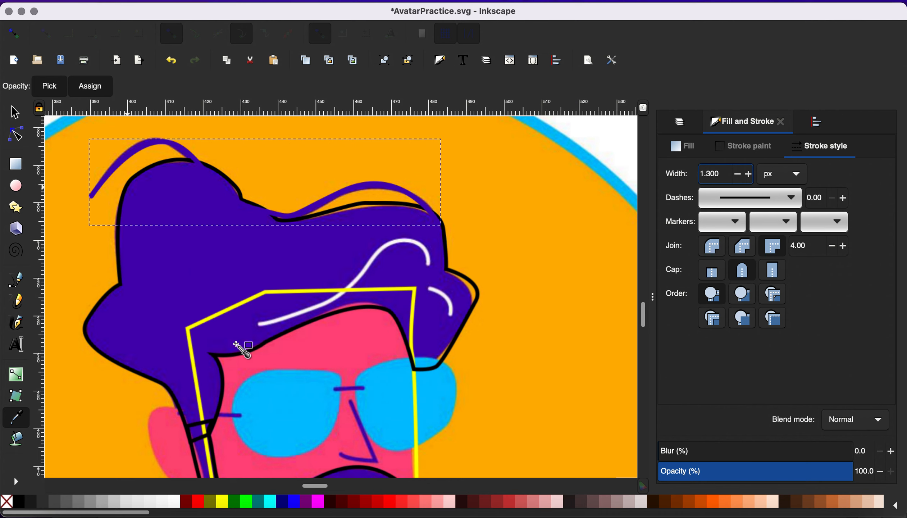
# Draw an open Pen path tracing the nose from the bridge down to the tip and back left along its base.
pyautogui.scroll(-5, 236, 344)
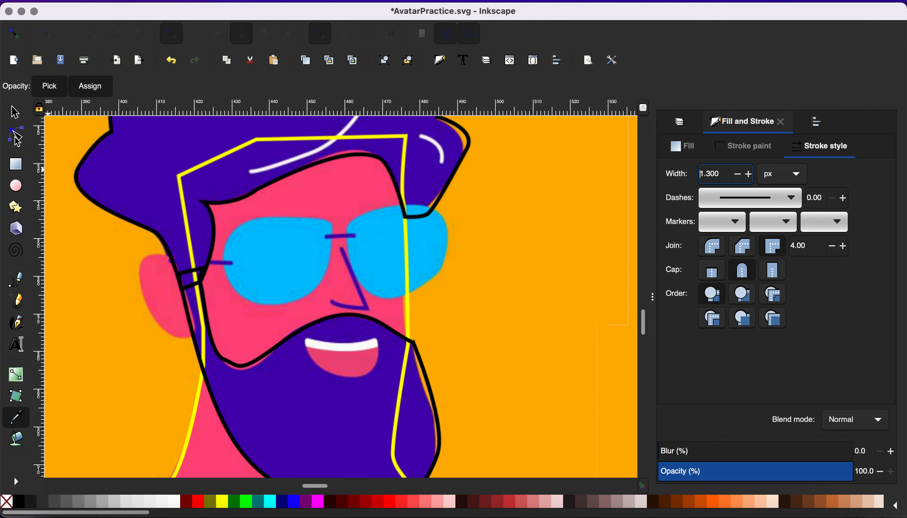
pyautogui.click(18, 283)
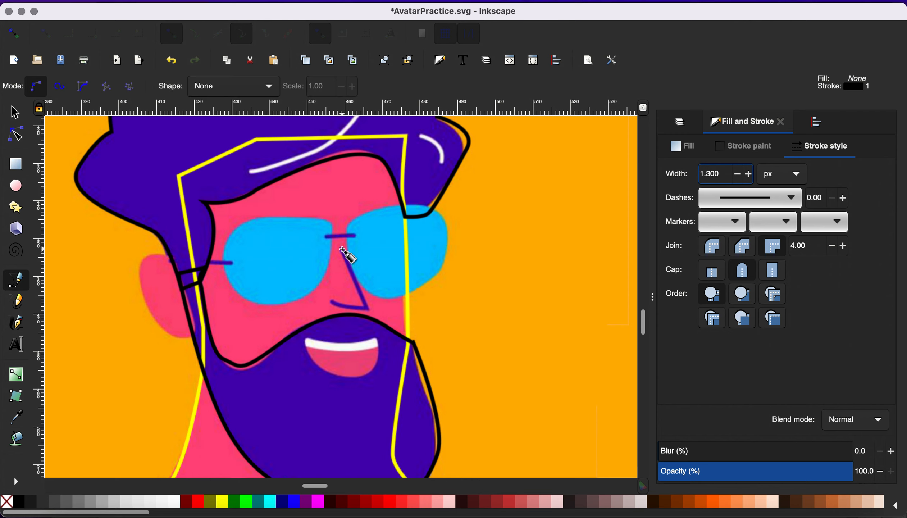
pyautogui.click(342, 249)
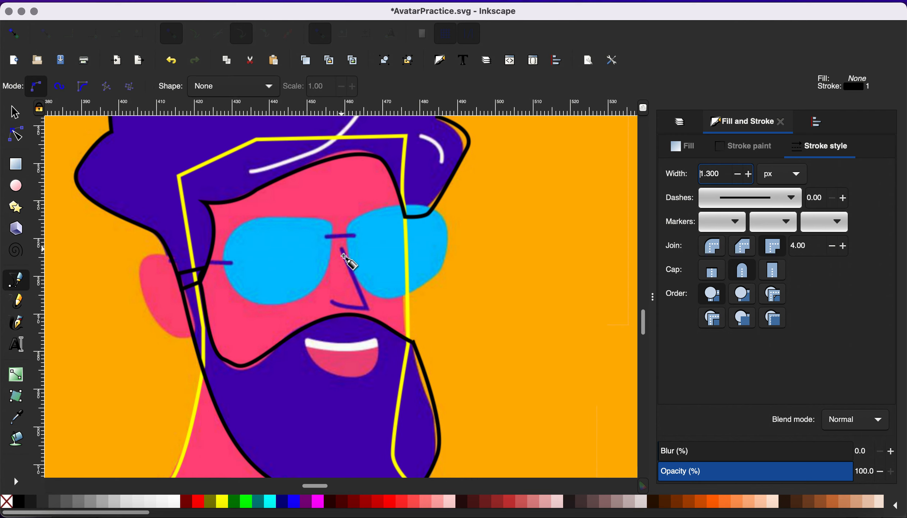
pyautogui.click(367, 308)
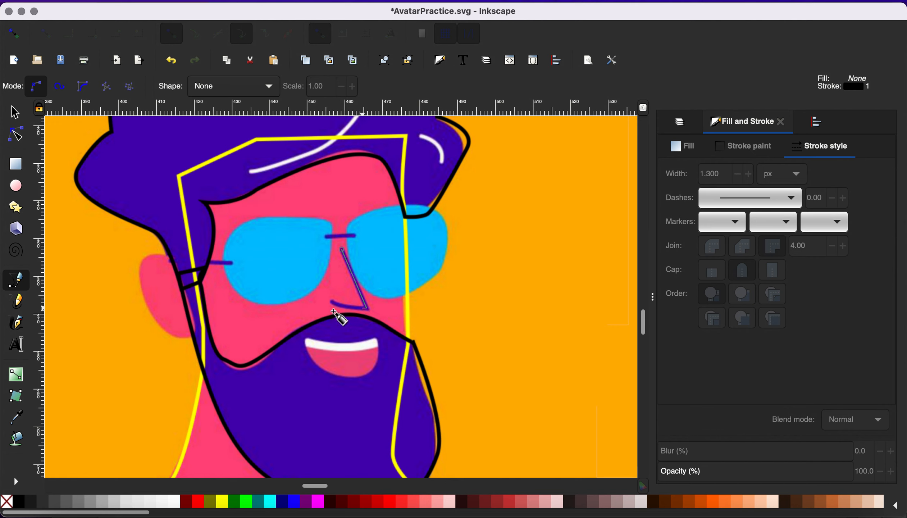
pyautogui.click(324, 293)
pyautogui.click(14, 108)
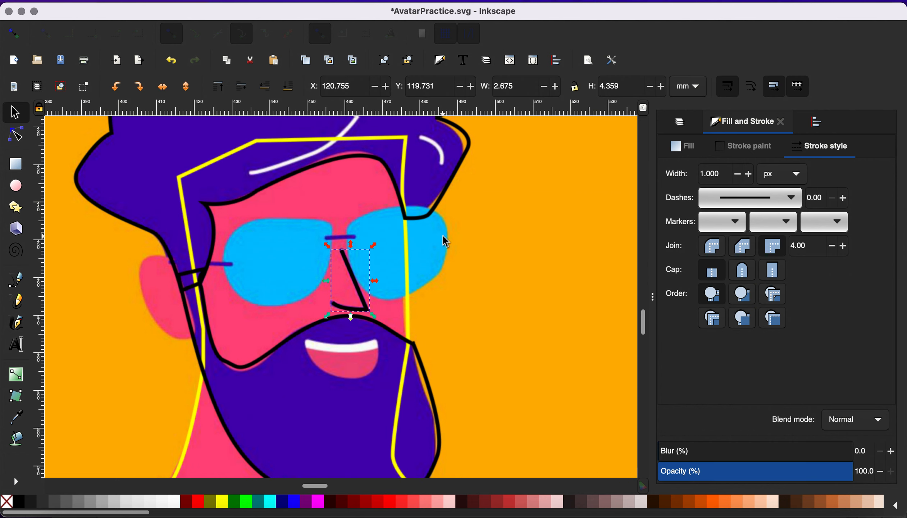
# Color the nose line's stroke with the purple sampled from the loose hair strand, and give it round caps.
pyautogui.scroll(3, 226, 276)
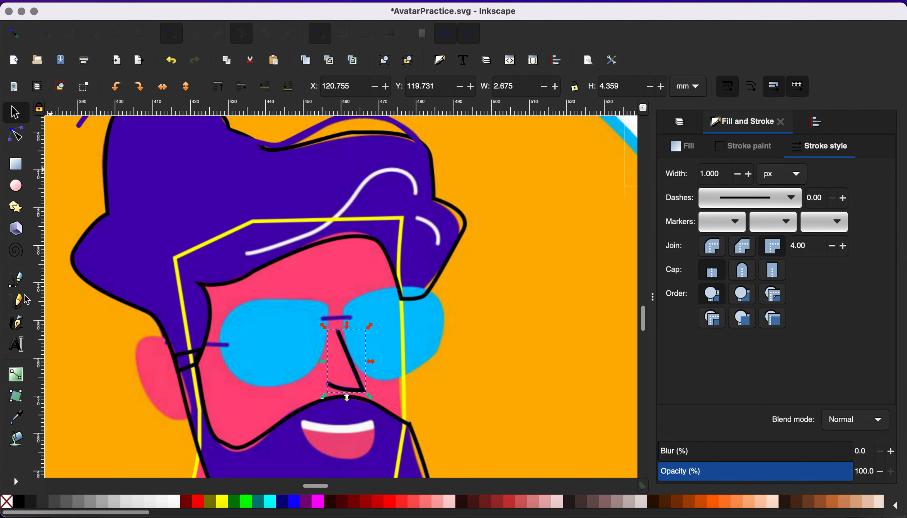
pyautogui.press('d')
pyautogui.scroll(3, 311, 205)
pyautogui.hscroll(1, 310, 205)
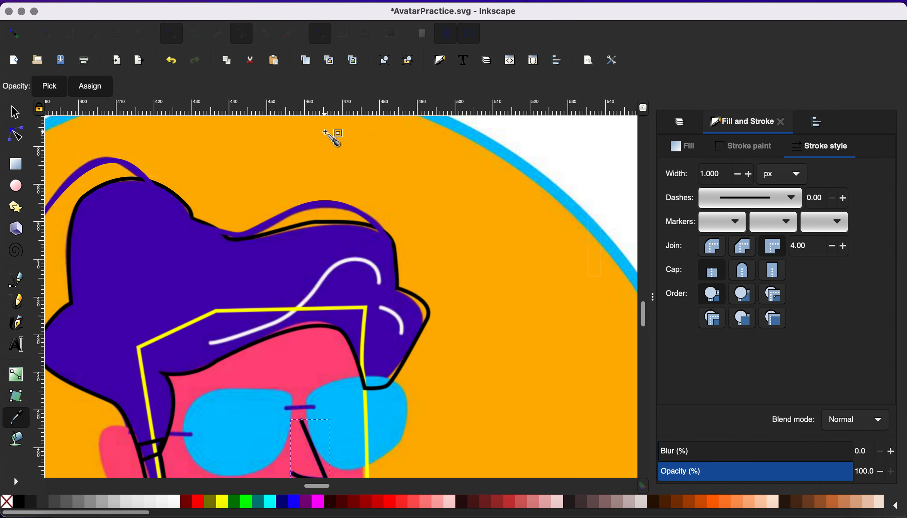
pyautogui.click(302, 208)
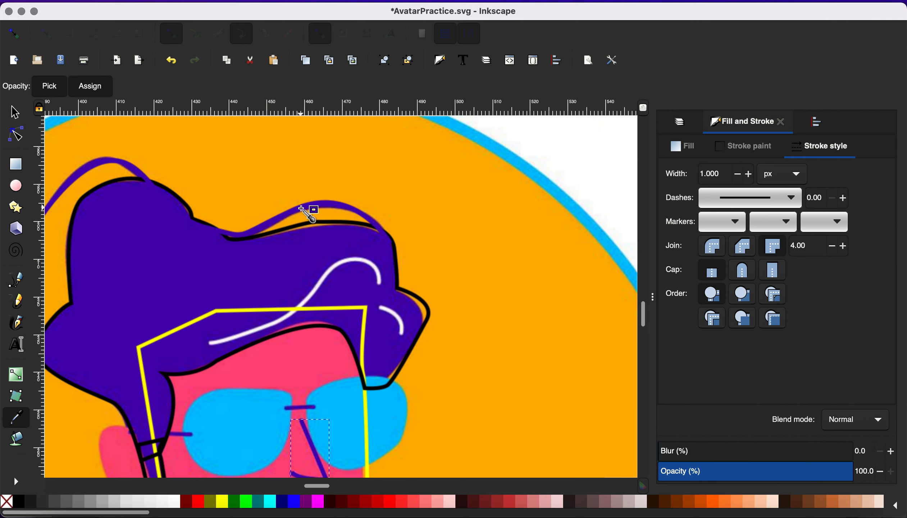
pyautogui.scroll(-2, 202, 253)
pyautogui.hscroll(1, 202, 253)
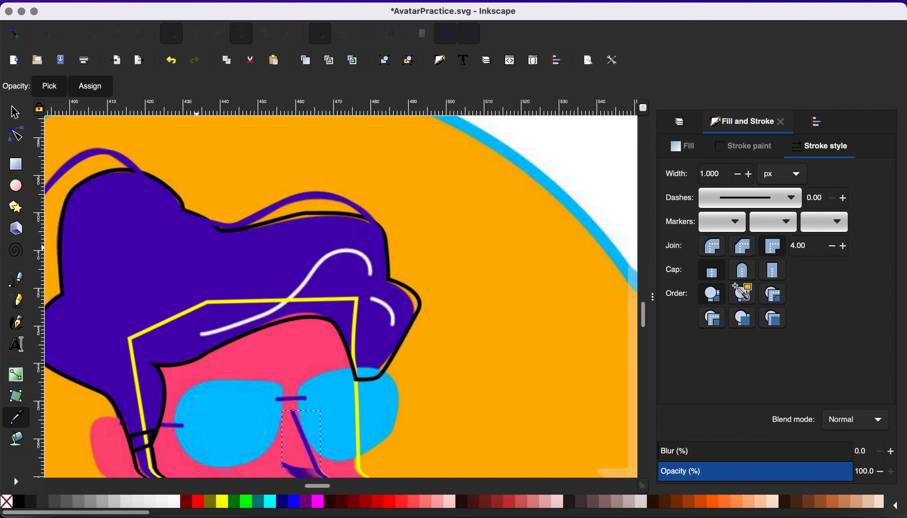
pyautogui.click(744, 271)
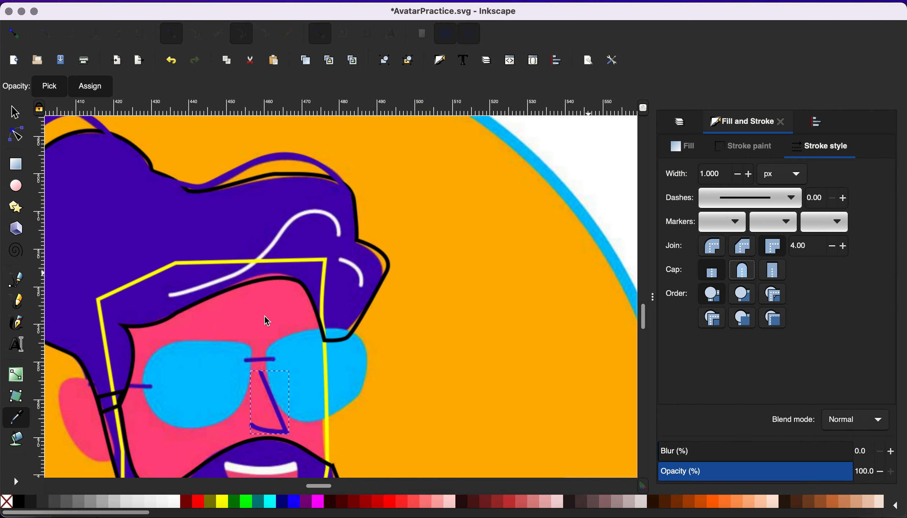
# Trace the sunglasses' arm from the hair to the left lens with a short Pen line and apply the sampled purple to its stroke.
pyautogui.scroll(-2, 267, 319)
pyautogui.hscroll(-1, 267, 318)
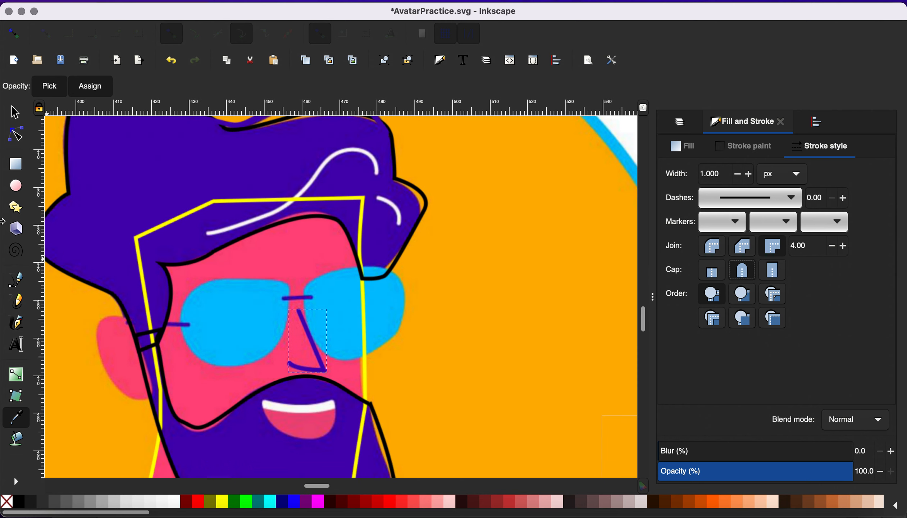
pyautogui.click(18, 280)
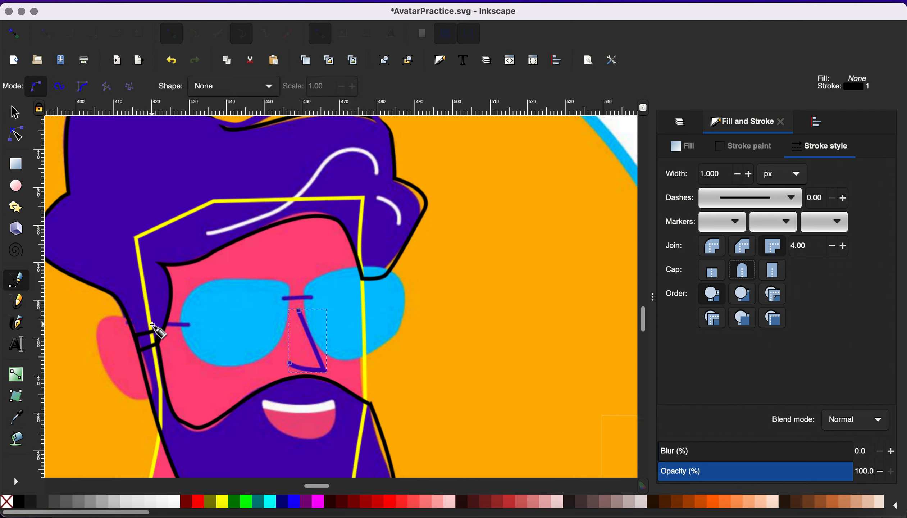
pyautogui.click(154, 322)
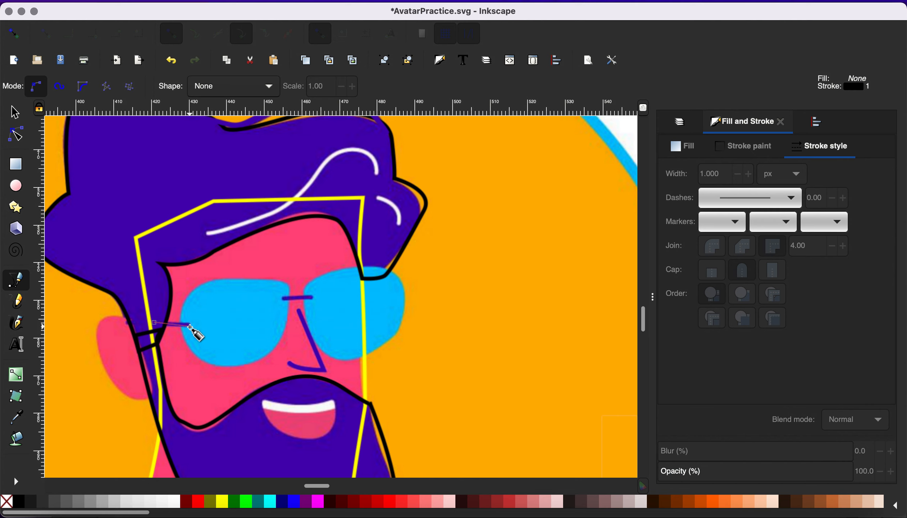
pyautogui.click(190, 327)
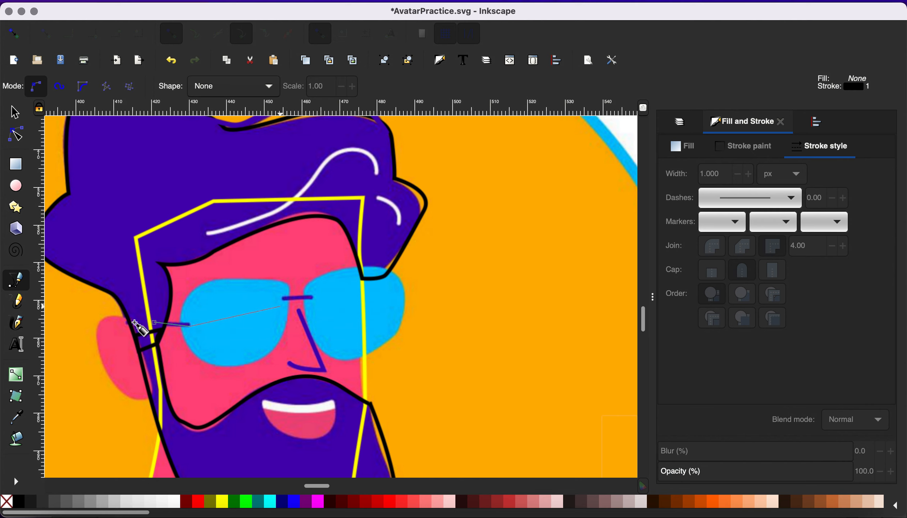
pyautogui.click(16, 115)
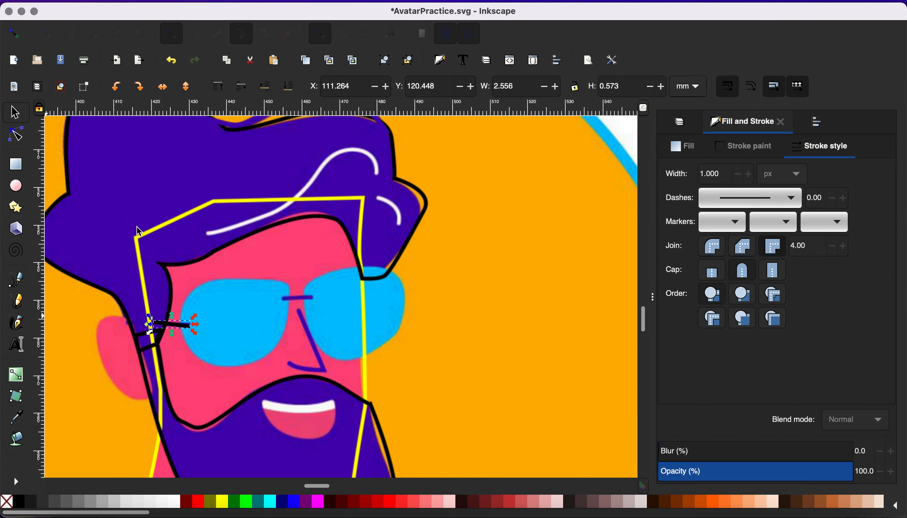
pyautogui.press('d')
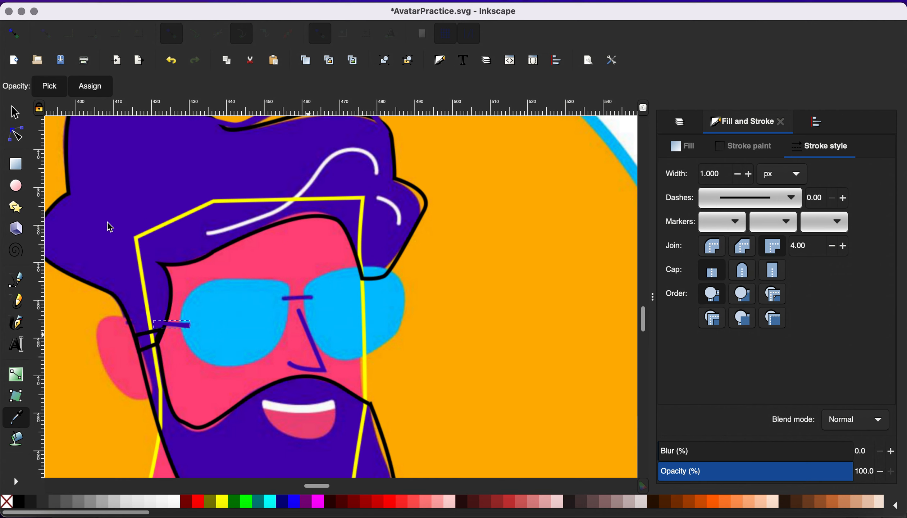
pyautogui.click(15, 140)
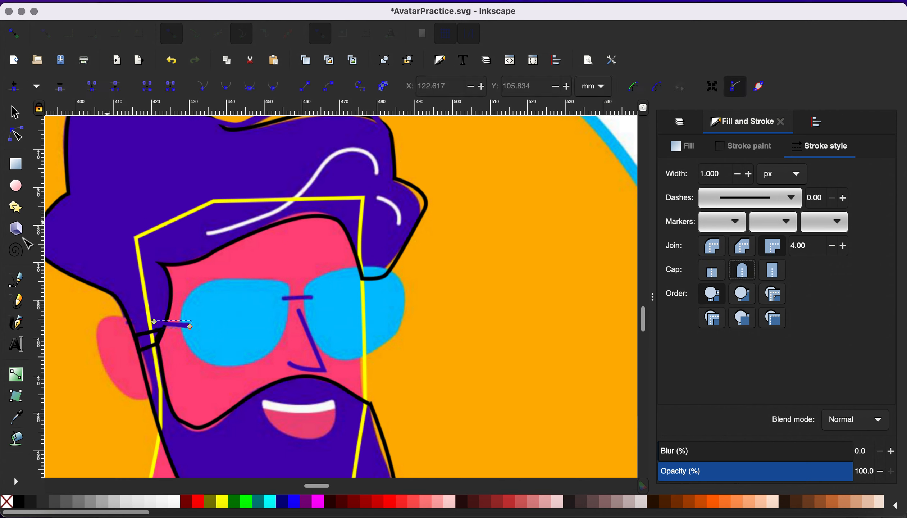
# Draw a short Pen line along the sunglasses' bridge between the two lenses and color its stroke with the sampled purple.
pyautogui.click(283, 299)
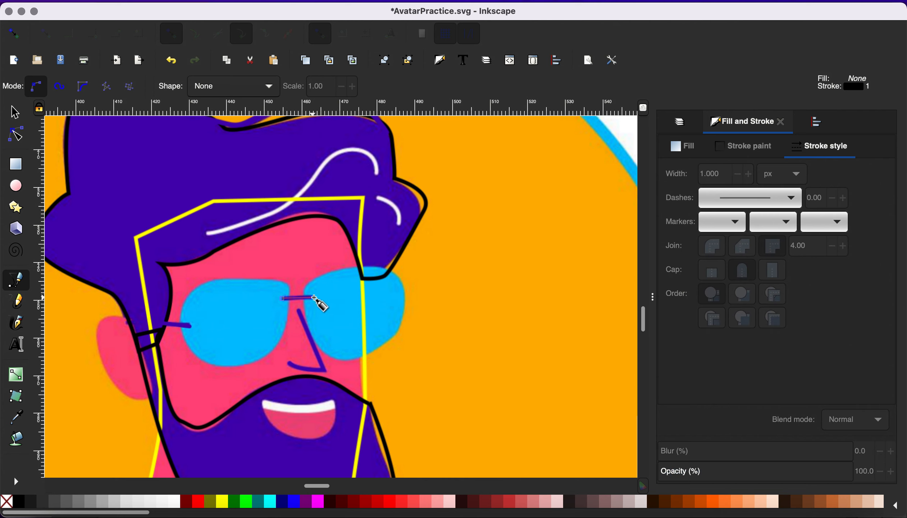
pyautogui.click(314, 298)
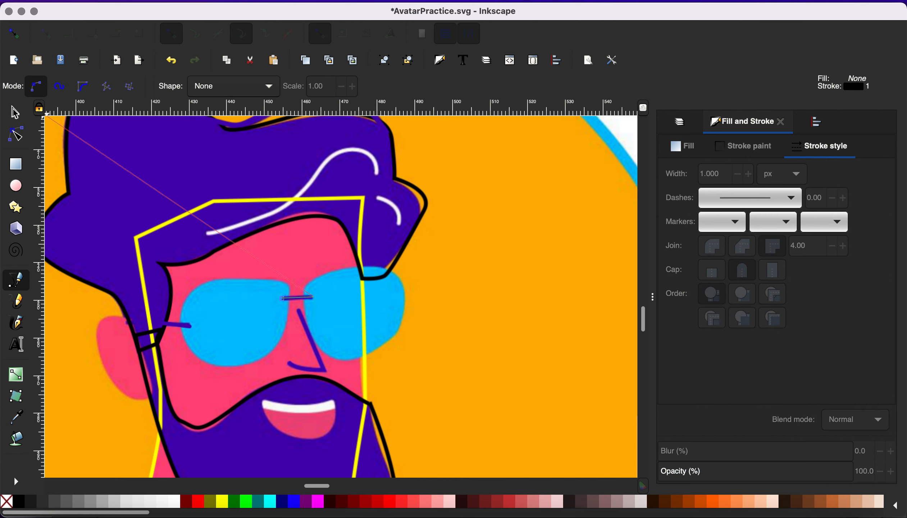
pyautogui.click(16, 112)
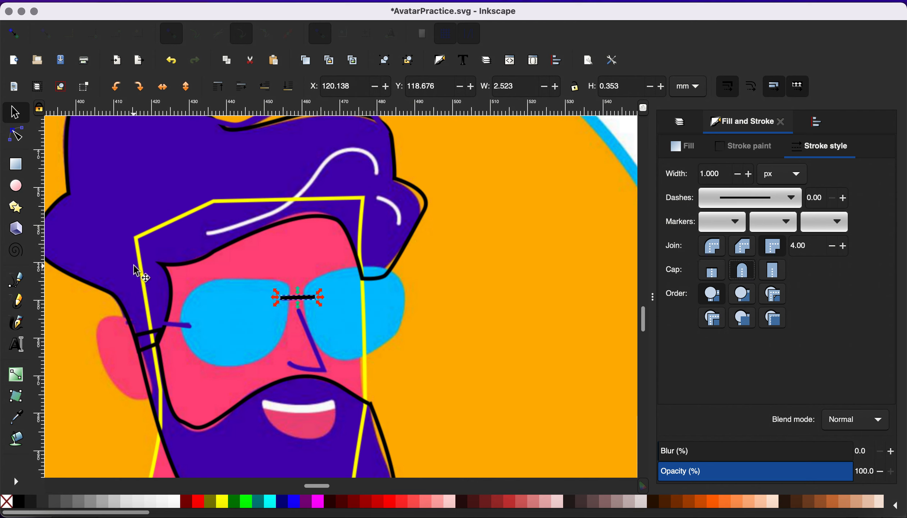
pyautogui.press('d')
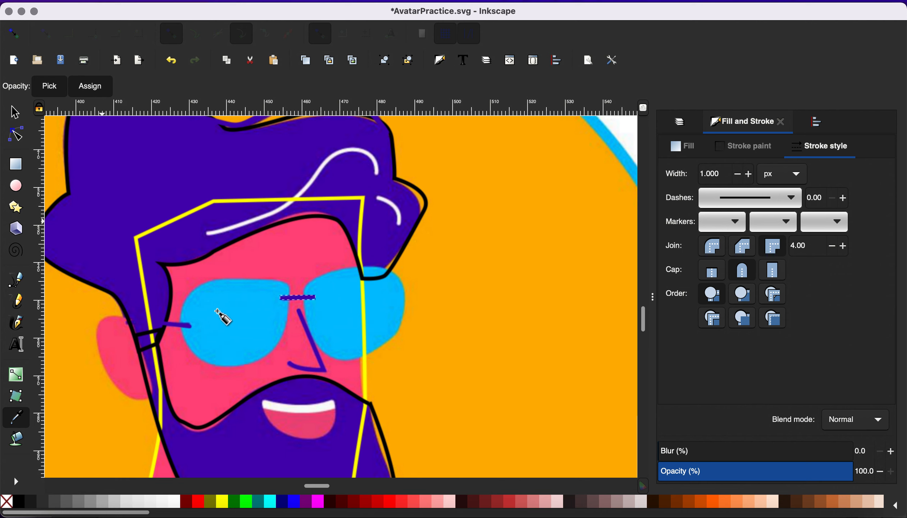
# Trace the left sunglasses lens with a closed, curved Pen path following the blue shape in the reference.
pyautogui.press('b')
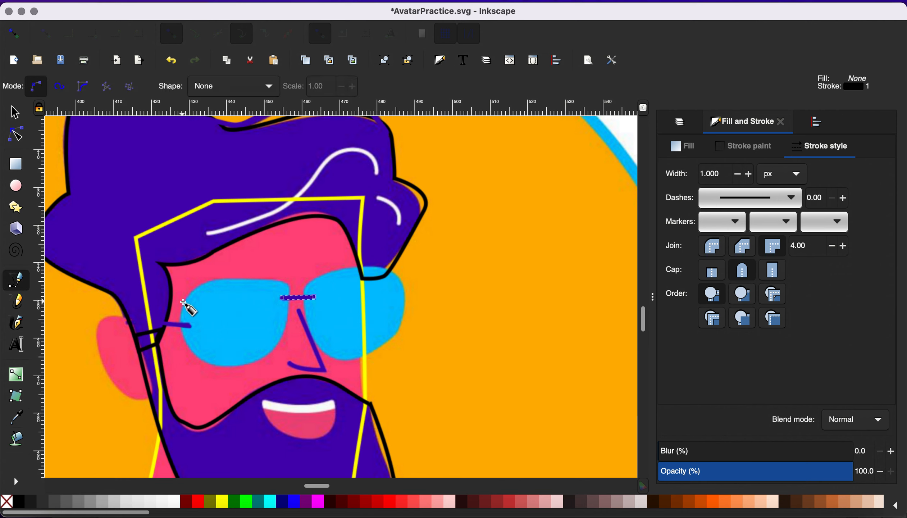
pyautogui.click(216, 282)
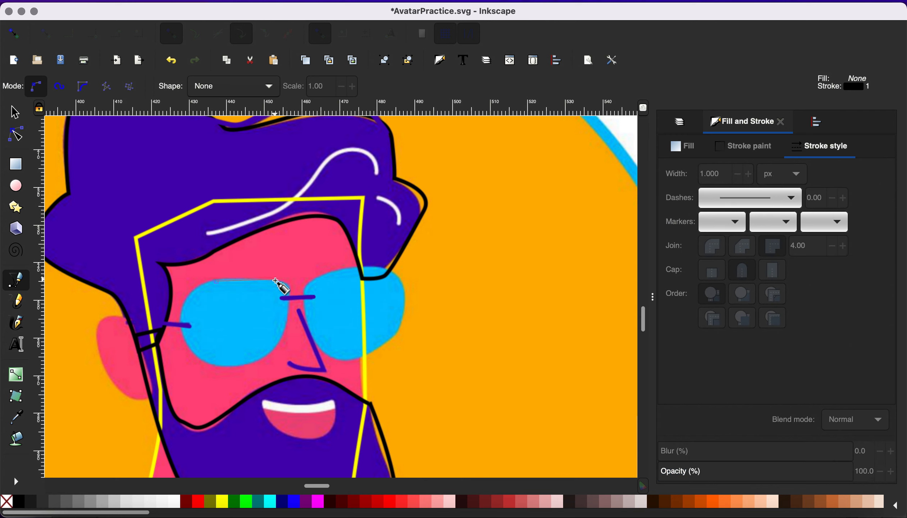
pyautogui.click(276, 280)
pyautogui.moveTo(291, 306); pyautogui.dragTo(285, 335)
pyautogui.moveTo(249, 363); pyautogui.dragTo(219, 370)
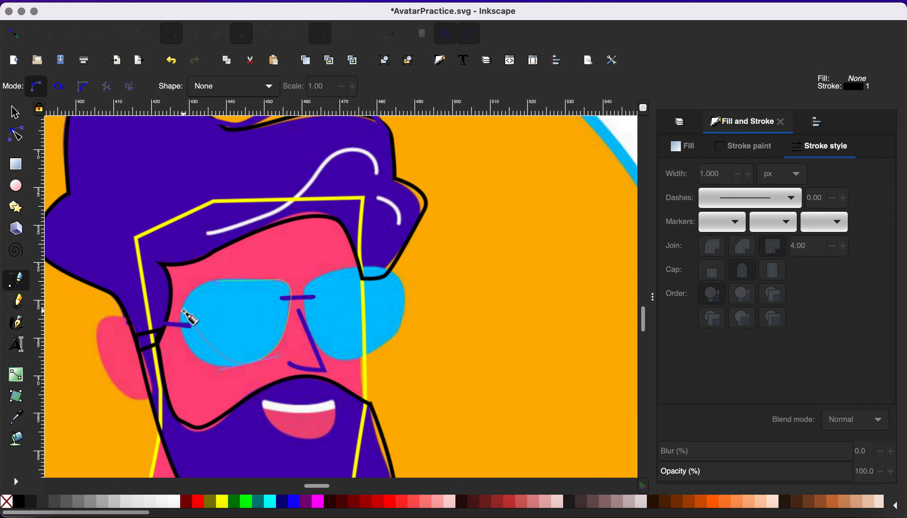
pyautogui.moveTo(184, 312); pyautogui.dragTo(200, 261)
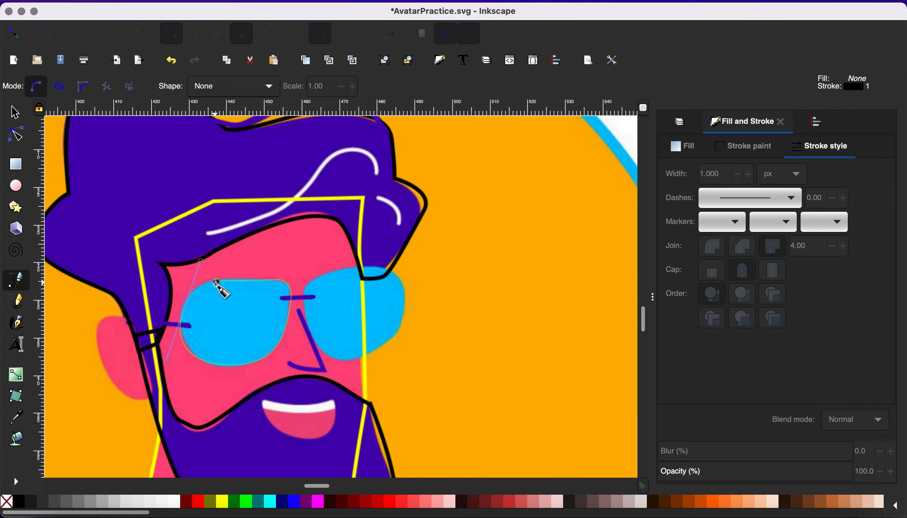
pyautogui.click(217, 282)
pyautogui.moveTo(188, 345); pyautogui.dragTo(182, 318)
pyautogui.moveTo(217, 283); pyautogui.dragTo(270, 280)
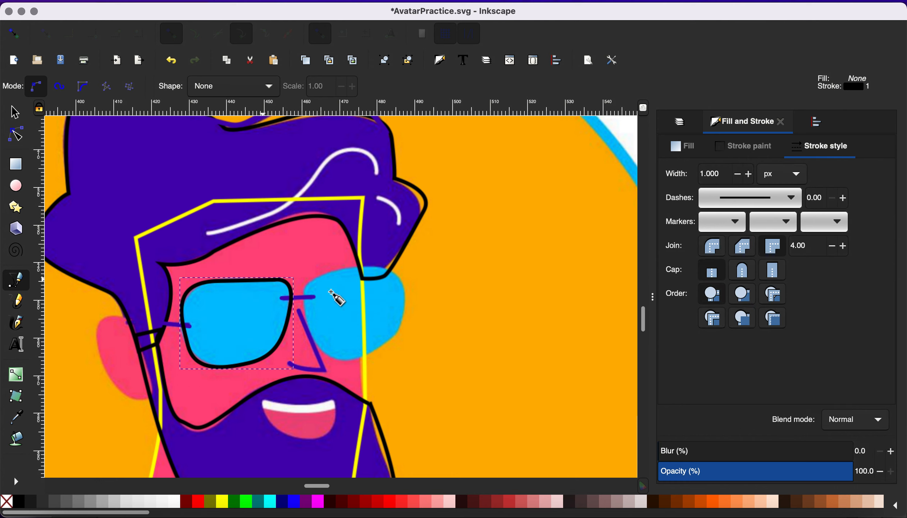
# Trace the right sunglasses lens with a closed, curved Pen path following its blue shape in the reference.
pyautogui.click(320, 279)
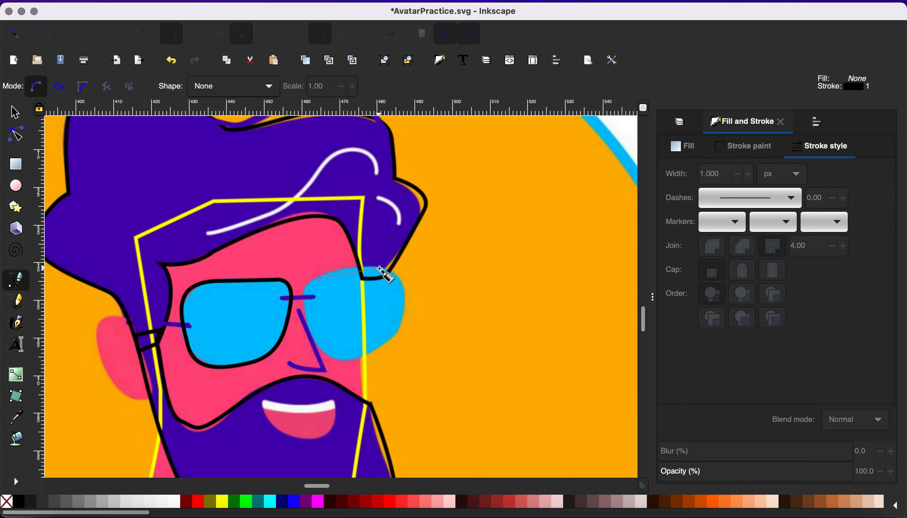
pyautogui.moveTo(380, 268); pyautogui.dragTo(397, 273)
pyautogui.moveTo(400, 326); pyautogui.dragTo(376, 360)
pyautogui.moveTo(316, 336); pyautogui.dragTo(309, 323)
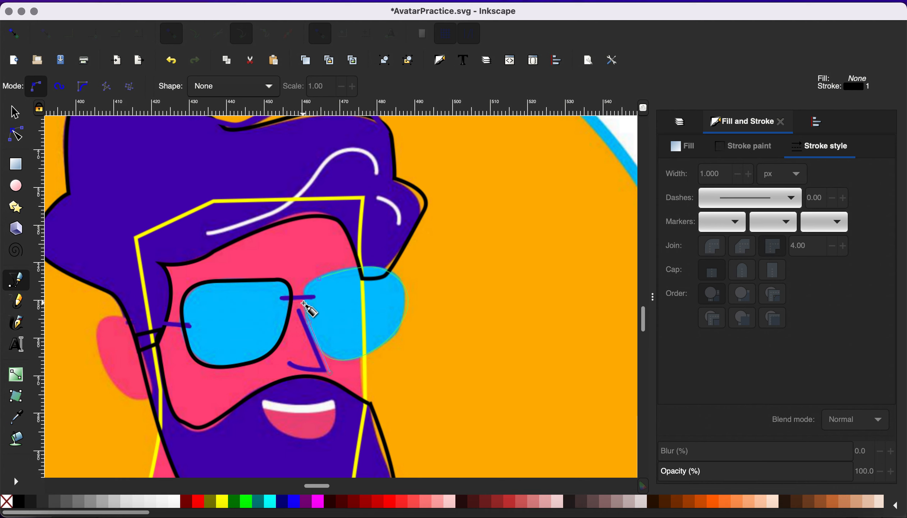
pyautogui.moveTo(319, 279); pyautogui.dragTo(341, 273)
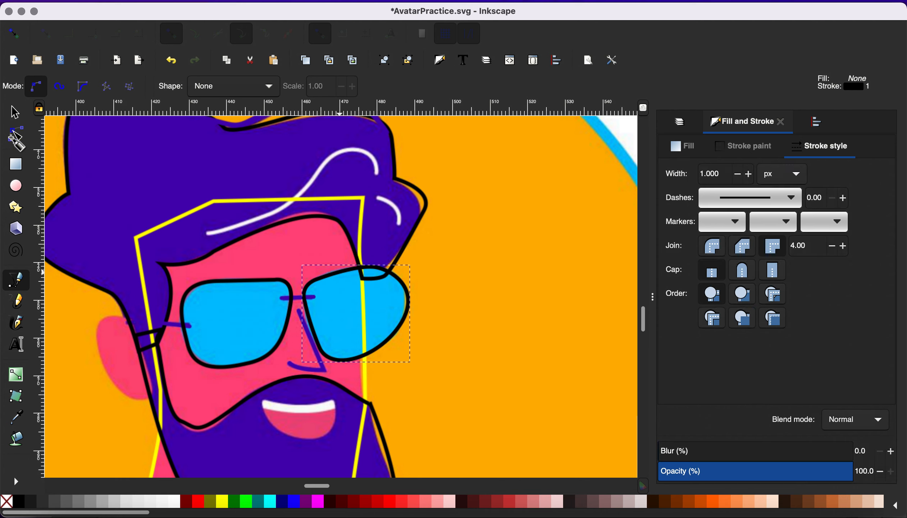
# Fill both lens paths with the blue sampled from the reference lens and remove their strokes.
pyautogui.press('s')
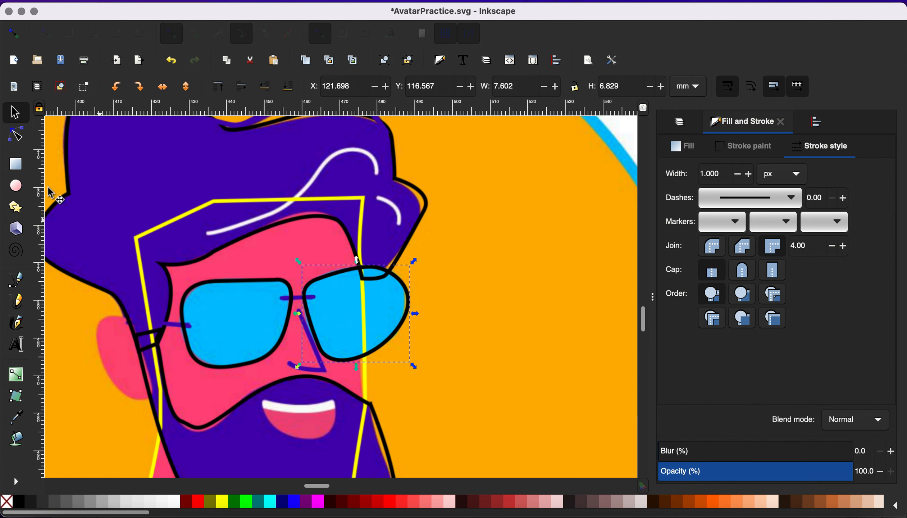
pyautogui.click(18, 137)
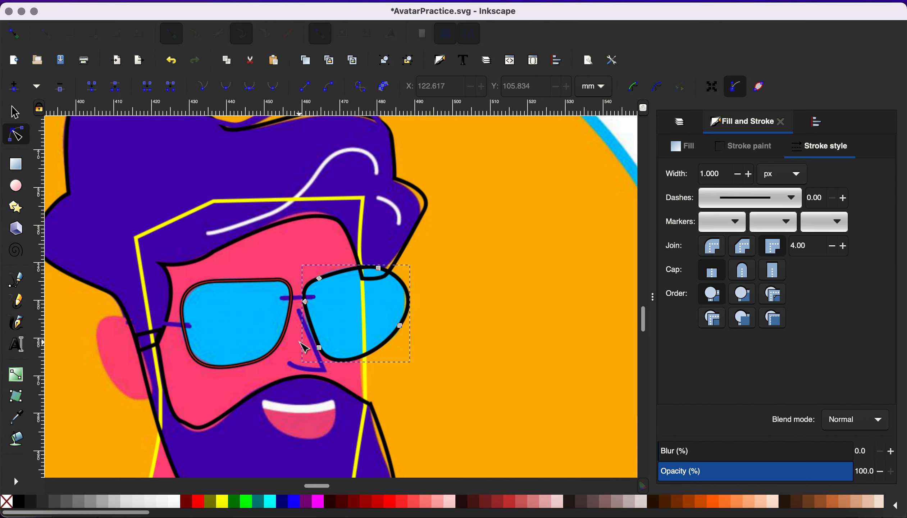
pyautogui.scroll(-5, 304, 347)
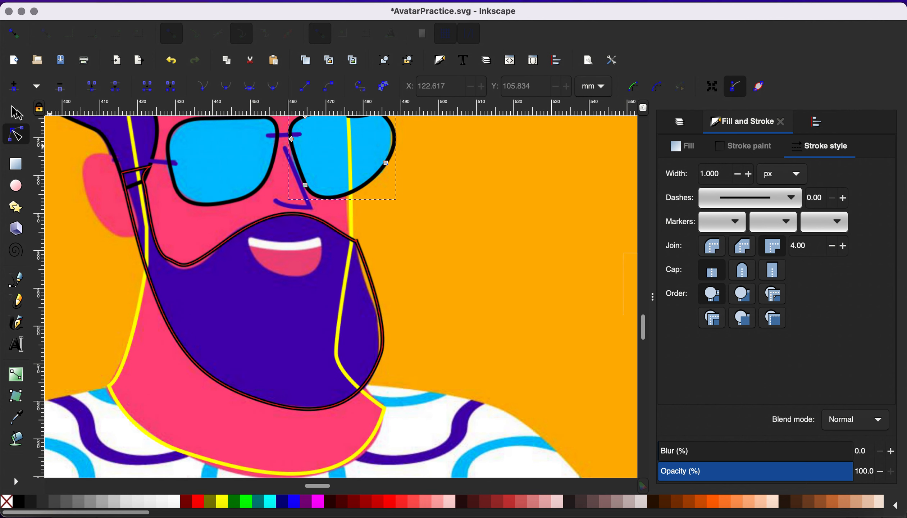
pyautogui.press('s')
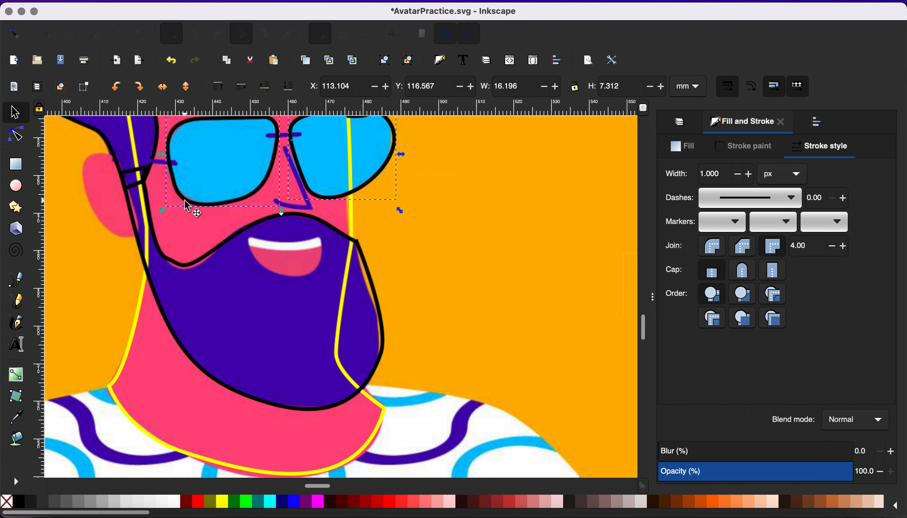
pyautogui.keyDown('shift'); pyautogui.click(240, 160); pyautogui.keyUp('shift')
pyautogui.press('d')
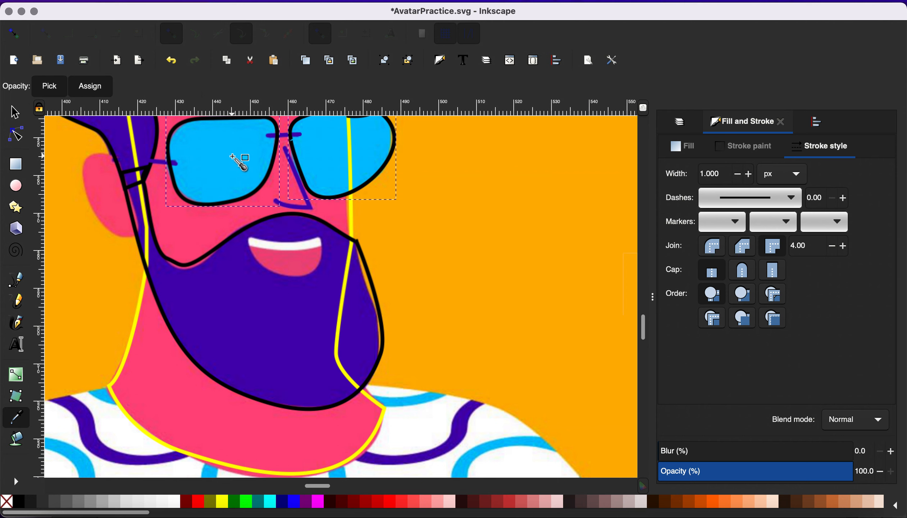
pyautogui.click(239, 161)
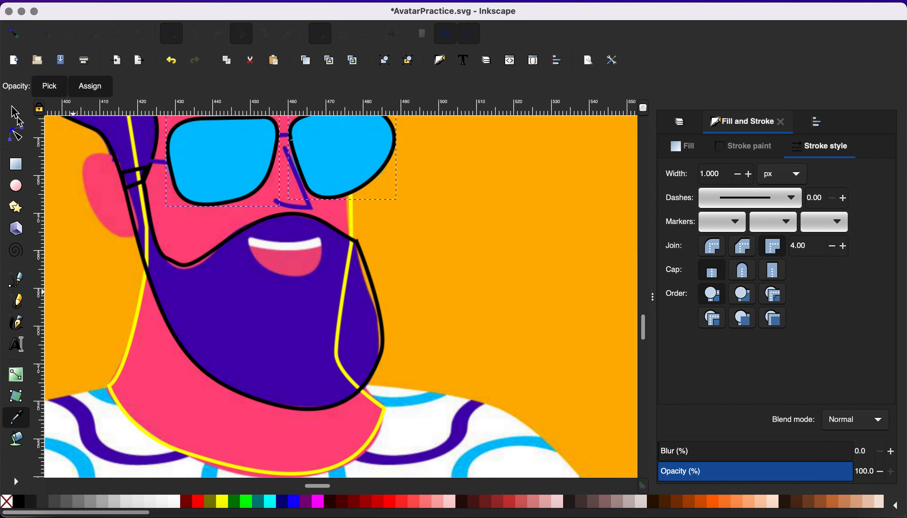
pyautogui.press('s')
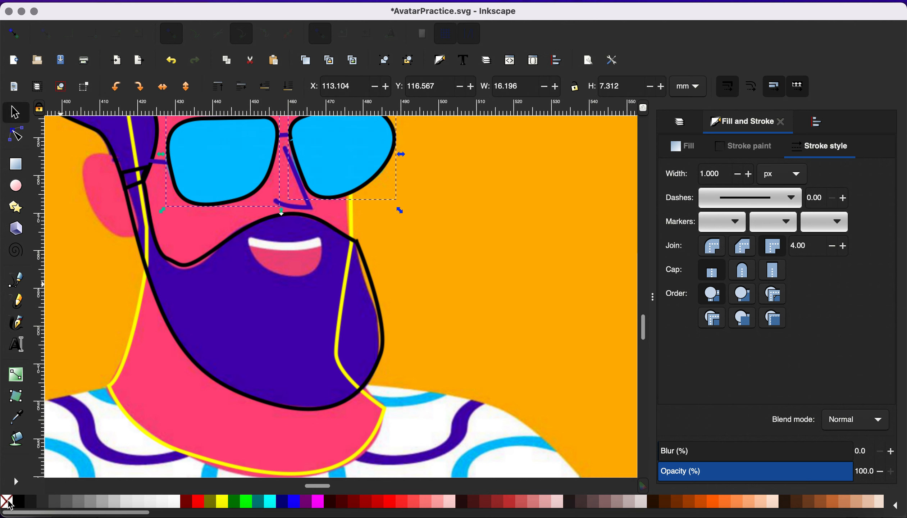
pyautogui.keyDown('shift'); pyautogui.click(9, 502); pyautogui.keyUp('shift')
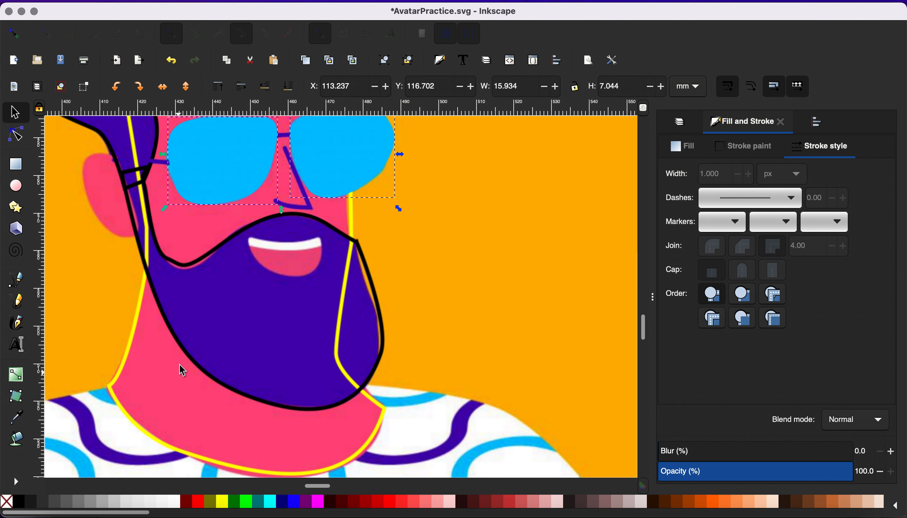
# Trace the pink lower part of the mouth with a closed, curved Pen path following the reference.
pyautogui.scroll(5, 173, 358)
pyautogui.hscroll(3, 173, 357)
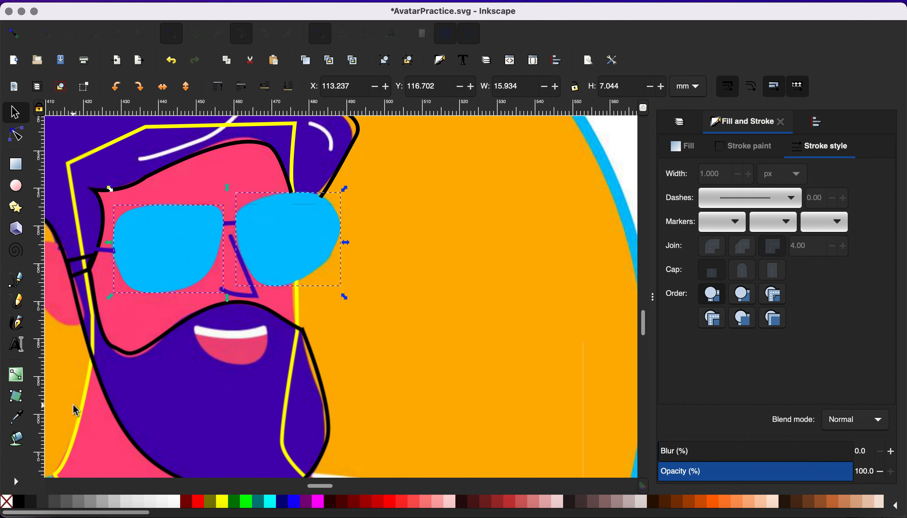
pyautogui.scroll(-4, 76, 407)
pyautogui.hscroll(-2, 76, 407)
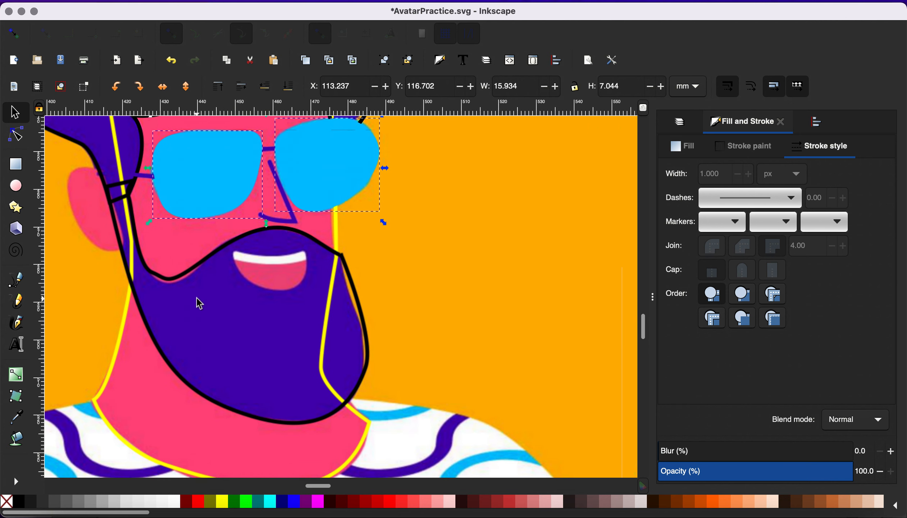
pyautogui.click(27, 285)
pyautogui.hscroll(-3, 281, 299)
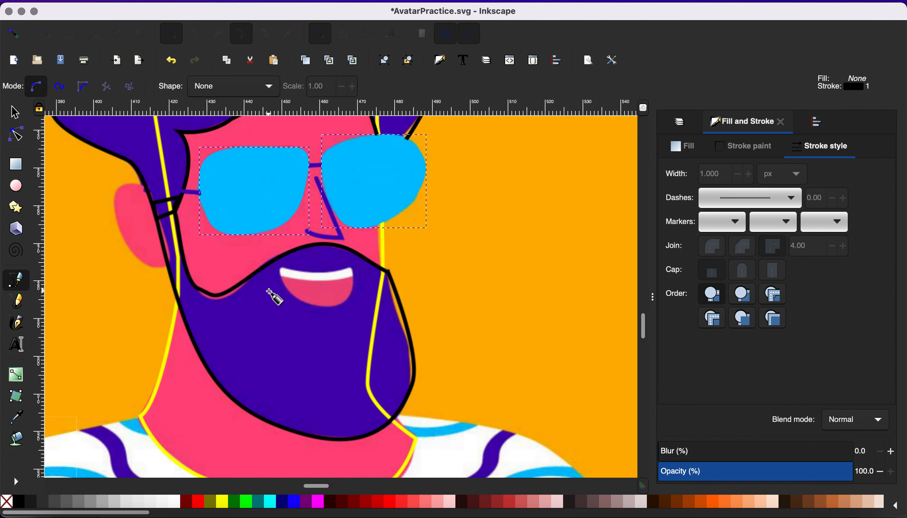
pyautogui.scroll(2, 300, 301)
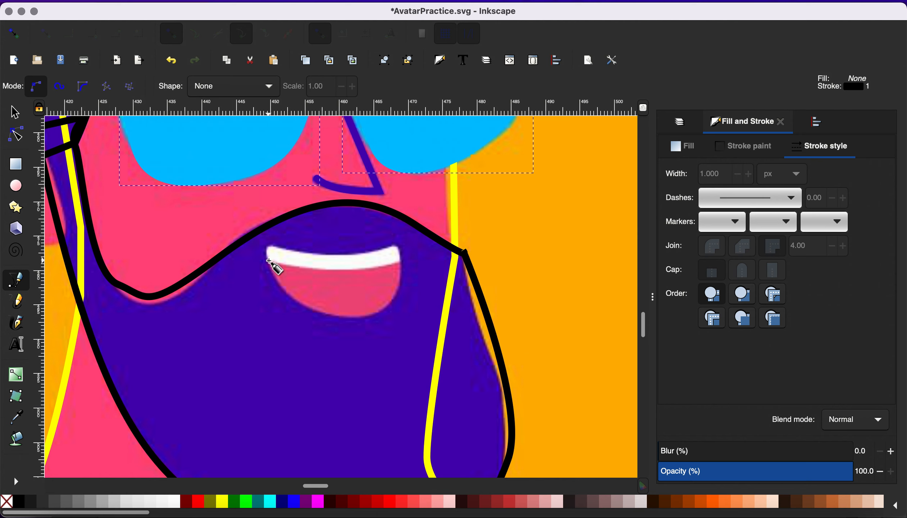
pyautogui.click(268, 260)
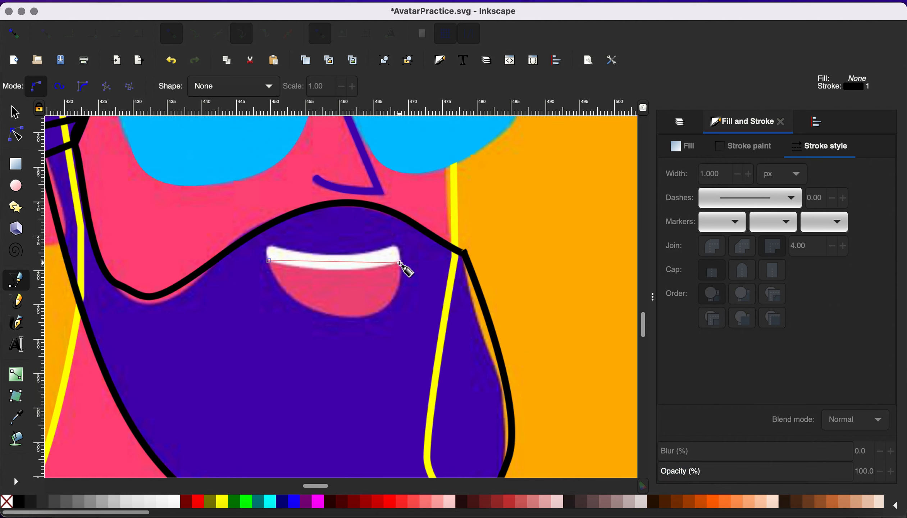
pyautogui.moveTo(400, 263); pyautogui.dragTo(447, 245)
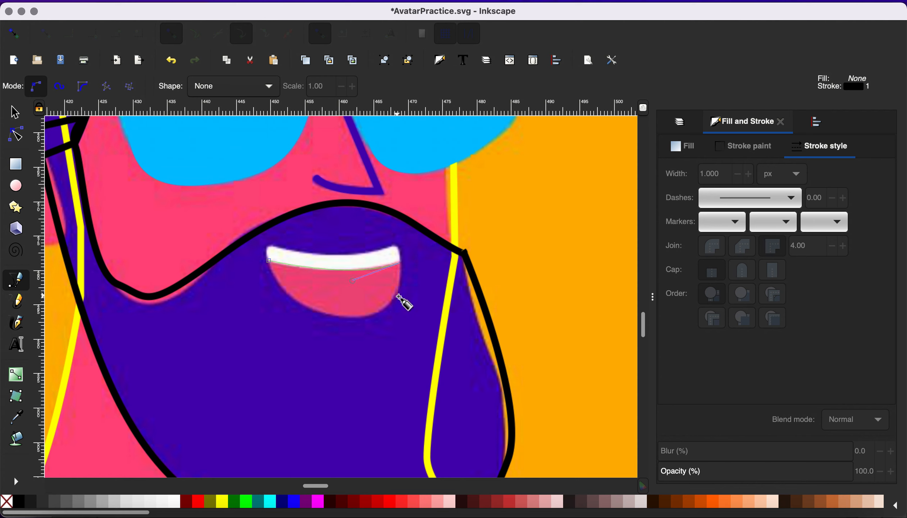
pyautogui.moveTo(400, 297); pyautogui.dragTo(391, 305)
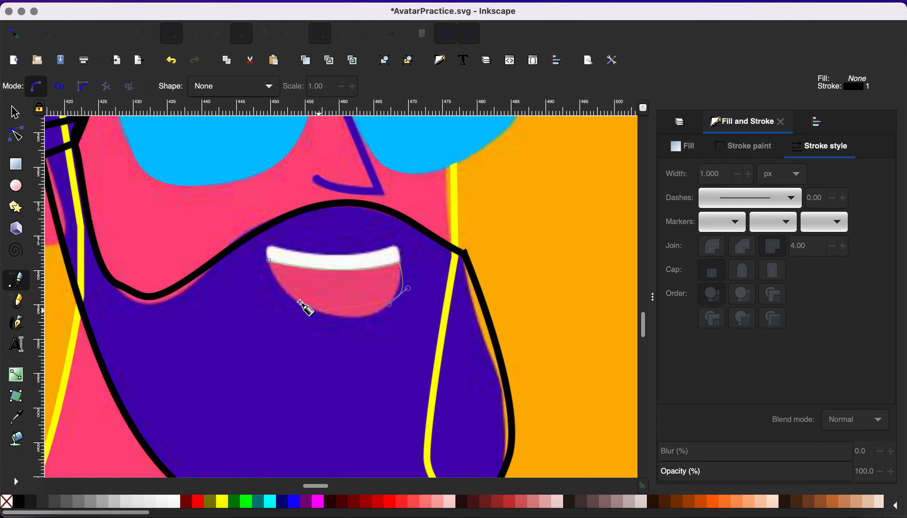
pyautogui.moveTo(293, 297); pyautogui.dragTo(245, 257)
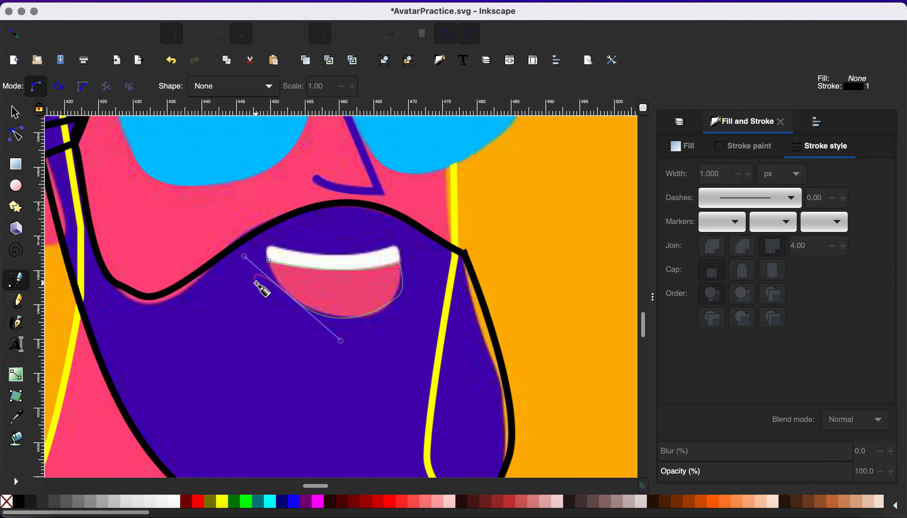
pyautogui.hotkey('shift', 'l')
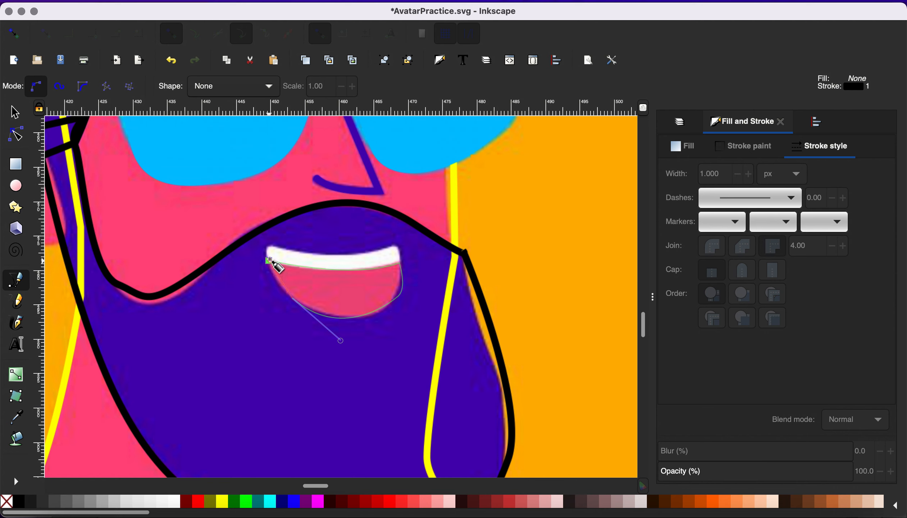
pyautogui.moveTo(271, 261); pyautogui.dragTo(266, 242)
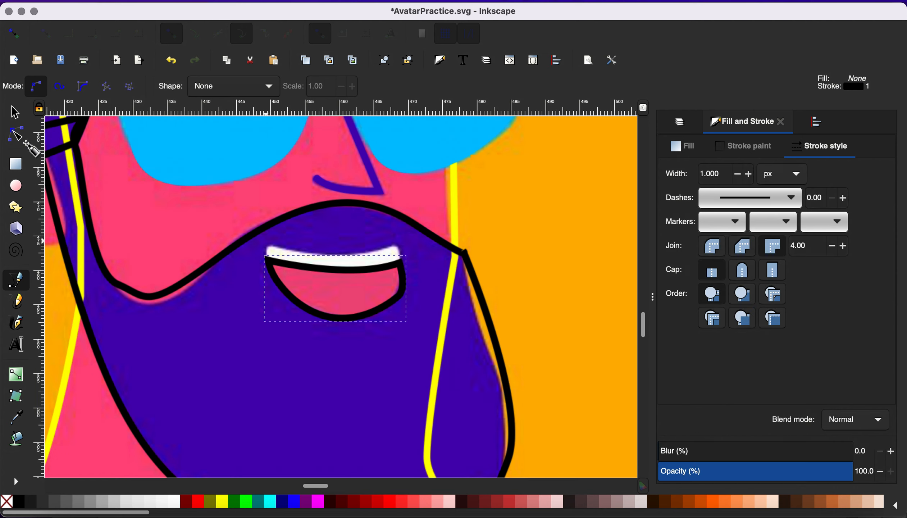
# Reshape the mouth path's lower-right curve to follow the reference, and give it the sampled pink fill with no stroke.
pyautogui.press('n')
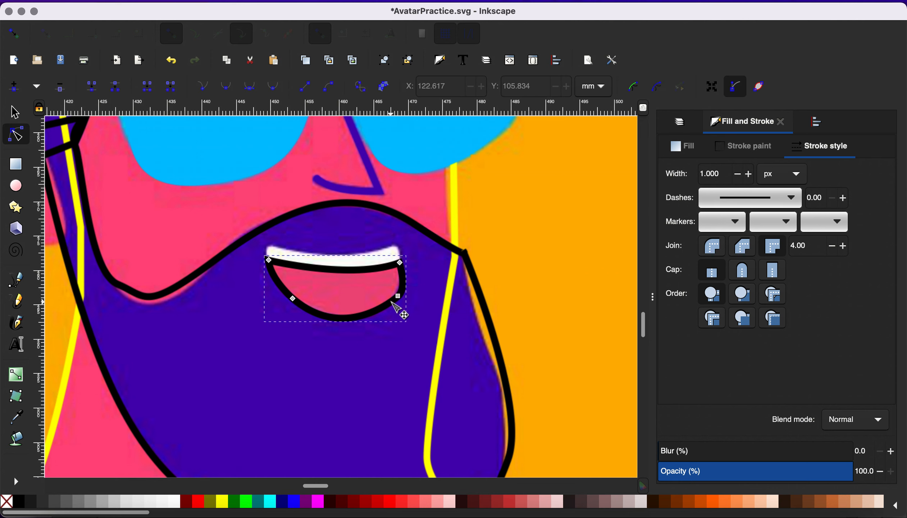
pyautogui.click(399, 296)
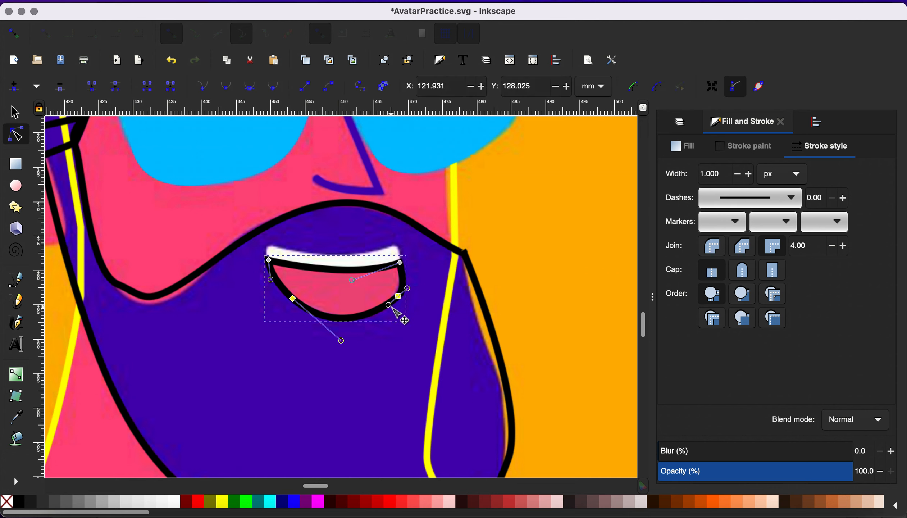
pyautogui.moveTo(388, 306); pyautogui.dragTo(392, 320)
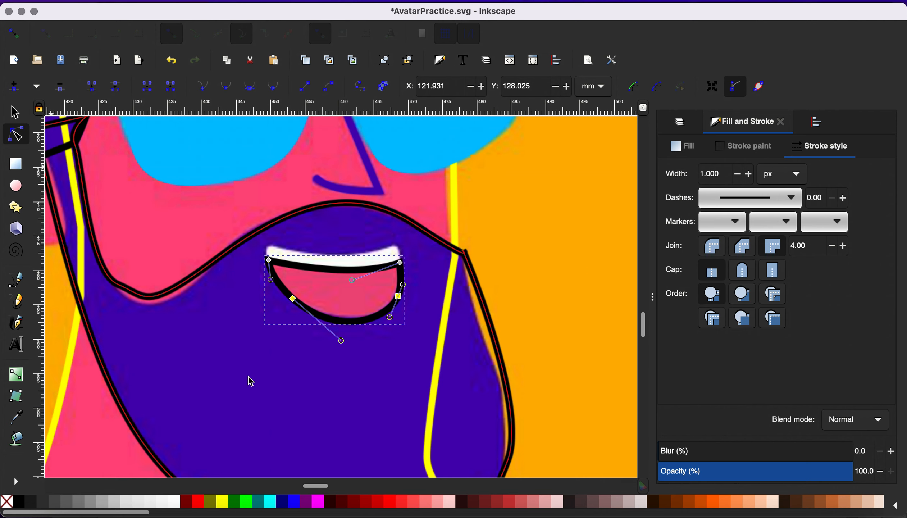
pyautogui.press('d')
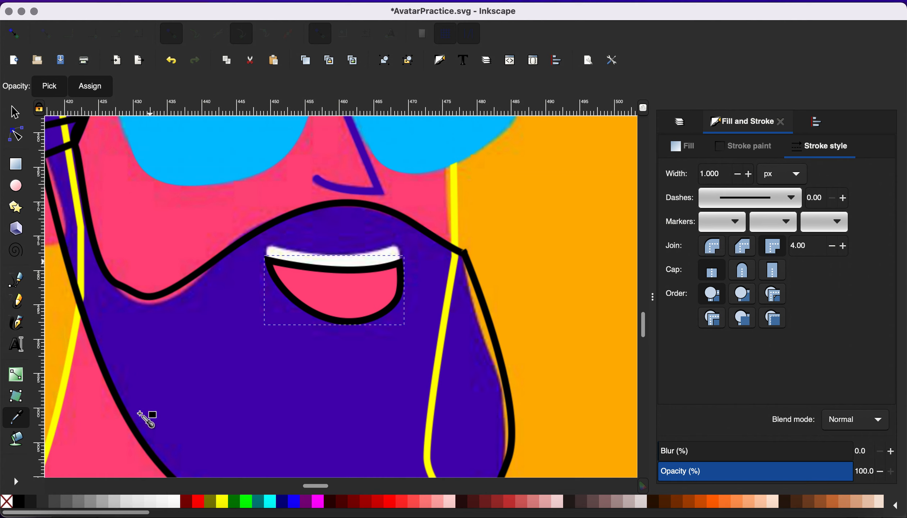
pyautogui.keyDown('shift'); pyautogui.click(6, 504); pyautogui.keyUp('shift')
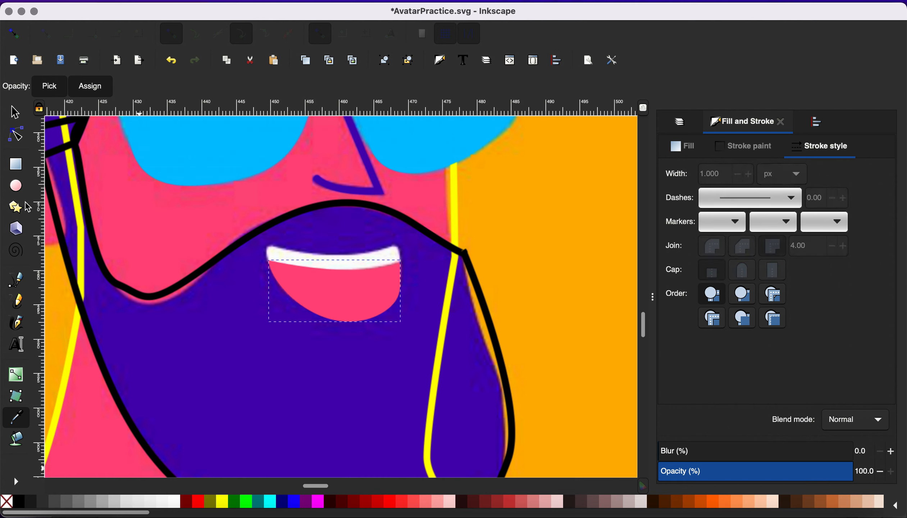
# Trace the white teeth strip above the pink mouth shape with a closed, curved Pen path.
pyautogui.click(15, 285)
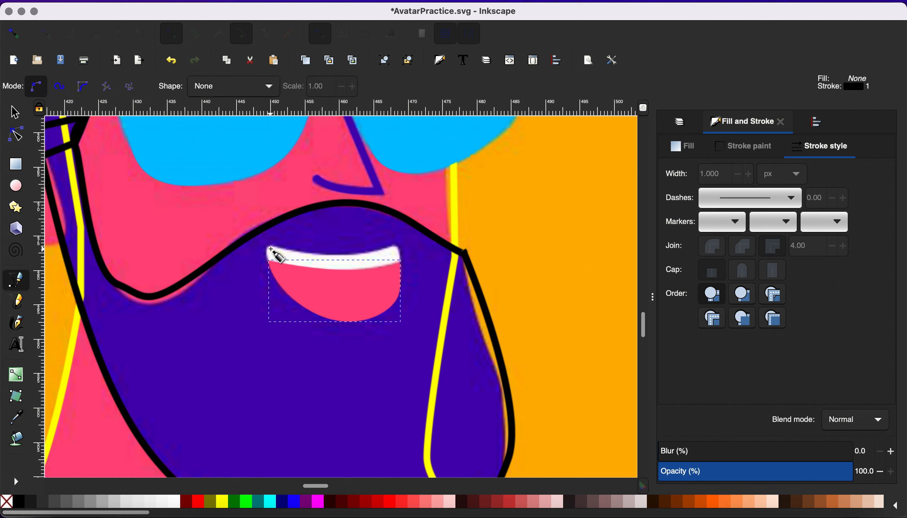
pyautogui.click(274, 248)
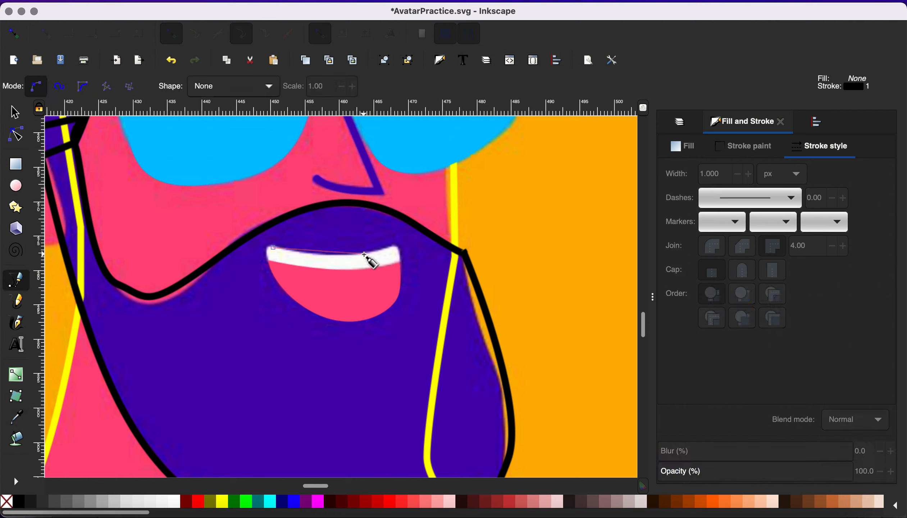
pyautogui.moveTo(377, 253); pyautogui.dragTo(387, 250)
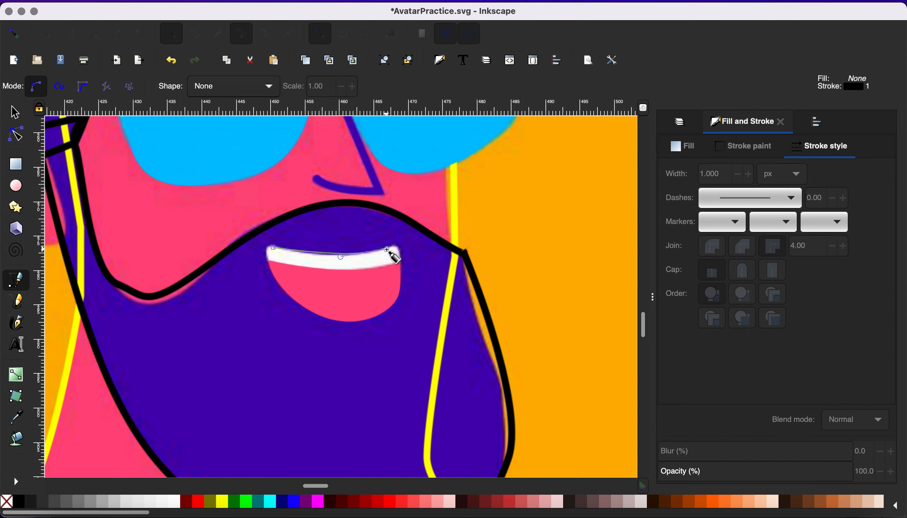
pyautogui.click(387, 250)
pyautogui.scroll(1, 404, 273)
pyautogui.scroll(2, 400, 271)
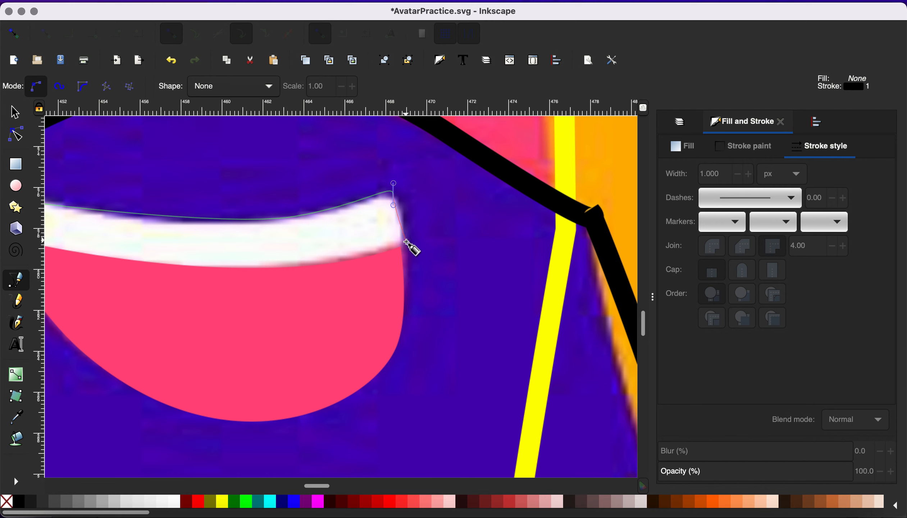
pyautogui.moveTo(404, 248); pyautogui.dragTo(399, 266)
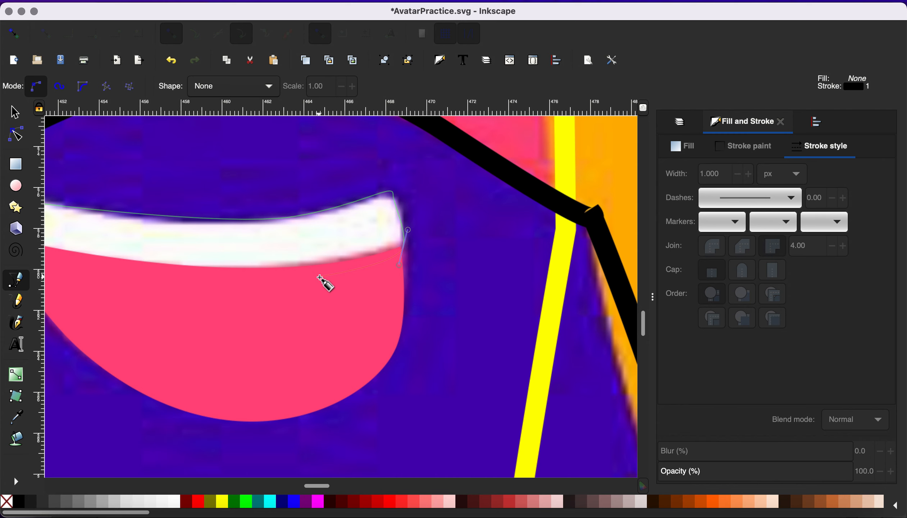
pyautogui.hscroll(-5, 256, 314)
pyautogui.scroll(1, 255, 314)
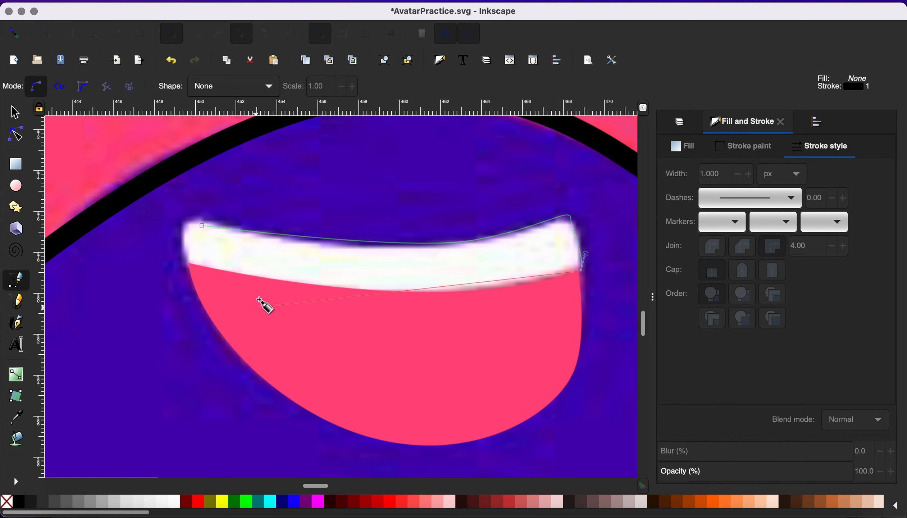
pyautogui.moveTo(191, 266); pyautogui.dragTo(1, 187)
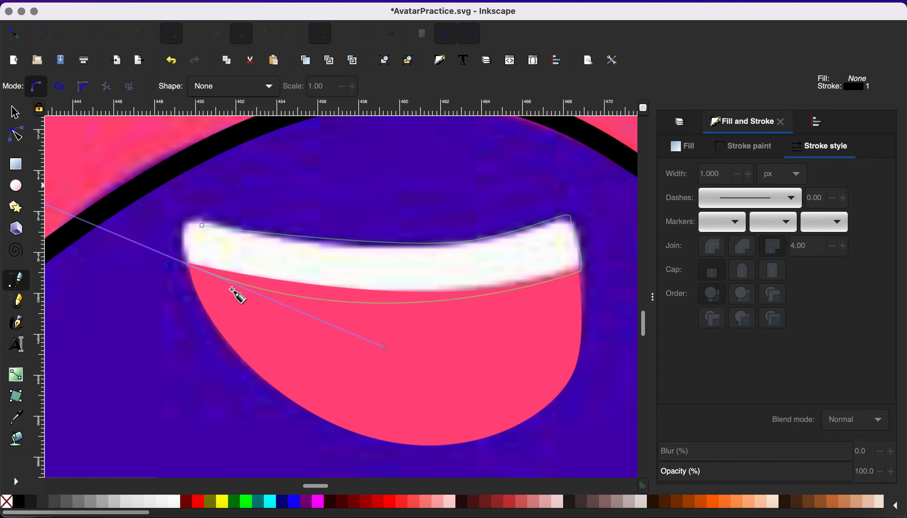
pyautogui.click(202, 225)
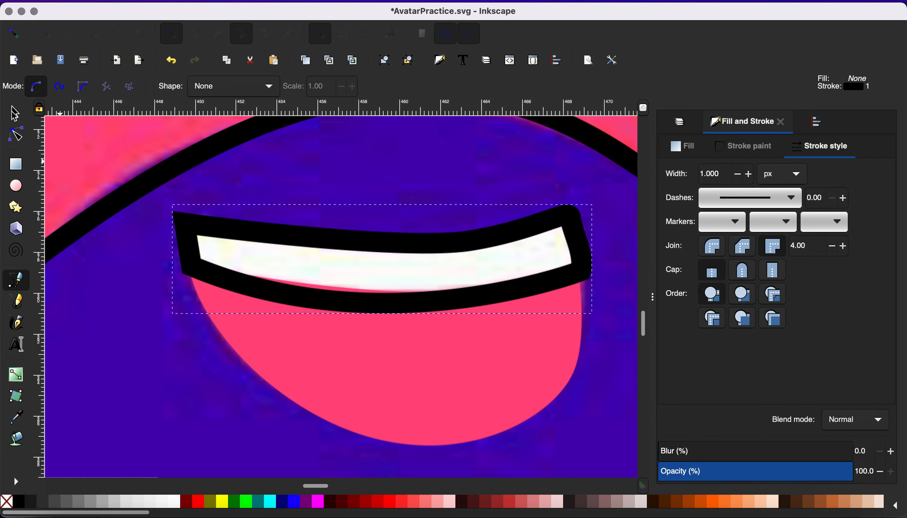
# Fill the teeth path with white and remove its stroke.
pyautogui.press('s')
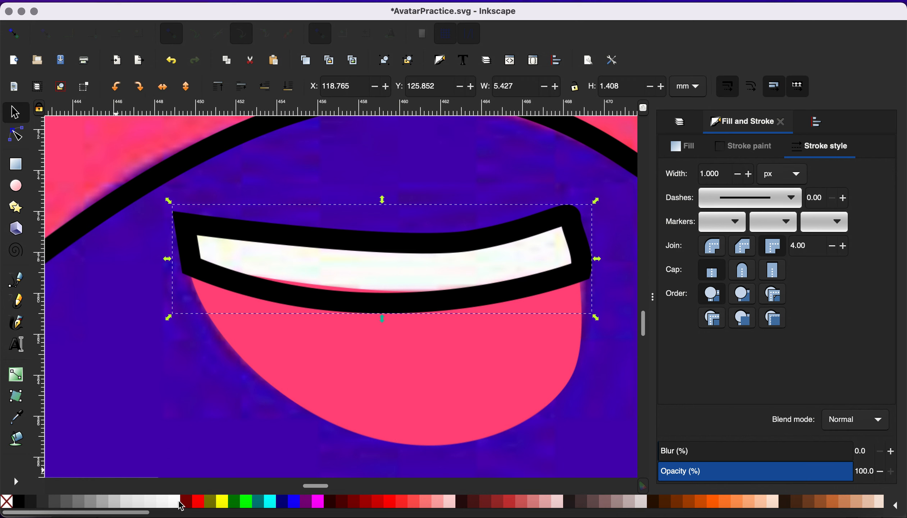
pyautogui.click(179, 501)
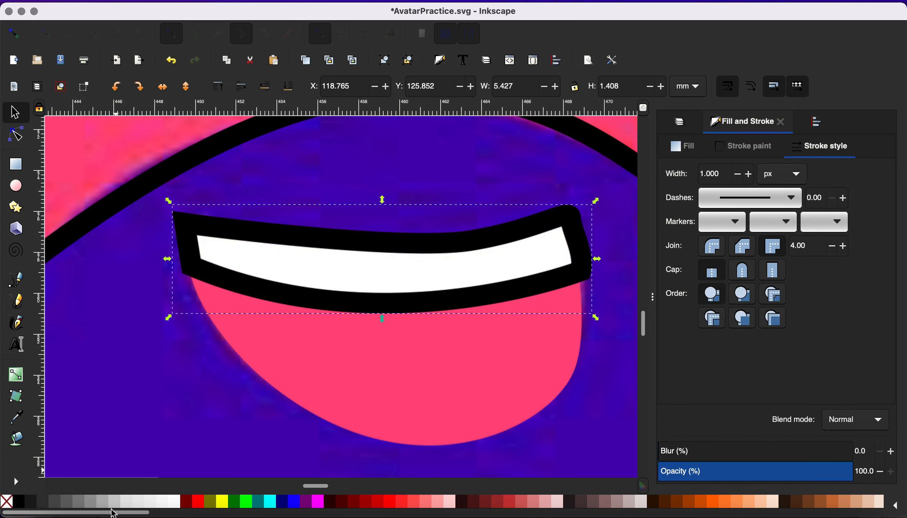
pyautogui.keyDown('shift'); pyautogui.click(5, 505); pyautogui.keyUp('shift')
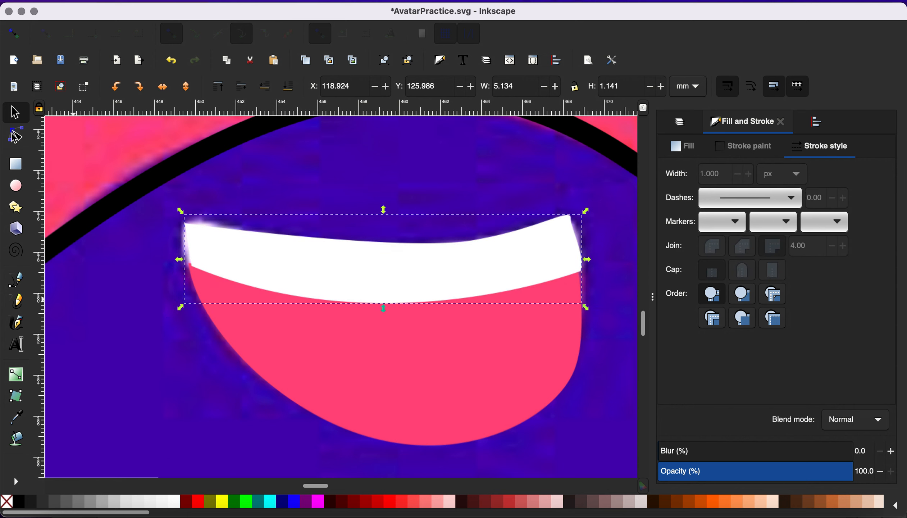
# Move the teeth path's lower-left node onto the upper-left corner of the pink mouth shape.
pyautogui.press('n')
pyautogui.keyDown('ctrl'); pyautogui.scroll(3, 166, 257); pyautogui.keyUp('ctrl')
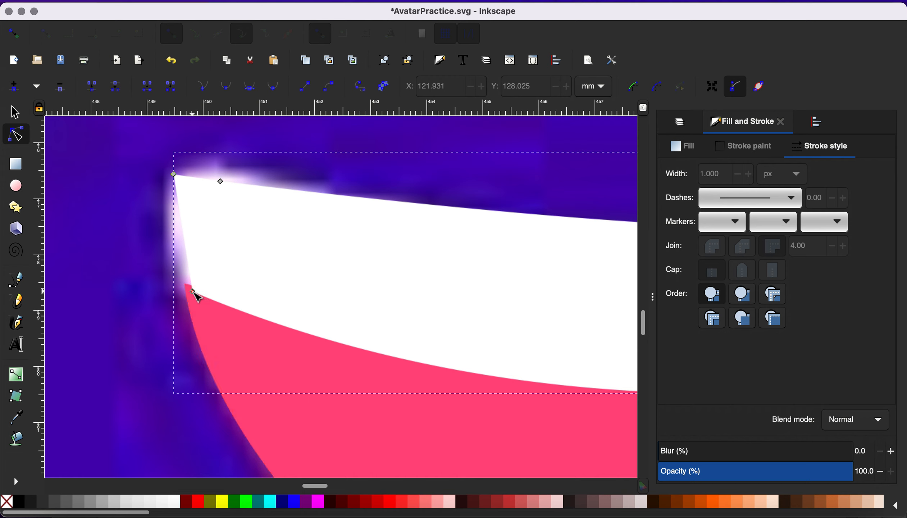
pyautogui.moveTo(191, 291); pyautogui.dragTo(185, 288)
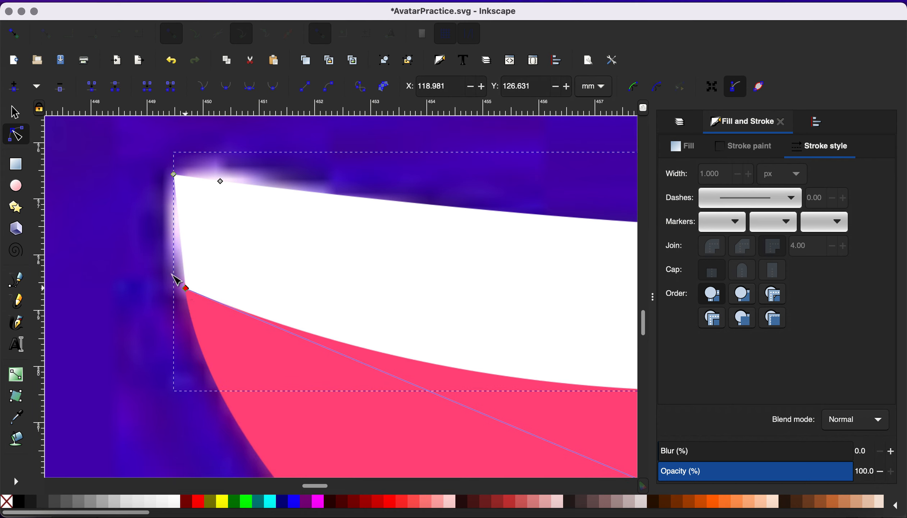
pyautogui.press('s')
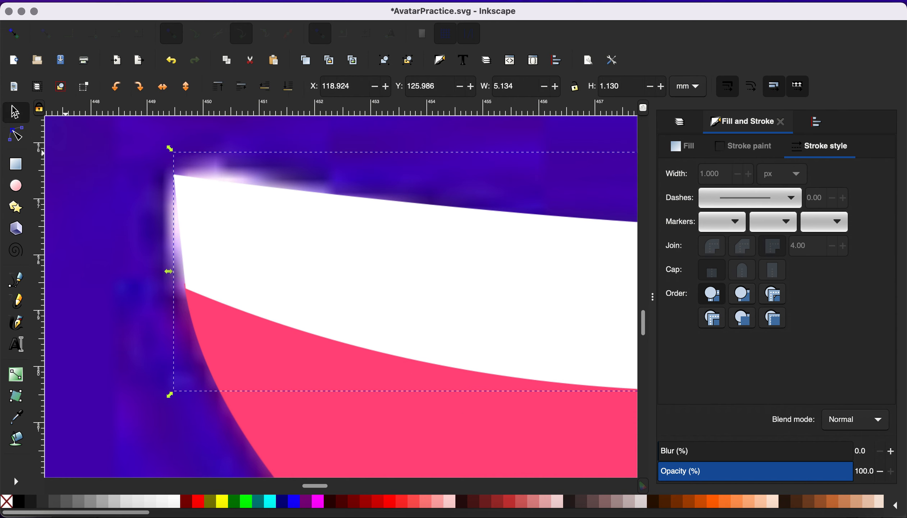
# Fill the beard and hair paths together with purple sampled from the reference hair, and remove their black strokes.
pyautogui.press('-')
pyautogui.press('-')
pyautogui.press('-')
pyautogui.press('-')
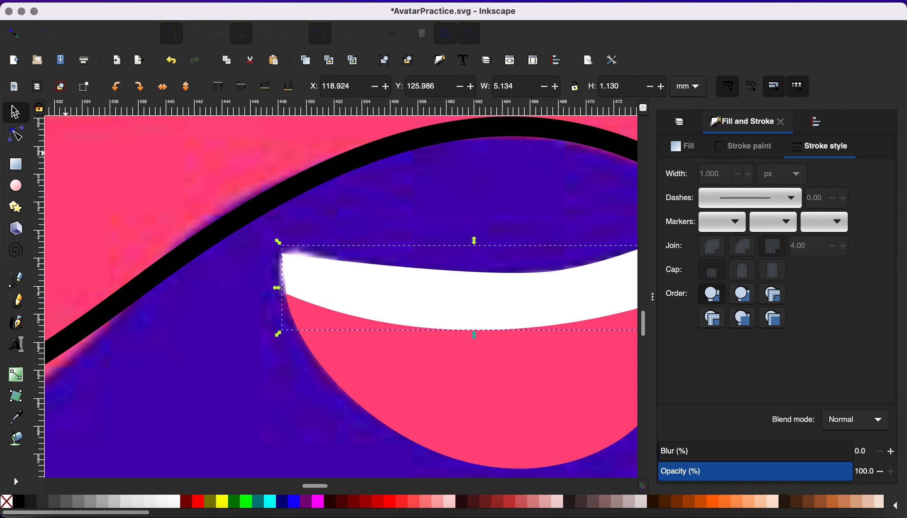
pyautogui.scroll(-10, 257, 252)
pyautogui.hscroll(4, 258, 252)
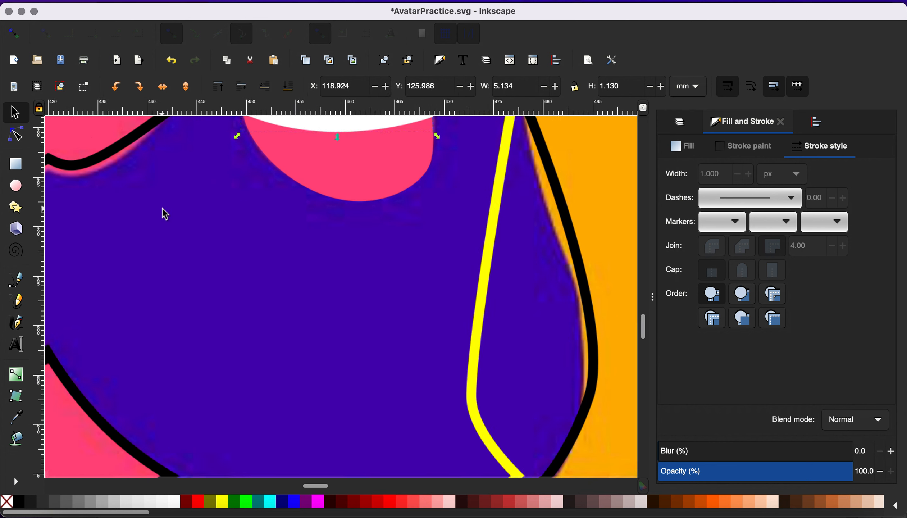
pyautogui.scroll(-5, 163, 209)
pyautogui.hscroll(5, 163, 209)
pyautogui.press('-')
pyautogui.press('-')
pyautogui.press('-')
pyautogui.press('-')
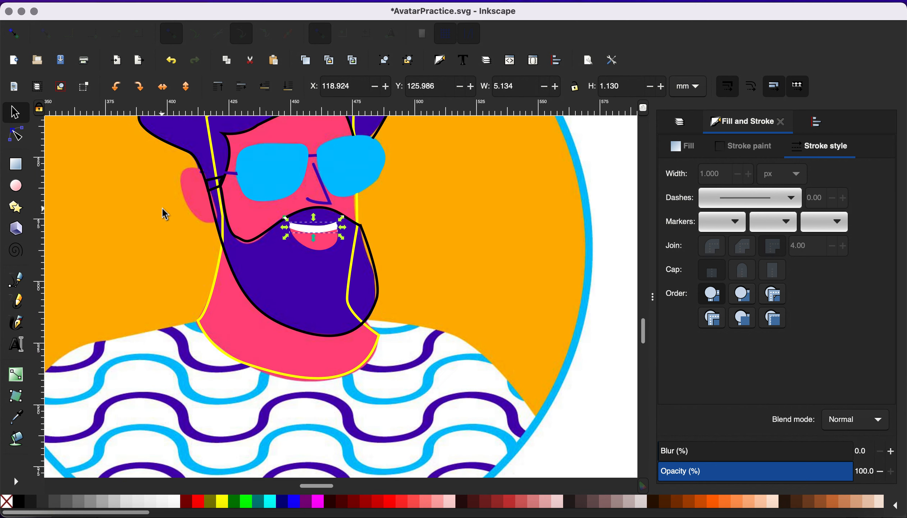
pyautogui.click(256, 244)
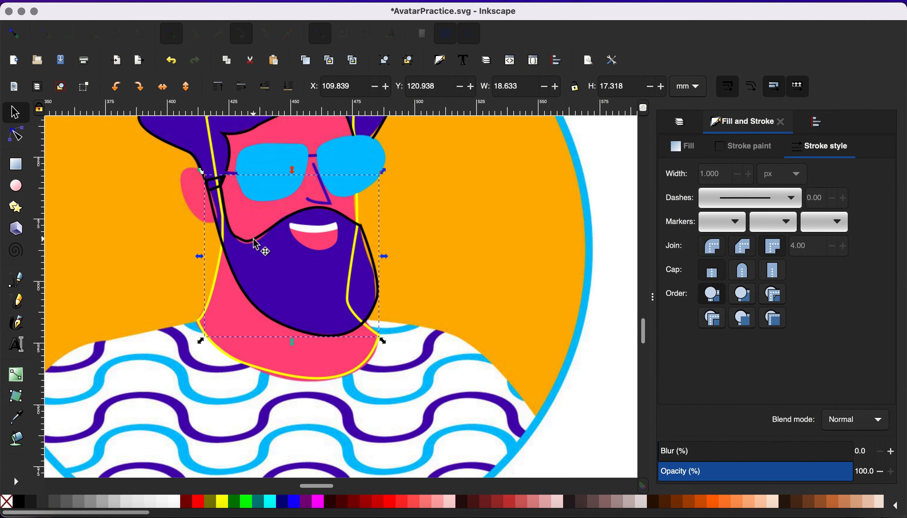
pyautogui.scroll(5, 256, 244)
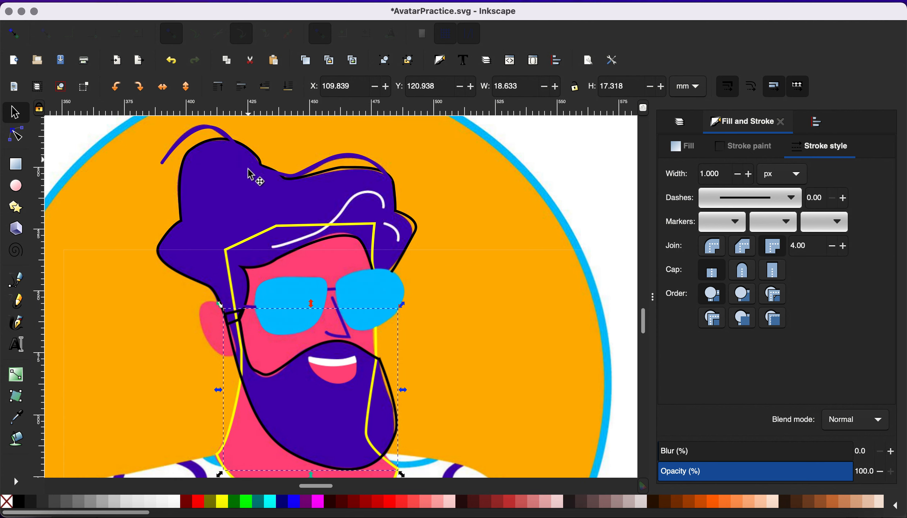
pyautogui.keyDown('shift'); pyautogui.click(256, 272); pyautogui.keyUp('shift')
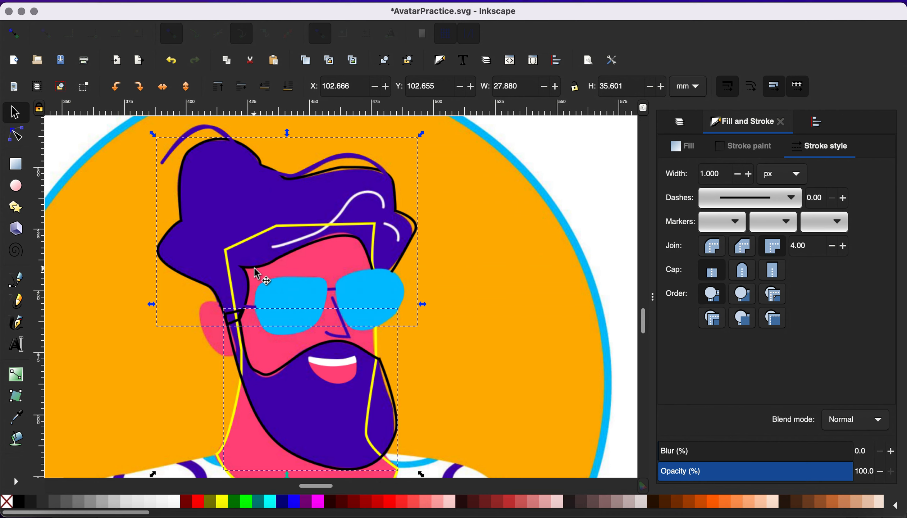
pyautogui.press('d')
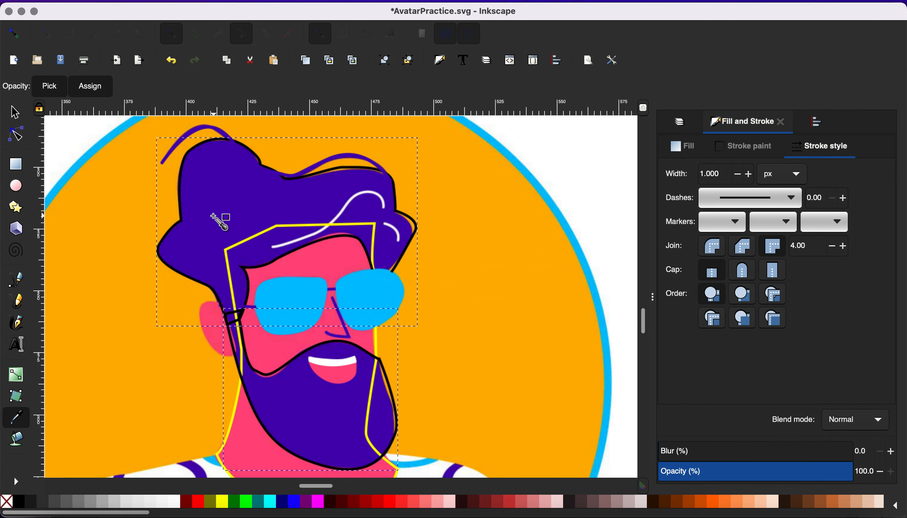
pyautogui.click(213, 217)
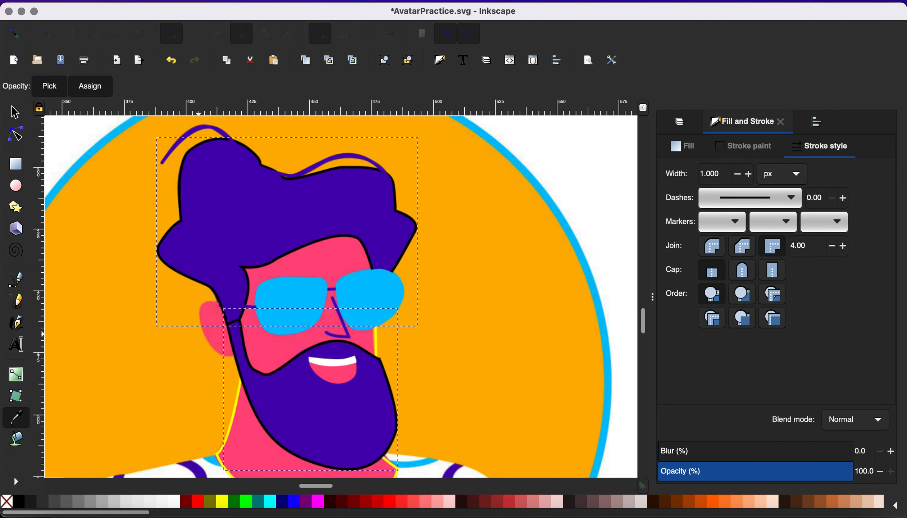
pyautogui.keyDown('shift'); pyautogui.click(8, 503); pyautogui.keyUp('shift')
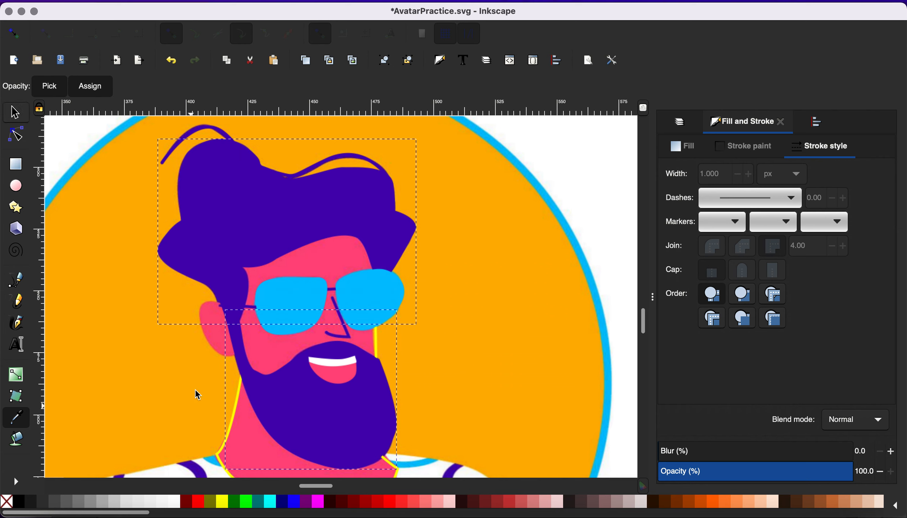
# Fill the yellow-outlined face and neck path with the sampled skin pink and remove its stroke.
pyautogui.press('s')
pyautogui.click(238, 418)
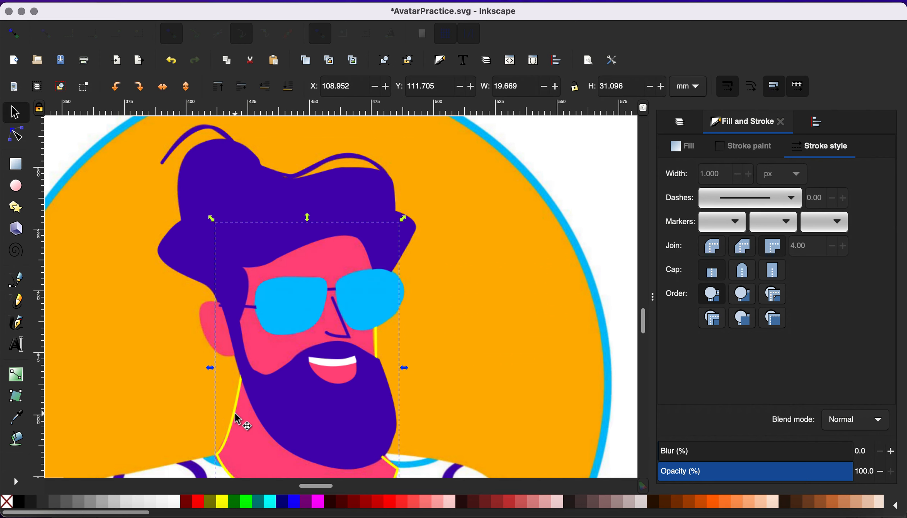
pyautogui.press('d')
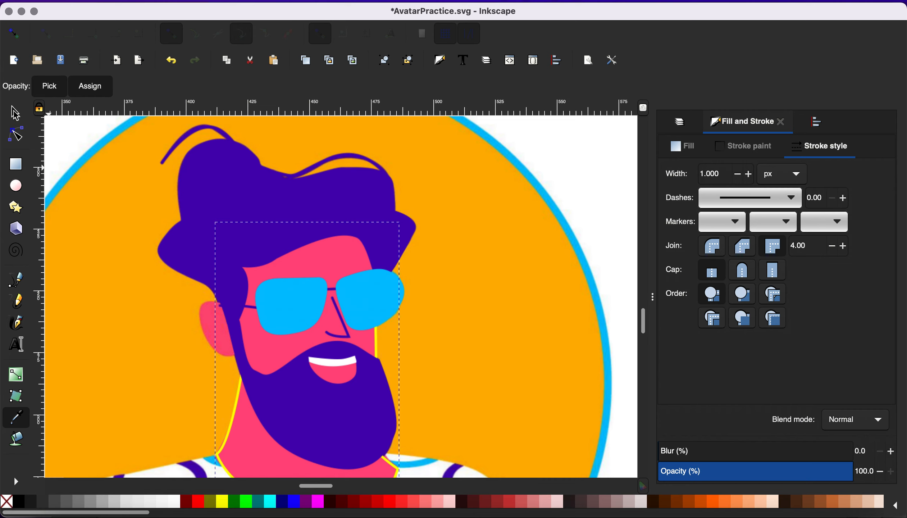
pyautogui.press('s')
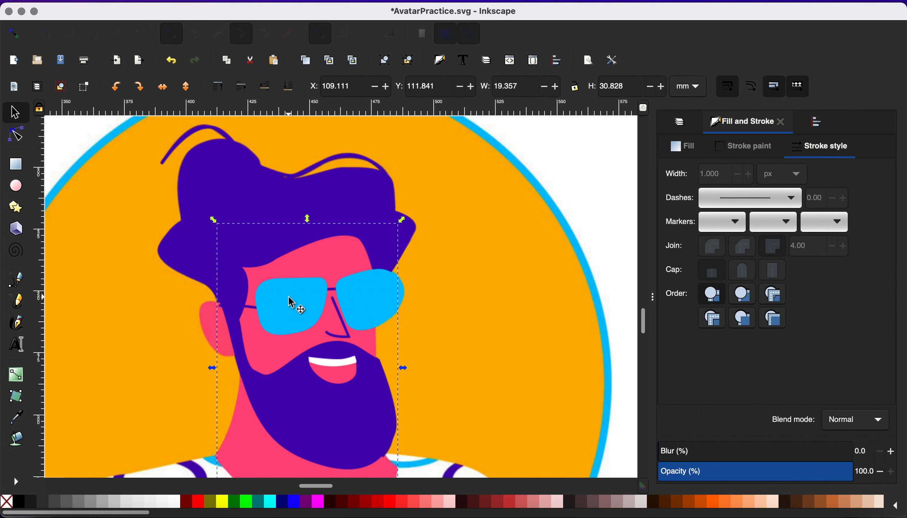
# Trace the ear beside the hair with a closed Pen path, curved outside and straight along the sideburn.
pyautogui.scroll(-4, 289, 297)
pyautogui.keyDown('ctrl'); pyautogui.scroll(2, 289, 296); pyautogui.keyUp('ctrl')
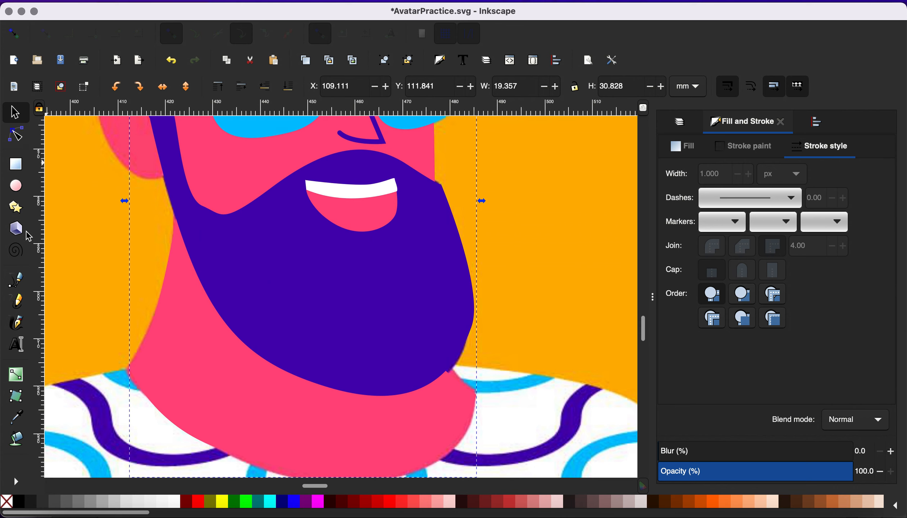
pyautogui.click(30, 287)
pyautogui.scroll(5, 166, 324)
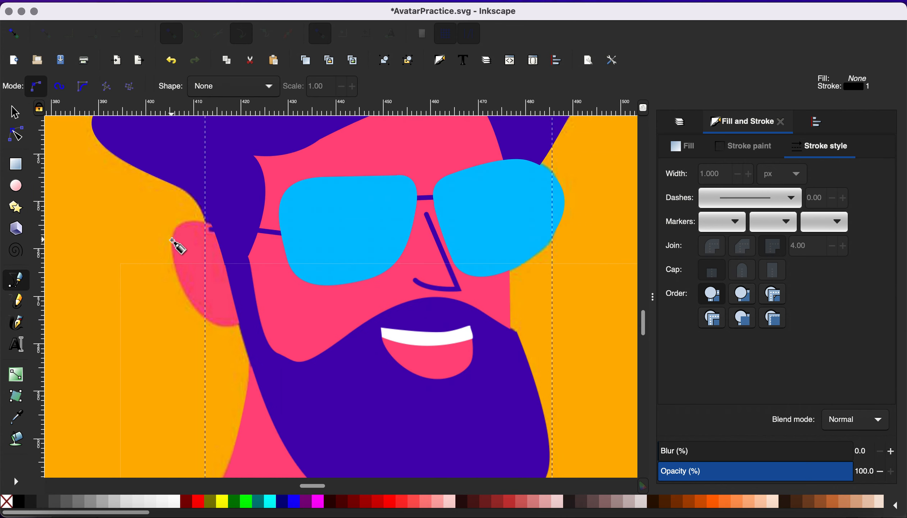
pyautogui.click(173, 240)
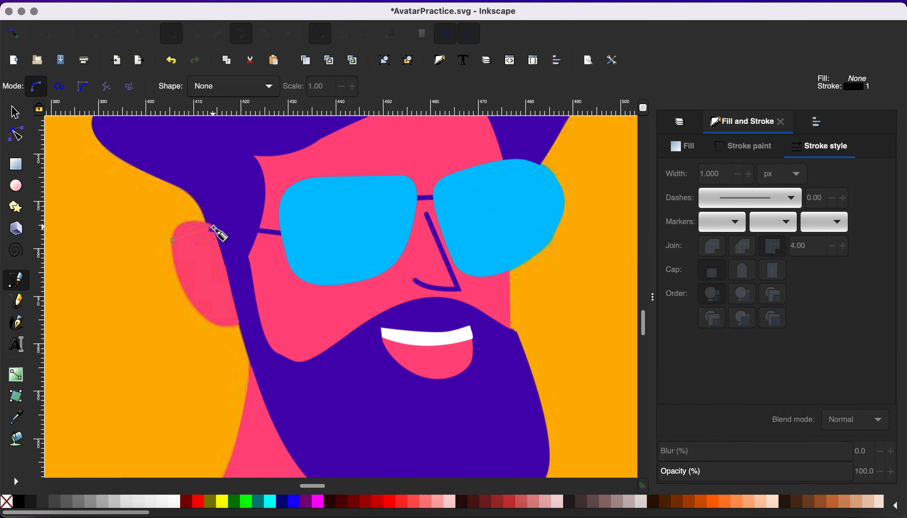
pyautogui.moveTo(214, 227); pyautogui.dragTo(246, 251)
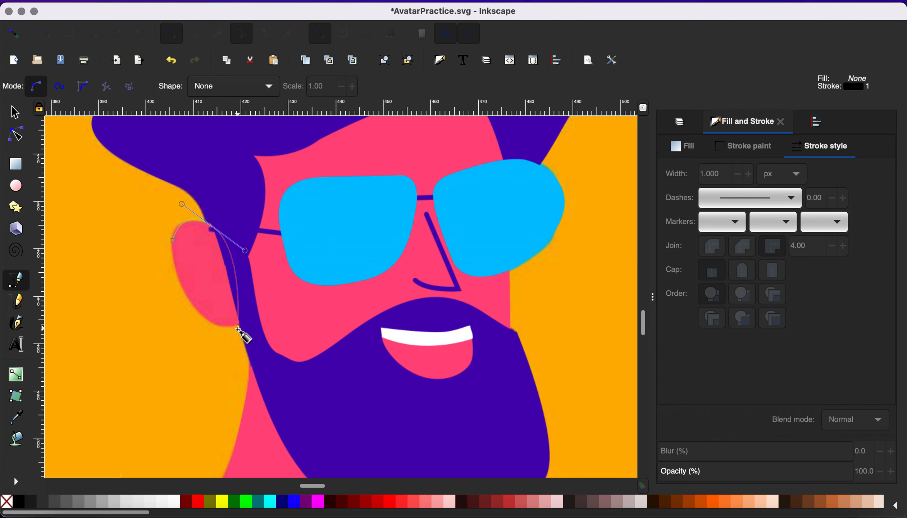
pyautogui.hotkey('shift', 'l')
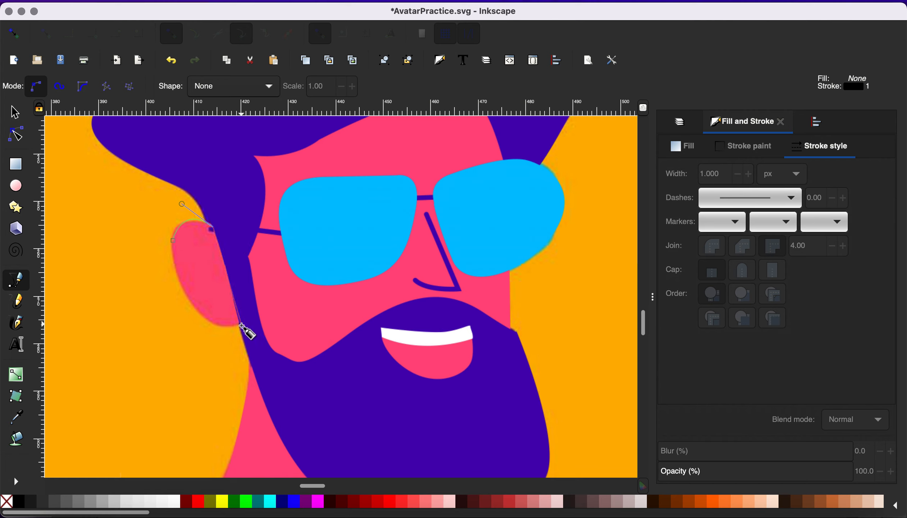
pyautogui.click(243, 325)
pyautogui.moveTo(189, 300); pyautogui.dragTo(173, 266)
pyautogui.click(173, 241)
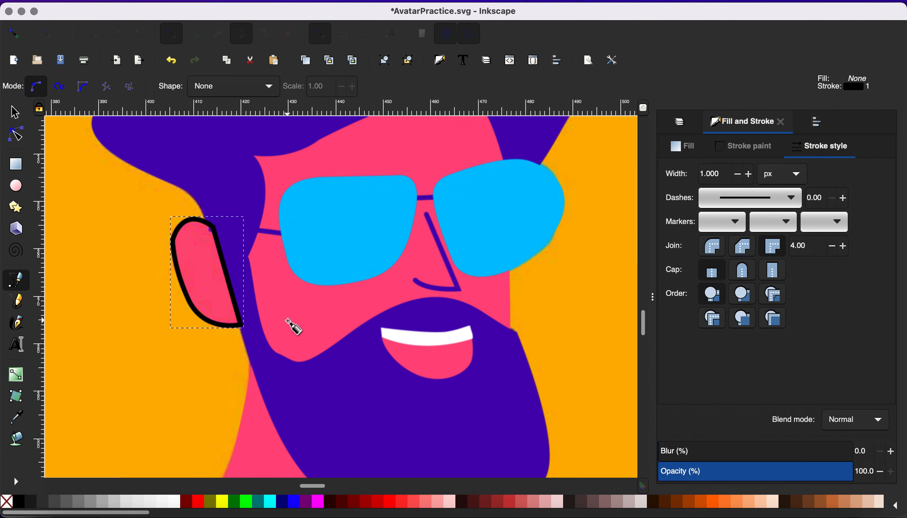
# Fill the ear path with the sampled skin pink and remove its black stroke.
pyautogui.press('d')
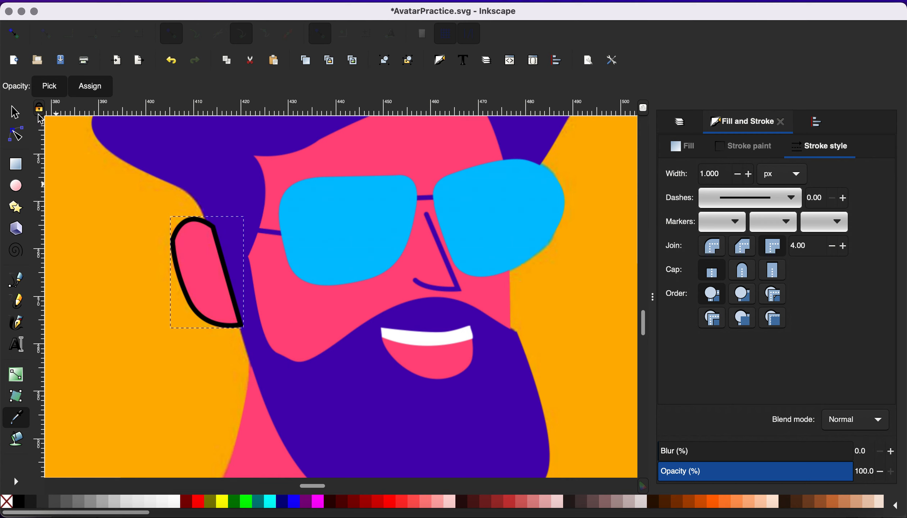
pyautogui.click(21, 113)
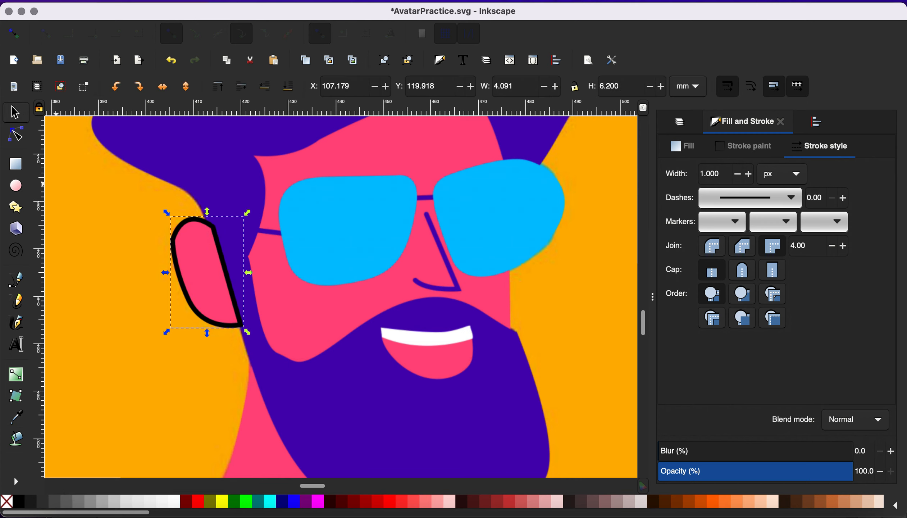
pyautogui.keyDown('shift'); pyautogui.click(11, 504); pyautogui.keyUp('shift')
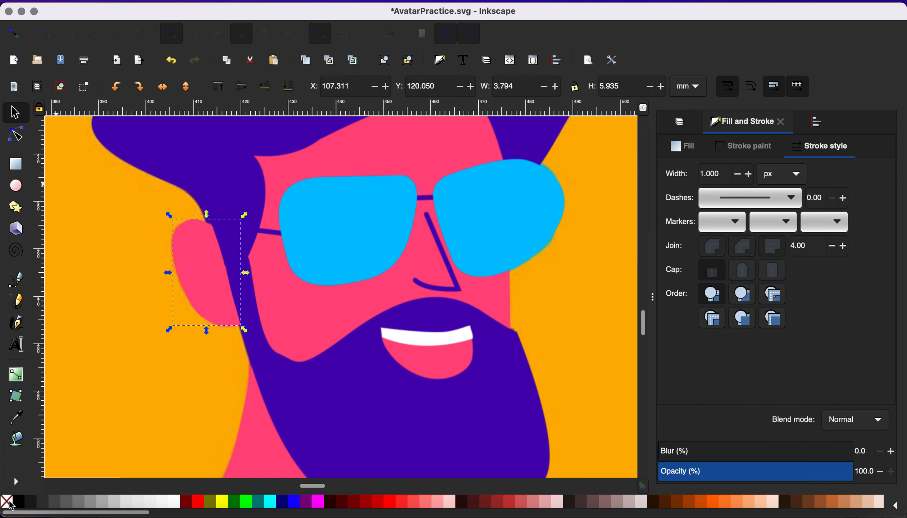
# Delete the blue wave lines and the red half-ellipse that lie below the avatars.
pyautogui.keyDown('ctrl'); pyautogui.scroll(-3, 339, 447); pyautogui.keyUp('ctrl')
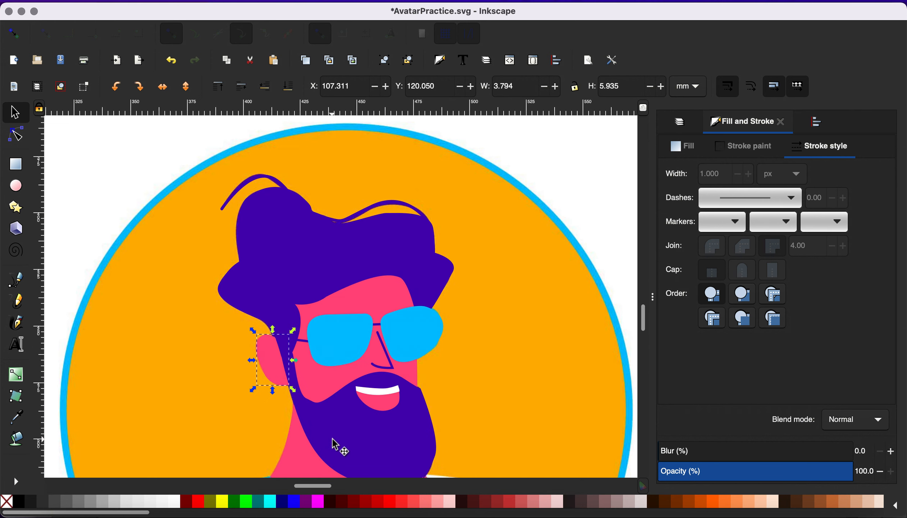
pyautogui.keyDown('ctrl'); pyautogui.scroll(1, 338, 447); pyautogui.keyUp('ctrl')
pyautogui.scroll(-5, 338, 447)
pyautogui.scroll(-1, 333, 439)
pyautogui.hscroll(-2, 333, 440)
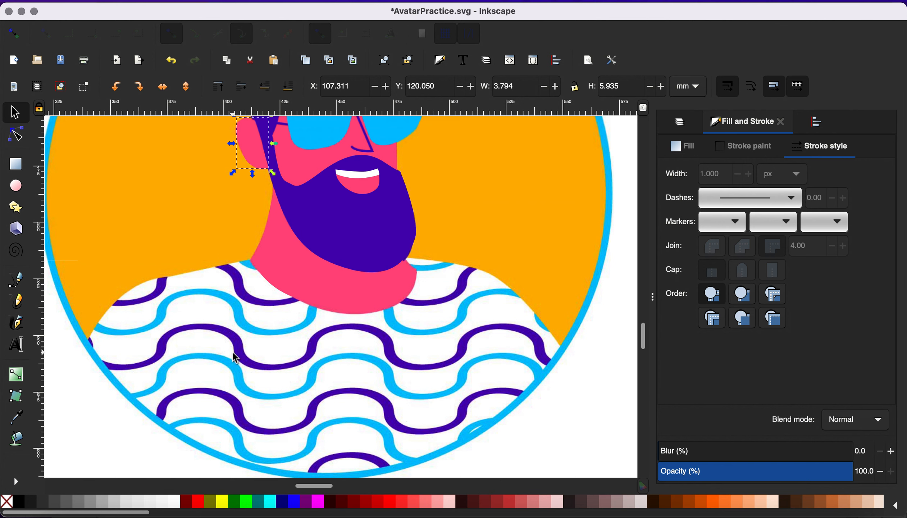
pyautogui.scroll(3, 235, 357)
pyautogui.keyDown('ctrl'); pyautogui.scroll(-2, 333, 403); pyautogui.keyUp('ctrl')
pyautogui.scroll(-6, 335, 409)
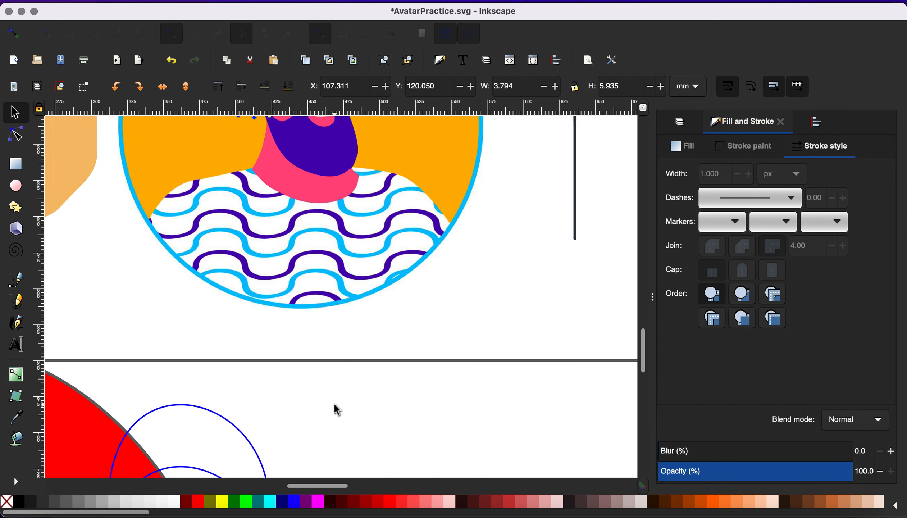
pyautogui.scroll(3, 335, 409)
pyautogui.keyDown('ctrl'); pyautogui.scroll(-1, 318, 409); pyautogui.keyUp('ctrl')
pyautogui.scroll(-1, 321, 410)
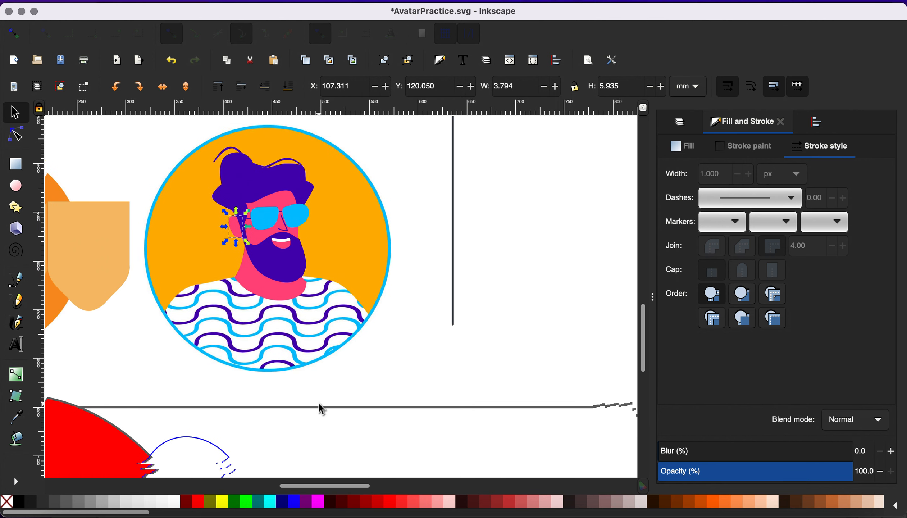
pyautogui.scroll(-4, 321, 410)
pyautogui.keyDown('ctrl'); pyautogui.scroll(-1, 319, 409); pyautogui.keyUp('ctrl')
pyautogui.keyDown('ctrl'); pyautogui.scroll(-2, 318, 409); pyautogui.keyUp('ctrl')
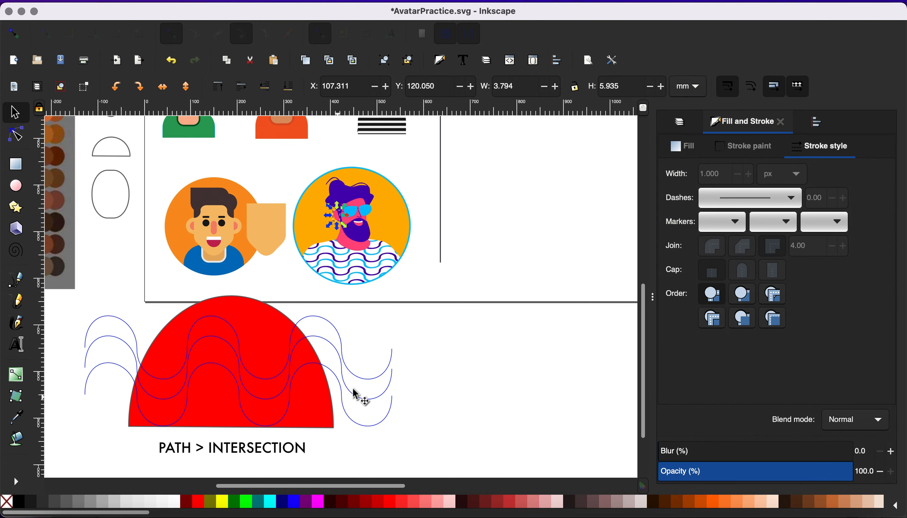
pyautogui.moveTo(74, 317); pyautogui.dragTo(426, 435)
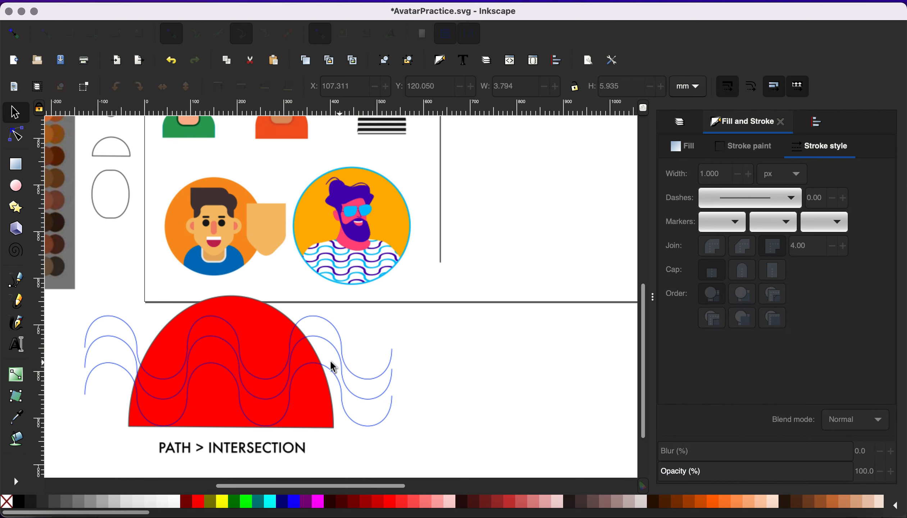
pyautogui.click(301, 321)
pyautogui.press('Delete')
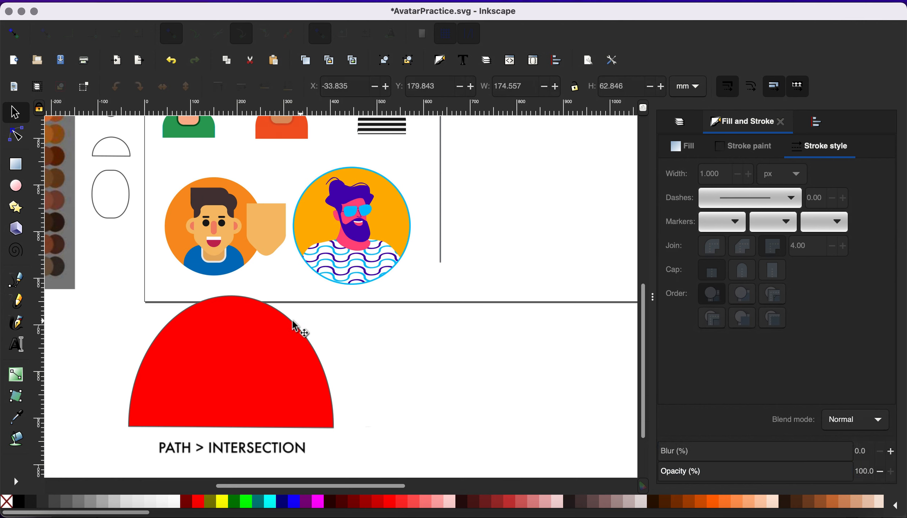
pyautogui.click(274, 330)
pyautogui.press('Delete')
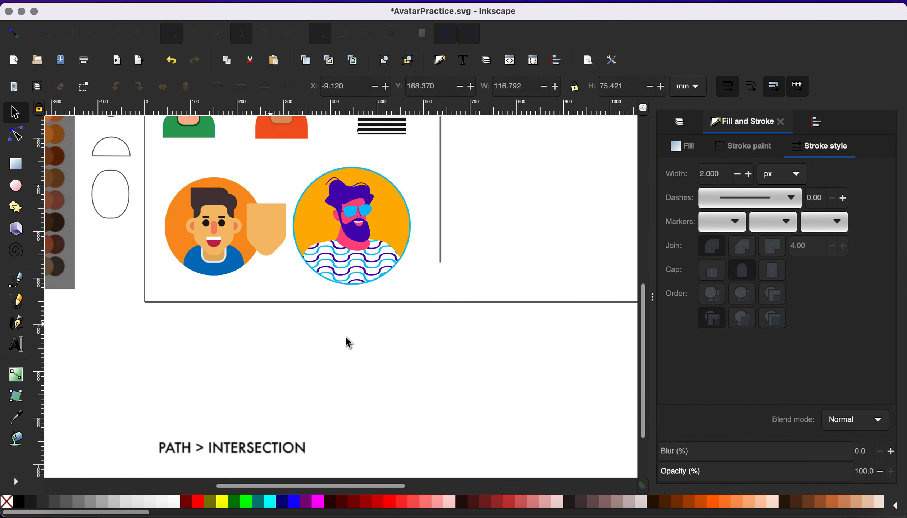
# Draw an upright ellipse below the bearded avatar and scale it down to about 5.5 by 12.8 mm.
pyautogui.keyDown('ctrl'); pyautogui.scroll(3, 345, 336); pyautogui.keyUp('ctrl')
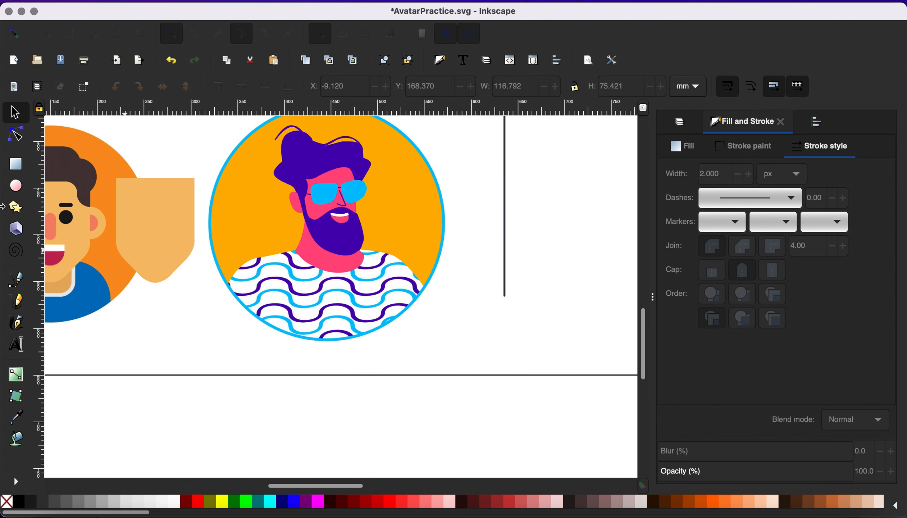
pyautogui.click(16, 191)
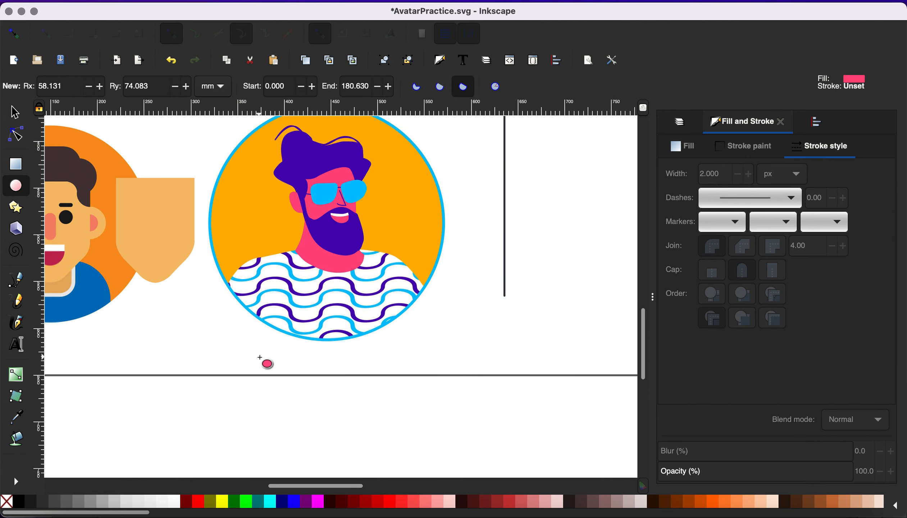
pyautogui.moveTo(263, 360); pyautogui.dragTo(220, 414)
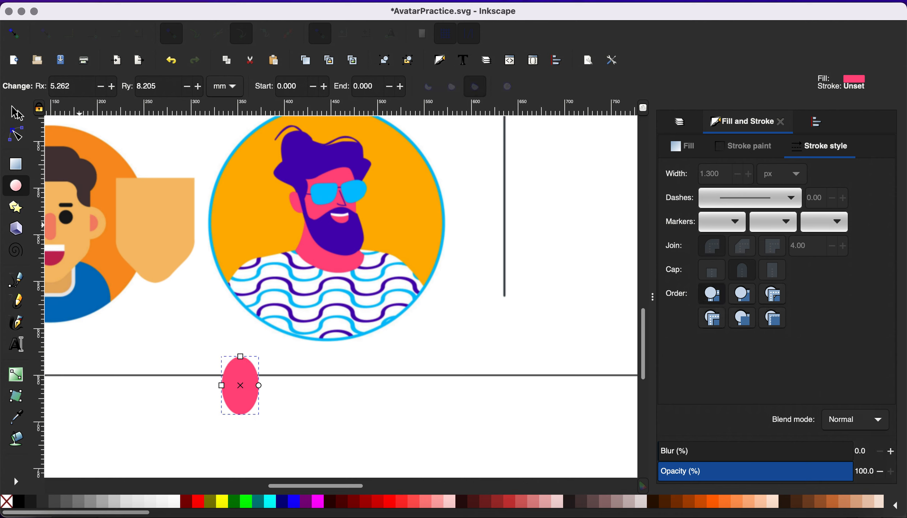
pyautogui.press('s')
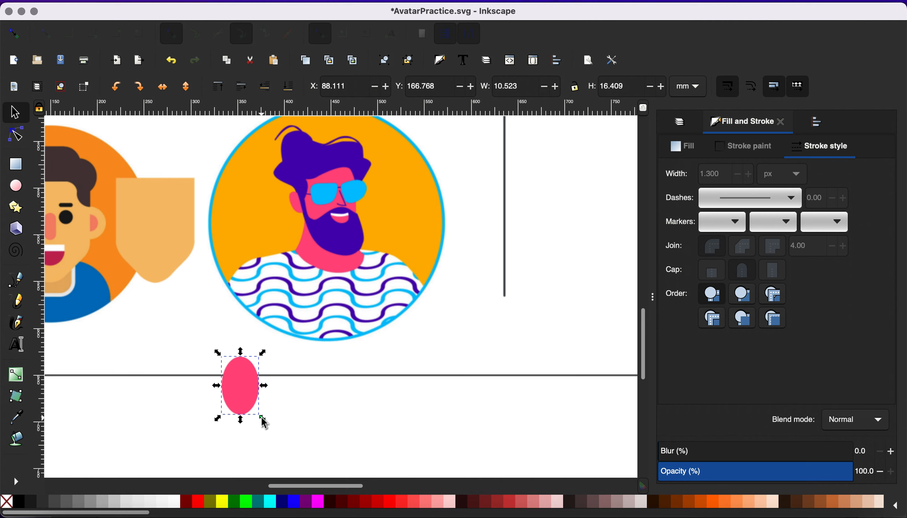
pyautogui.moveTo(263, 419); pyautogui.dragTo(246, 407)
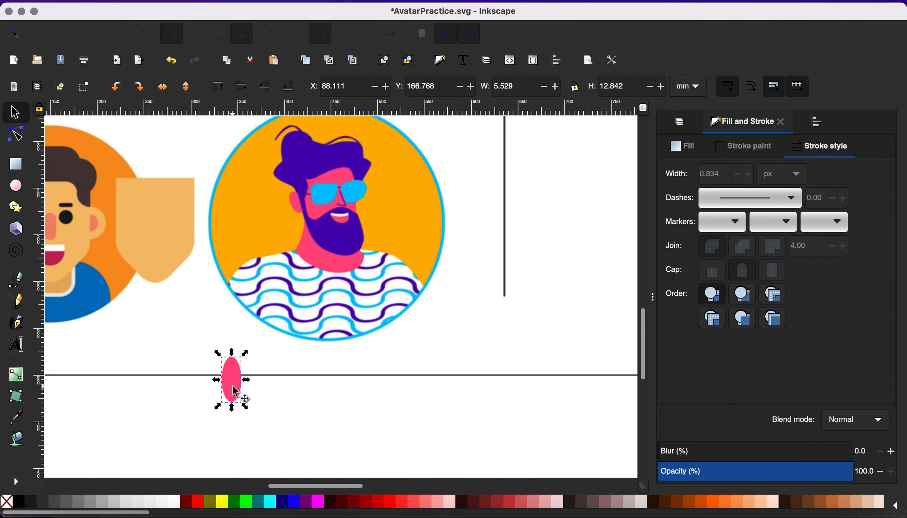
# Rotate the small pink ellipse clockwise to a diagonal slant and shrink it further.
pyautogui.click(235, 391)
pyautogui.moveTo(251, 358)
pyautogui.mouseDown()
pyautogui.moveTo(259, 377)
pyautogui.moveTo(242, 366)
pyautogui.mouseUp()
pyautogui.click(241, 370)
# Fill the small slanted ellipse with the shirt's sampled light blue, and place a duplicate beside it filled with the sampled purple.
pyautogui.press('d')
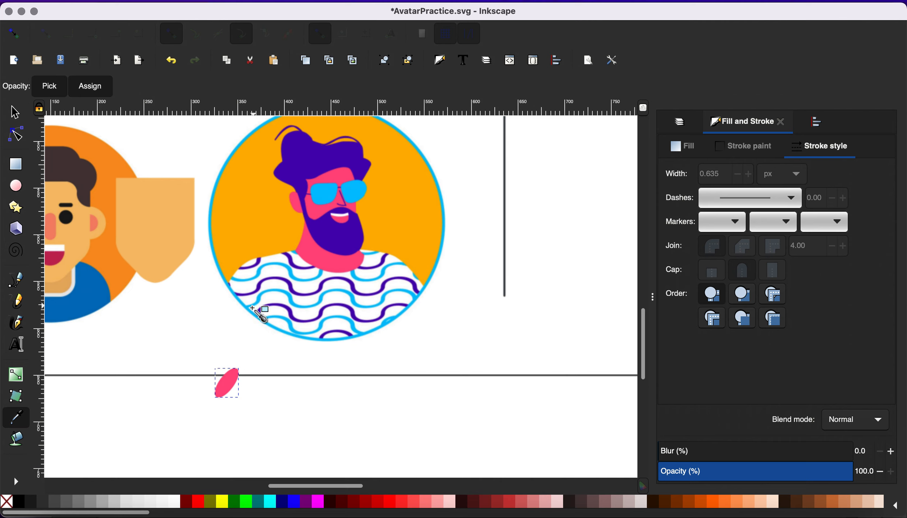
pyautogui.click(252, 306)
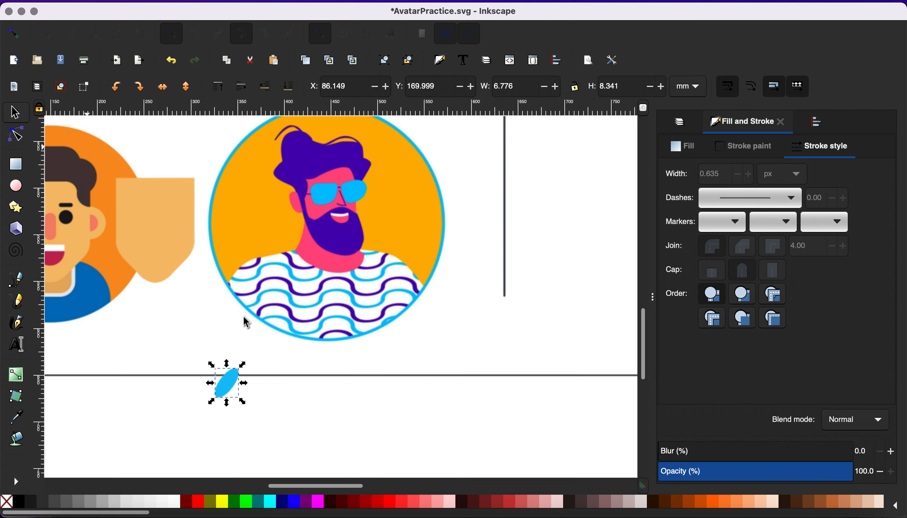
pyautogui.scroll(2, 244, 316)
pyautogui.scroll(-5, 243, 316)
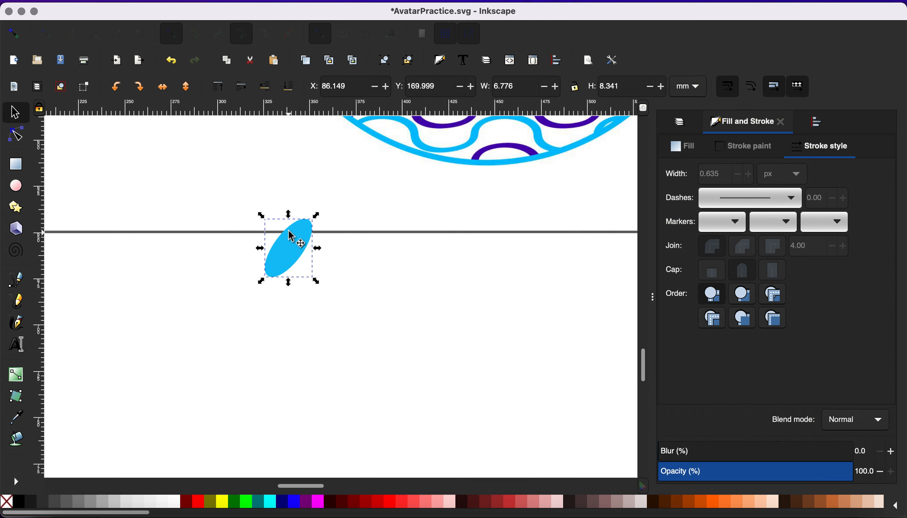
pyautogui.hotkey('ctrl', 'd')
pyautogui.moveTo(308, 257); pyautogui.dragTo(364, 238)
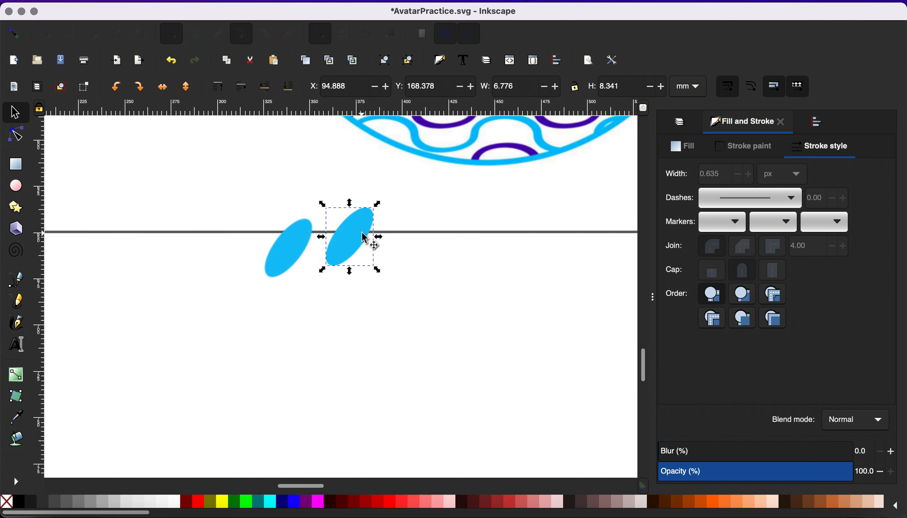
pyautogui.press('d')
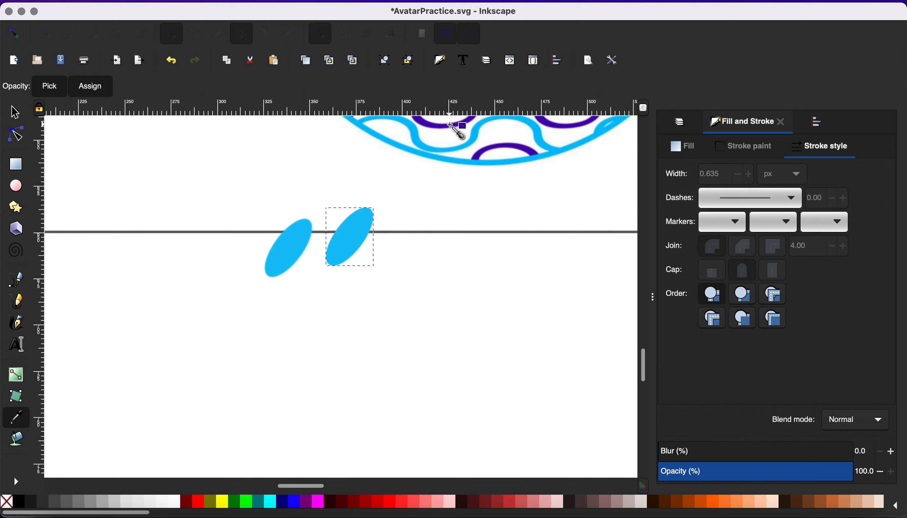
pyautogui.click(450, 125)
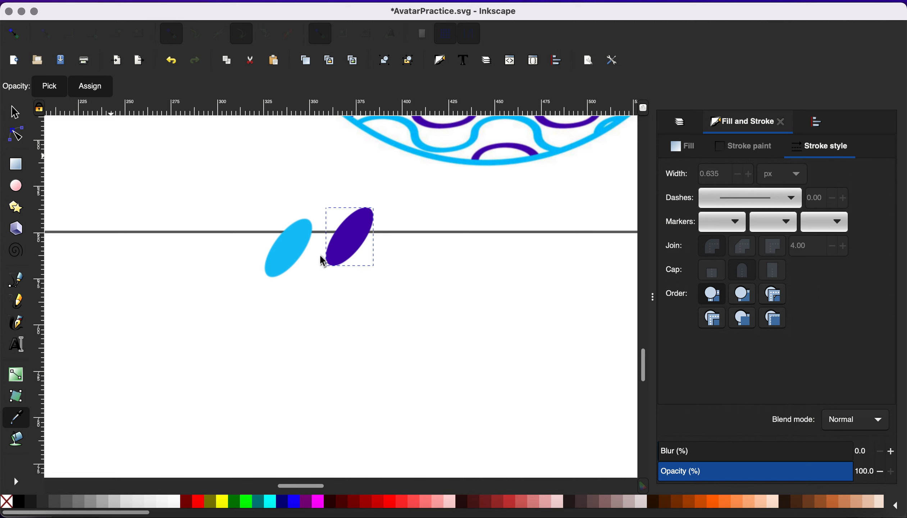
# Duplicate the blue and purple ellipse pair below the first and swap the copies' positions so the colors alternate.
pyautogui.press('s')
pyautogui.keyDown('shift'); pyautogui.click(302, 246); pyautogui.keyUp('shift')
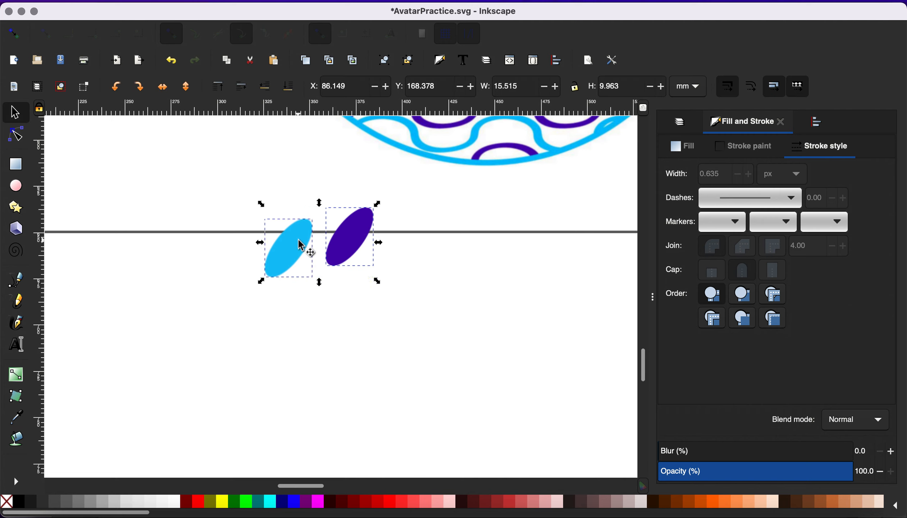
pyautogui.press('super+d')
pyautogui.moveTo(298, 240); pyautogui.dragTo(335, 328)
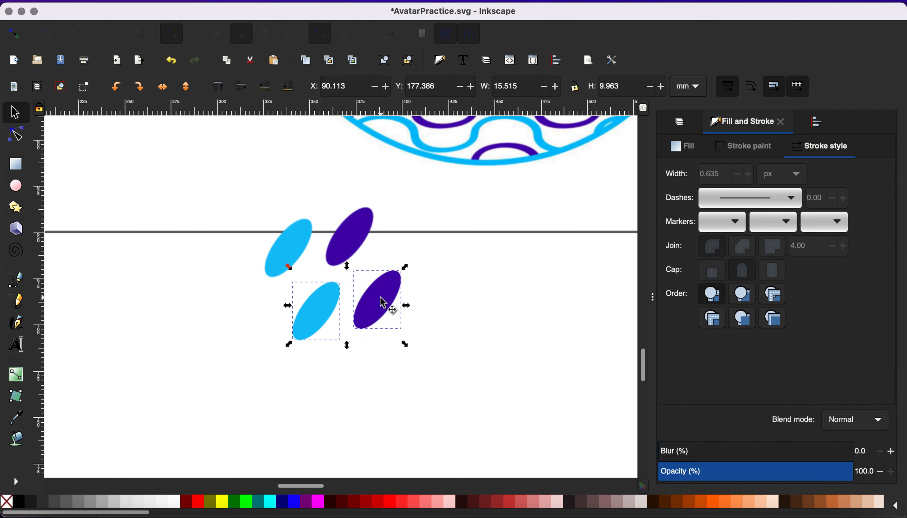
pyautogui.click(389, 312)
pyautogui.click(383, 379)
pyautogui.moveTo(381, 307); pyautogui.dragTo(387, 283)
pyautogui.click(315, 316)
# Duplicate the group of four ellipses and place the copy directly below, shifted slightly left.
pyautogui.moveTo(242, 163); pyautogui.dragTo(439, 354)
pyautogui.hotkey('ctrl', 'd')
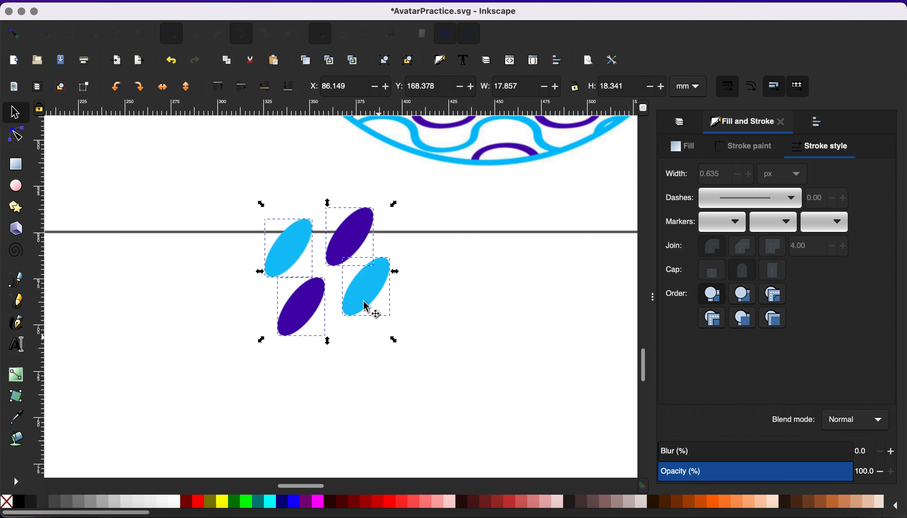
pyautogui.moveTo(370, 310); pyautogui.dragTo(339, 432)
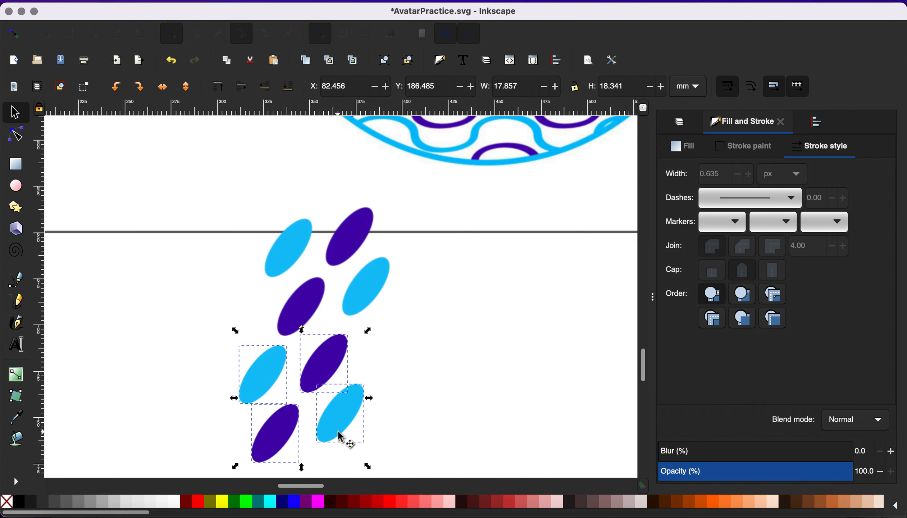
# Select all eight ellipses and place three copies of the block to the right, each slightly higher, as a slanted row.
pyautogui.keyDown('ctrl'); pyautogui.scroll(-1, 340, 438); pyautogui.keyUp('ctrl')
pyautogui.moveTo(286, 269); pyautogui.dragTo(399, 475)
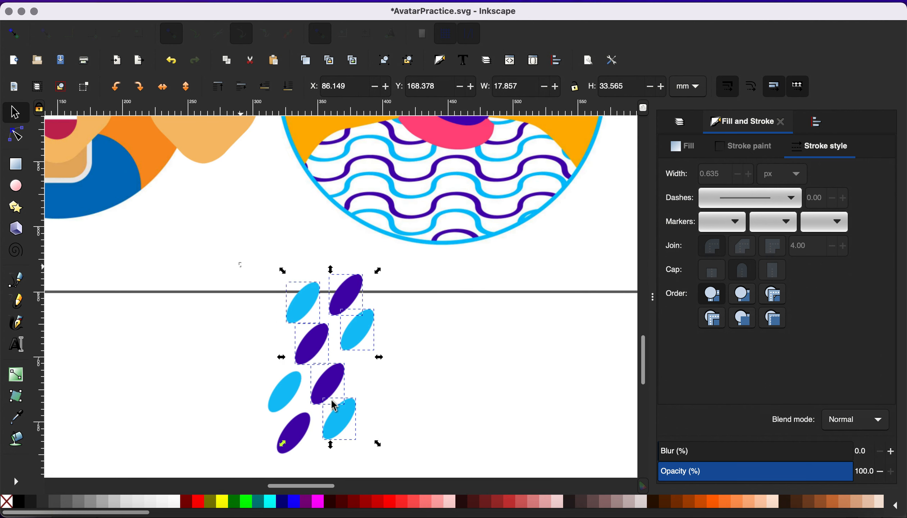
pyautogui.moveTo(419, 477); pyautogui.dragTo(416, 479)
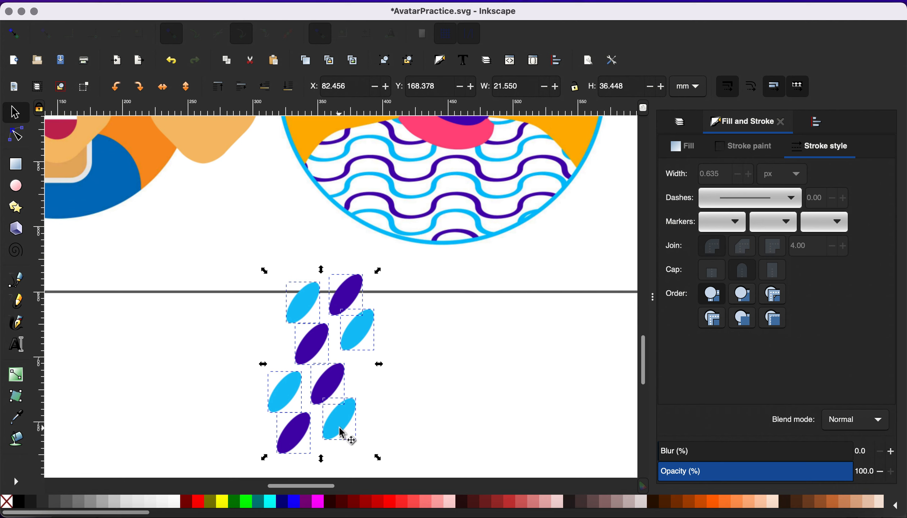
pyautogui.moveTo(342, 432); pyautogui.dragTo(603, 362)
pyautogui.scroll(-5, 371, 321)
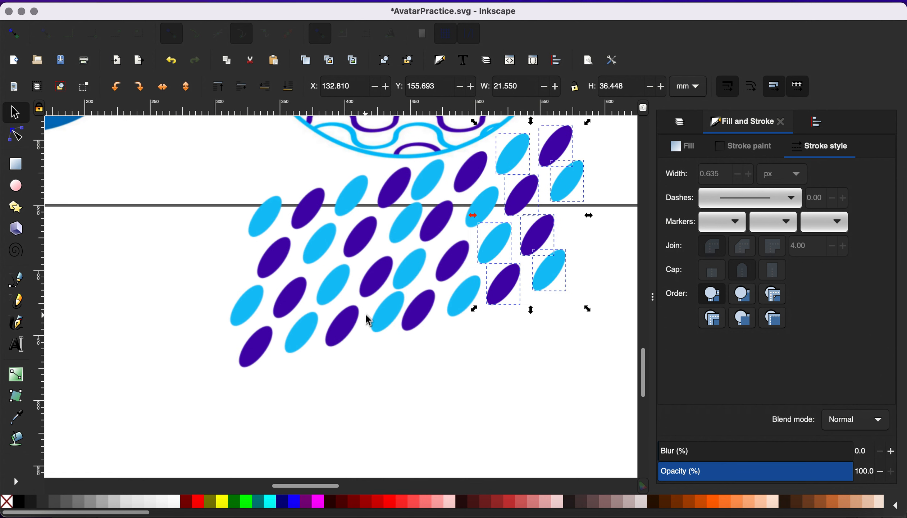
# Add three more copies of the eight-ellipse block beneath the first row to extend the pattern downward.
pyautogui.scroll(-1, 366, 322)
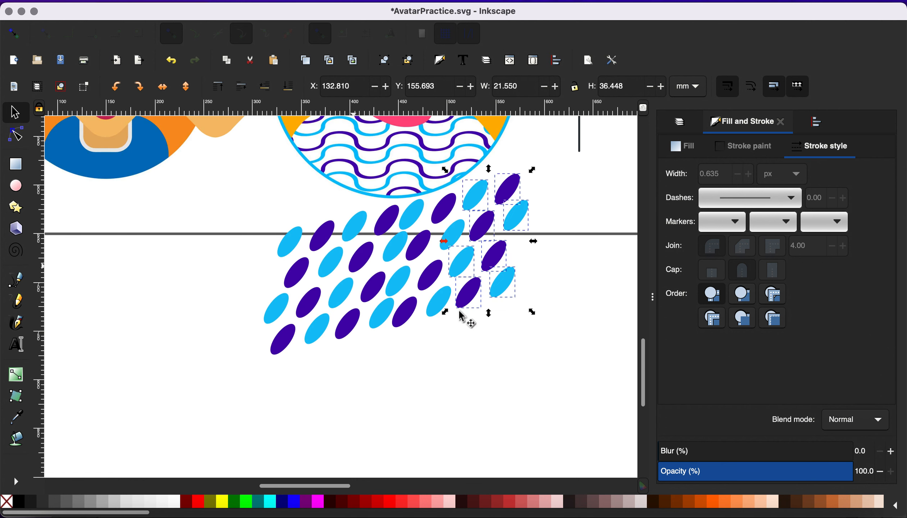
pyautogui.moveTo(473, 300); pyautogui.dragTo(432, 456)
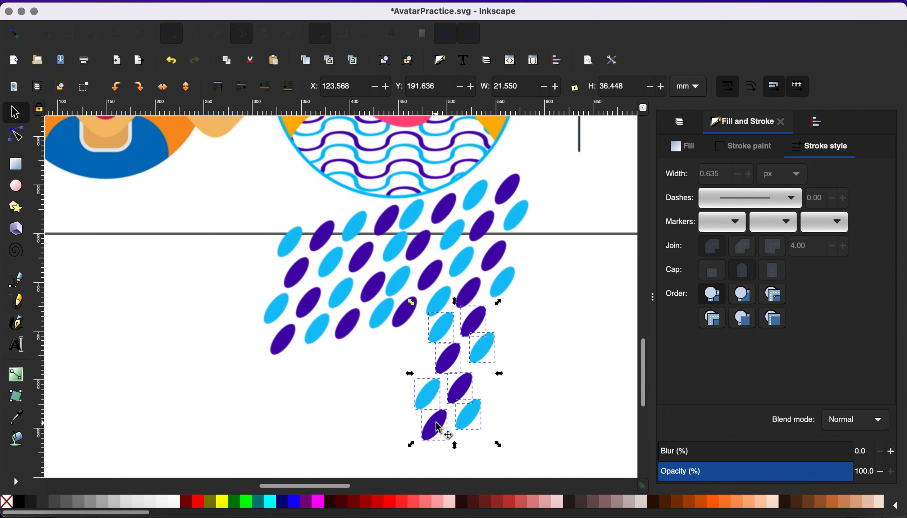
pyautogui.moveTo(437, 423); pyautogui.dragTo(277, 453)
pyautogui.hotkey('ctrl', 's')
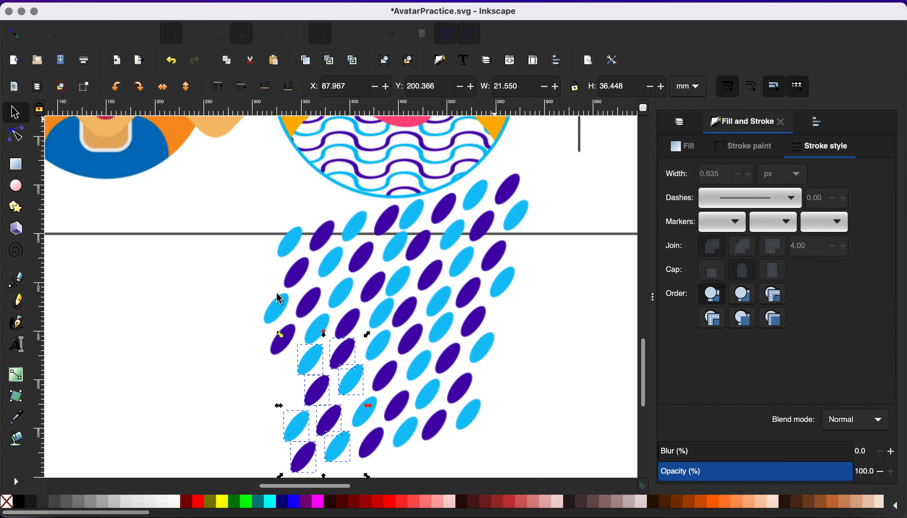
# Try to merge the full set of ellipses into one shape with Union, and undo it.
pyautogui.scroll(-2, 266, 263)
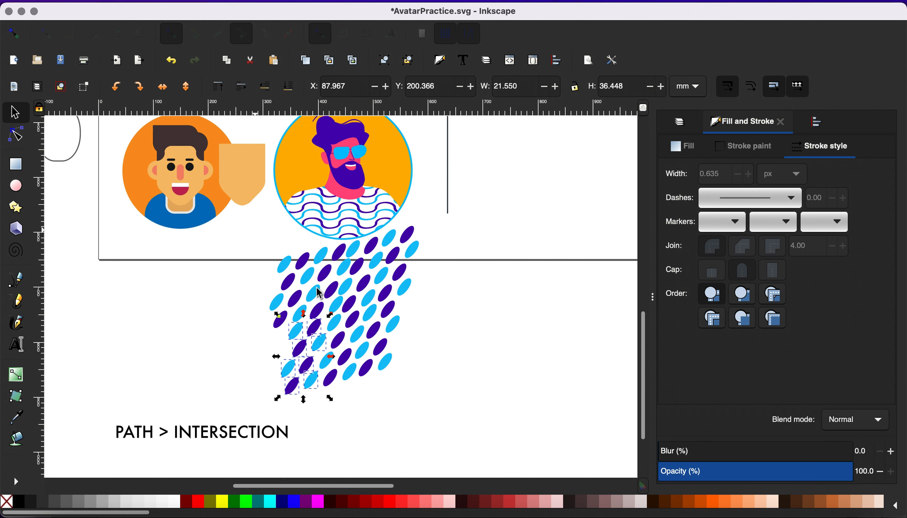
pyautogui.moveTo(253, 227); pyautogui.dragTo(465, 406)
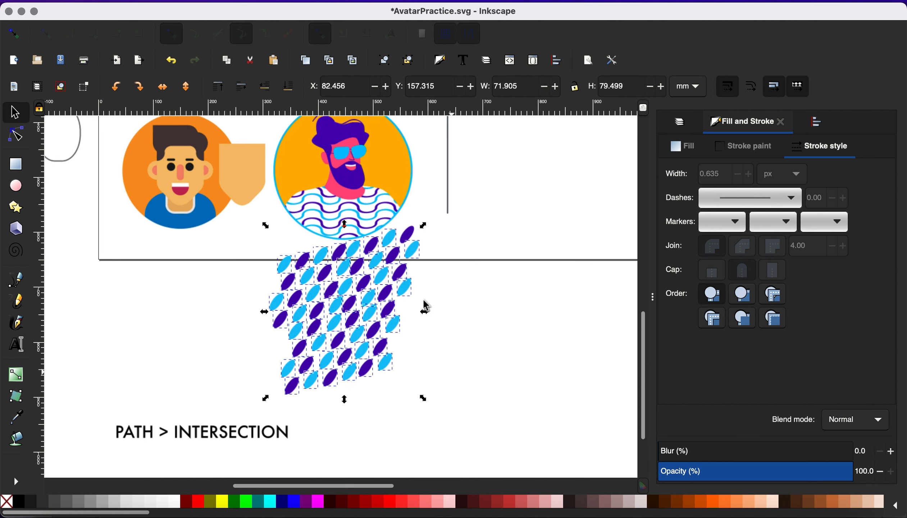
pyautogui.keyDown('shift'); pyautogui.click(413, 237); pyautogui.keyUp('shift')
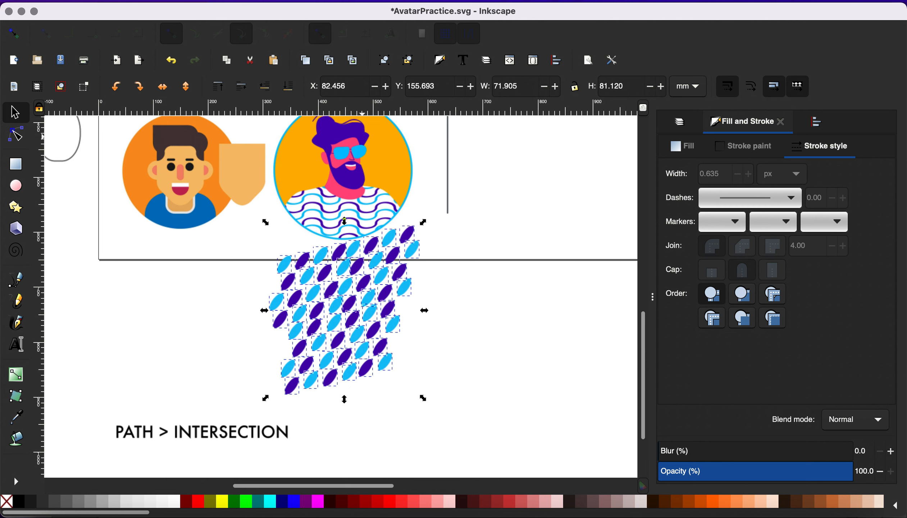
pyautogui.click(249, 1)
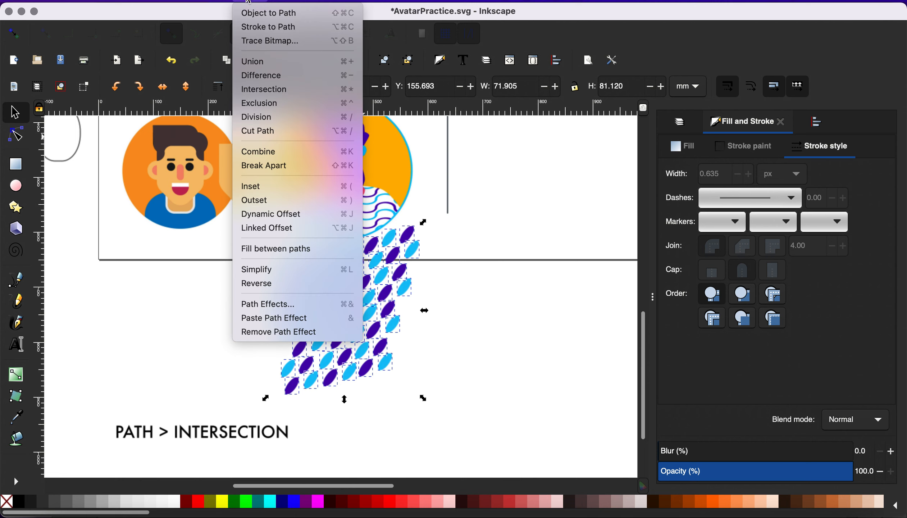
pyautogui.click(273, 62)
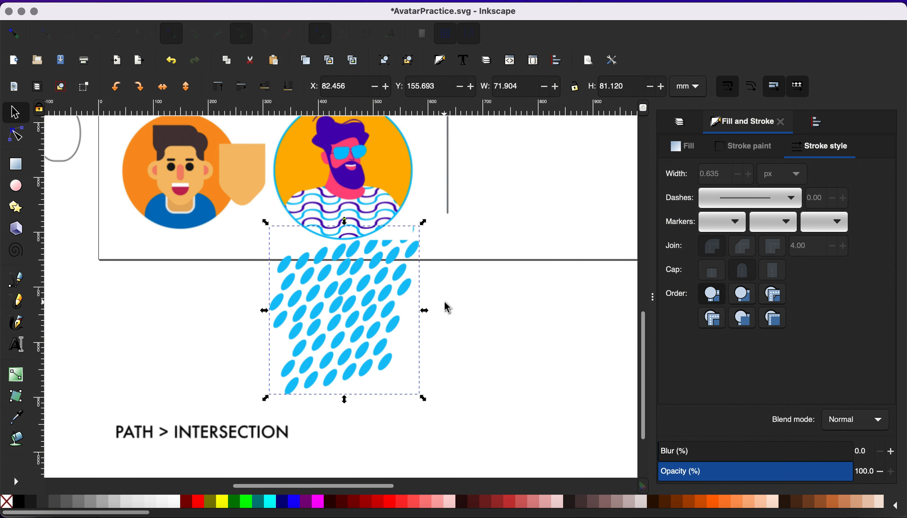
pyautogui.hotkey('ctrl', 'z')
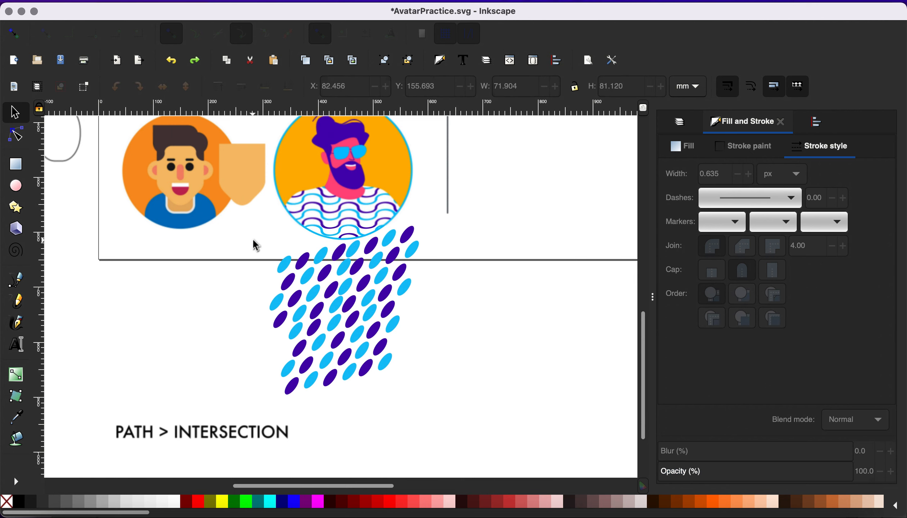
# Try to join the pattern's ellipses into one path with Combine, and undo it.
pyautogui.moveTo(253, 238); pyautogui.dragTo(483, 403)
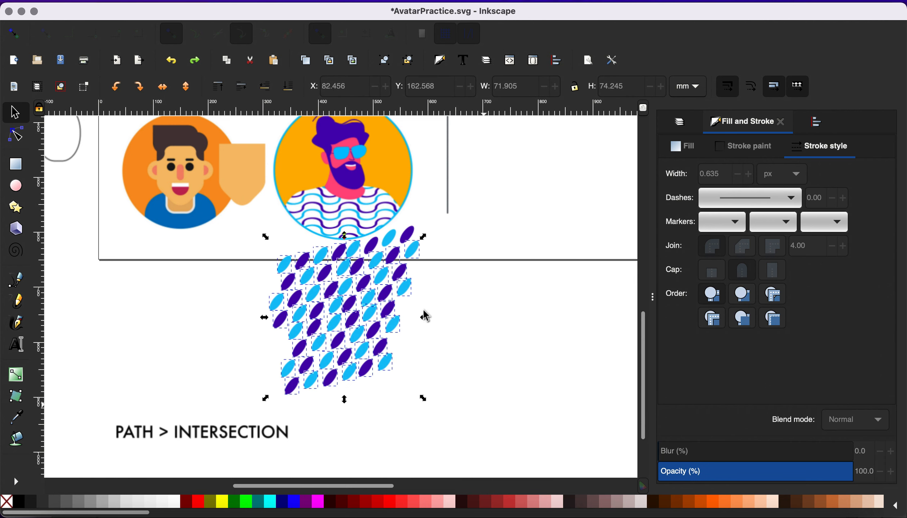
pyautogui.click(256, 5)
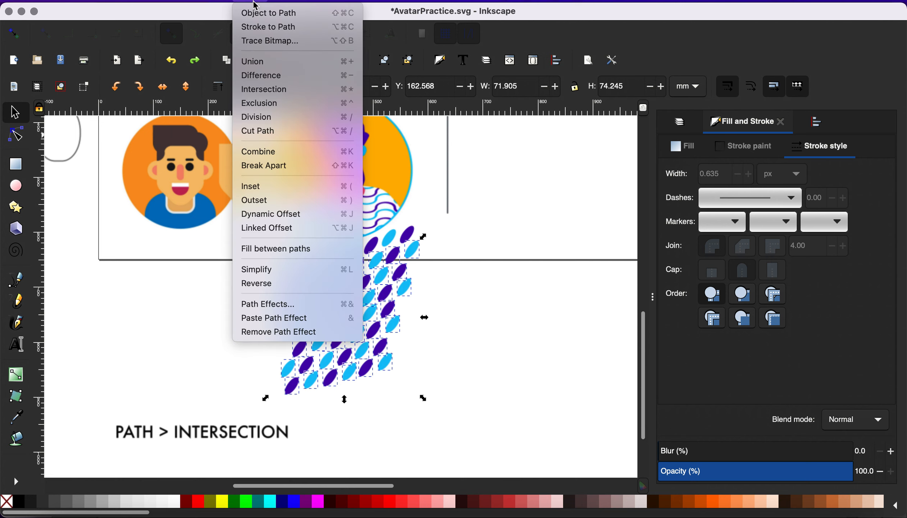
pyautogui.click(284, 151)
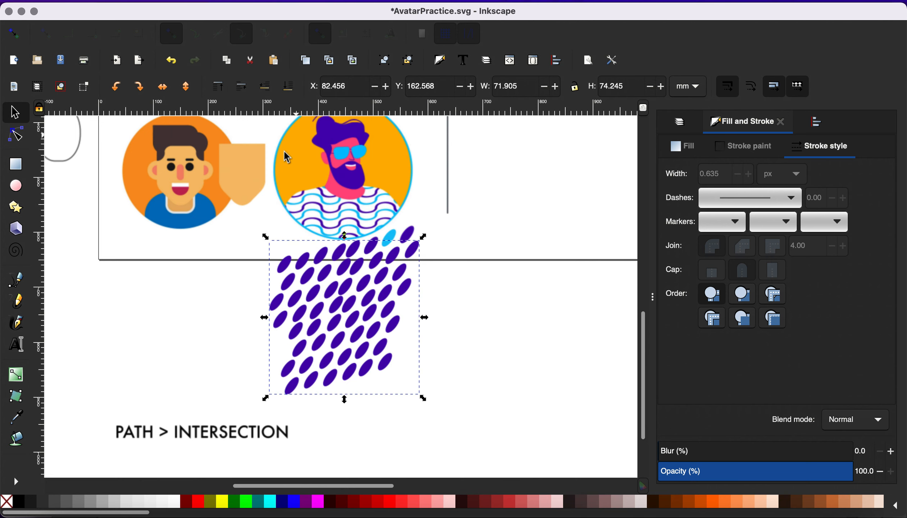
pyautogui.scroll(-3, 357, 304)
pyautogui.scroll(3, 356, 305)
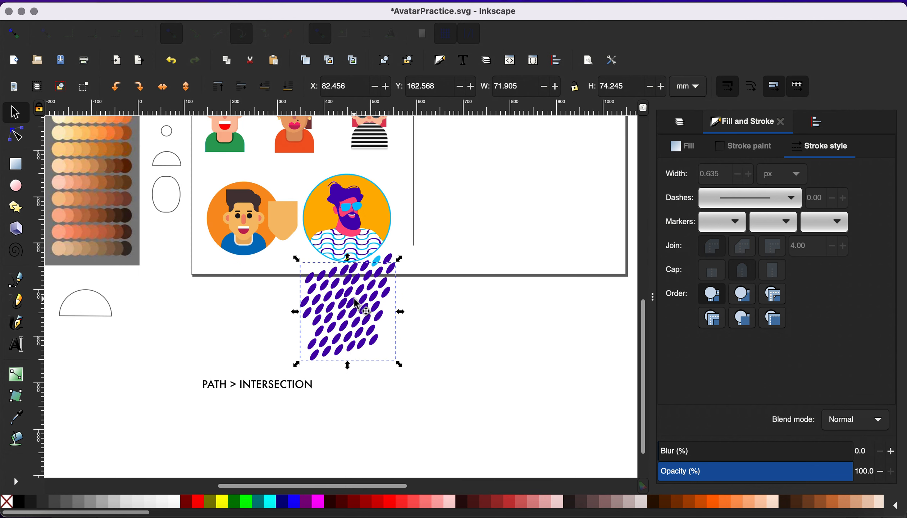
pyautogui.scroll(2, 356, 304)
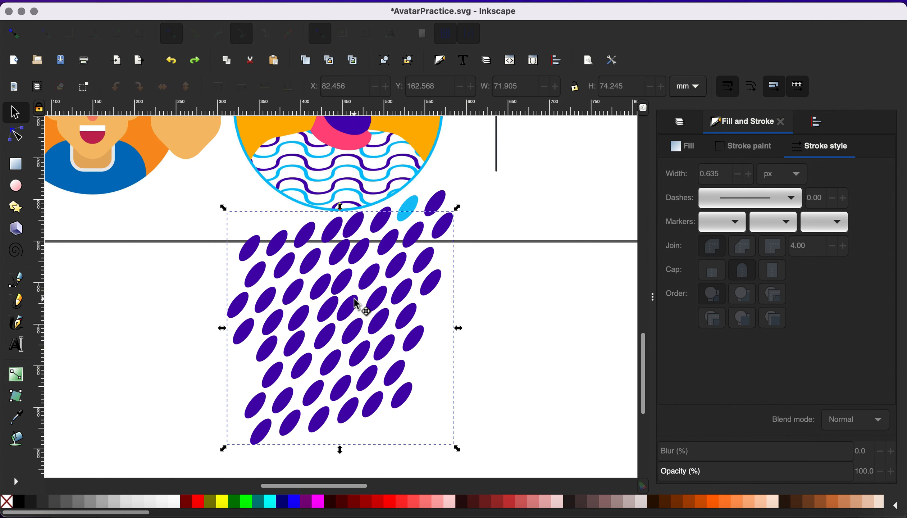
pyautogui.press('super+z')
# Convert every ellipse in the pattern to a path and merge them all into one shape with Union.
pyautogui.click(247, 3)
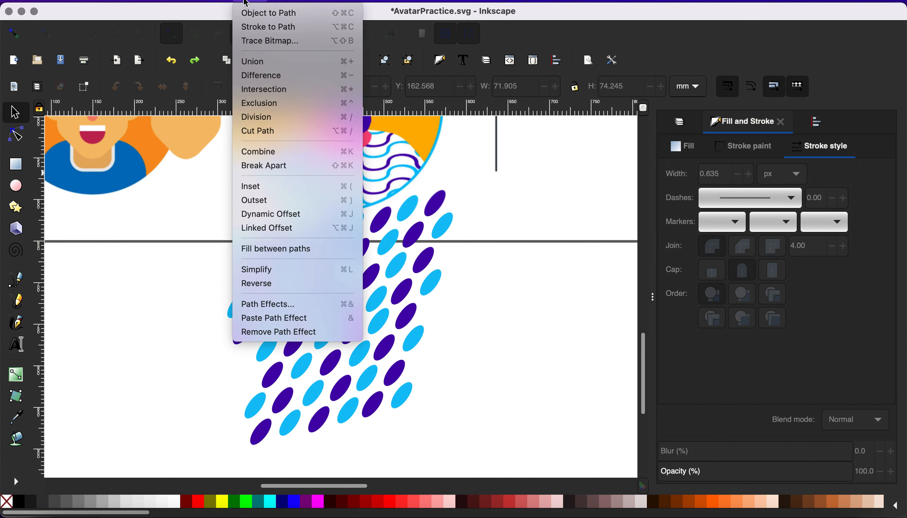
pyautogui.click(262, 18)
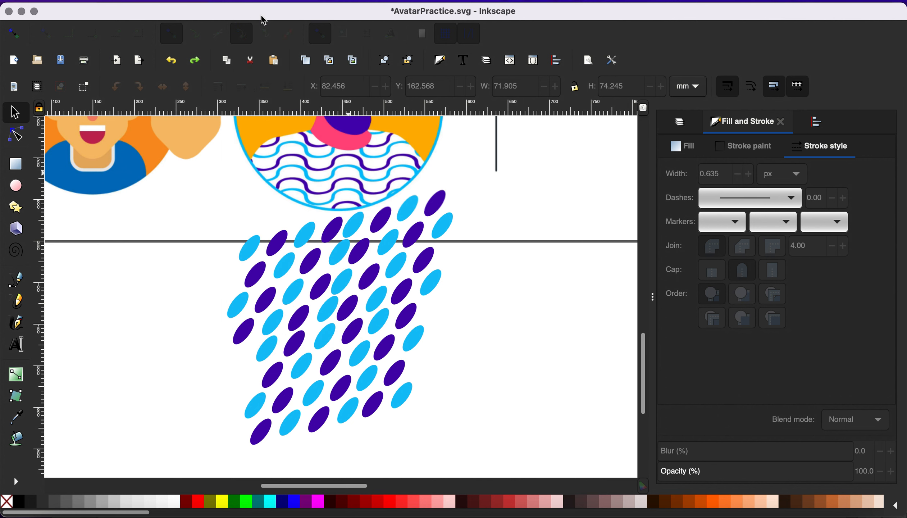
pyautogui.moveTo(205, 182); pyautogui.dragTo(480, 455)
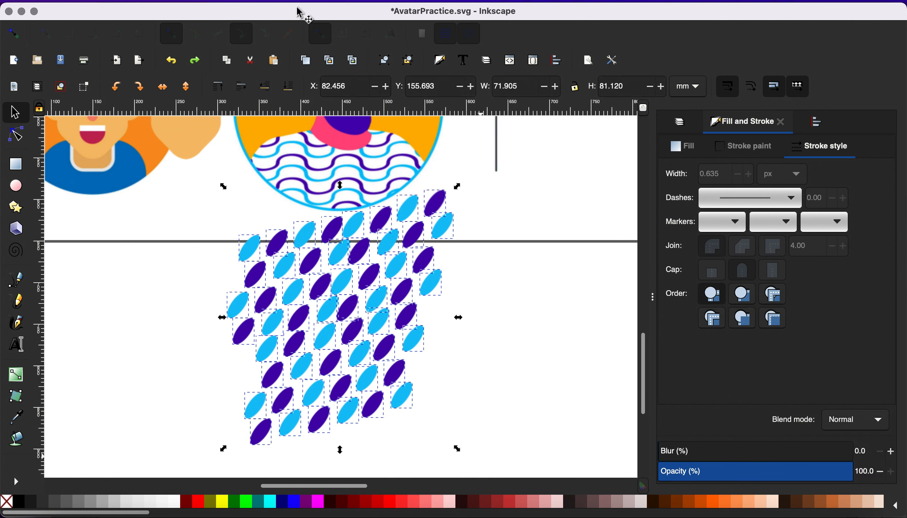
pyautogui.click(262, 13)
pyautogui.click(250, 1)
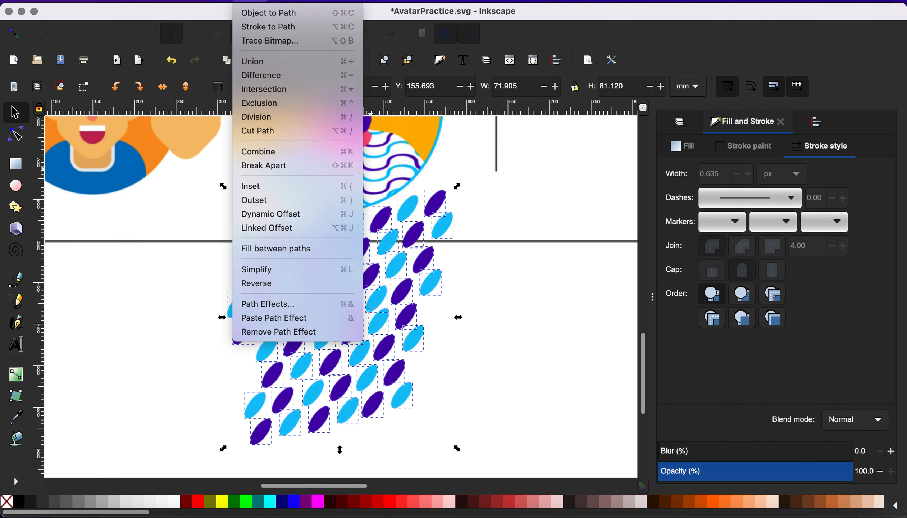
pyautogui.click(261, 62)
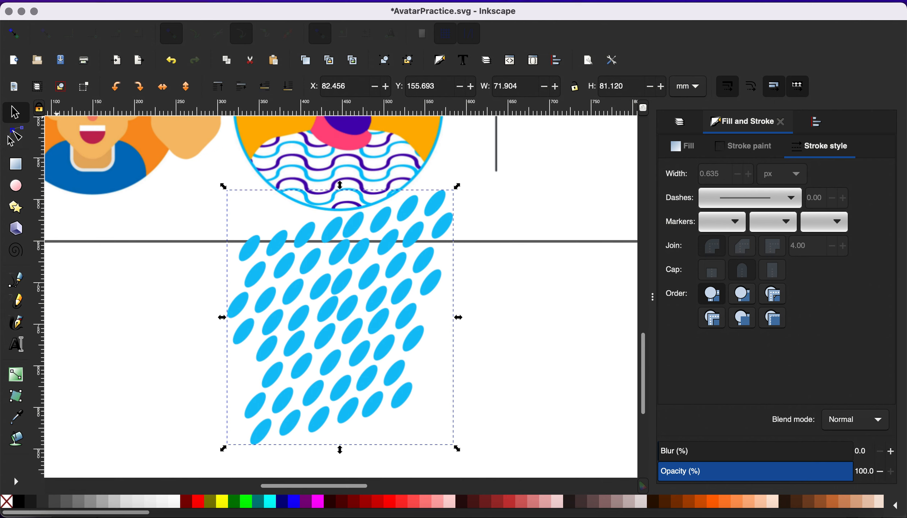
pyautogui.keyDown('ctrl'); pyautogui.scroll(2, 254, 248); pyautogui.keyUp('ctrl')
pyautogui.scroll(3, 252, 245)
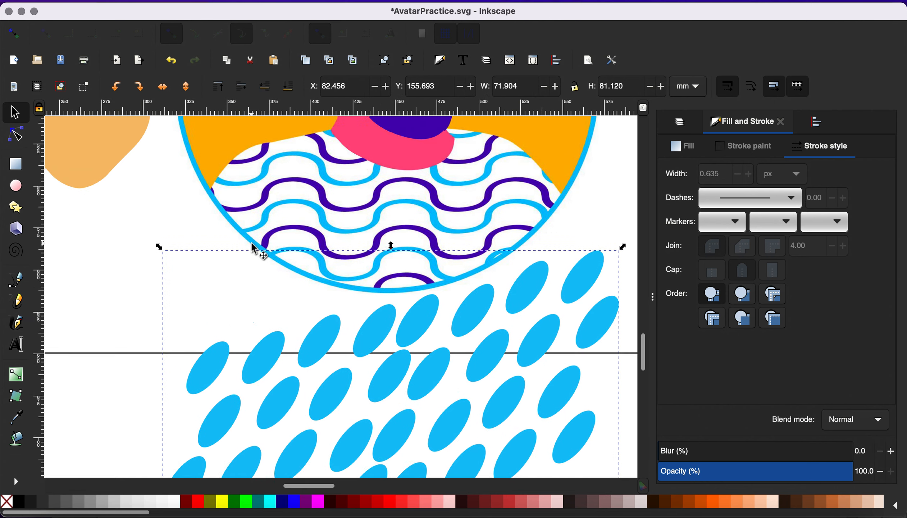
pyautogui.scroll(-4, 331, 419)
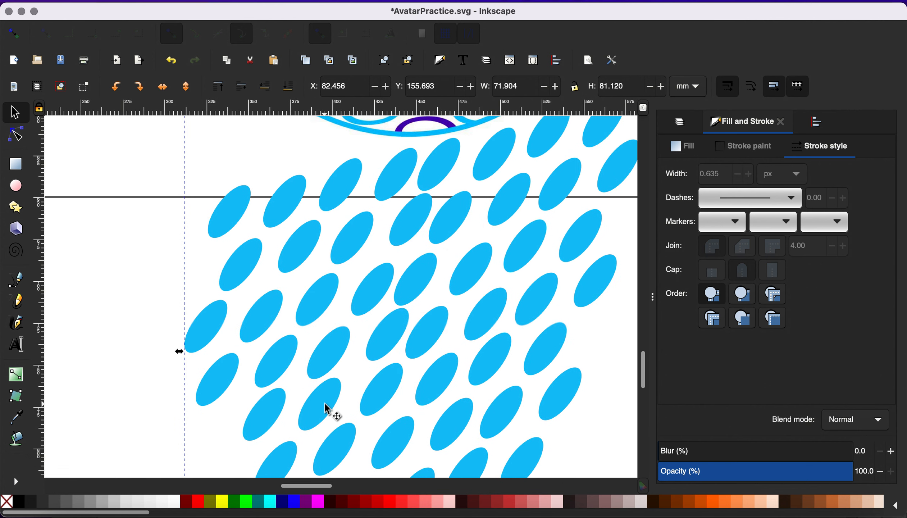
pyautogui.keyDown('ctrl'); pyautogui.scroll(-2, 330, 413); pyautogui.keyUp('ctrl')
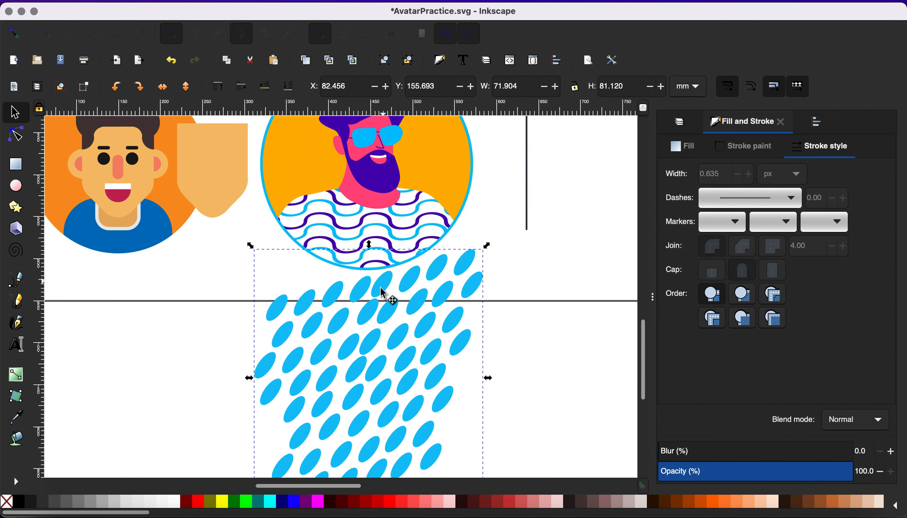
# Move the ellipse pattern clear of the avatar and trace a closed outline around the shirt with the Pen tool, extending past the circle's lower edge.
pyautogui.moveTo(382, 287); pyautogui.dragTo(374, 306)
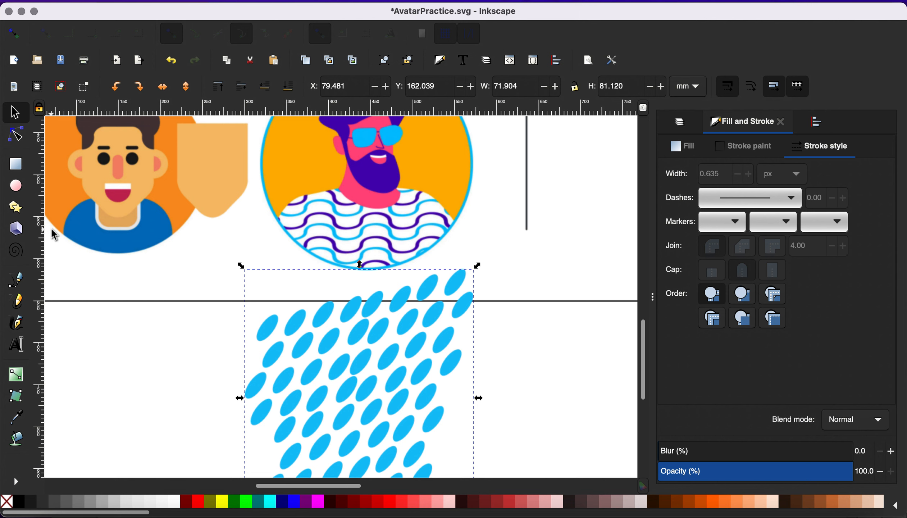
pyautogui.click(19, 283)
pyautogui.keyDown('ctrl'); pyautogui.scroll(2, 324, 239); pyautogui.keyUp('ctrl')
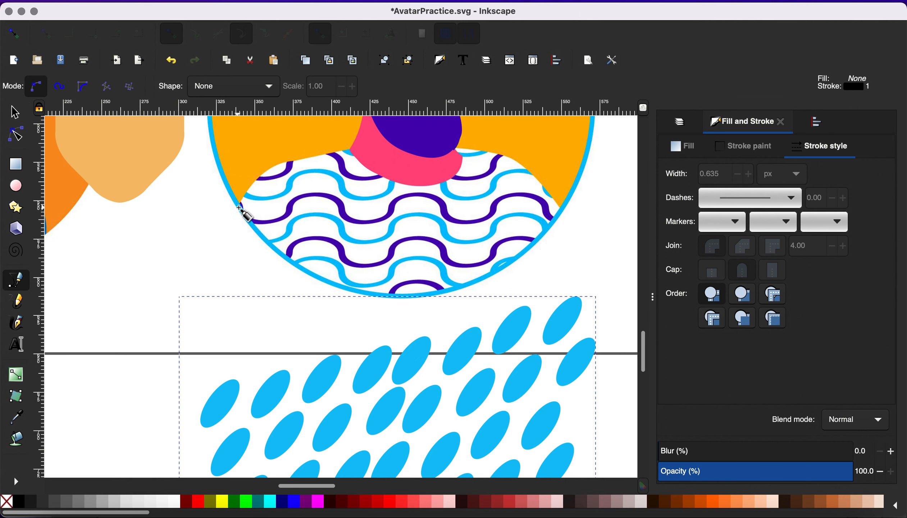
pyautogui.click(240, 208)
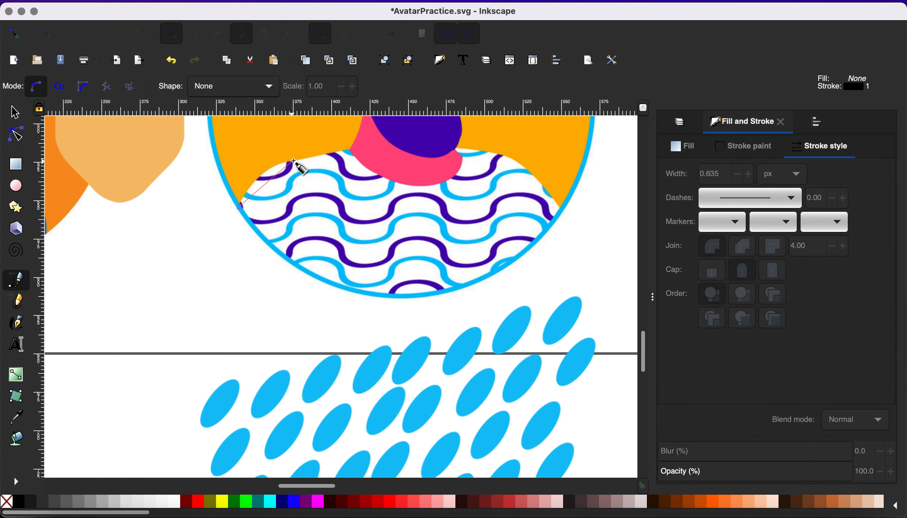
pyautogui.moveTo(293, 161); pyautogui.dragTo(331, 151)
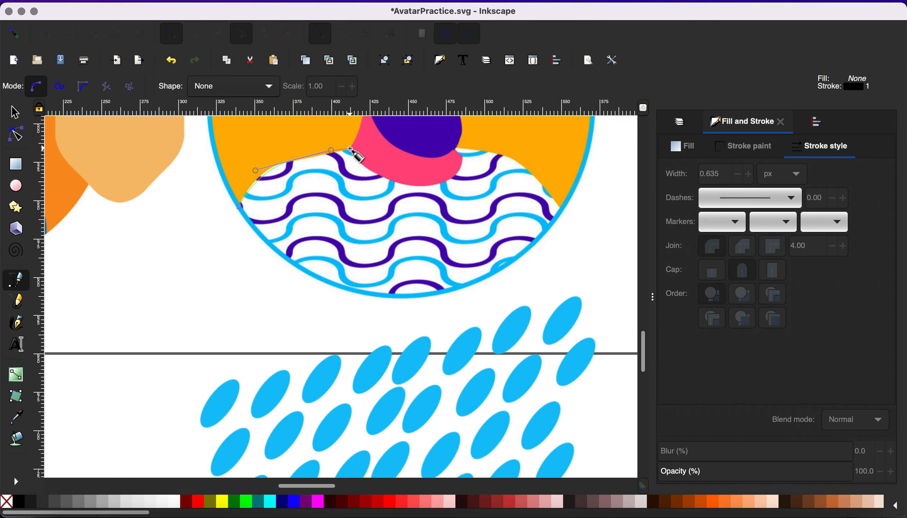
pyautogui.click(455, 149)
pyautogui.moveTo(519, 163); pyautogui.dragTo(531, 178)
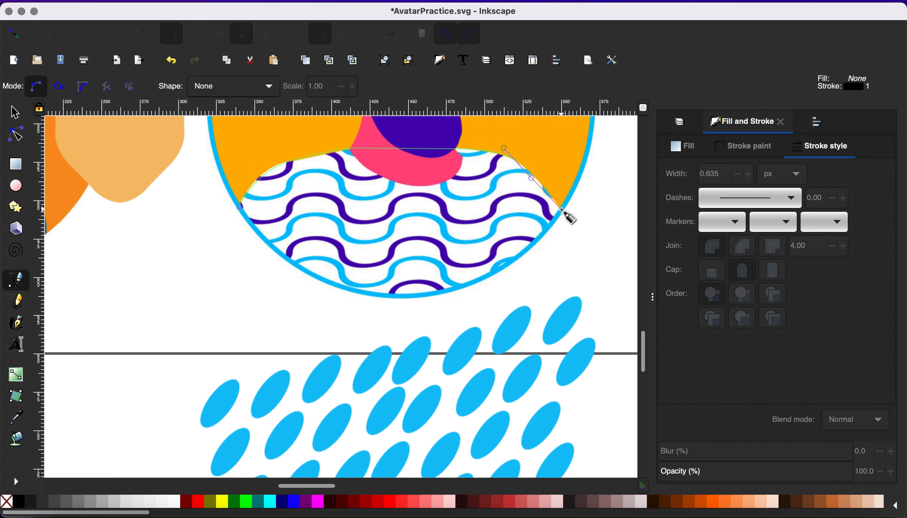
pyautogui.click(563, 264)
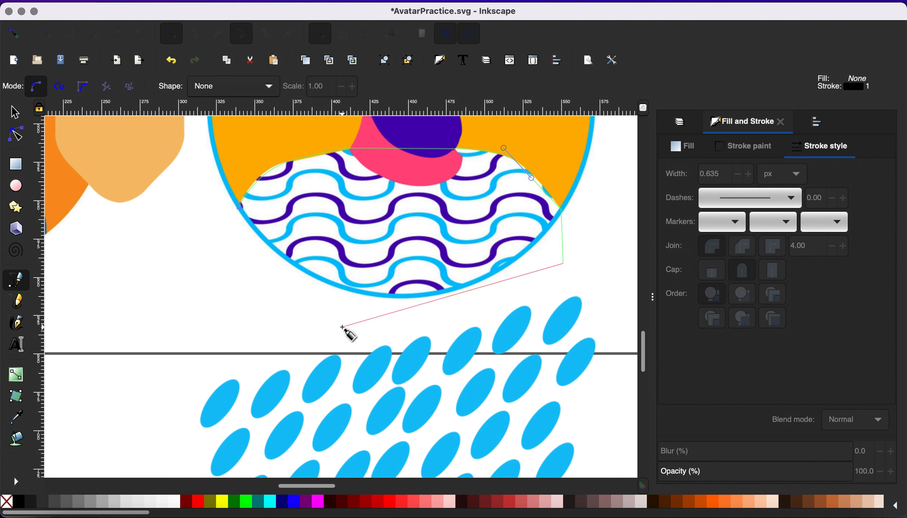
pyautogui.click(342, 326)
pyautogui.click(226, 229)
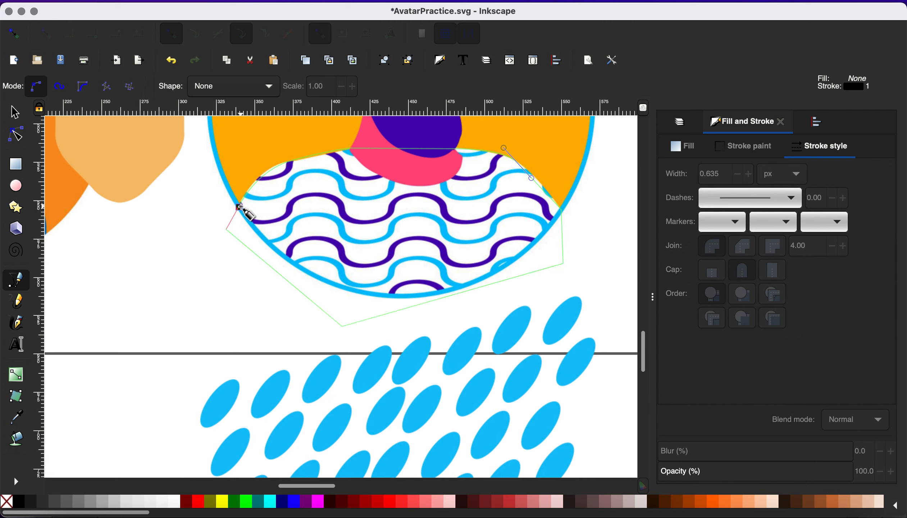
pyautogui.click(240, 207)
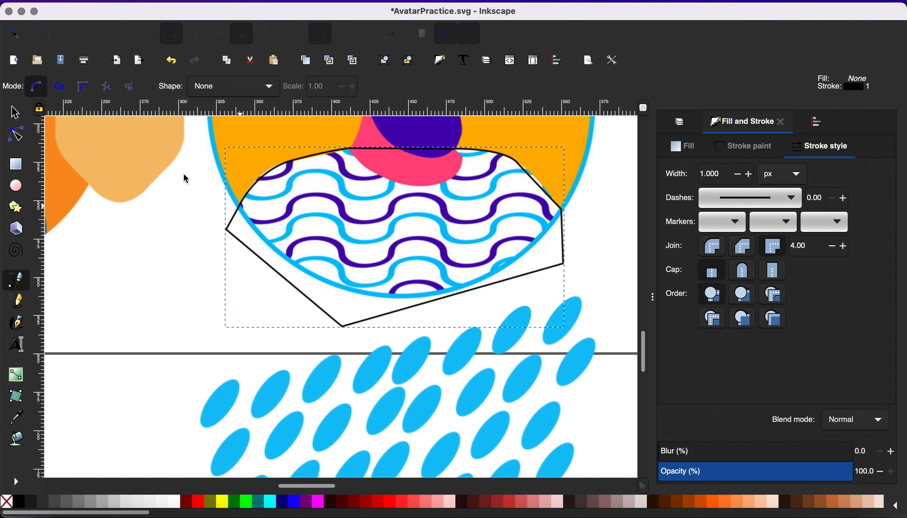
# Fill the traced shirt shape with cyan and remove its black outline.
pyautogui.press('s')
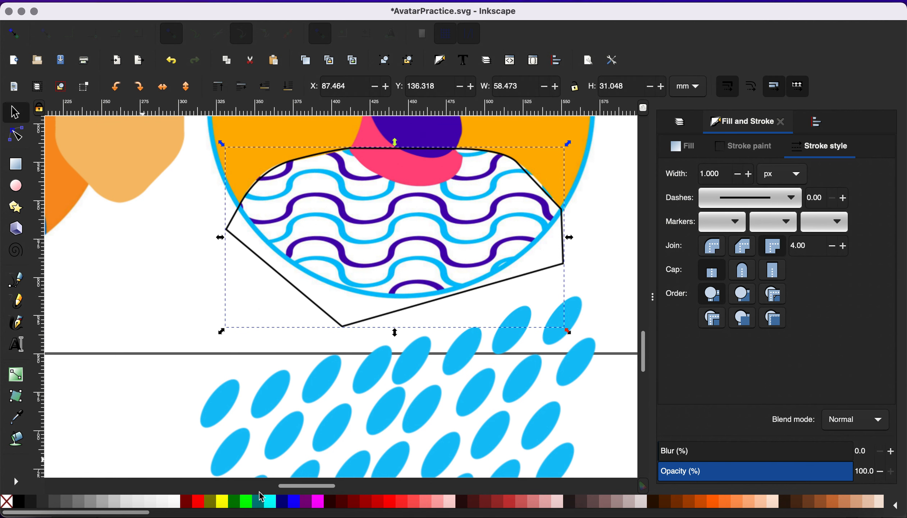
pyautogui.click(273, 501)
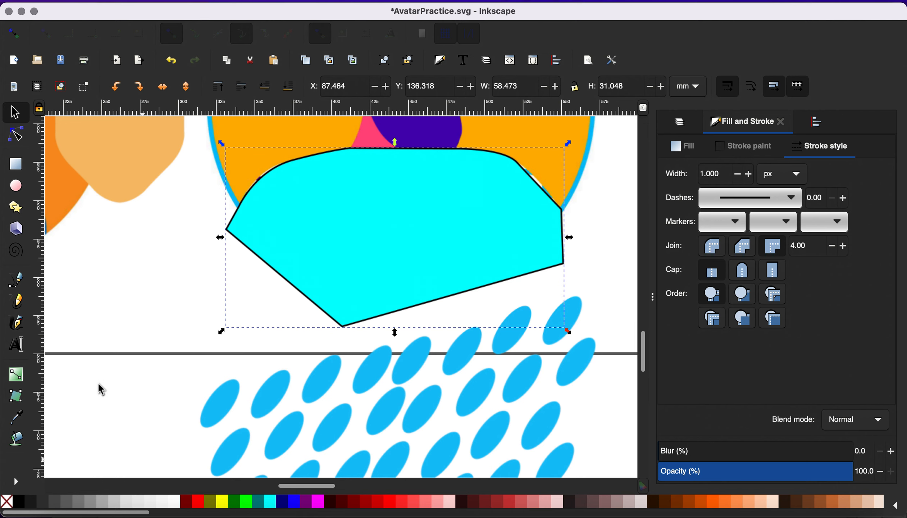
pyautogui.click(232, 273)
# Draw a circle about 70 mm in diameter over the avatar and fill it with red.
pyautogui.scroll(4, 232, 272)
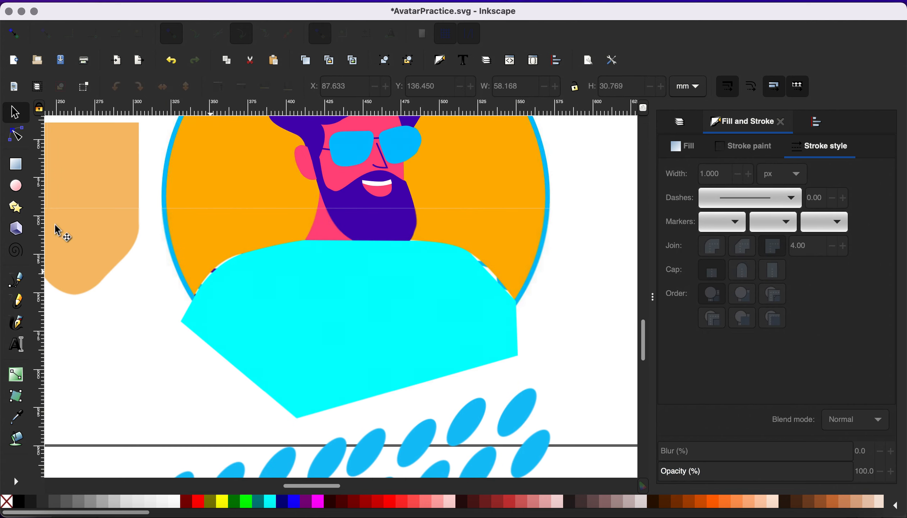
pyautogui.click(16, 186)
pyautogui.scroll(5, 341, 288)
pyautogui.hscroll(3, 340, 288)
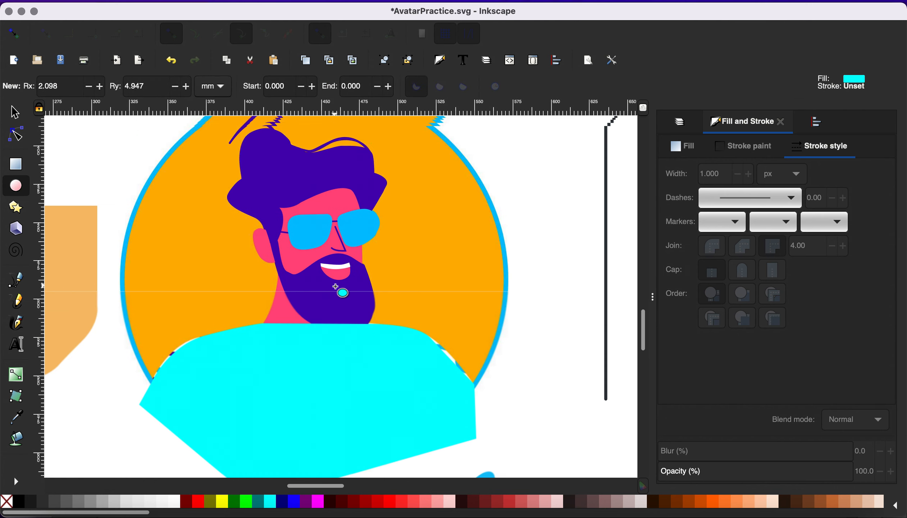
pyautogui.scroll(-1, 335, 286)
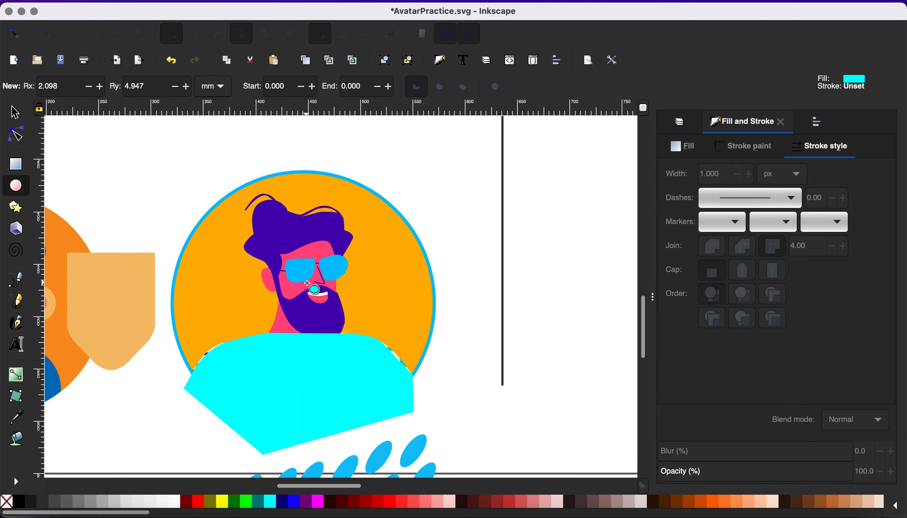
pyautogui.moveTo(307, 284); pyautogui.dragTo(171, 145)
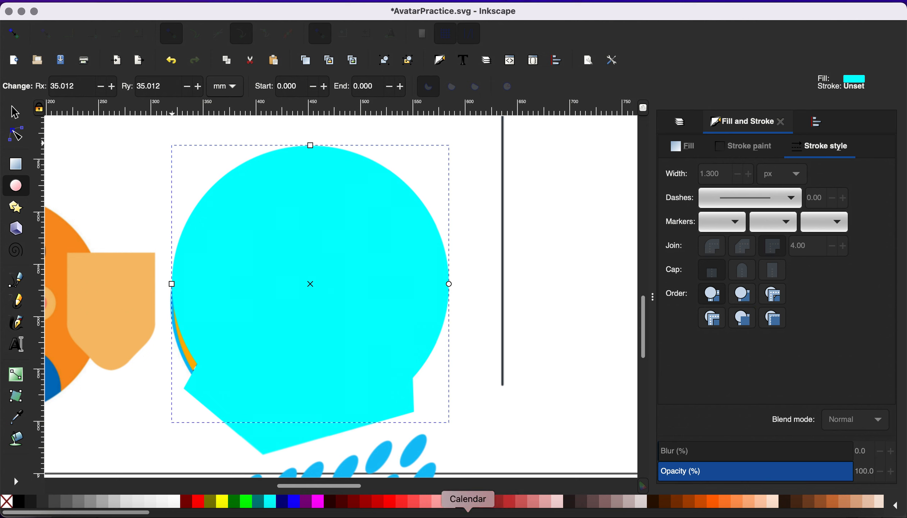
pyautogui.click(192, 501)
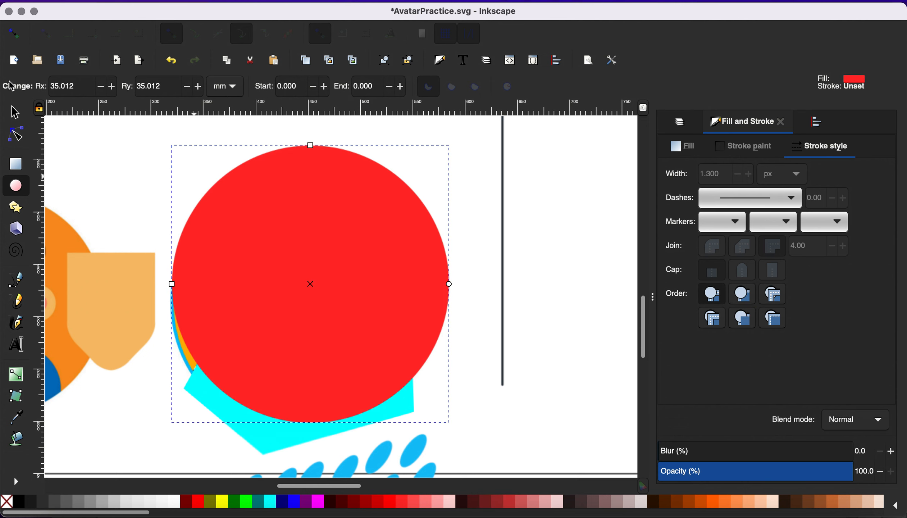
# Fit the circle, scaled to about 65.6 mm wide, to the avatar's round background using a temporary unfilled red outline, and fill it red again.
pyautogui.press('s')
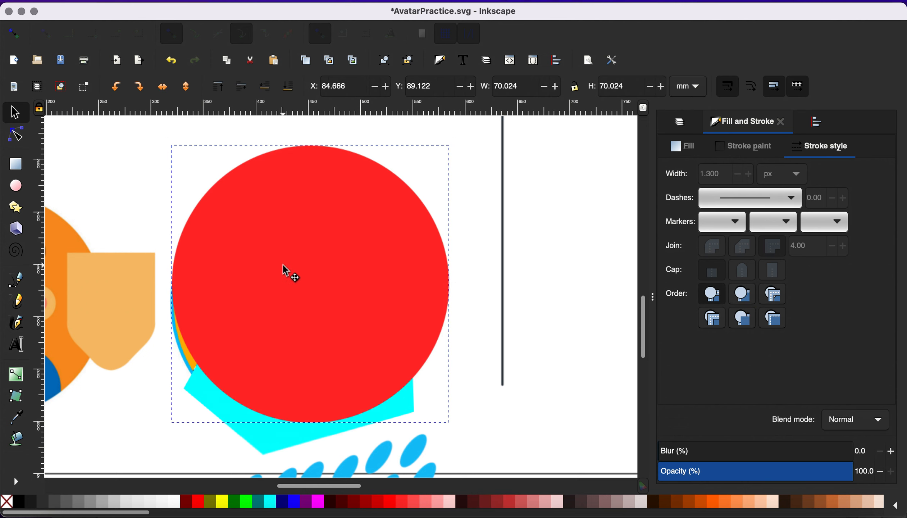
pyautogui.moveTo(284, 264); pyautogui.dragTo(282, 270)
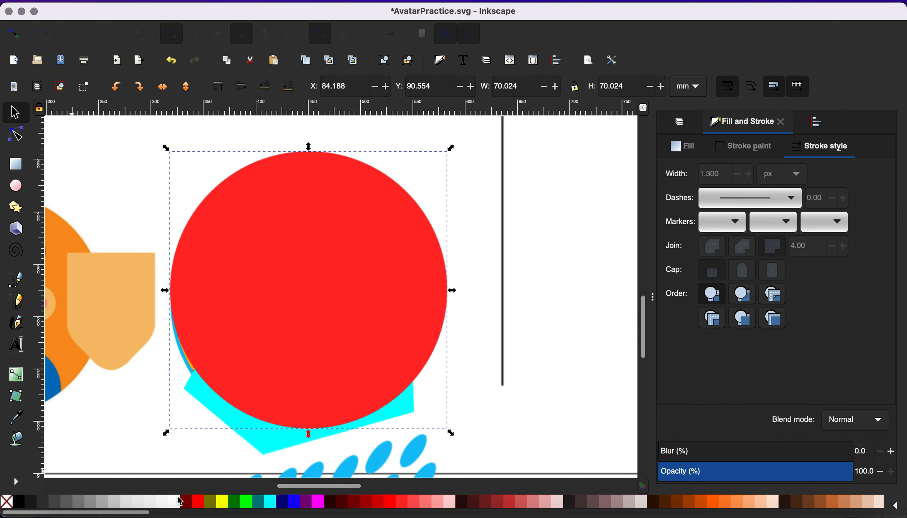
pyautogui.keyDown('shift'); pyautogui.click(117, 502); pyautogui.keyUp('shift')
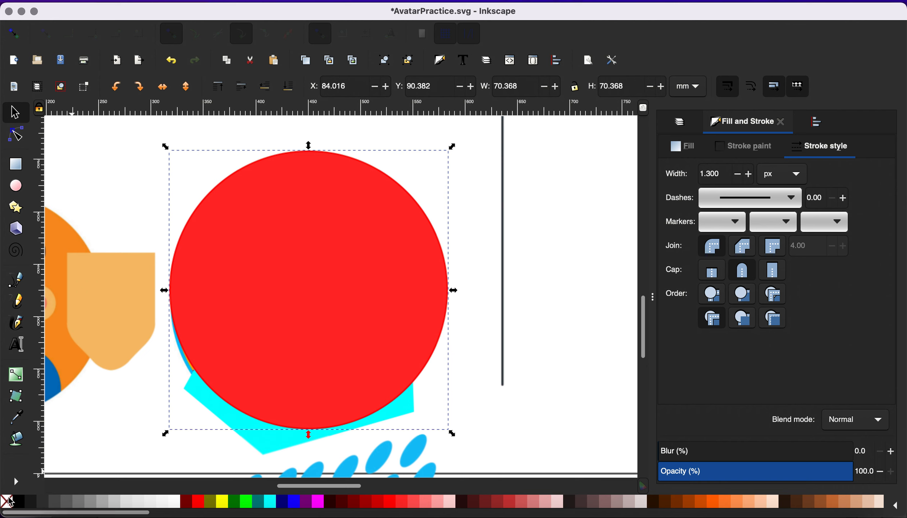
pyautogui.click(9, 500)
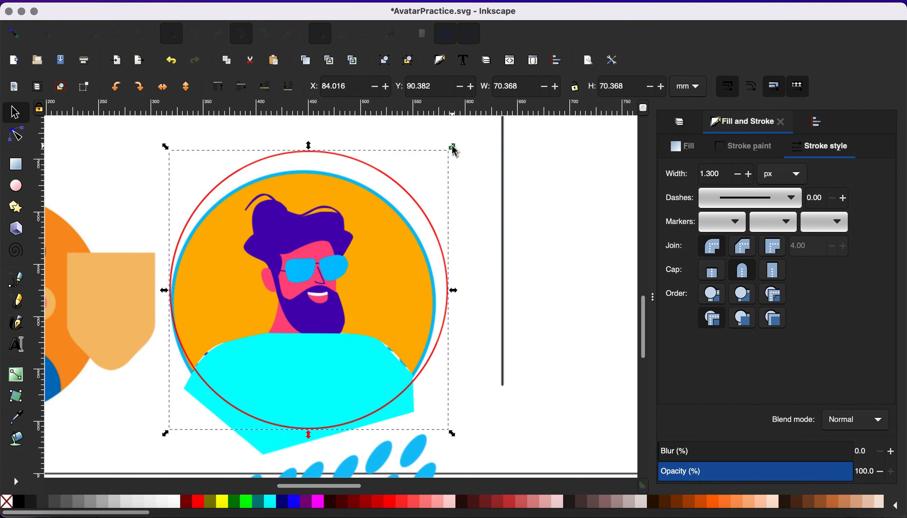
pyautogui.moveTo(454, 148); pyautogui.dragTo(437, 167)
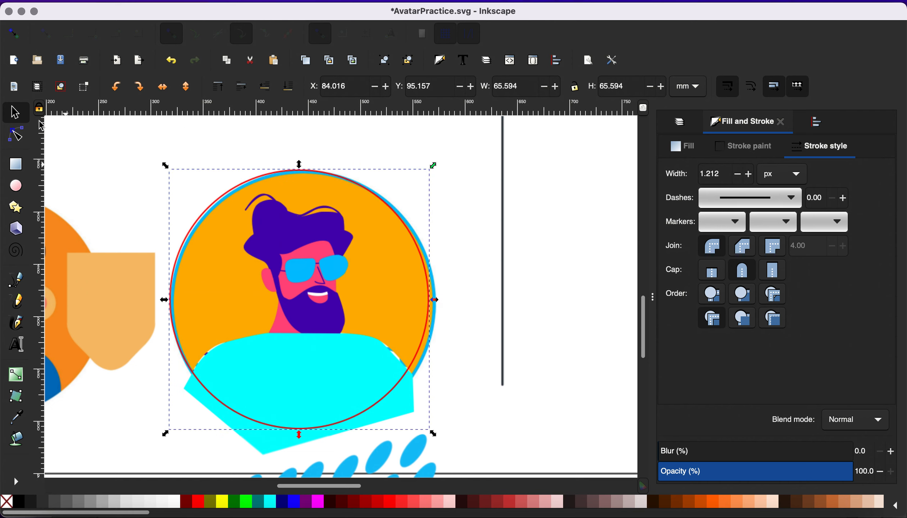
pyautogui.moveTo(437, 295); pyautogui.dragTo(439, 297)
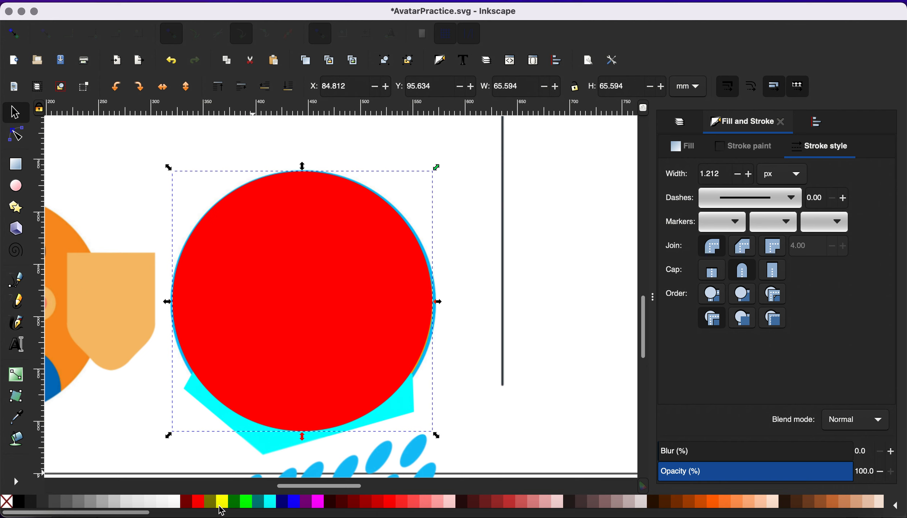
# Try to subtract the red circle from the cyan shirt shape with Difference, and undo it.
pyautogui.keyDown('shift'); pyautogui.click(264, 442); pyautogui.keyUp('shift')
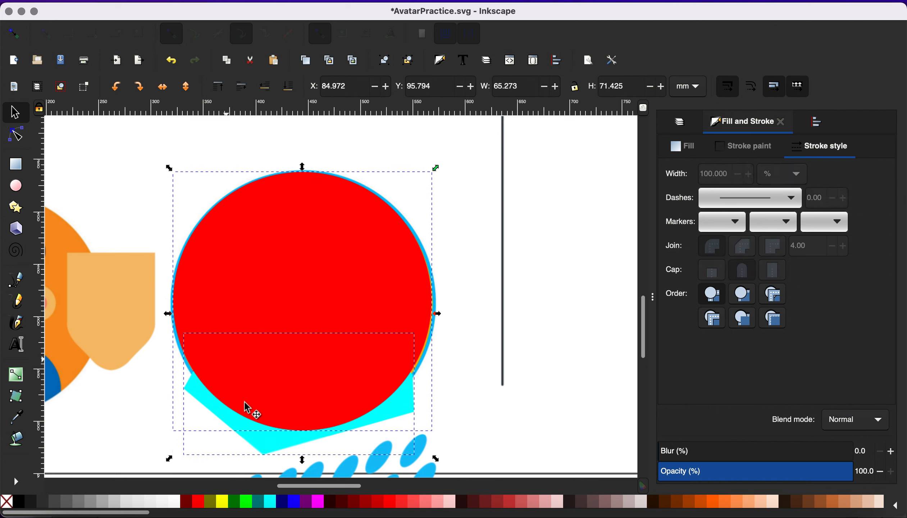
pyautogui.click(202, 431)
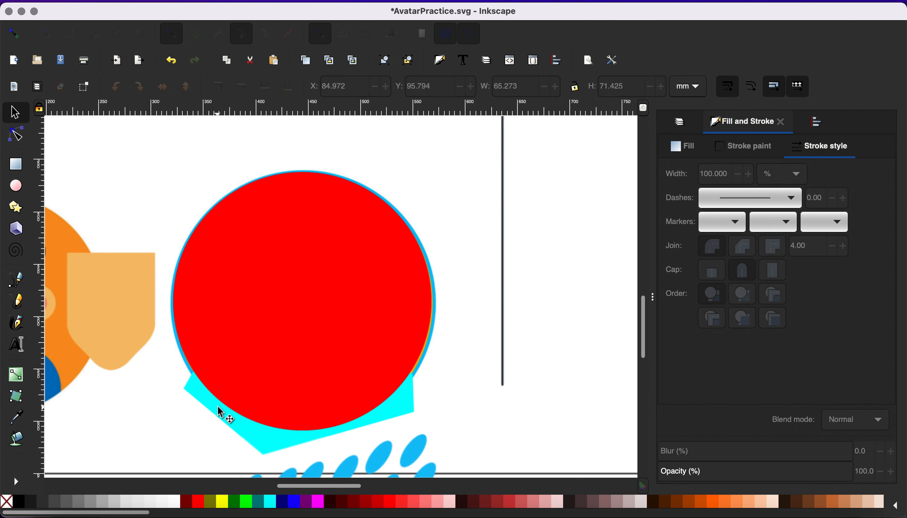
pyautogui.click(218, 411)
pyautogui.press('Home')
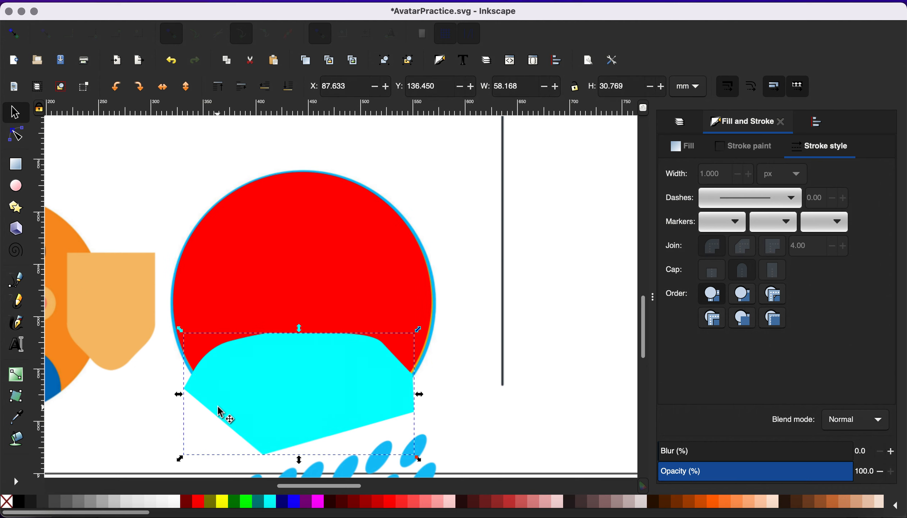
pyautogui.press('End')
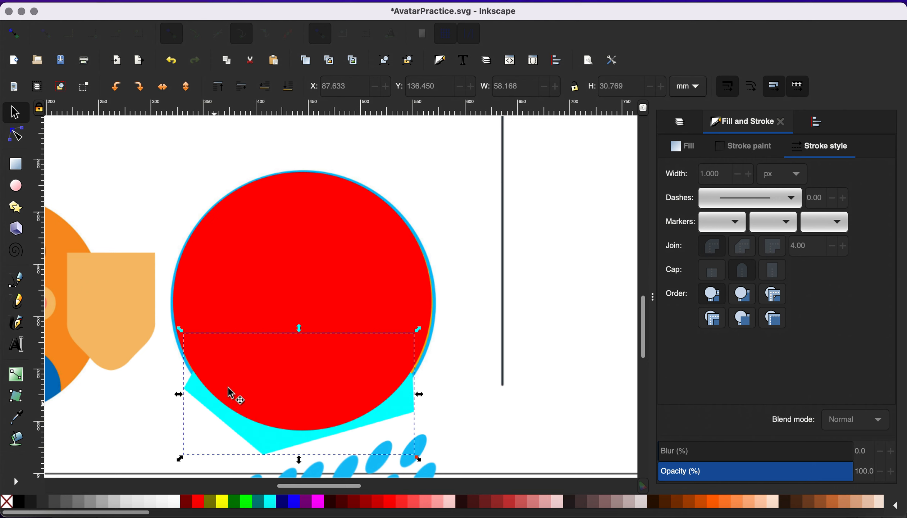
pyautogui.hotkey('ctrl', 'a')
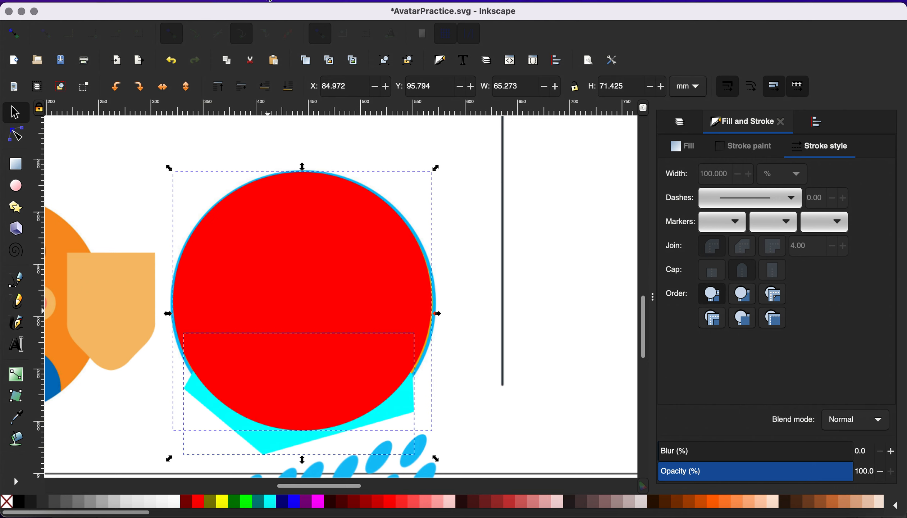
pyautogui.click(270, 0)
pyautogui.click(276, 77)
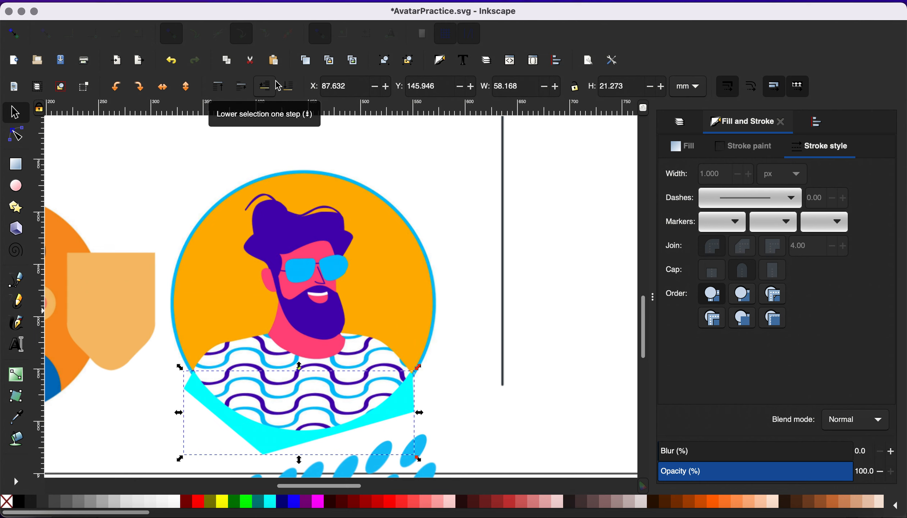
pyautogui.hotkey('ctrl', 'z')
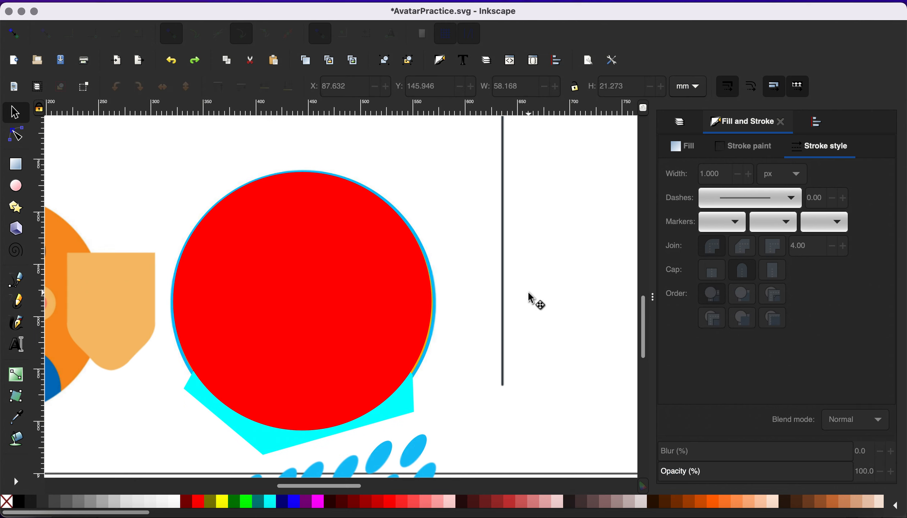
# Raise the cyan shirt shape above the red circle in the stacking order.
pyautogui.click(403, 417)
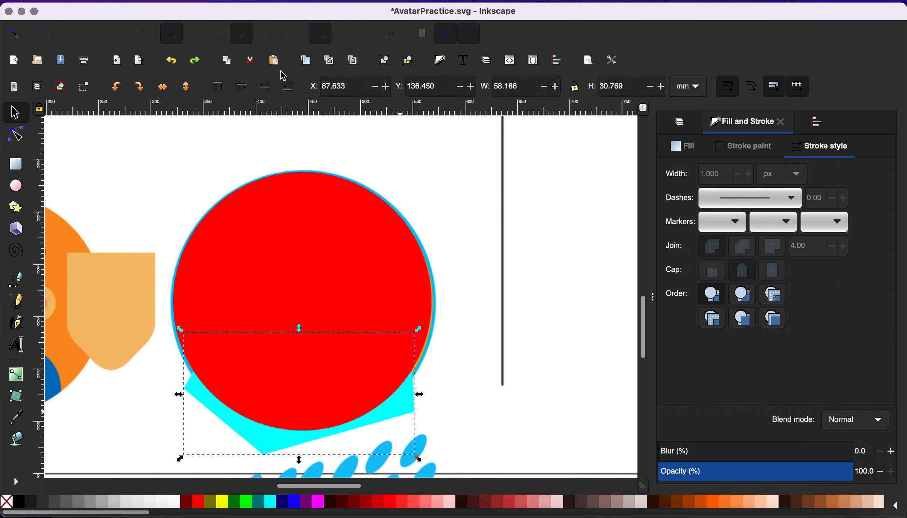
pyautogui.press('pageup')
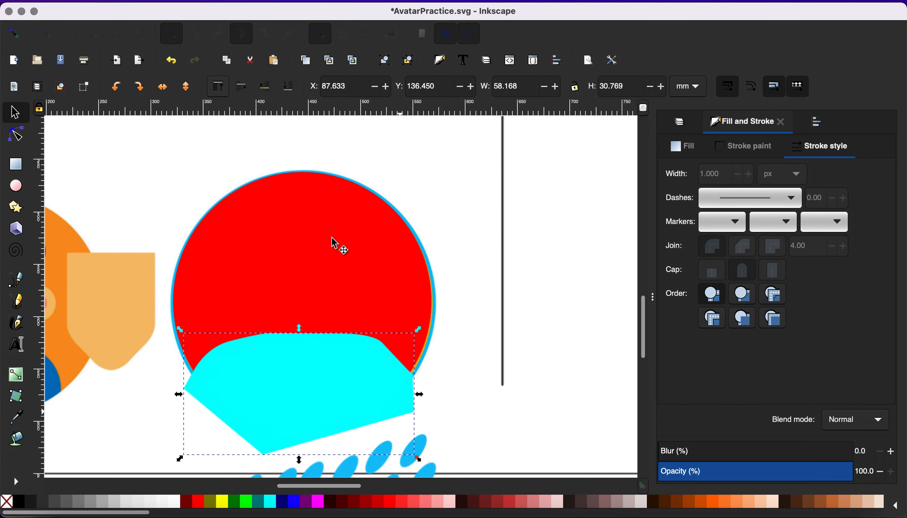
# Try to cut the cyan shirt shape out of the red circle with Difference, and undo it.
pyautogui.keyDown('shift'); pyautogui.click(322, 247); pyautogui.keyUp('shift')
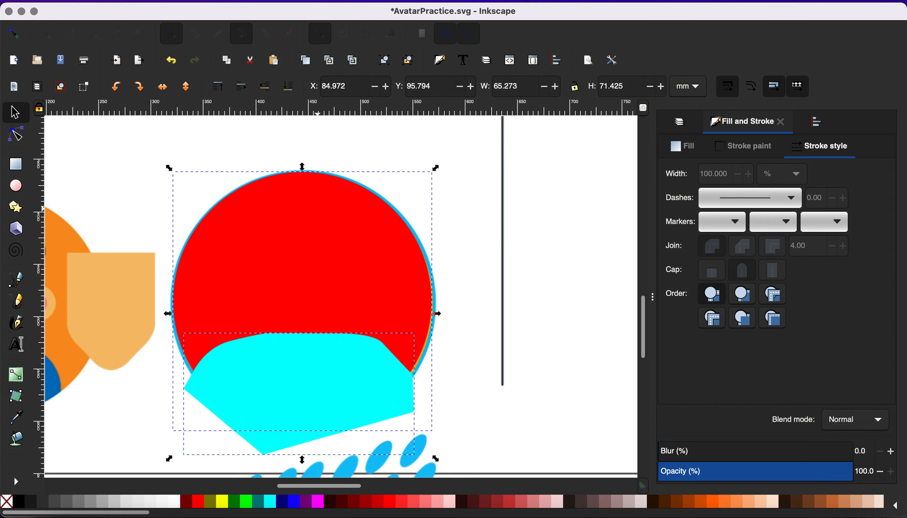
pyautogui.click(250, 1)
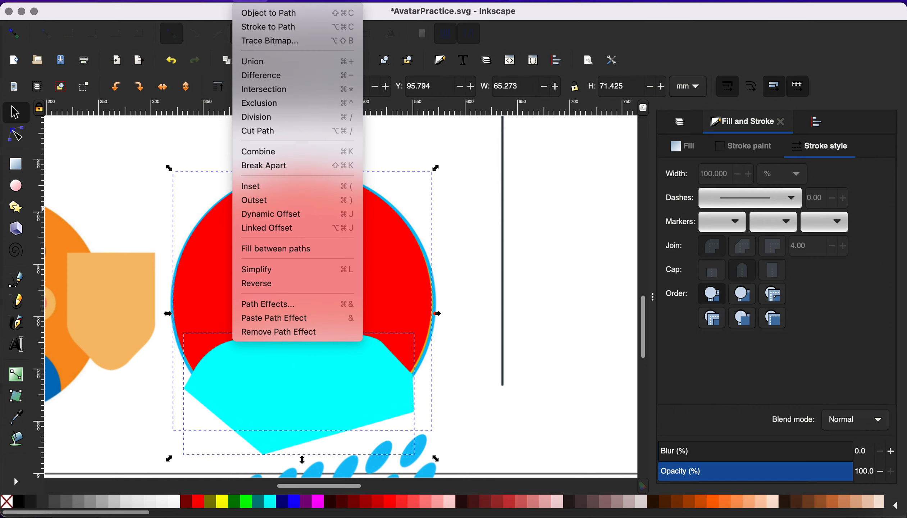
pyautogui.click(266, 77)
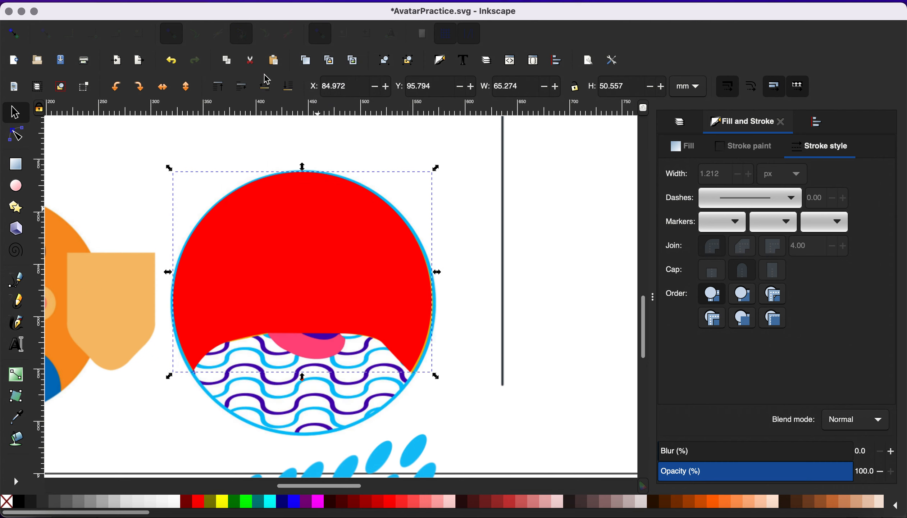
pyautogui.press('super+z')
# Try to trim the cyan shirt shape to the red circle with Intersection, and undo it.
pyautogui.click(281, 374)
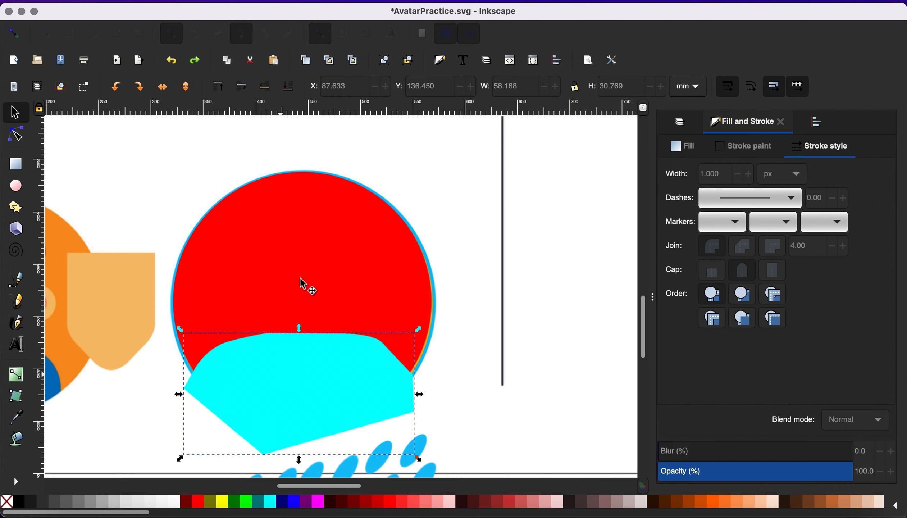
pyautogui.keyDown('shift'); pyautogui.click(302, 263); pyautogui.keyUp('shift')
pyautogui.click(257, 1)
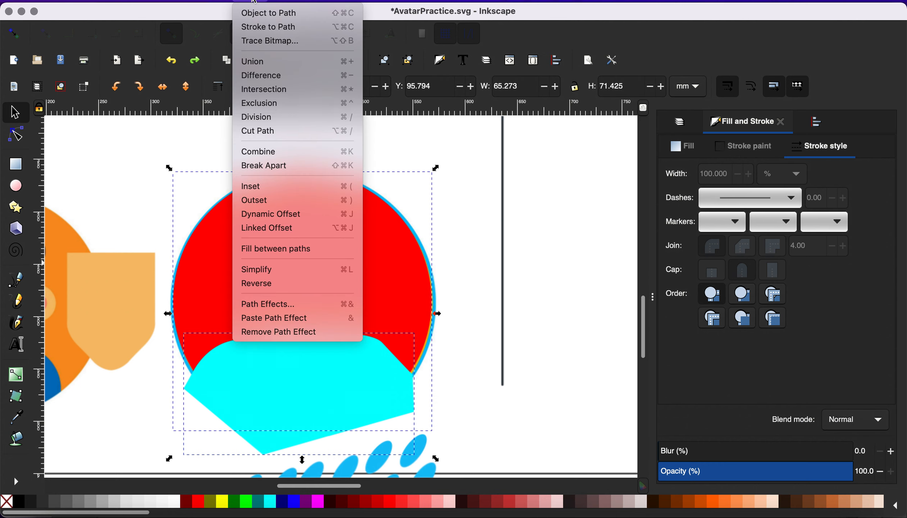
pyautogui.click(269, 91)
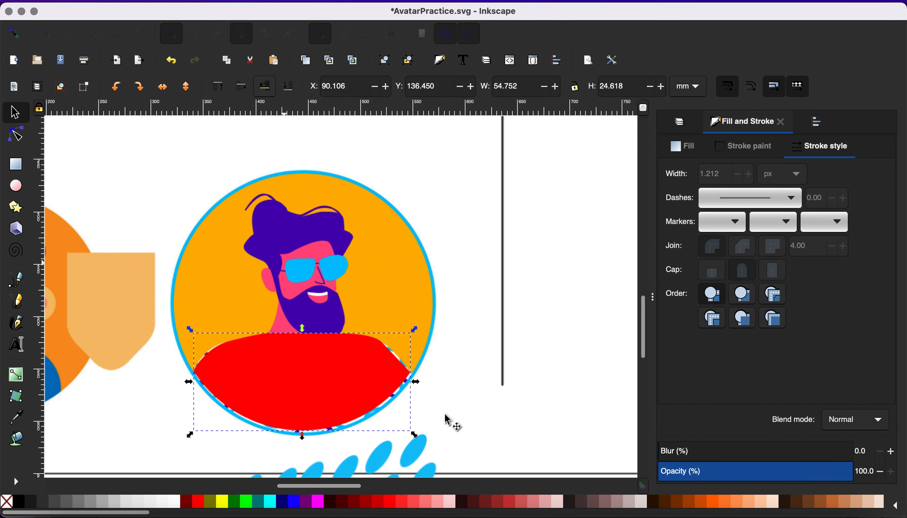
pyautogui.scroll(2, 459, 422)
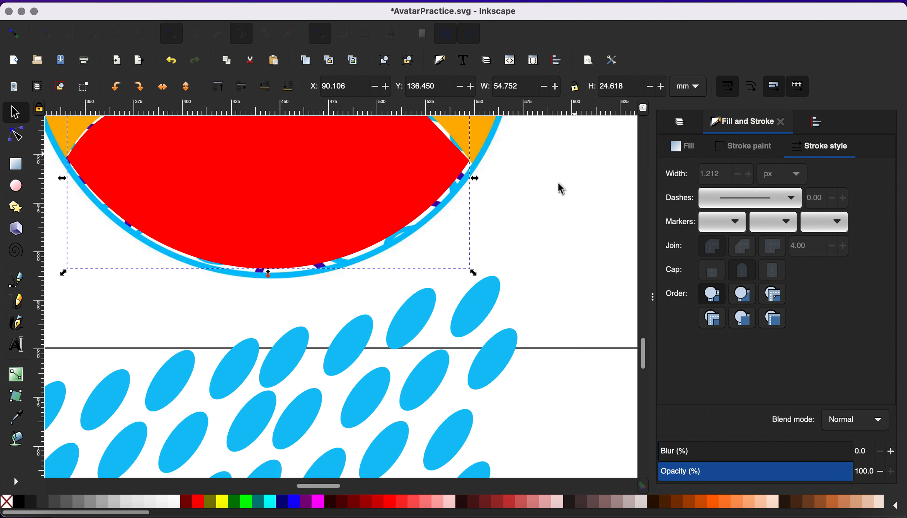
pyautogui.scroll(-3, 530, 245)
pyautogui.scroll(5, 583, 209)
pyautogui.hscroll(5, 584, 208)
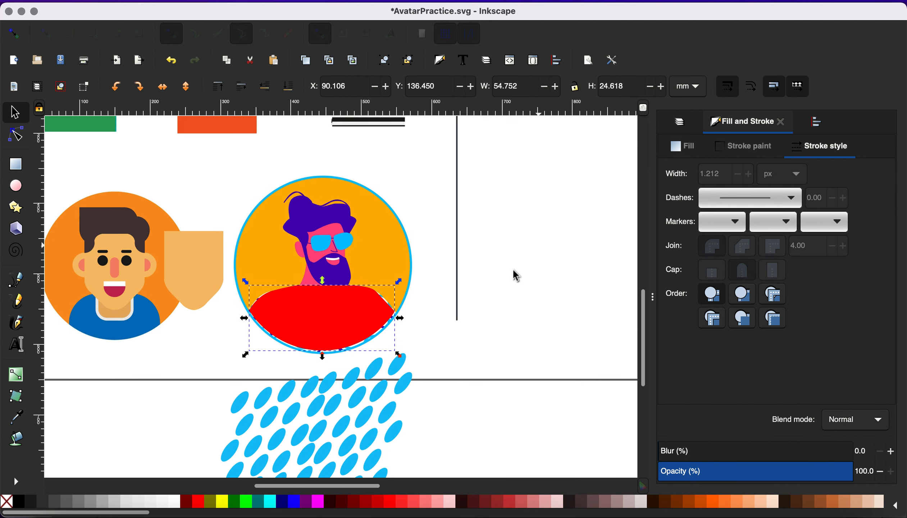
pyautogui.click(504, 290)
pyautogui.hotkey('ctrl', 'z')
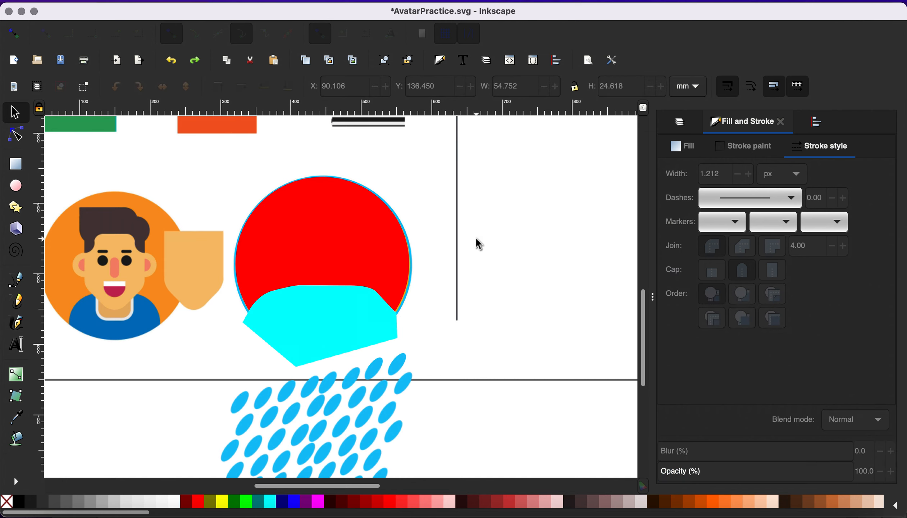
# Duplicate the red circle and place one copy off the page, beside the avatar.
pyautogui.click(344, 262)
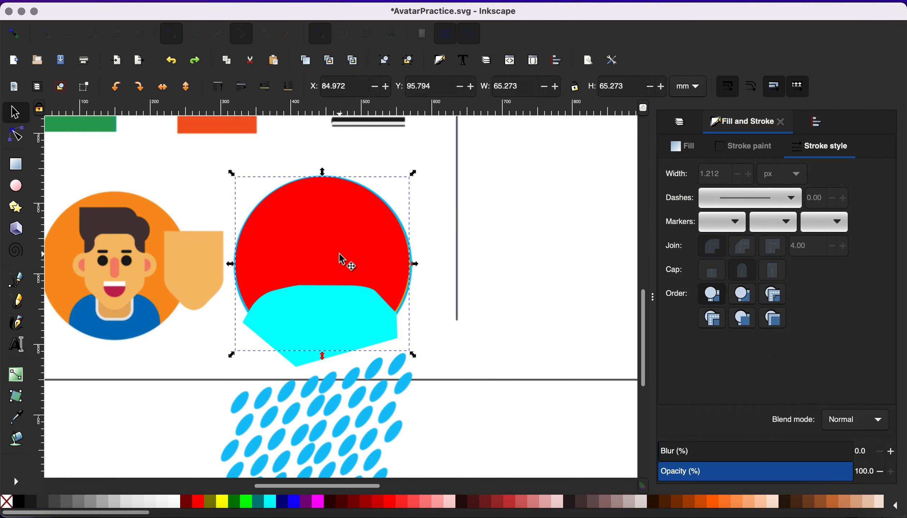
pyautogui.press('Home')
pyautogui.moveTo(344, 261); pyautogui.dragTo(578, 254)
# Trim the cyan shirt shape to the red circle on the avatar with Intersection.
pyautogui.click(304, 273)
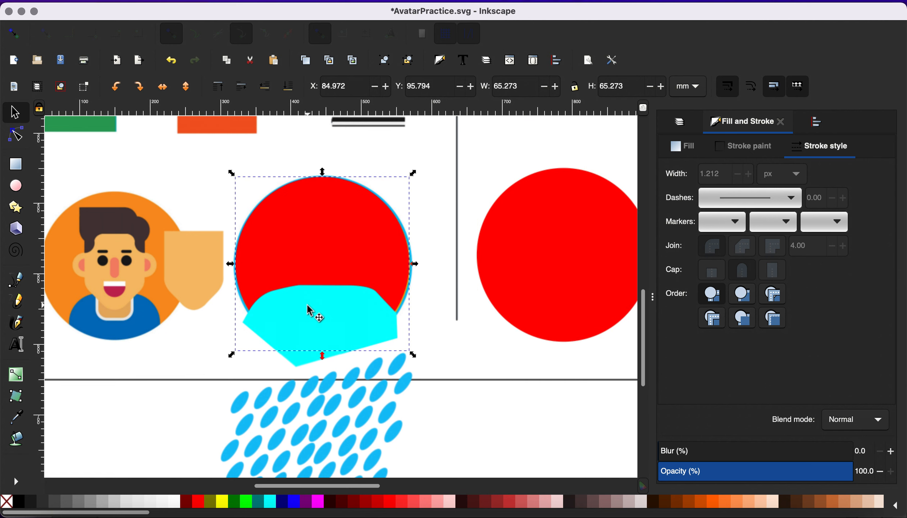
pyautogui.keyDown('shift'); pyautogui.click(310, 312); pyautogui.keyUp('shift')
pyautogui.click(250, 1)
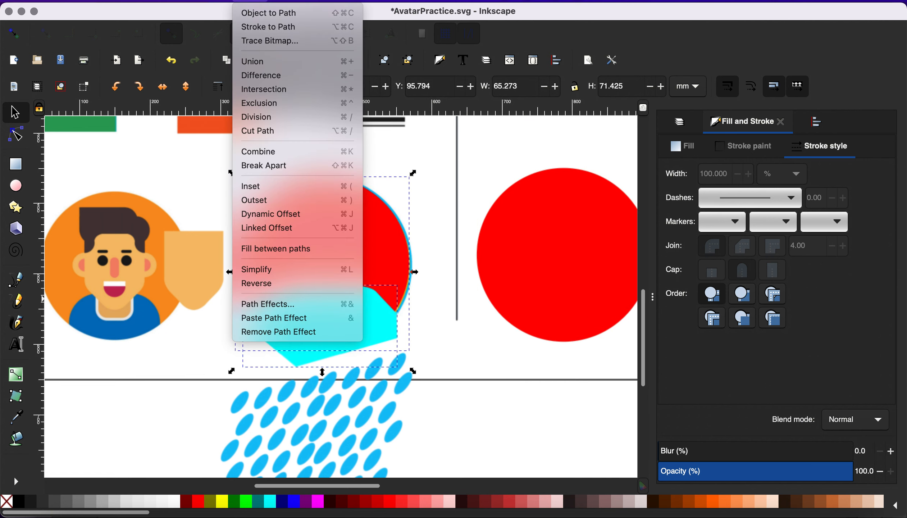
pyautogui.click(264, 90)
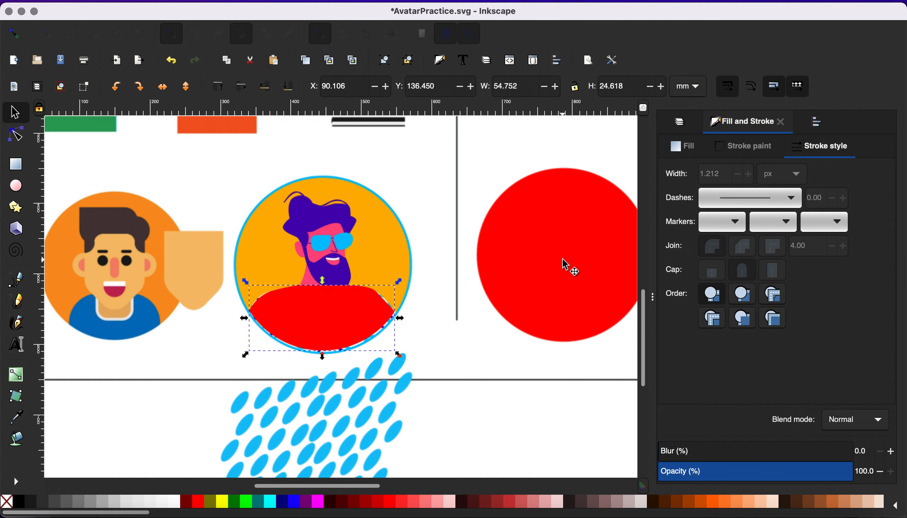
# Duplicate the trimmed red shirt shape and place the copy beside the avatar, below the spare red circle.
pyautogui.click(522, 273)
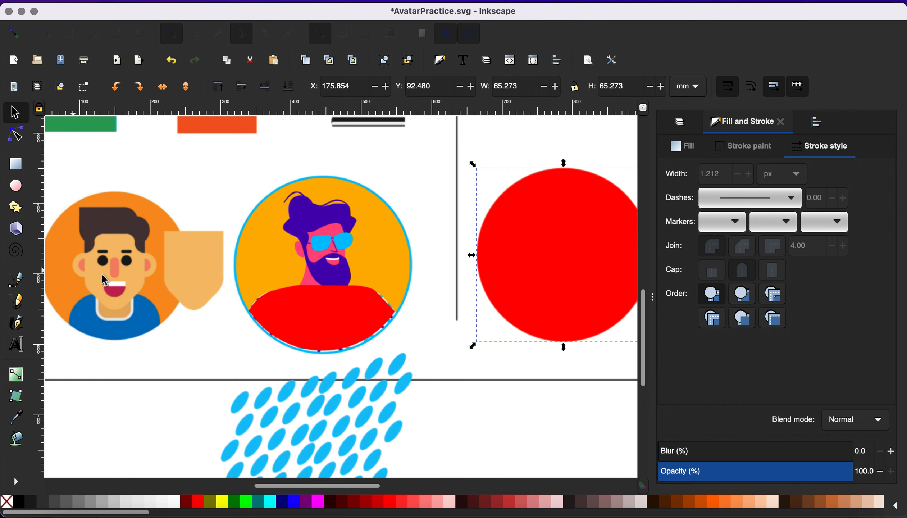
pyautogui.keyDown('ctrl'); pyautogui.scroll(1, 363, 321); pyautogui.keyUp('ctrl')
pyautogui.keyDown('ctrl'); pyautogui.scroll(2, 363, 322); pyautogui.keyUp('ctrl')
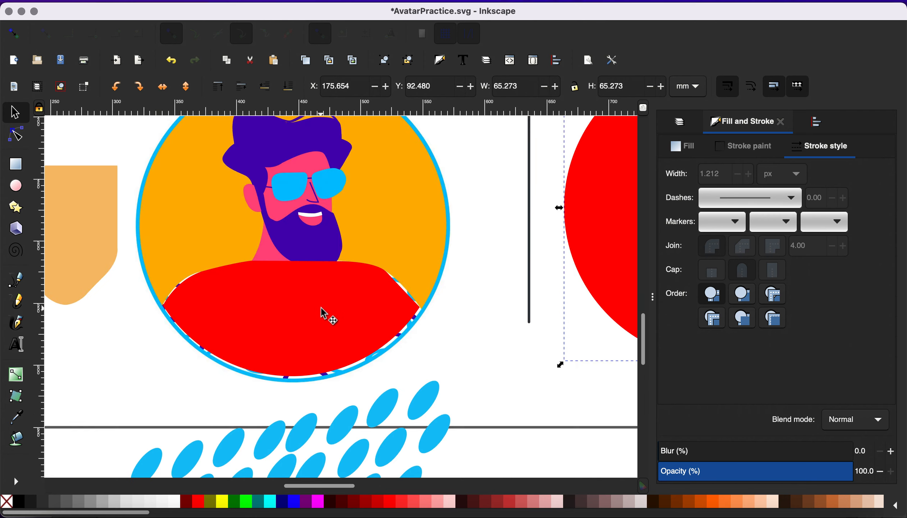
pyautogui.click(325, 314)
pyautogui.hotkey('ctrl', 'd')
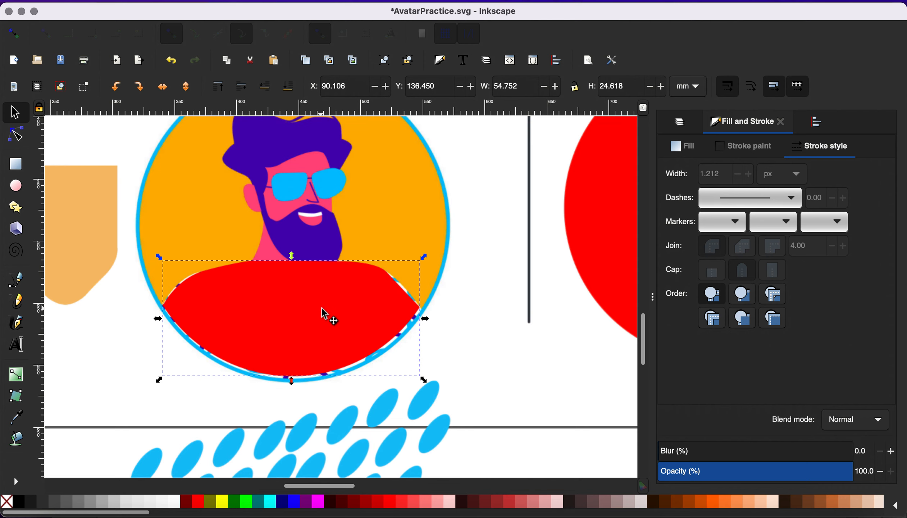
pyautogui.moveTo(324, 314); pyautogui.dragTo(629, 379)
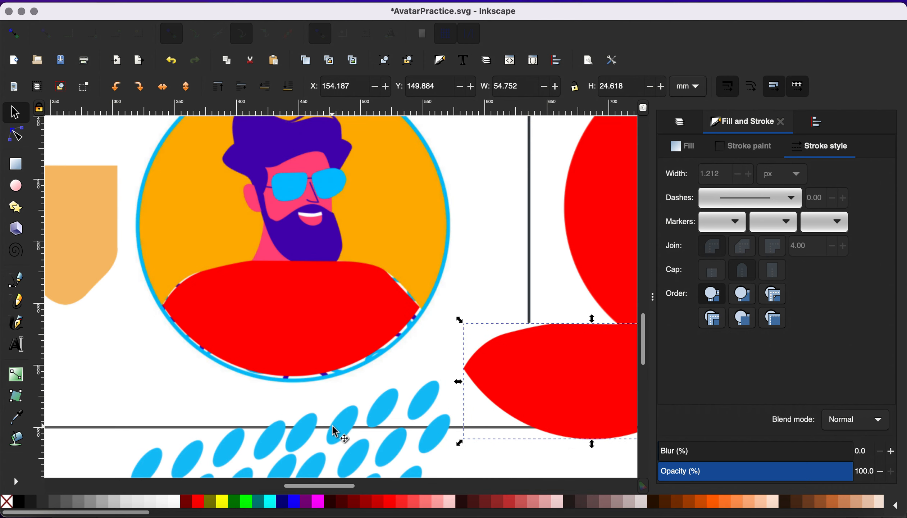
# Fill the trimmed shirt shape on the avatar with purple.
pyautogui.scroll(-5, 335, 429)
pyautogui.keyDown('ctrl'); pyautogui.scroll(-1, 355, 419); pyautogui.keyUp('ctrl')
pyautogui.click(291, 200)
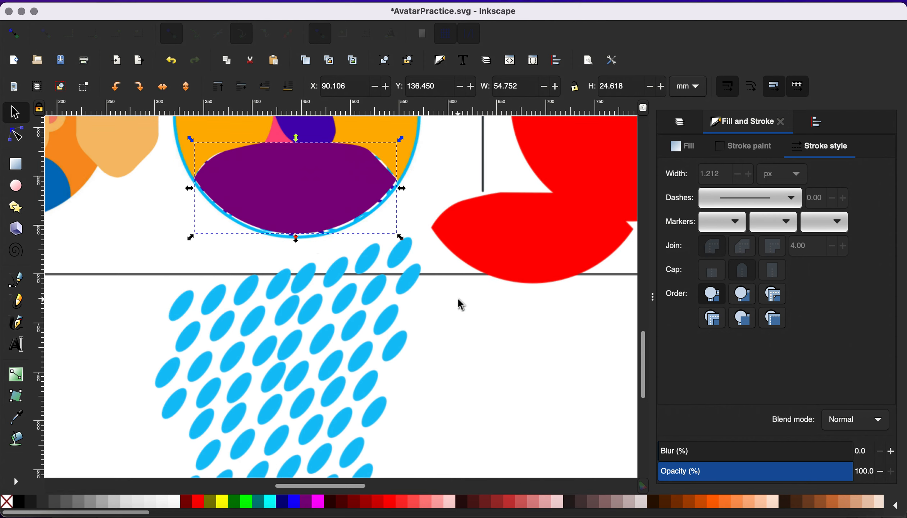
# Place the red shirt copy over the blue ellipse pattern and cut the pattern to the shirt's outline with Intersection.
pyautogui.click(515, 232)
pyautogui.moveTo(297, 353); pyautogui.dragTo(262, 354)
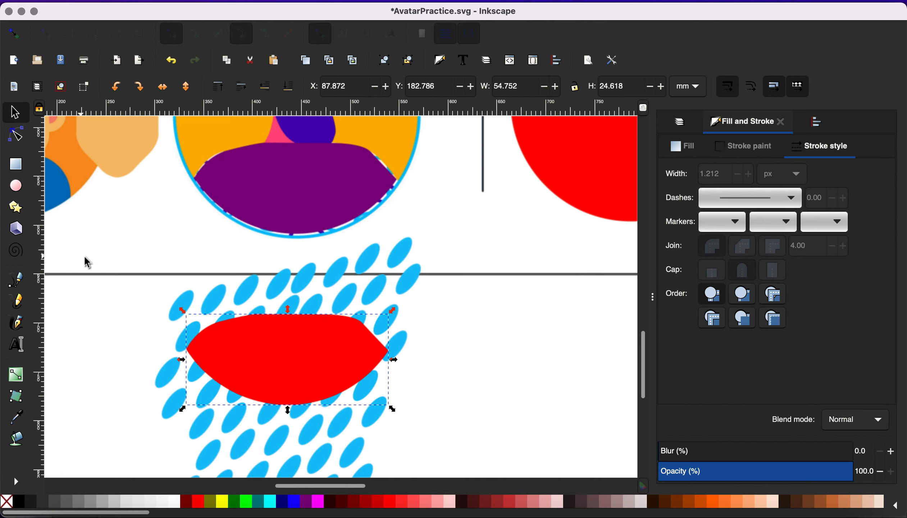
pyautogui.moveTo(129, 258); pyautogui.dragTo(455, 475)
pyautogui.keyDown('shift'); pyautogui.click(297, 280); pyautogui.keyUp('shift')
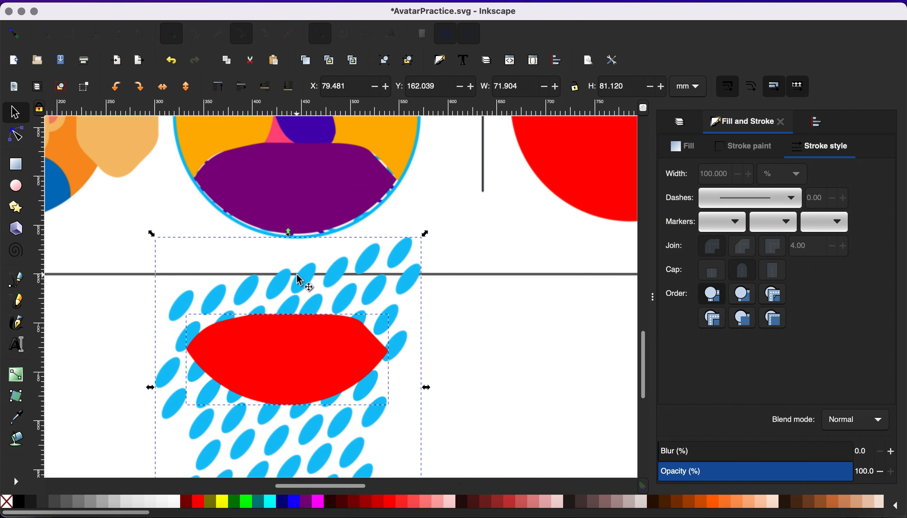
pyautogui.click(258, 1)
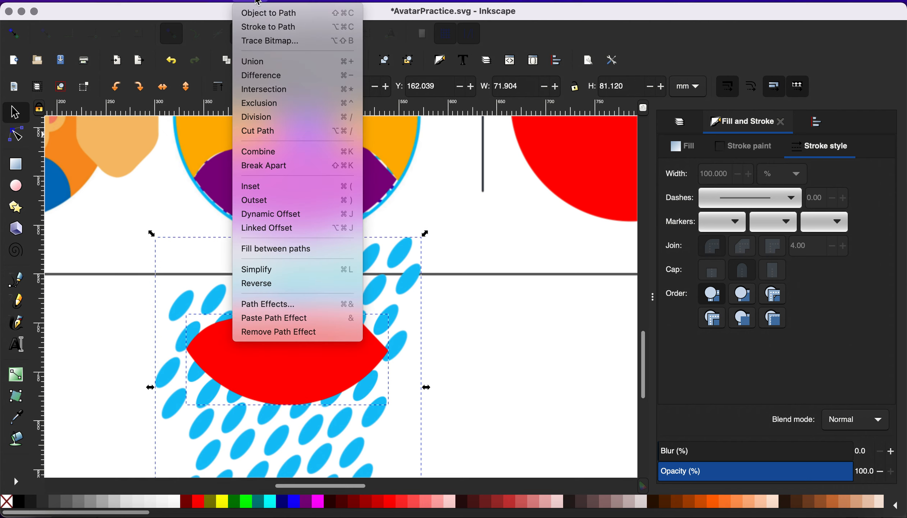
pyautogui.click(287, 96)
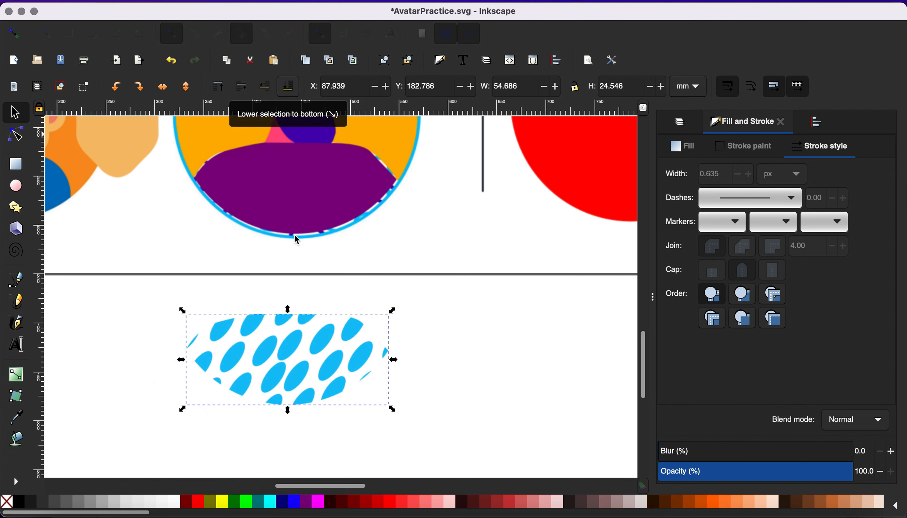
# Move the shirt-shaped ellipse pattern onto the avatar, aligned over the purple shirt.
pyautogui.moveTo(292, 370); pyautogui.dragTo(297, 292)
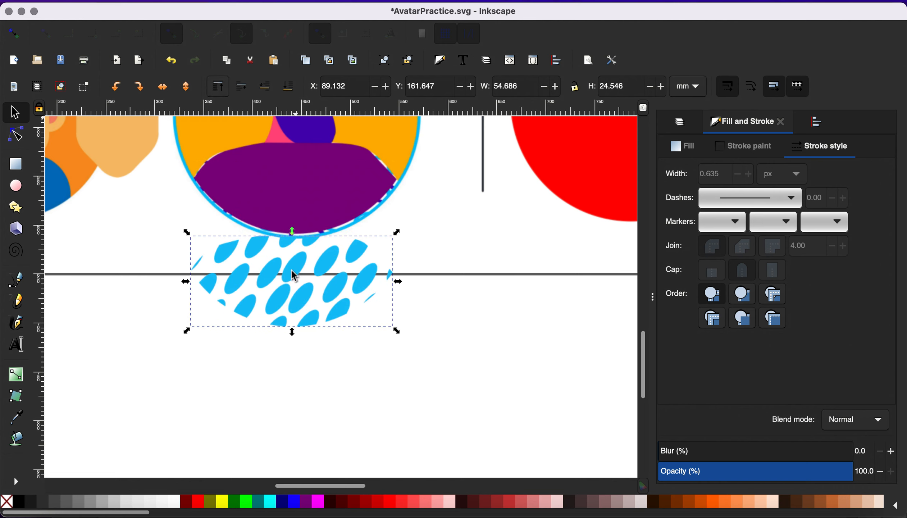
pyautogui.moveTo(294, 272); pyautogui.dragTo(298, 172)
pyautogui.scroll(2, 389, 247)
pyautogui.scroll(8, 388, 244)
pyautogui.hscroll(3, 388, 244)
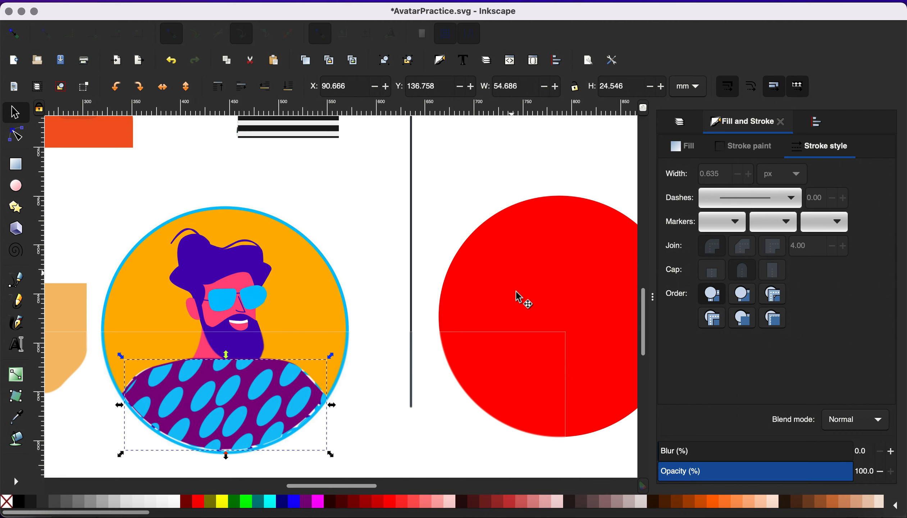
# Move the spare red circle onto the avatar's round background and fill it bright green.
pyautogui.moveTo(520, 300); pyautogui.dragTo(180, 312)
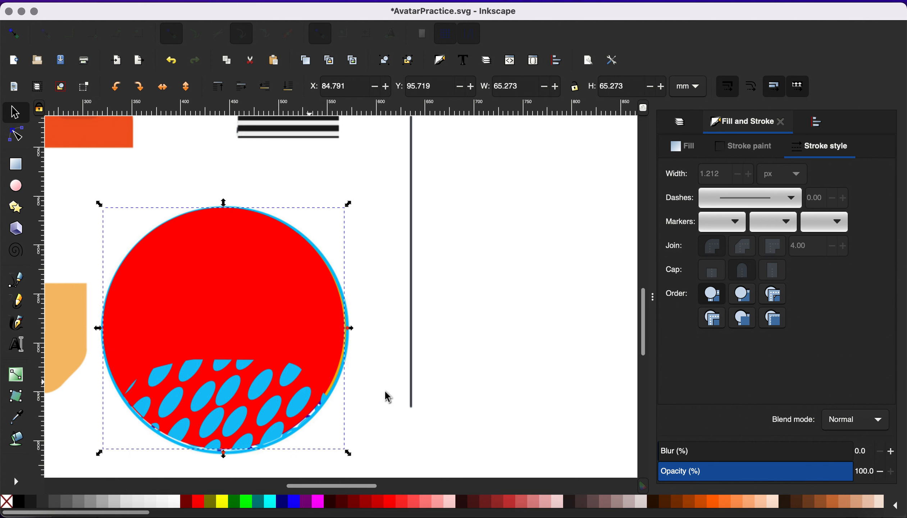
pyautogui.hscroll(-4, 128, 349)
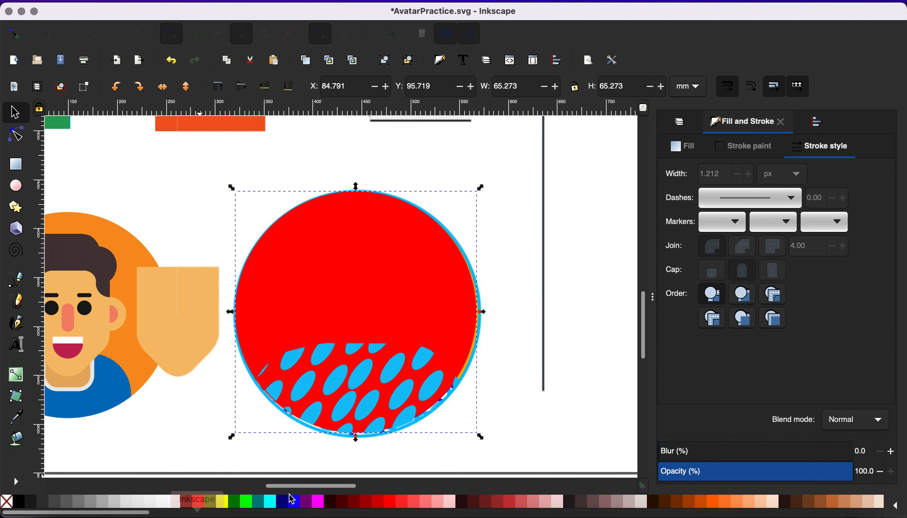
pyautogui.click(248, 503)
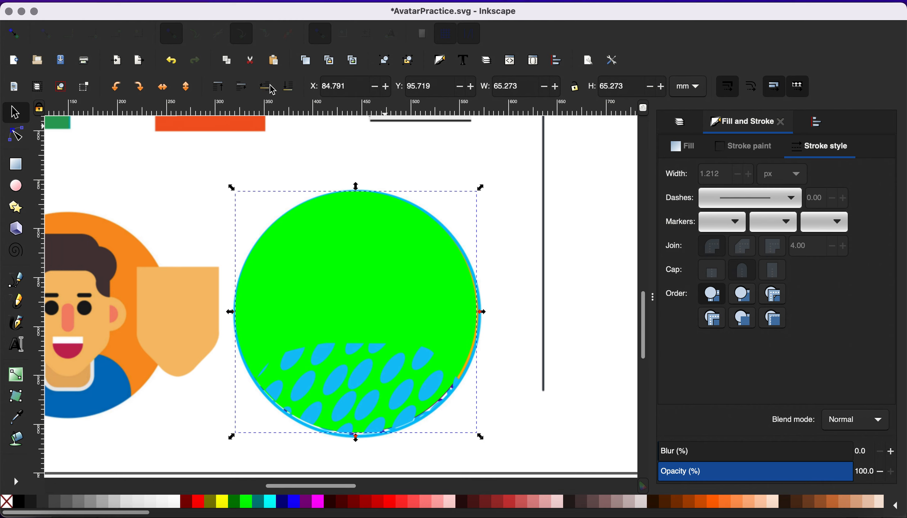
# Try sending the green circle to the bottom of the stacking order, and undo that while keeping the green fill.
pyautogui.click(291, 89)
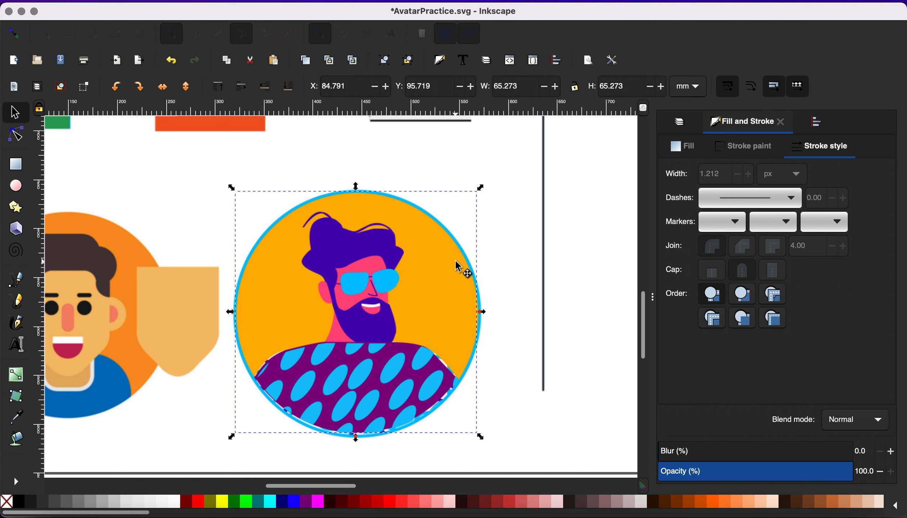
pyautogui.click(297, 288)
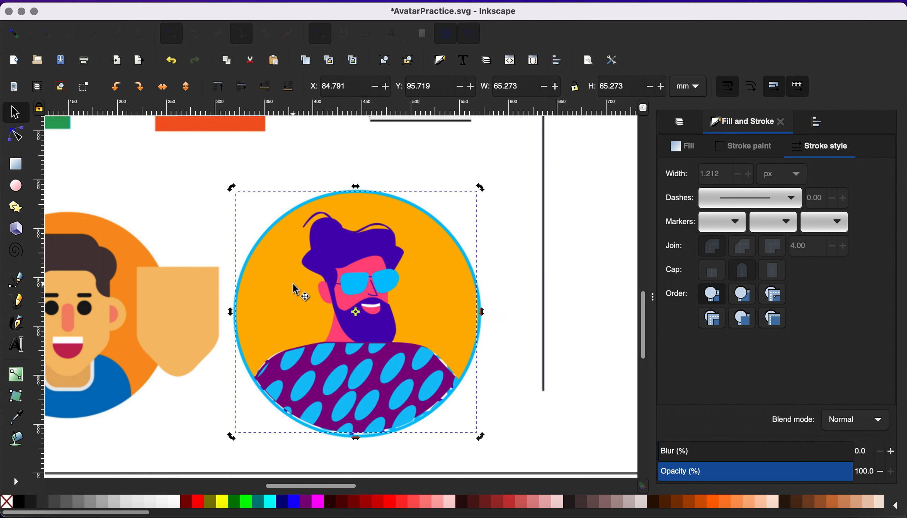
pyautogui.press('Escape')
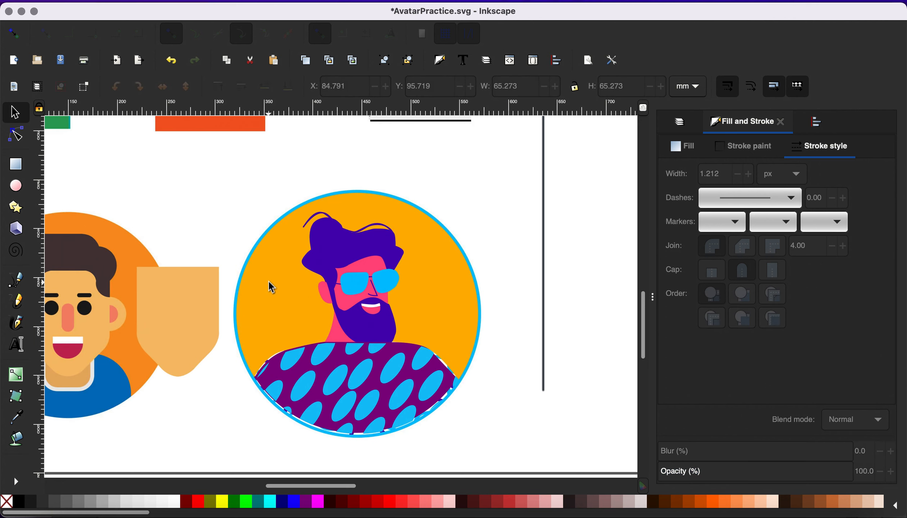
pyautogui.moveTo(270, 283); pyautogui.dragTo(482, 259)
pyautogui.press('Escape')
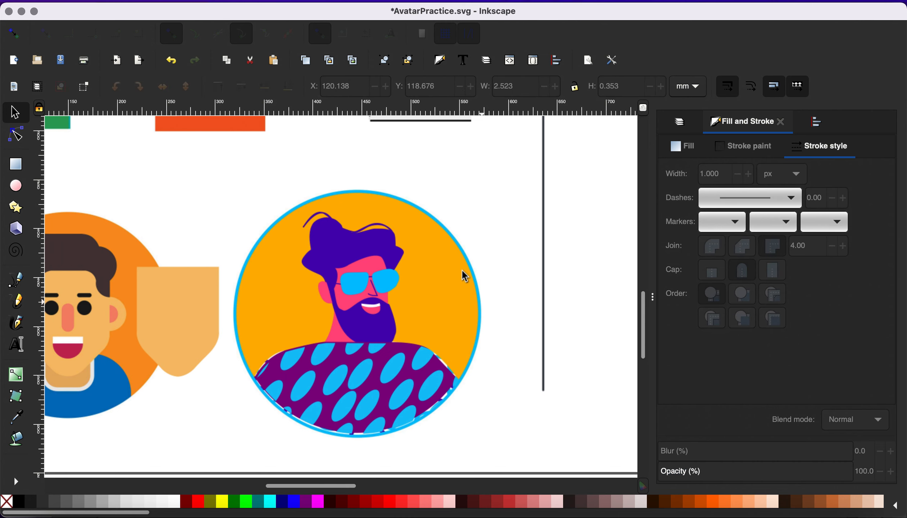
pyautogui.hotkey('ctrl', 'z')
pyautogui.hotkey('ctrl', 'z')
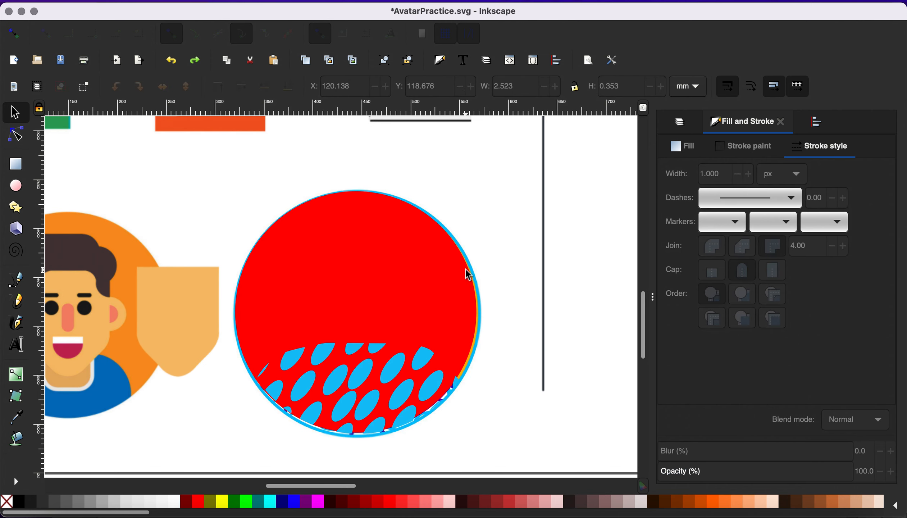
pyautogui.click(126, 0)
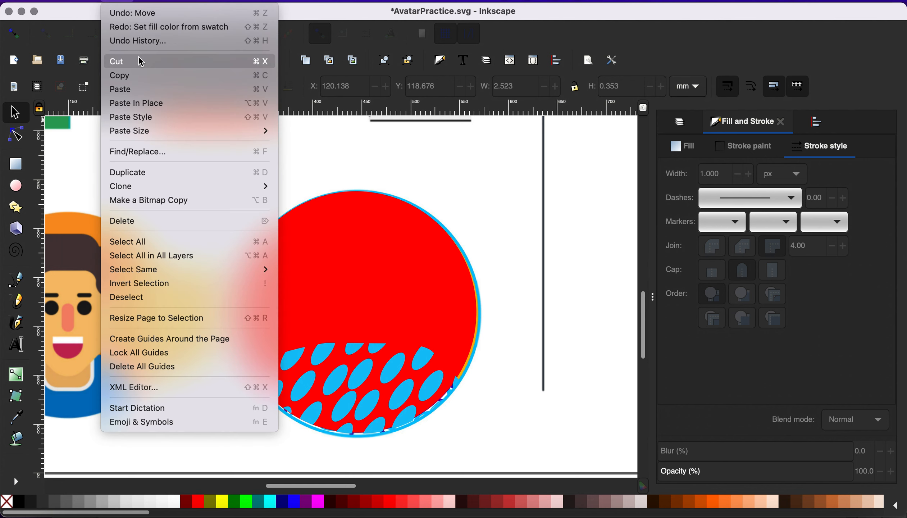
pyautogui.click(135, 28)
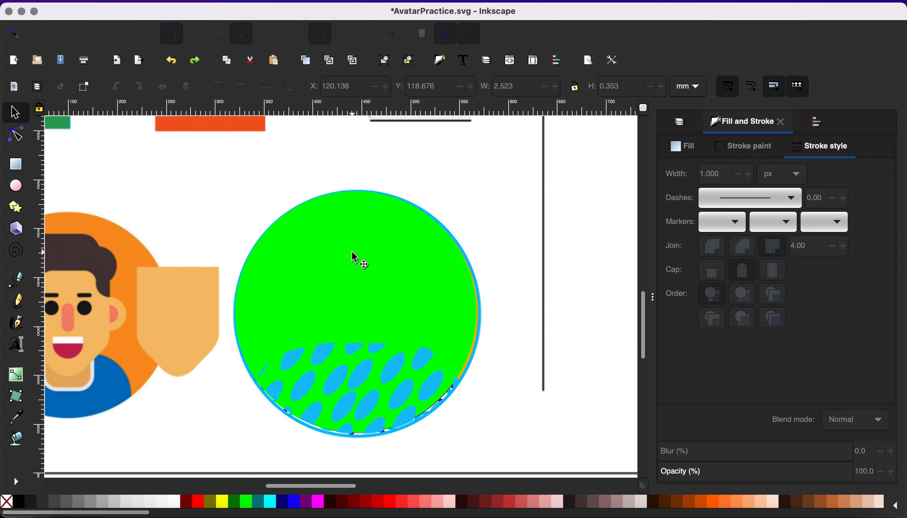
# Restack the bright green circle so it sits directly behind the bearded man's parts but in front of the original orange background.
pyautogui.click(338, 256)
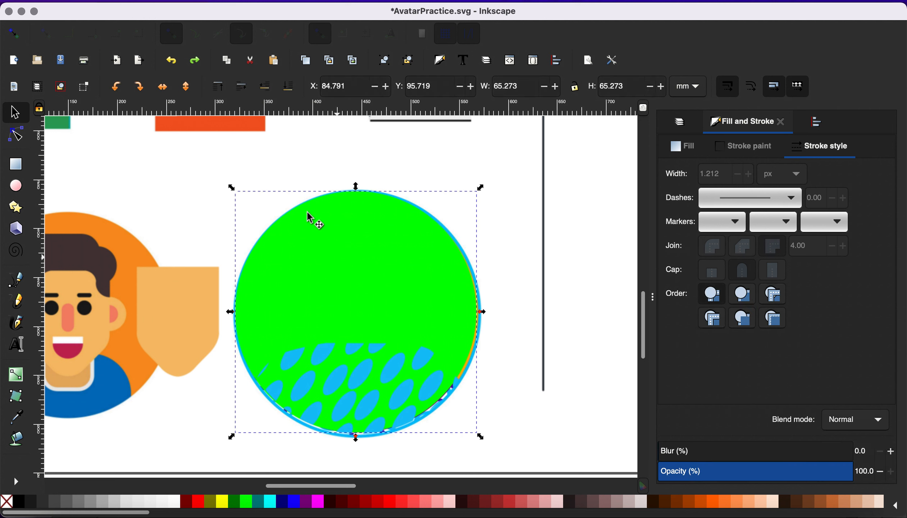
pyautogui.click(267, 87)
pyautogui.click(266, 87)
pyautogui.click(266, 87)
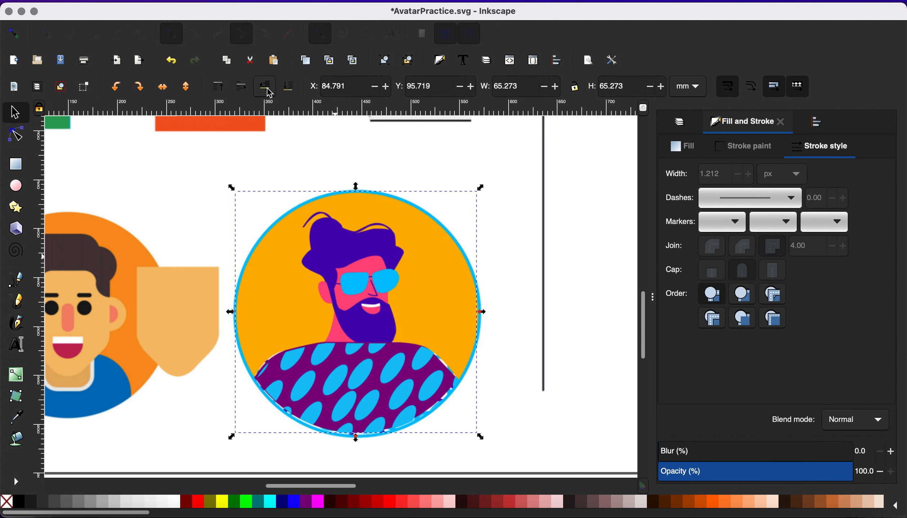
pyautogui.click(242, 88)
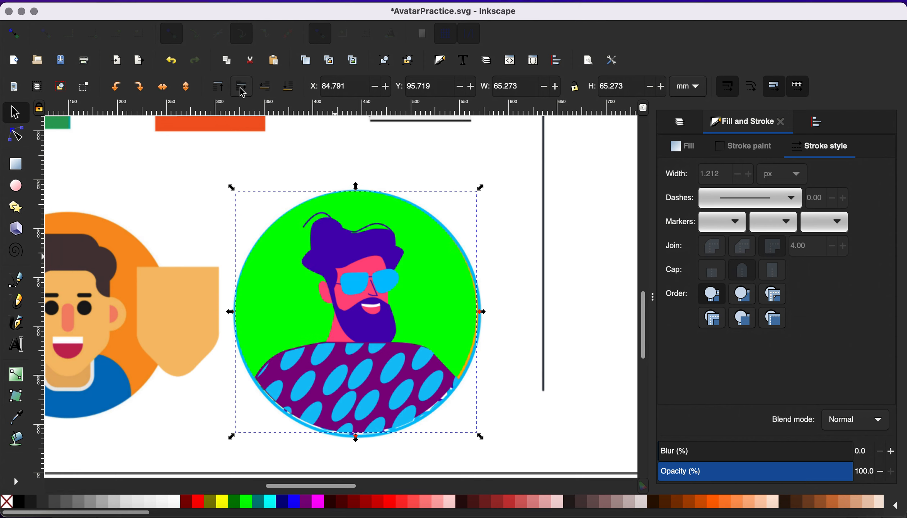
pyautogui.click(242, 88)
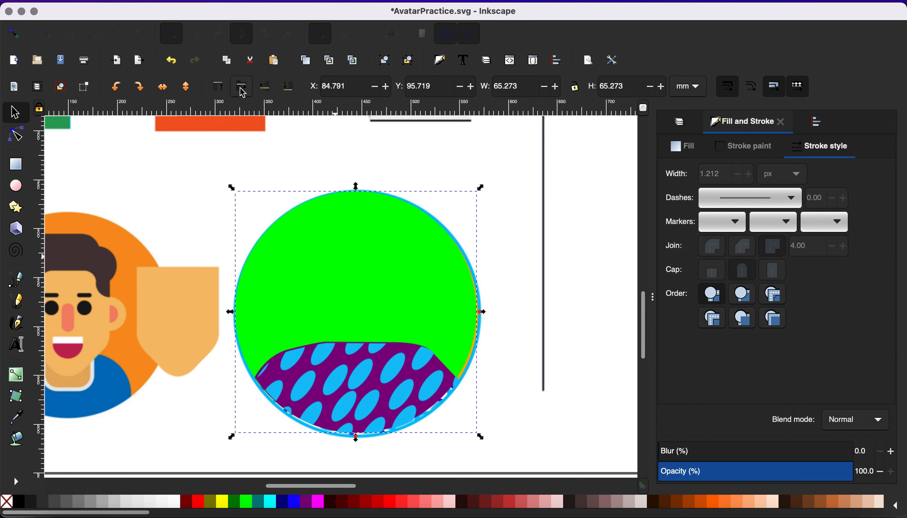
pyautogui.click(273, 93)
pyautogui.click(272, 93)
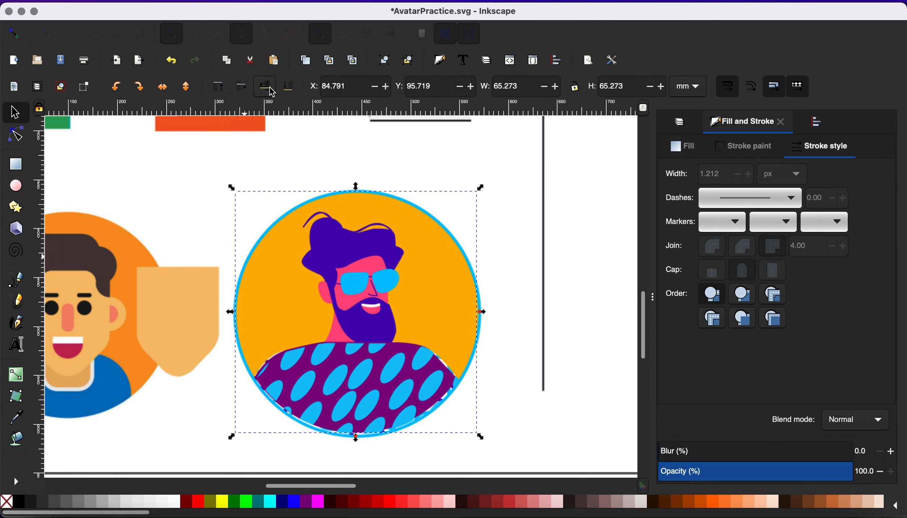
pyautogui.click(241, 88)
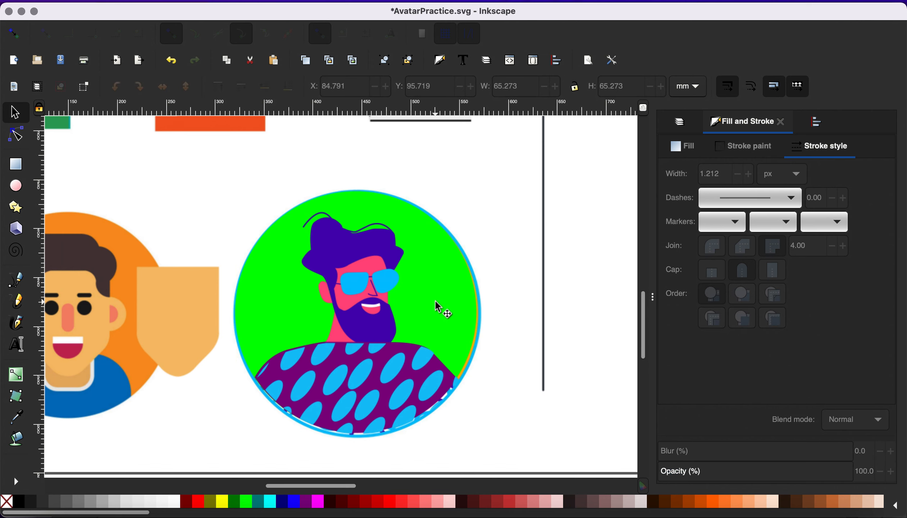
pyautogui.click(516, 303)
# Move all parts of the vector bearded man avatar off the reference image to the blank area beyond the vertical line, at about X 248, Y 93 mm.
pyautogui.scroll(-2, 513, 297)
pyautogui.scroll(5, 514, 296)
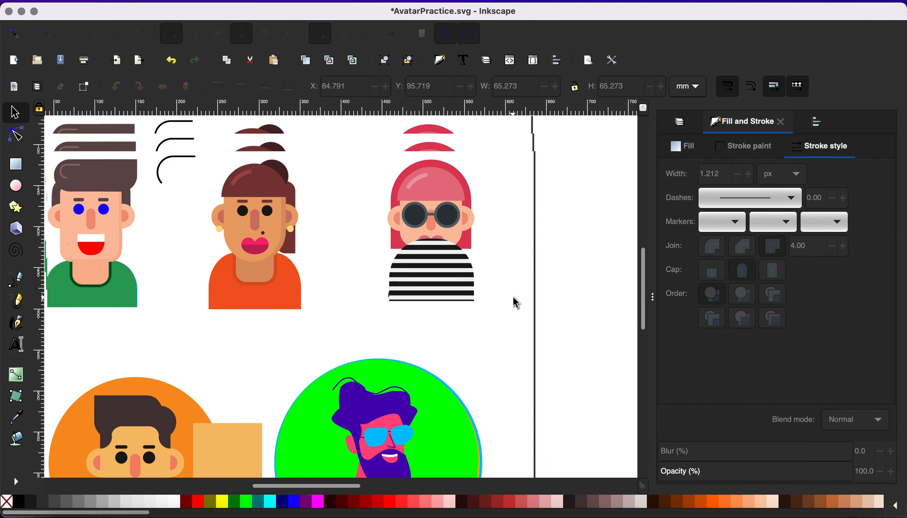
pyautogui.scroll(-8, 512, 296)
pyautogui.scroll(-2, 506, 297)
pyautogui.scroll(8, 507, 317)
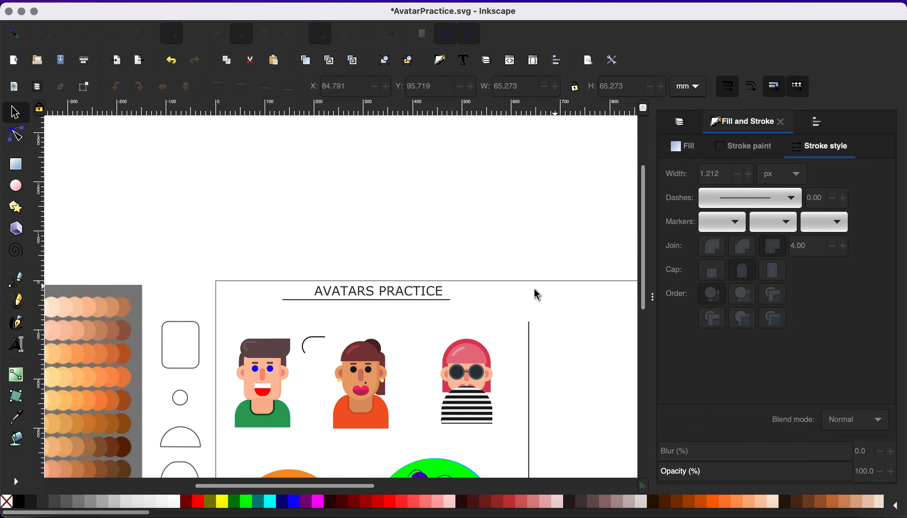
pyautogui.scroll(-5, 513, 312)
pyautogui.scroll(-1, 515, 312)
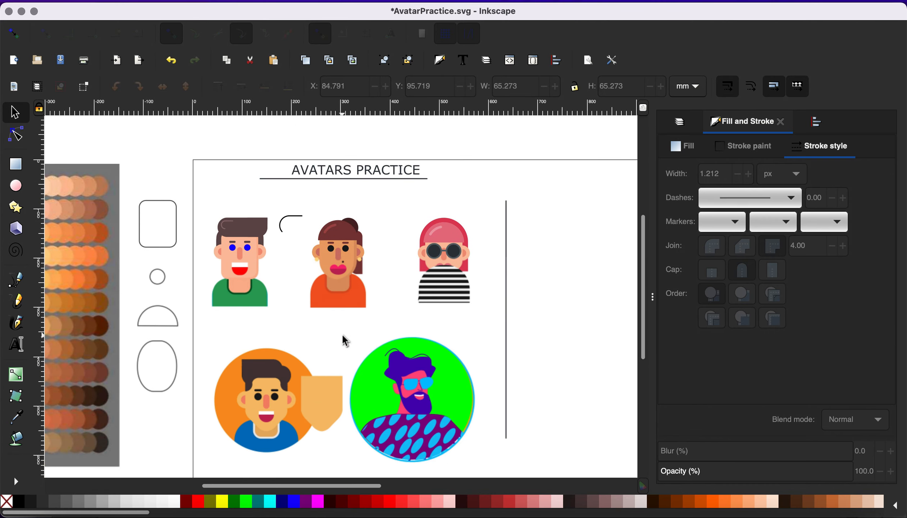
pyautogui.moveTo(343, 336); pyautogui.dragTo(472, 463)
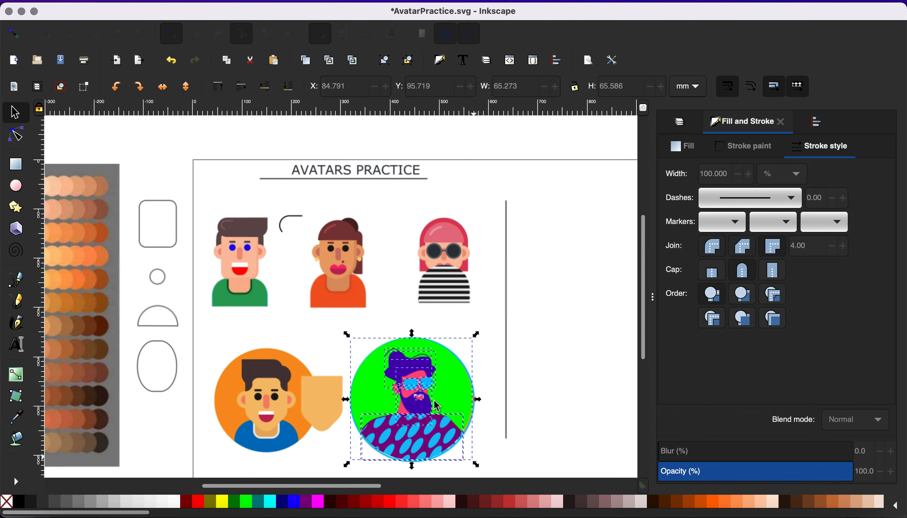
pyautogui.moveTo(438, 407); pyautogui.dragTo(606, 385)
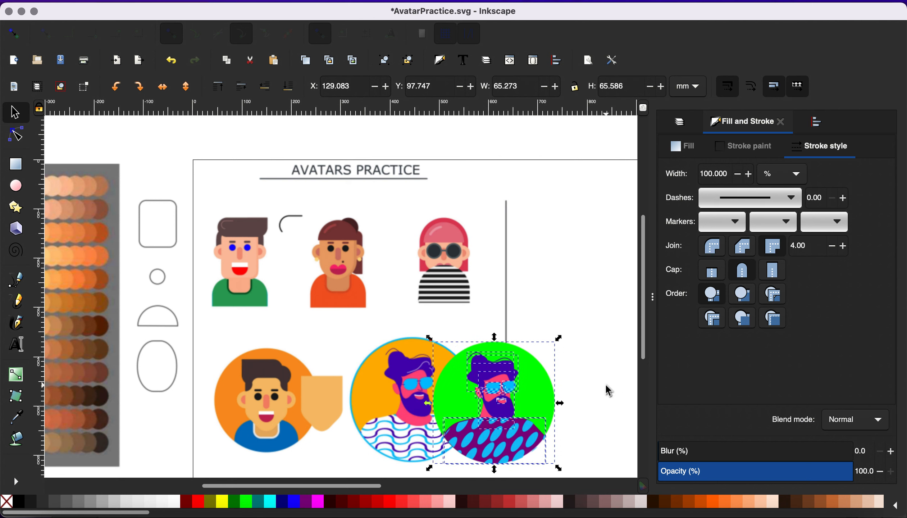
pyautogui.hscroll(10, 608, 391)
pyautogui.scroll(-4, 608, 391)
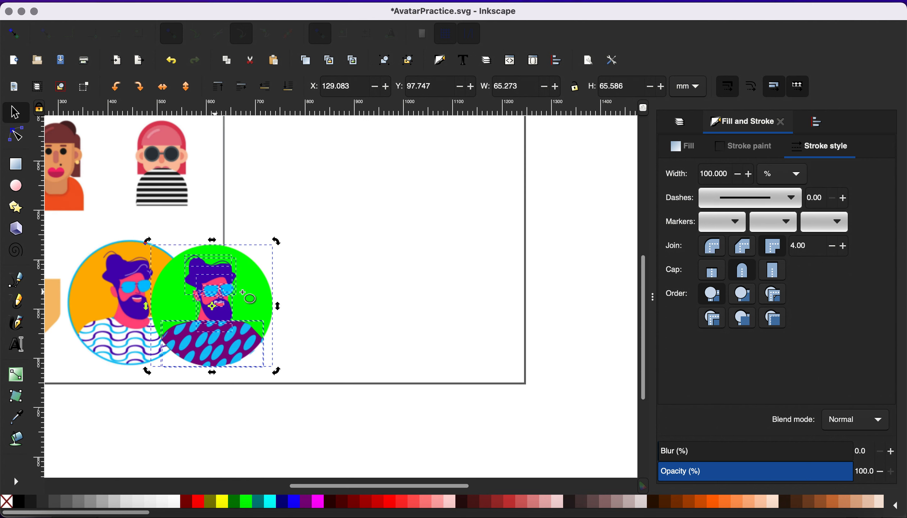
pyautogui.press('e')
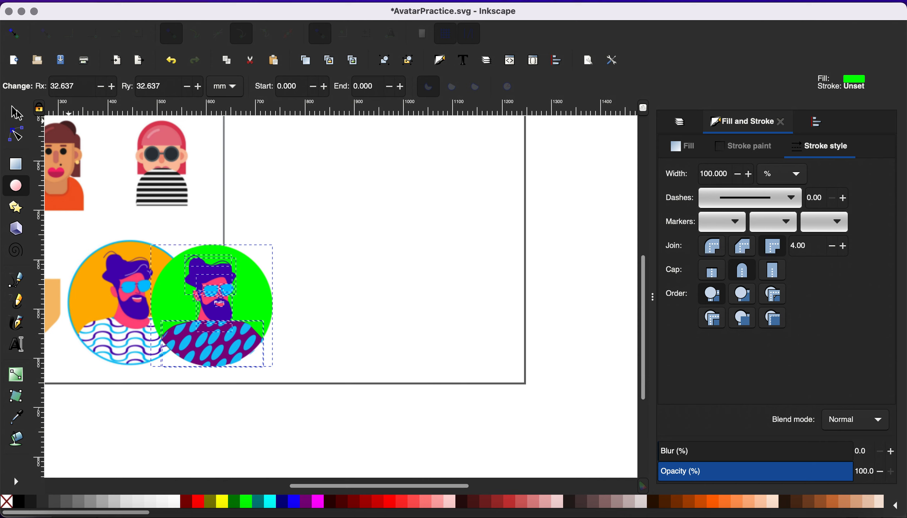
pyautogui.press('s')
pyautogui.moveTo(265, 302); pyautogui.dragTo(453, 295)
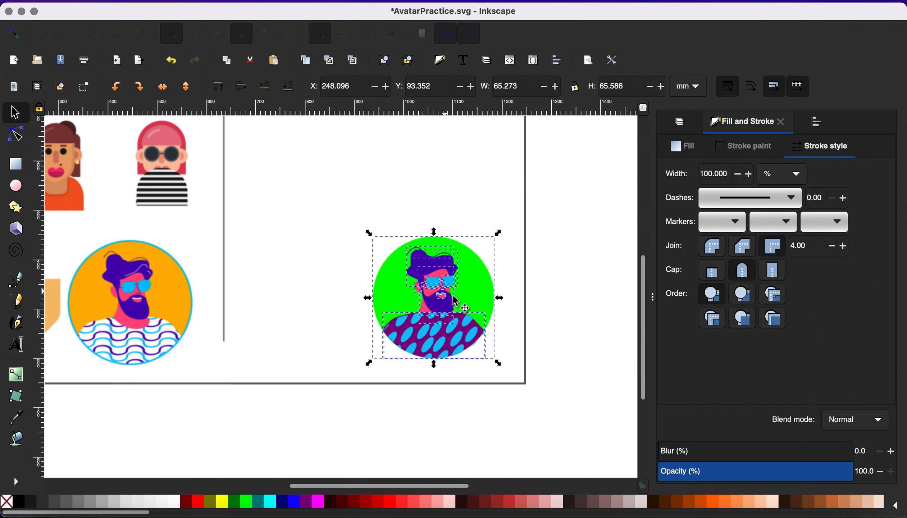
pyautogui.click(278, 324)
# Compare the moved vector avatar with the original reference and inspect its shirt and neckline up close.
pyautogui.hscroll(-10, 278, 324)
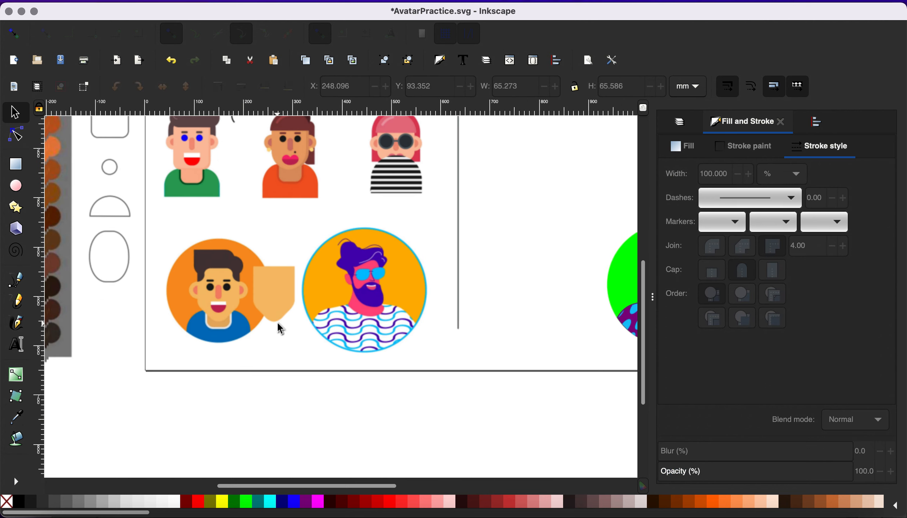
pyautogui.scroll(3, 368, 356)
pyautogui.hscroll(3, 367, 356)
pyautogui.scroll(2, 367, 349)
pyautogui.hscroll(2, 366, 349)
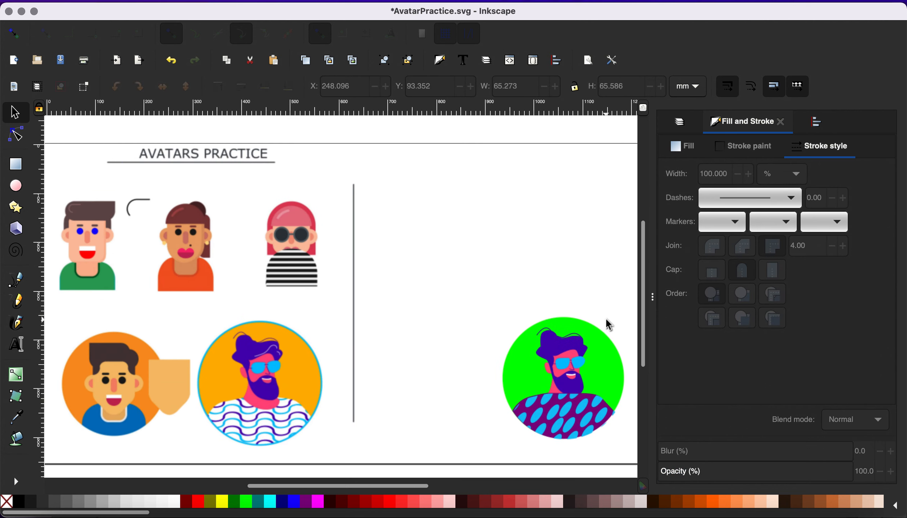
pyautogui.scroll(2, 606, 320)
pyautogui.hscroll(-2, 573, 426)
pyautogui.scroll(-7, 594, 338)
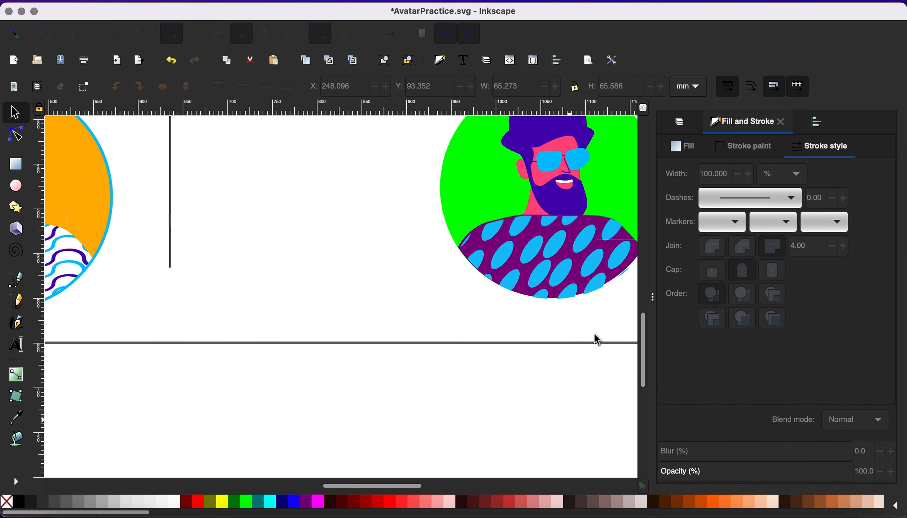
pyautogui.click(586, 245)
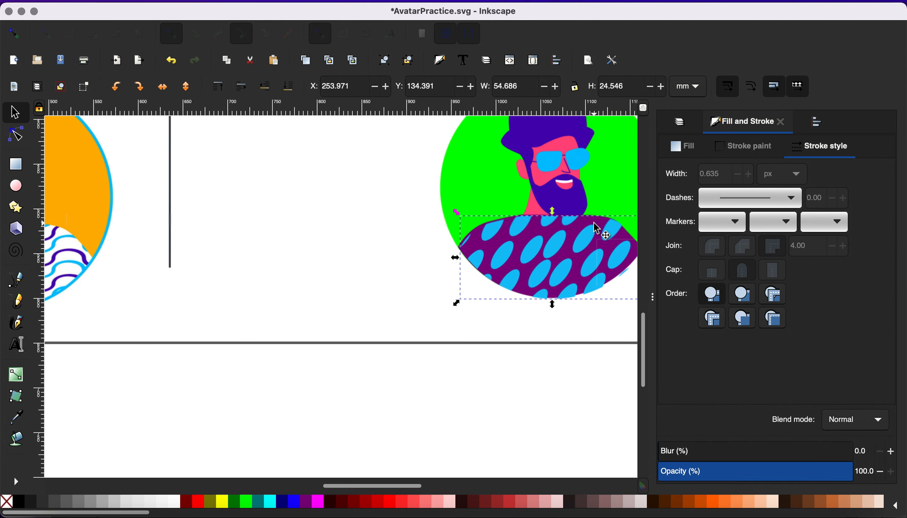
pyautogui.press('Escape')
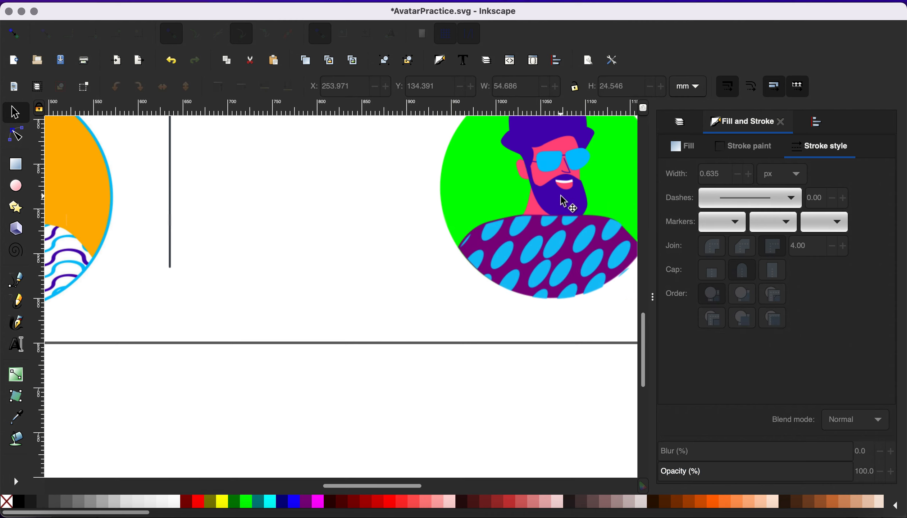
pyautogui.scroll(7, 469, 239)
pyautogui.scroll(2, 468, 238)
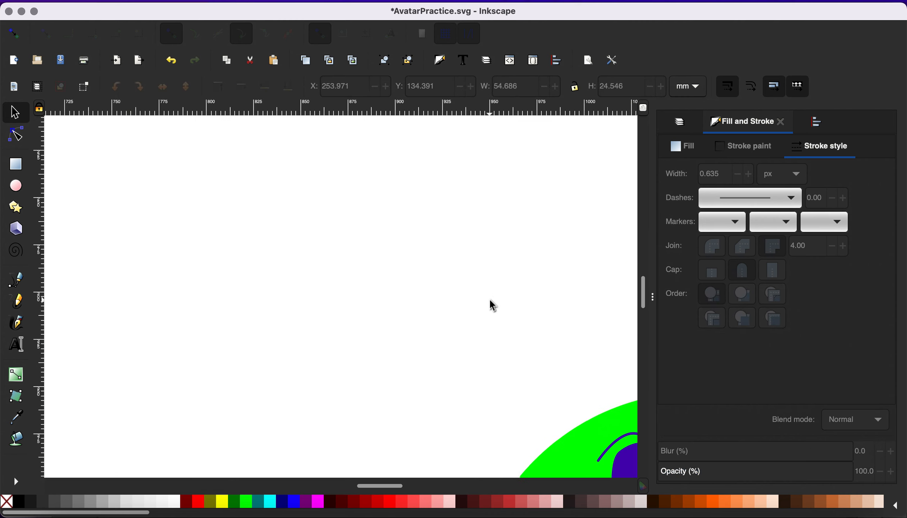
pyautogui.scroll(-8, 489, 299)
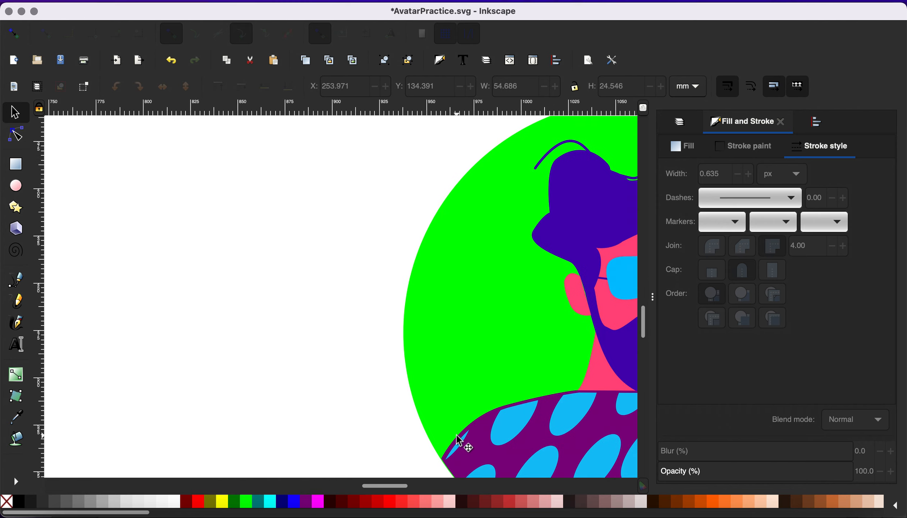
# Lower the blue ellipse pattern and the purple shirt in the stacking order until both sit behind the pink neck, keeping the pattern above the shirt.
pyautogui.click(515, 429)
pyautogui.scroll(-5, 515, 429)
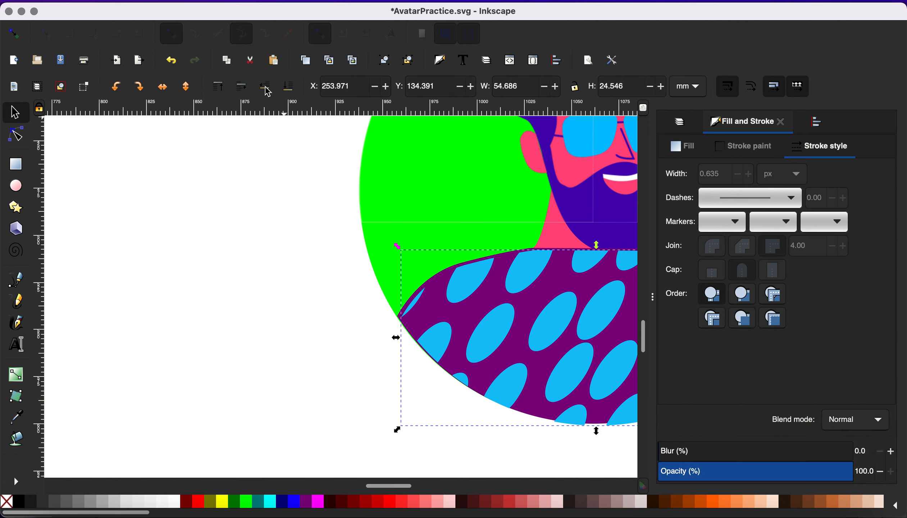
pyautogui.click(267, 90)
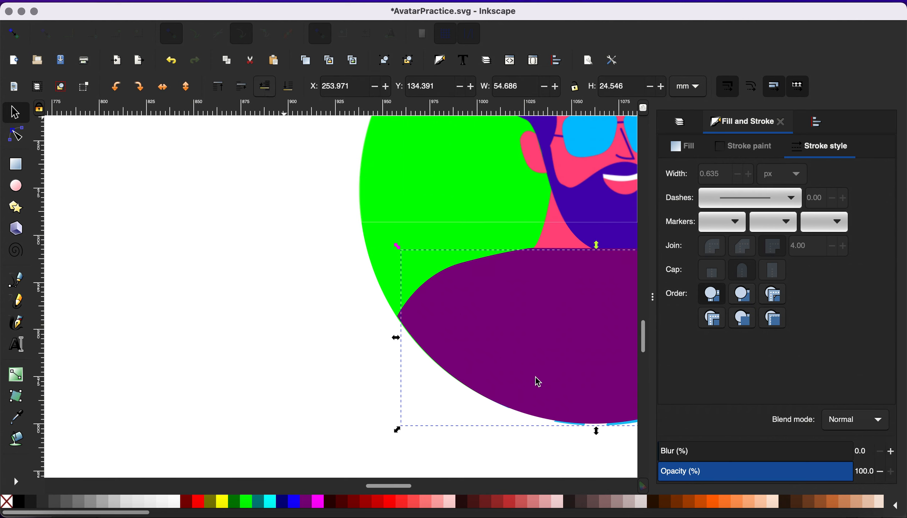
pyautogui.click(520, 353)
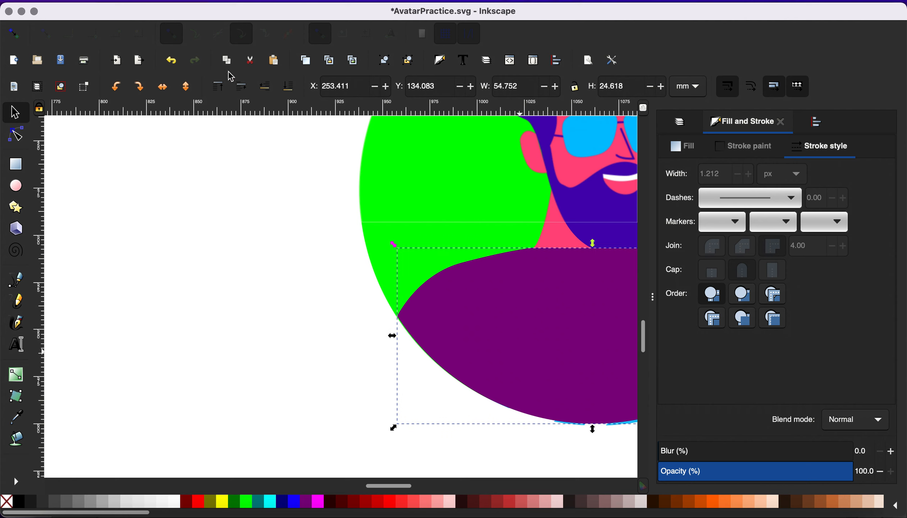
pyautogui.click(265, 91)
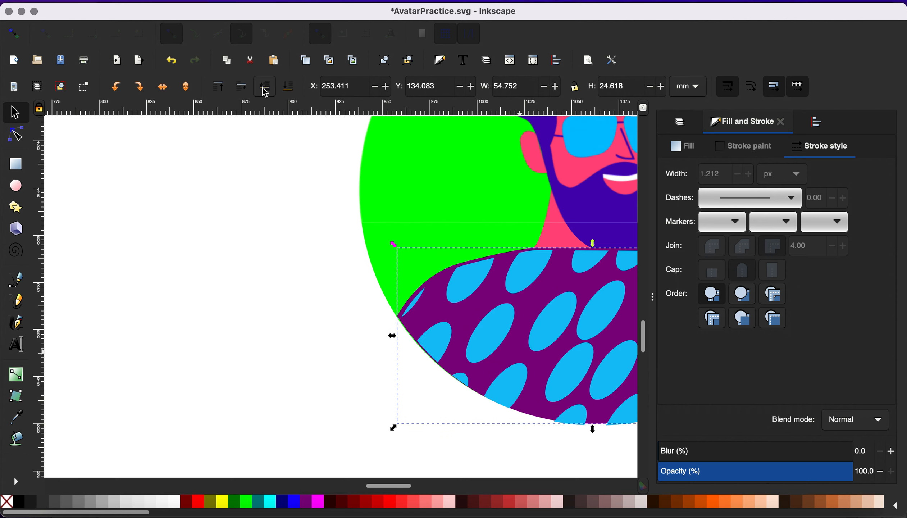
pyautogui.hscroll(9, 407, 211)
pyautogui.scroll(-3, 407, 211)
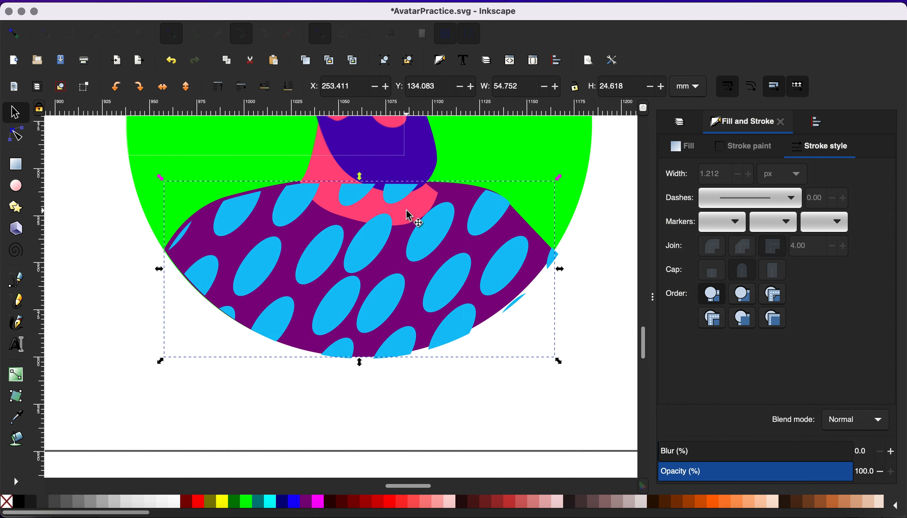
pyautogui.click(303, 213)
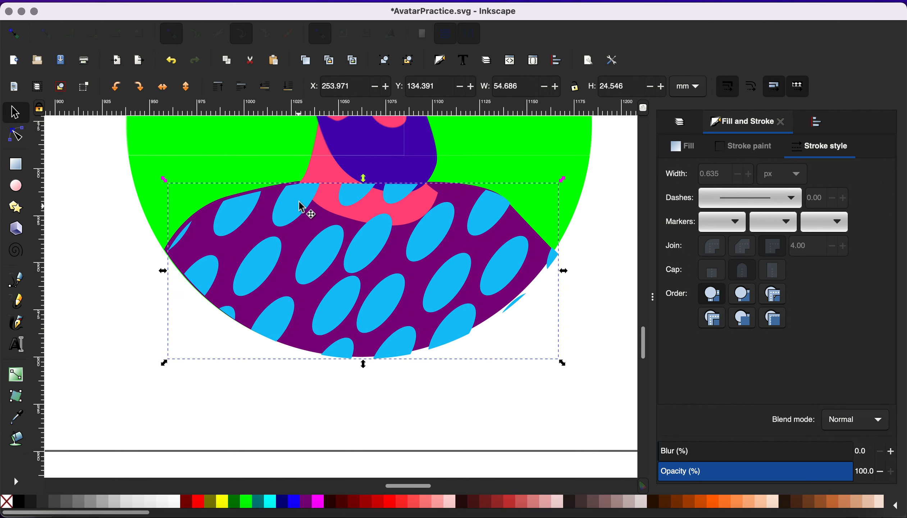
pyautogui.click(273, 88)
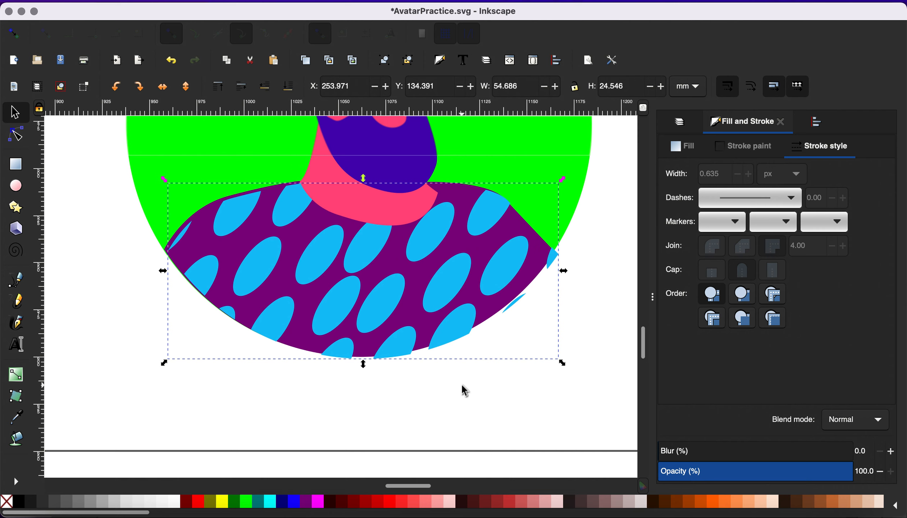
pyautogui.click(457, 395)
pyautogui.scroll(-1, 443, 391)
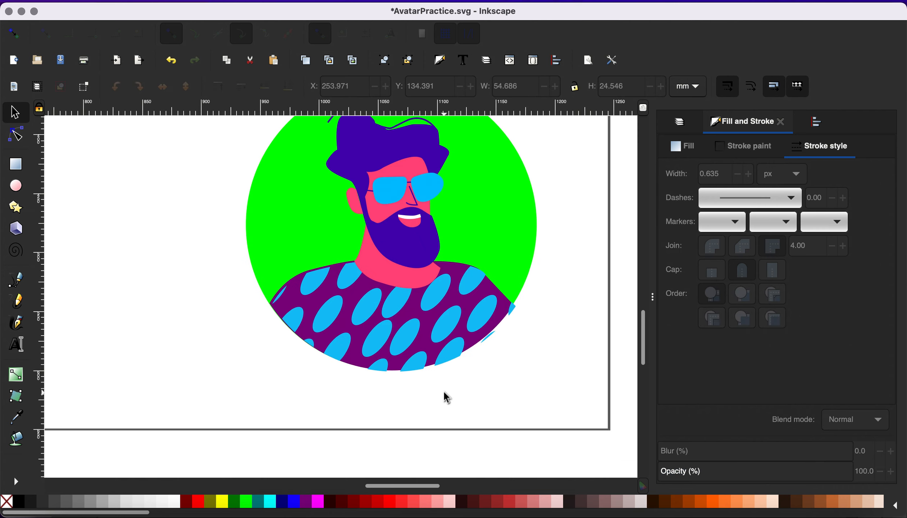
pyautogui.scroll(-1, 467, 237)
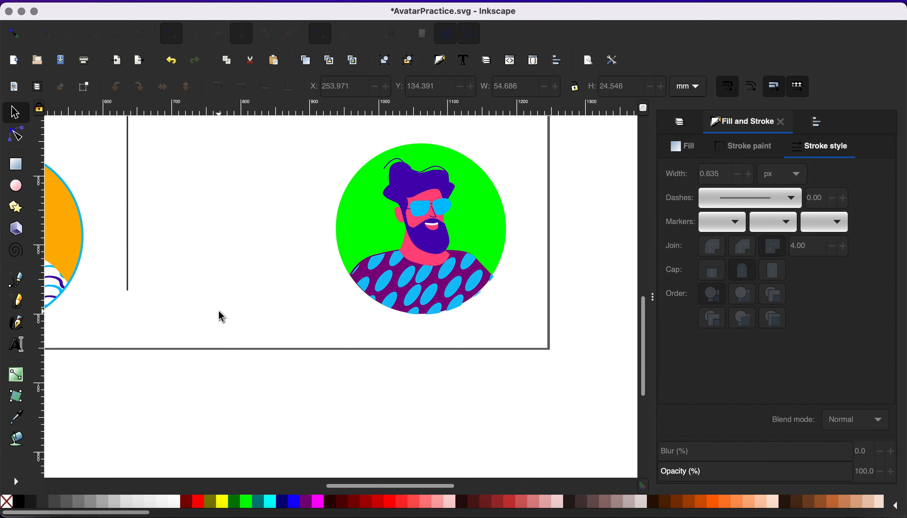
pyautogui.scroll(5, 219, 312)
pyautogui.hscroll(-10, 219, 312)
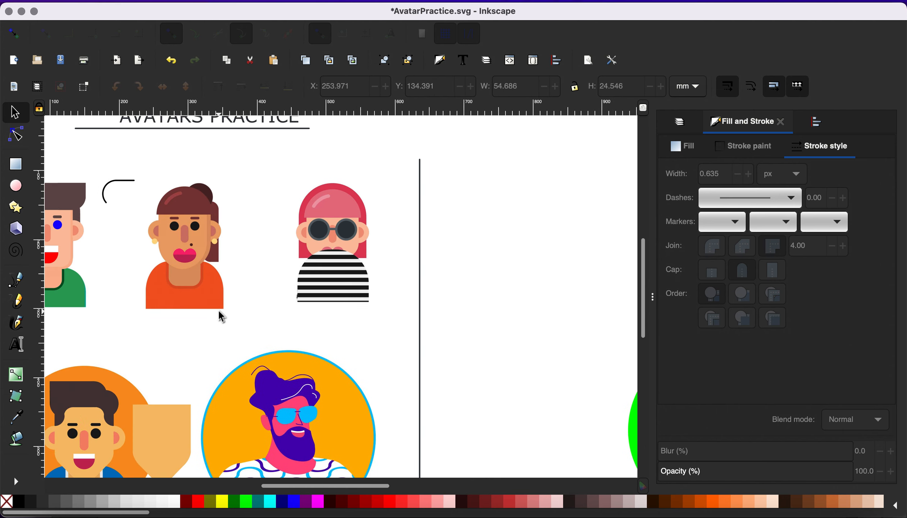